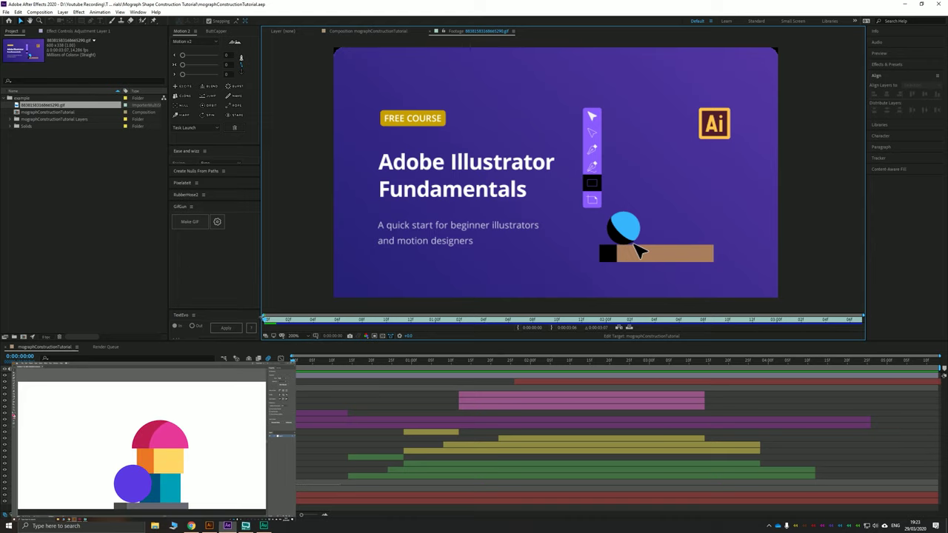
# Preview the finished shape construction animation from the start of the mographConstructionTutorial composition
pyautogui.press('space')
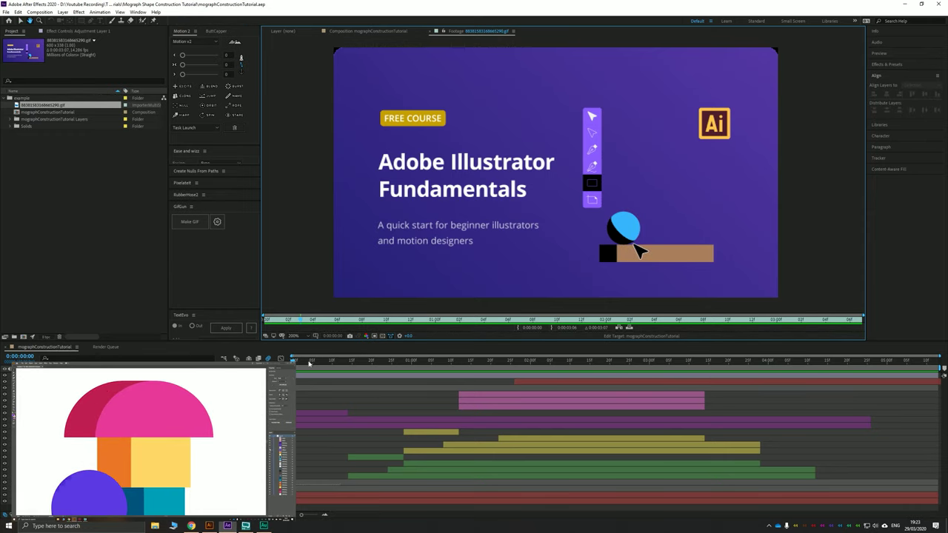
pyautogui.moveTo(309, 362); pyautogui.dragTo(293, 361)
pyautogui.press('space')
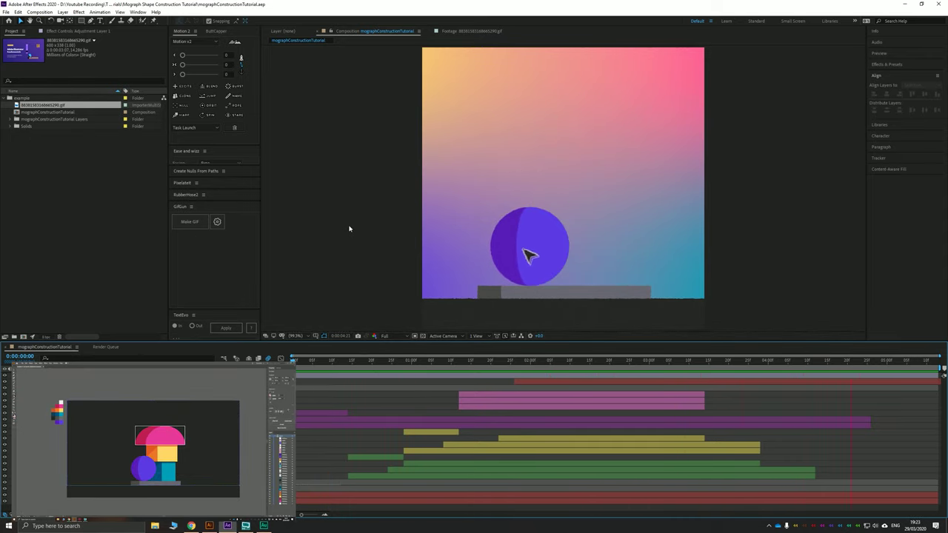
pyautogui.press('space')
pyautogui.press('space')
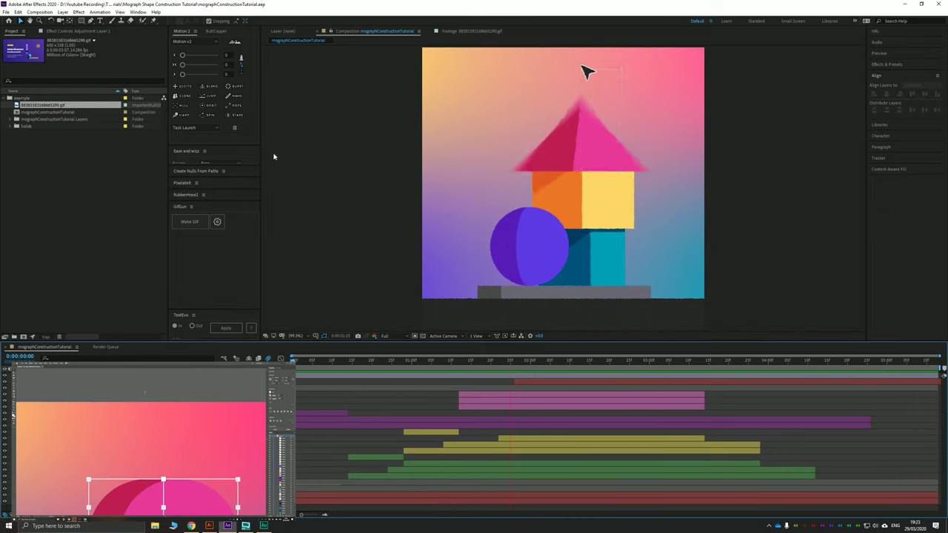
pyautogui.press('space')
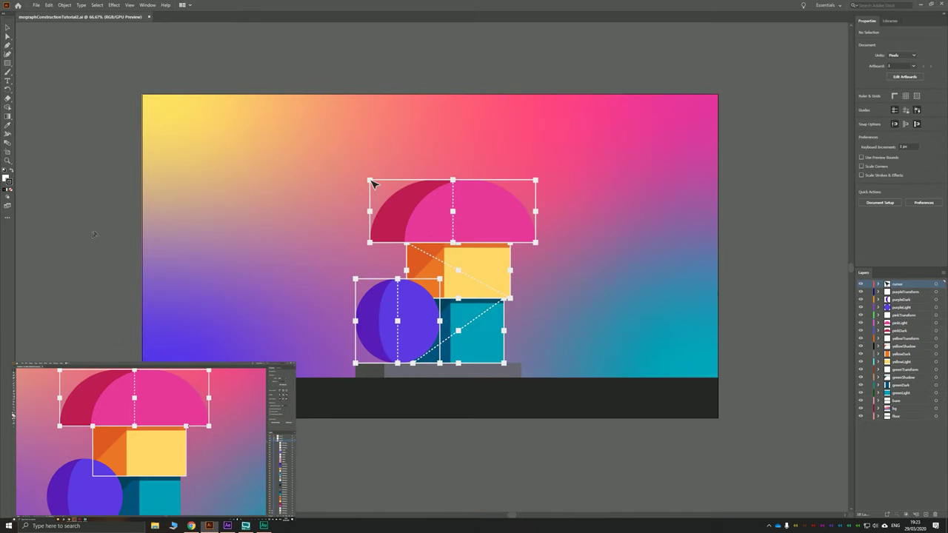
# Draw a white square on the empty canvas beside the artboard in Illustrator
pyautogui.moveTo(116, 206); pyautogui.dragTo(139, 209)
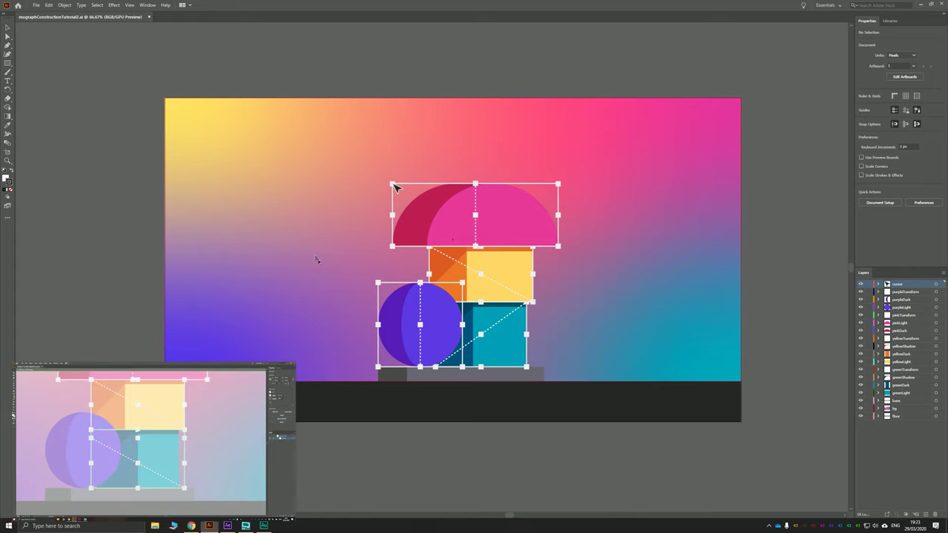
pyautogui.moveTo(455, 299); pyautogui.dragTo(435, 302)
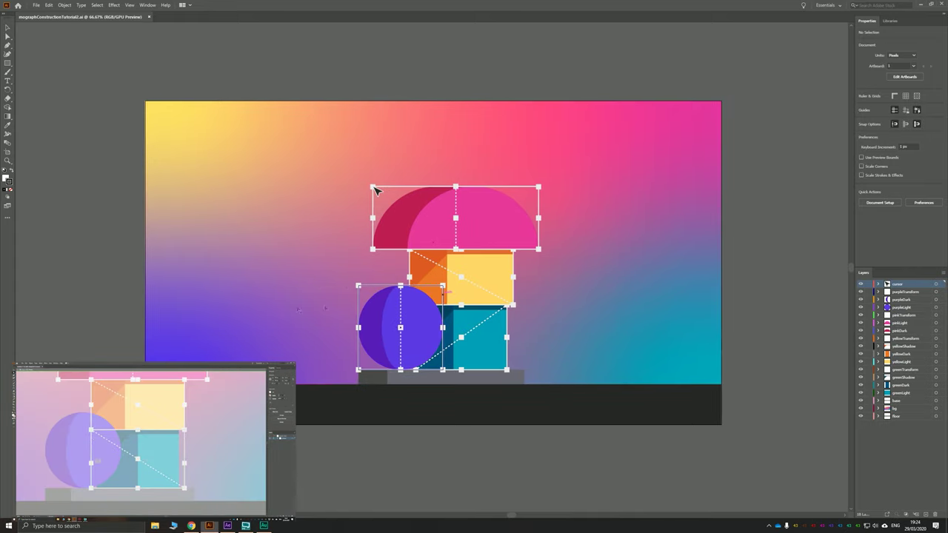
pyautogui.press('m')
pyautogui.moveTo(117, 203); pyautogui.dragTo(65, 157)
pyautogui.press('a')
pyautogui.click(110, 130)
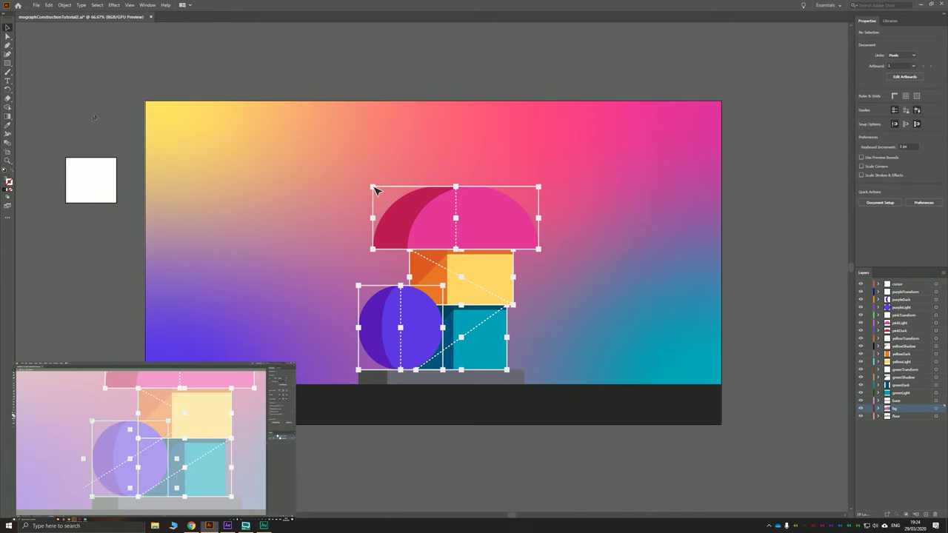
pyautogui.click(90, 182)
pyautogui.click(87, 230)
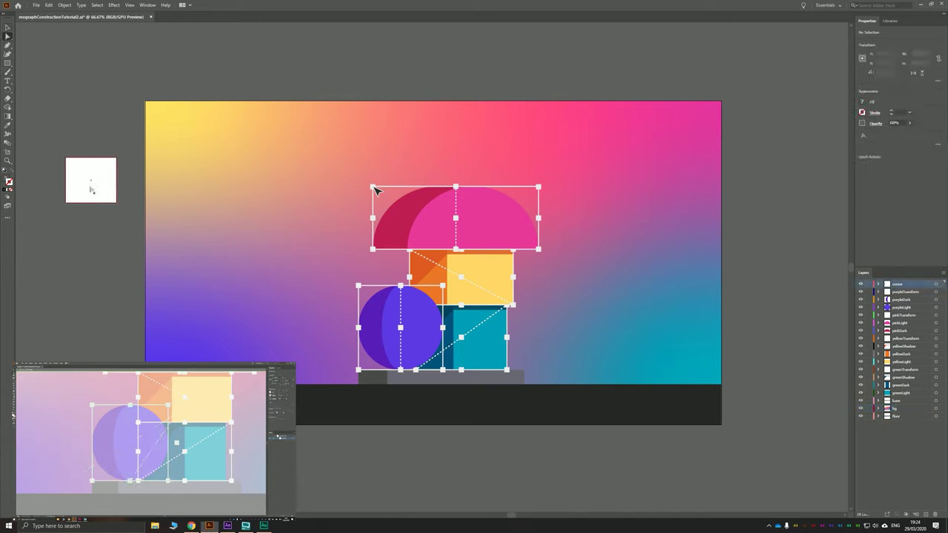
# Stack a second white square on the first and place a triangle centred on top as a roof
pyautogui.moveTo(91, 191); pyautogui.dragTo(74, 61)
pyautogui.press('Delete')
pyautogui.click(7, 62)
pyautogui.click(41, 80)
pyautogui.press('Down')
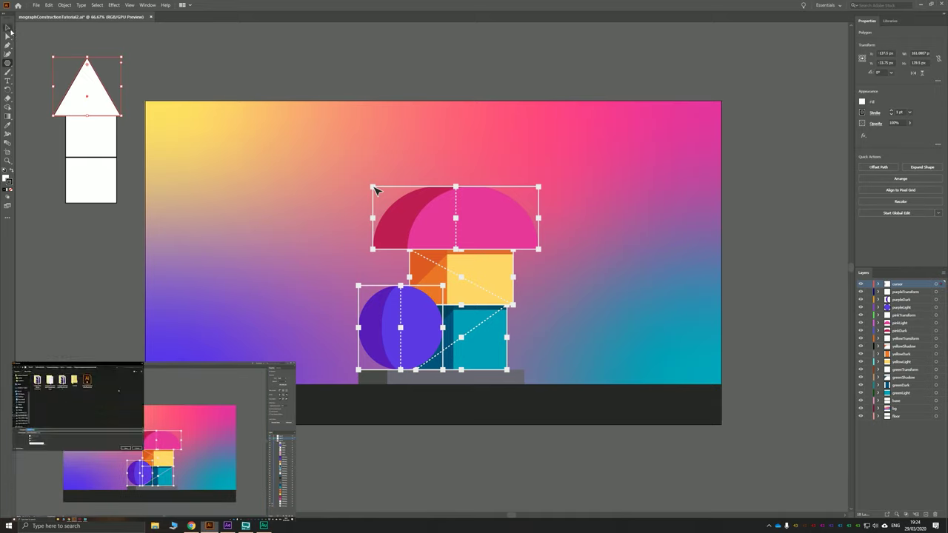
pyautogui.click(9, 29)
pyautogui.moveTo(88, 102); pyautogui.dragTo(91, 99)
# Delete the two stacked squares and the triangle beside the artboard
pyautogui.click(95, 251)
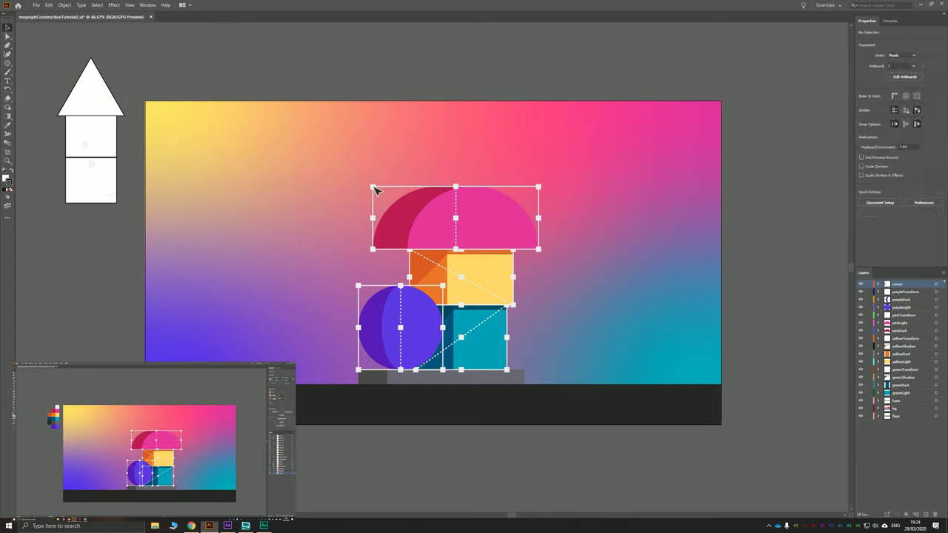
pyautogui.moveTo(94, 251); pyautogui.dragTo(85, 89)
pyautogui.press('Delete')
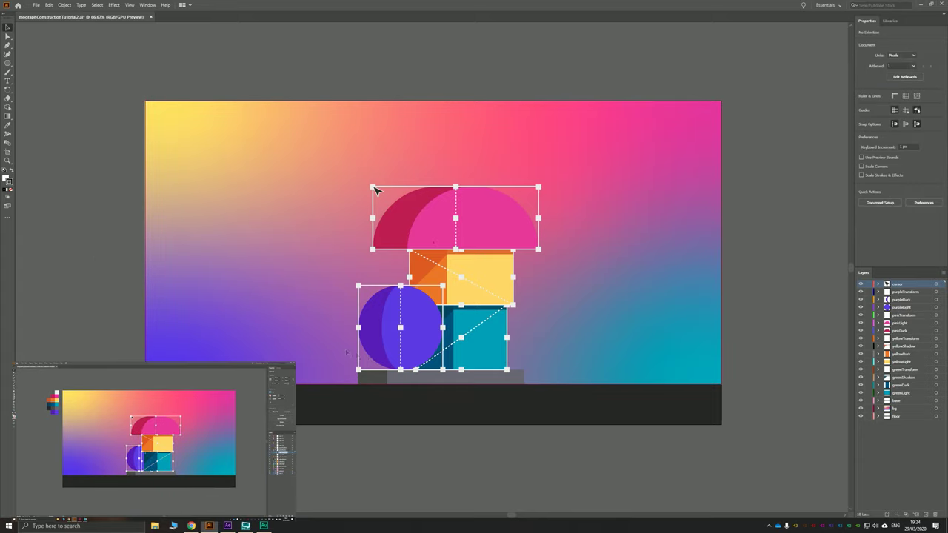
# Hide the floor, bg, base and green shape layers, and make them all visible again
pyautogui.moveTo(386, 279); pyautogui.dragTo(384, 284)
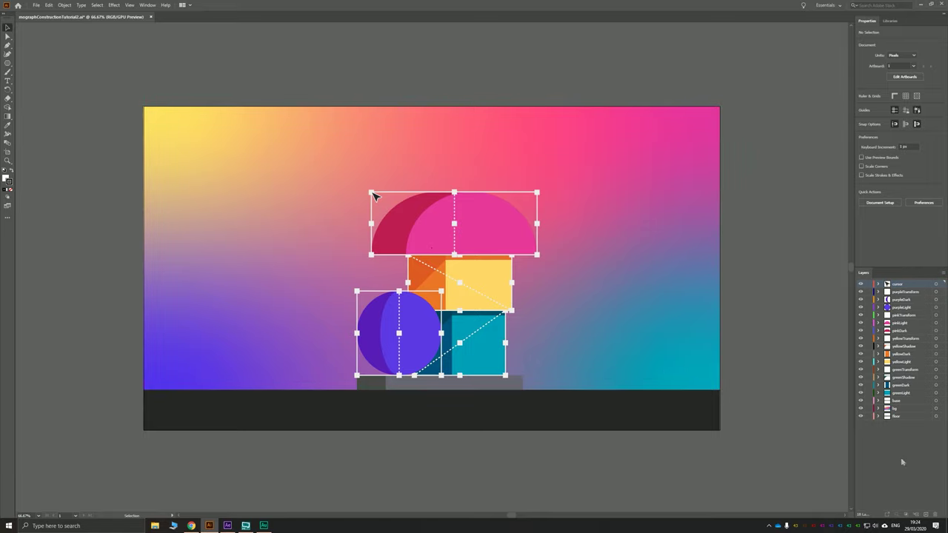
pyautogui.moveTo(860, 417); pyautogui.dragTo(863, 379)
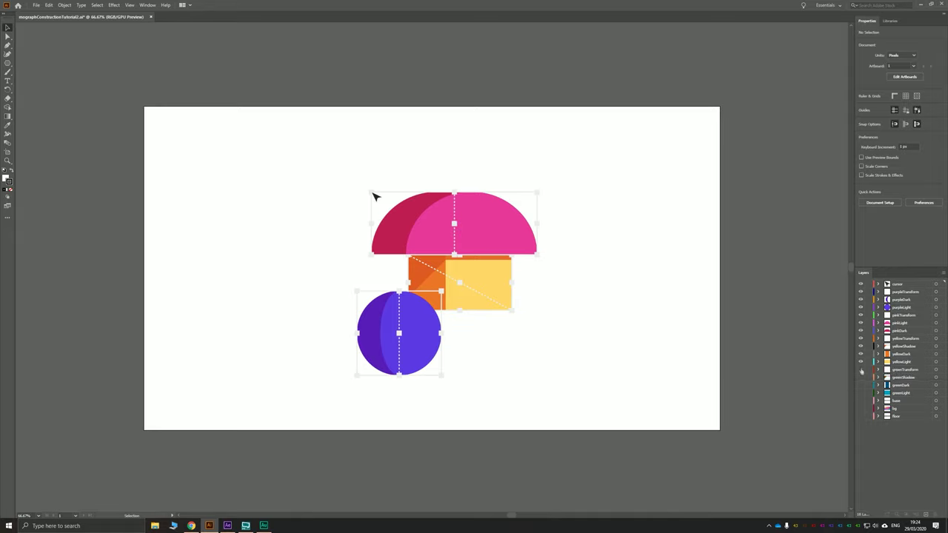
pyautogui.click(861, 371)
pyautogui.moveTo(860, 426); pyautogui.dragTo(862, 430)
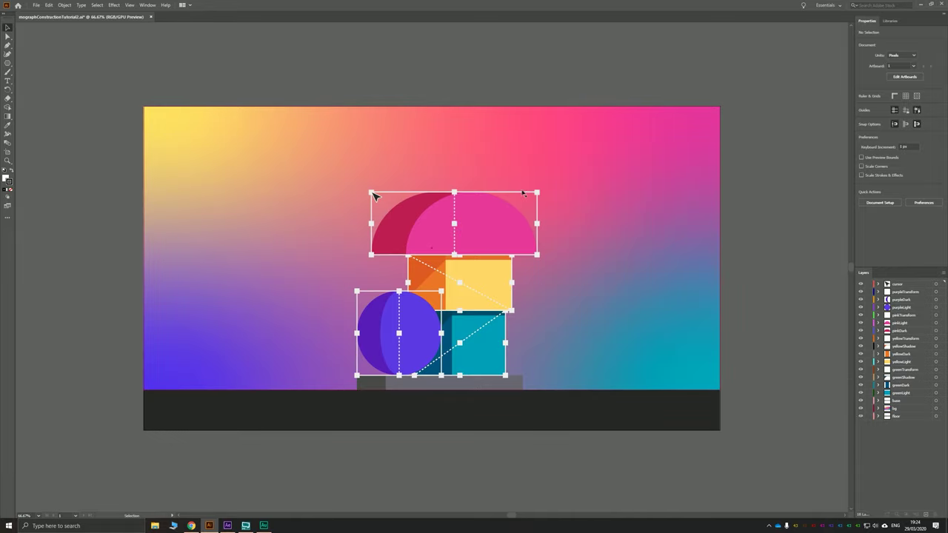
# Move the pink, yellow and orange shapes and their white transform outlines apart across the artboard
pyautogui.moveTo(521, 193); pyautogui.dragTo(615, 116)
pyautogui.moveTo(489, 221); pyautogui.dragTo(650, 231)
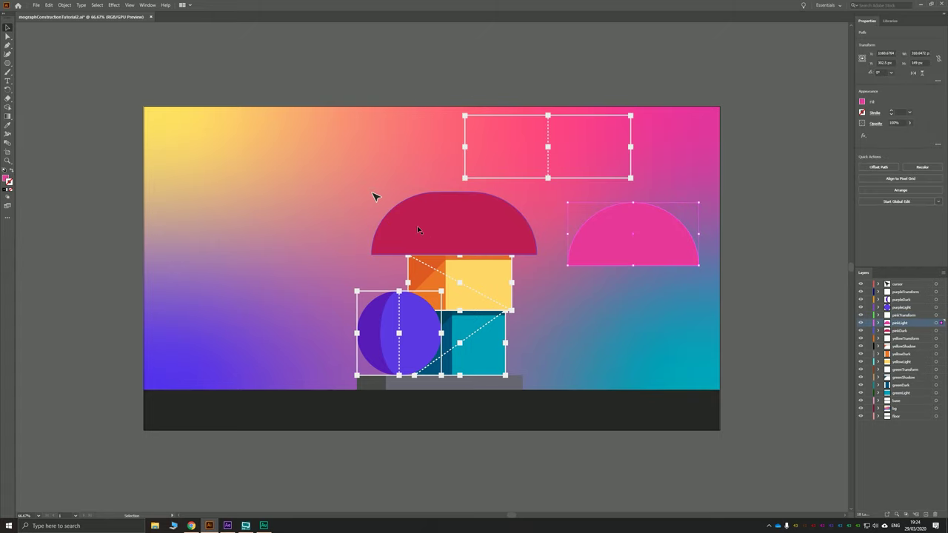
pyautogui.moveTo(415, 226); pyautogui.dragTo(262, 200)
pyautogui.moveTo(467, 274); pyautogui.dragTo(648, 322)
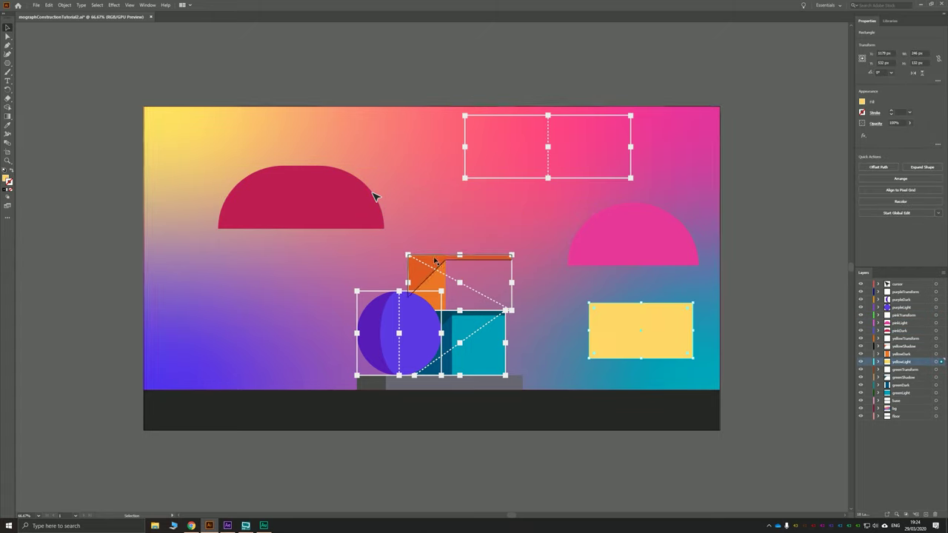
pyautogui.moveTo(434, 259); pyautogui.dragTo(413, 202)
pyautogui.moveTo(417, 274); pyautogui.dragTo(294, 267)
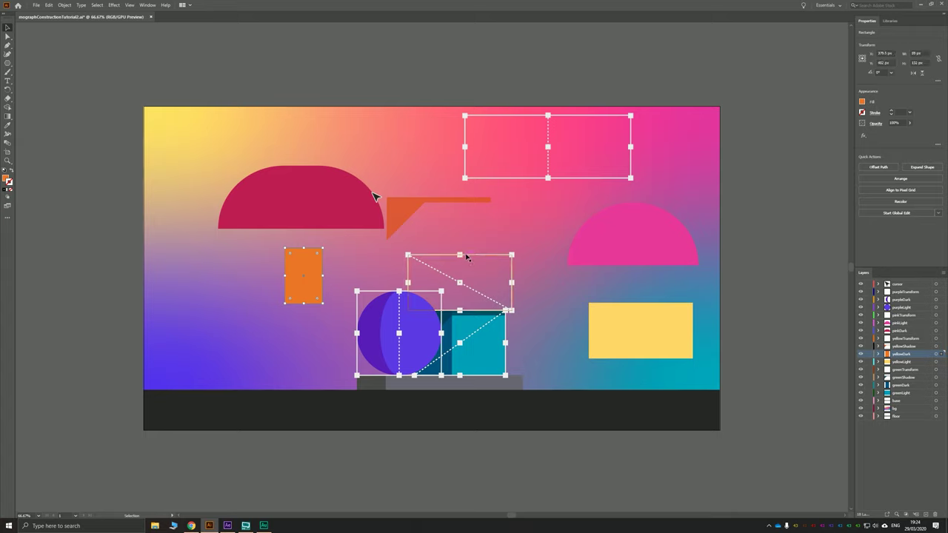
pyautogui.moveTo(461, 257); pyautogui.dragTo(521, 224)
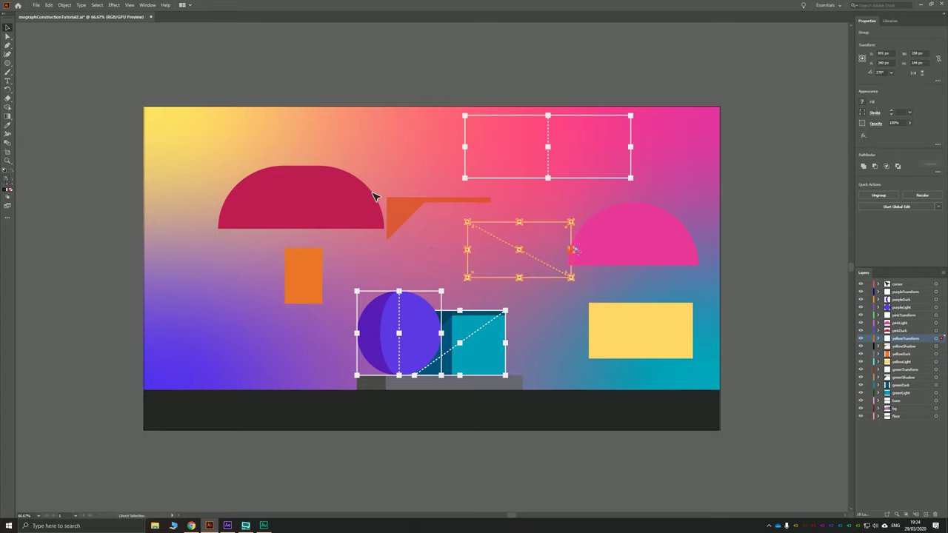
# Undo all the moves of the pink, yellow and orange shapes and their transform outlines
pyautogui.hotkey('ctrl', 'z')
pyautogui.hotkey('ctrl', 'z')
pyautogui.hotkey('ctrl', 'z')
pyautogui.hotkey('ctrl', 'z')
pyautogui.hotkey('ctrl', 'z')
pyautogui.hotkey('ctrl', 'z')
pyautogui.hotkey('ctrl', 'z')
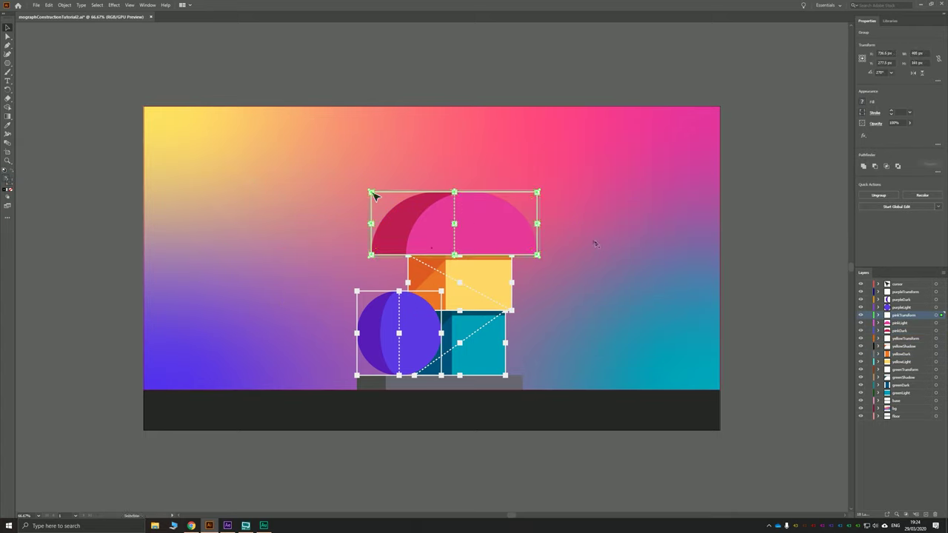
# Deselect the artwork and save the Illustrator document
pyautogui.click(129, 209)
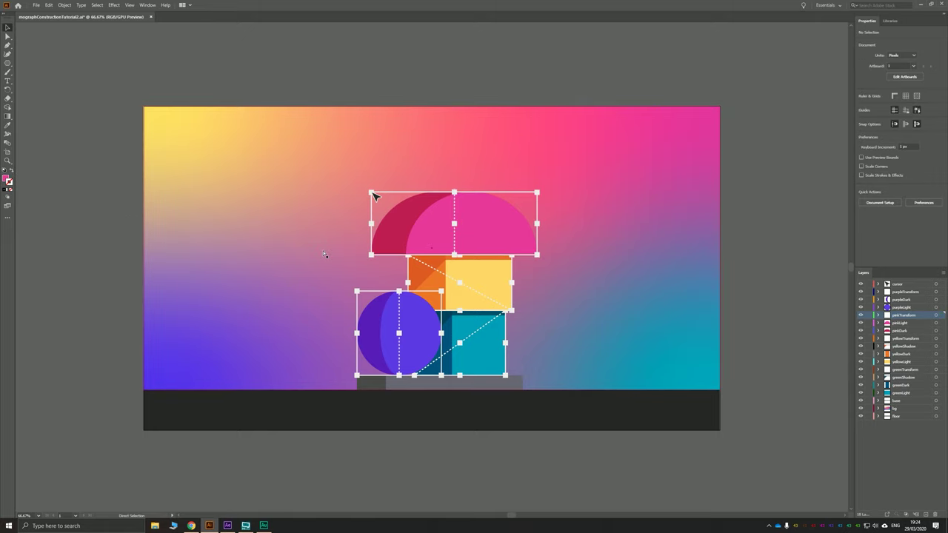
pyautogui.press('v')
pyautogui.hotkey('ctrl', 's')
# Switch to After Effects and preview the example animation, comparing it with the layered Illustrator artwork
pyautogui.click(229, 527)
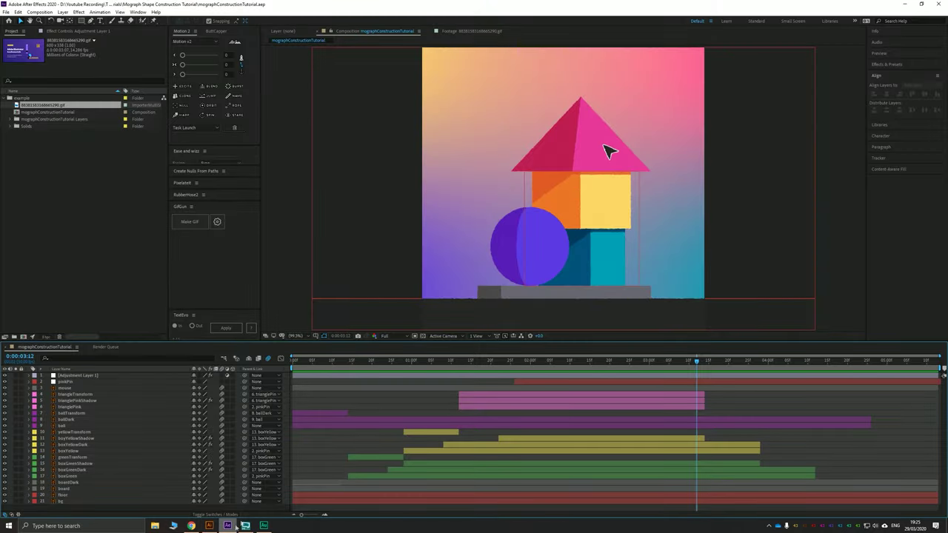
pyautogui.click(309, 367)
pyautogui.press('space')
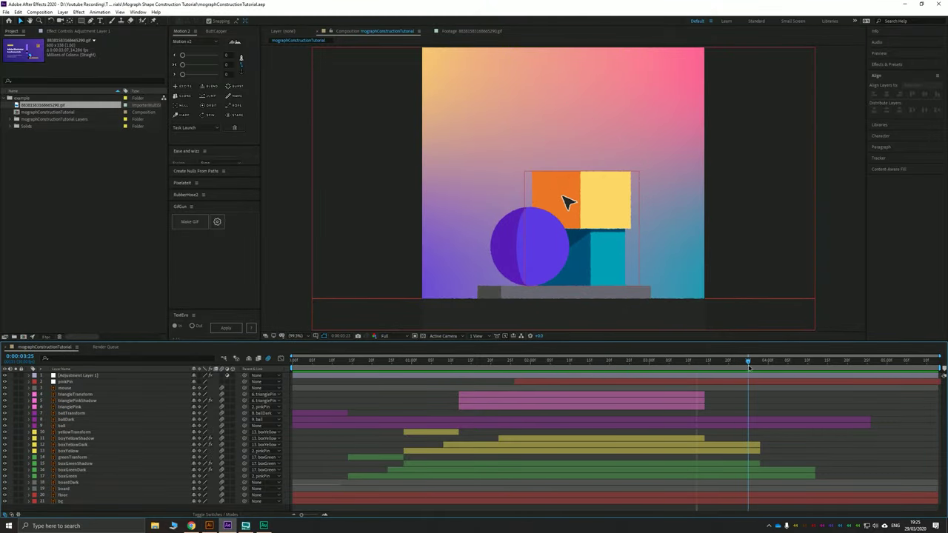
pyautogui.press('space')
pyautogui.click(210, 526)
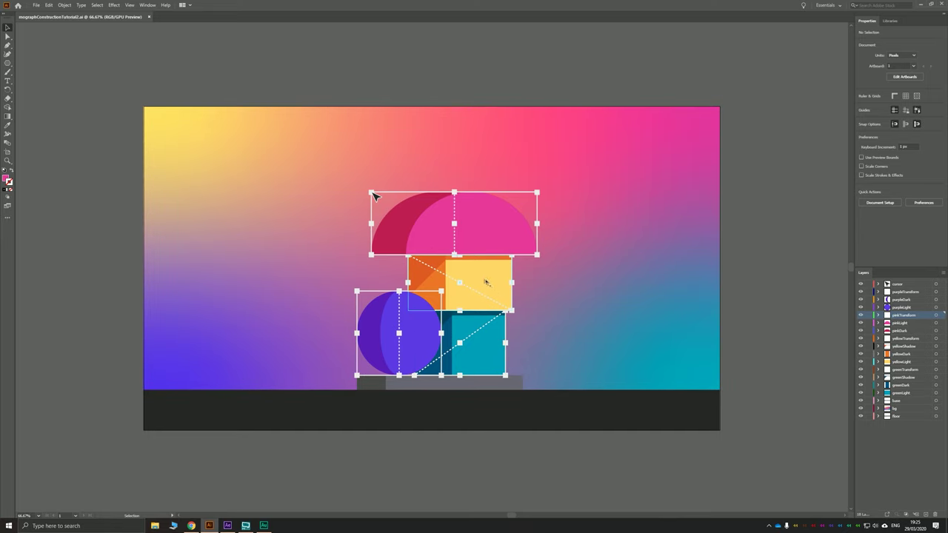
pyautogui.click(228, 526)
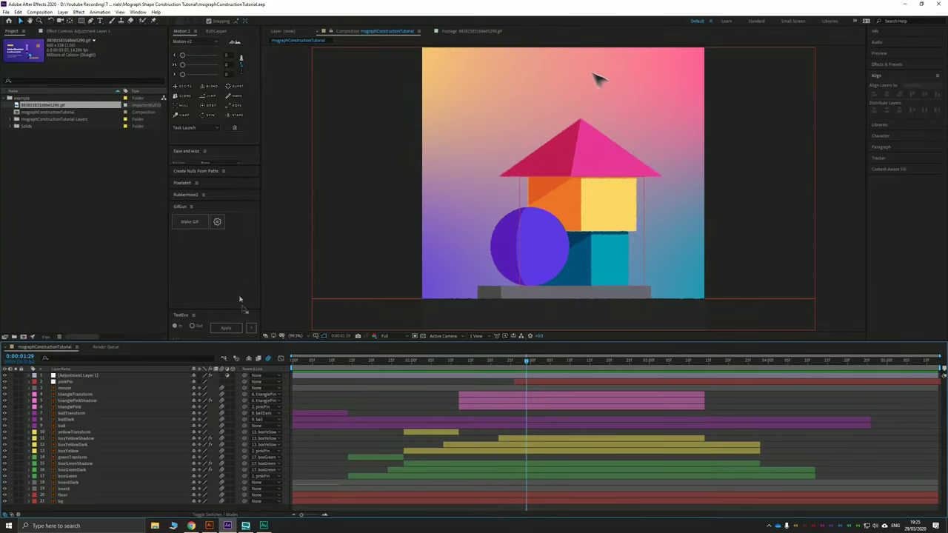
# Collapse the example folder in the project and clear the selection
pyautogui.click(50, 157)
pyautogui.click(22, 99)
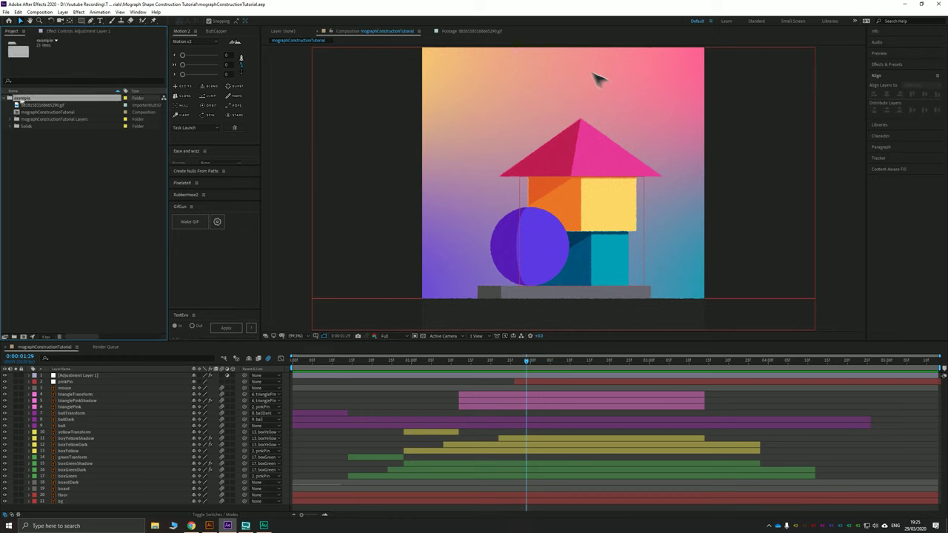
pyautogui.click(8, 98)
pyautogui.click(68, 148)
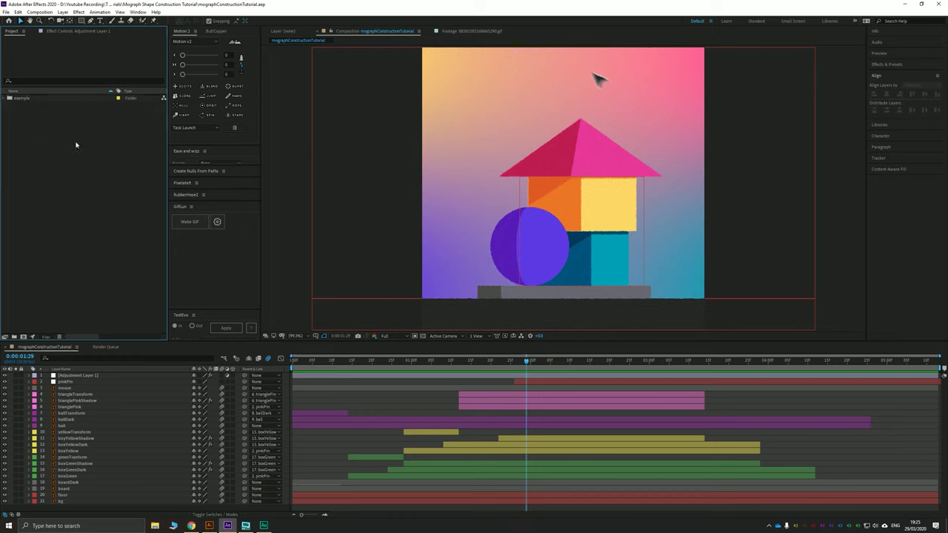
# Choose the Illustrator file mographConstructionTutorial2.ai for import into the project
pyautogui.doubleClick(103, 174)
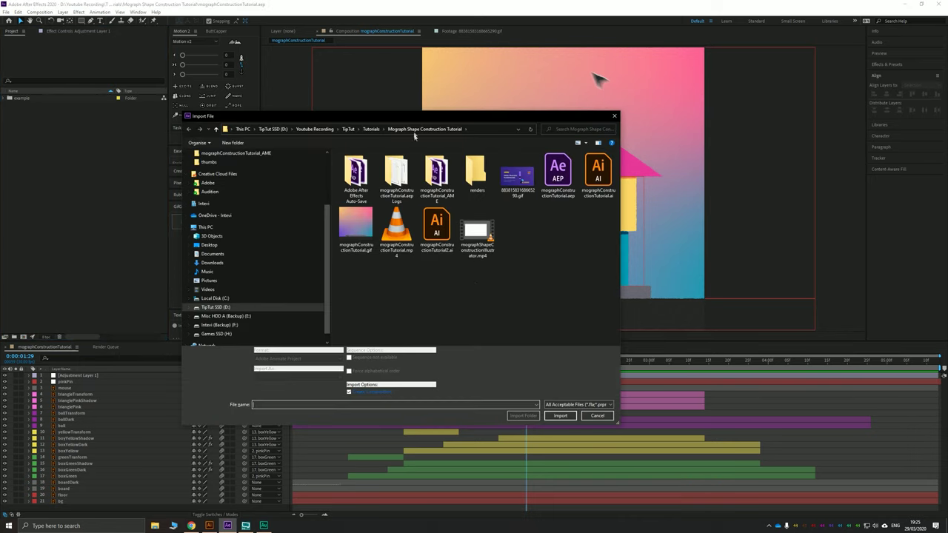
pyautogui.click(426, 234)
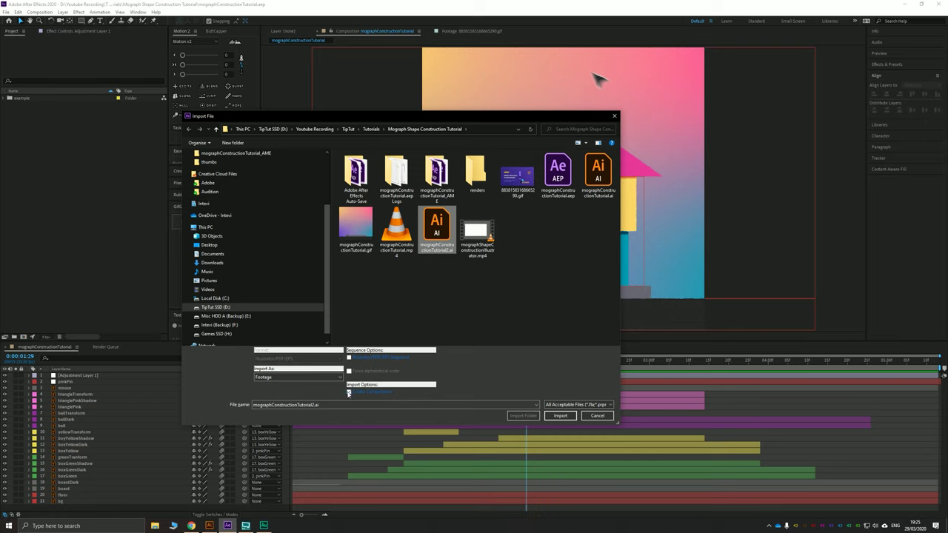
pyautogui.click(560, 416)
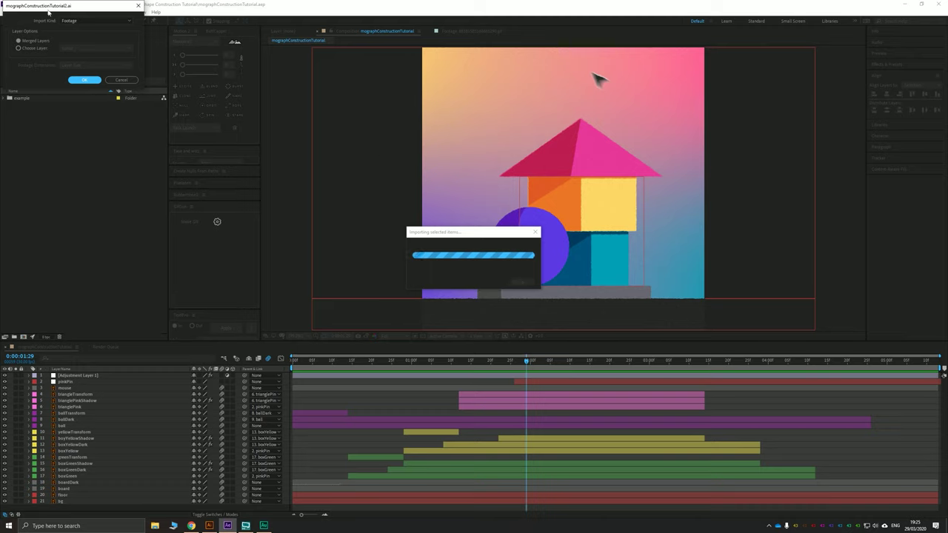
# Import the file as a Composition with footage dimensions set to Layer Size
pyautogui.moveTo(48, 10); pyautogui.dragTo(419, 194)
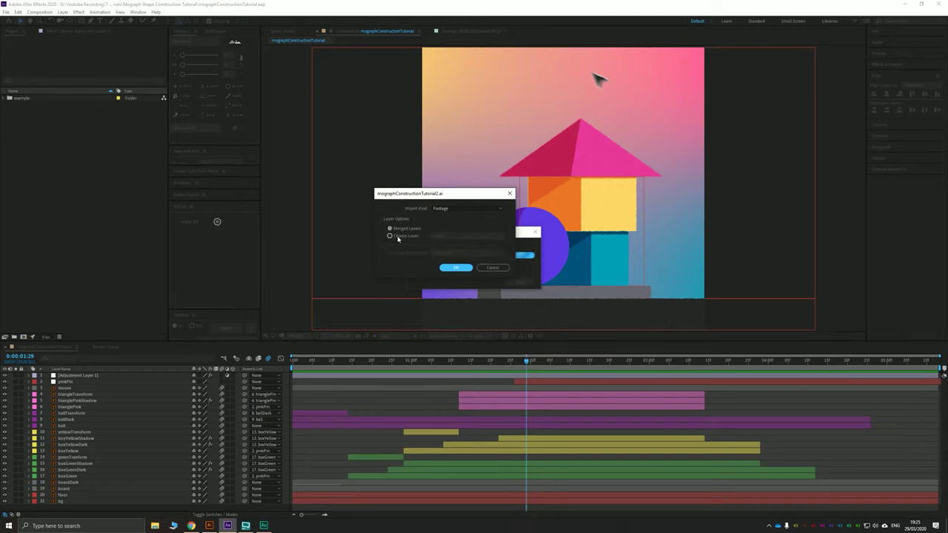
pyautogui.click(457, 210)
pyautogui.click(456, 224)
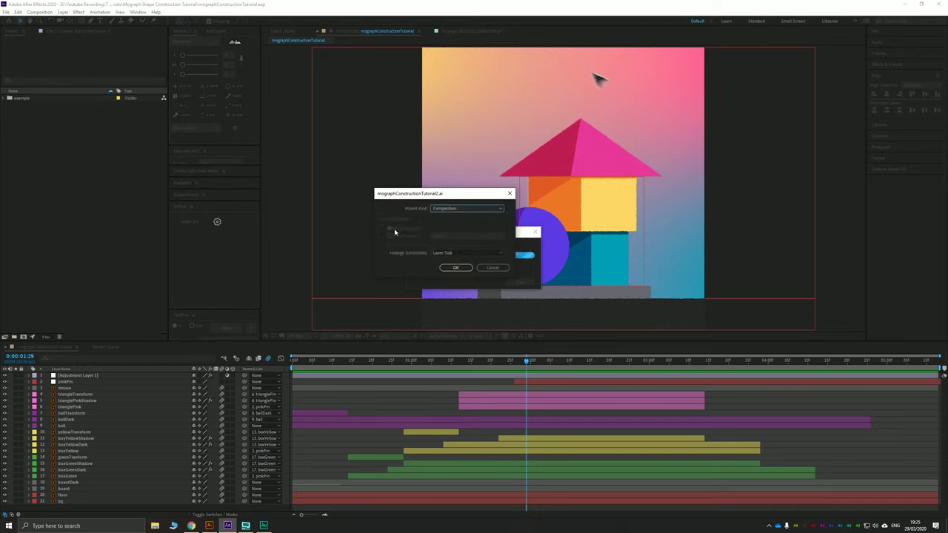
pyautogui.click(441, 255)
pyautogui.click(456, 262)
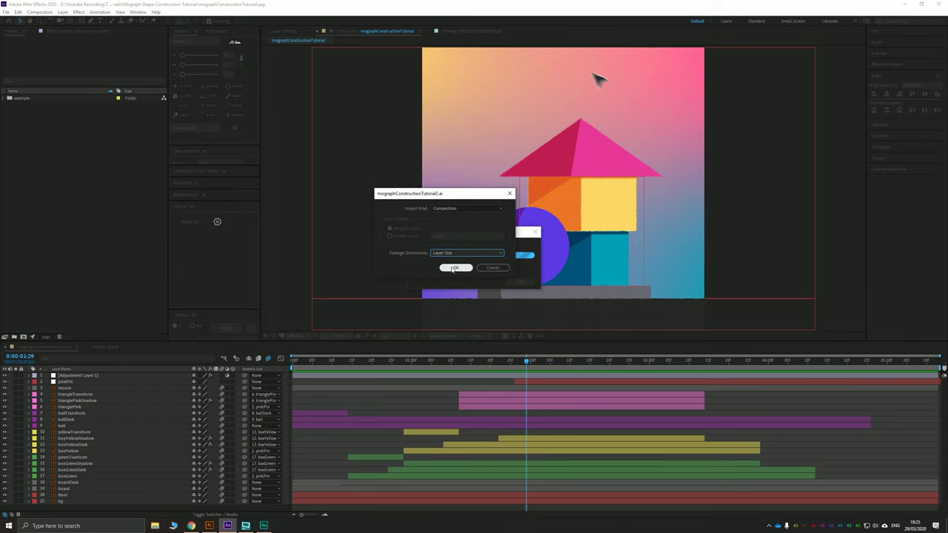
pyautogui.click(454, 268)
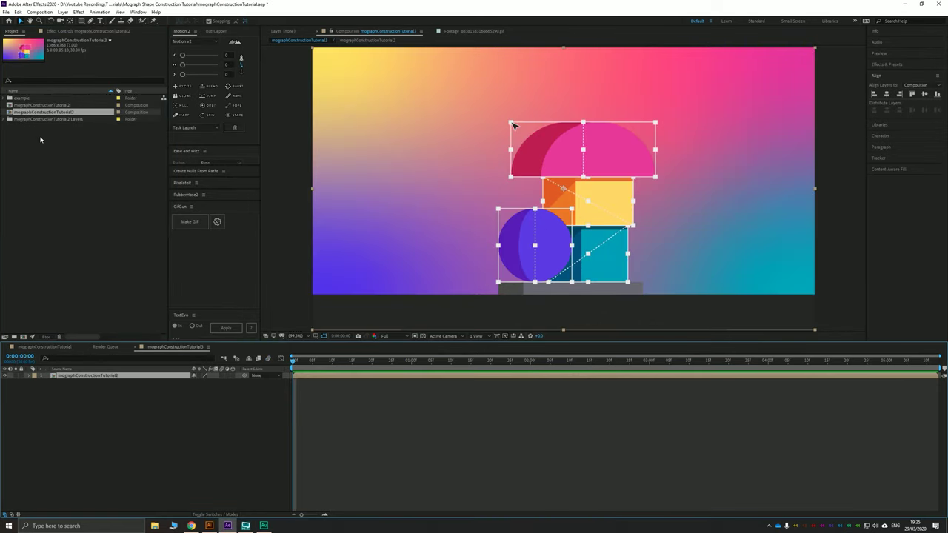
# Compare the mographConstructionTutorial2 and mographConstructionTutorial3 compositions in the project
pyautogui.click(42, 135)
pyautogui.click(22, 107)
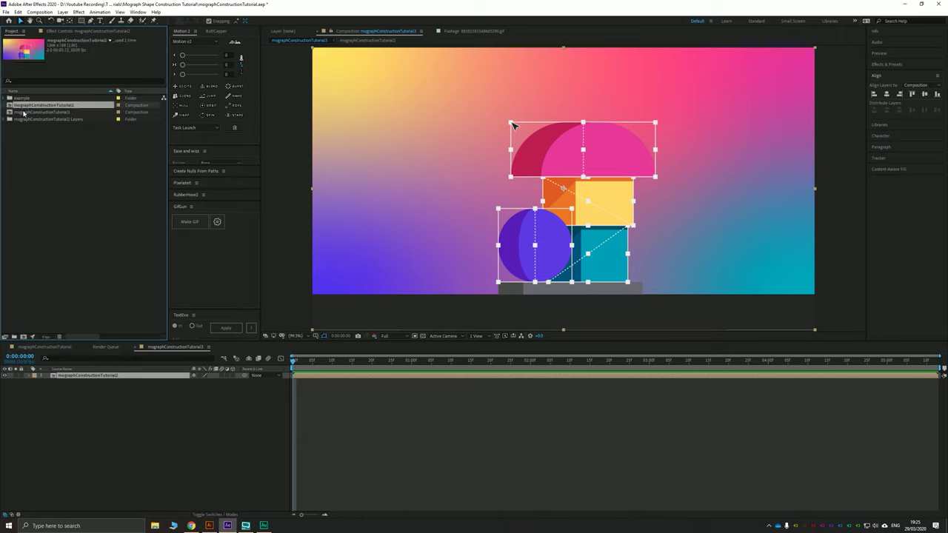
pyautogui.click(24, 113)
pyautogui.click(29, 106)
pyautogui.click(32, 112)
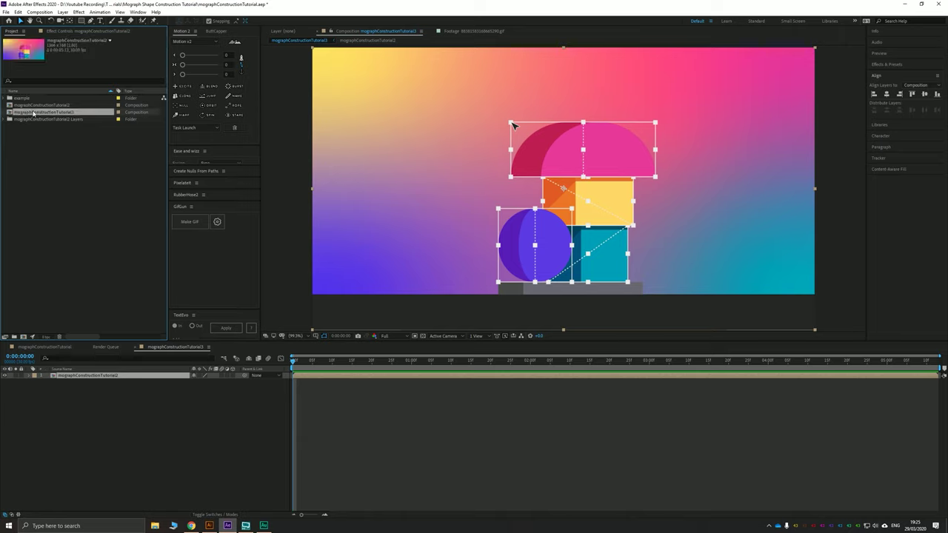
pyautogui.click(64, 182)
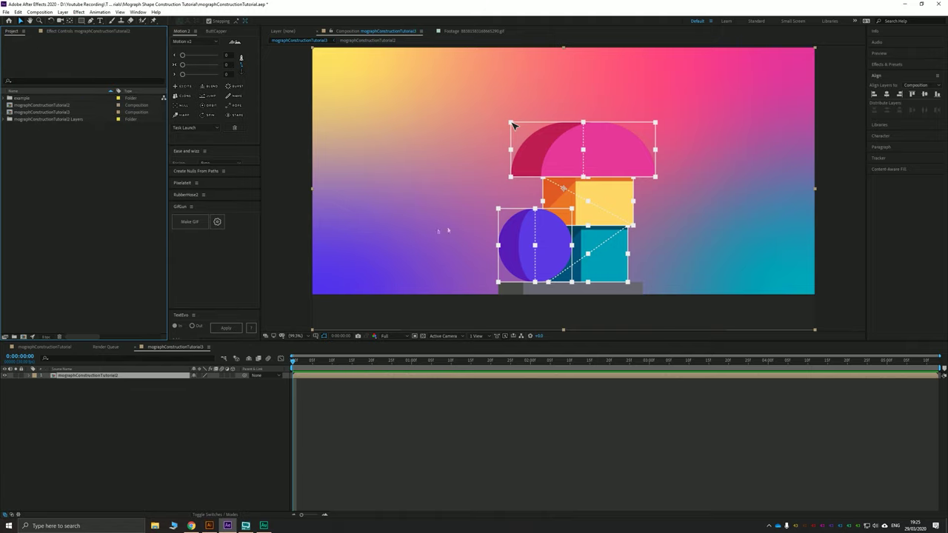
pyautogui.scroll(-1, 458, 239)
pyautogui.click(341, 193)
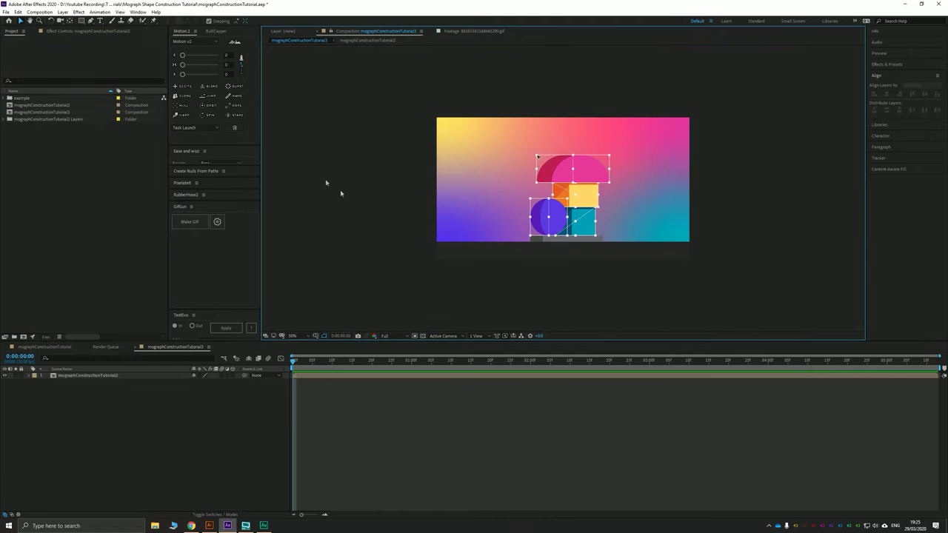
# Delete the extra mographConstructionTutorial3 composition from the project, keeping mographConstructionTutorial2
pyautogui.click(14, 106)
pyautogui.click(14, 112)
pyautogui.click(30, 112)
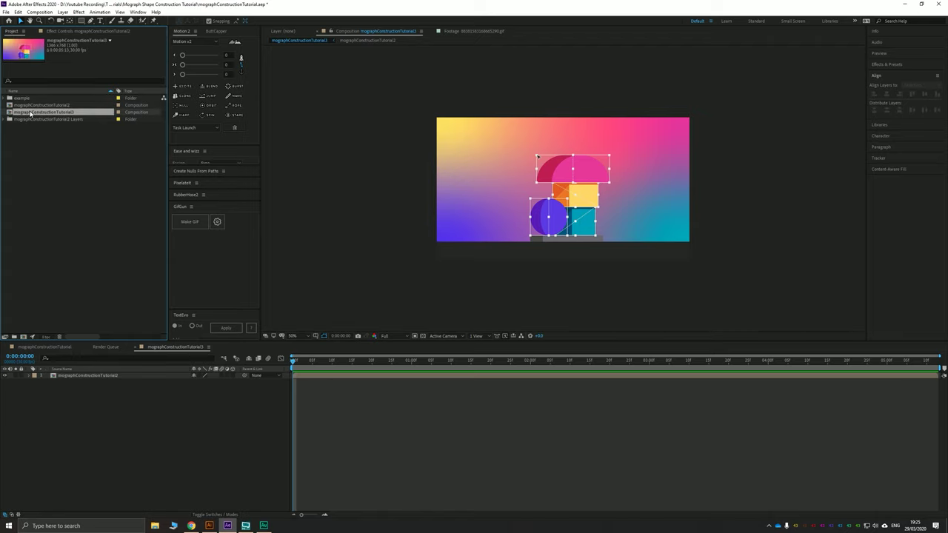
pyautogui.click(27, 105)
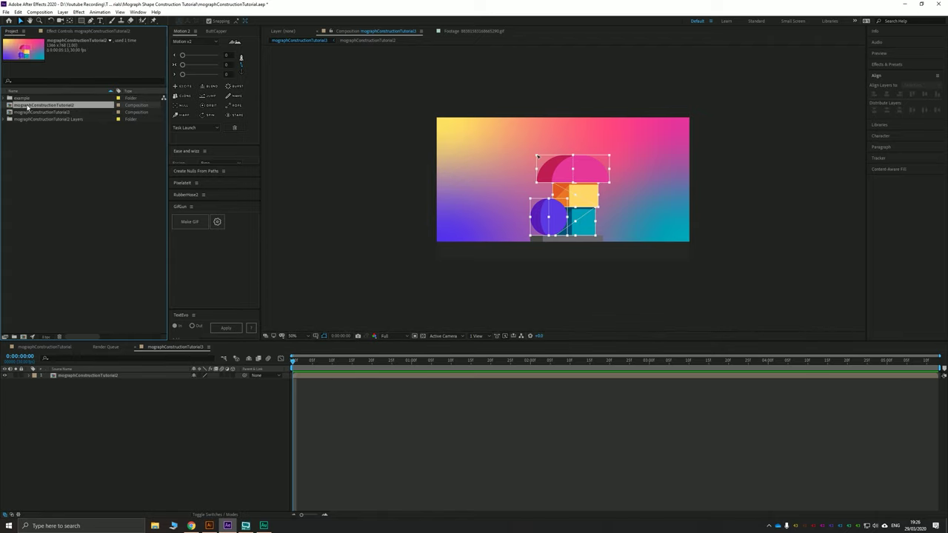
pyautogui.keyDown('ctrl'); pyautogui.click(37, 113); pyautogui.keyUp('ctrl')
pyautogui.press('Delete')
pyautogui.click(508, 273)
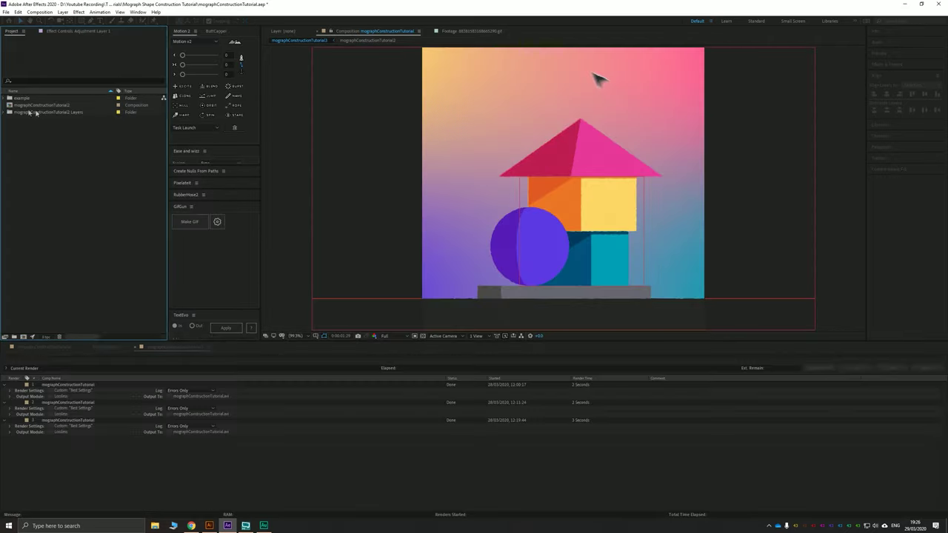
# Open the mographConstructionTutorial2 composition and select all its layers from floor to cursor
pyautogui.doubleClick(10, 106)
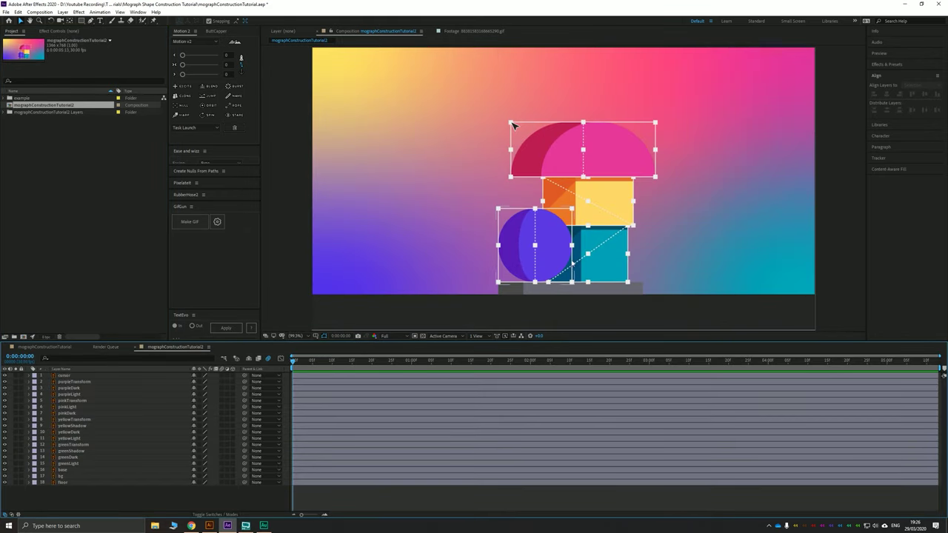
pyautogui.hotkey('shift', '/')
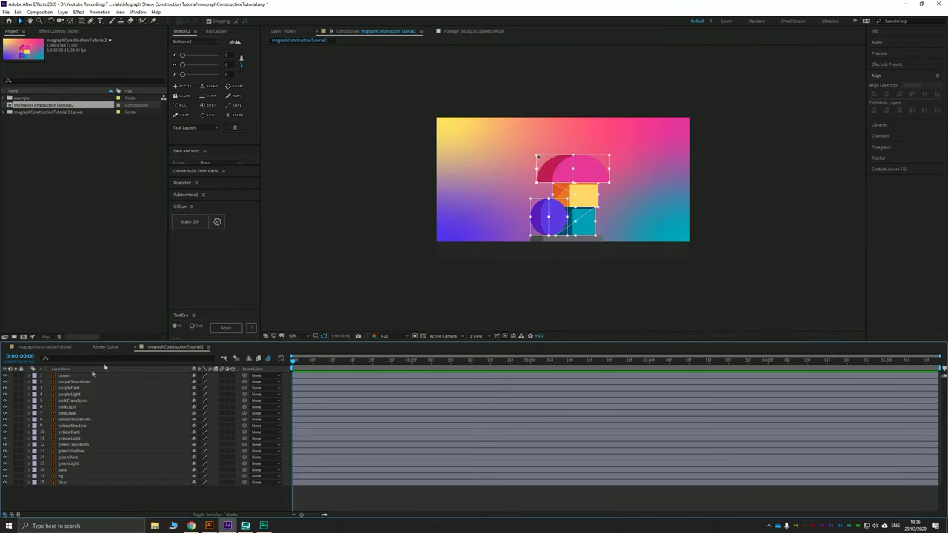
pyautogui.click(73, 482)
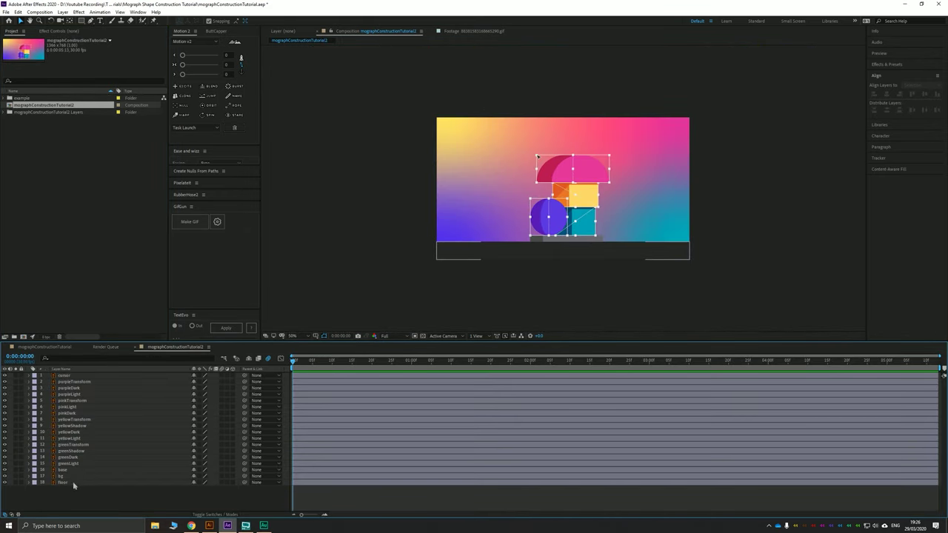
pyautogui.keyDown('shift'); pyautogui.click(73, 378); pyautogui.keyUp('shift')
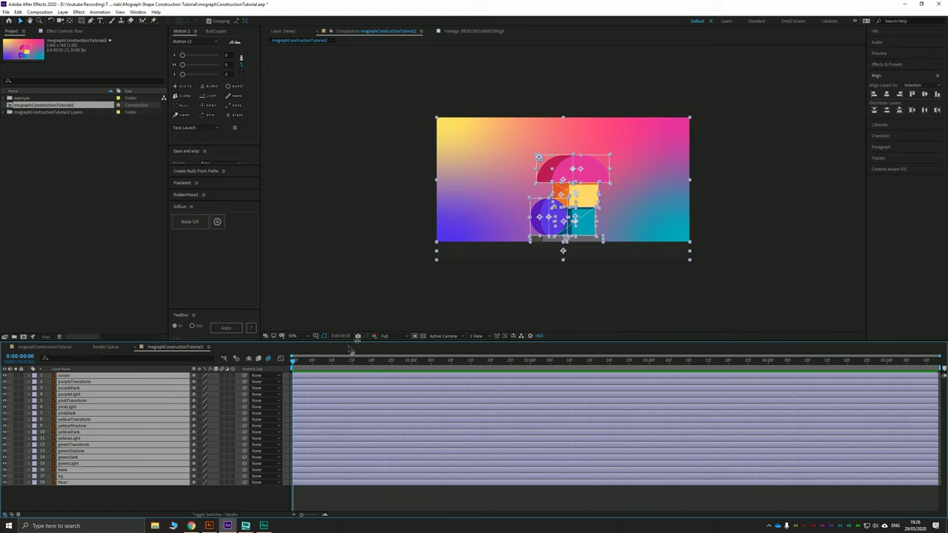
# Try moving the pinkTransform outline up and to the right, away from the pink half-dome
pyautogui.scroll(4, 563, 167)
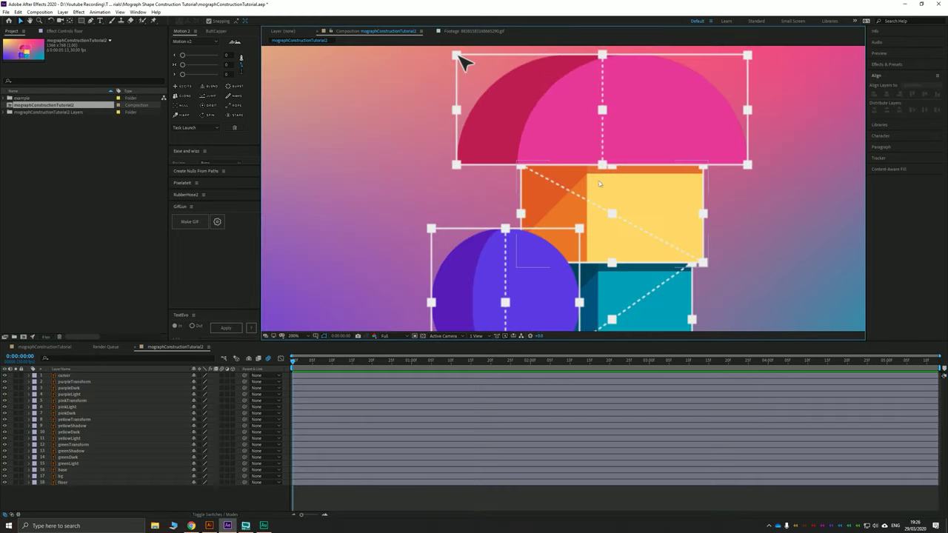
pyautogui.click(645, 158)
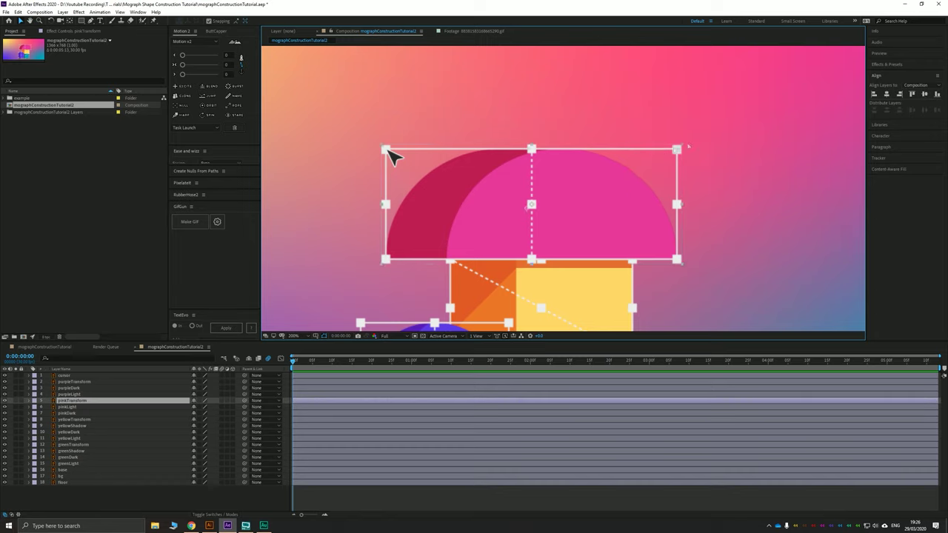
pyautogui.moveTo(688, 146); pyautogui.dragTo(772, 82)
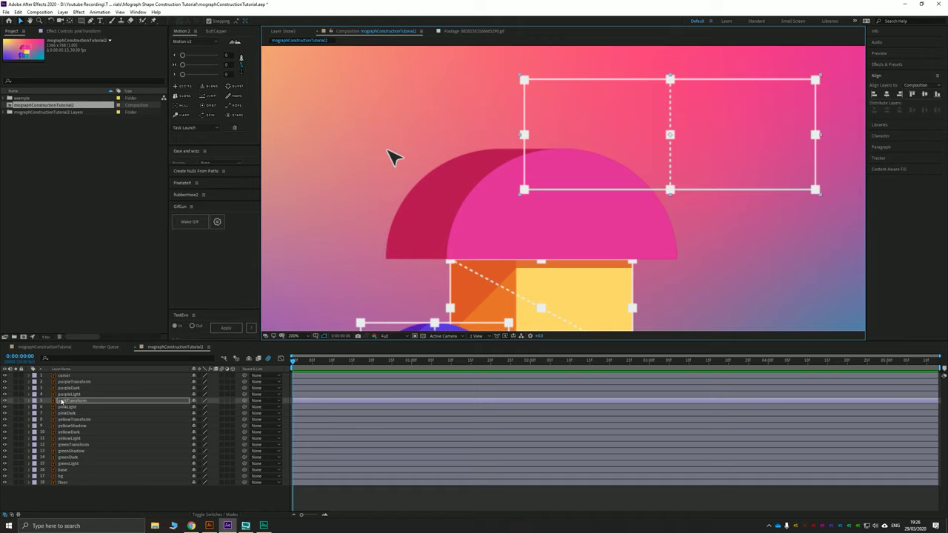
# Switch to Illustrator and try moving the pinkTransform rectangle above the pink half-dome, then undo it and leave isolation mode
pyautogui.click(210, 526)
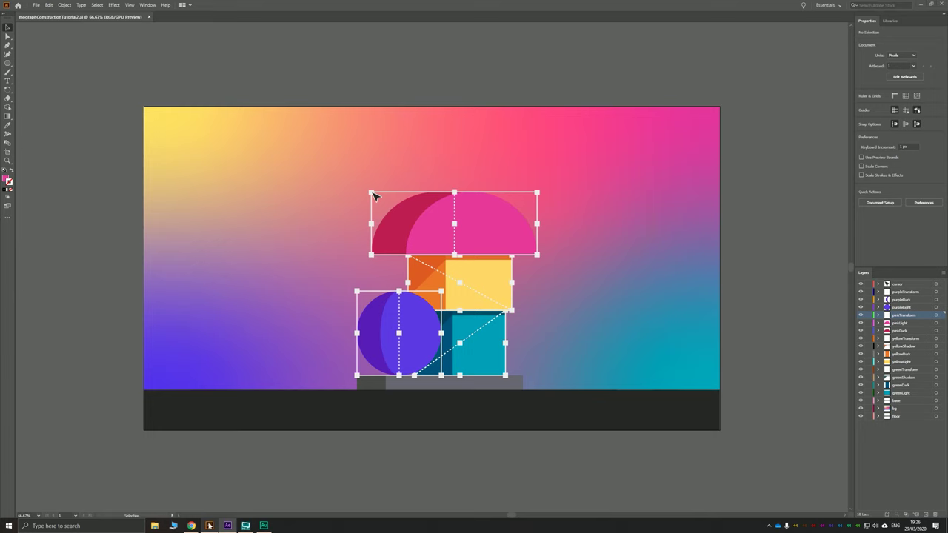
pyautogui.doubleClick(521, 199)
pyautogui.moveTo(522, 199); pyautogui.dragTo(574, 111)
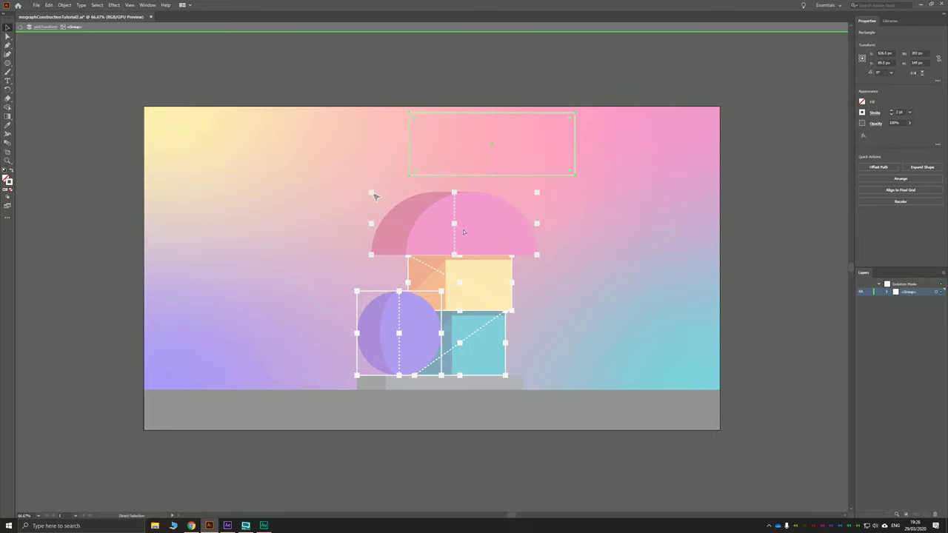
pyautogui.doubleClick(81, 226)
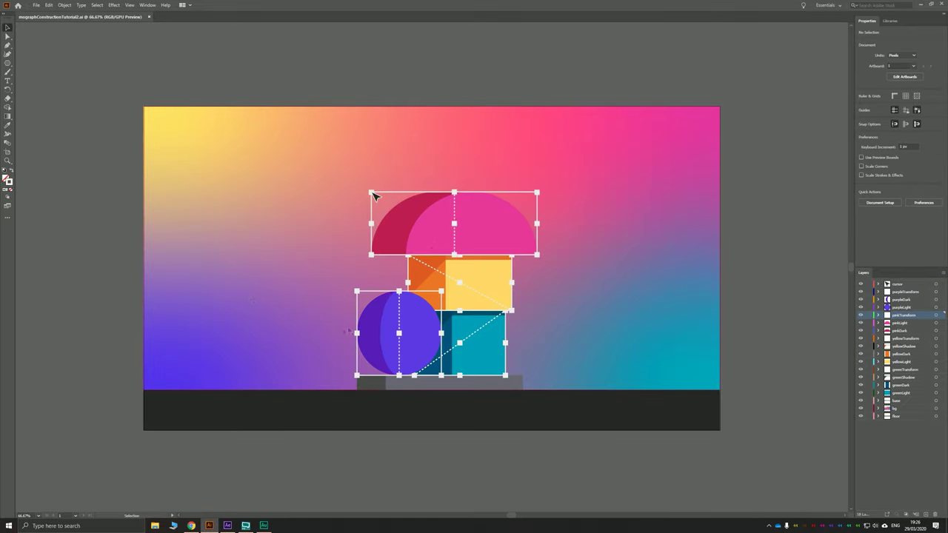
# Return to After Effects, undo the pinkTransform move and deselect the layer
pyautogui.click(227, 525)
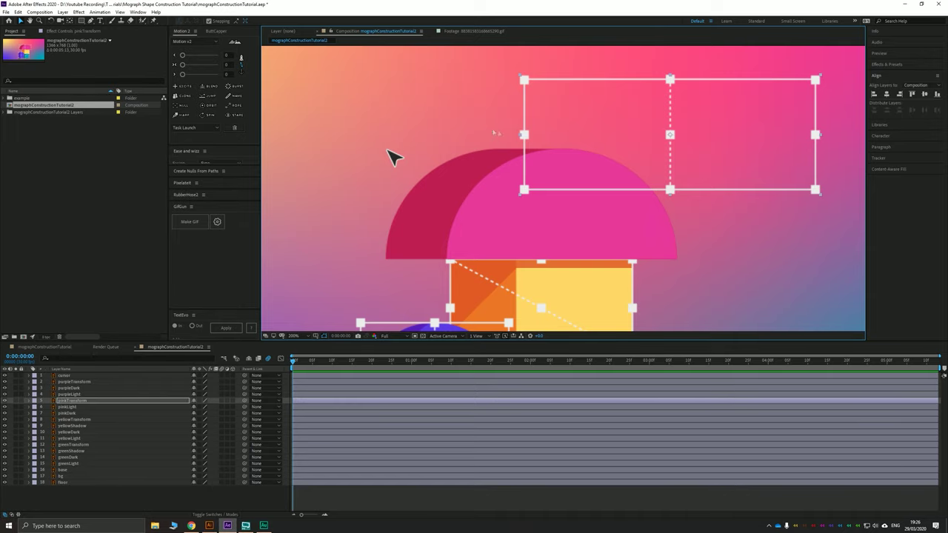
pyautogui.scroll(-2, 513, 211)
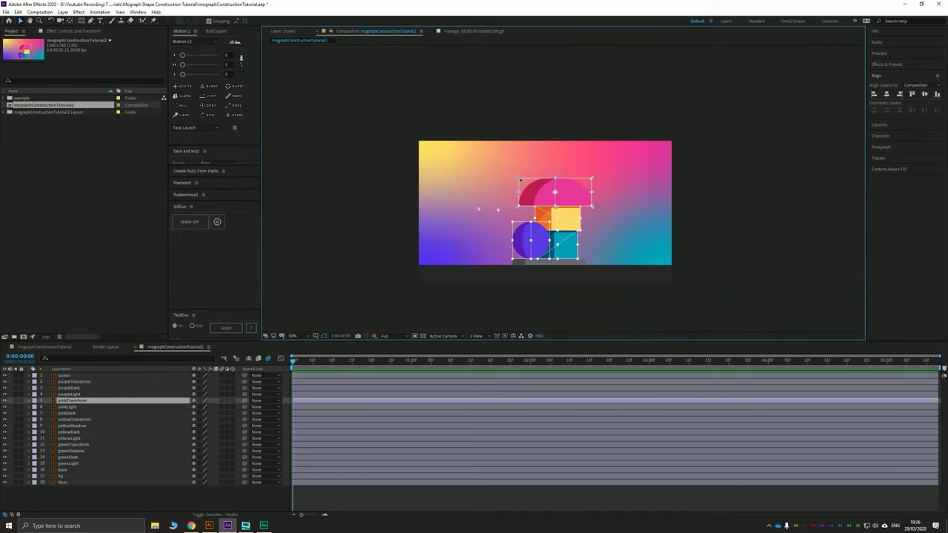
pyautogui.click(349, 220)
pyautogui.moveTo(517, 276); pyautogui.dragTo(528, 247)
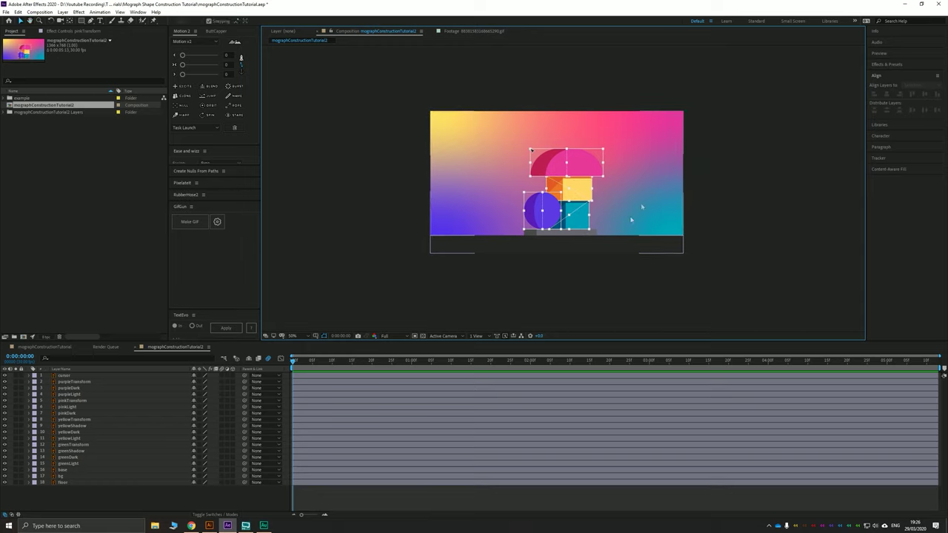
# Set the label color of the floor, bg and base layers to None
pyautogui.click(63, 482)
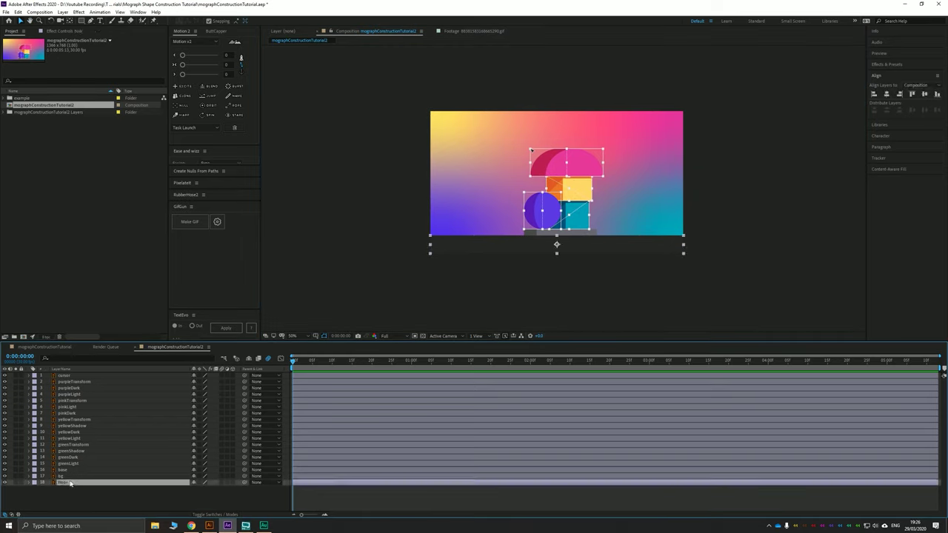
pyautogui.keyDown('shift'); pyautogui.click(62, 477); pyautogui.keyUp('shift')
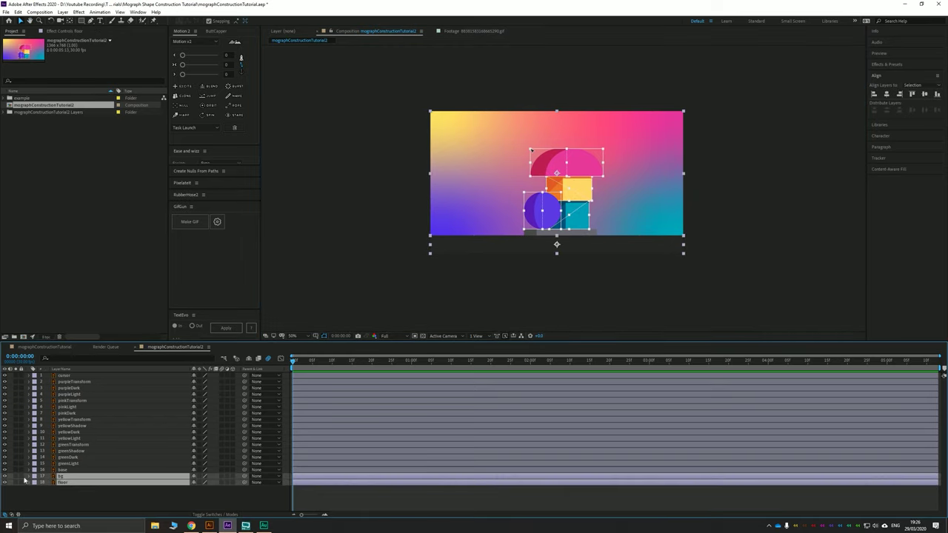
pyautogui.click(35, 480)
pyautogui.click(67, 341)
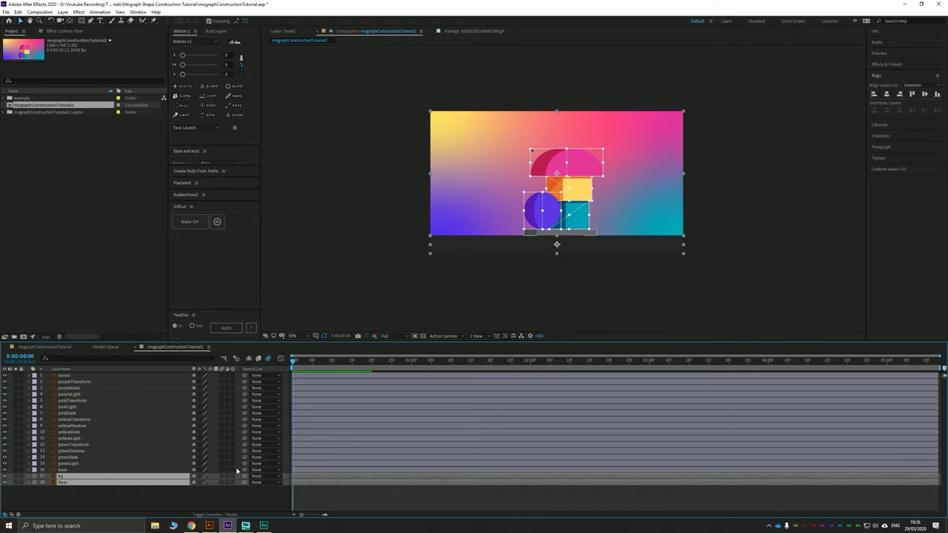
pyautogui.click(331, 497)
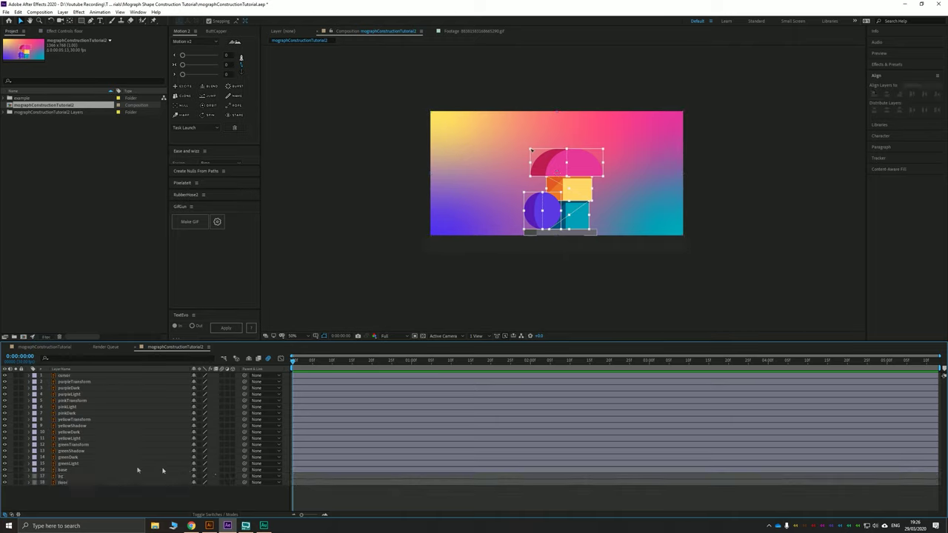
pyautogui.click(63, 471)
pyautogui.click(34, 471)
pyautogui.click(67, 336)
# Set the label color of the four green layers, from greenLight to greenTransform, to Green
pyautogui.click(68, 464)
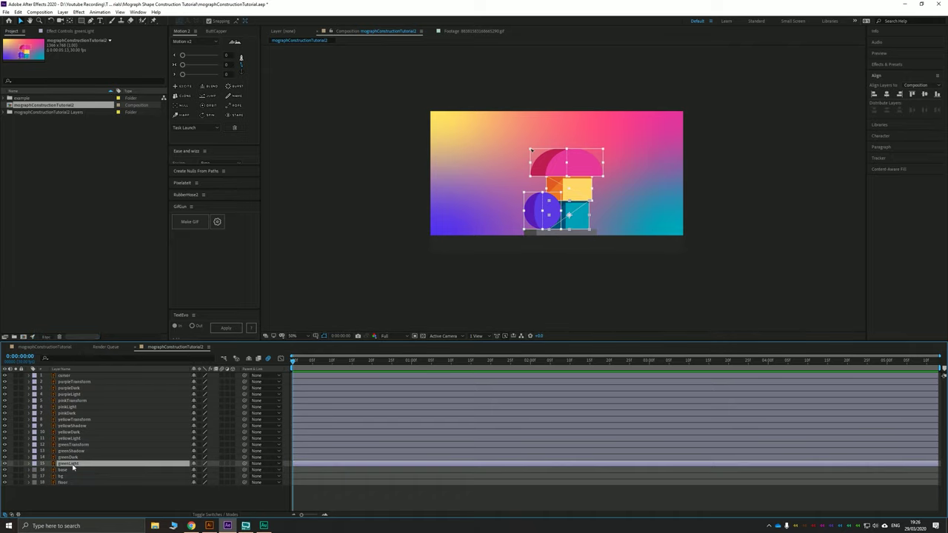
pyautogui.keyDown('shift'); pyautogui.click(68, 445); pyautogui.keyUp('shift')
pyautogui.click(35, 450)
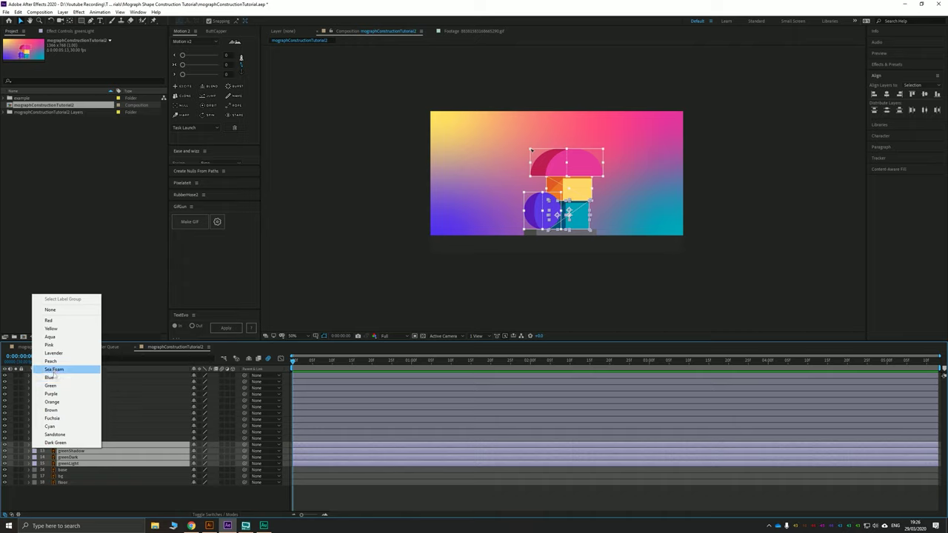
pyautogui.click(51, 386)
# Set the label color of the four yellow layers, from yellowLight to yellowTransform, to Yellow
pyautogui.click(69, 438)
pyautogui.keyDown('shift'); pyautogui.click(70, 419); pyautogui.keyUp('shift')
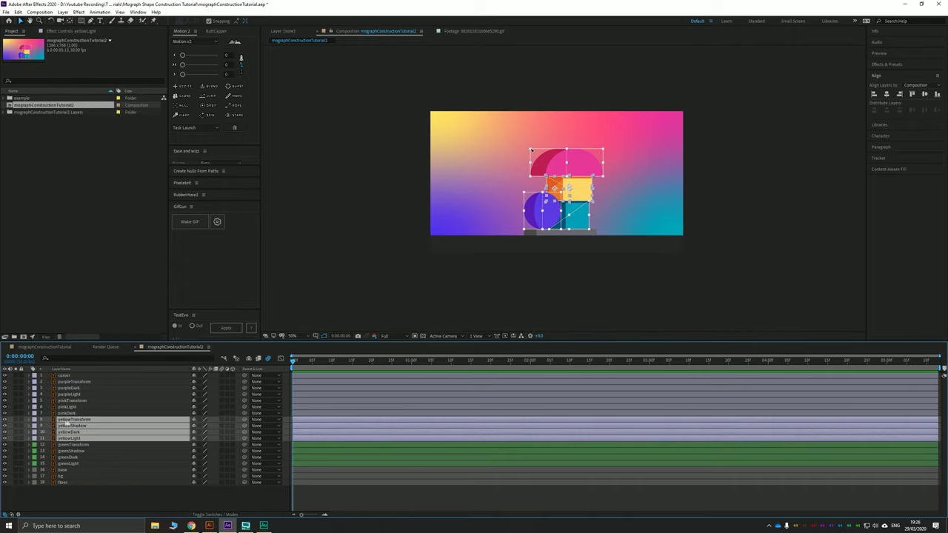
pyautogui.click(35, 426)
pyautogui.click(56, 305)
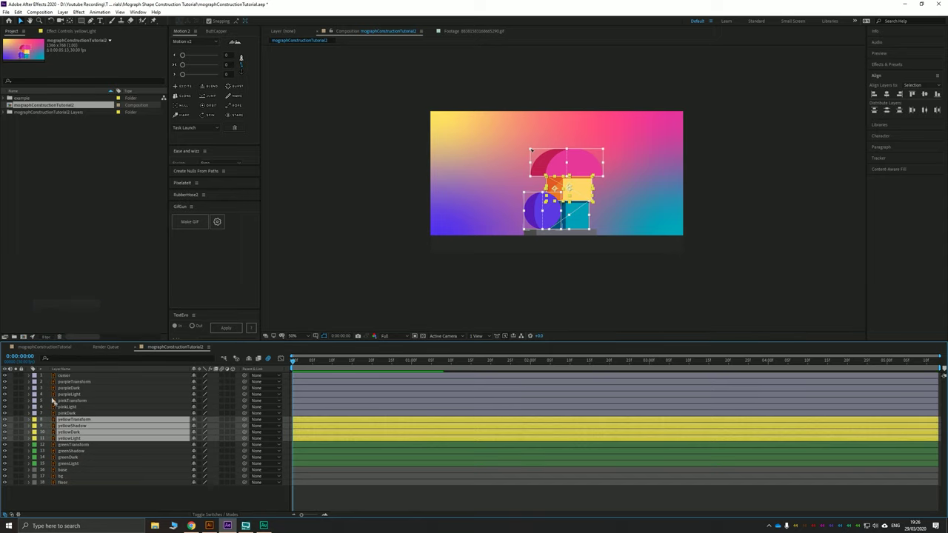
# Set the label color of the pinkDark, pinkLight and pinkTransform layers to Fuchsia
pyautogui.click(70, 414)
pyautogui.keyDown('shift'); pyautogui.click(73, 401); pyautogui.keyUp('shift')
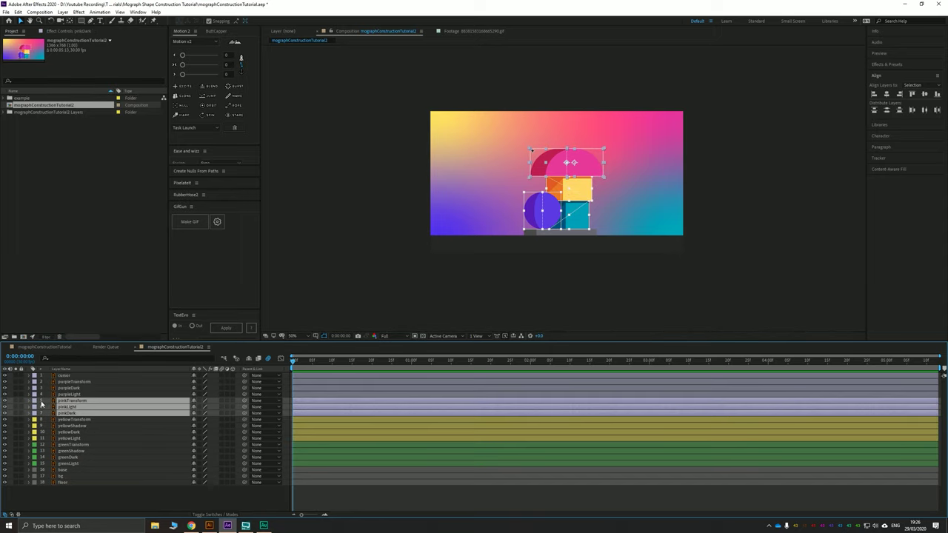
pyautogui.click(35, 400)
pyautogui.click(55, 375)
# Set the label color of the purpleLight, purpleDark and purpleTransform layers to Purple
pyautogui.click(73, 394)
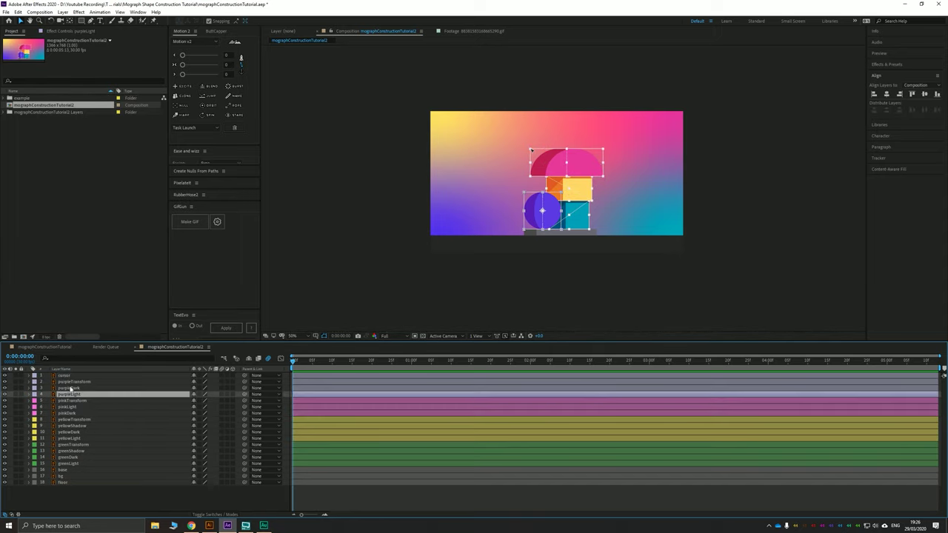
pyautogui.keyDown('shift'); pyautogui.click(71, 382); pyautogui.keyUp('shift')
pyautogui.click(36, 383)
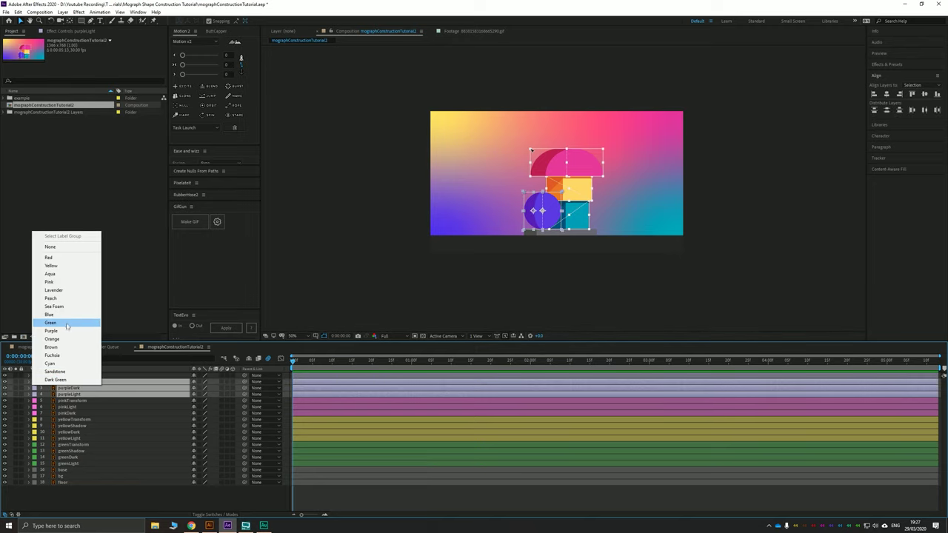
pyautogui.click(51, 330)
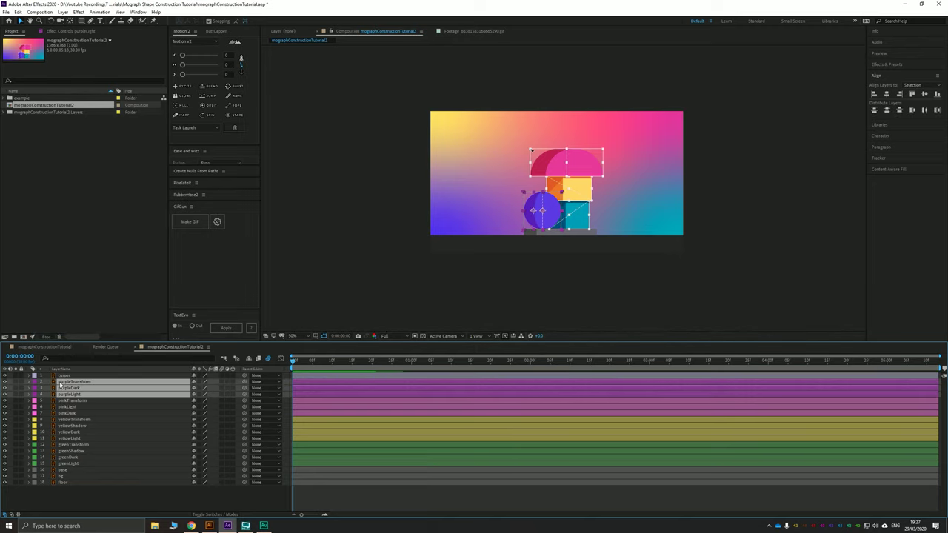
# Set the label color of the cursor layer to None and clear the selection
pyautogui.click(65, 375)
pyautogui.click(35, 377)
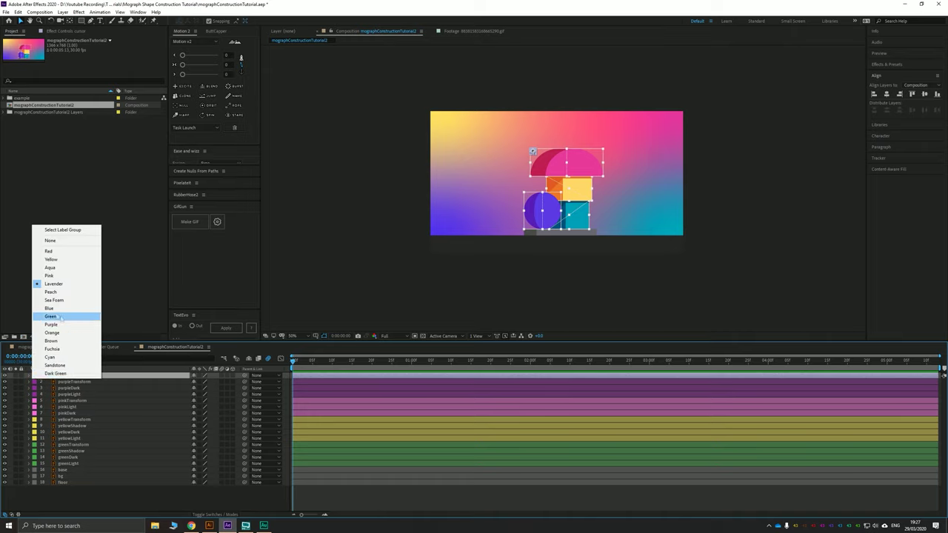
pyautogui.click(52, 243)
pyautogui.click(351, 500)
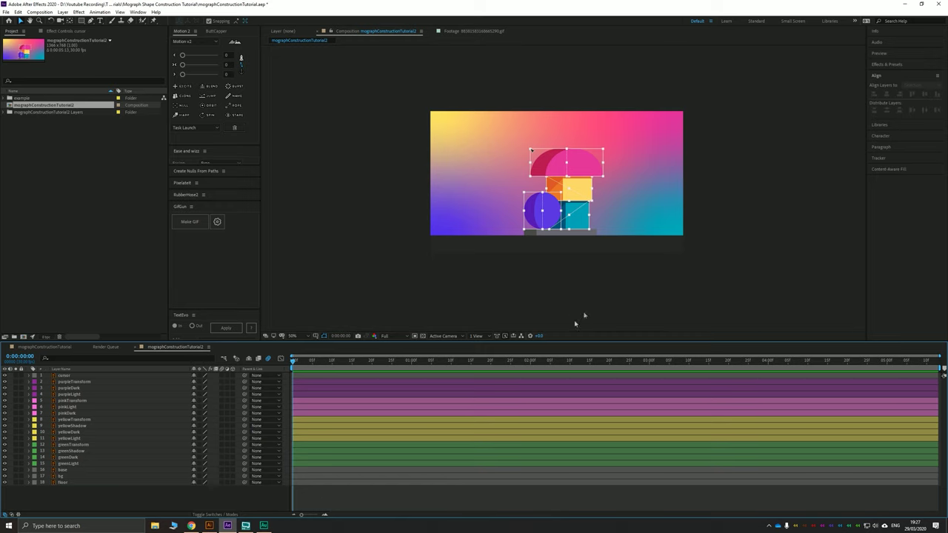
# Select the cursor layer and enable continuous rasterization for all layers from floor to cursor
pyautogui.scroll(1, 593, 141)
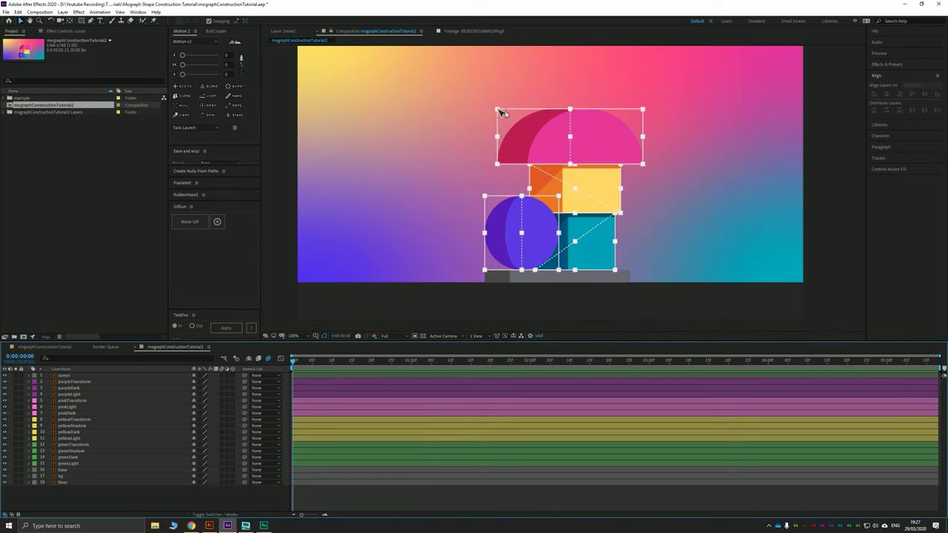
pyautogui.click(500, 112)
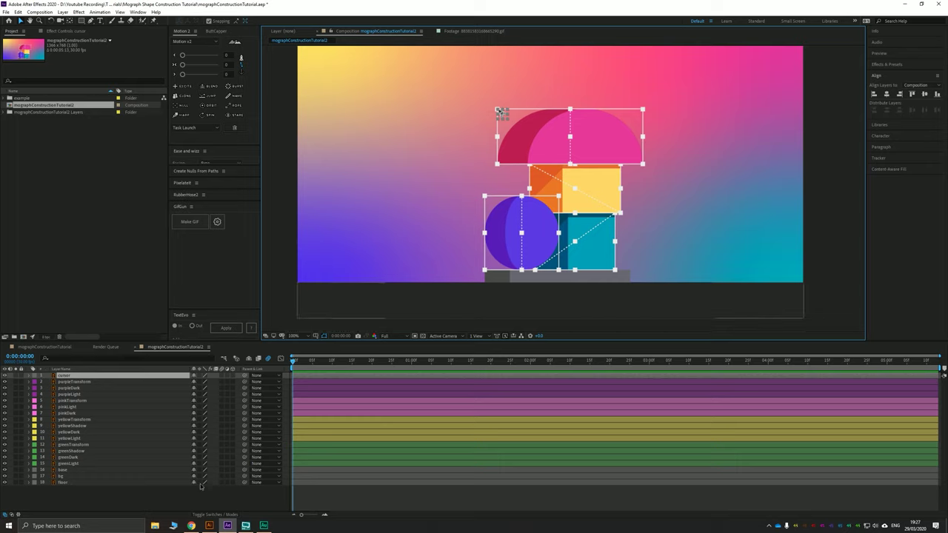
pyautogui.moveTo(200, 486); pyautogui.dragTo(201, 419)
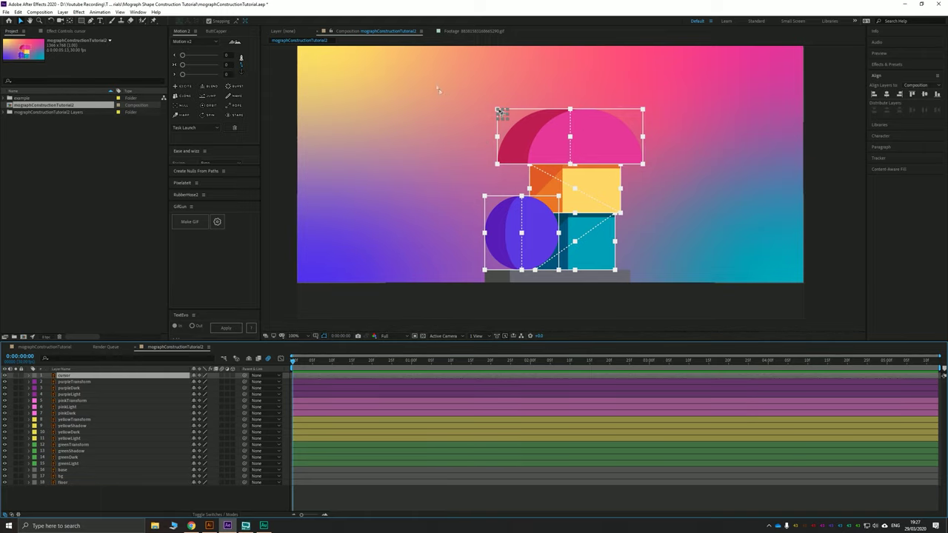
# Move the cursor layer's anchor point to the tip of the arrow with the Pan Behind tool
pyautogui.scroll(4, 503, 93)
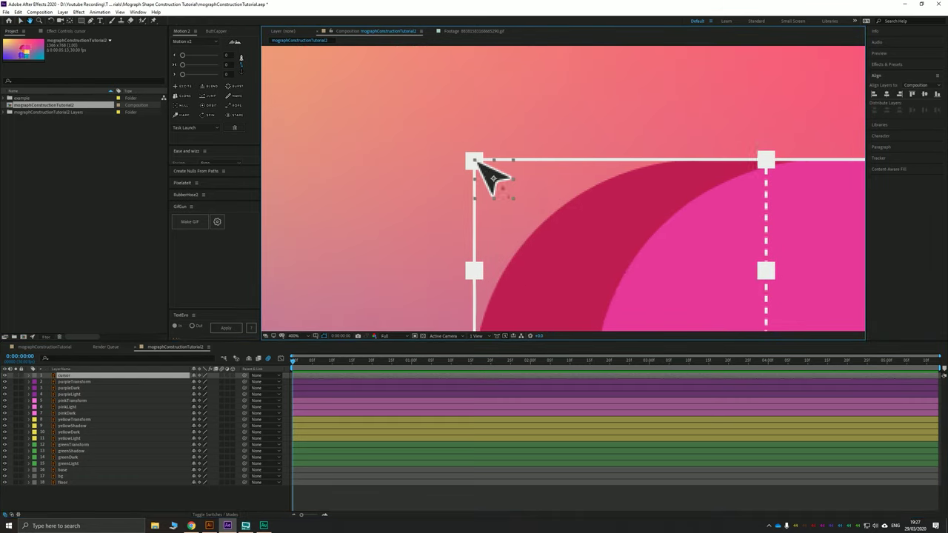
pyautogui.moveTo(475, 202); pyautogui.dragTo(496, 236)
pyautogui.click(71, 22)
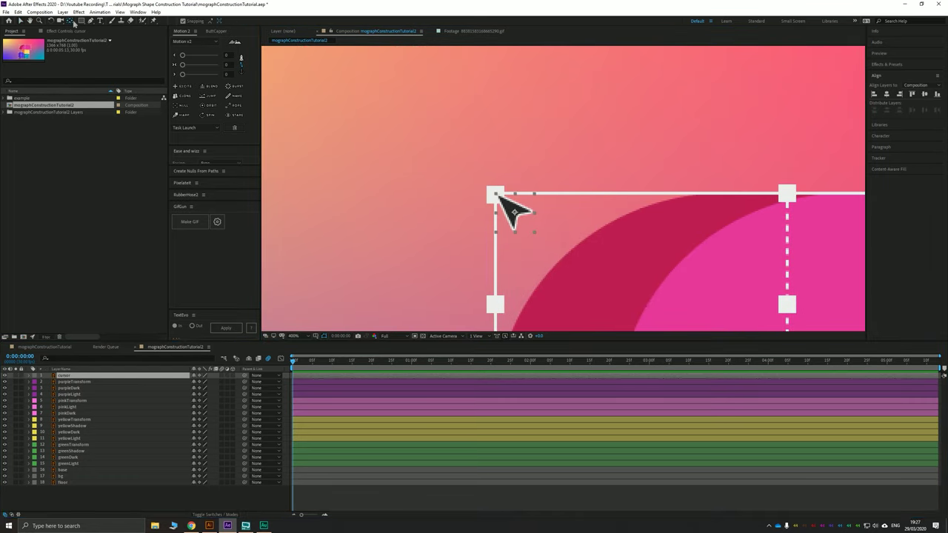
pyautogui.scroll(1, 563, 191)
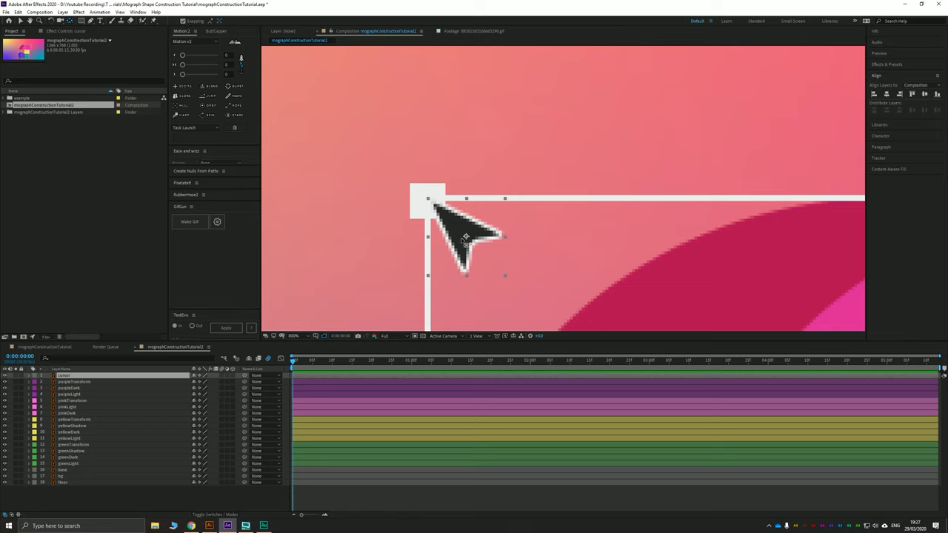
pyautogui.moveTo(466, 238); pyautogui.dragTo(428, 199)
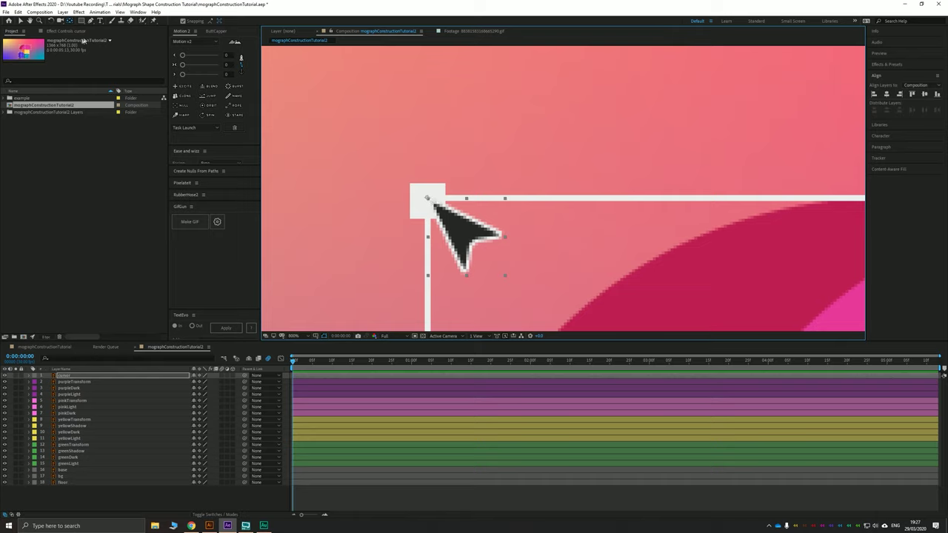
pyautogui.click(20, 21)
# Undo a trial stretch of the cursor layer and set its scale to 130% in both dimensions
pyautogui.moveTo(510, 278); pyautogui.dragTo(537, 279)
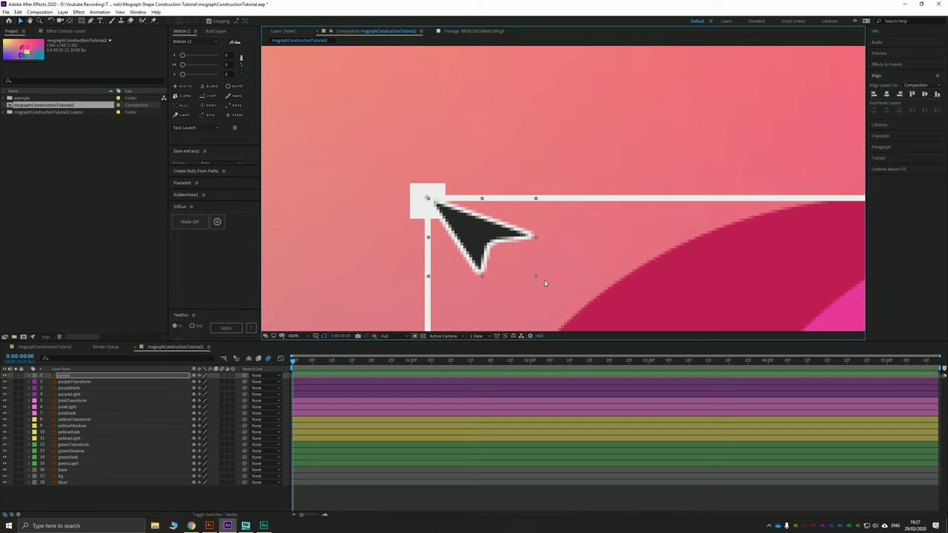
pyautogui.hotkey('ctrl', 'z')
pyautogui.scroll(-4, 543, 280)
pyautogui.scroll(2, 543, 236)
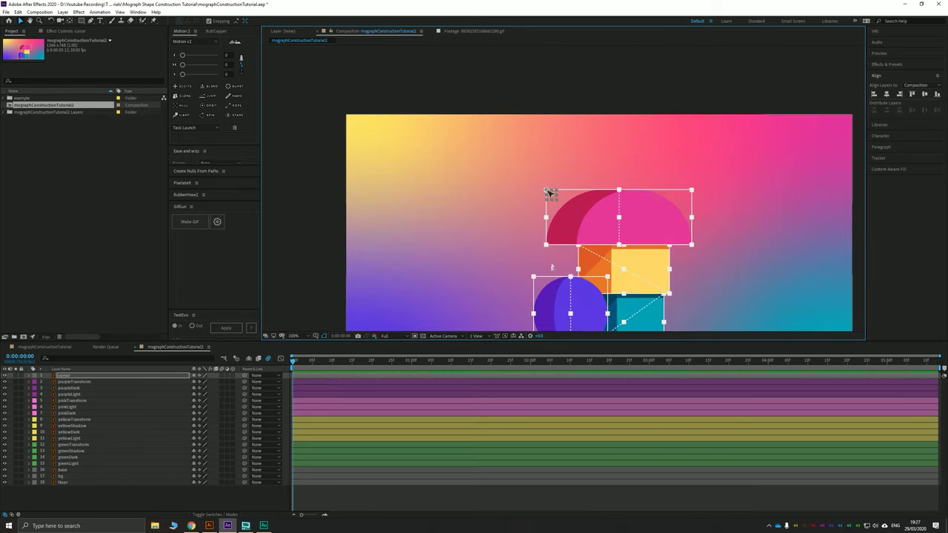
pyautogui.press('s')
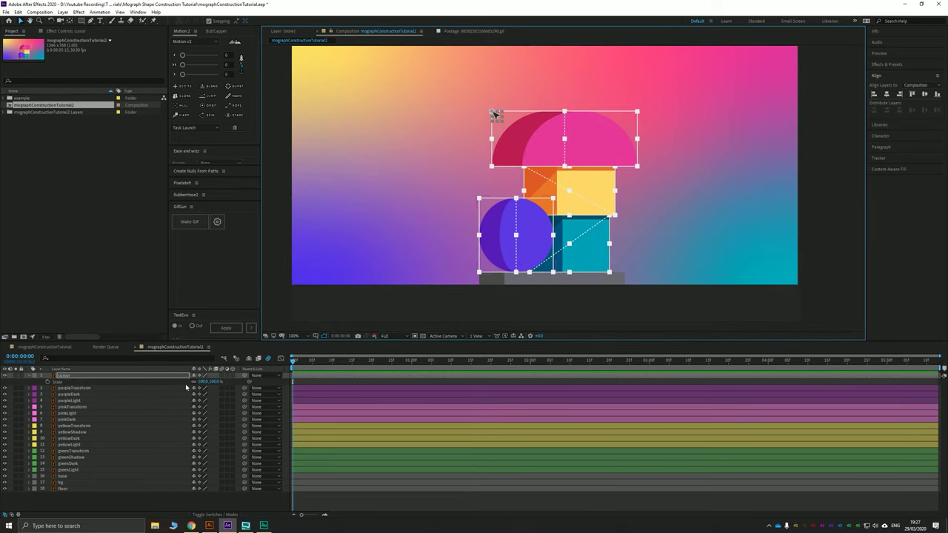
pyautogui.click(203, 381)
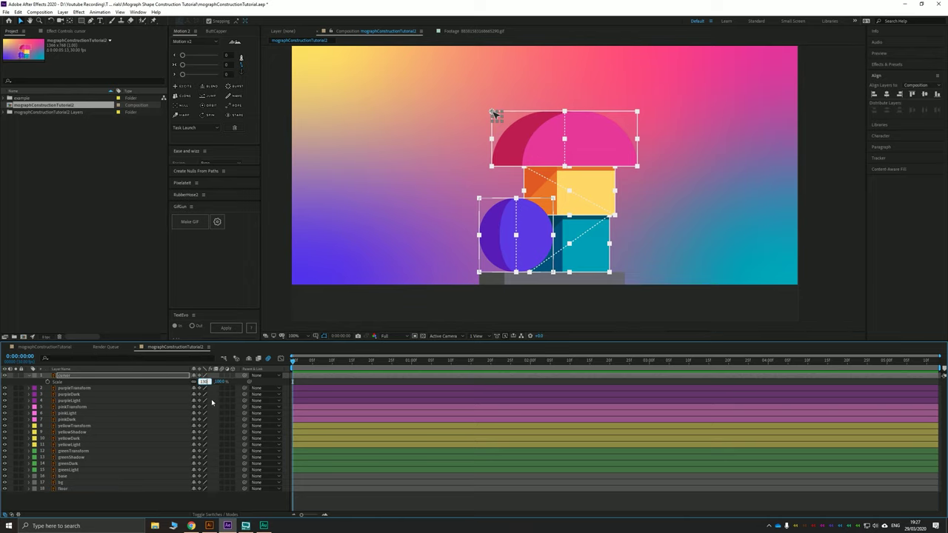
pyautogui.click(462, 316)
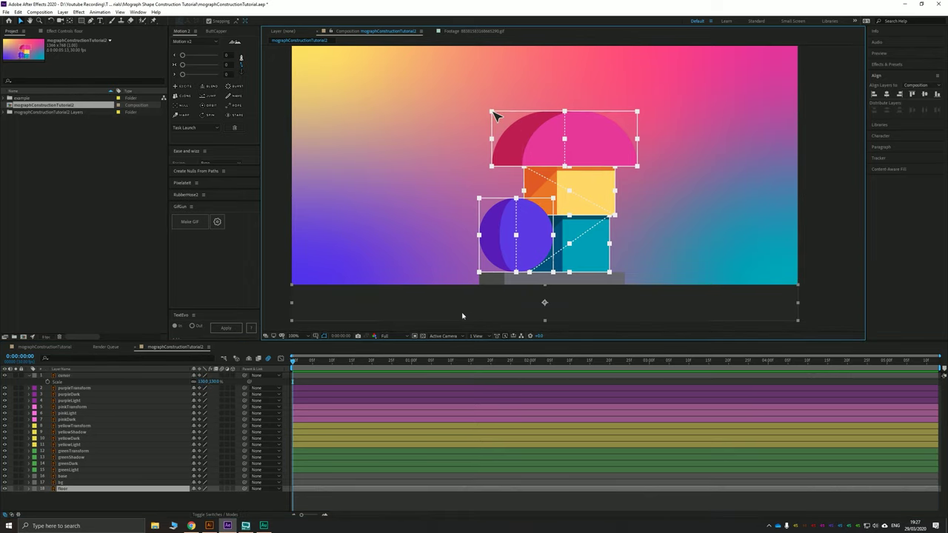
pyautogui.press(',')
pyautogui.click(517, 210)
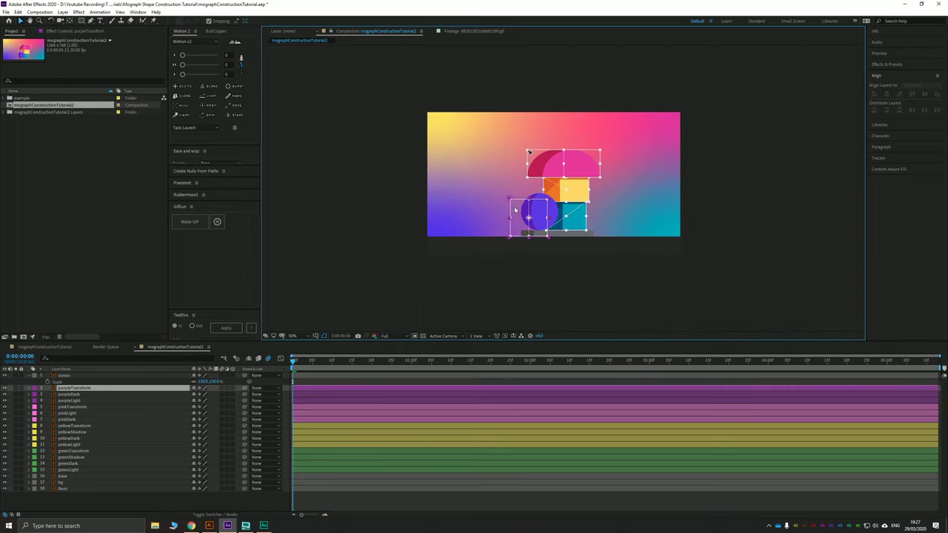
pyautogui.hotkey('ctrl', 'z')
# Place the cursor with its tip snapped on the lower-left handle of the purple circle's bounding box
pyautogui.press('space')
pyautogui.moveTo(526, 180); pyautogui.dragTo(477, 202)
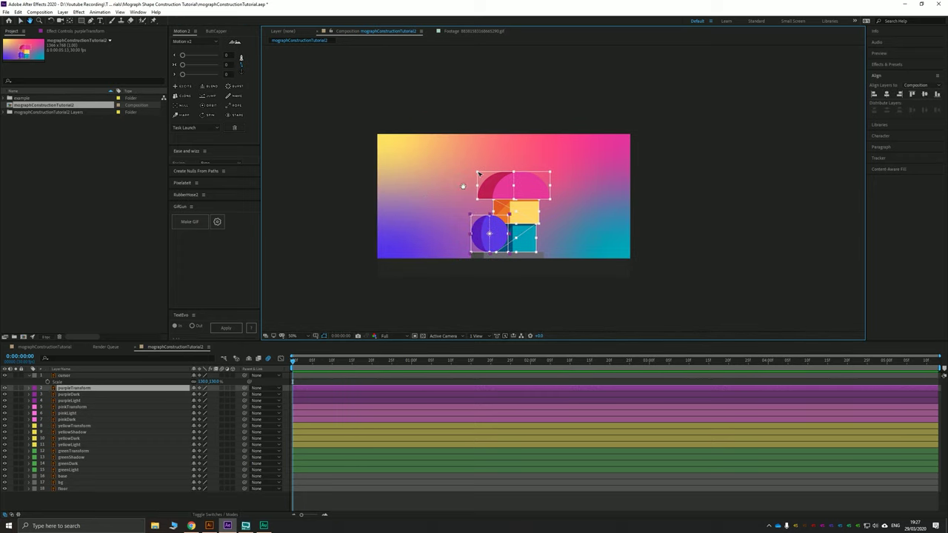
pyautogui.press('.')
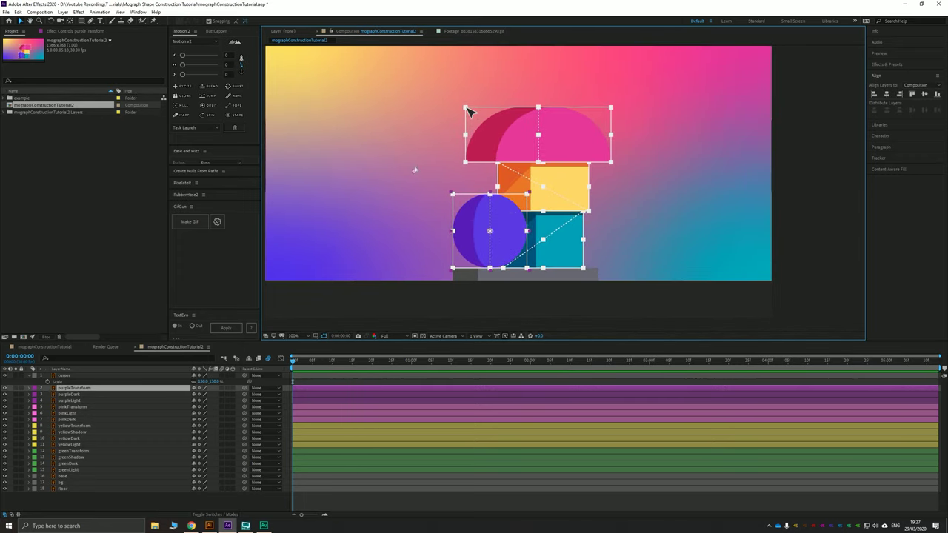
pyautogui.moveTo(468, 110); pyautogui.dragTo(504, 96)
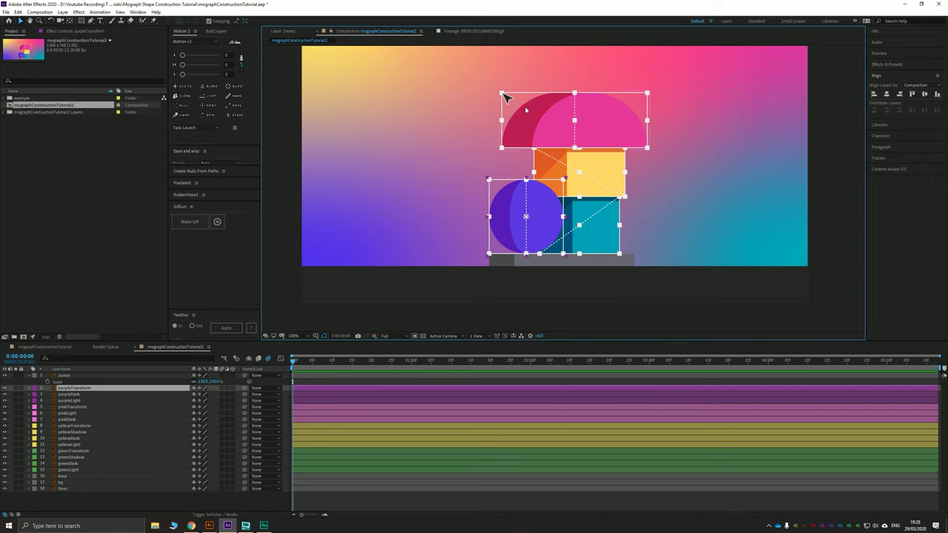
pyautogui.moveTo(508, 100); pyautogui.dragTo(498, 261)
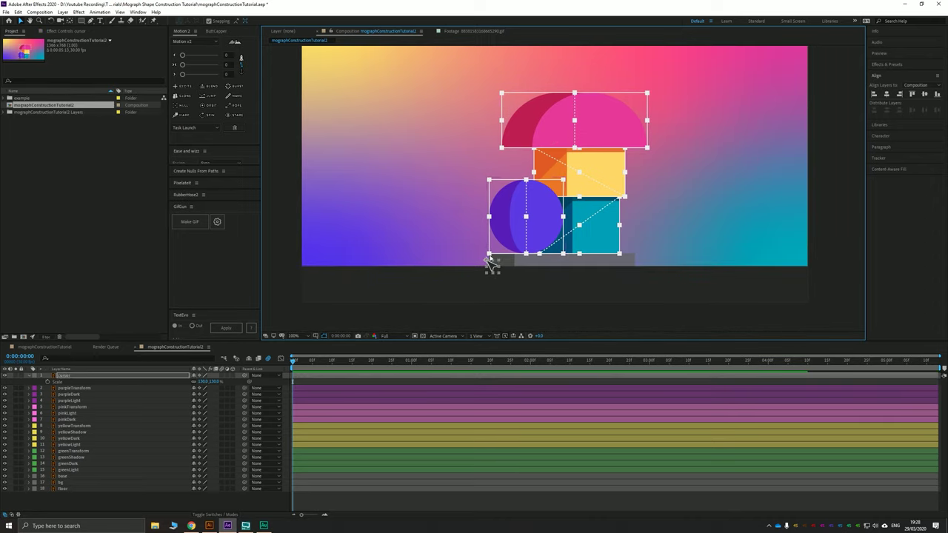
pyautogui.scroll(4, 489, 256)
pyautogui.moveTo(540, 188); pyautogui.dragTo(562, 130)
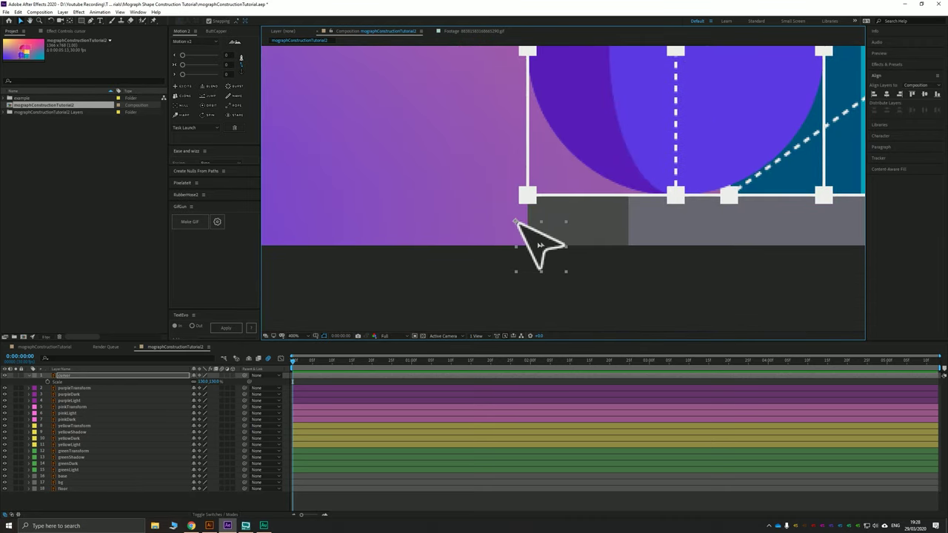
pyautogui.moveTo(532, 241); pyautogui.dragTo(544, 213)
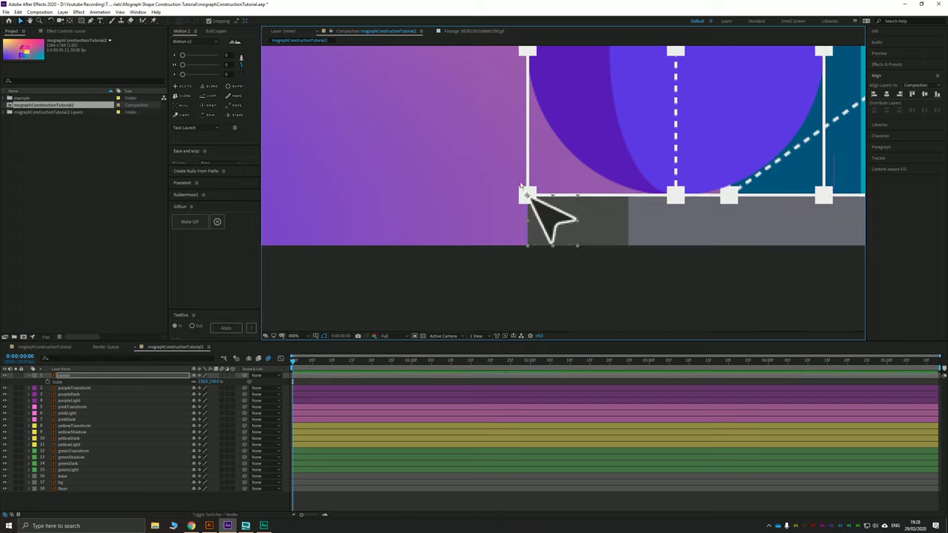
# Show the cursor layer's Position property and set its first keyframe at 0:00:00:00
pyautogui.click(71, 379)
pyautogui.press('p')
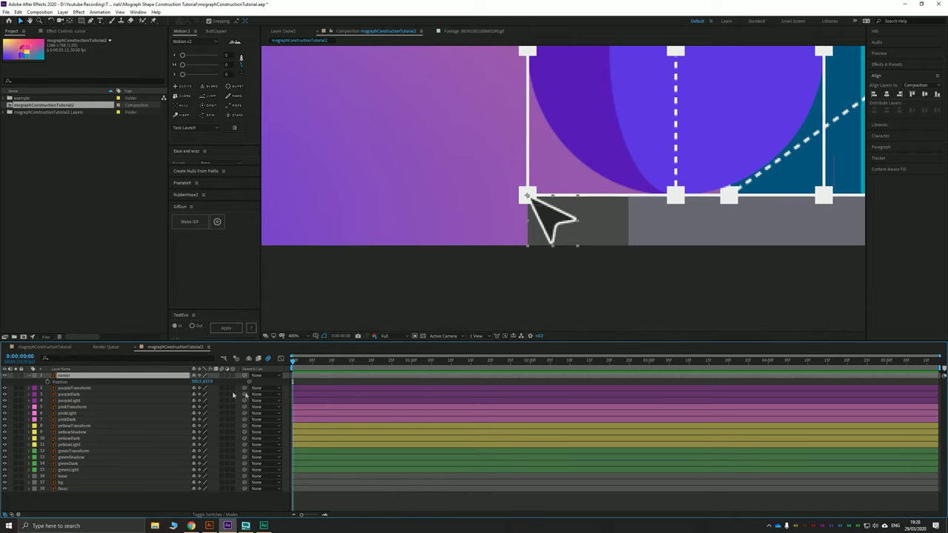
pyautogui.click(48, 383)
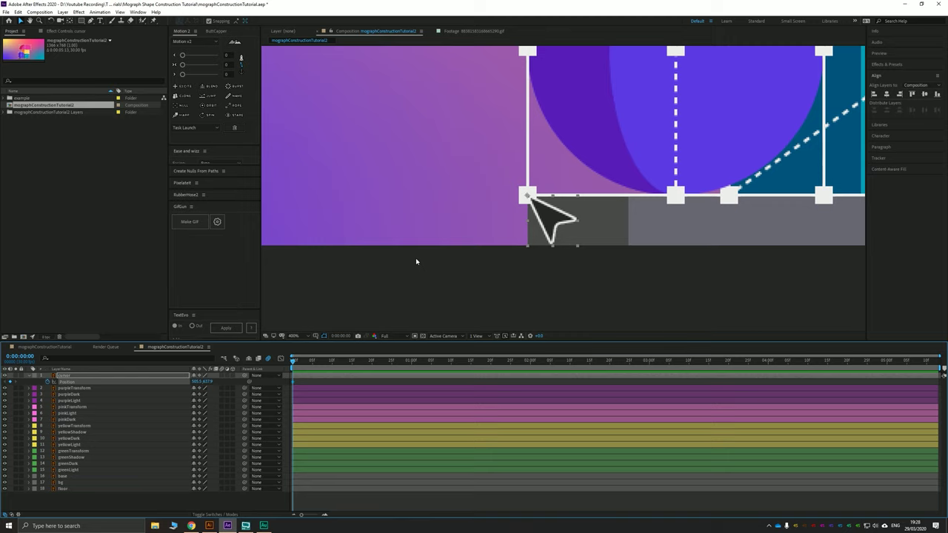
# At 0:00:00:10, move the cursor up onto the orange side above the purple circle, undoing the last adjustment
pyautogui.hotkey('shift', 'pagedown')
pyautogui.scroll(-4, 439, 247)
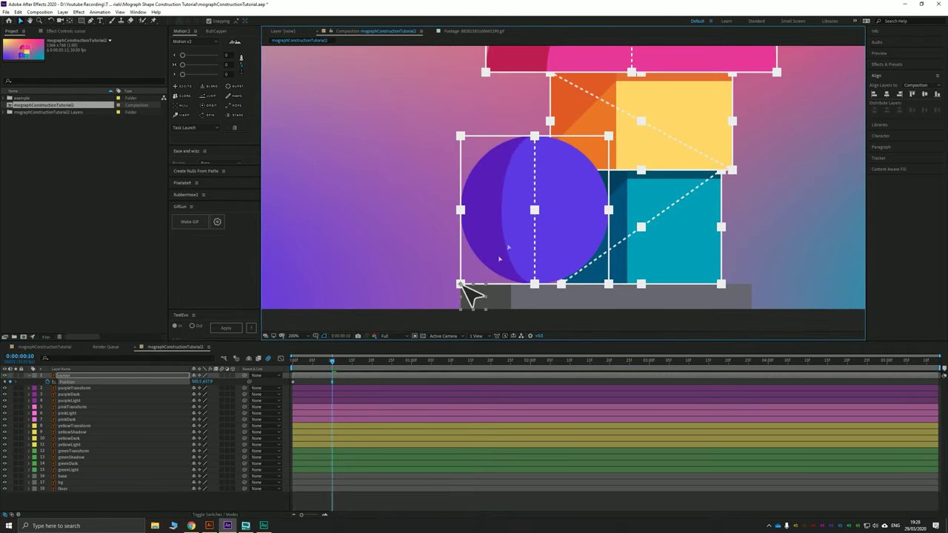
pyautogui.moveTo(474, 296); pyautogui.dragTo(593, 117)
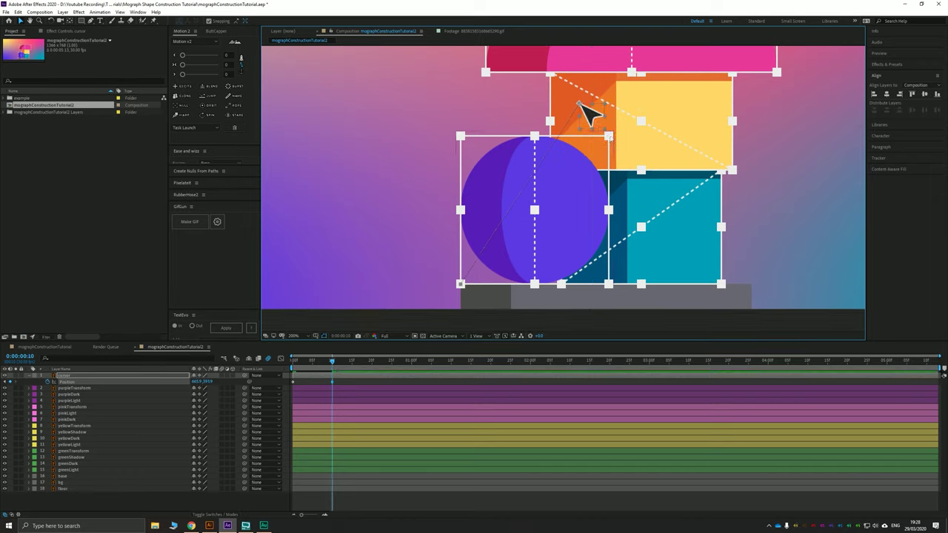
pyautogui.moveTo(585, 111); pyautogui.dragTo(614, 142)
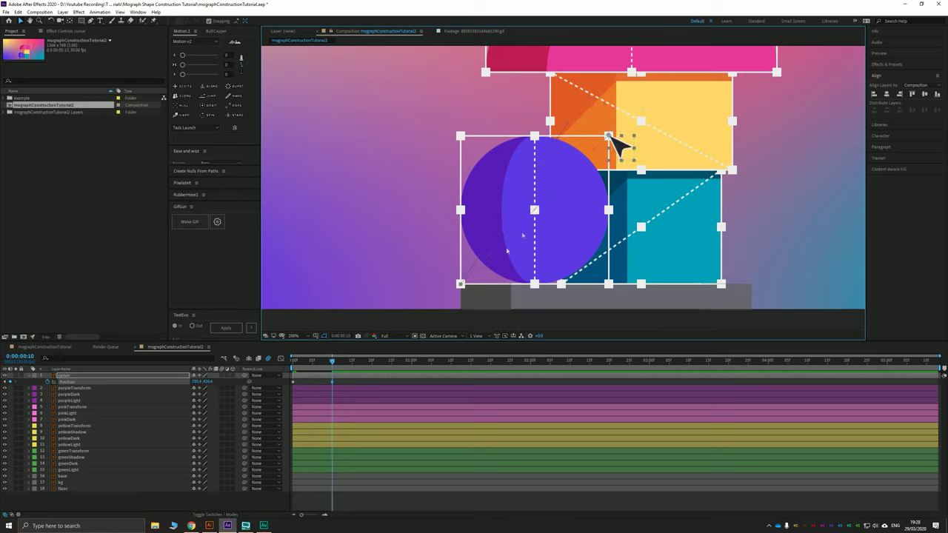
pyautogui.hotkey('ctrl', 'z')
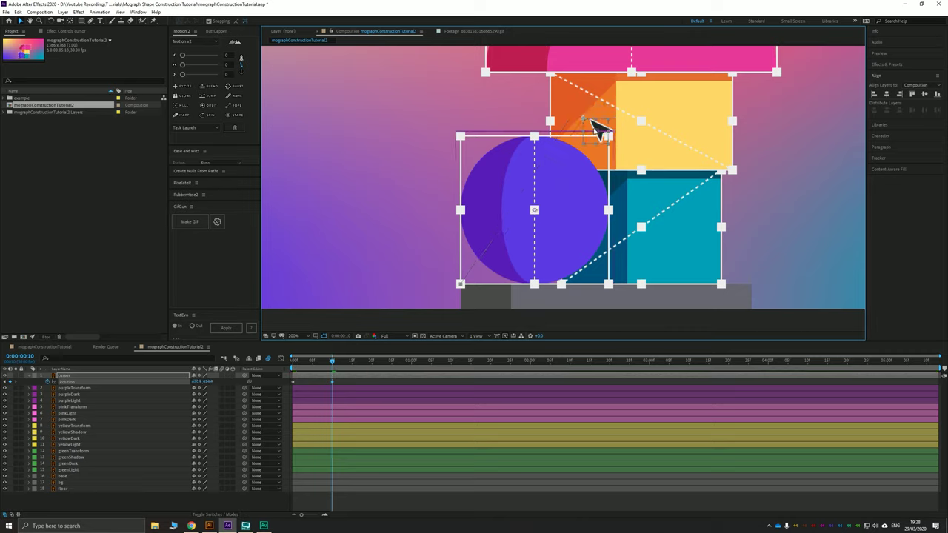
# Preview the cursor's opening motion in the mographConstructionTutorial reference composition and return to mographConstructionTutorial2
pyautogui.click(33, 348)
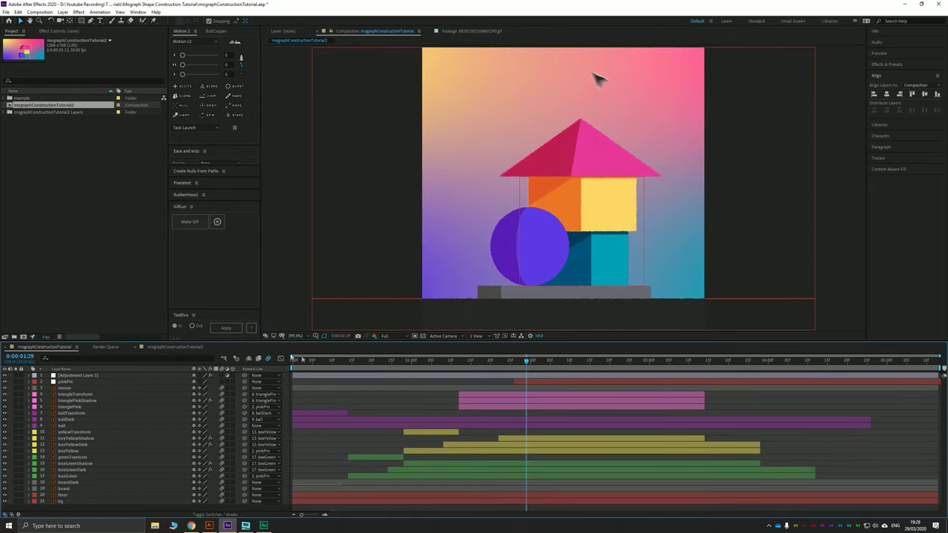
pyautogui.press('space')
pyautogui.moveTo(347, 363); pyautogui.dragTo(440, 362)
pyautogui.click(168, 347)
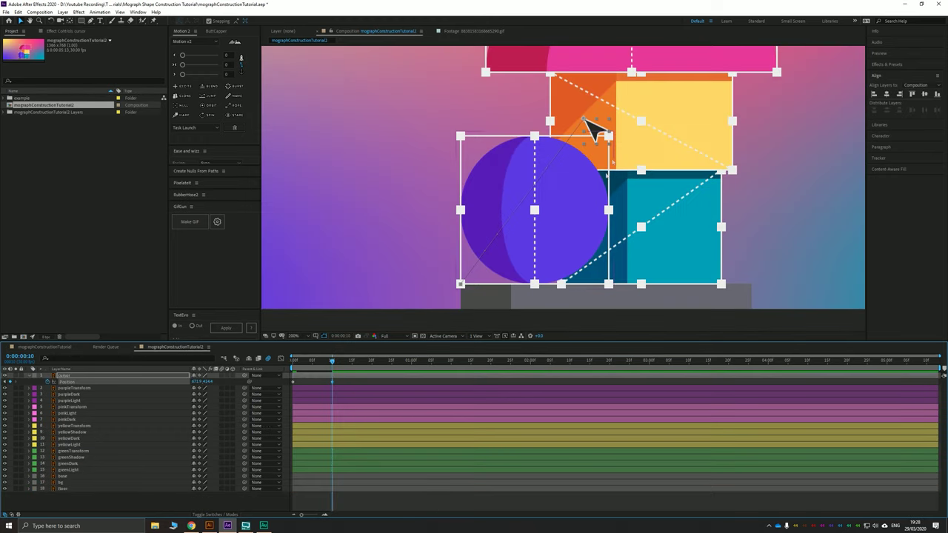
# Shift the cursor slightly up and left at 0:00:00:10 and add a Position keyframe holding it at 0:00:00:14
pyautogui.click(593, 127)
pyautogui.moveTo(581, 115); pyautogui.dragTo(581, 116)
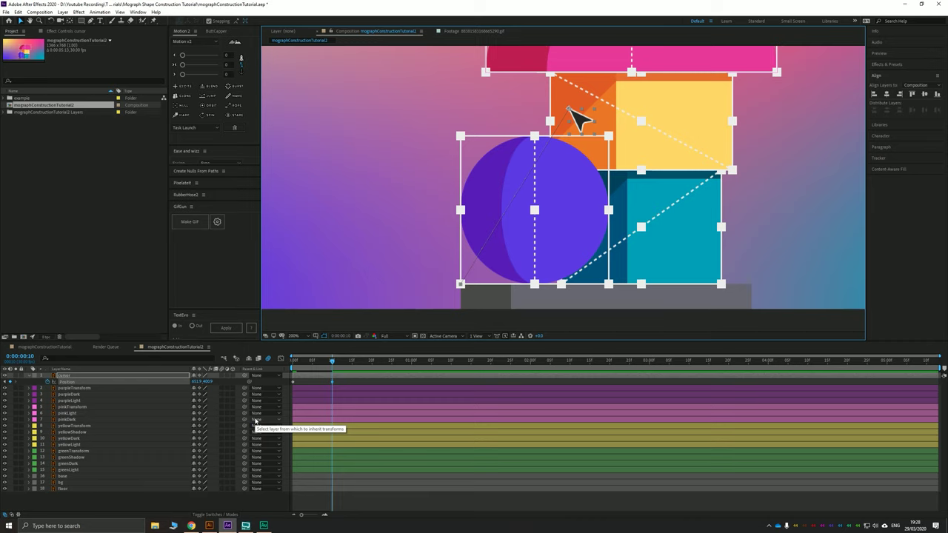
pyautogui.press('space')
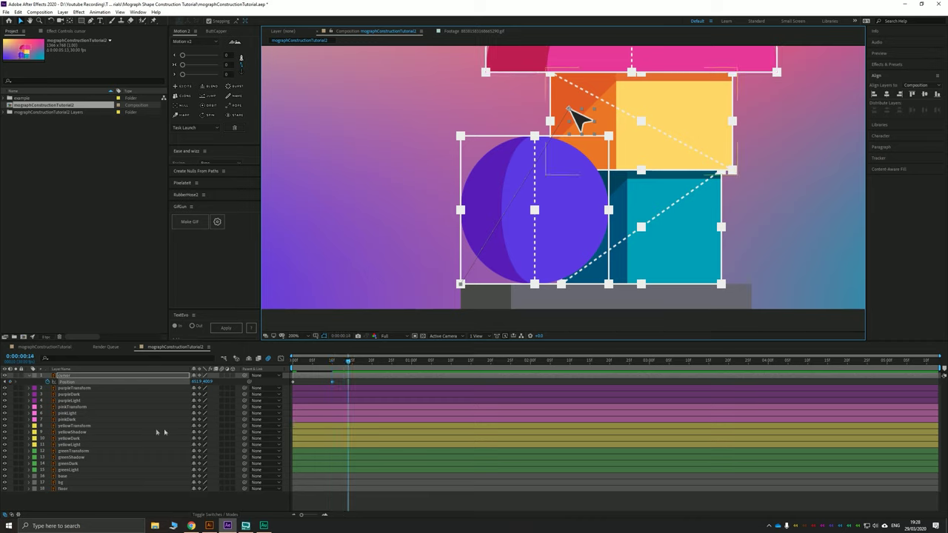
pyautogui.click(10, 382)
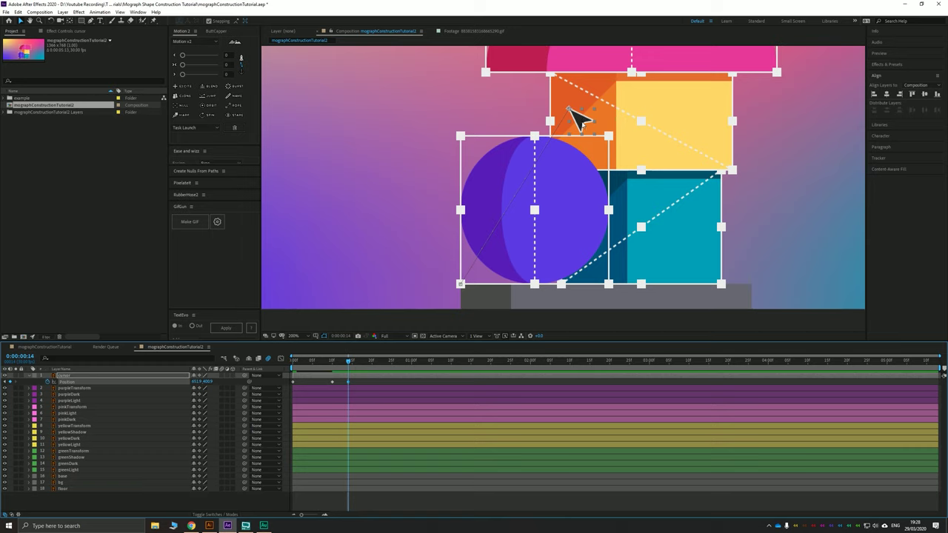
# At 0:00:00:14, move the cursor so its tip sits on the lower-right handle of the teal box's bounding box
pyautogui.hotkey('shift', 'pagedown')
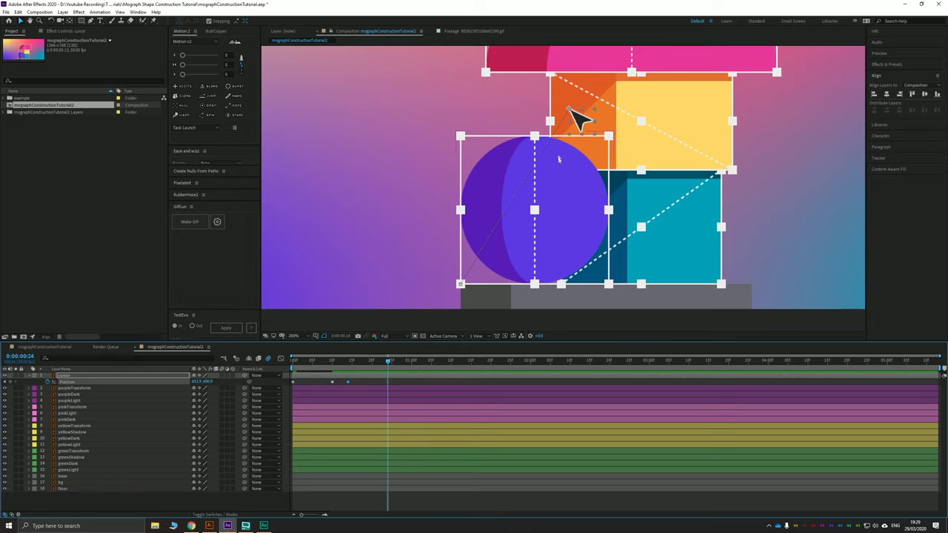
pyautogui.click(350, 364)
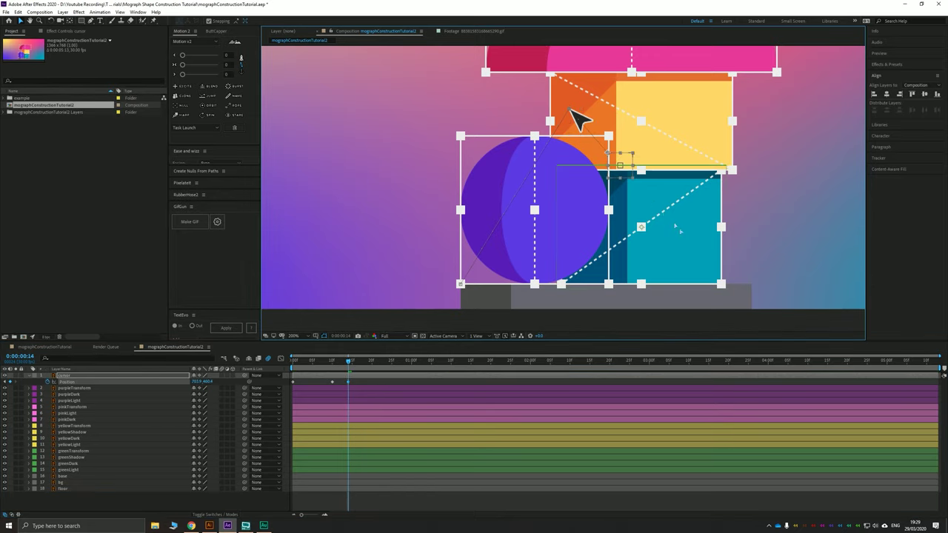
pyautogui.moveTo(575, 121); pyautogui.dragTo(734, 297)
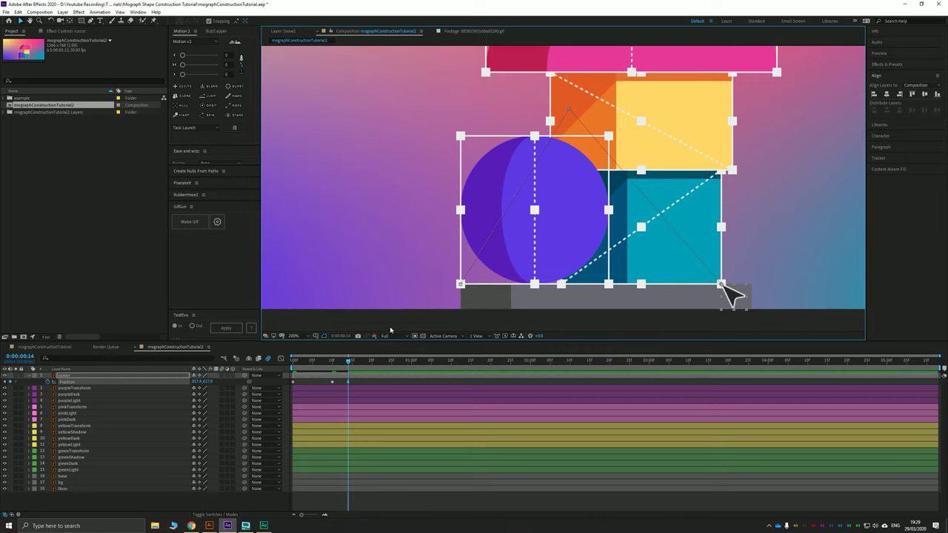
# At 0:00:00:24, move the cursor onto the upper-left part of the purple circle
pyautogui.hotkey('shift', 'pagedown')
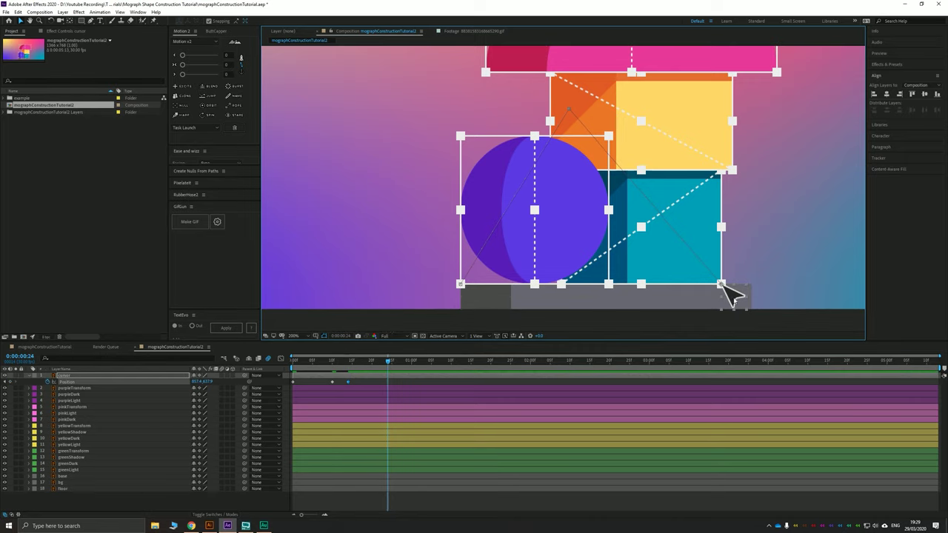
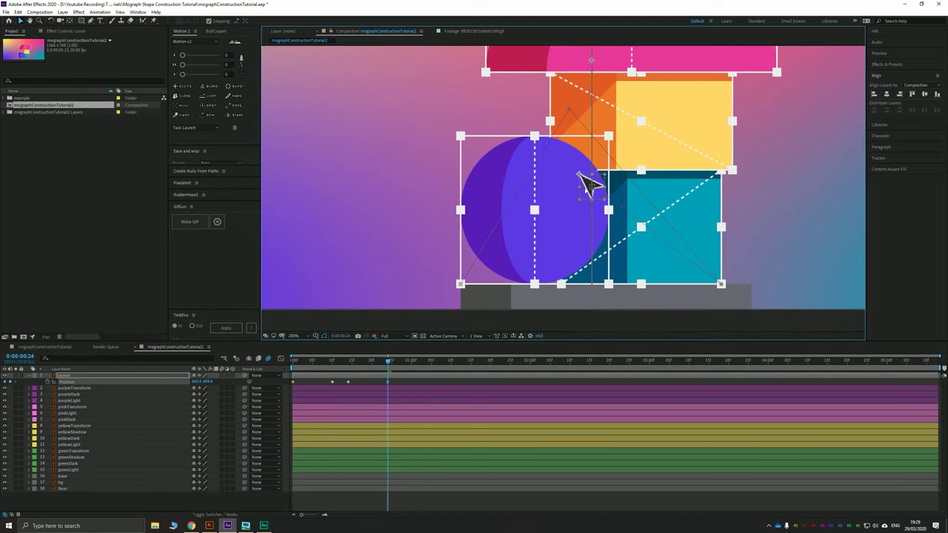
pyautogui.scroll(2, 593, 174)
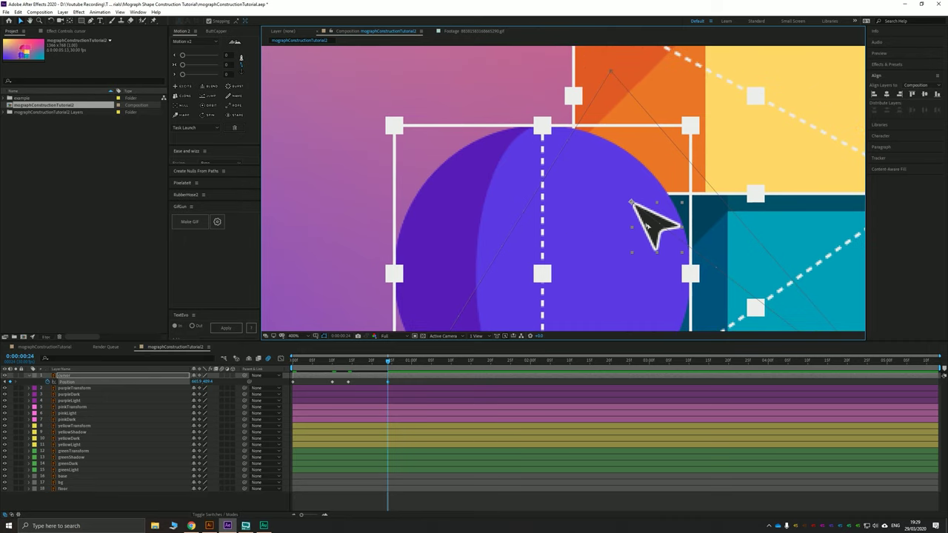
pyautogui.moveTo(647, 225); pyautogui.dragTo(491, 224)
pyautogui.scroll(-1, 505, 233)
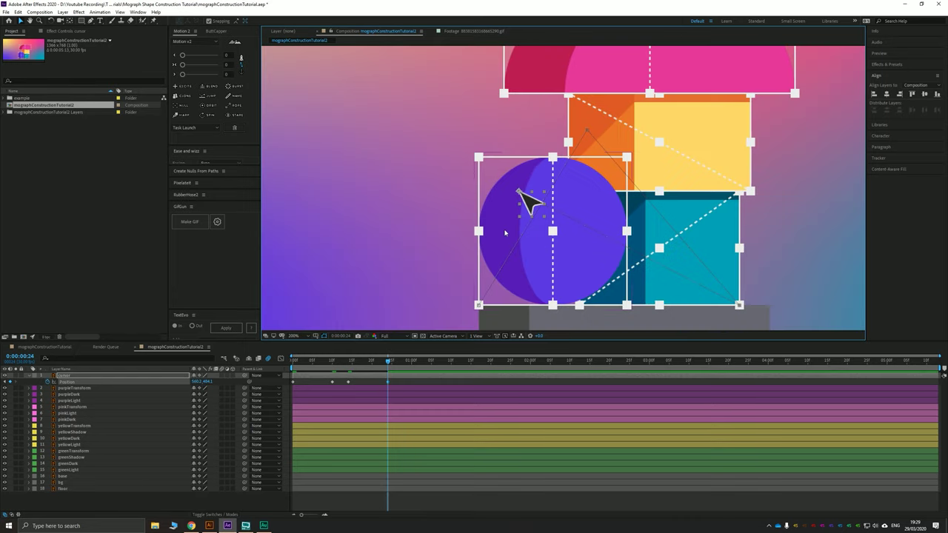
# Hide the purple and pink layers and, at 0:00:00:28, move the cursor's tip onto the yellow box's lower-left handle
pyautogui.press('pagedown')
pyautogui.press('pagedown')
pyautogui.press('pagedown')
pyautogui.press('pagedown')
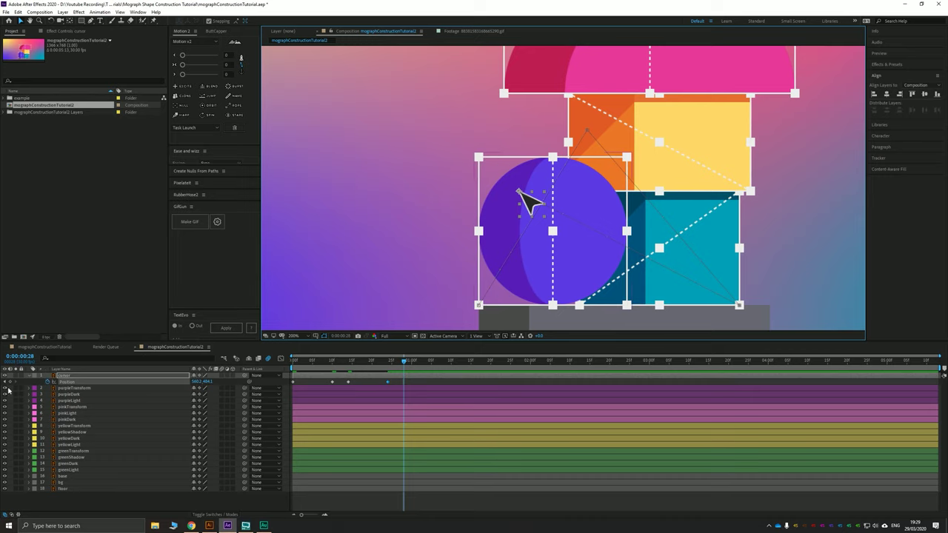
pyautogui.moveTo(5, 388); pyautogui.dragTo(6, 420)
pyautogui.scroll(3, 538, 215)
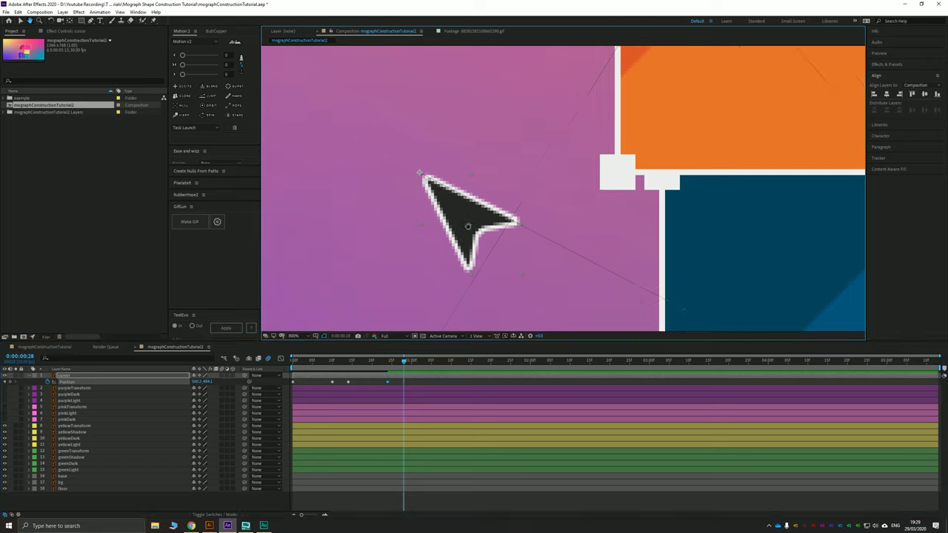
pyautogui.moveTo(476, 198); pyautogui.dragTo(675, 182)
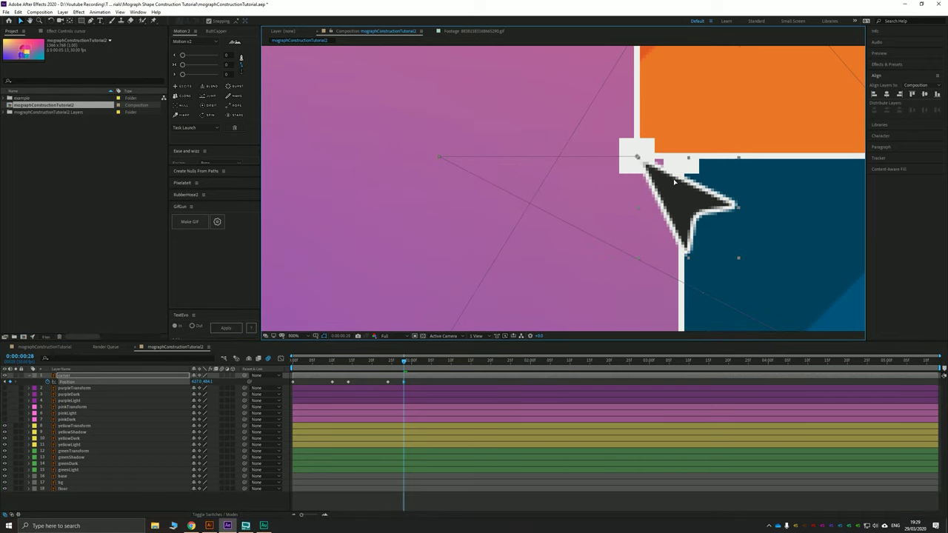
pyautogui.press(',')
pyautogui.scroll(-1, 497, 226)
pyautogui.moveTo(616, 214); pyautogui.dragTo(399, 244)
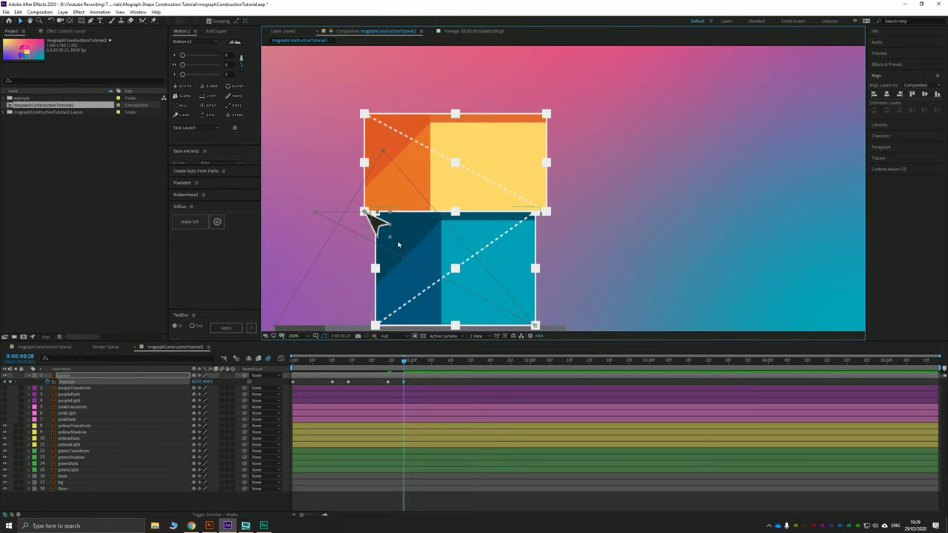
# At 0:00:01:08, move the cursor level with the yellow box's top edge, a little beyond its upper-right corner
pyautogui.hotkey('shift', 'pagedown')
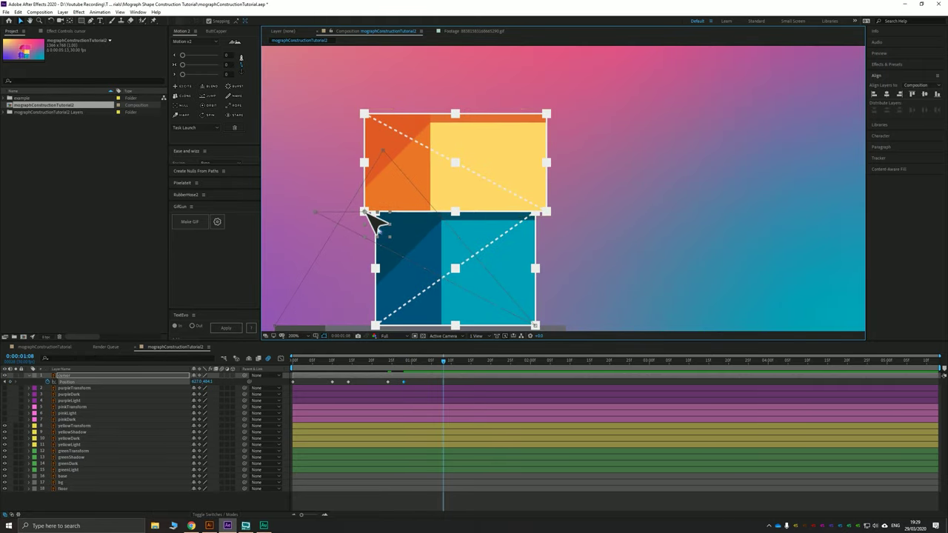
pyautogui.moveTo(378, 222); pyautogui.dragTo(544, 124)
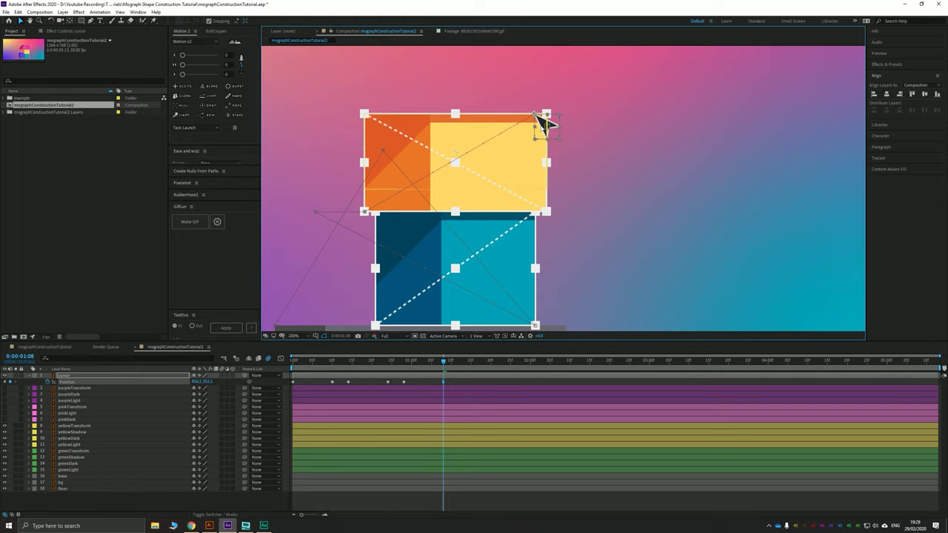
pyautogui.moveTo(540, 118); pyautogui.dragTo(605, 115)
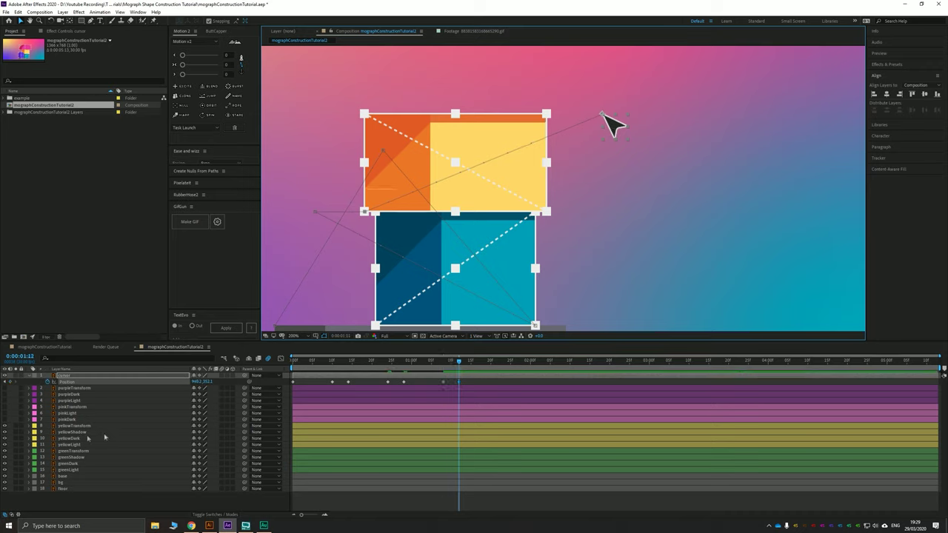
# Make the purple and pink layers visible and, at 0:00:01:12, place the cursor's tip on the pink dome's bottom-centre handle
pyautogui.moveTo(5, 392); pyautogui.dragTo(6, 389)
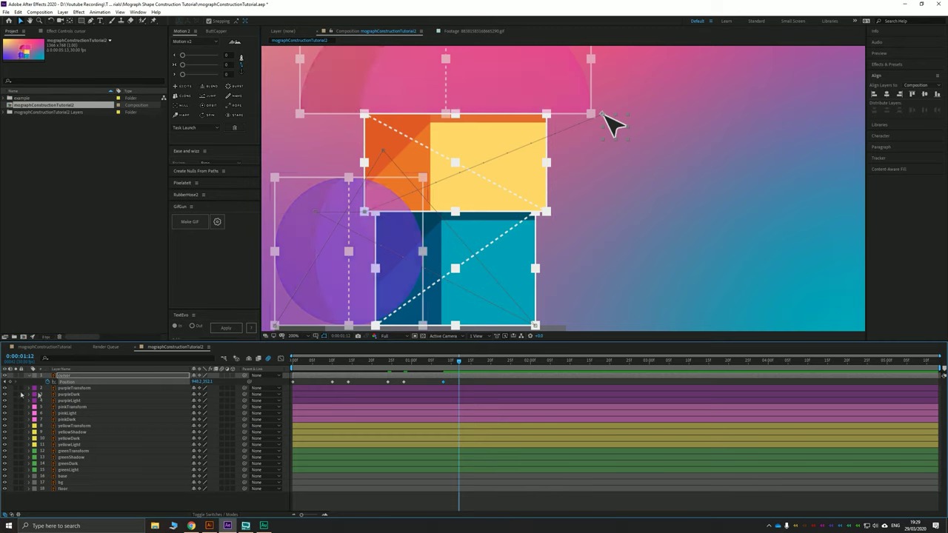
pyautogui.moveTo(284, 308); pyautogui.dragTo(423, 257)
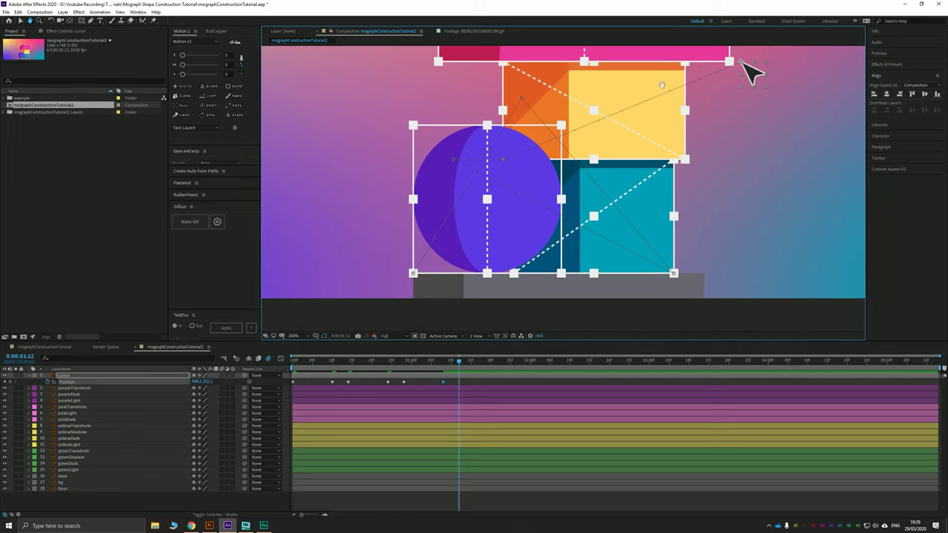
pyautogui.moveTo(745, 70); pyautogui.dragTo(508, 222)
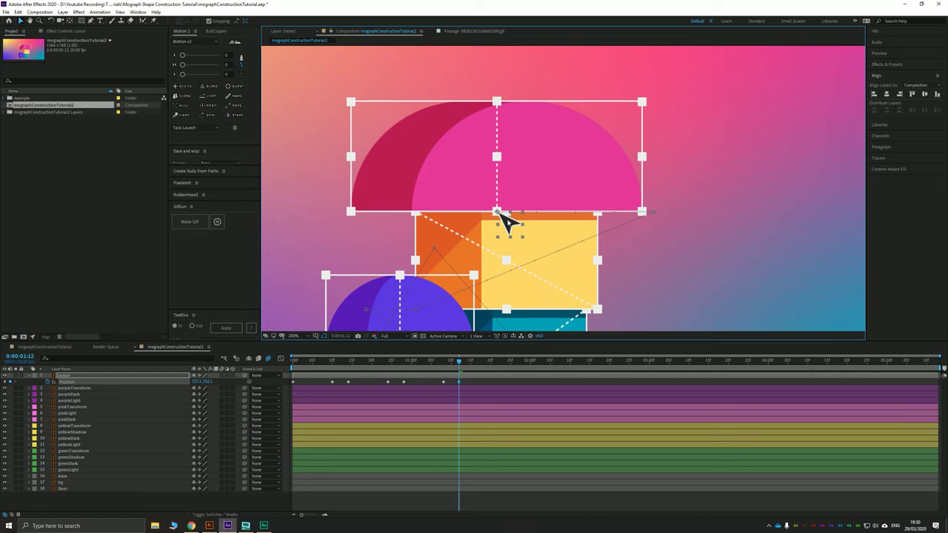
# At 0:00:01:22, move the cursor straight up to sit above the pink dome's top-centre handle
pyautogui.hotkey('shift', 'pagedown')
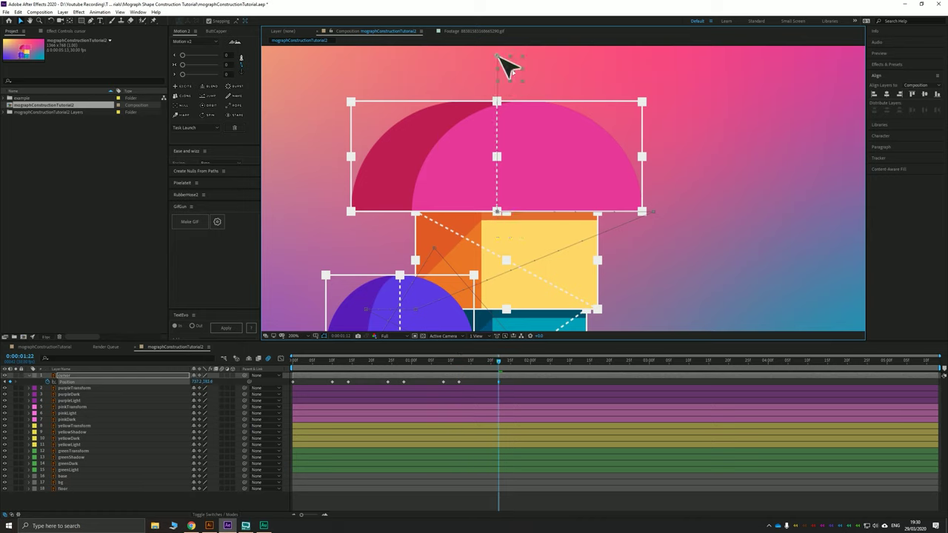
pyautogui.scroll(-2, 530, 111)
pyautogui.moveTo(540, 165); pyautogui.dragTo(538, 84)
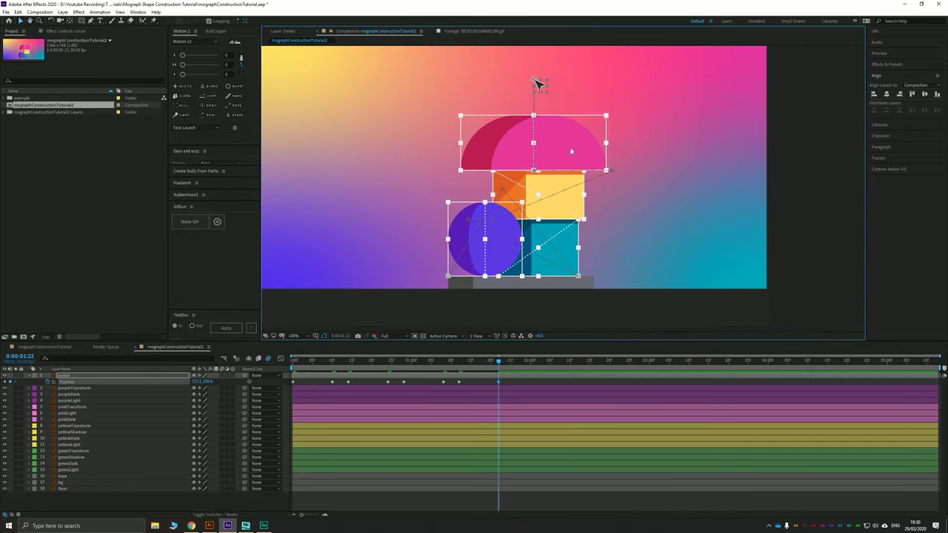
# Move the cursor onto the teal box's lower-left handle at 0:00:00:14 and just right of the yellow box's lower-right corner at 0:00:00:24
pyautogui.scroll(1, 538, 234)
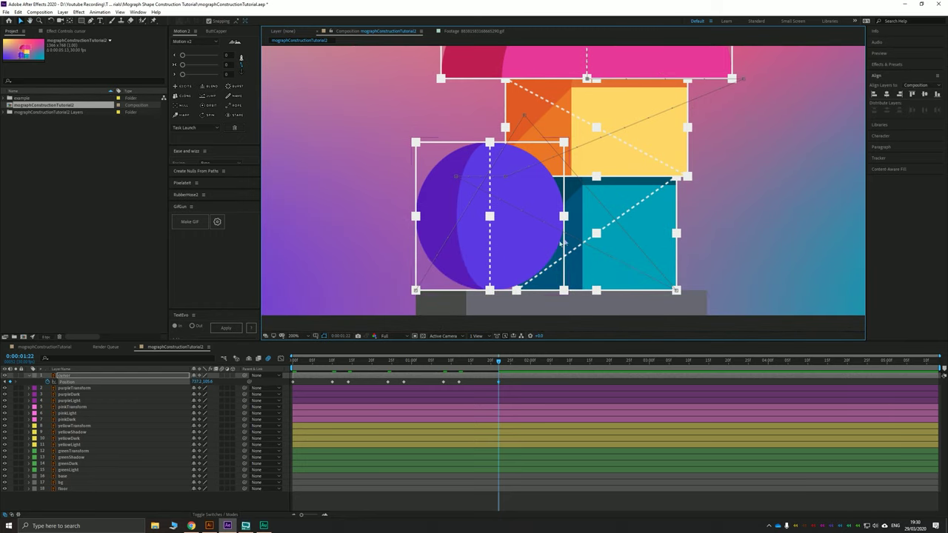
pyautogui.moveTo(638, 145); pyautogui.dragTo(613, 162)
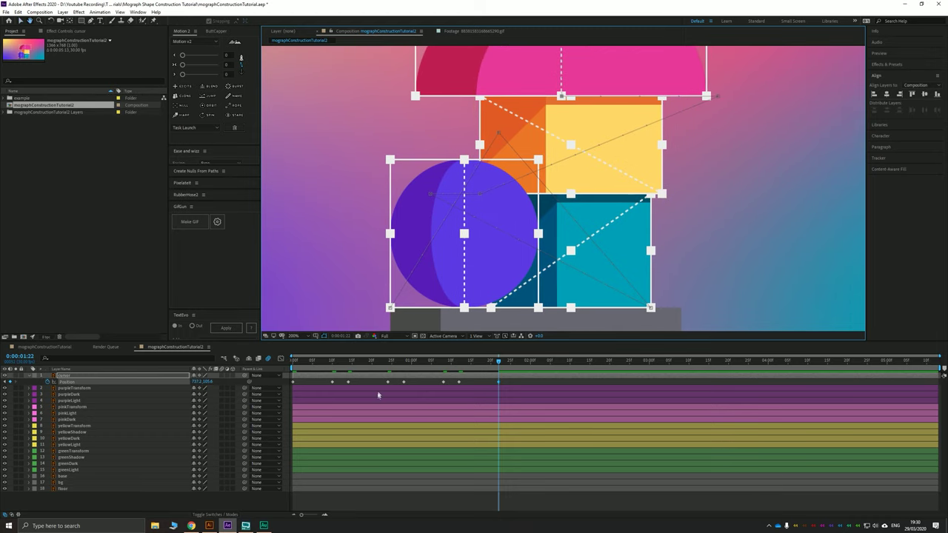
pyautogui.click(352, 361)
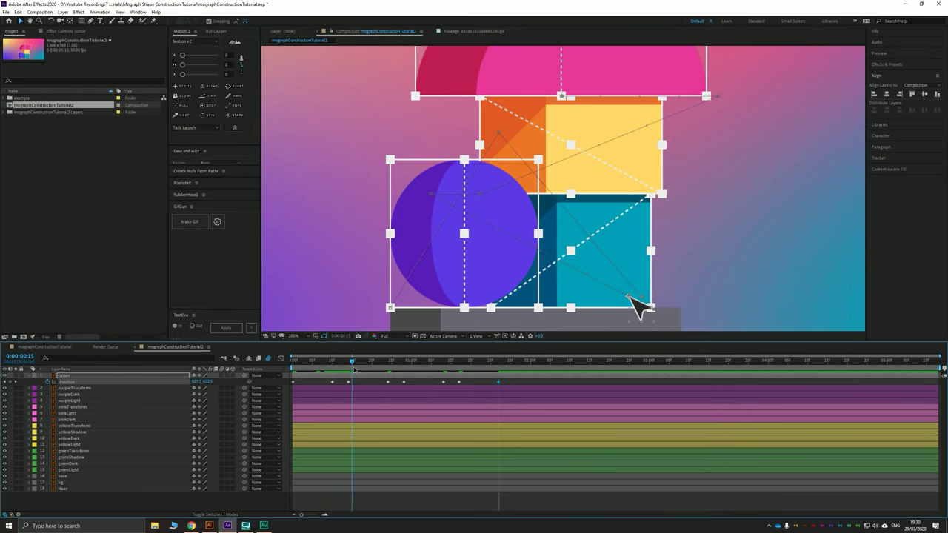
pyautogui.moveTo(352, 368)
pyautogui.mouseDown()
pyautogui.moveTo(391, 368)
pyautogui.moveTo(348, 369)
pyautogui.mouseUp()
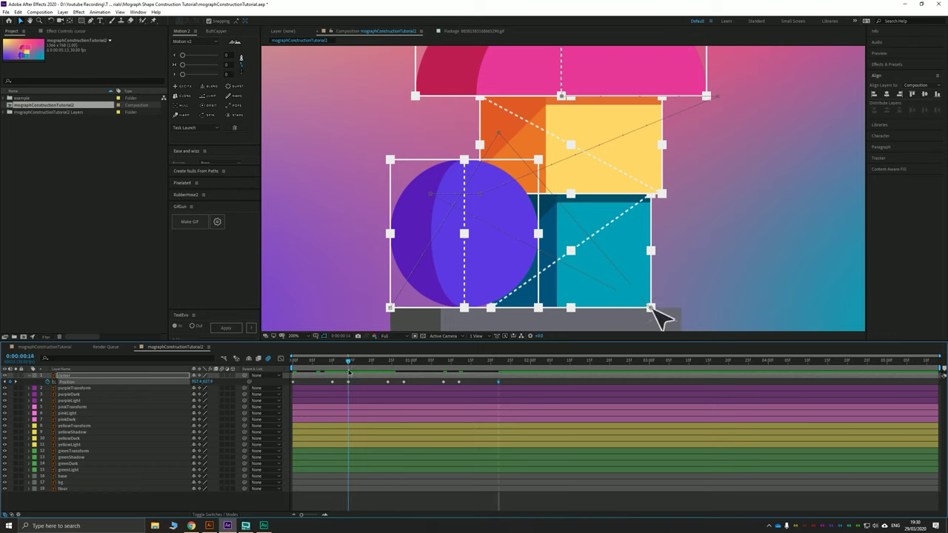
pyautogui.moveTo(652, 308); pyautogui.dragTo(497, 308)
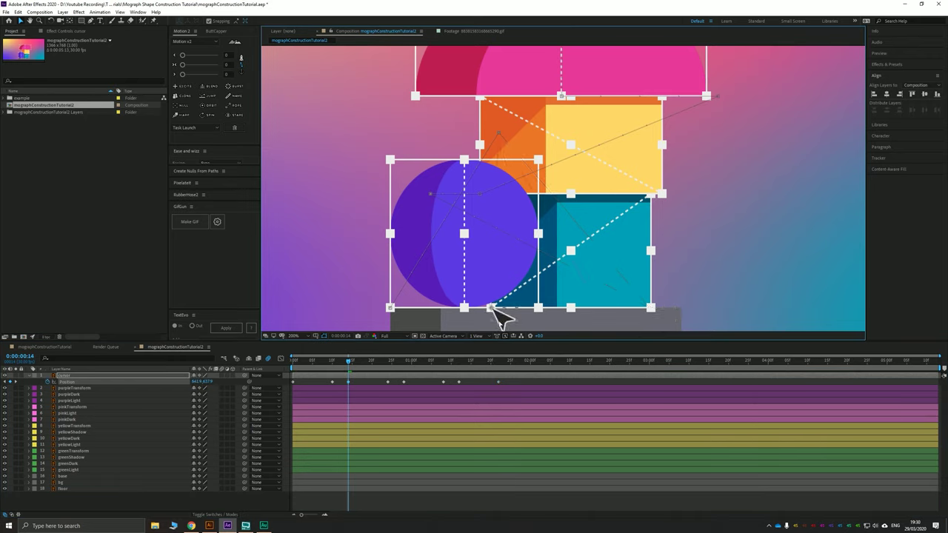
pyautogui.click(387, 363)
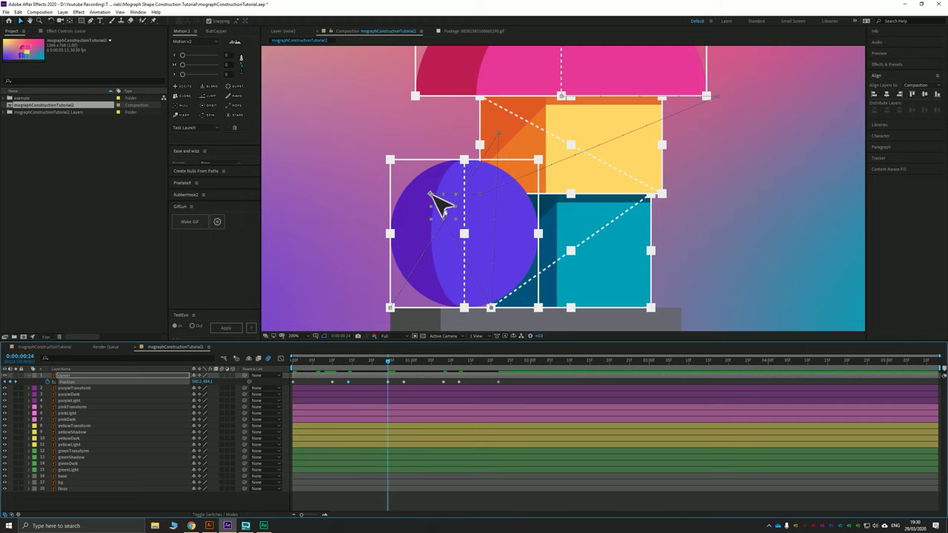
pyautogui.moveTo(440, 206); pyautogui.dragTo(703, 208)
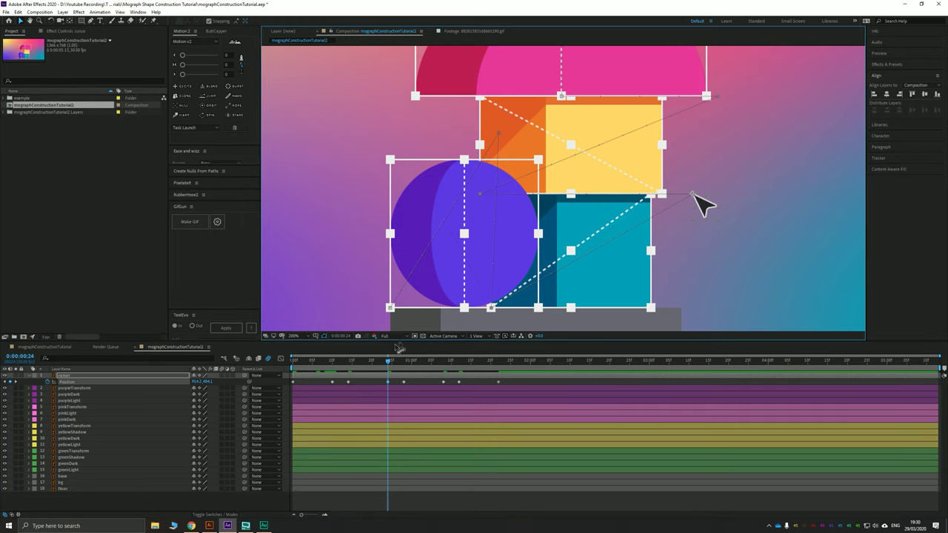
# Move the cursor onto the yellow box's lower-right handle at 0:00:00:28 and beside the pink dome's lower-left handle at 0:00:01:08
pyautogui.moveTo(388, 363); pyautogui.dragTo(405, 362)
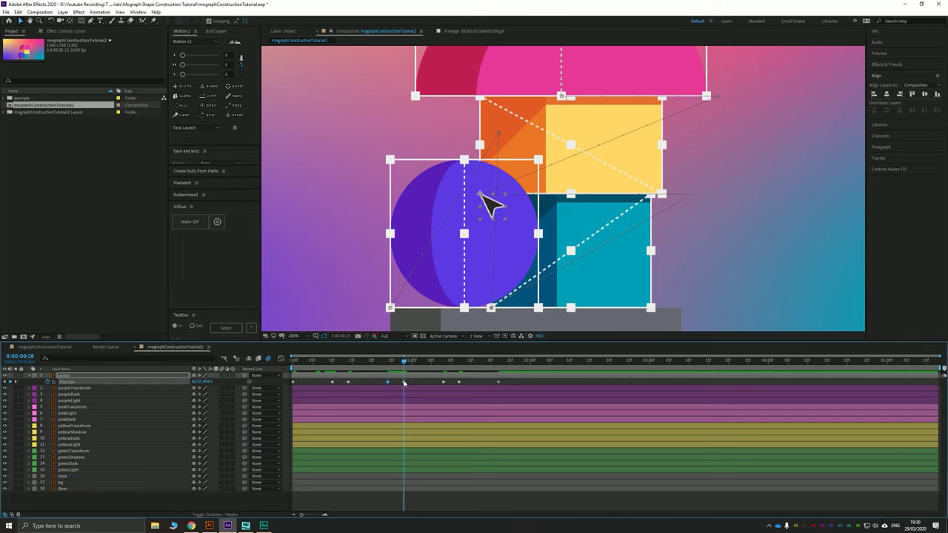
pyautogui.moveTo(489, 206); pyautogui.dragTo(674, 204)
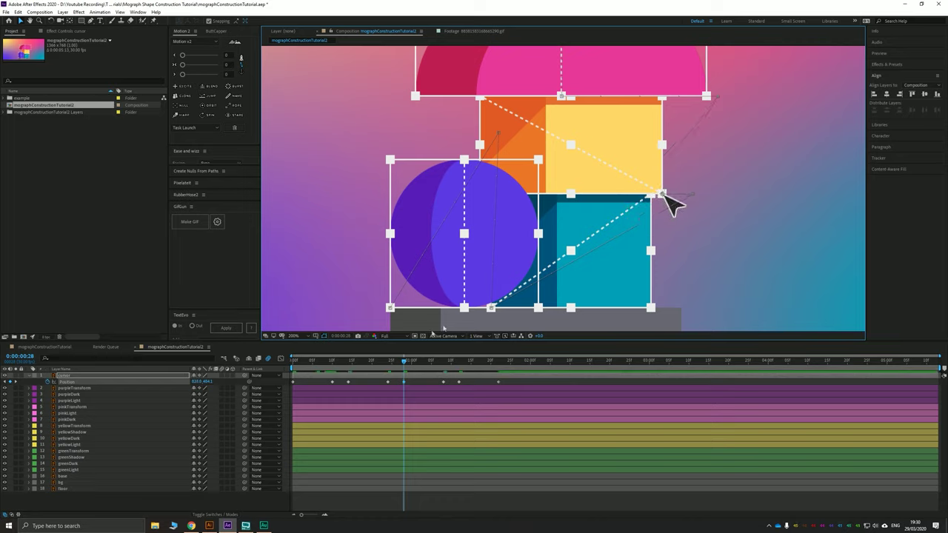
pyautogui.click(444, 362)
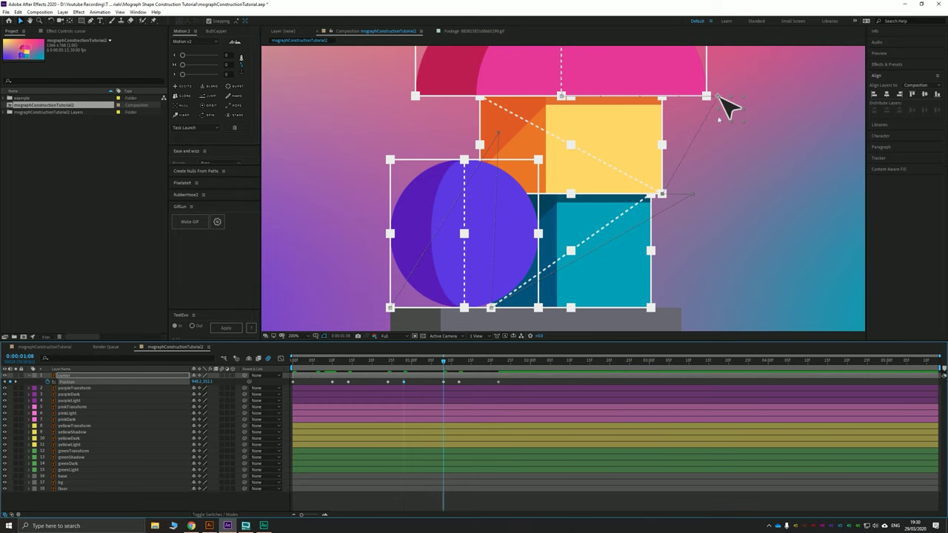
pyautogui.moveTo(719, 119); pyautogui.dragTo(442, 119)
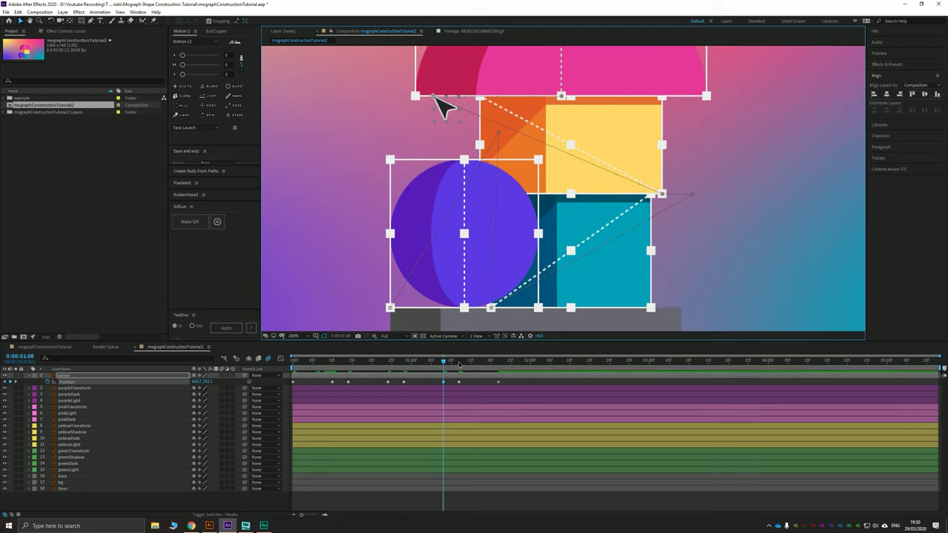
# Move the cursor onto the purple circle's bottom-centre handle at 0:00:00:00 and above its top-centre handle at 0:00:00:10
pyautogui.moveTo(459, 364); pyautogui.dragTo(291, 370)
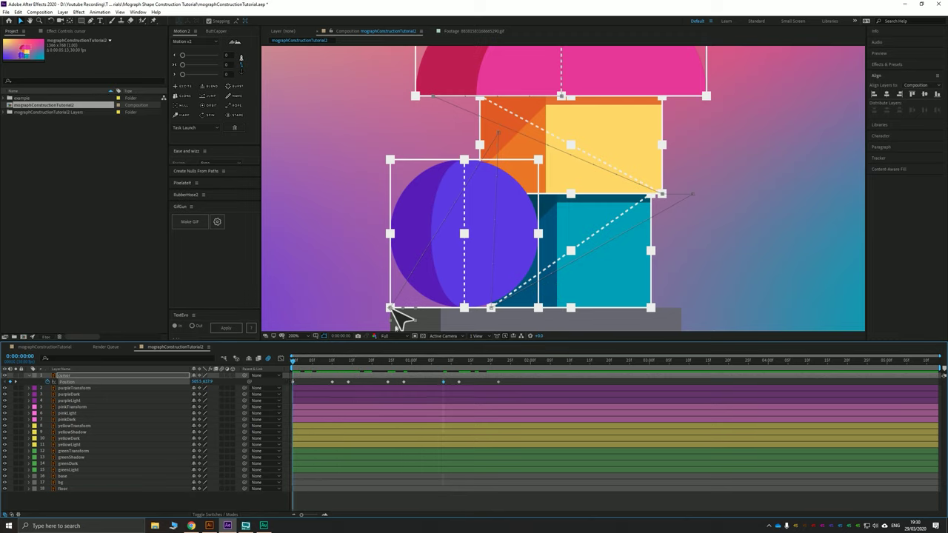
pyautogui.moveTo(392, 309); pyautogui.dragTo(468, 310)
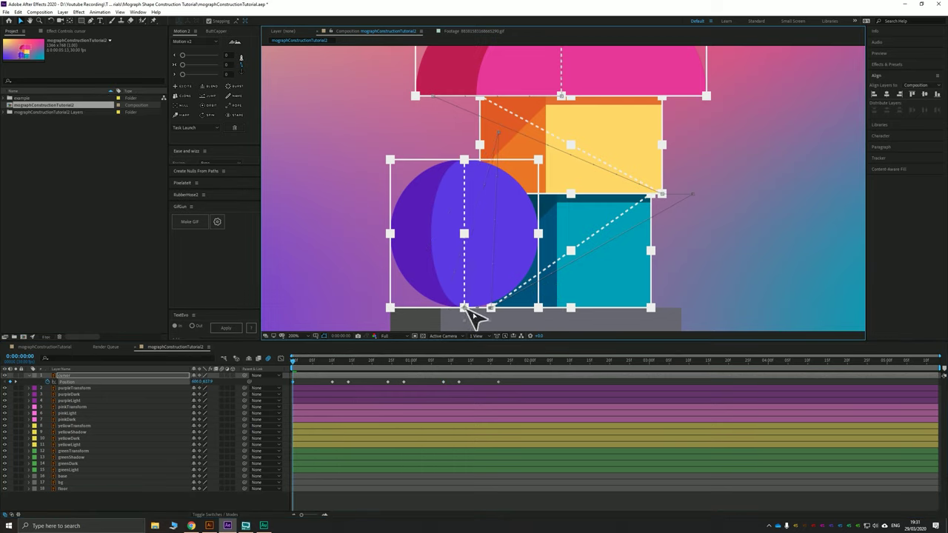
pyautogui.click(332, 363)
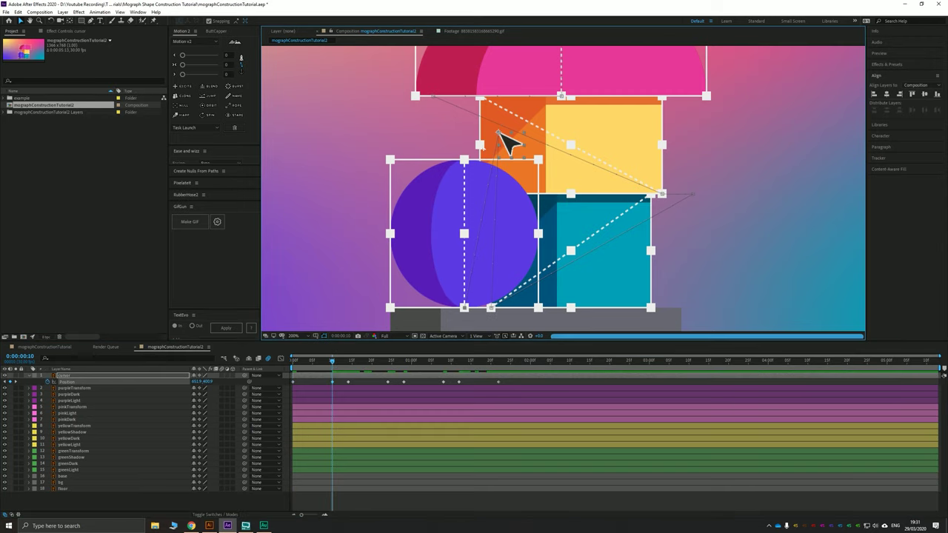
pyautogui.moveTo(498, 133); pyautogui.dragTo(478, 144)
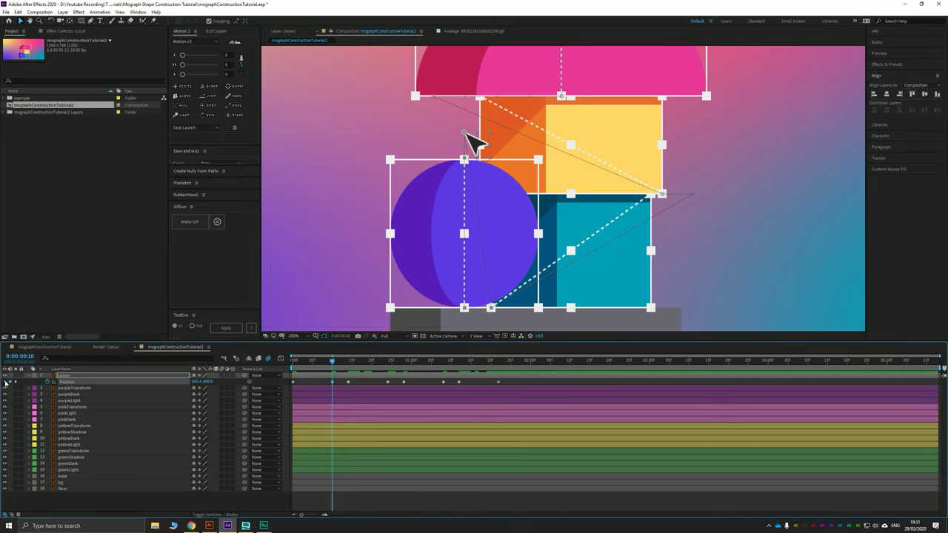
# Match the cursor's X position at 0:00:00:10 to its first keyframe by setting it to 606
pyautogui.press('Home')
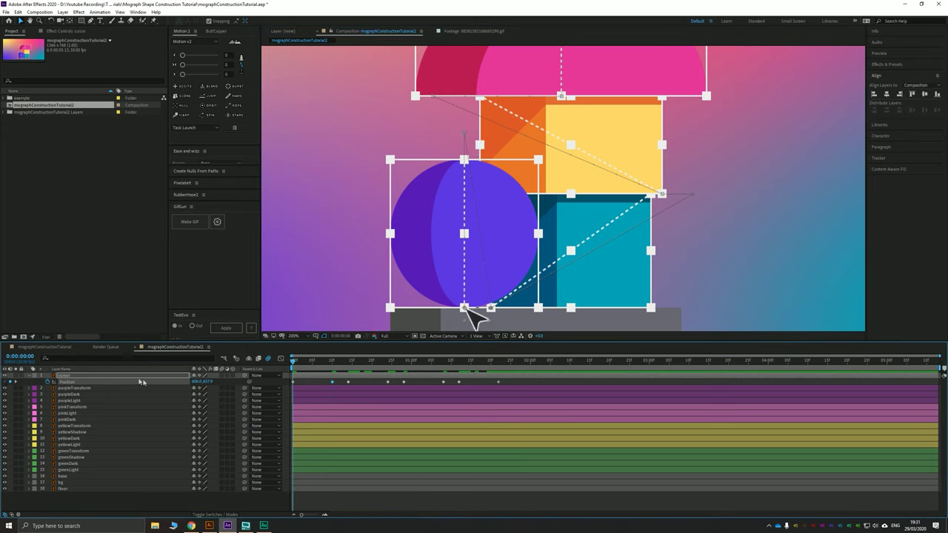
pyautogui.click(198, 381)
pyautogui.click(16, 382)
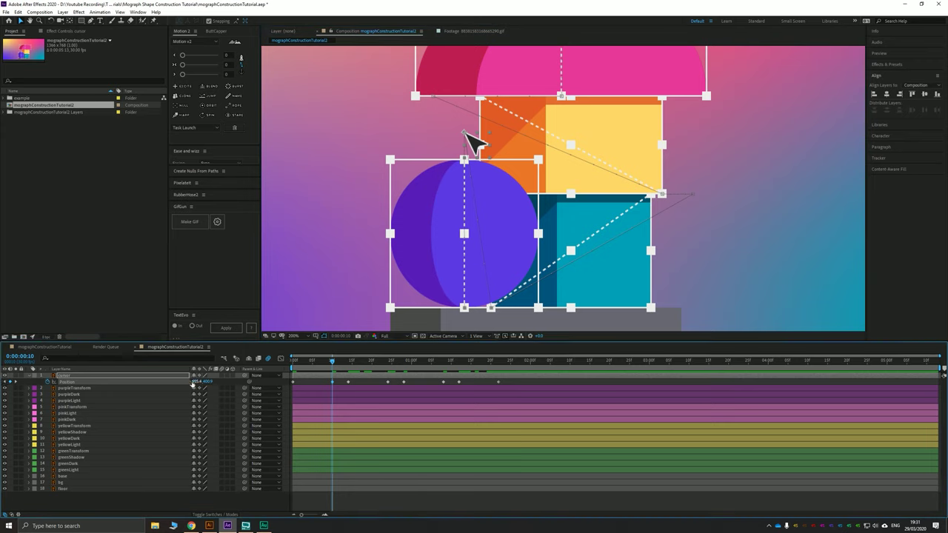
pyautogui.write('606')
pyautogui.press('Return')
# Preview the revised cursor animation from the first frame with the whole composition in view
pyautogui.moveTo(323, 364); pyautogui.dragTo(291, 362)
pyautogui.scroll(-2, 454, 237)
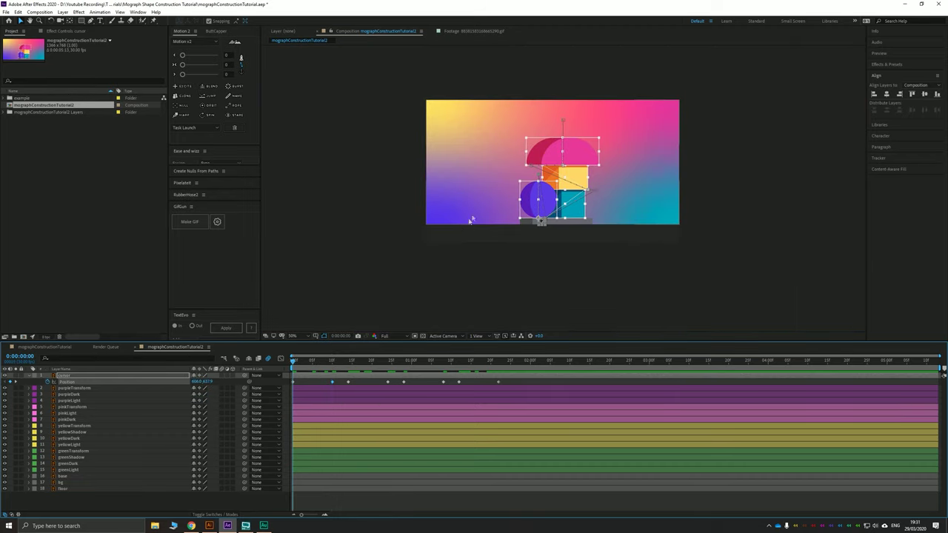
pyautogui.moveTo(505, 172); pyautogui.dragTo(468, 207)
pyautogui.press('space')
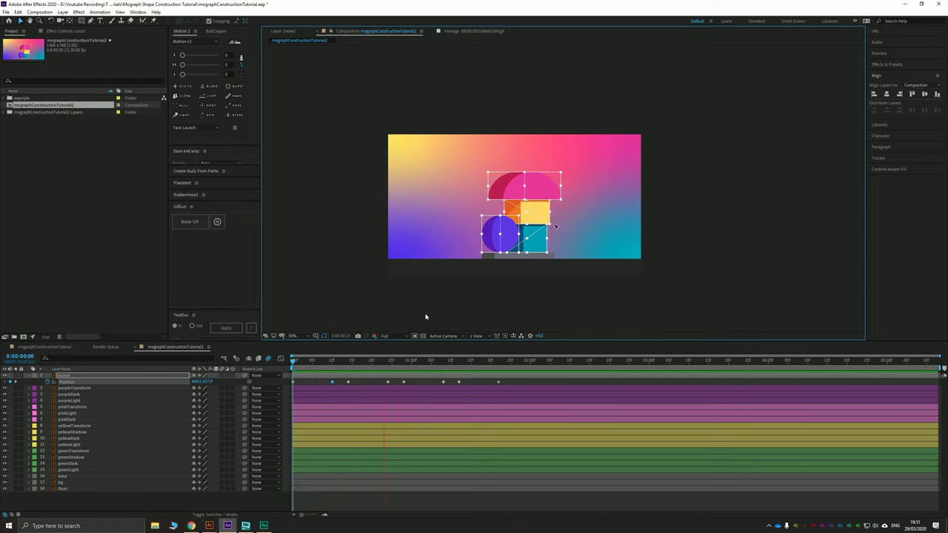
# Hold the cursor's position with a keyframe shortly after 0:00:01:22, and at 0:00:02:16 move it out to the right of the pink dome
pyautogui.moveTo(504, 362); pyautogui.dragTo(498, 368)
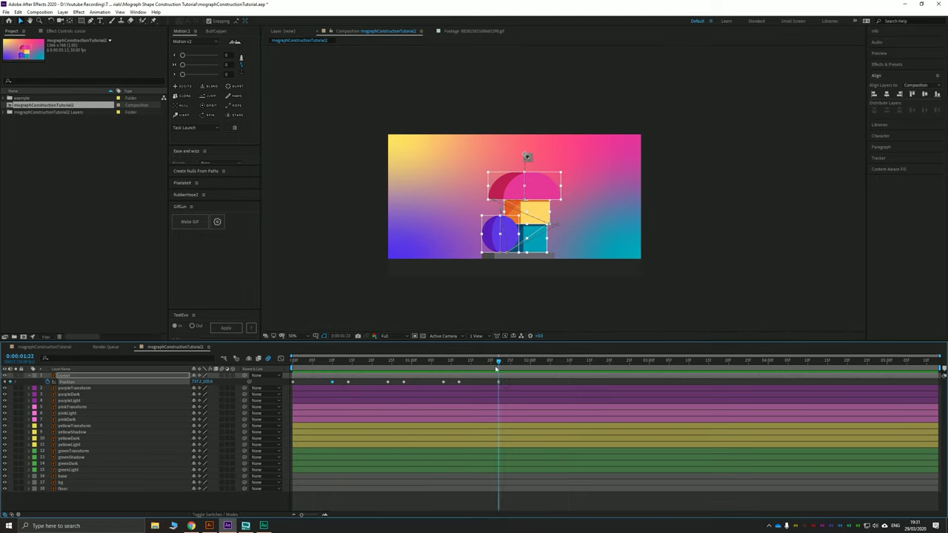
pyautogui.press('space')
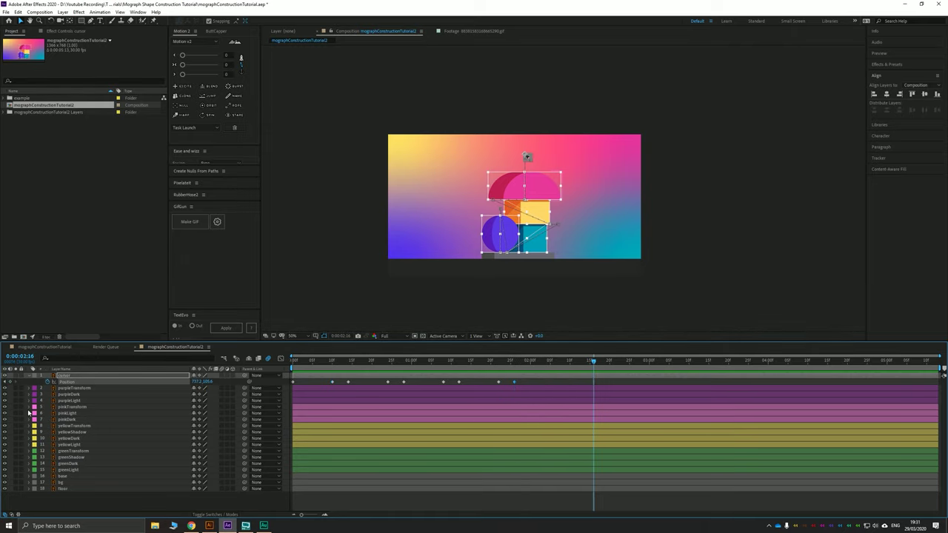
pyautogui.scroll(1, 494, 168)
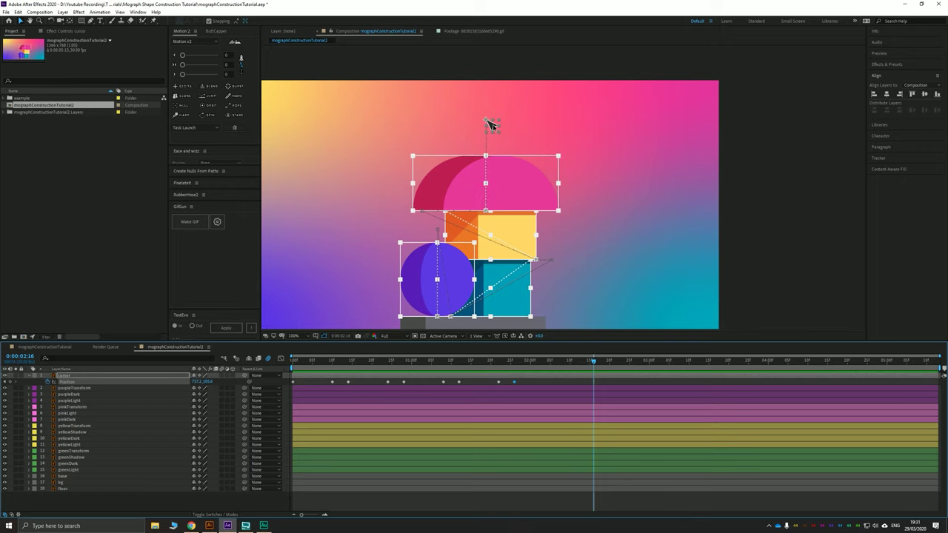
pyautogui.moveTo(489, 123); pyautogui.dragTo(689, 136)
pyautogui.press('v')
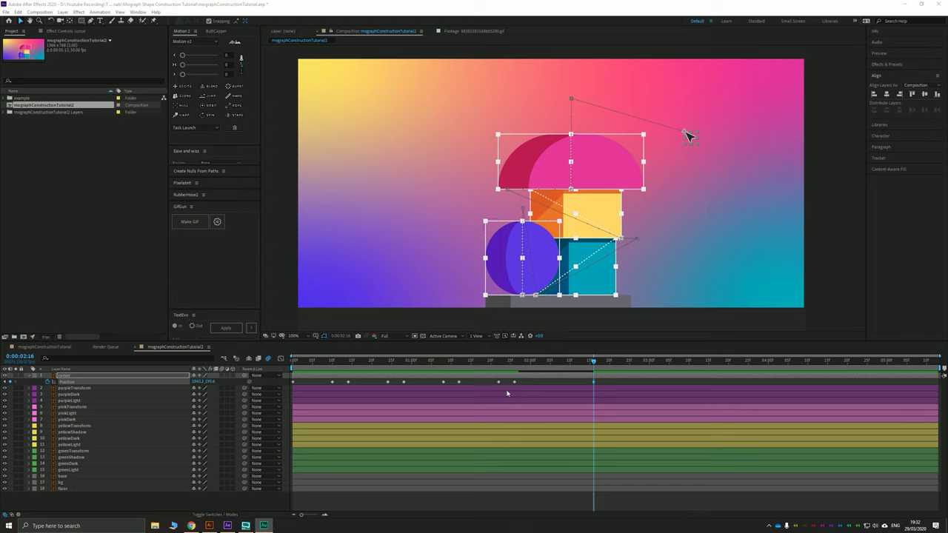
# Apply Easy Ease to all of the cursor layer's Position keyframes
pyautogui.moveTo(478, 362); pyautogui.dragTo(292, 362)
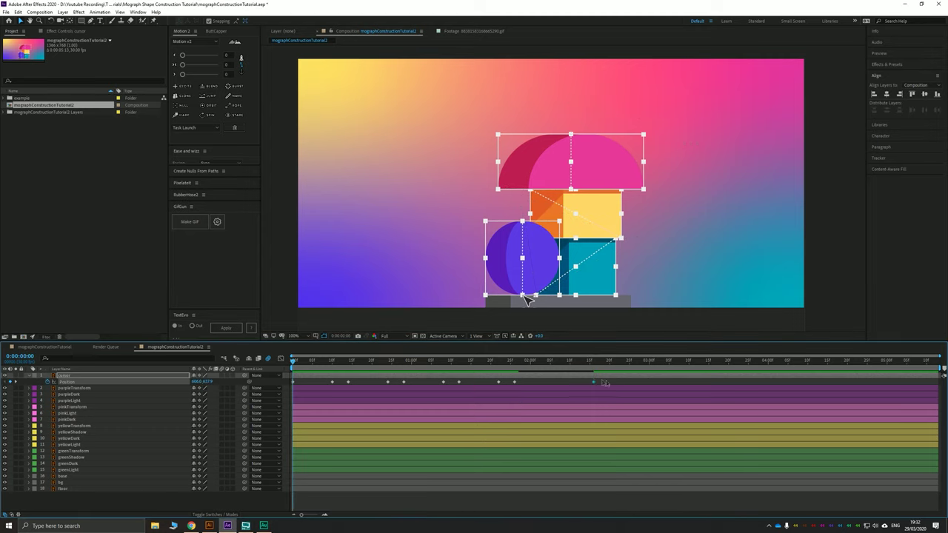
pyautogui.moveTo(609, 379); pyautogui.dragTo(291, 391)
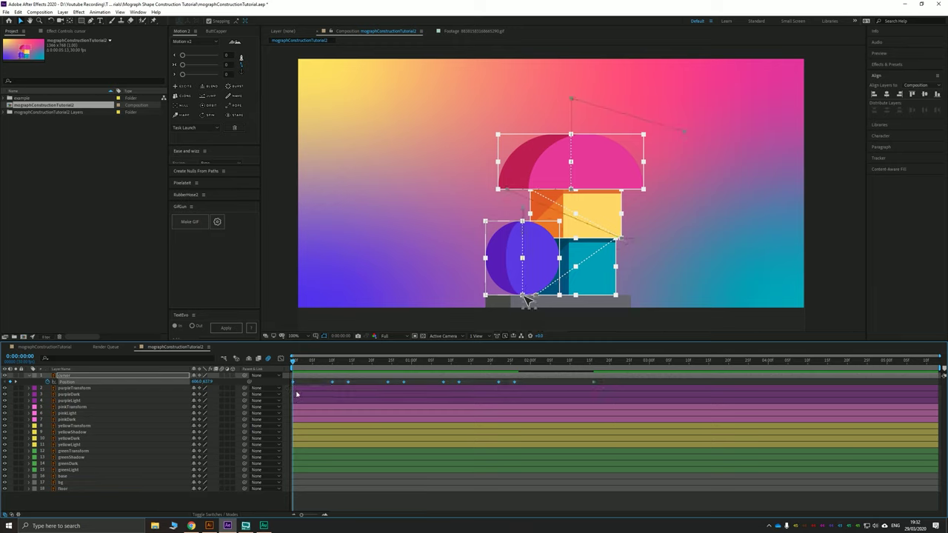
pyautogui.press('F9')
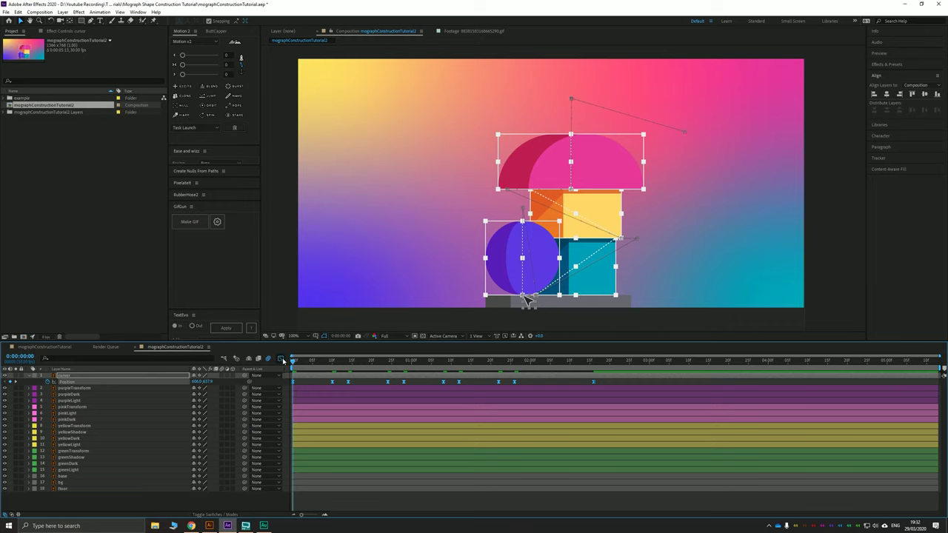
# In the cursor's Position speed graph, stretch the incoming ease of the 0:00:00:10 keyframe so the first move peaks early and slows gradually
pyautogui.click(281, 359)
pyautogui.moveTo(298, 363); pyautogui.dragTo(289, 363)
pyautogui.press('space')
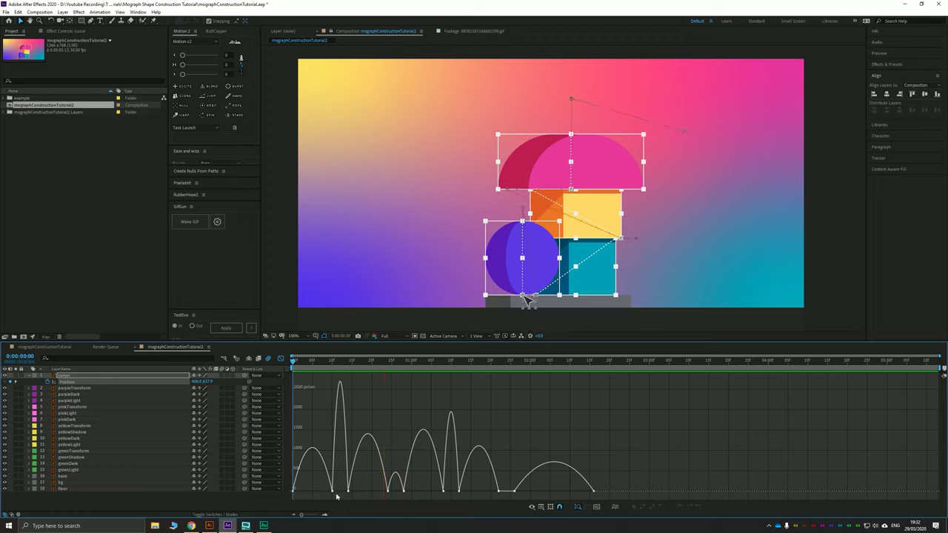
pyautogui.moveTo(339, 500); pyautogui.dragTo(272, 480)
pyautogui.click(62, 348)
pyautogui.click(308, 474)
pyautogui.moveTo(335, 490); pyautogui.dragTo(308, 478)
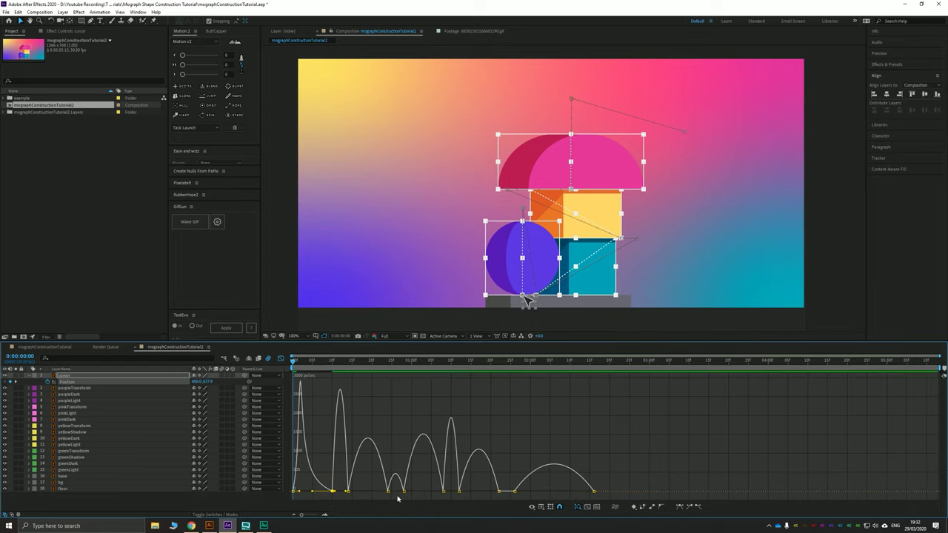
# Give the moves ending at 0:00:00:24, 0:00:01:08 and 0:00:01:22 the same early-peaking speed curve with a long ease-out
pyautogui.moveTo(398, 500); pyautogui.dragTo(368, 492)
pyautogui.click(442, 492)
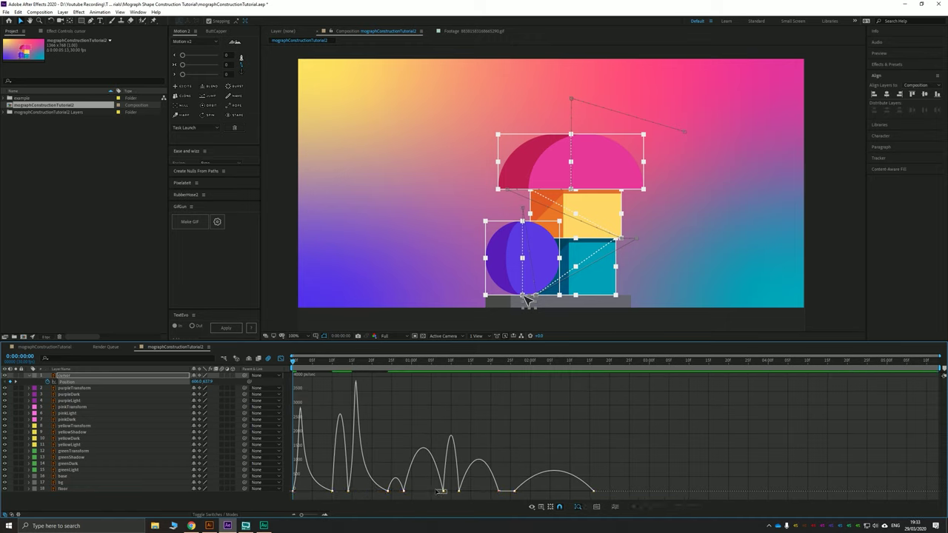
pyautogui.moveTo(440, 493); pyautogui.dragTo(412, 497)
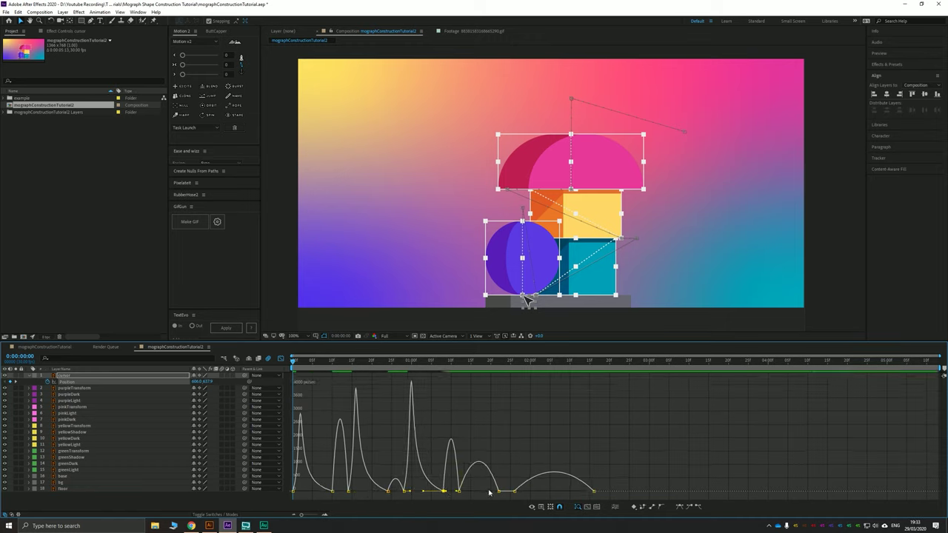
pyautogui.click(499, 492)
pyautogui.moveTo(490, 493); pyautogui.dragTo(469, 494)
# Preview the cursor animation with its new speed curves from the first frame, and close the graph view
pyautogui.moveTo(605, 497); pyautogui.dragTo(571, 488)
pyautogui.moveTo(527, 363); pyautogui.dragTo(515, 376)
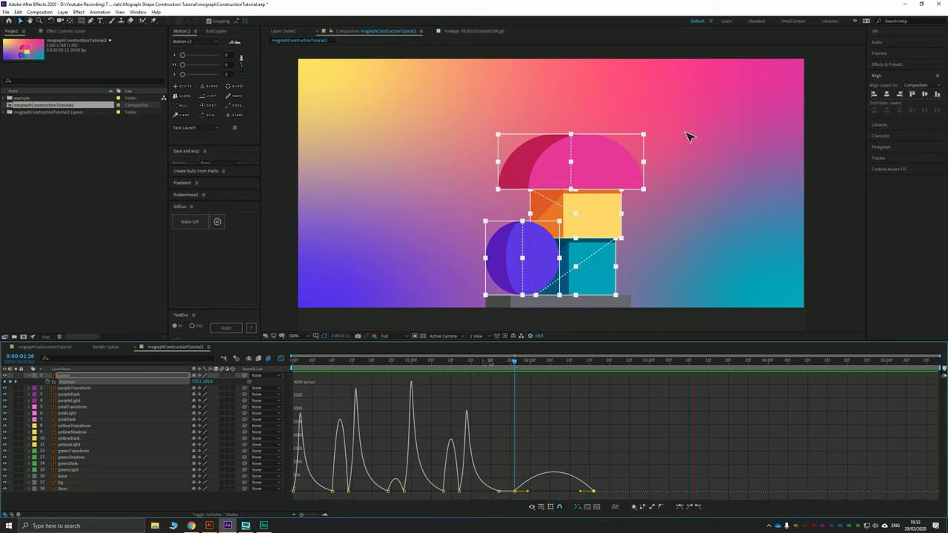
pyautogui.moveTo(482, 361); pyautogui.dragTo(268, 364)
pyautogui.press('space')
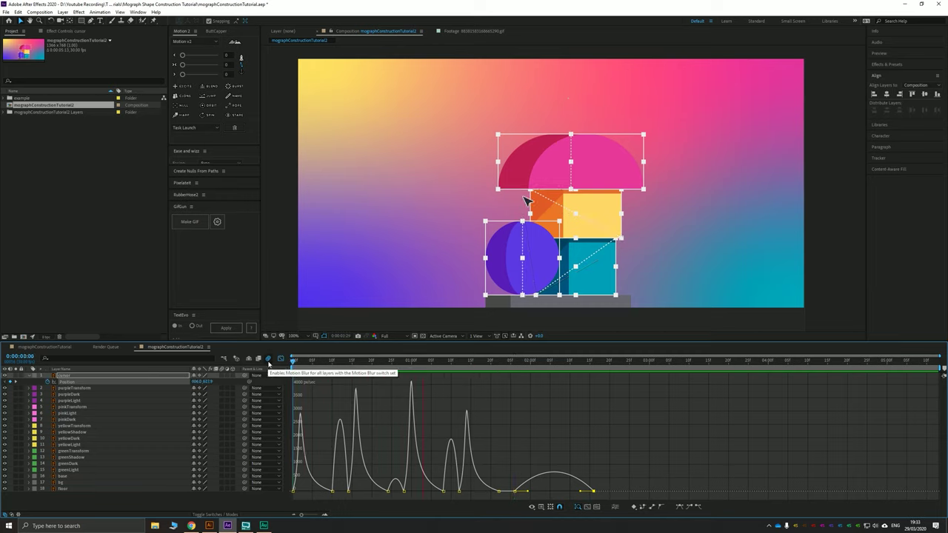
pyautogui.press('space')
pyautogui.moveTo(300, 370); pyautogui.dragTo(622, 363)
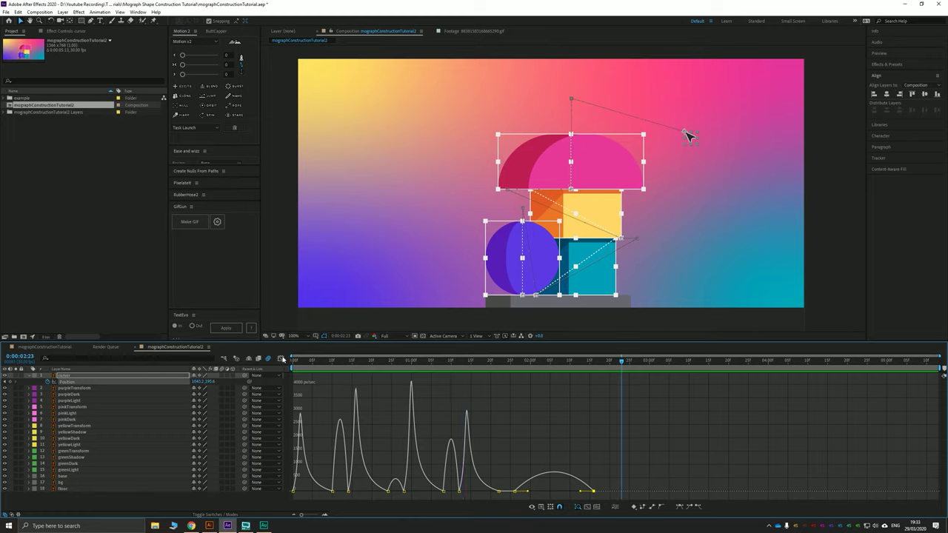
pyautogui.click(281, 358)
# At 0:00:02:16, bend the last segment of the cursor's motion path into an upward arc with the Pen tool
pyautogui.click(514, 362)
pyautogui.moveTo(514, 361); pyautogui.dragTo(594, 363)
pyautogui.scroll(1, 752, 92)
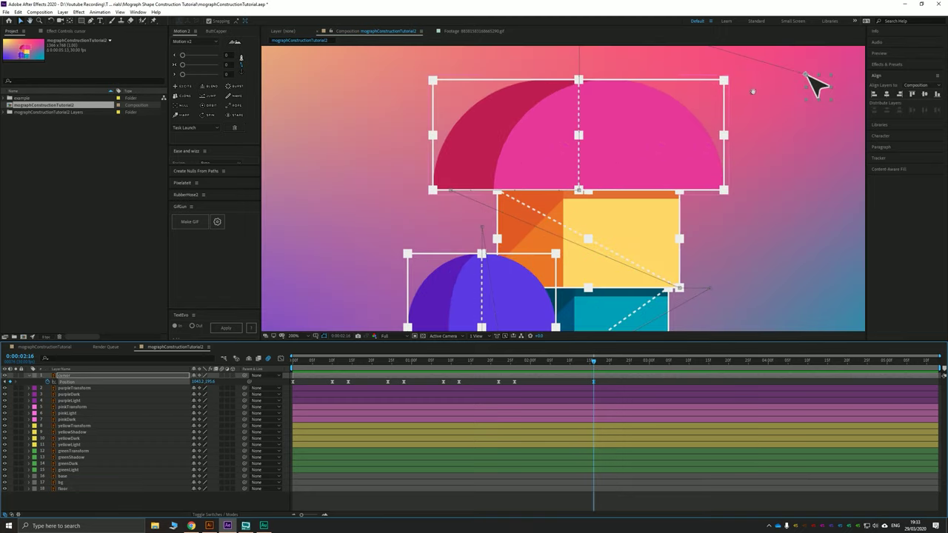
pyautogui.moveTo(753, 91); pyautogui.dragTo(583, 227)
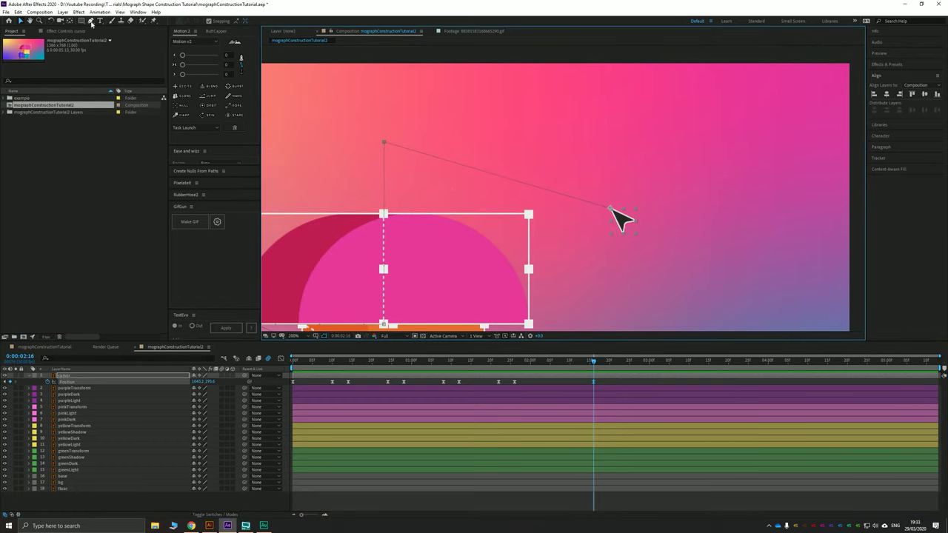
pyautogui.click(91, 21)
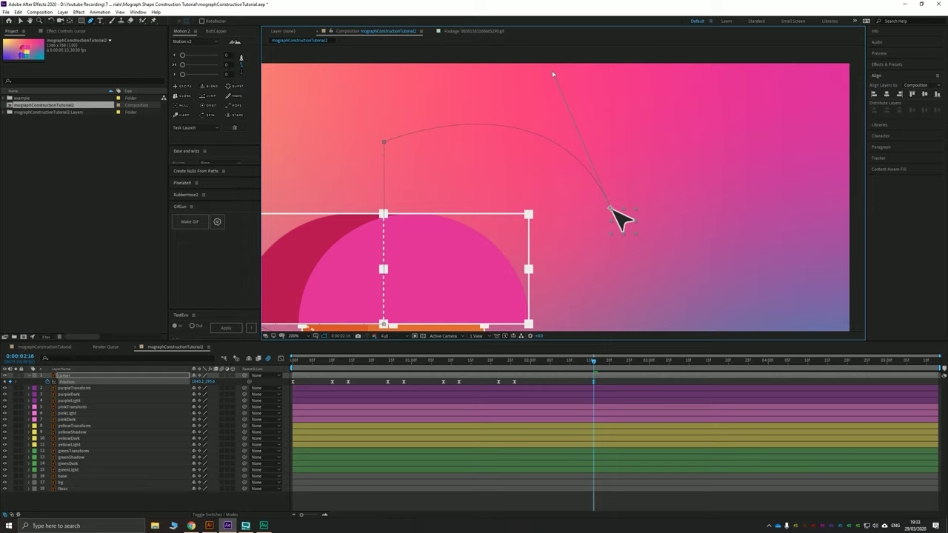
pyautogui.moveTo(552, 74); pyautogui.dragTo(544, 69)
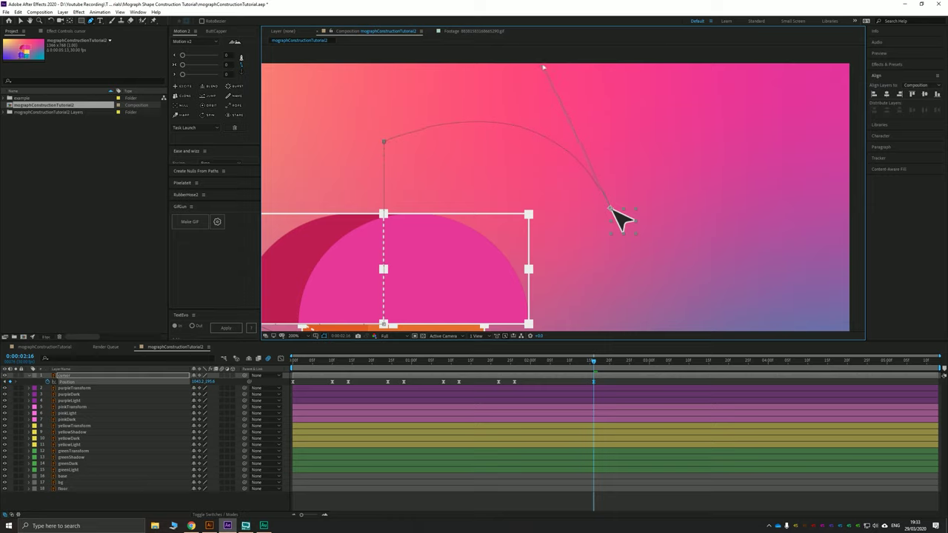
pyautogui.moveTo(594, 363); pyautogui.dragTo(574, 364)
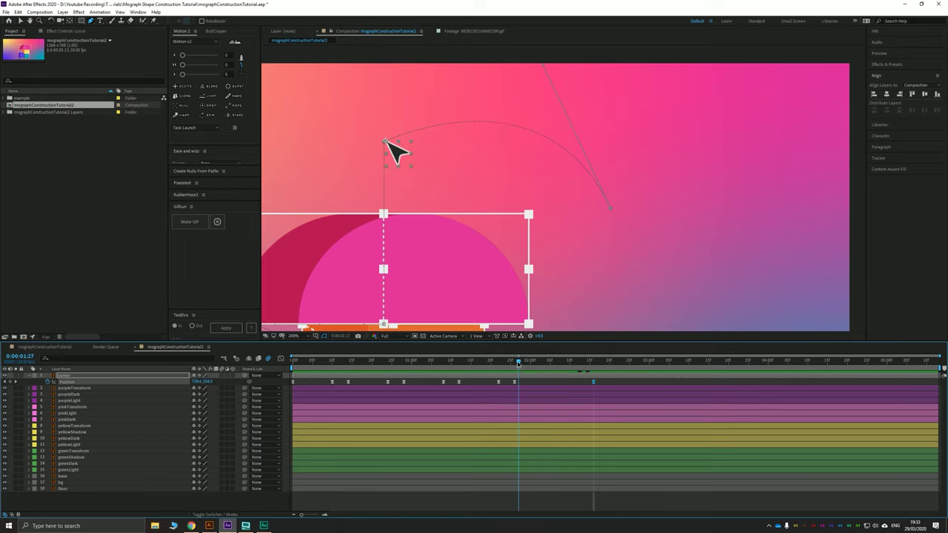
# Return to the first frame, restore the Selection tool and deselect the cursor layer
pyautogui.press('Home')
pyautogui.scroll(-2, 478, 244)
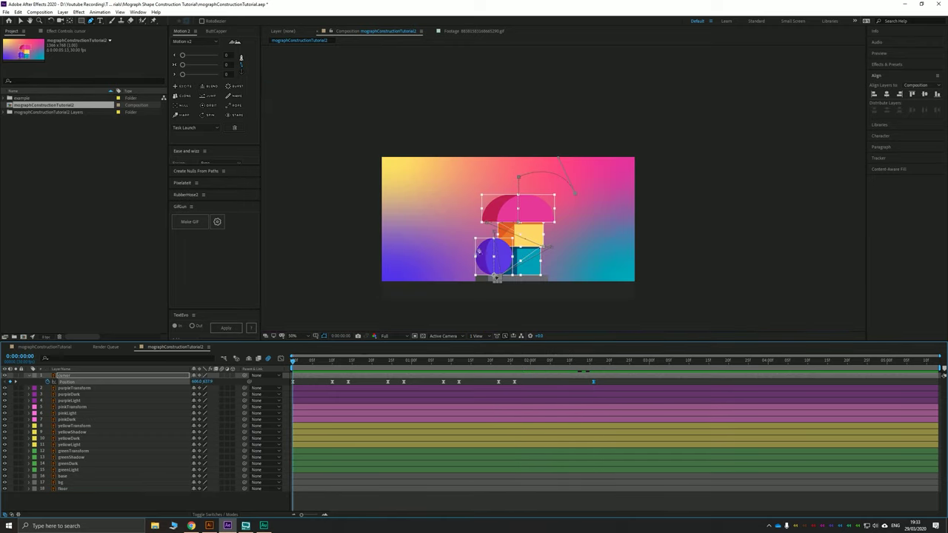
pyautogui.moveTo(455, 268); pyautogui.dragTo(482, 221)
pyautogui.click(21, 22)
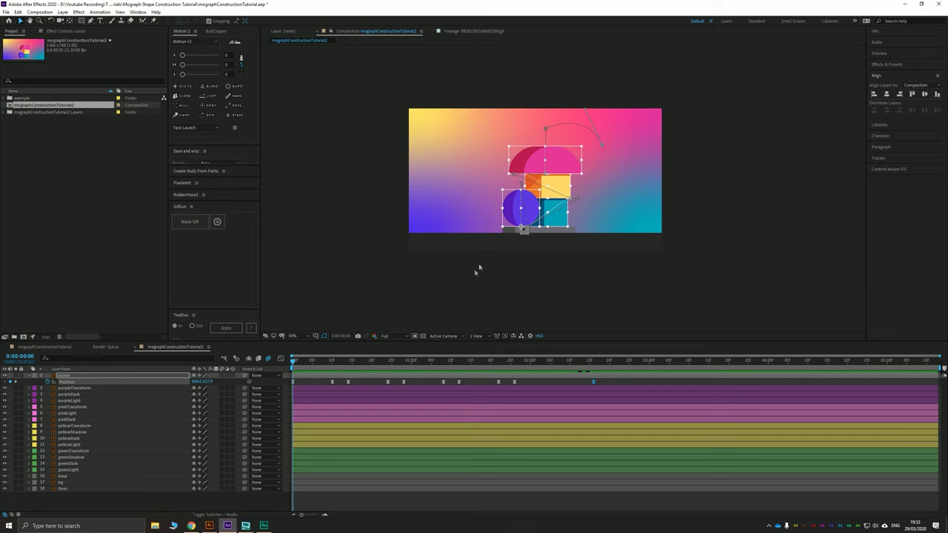
pyautogui.click(476, 269)
pyautogui.moveTo(582, 218); pyautogui.dragTo(574, 210)
pyautogui.scroll(2, 571, 211)
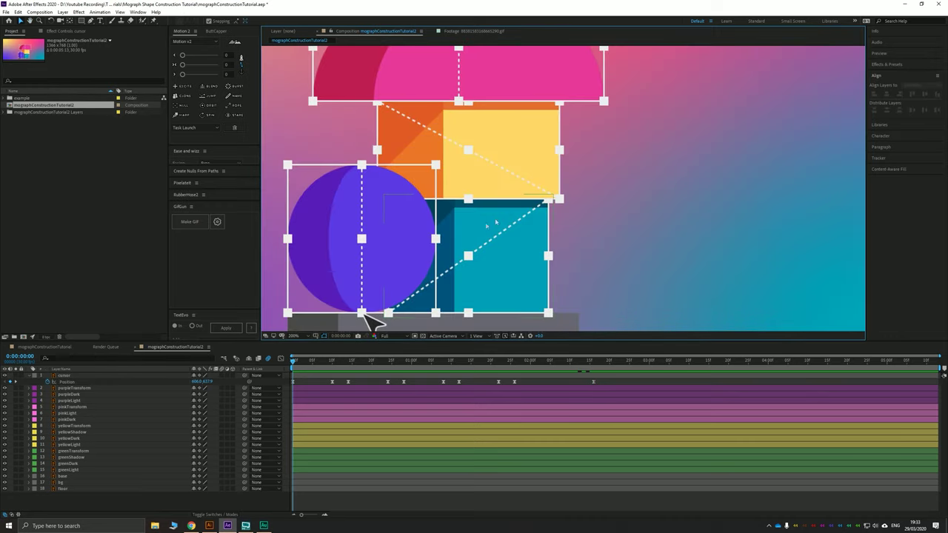
pyautogui.moveTo(426, 241); pyautogui.dragTo(539, 250)
pyautogui.scroll(-1, 538, 251)
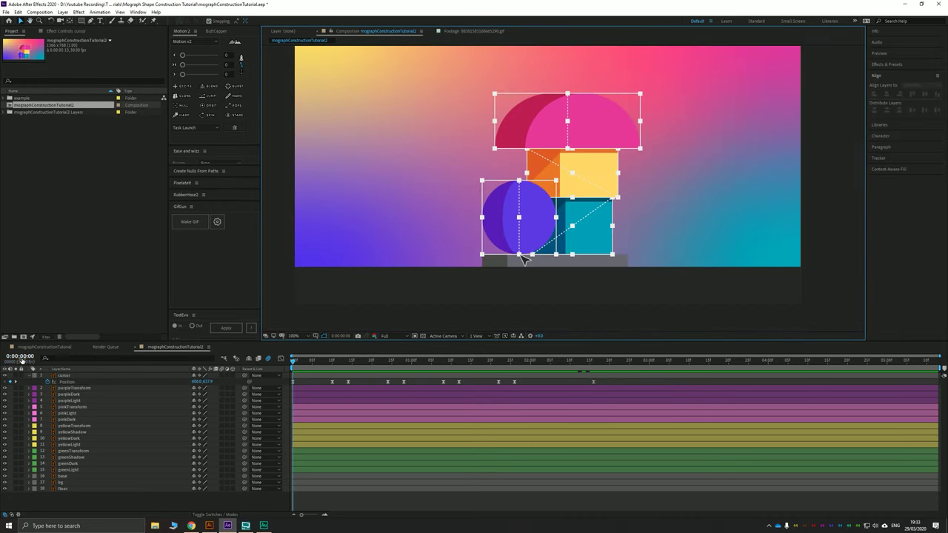
# Play the finished example composition for reference and return to the mographConstructionTutorial2 composition
pyautogui.click(44, 347)
pyautogui.press('space')
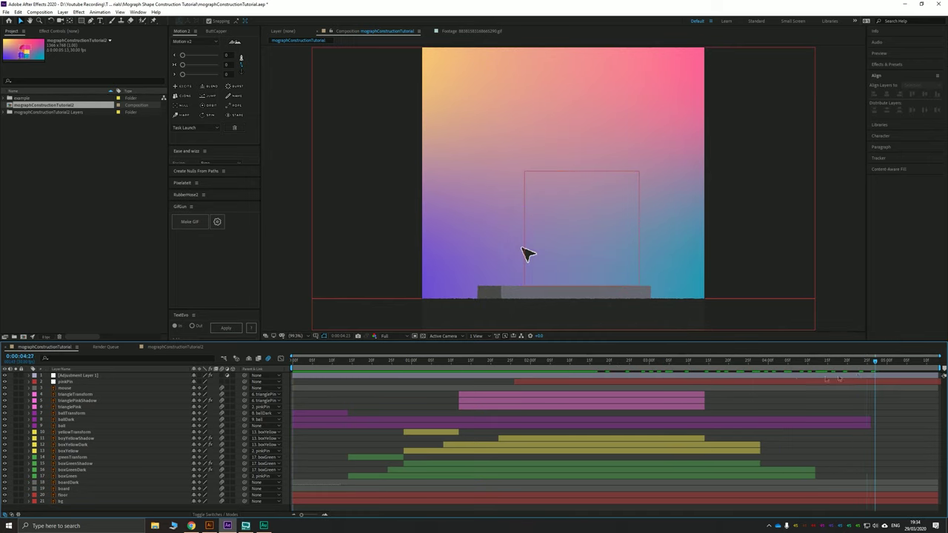
pyautogui.press('space')
pyautogui.click(177, 347)
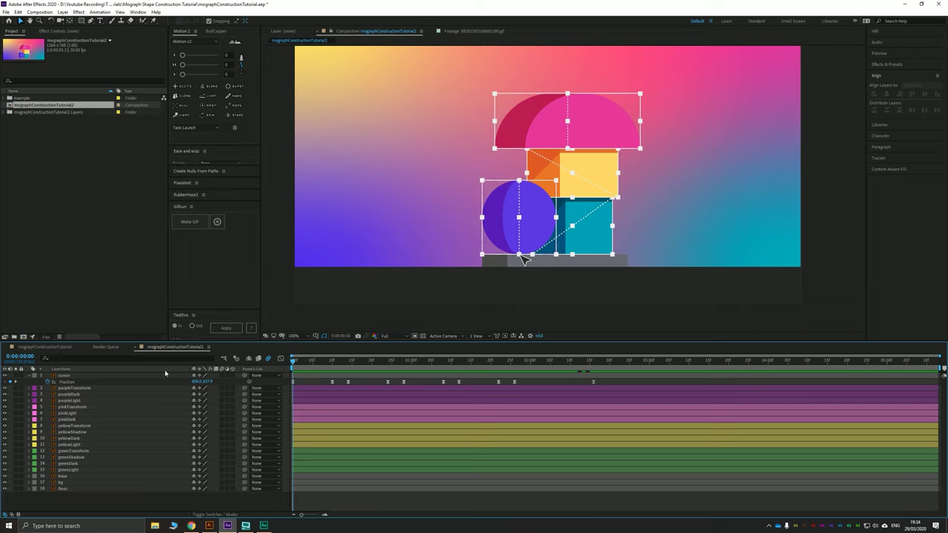
# Set the label colour of the purpleTransform, purpleDark and purpleLight layers to blue
pyautogui.click(69, 395)
pyautogui.click(71, 402)
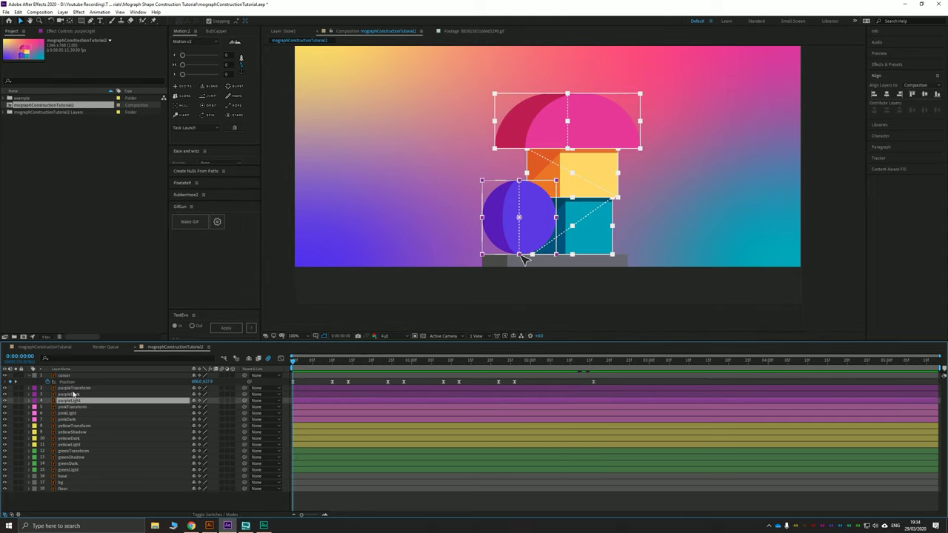
pyautogui.click(71, 390)
pyautogui.keyDown('shift'); pyautogui.click(66, 400); pyautogui.keyUp('shift')
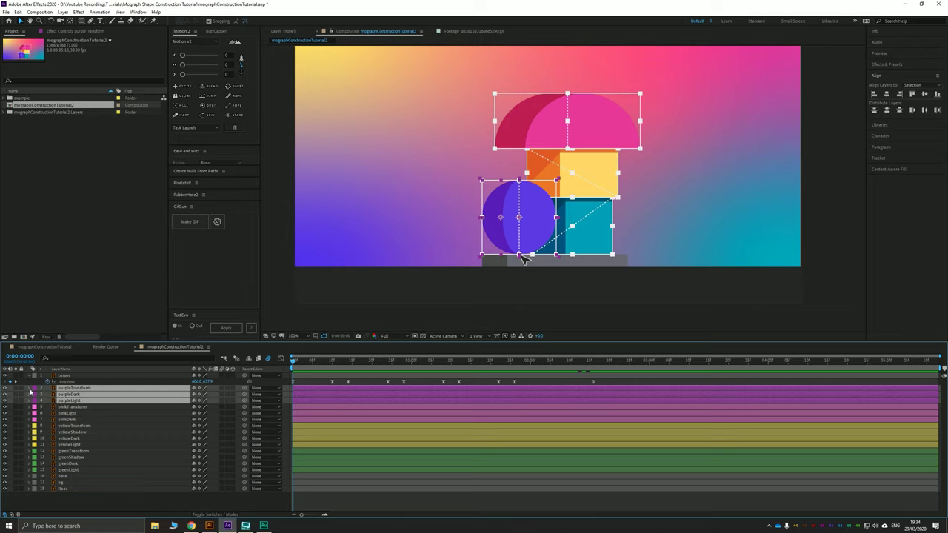
pyautogui.click(34, 391)
pyautogui.click(60, 320)
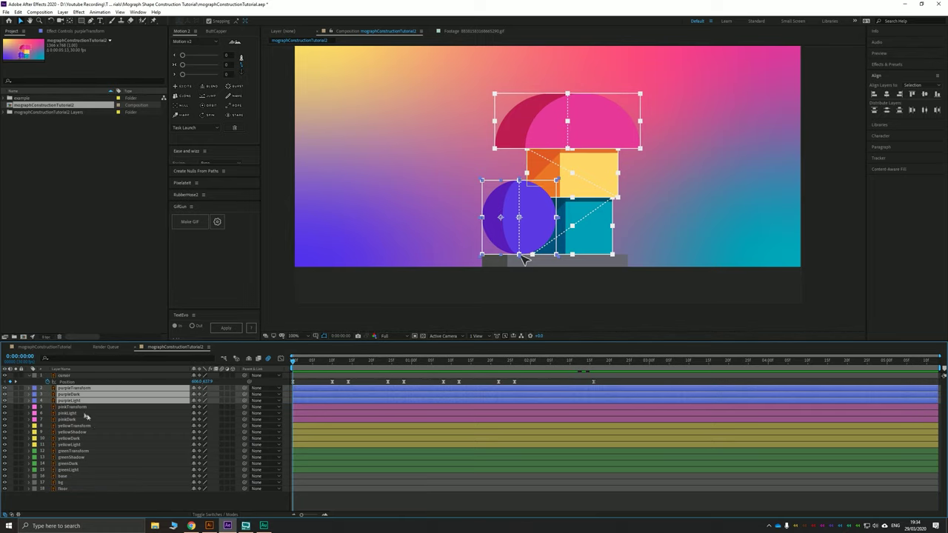
# Parent the purpleDark and purpleTransform layers to purpleLight
pyautogui.click(83, 414)
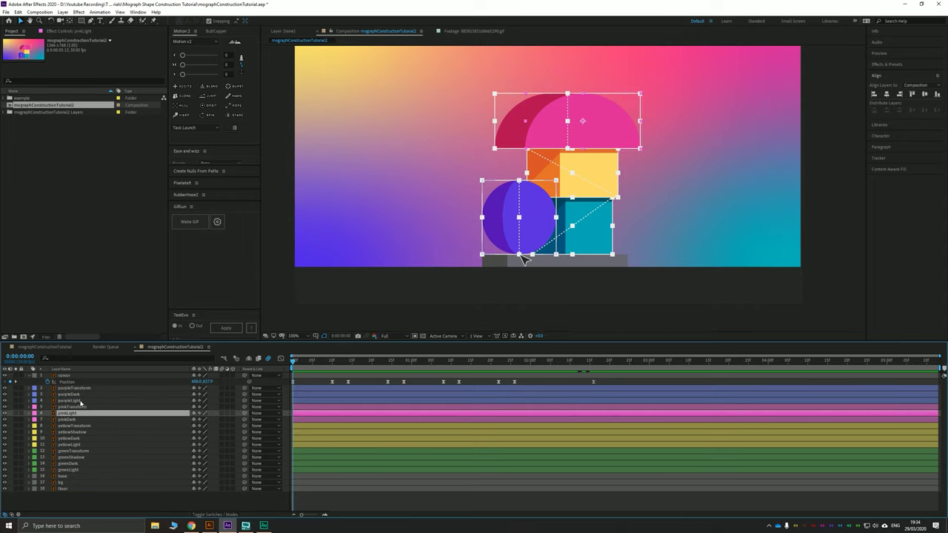
pyautogui.click(80, 400)
pyautogui.click(80, 394)
pyautogui.moveTo(243, 397); pyautogui.dragTo(74, 401)
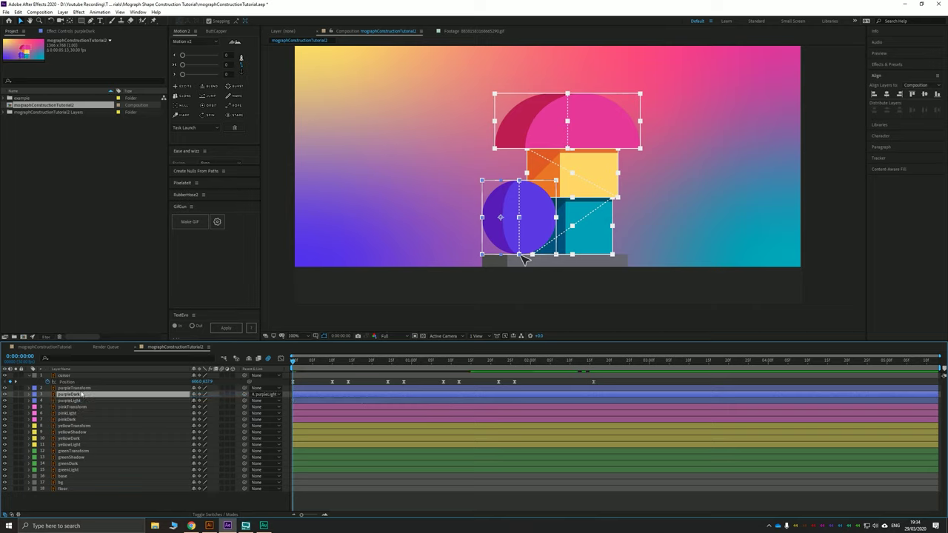
pyautogui.click(82, 388)
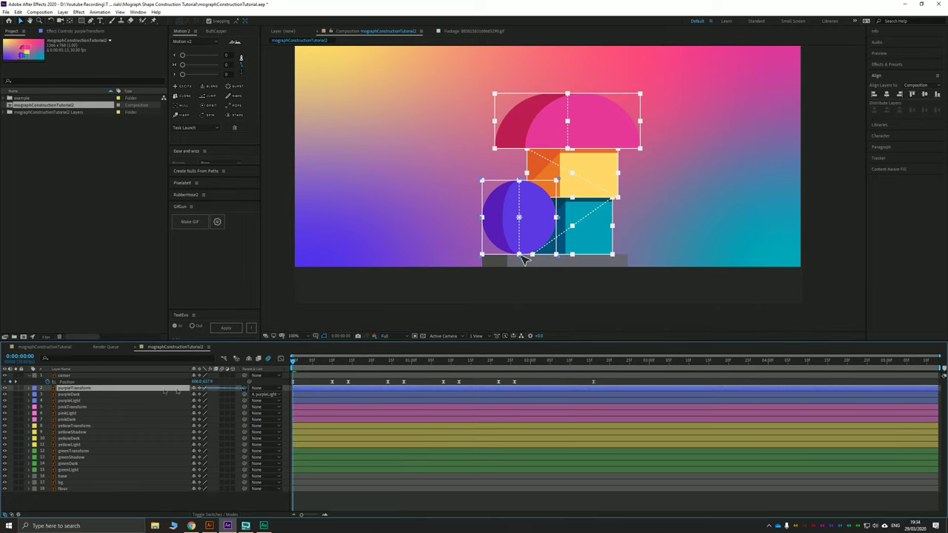
pyautogui.moveTo(177, 391); pyautogui.dragTo(74, 401)
# Keyframe the purpleLight layer's Scale at 100% at 0:00:00:00, 0:00:00:10 and 0:00:00:15
pyautogui.click(78, 401)
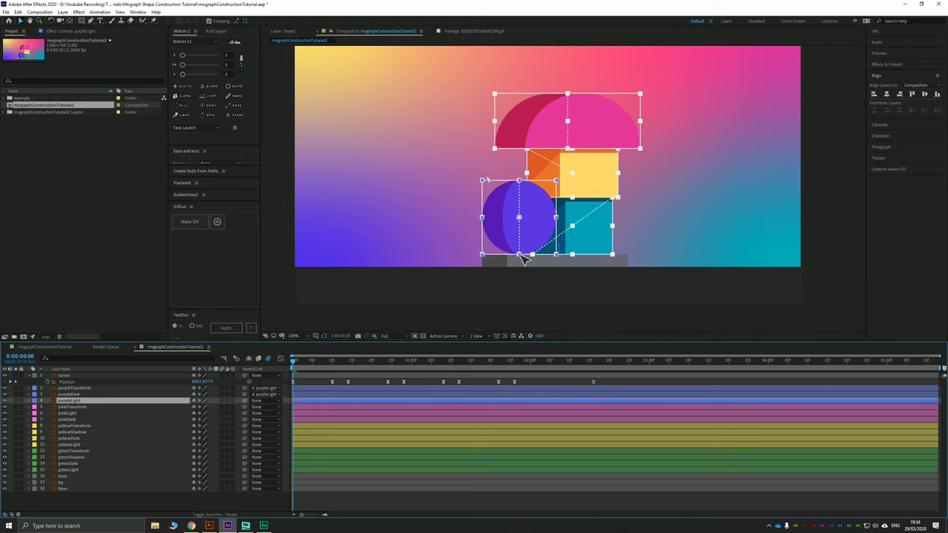
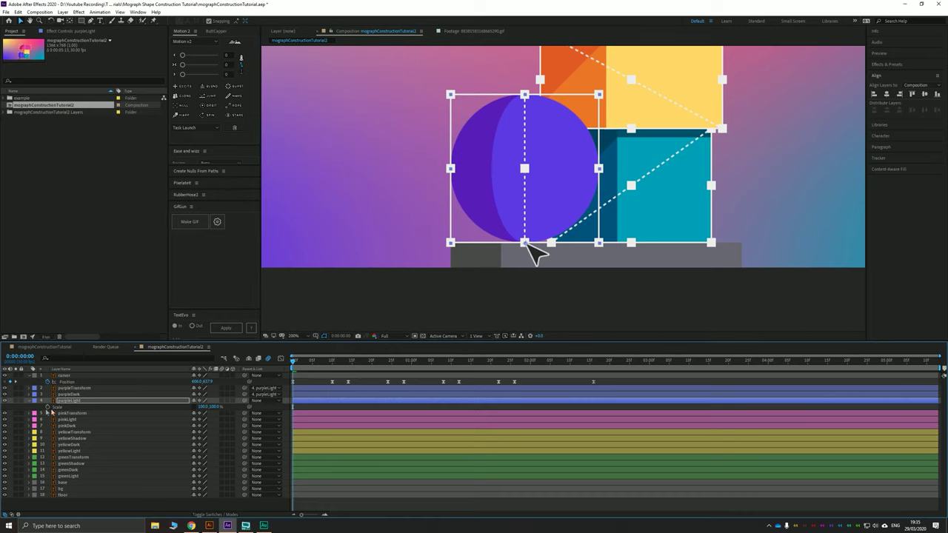
pyautogui.click(48, 407)
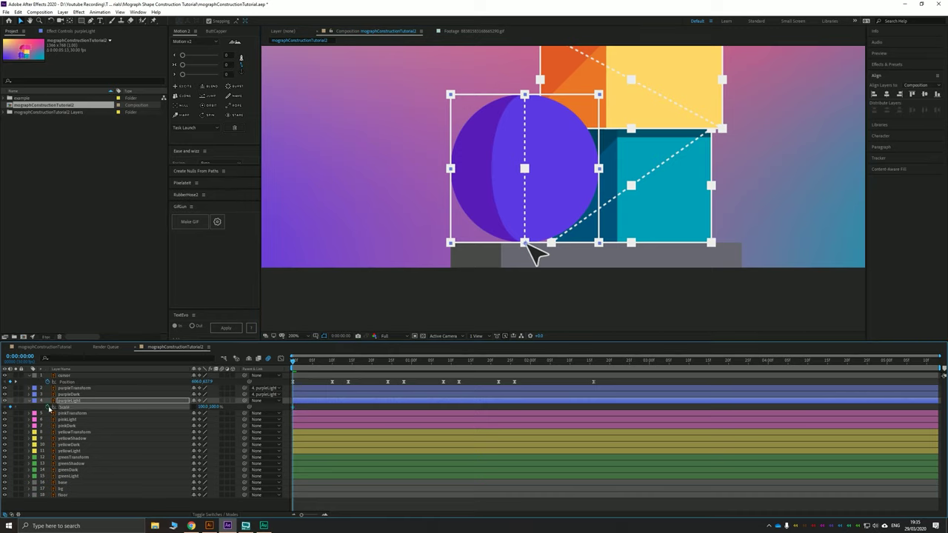
pyautogui.click(334, 366)
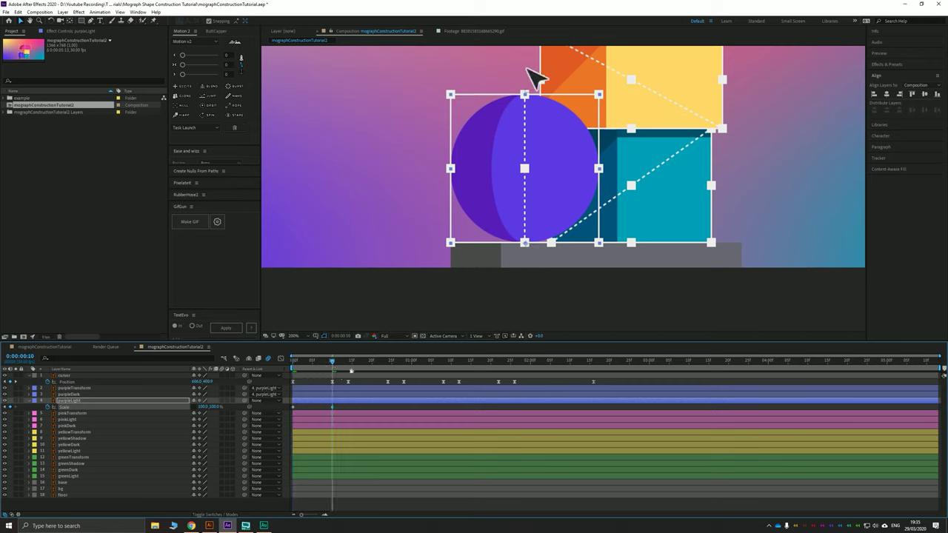
pyautogui.click(350, 362)
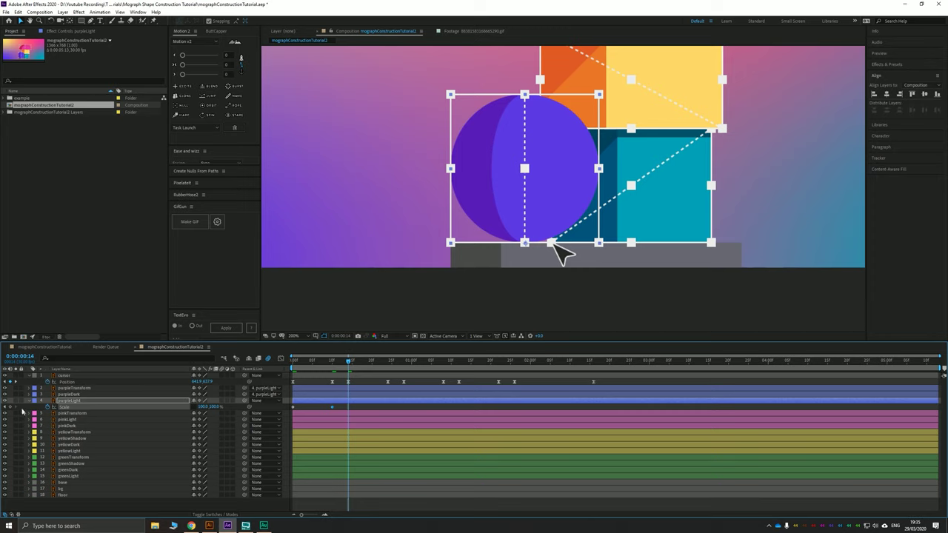
pyautogui.moveTo(348, 363)
pyautogui.mouseDown()
pyautogui.moveTo(332, 363)
pyautogui.moveTo(349, 361)
pyautogui.mouseUp()
pyautogui.click(351, 407)
# Shift the cursor's Position keyframes after 0:00:00:10 later onto five-frame marks, starting at 0:00:00:15 and ending at 0:00:02:20
pyautogui.moveTo(343, 382); pyautogui.dragTo(603, 391)
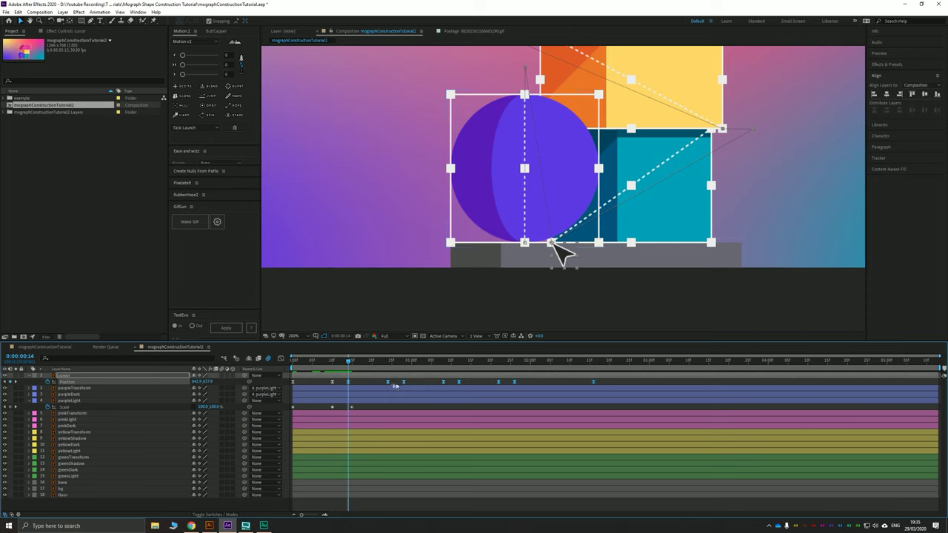
pyautogui.moveTo(349, 383); pyautogui.dragTo(352, 383)
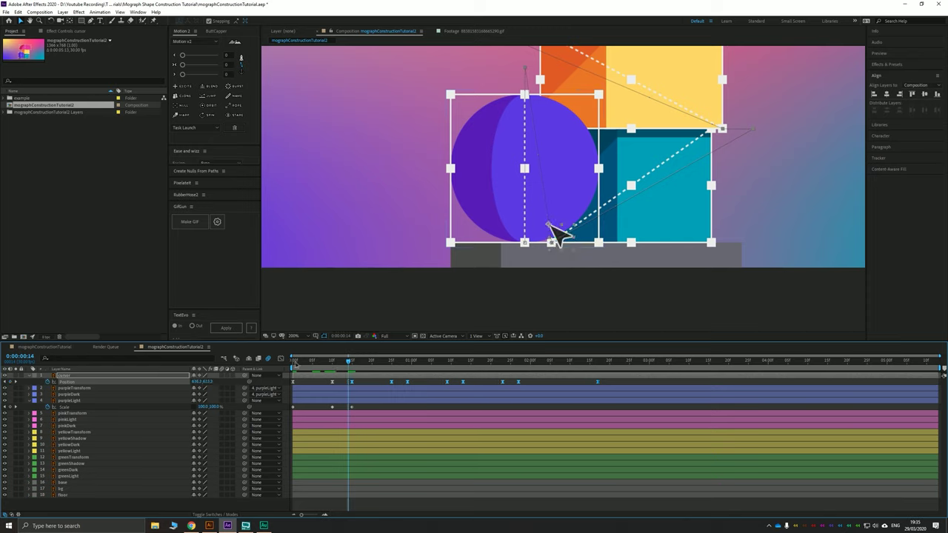
pyautogui.moveTo(296, 366); pyautogui.dragTo(351, 368)
pyautogui.moveTo(403, 383); pyautogui.dragTo(628, 396)
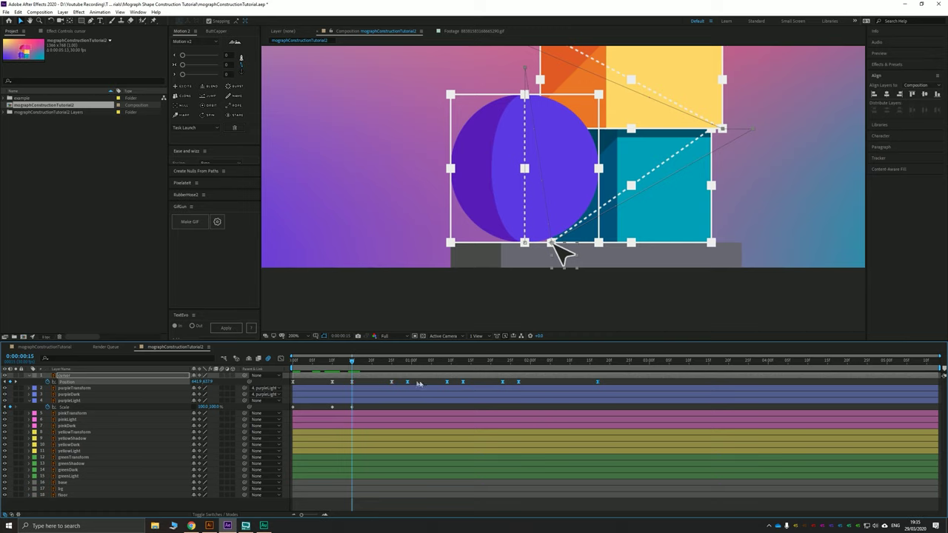
pyautogui.moveTo(464, 383); pyautogui.dragTo(643, 394)
# Set the purpleLight layer's Scale keyframe at 0:00:00:00 to 0% in both dimensions
pyautogui.moveTo(352, 362); pyautogui.dragTo(334, 374)
pyautogui.press('Home')
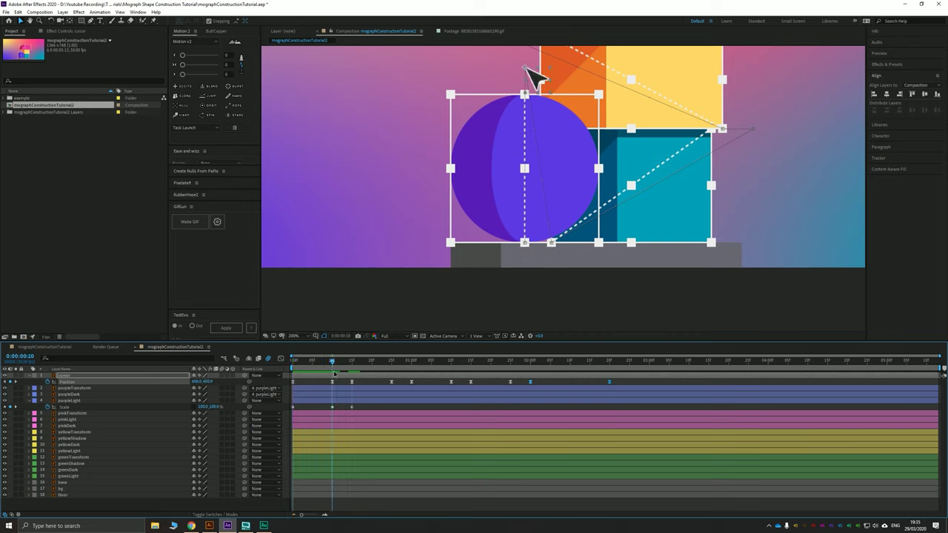
pyautogui.moveTo(333, 374)
pyautogui.mouseDown()
pyautogui.moveTo(294, 365)
pyautogui.moveTo(332, 375)
pyautogui.mouseUp()
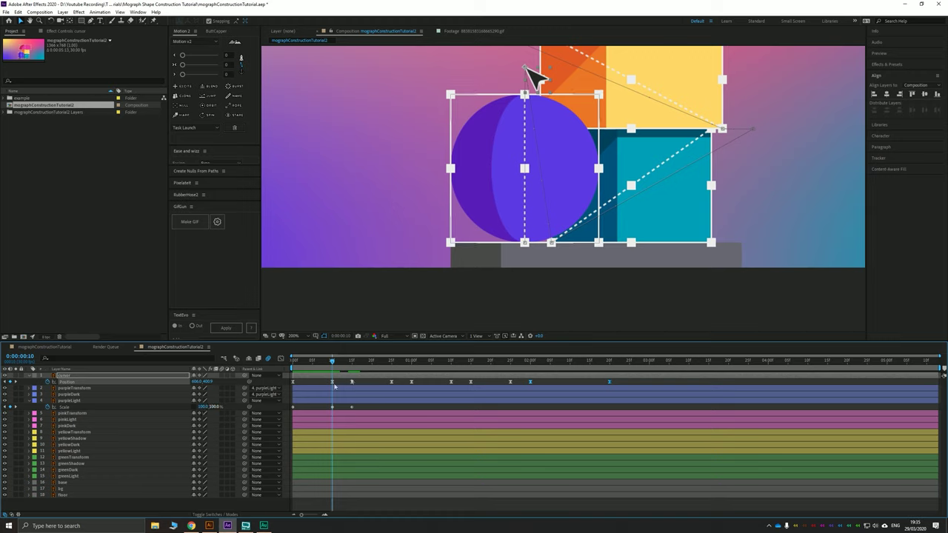
pyautogui.moveTo(333, 363); pyautogui.dragTo(271, 380)
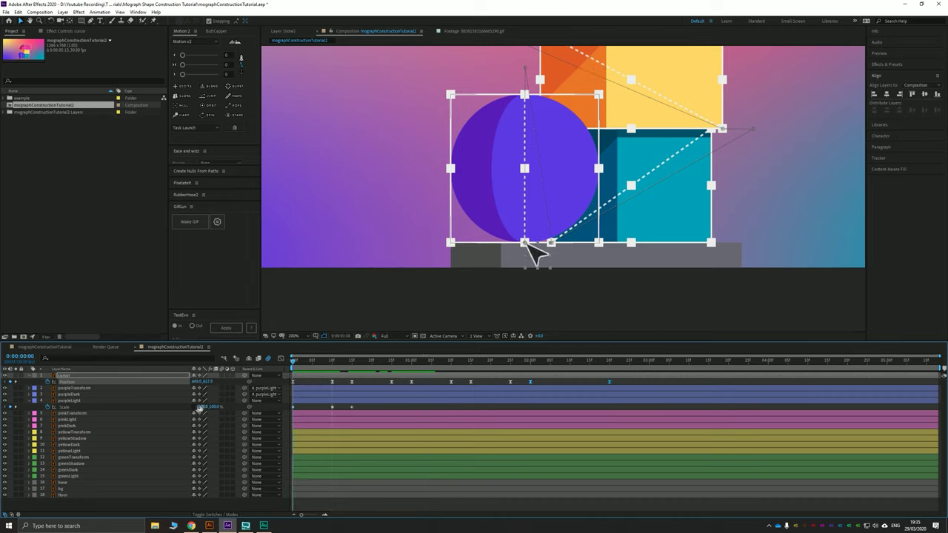
pyautogui.click(203, 408)
pyautogui.write('0')
pyautogui.press('Return')
pyautogui.click(212, 407)
pyautogui.write('0')
pyautogui.press('Return')
# Stretch the purple circle to about 68% by 117% at 0:00:00:10 and squash it to about 124% by 86% at 0:00:00:15
pyautogui.moveTo(298, 363); pyautogui.dragTo(332, 362)
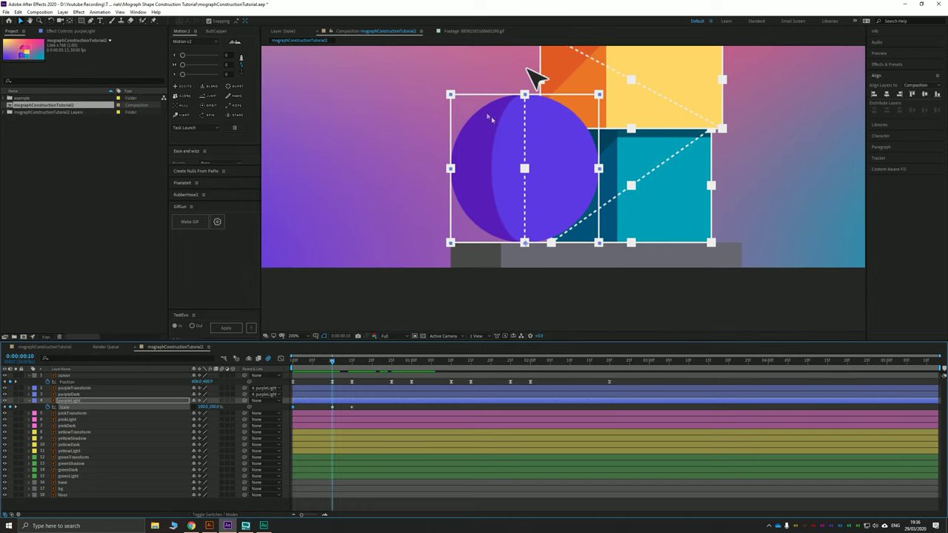
pyautogui.moveTo(450, 95); pyautogui.dragTo(474, 69)
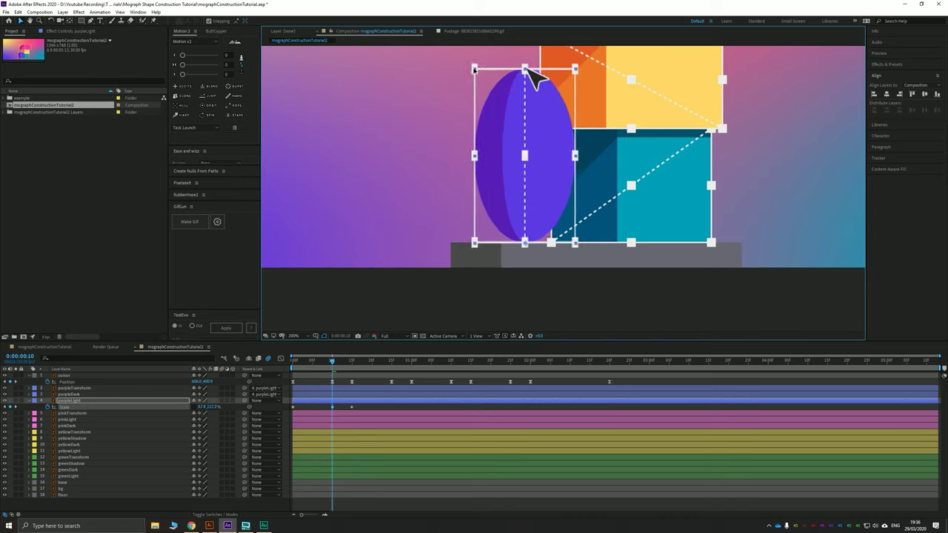
pyautogui.click(333, 361)
pyautogui.press('pagedown')
pyautogui.press('pagedown')
pyautogui.press('pagedown')
pyautogui.press('pagedown')
pyautogui.press('pagedown')
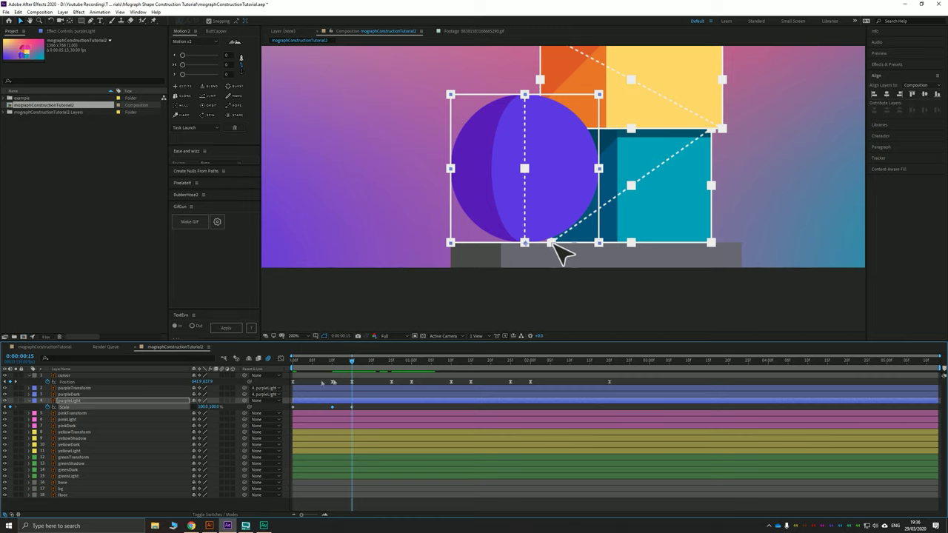
pyautogui.moveTo(450, 96); pyautogui.dragTo(433, 117)
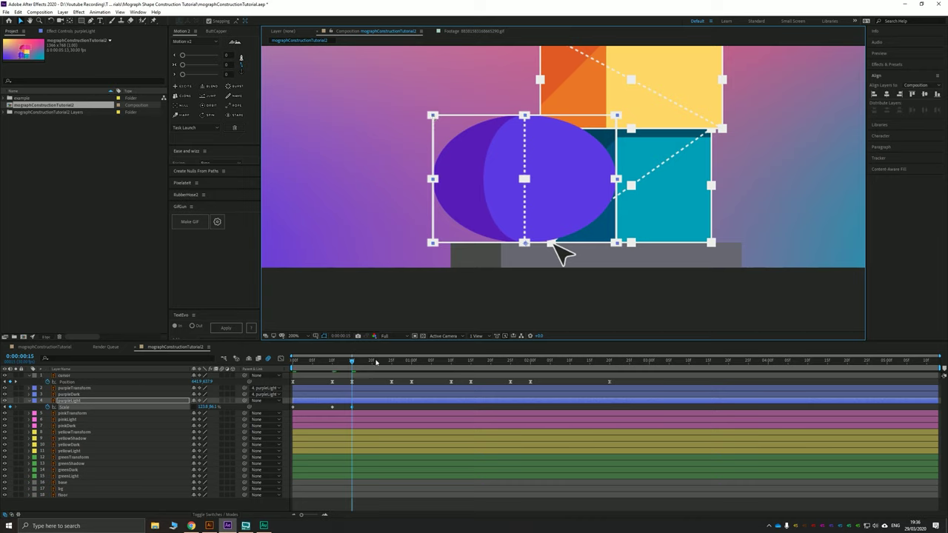
# Add purpleLight Scale keyframes of about 96% by 106% at 0:00:00:25 and 100% by 100% at 0:00:01:05
pyautogui.hotkey('shift', 'pagedown')
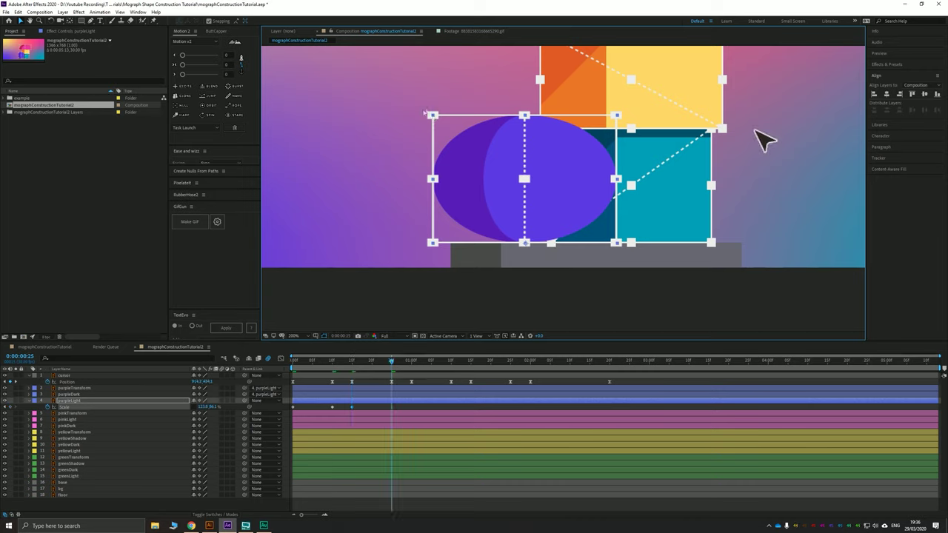
pyautogui.moveTo(435, 115); pyautogui.dragTo(456, 86)
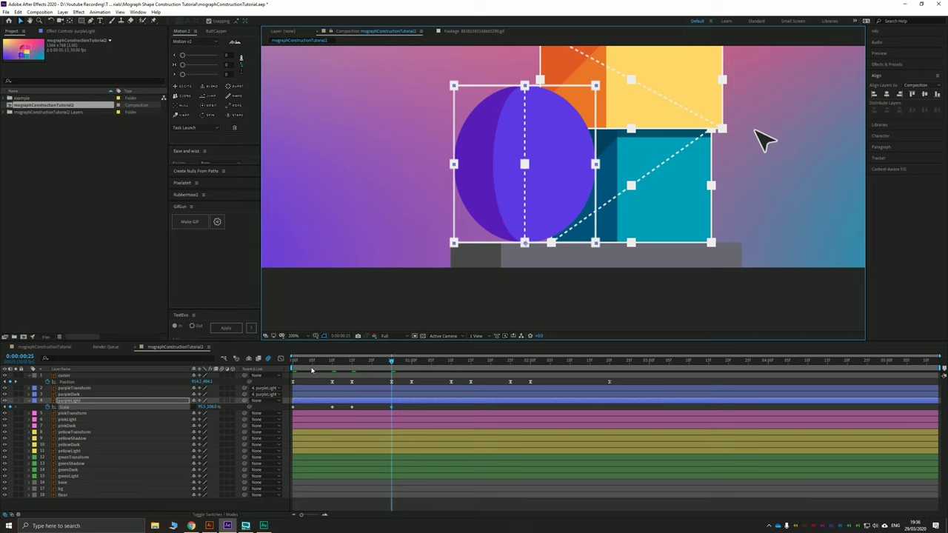
pyautogui.hotkey('shift', 'pagedown')
pyautogui.click(202, 408)
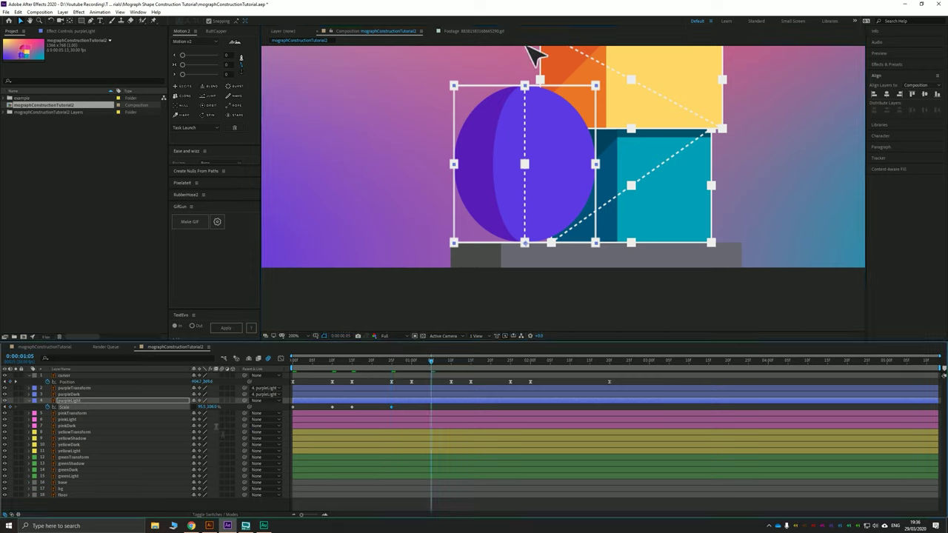
pyautogui.write('100')
pyautogui.press('Tab')
pyautogui.write('100.0,100')
pyautogui.press('Return')
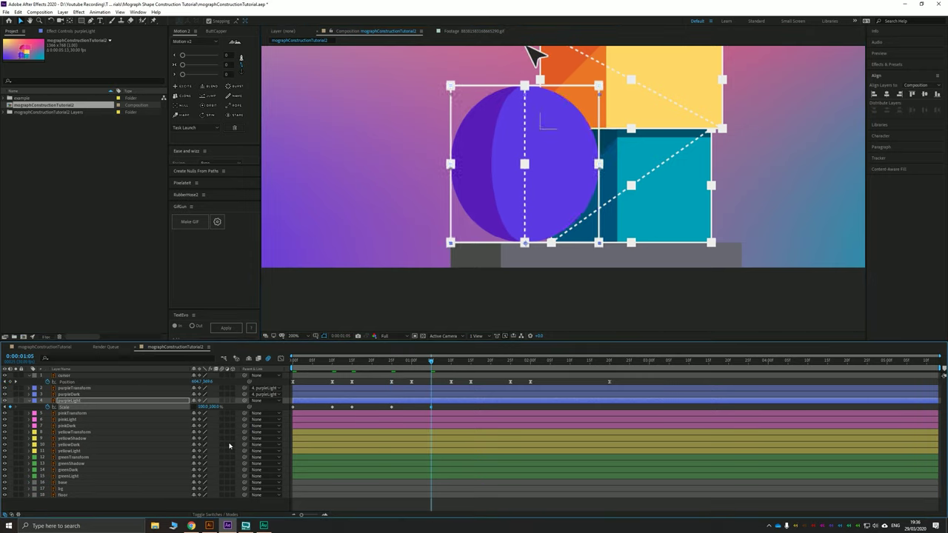
# Preview the circle's growth and apply Easy Ease to all of the purpleLight Scale keyframes
pyautogui.moveTo(303, 361)
pyautogui.mouseDown()
pyautogui.moveTo(262, 369)
pyautogui.moveTo(582, 374)
pyautogui.moveTo(291, 374)
pyautogui.mouseUp()
pyautogui.press('space')
pyautogui.click(333, 407)
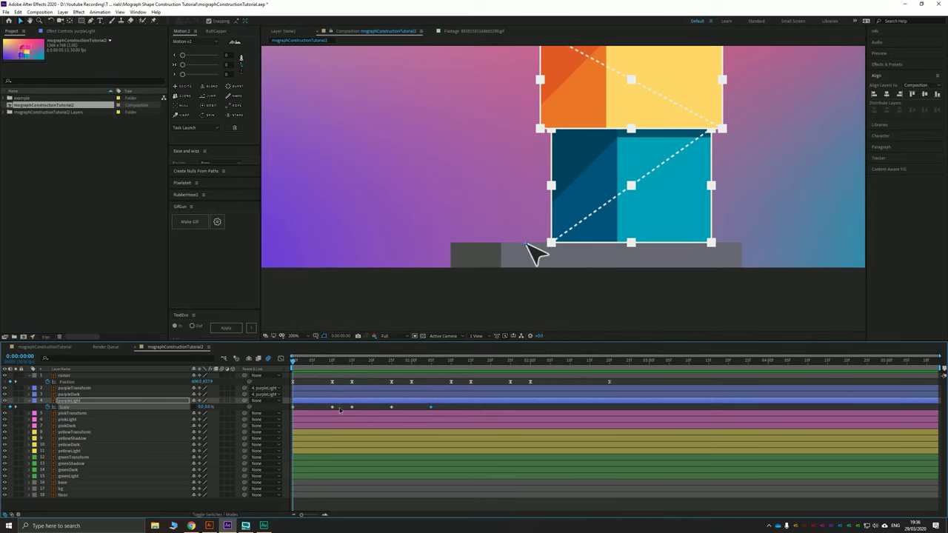
pyautogui.moveTo(443, 408); pyautogui.dragTo(281, 417)
pyautogui.press('F9')
# Reshape purpleLight's first Scale speed curve to match the cursor's Position curve, with an early peak and long ease into 0:00:00:10, and preview it
pyautogui.moveTo(335, 380); pyautogui.dragTo(126, 410)
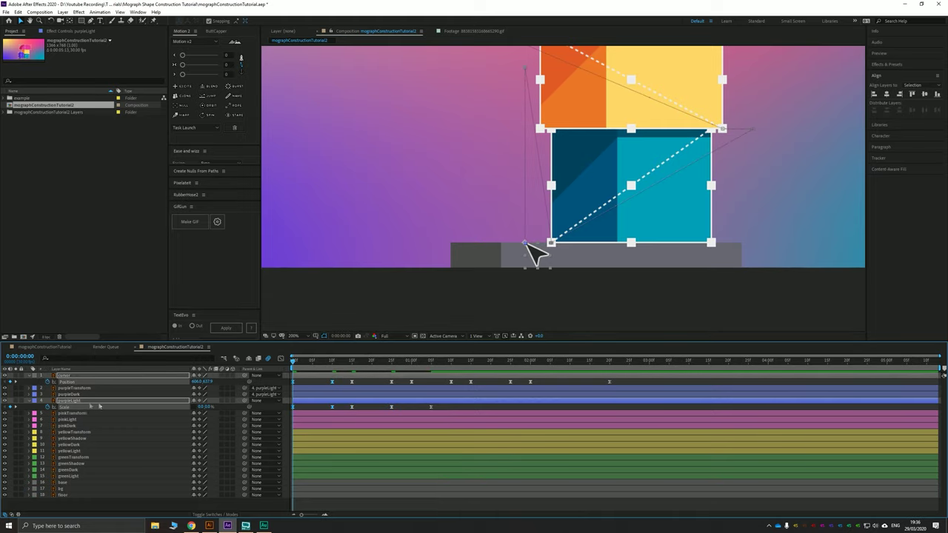
pyautogui.click(280, 360)
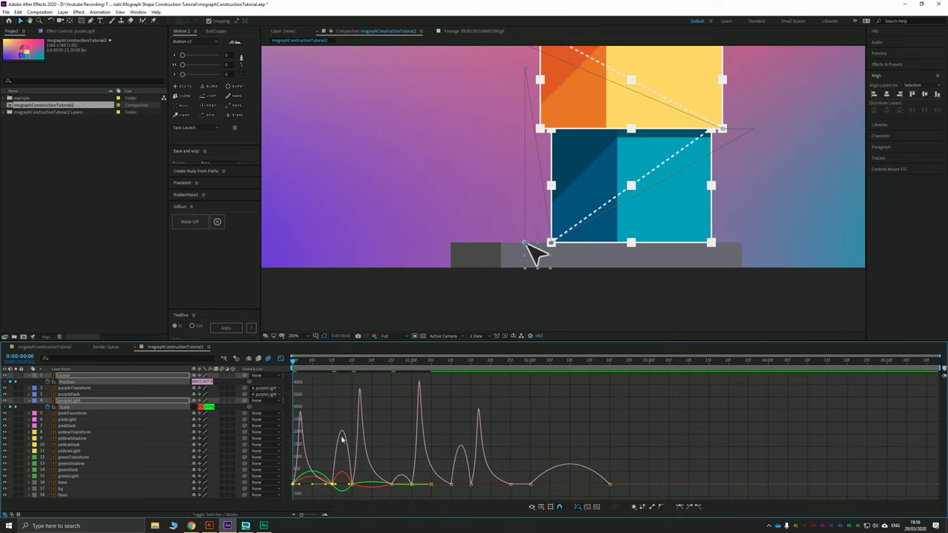
pyautogui.click(314, 516)
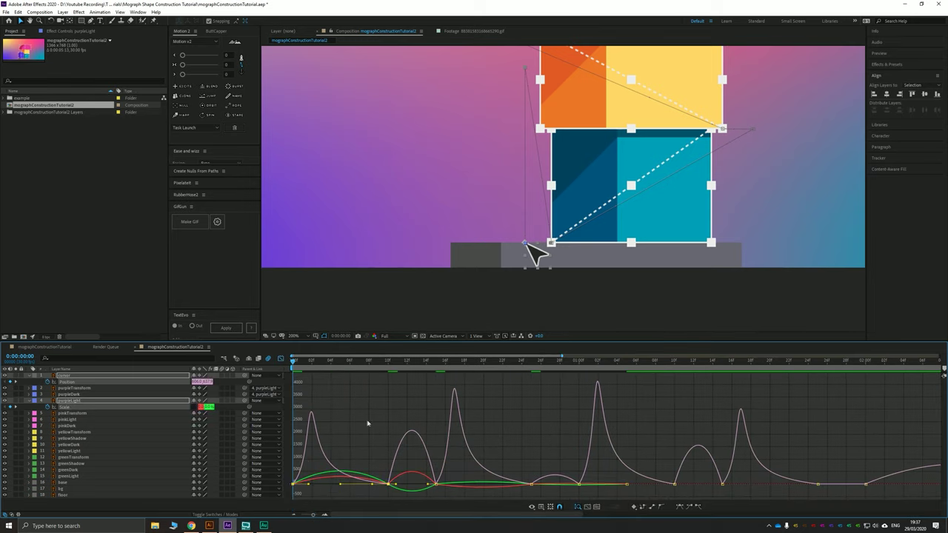
pyautogui.moveTo(314, 428)
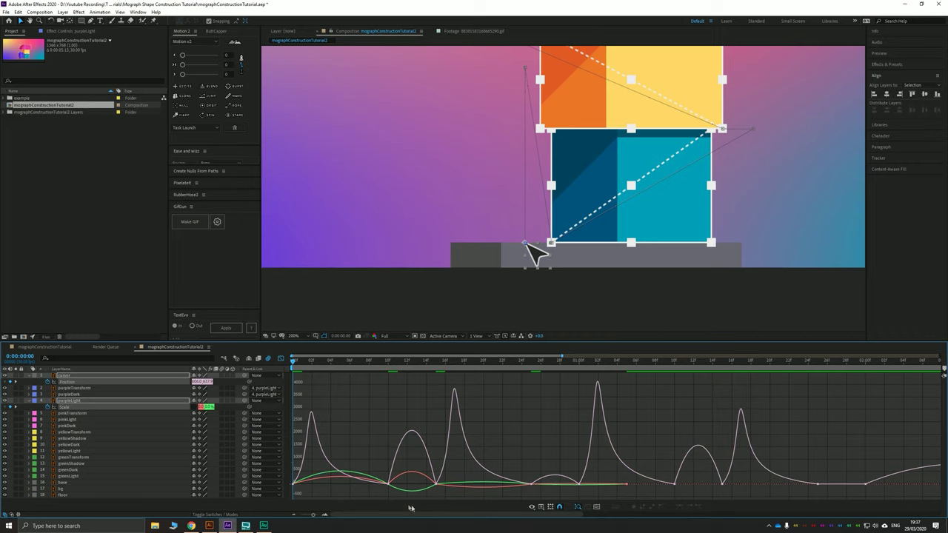
pyautogui.moveTo(394, 499); pyautogui.dragTo(334, 488)
pyautogui.moveTo(311, 360); pyautogui.dragTo(293, 370)
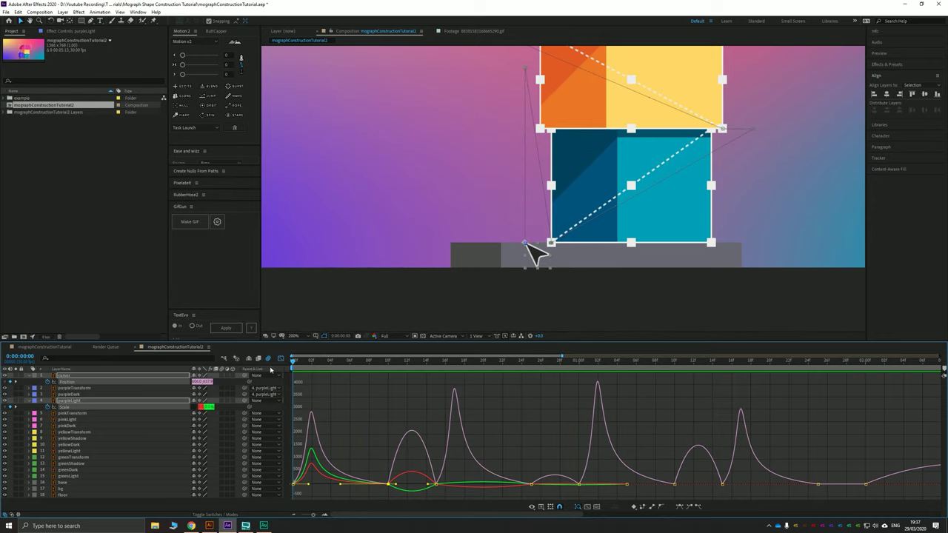
pyautogui.press('space')
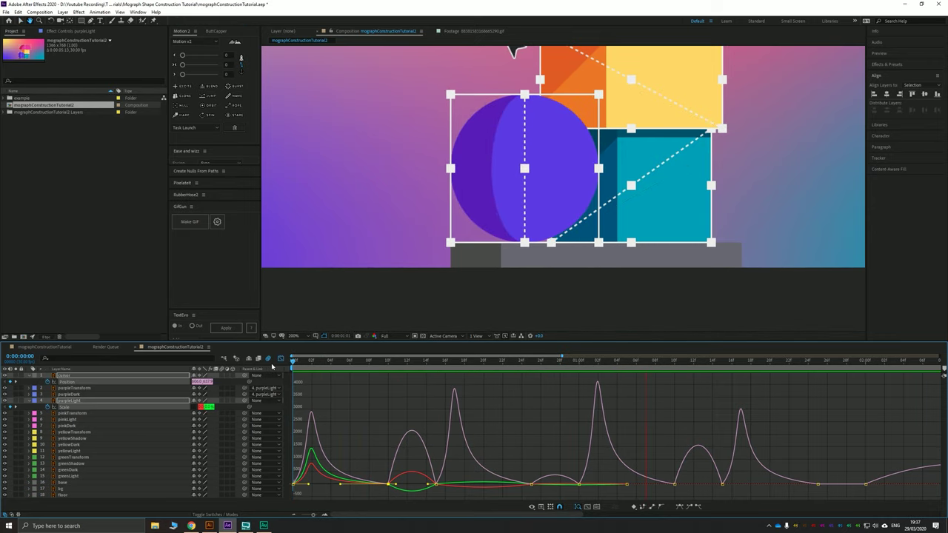
pyautogui.press('space')
# Lengthen the outgoing ease of purpleLight's Scale keyframe at 0:00:00:10 so its speed peaks just before 0:00:00:15, and preview the squash
pyautogui.moveTo(321, 364); pyautogui.dragTo(386, 374)
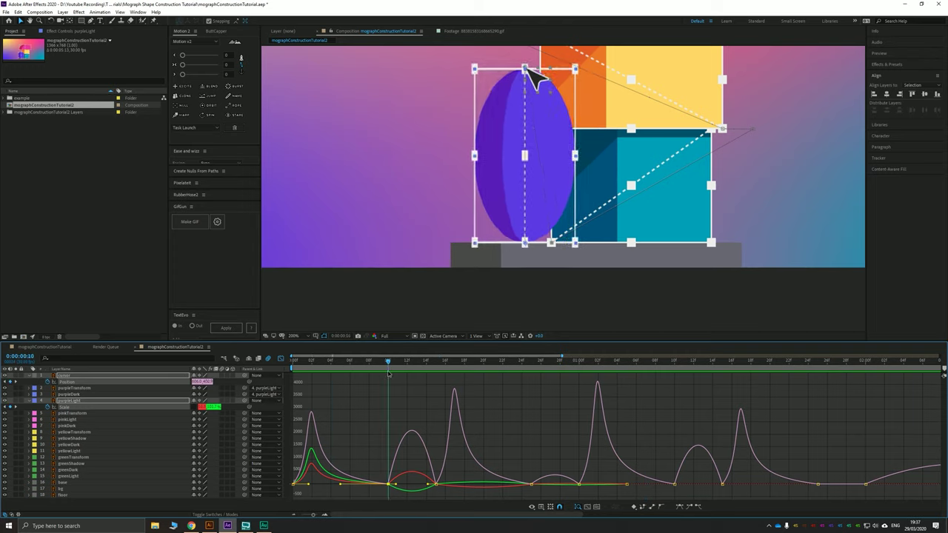
pyautogui.moveTo(392, 377); pyautogui.dragTo(445, 387)
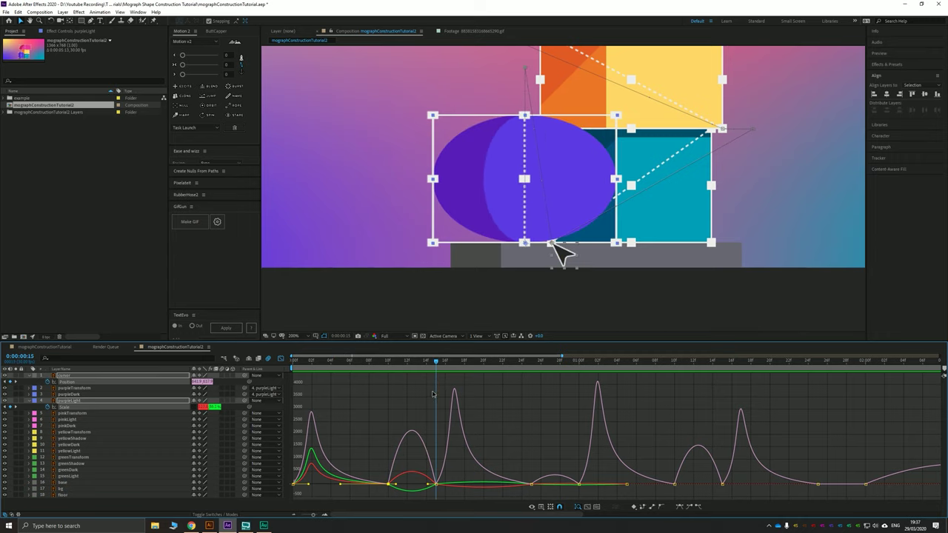
pyautogui.press('space')
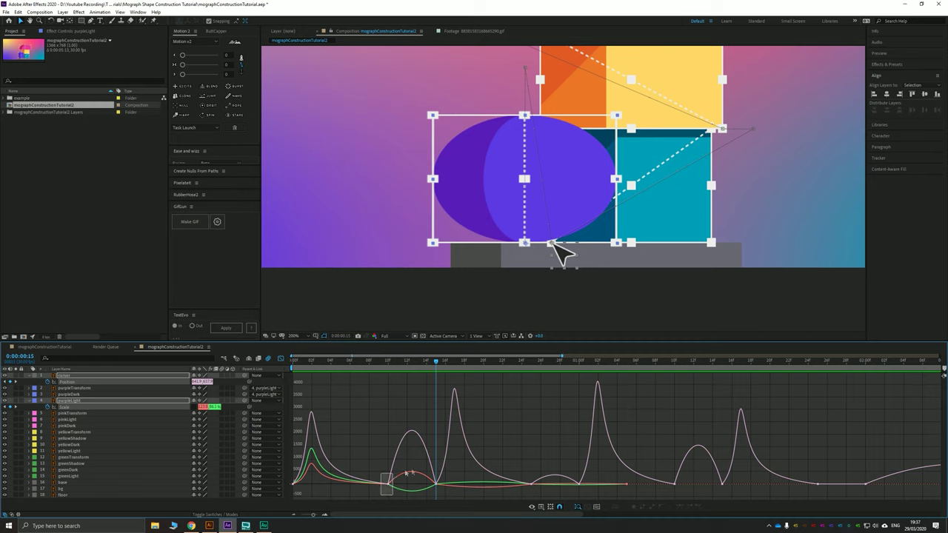
pyautogui.click(423, 413)
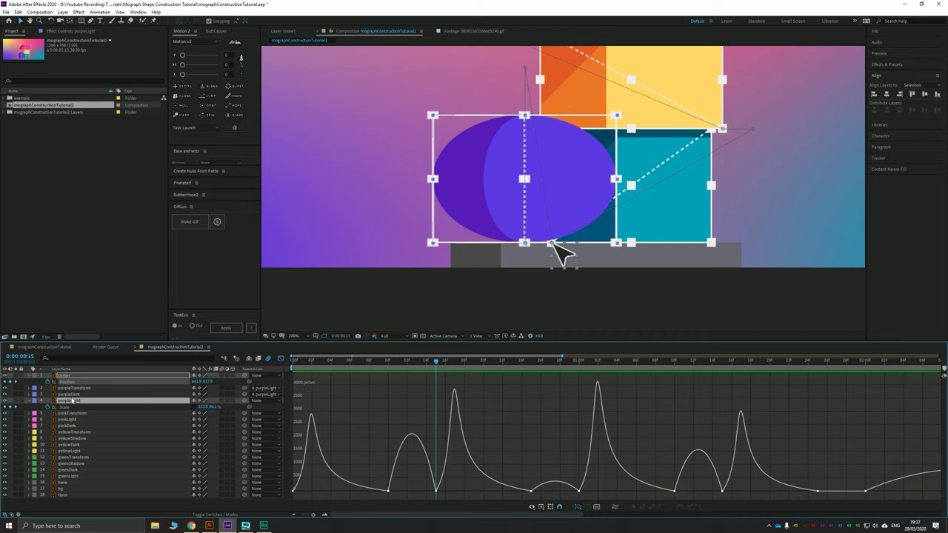
pyautogui.click(72, 409)
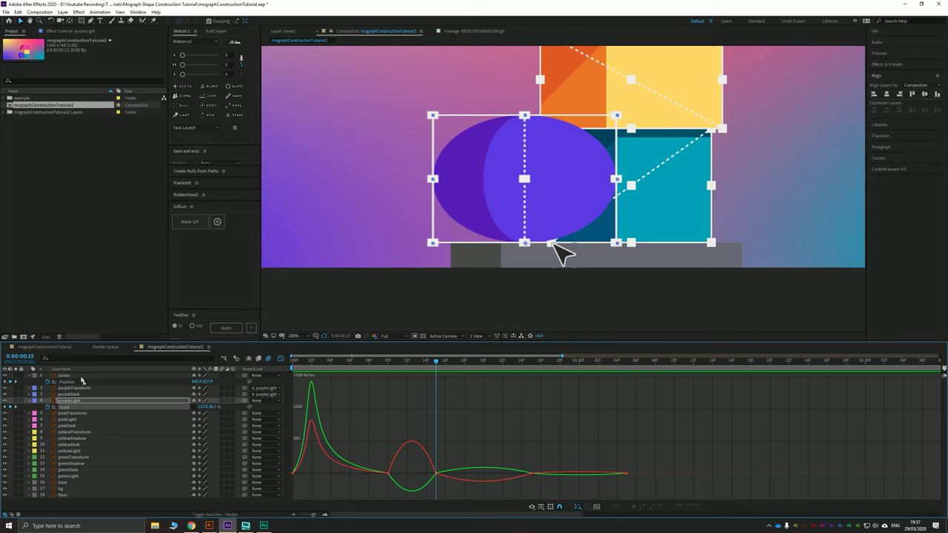
pyautogui.doubleClick(389, 474)
pyautogui.moveTo(396, 475); pyautogui.dragTo(420, 468)
pyautogui.press('space')
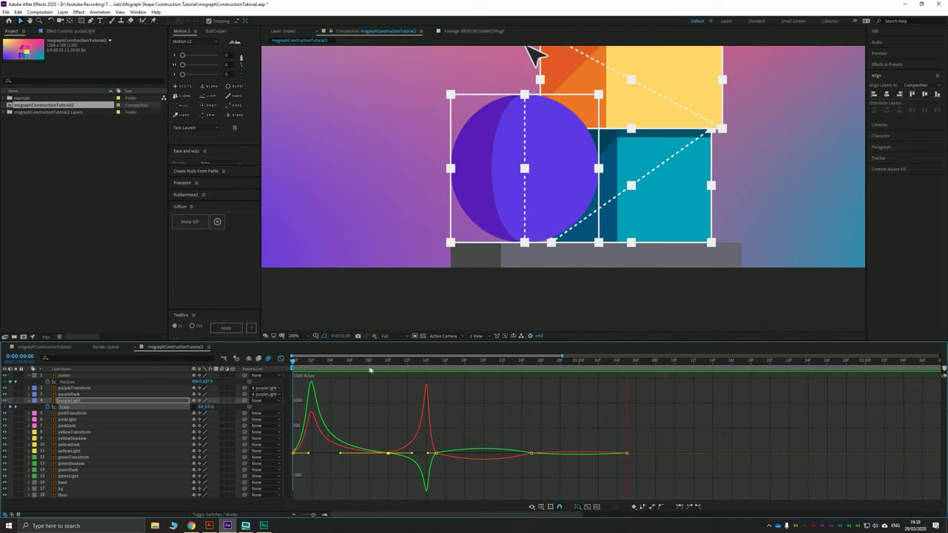
# Adjust the ease handles of purpleLight's Scale keyframe at 0:00:00:25, preview the motion and return to the keyframe view
pyautogui.moveTo(420, 369); pyautogui.dragTo(466, 381)
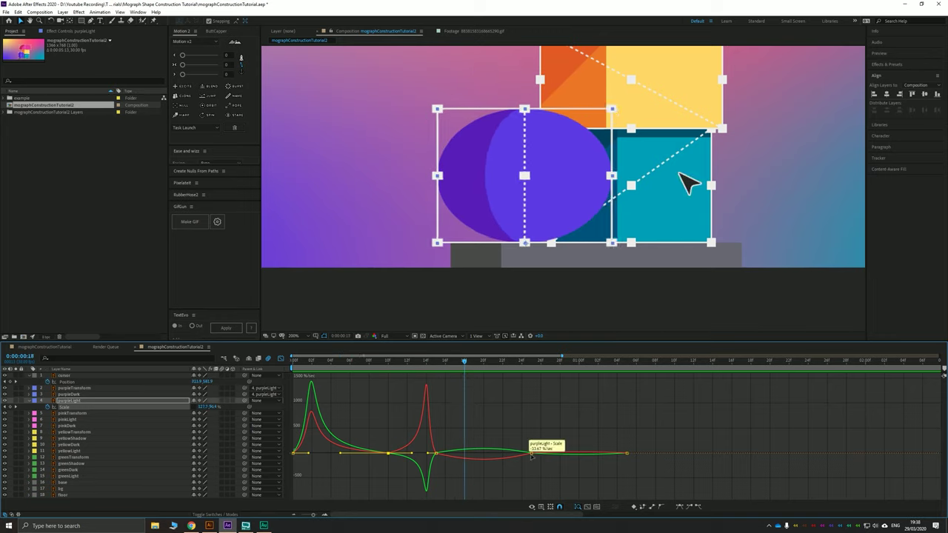
pyautogui.moveTo(541, 467); pyautogui.dragTo(509, 457)
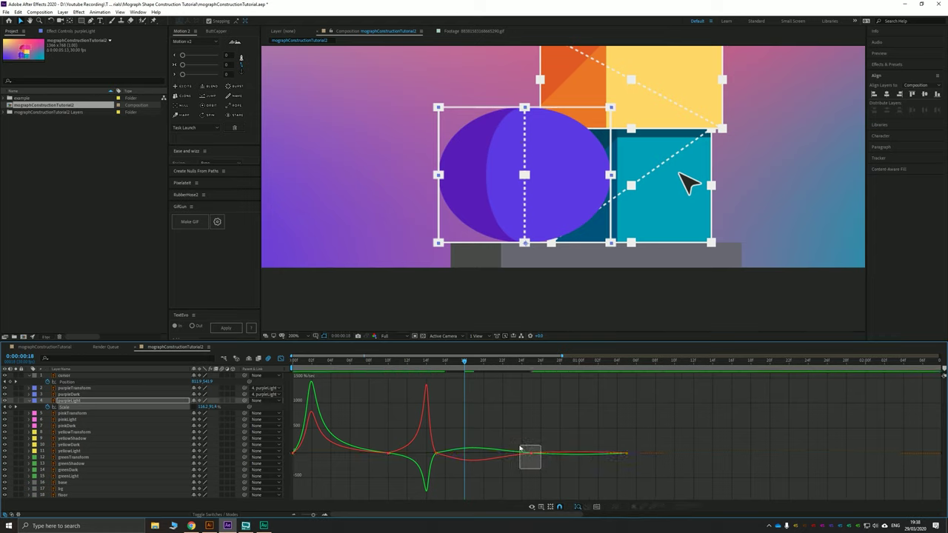
pyautogui.moveTo(548, 455); pyautogui.dragTo(552, 456)
pyautogui.press('space')
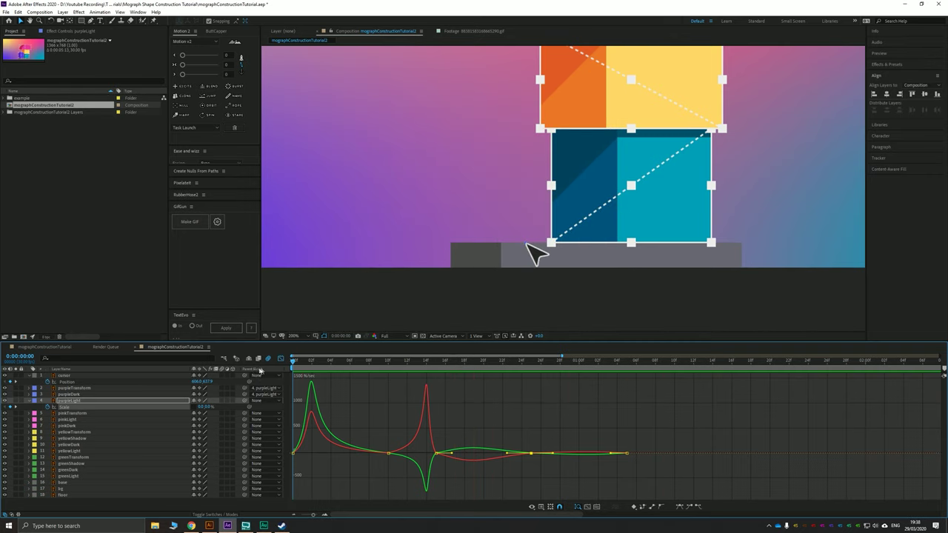
pyautogui.click(281, 359)
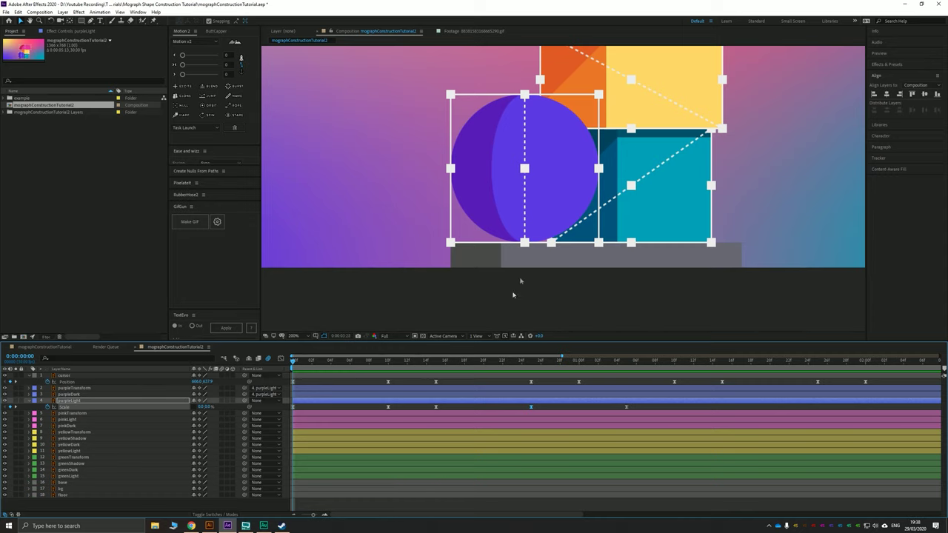
# Play back the composition from the start at a wider view to review the purple circle's timing against the cursor
pyautogui.scroll(-3, 711, 57)
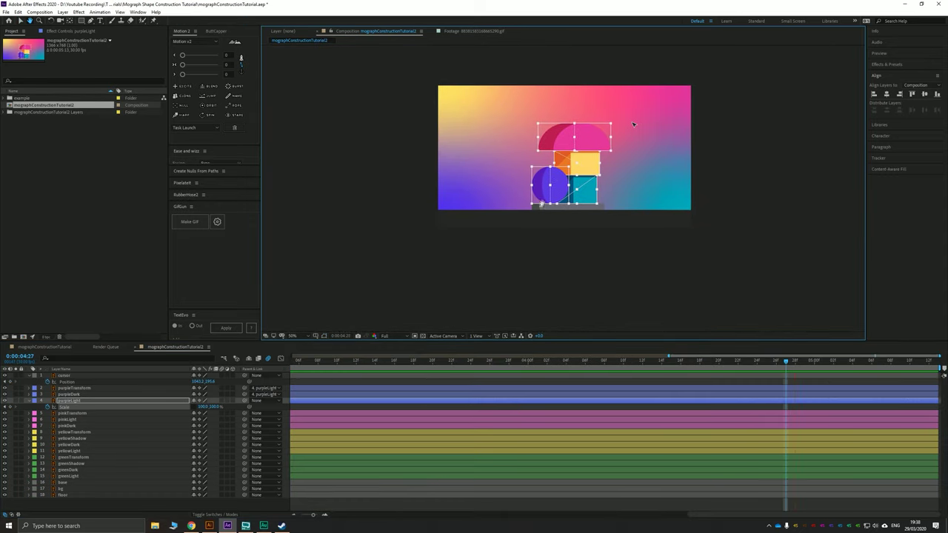
pyautogui.press('space')
pyautogui.moveTo(309, 361); pyautogui.dragTo(247, 366)
pyautogui.moveTo(312, 517); pyautogui.dragTo(301, 517)
pyautogui.moveTo(452, 365); pyautogui.dragTo(261, 365)
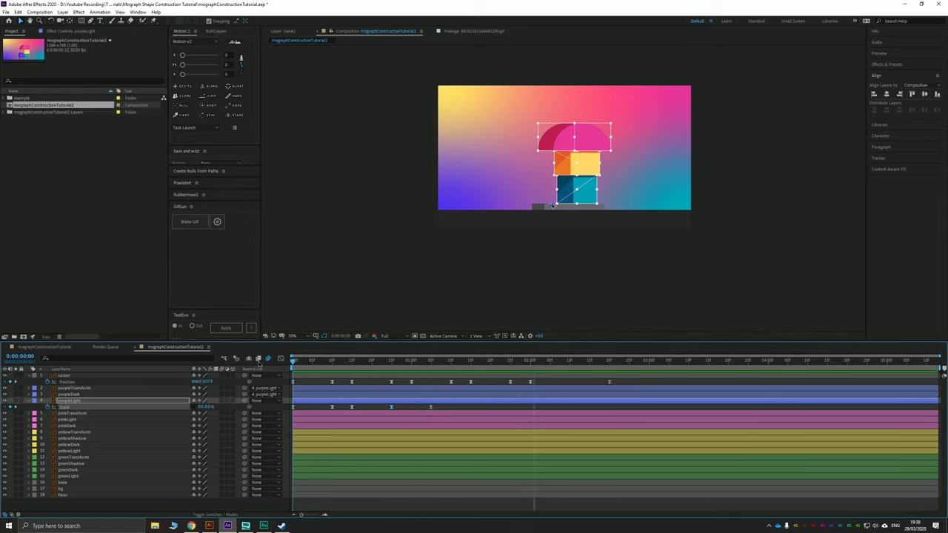
pyautogui.press('space')
pyautogui.moveTo(545, 147); pyautogui.dragTo(534, 176)
pyautogui.scroll(2, 539, 212)
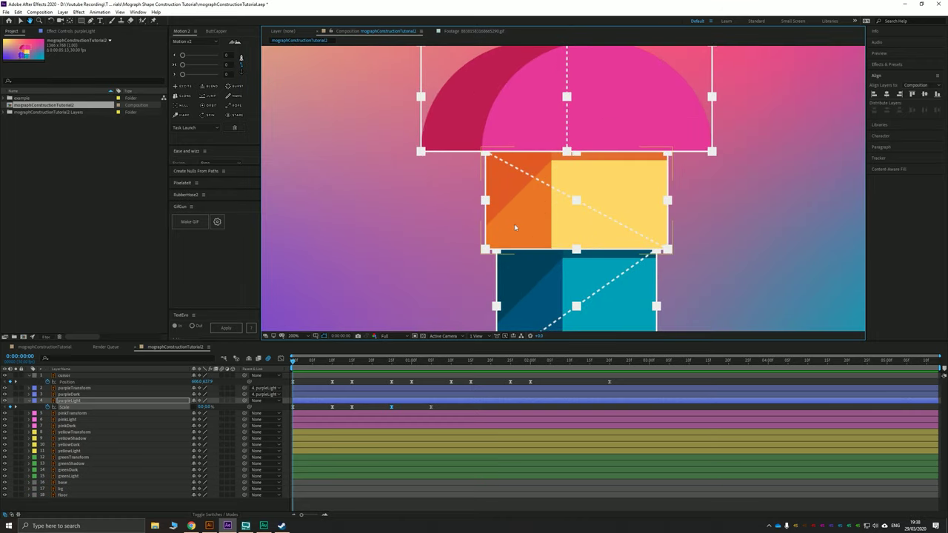
pyautogui.scroll(-1, 485, 228)
pyautogui.moveTo(472, 230); pyautogui.dragTo(500, 220)
pyautogui.press('space')
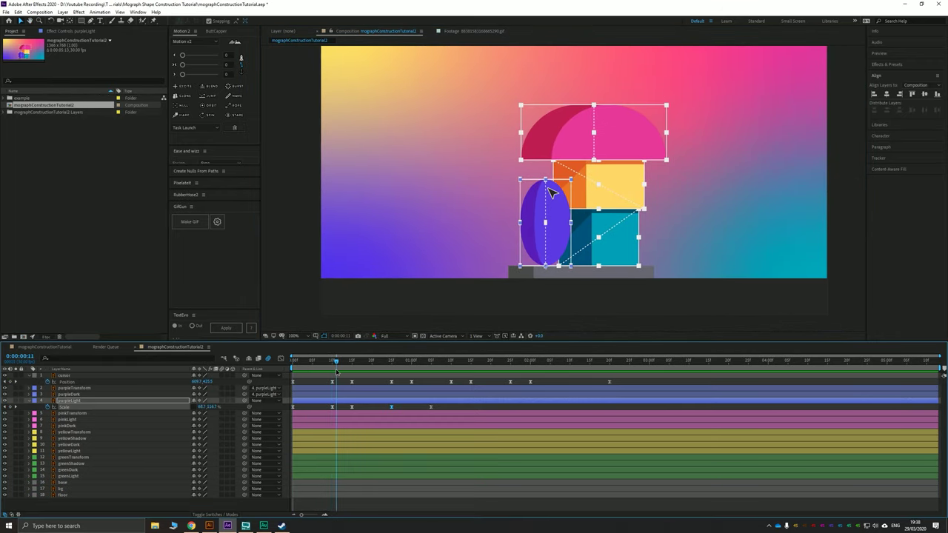
# Keyframe purpleTransform's Opacity at 100% at 0:00:00:10 and 0% at 0:00:00:15 so its bounding box fades out
pyautogui.moveTo(337, 372); pyautogui.dragTo(332, 371)
pyautogui.click(87, 388)
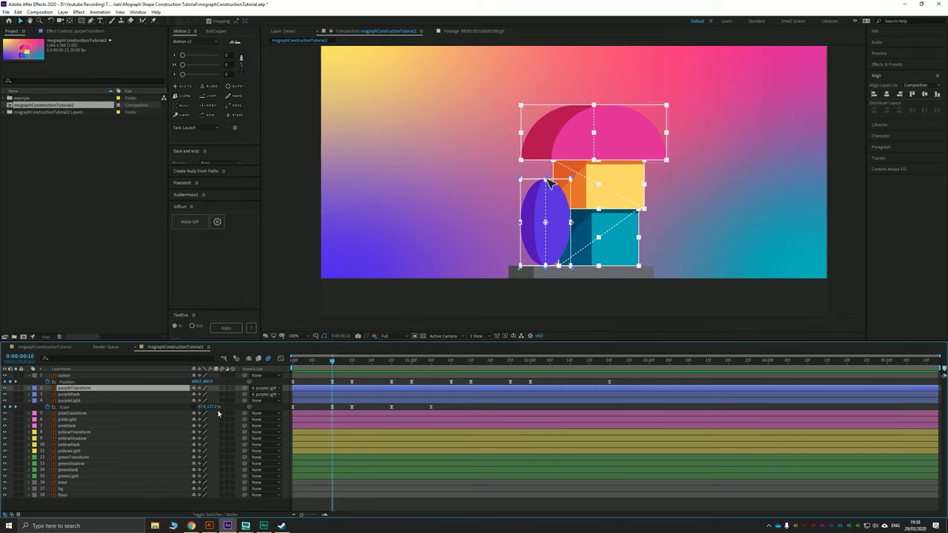
pyautogui.hotkey('shift', 't')
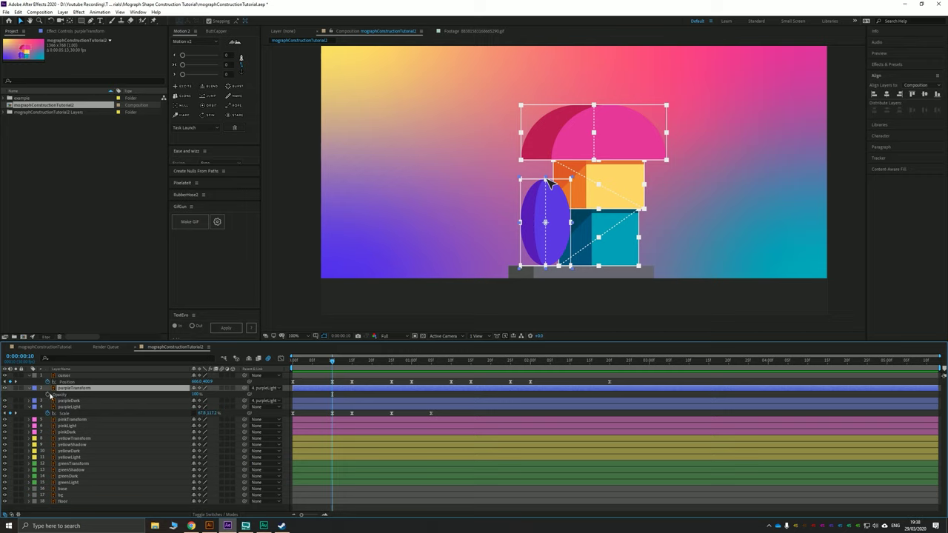
pyautogui.click(51, 395)
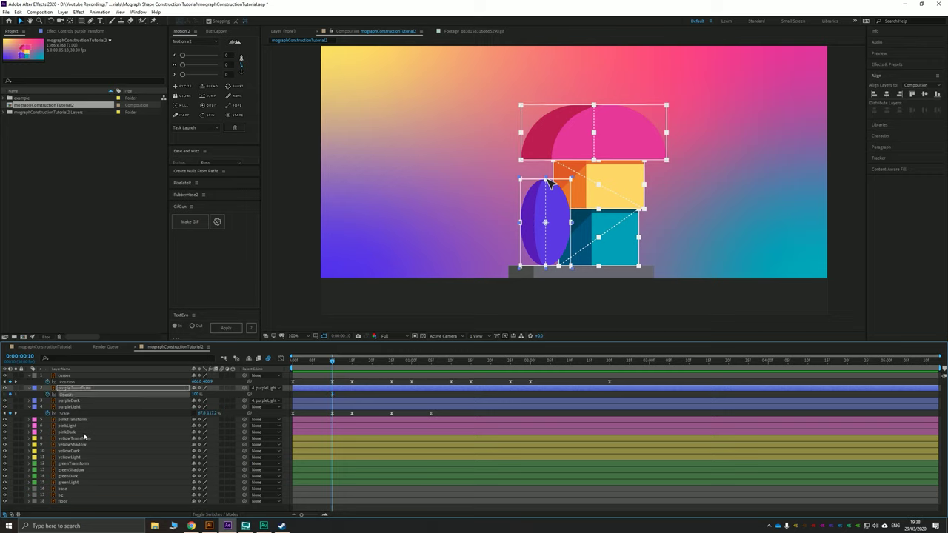
pyautogui.press('k')
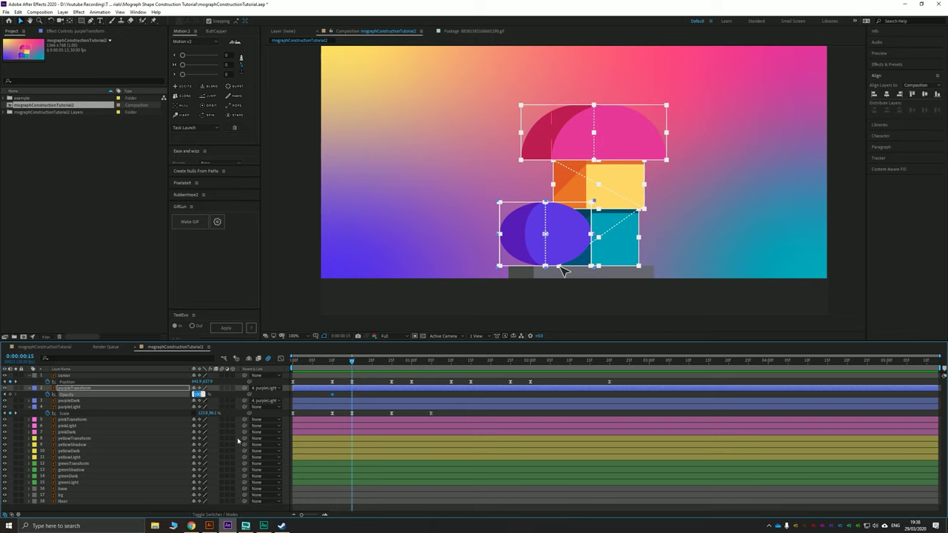
pyautogui.press('Return')
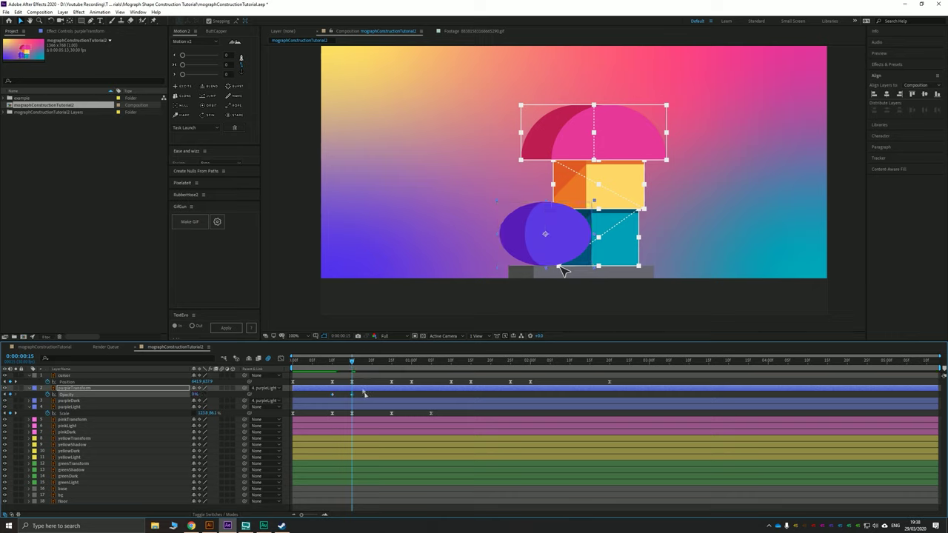
# Play back the composition from the start and scrub around 0:00:00:10 to review the bounding box fade
pyautogui.press('Home')
pyautogui.press('space')
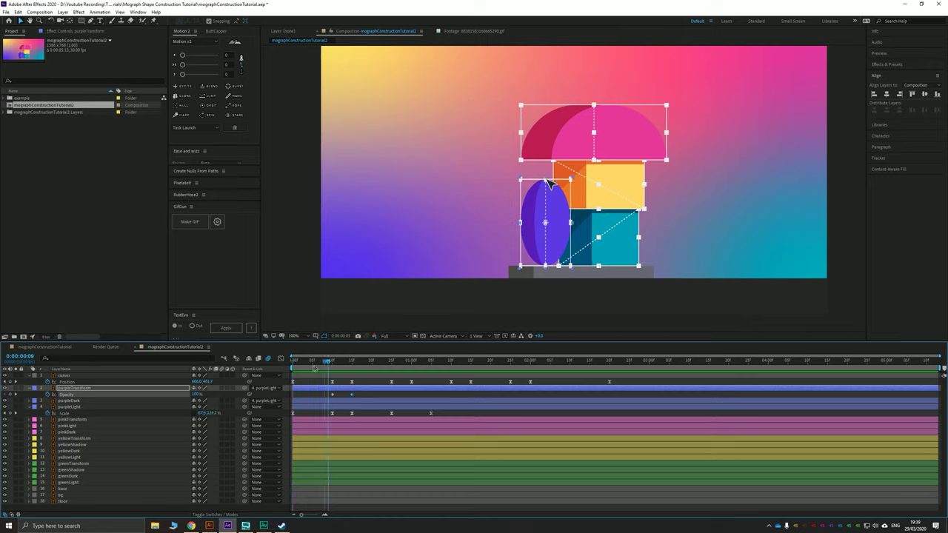
pyautogui.press('space')
pyautogui.click(339, 407)
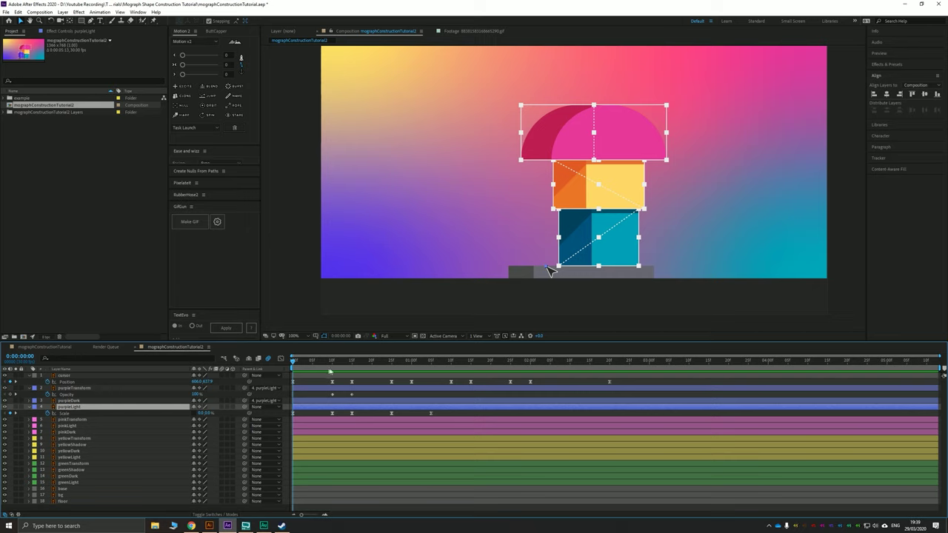
pyautogui.press('space')
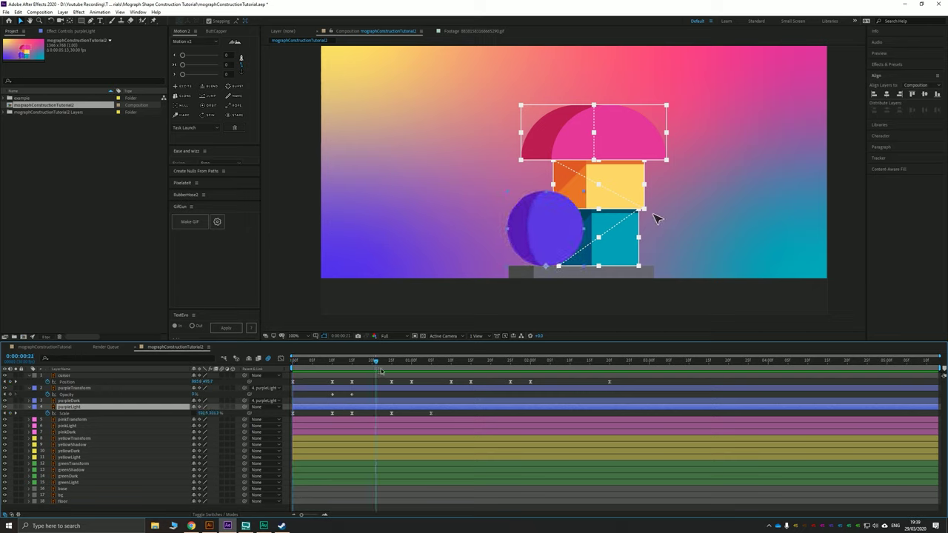
pyautogui.moveTo(333, 365); pyautogui.dragTo(344, 364)
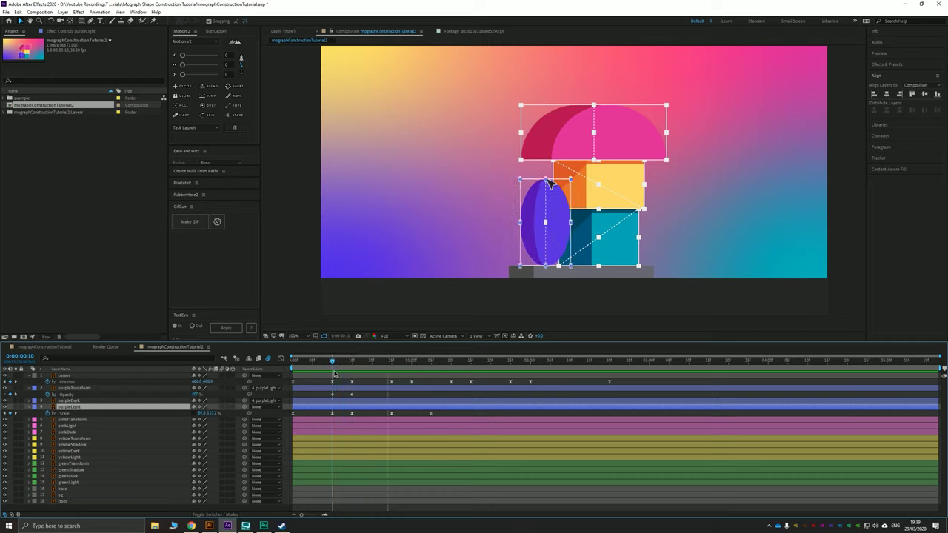
# Keyframe purpleLight's Position at 0:00:00:10, shift it 30 px to the right at 0:00:01:15, and preview the slide
pyautogui.click(318, 417)
pyautogui.click(74, 408)
pyautogui.hotkey('shift', 'p')
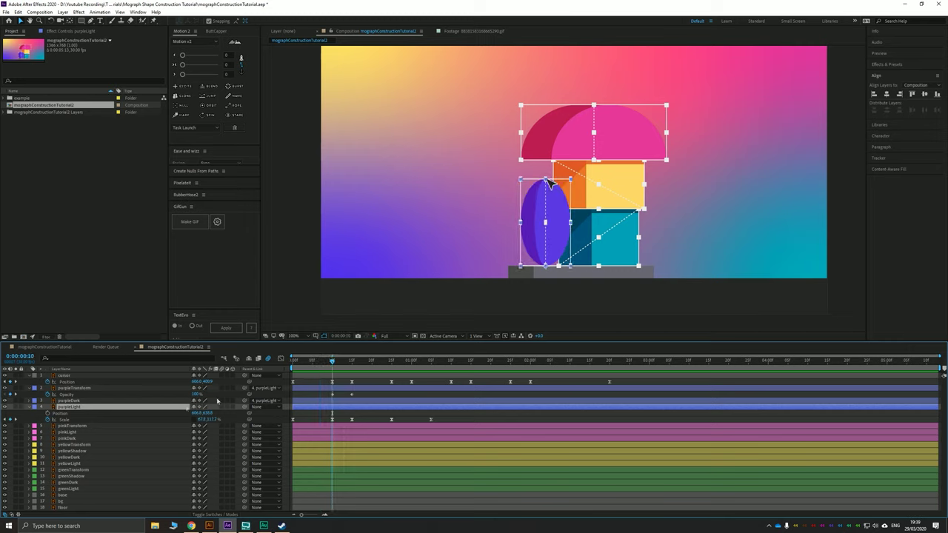
pyautogui.press('Return')
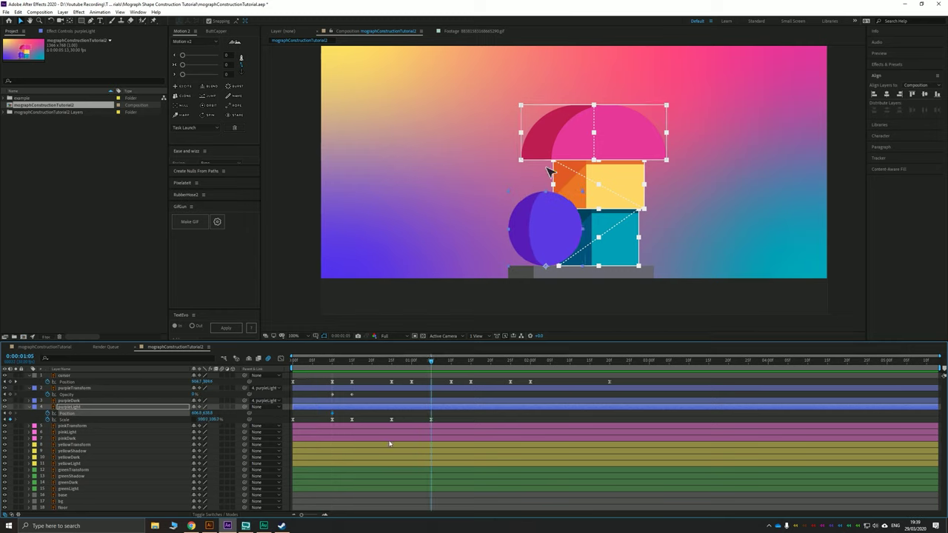
pyautogui.hotkey('shift', 'pagedown')
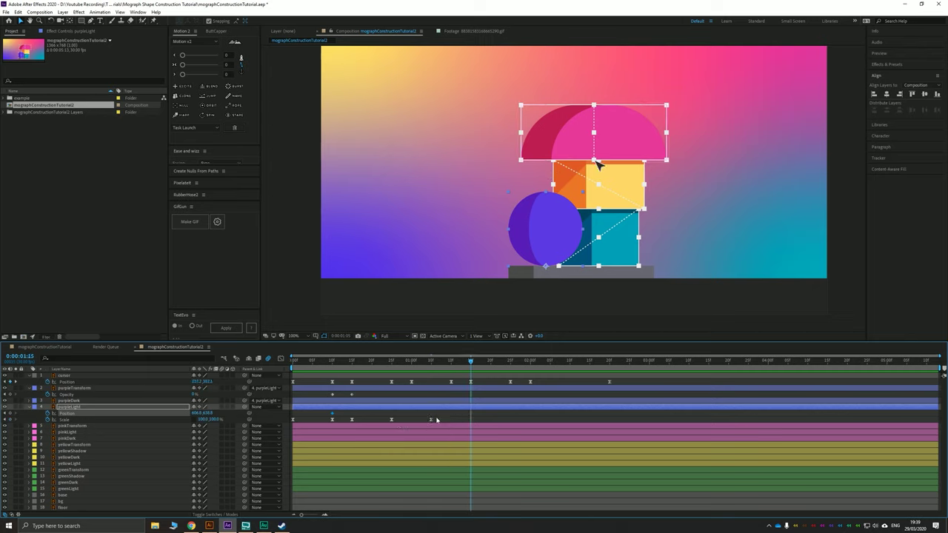
pyautogui.hotkey('shift', 'Right')
pyautogui.hotkey('shift', 'Right')
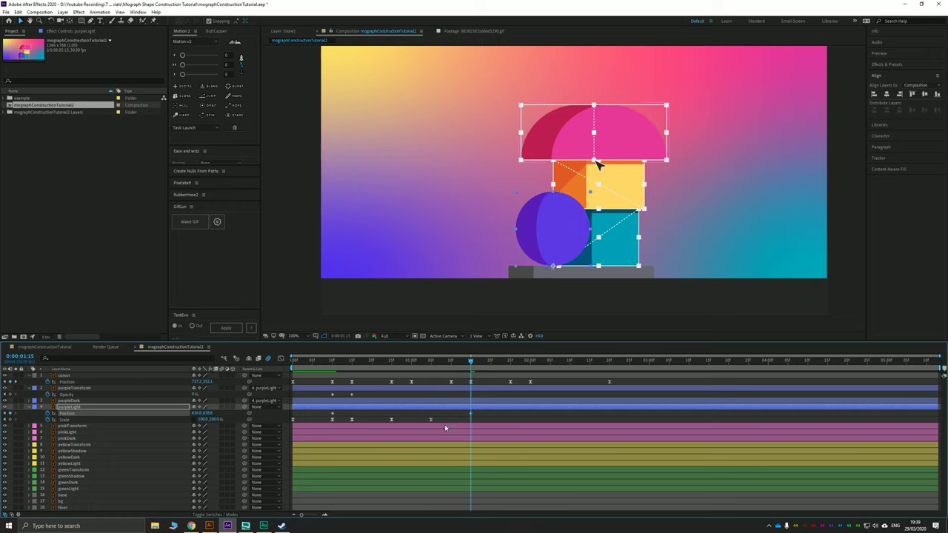
pyautogui.hotkey('shift', 'Right')
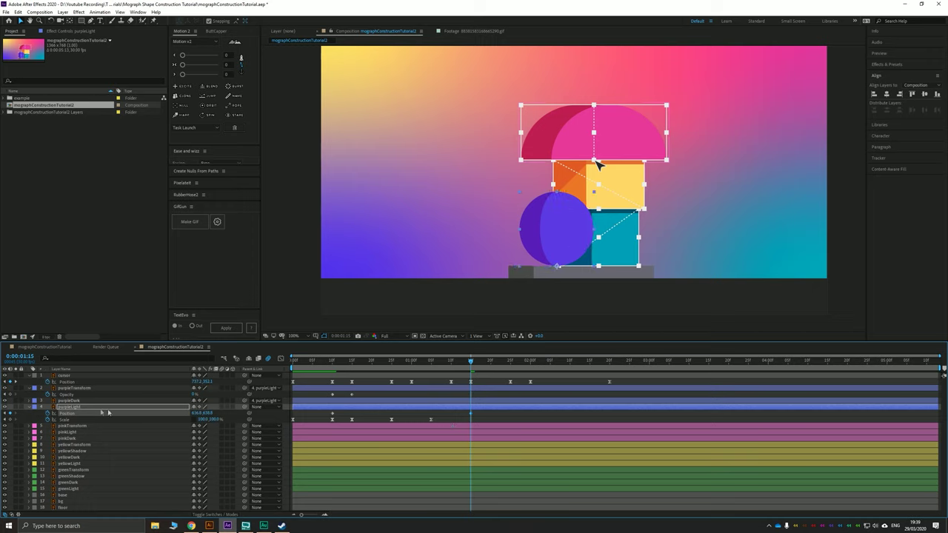
pyautogui.click(6, 416)
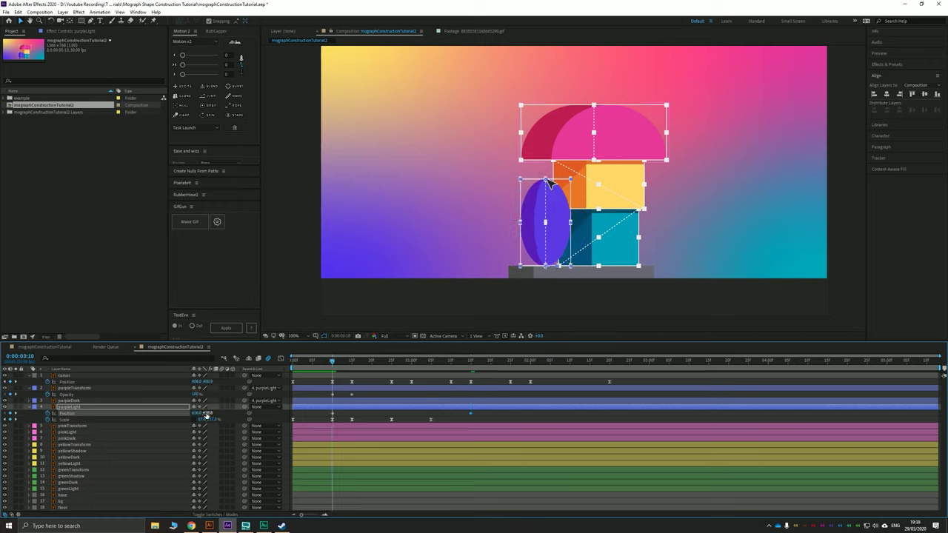
pyautogui.press('space')
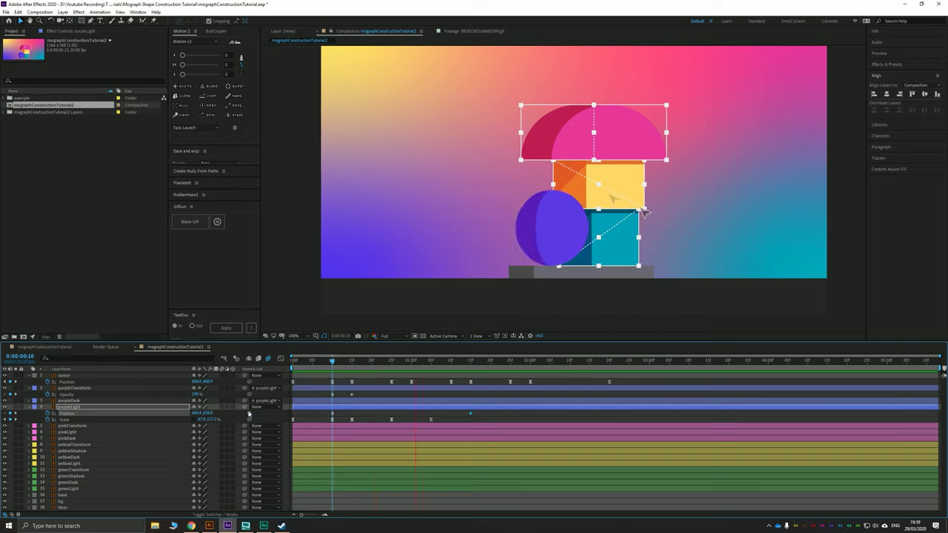
# Nudge purpleLight another 10 px to the right at 0:00:01:15, ease that Position keyframe, and preview from the start
pyautogui.click(477, 415)
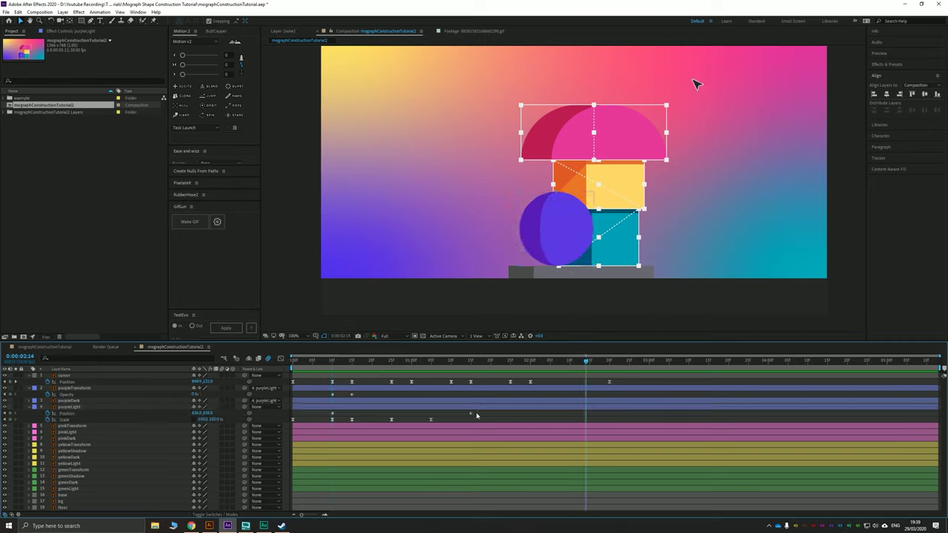
pyautogui.click(471, 361)
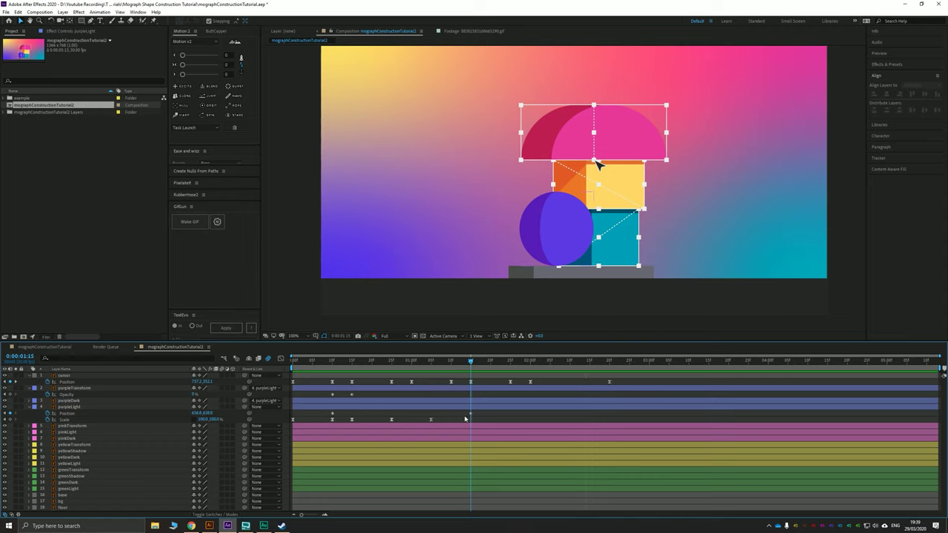
pyautogui.click(470, 415)
pyautogui.hotkey('shift', 'Right')
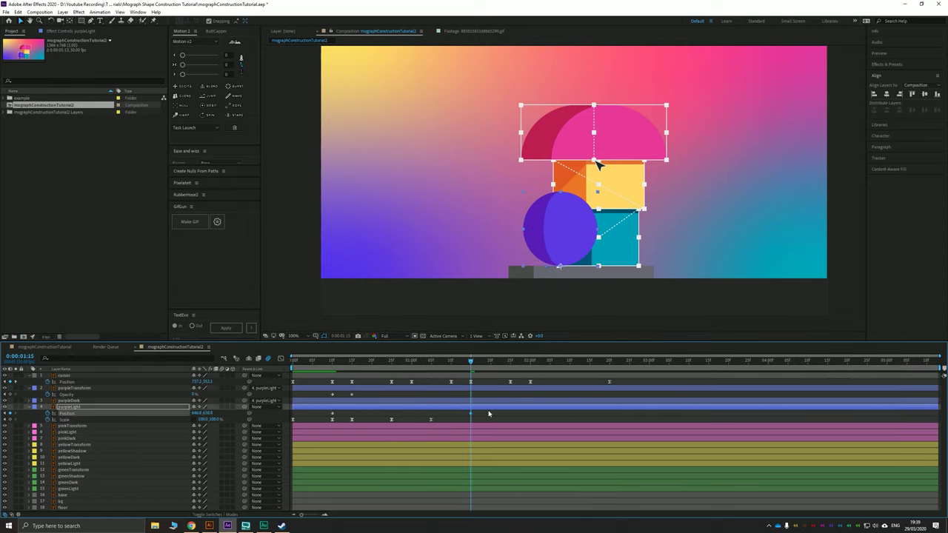
pyautogui.moveTo(465, 366); pyautogui.dragTo(423, 363)
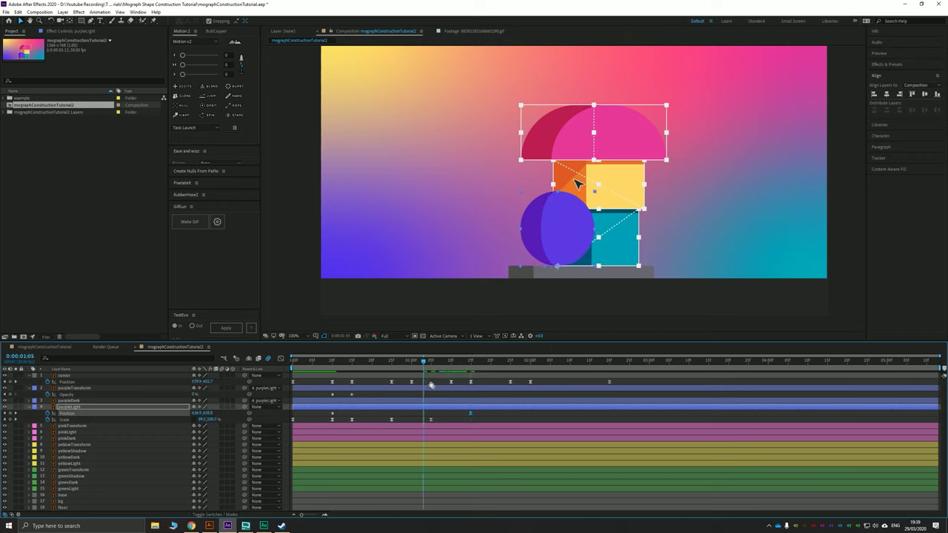
pyautogui.press('space')
pyautogui.moveTo(320, 365); pyautogui.dragTo(288, 368)
pyautogui.press('space')
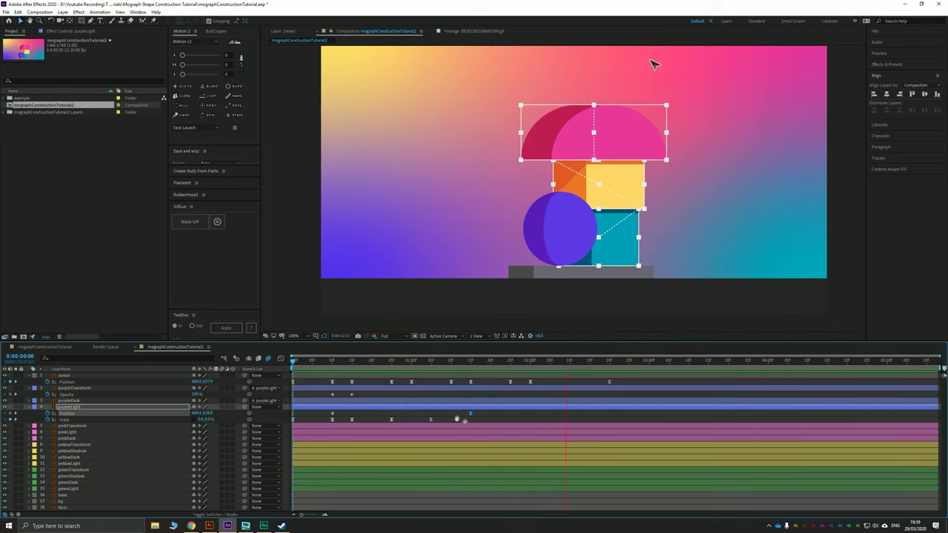
# Lengthen the incoming ease of purpleLight's Position keyframe at 0:00:01:15 for a sharp early speed peak, and preview it
pyautogui.moveTo(479, 411); pyautogui.dragTo(300, 416)
pyautogui.click(280, 359)
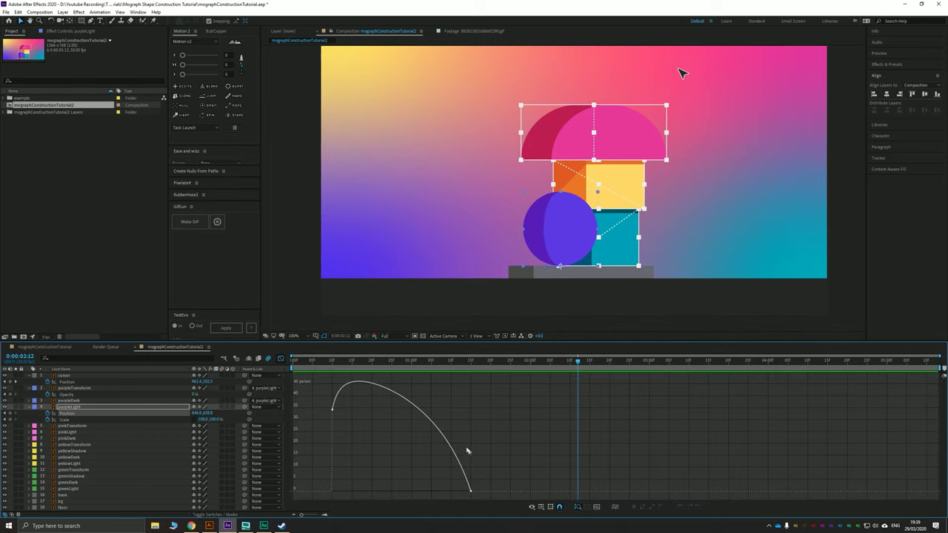
pyautogui.moveTo(490, 480); pyautogui.dragTo(400, 493)
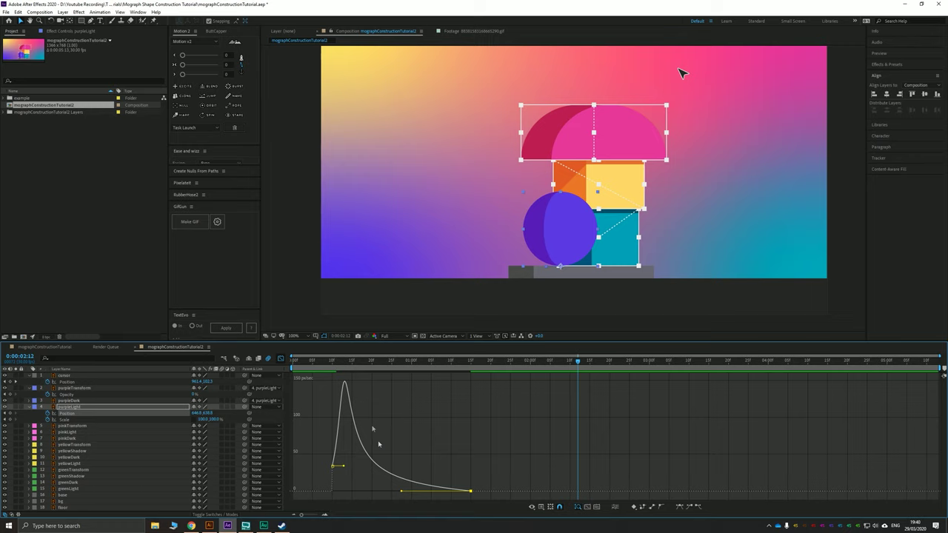
pyautogui.click(333, 363)
pyautogui.press('space')
pyautogui.press('space')
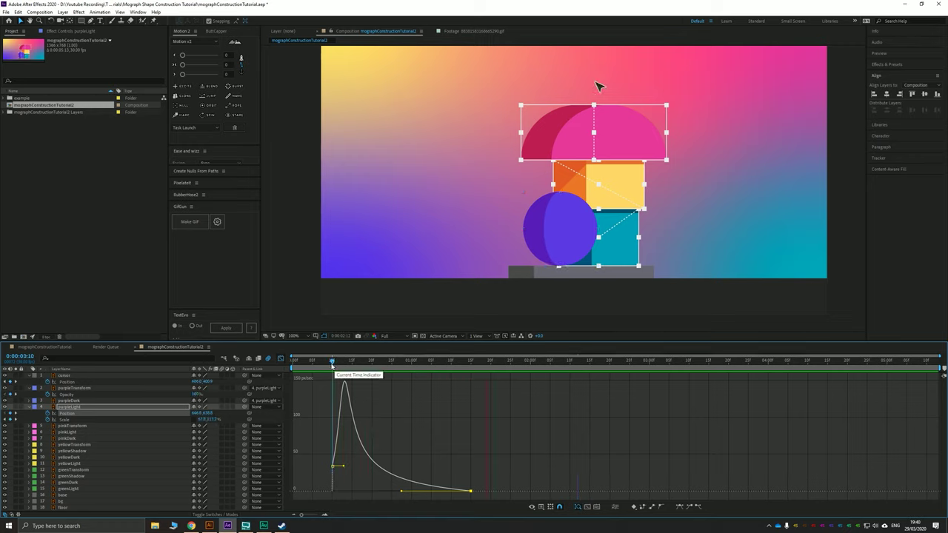
# Shorten the incoming ease of purpleLight's last Position keyframe for a gentler slowdown, return to the keyframe view and preview
pyautogui.moveTo(426, 494); pyautogui.dragTo(435, 492)
pyautogui.click(333, 362)
pyautogui.press('space')
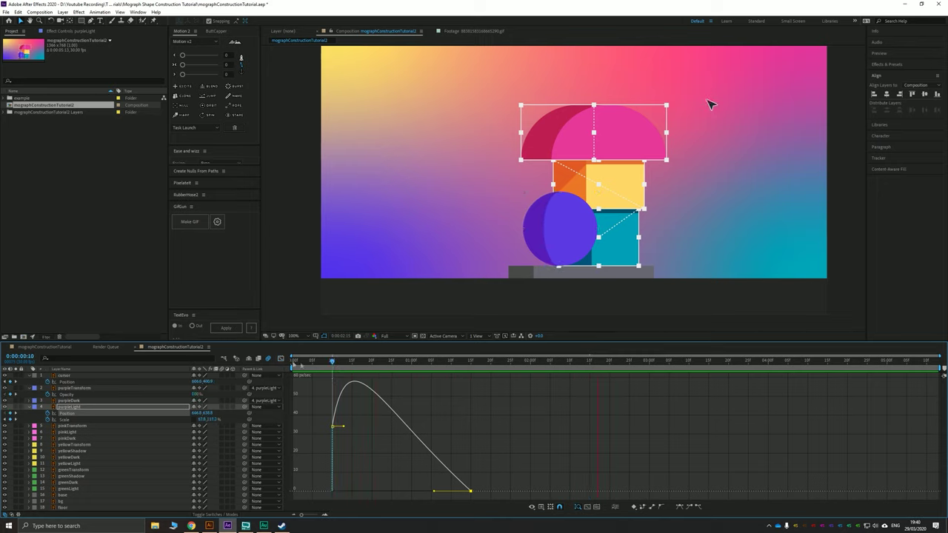
pyautogui.hotkey('shift', 'F3')
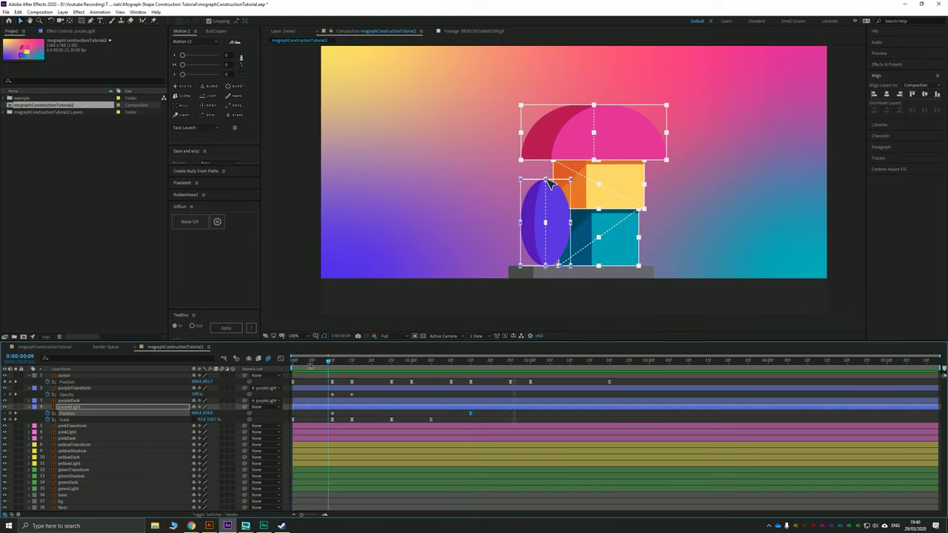
pyautogui.press('space')
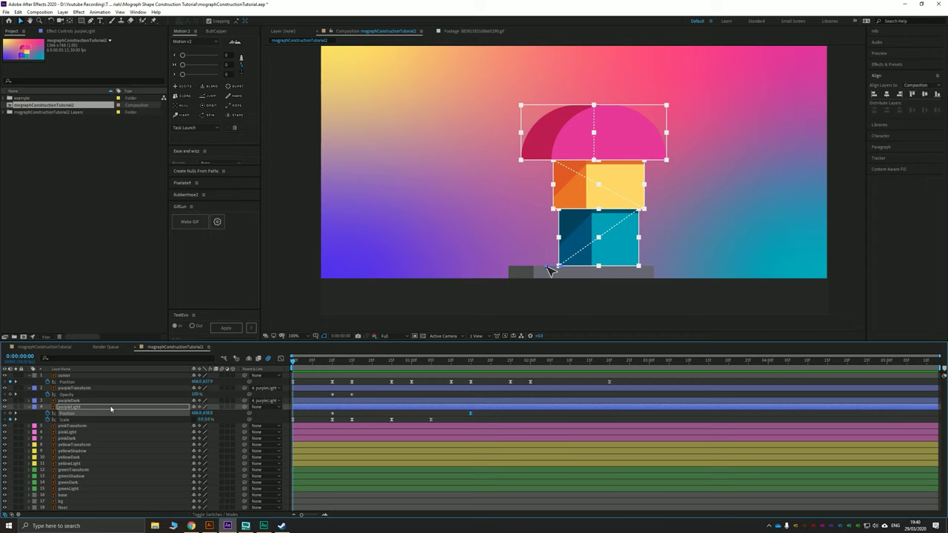
# Trim the end of the purpleTransform layer to 0:00:00:15
pyautogui.moveTo(305, 368); pyautogui.dragTo(354, 374)
pyautogui.click(68, 388)
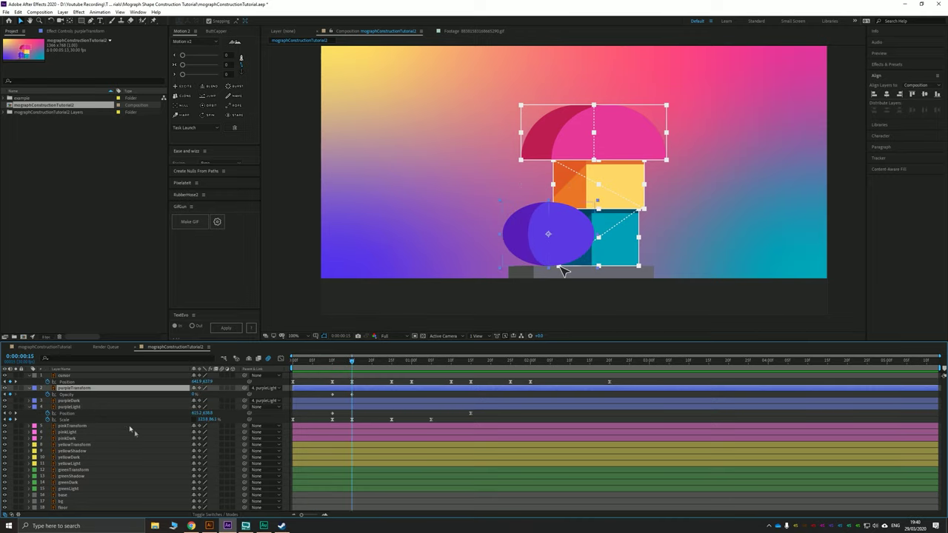
pyautogui.hotkey('alt', ']')
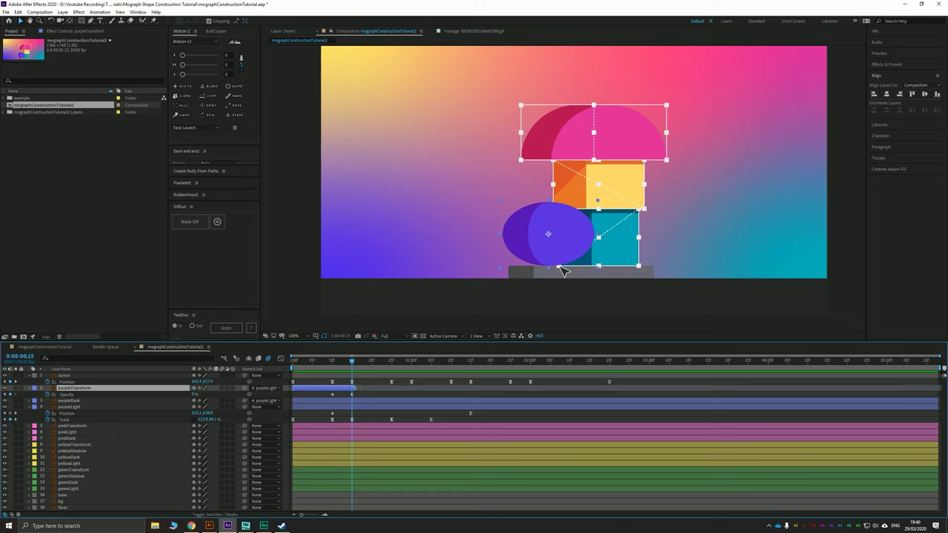
# Collapse the keyframed properties of the three purple layers and preview the purple circle's animation
pyautogui.moveTo(352, 363); pyautogui.dragTo(470, 377)
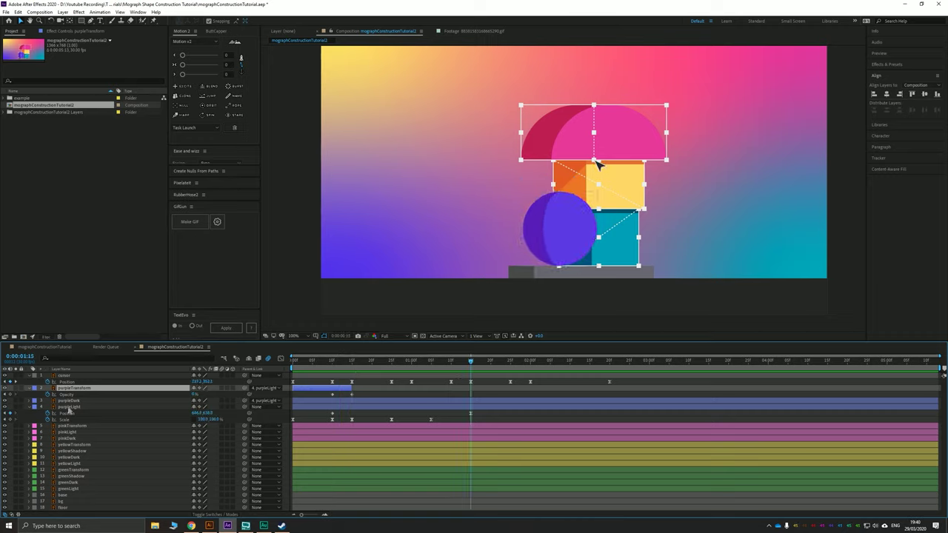
pyautogui.click(69, 408)
pyautogui.keyDown('shift'); pyautogui.click(74, 390); pyautogui.keyUp('shift')
pyautogui.press('u')
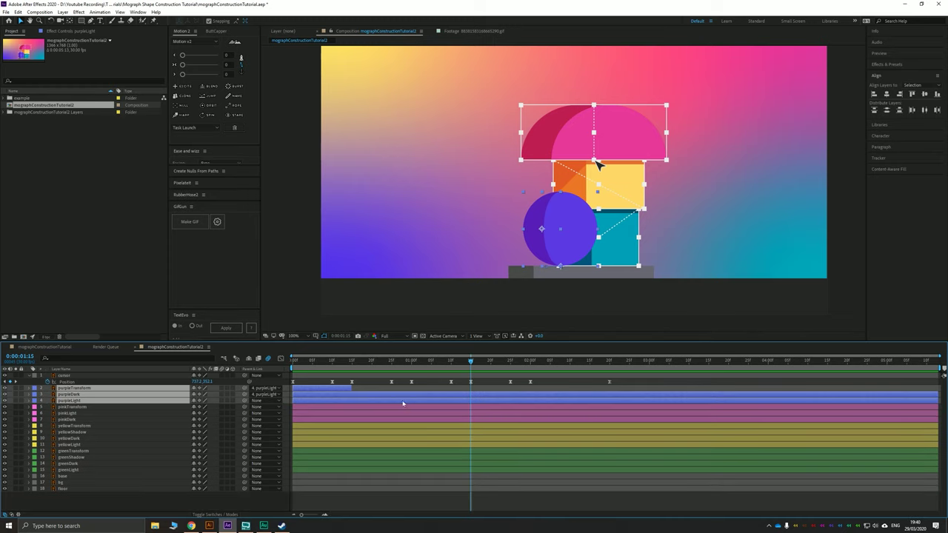
pyautogui.press('space')
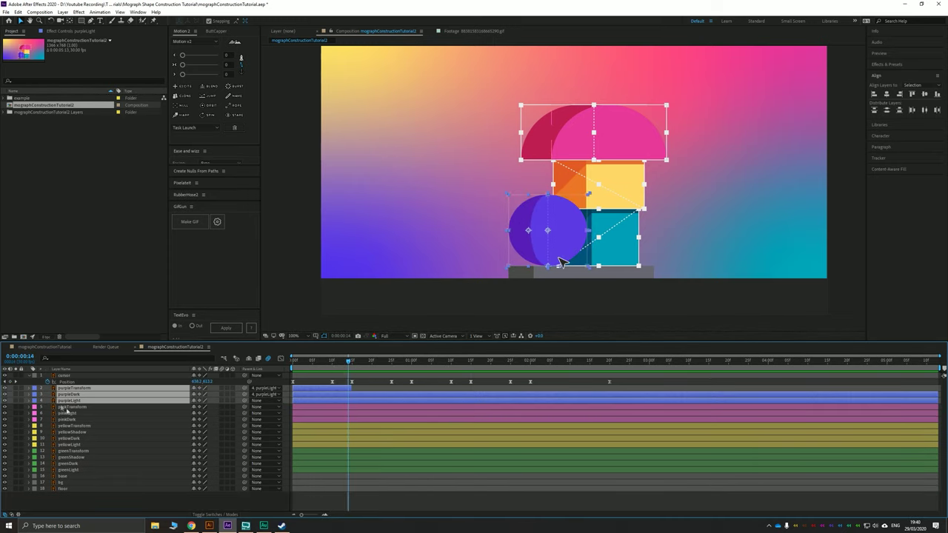
# Hide the three purple layers and scrub the opening frames up to 0:00:00:15 to examine the cursor's movement alone
pyautogui.moveTo(5, 394); pyautogui.dragTo(5, 388)
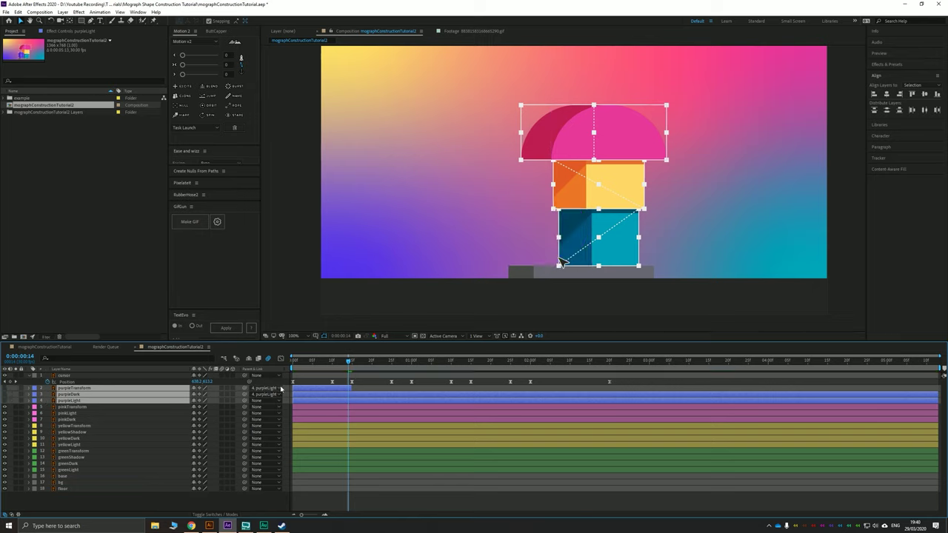
pyautogui.moveTo(306, 364); pyautogui.dragTo(350, 369)
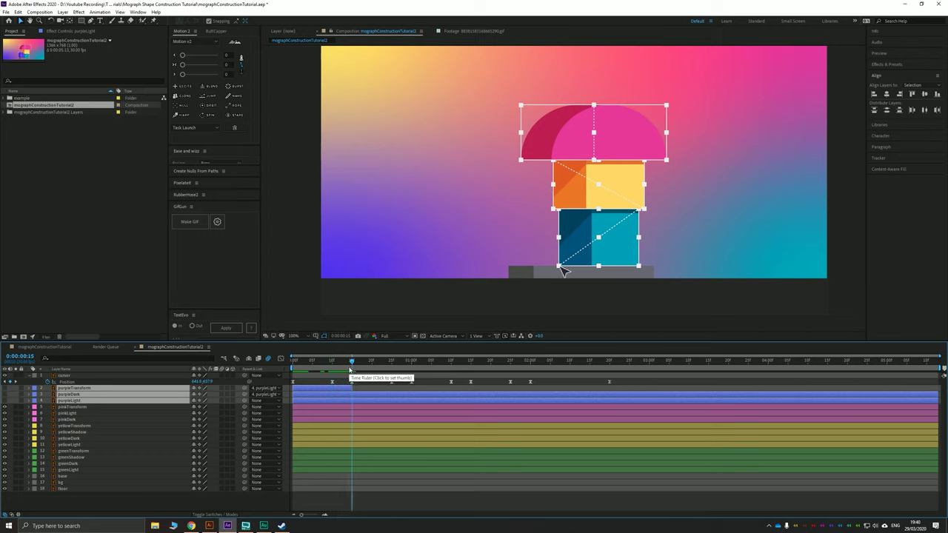
pyautogui.moveTo(307, 364); pyautogui.dragTo(329, 367)
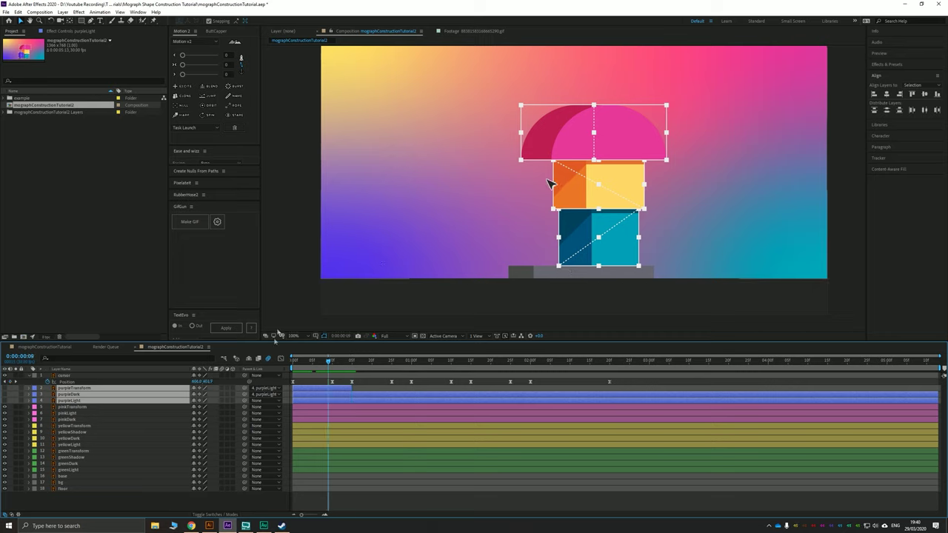
# Trim the start of the four green layers to 0:00:00:15, where the cursor reaches the green block's lower-left corner
pyautogui.moveTo(308, 365); pyautogui.dragTo(384, 366)
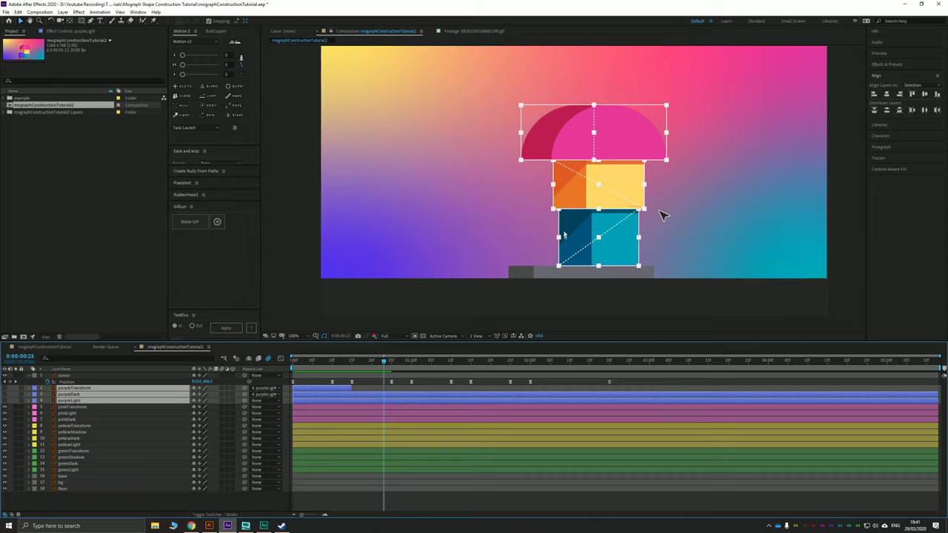
pyautogui.moveTo(349, 362); pyautogui.dragTo(352, 362)
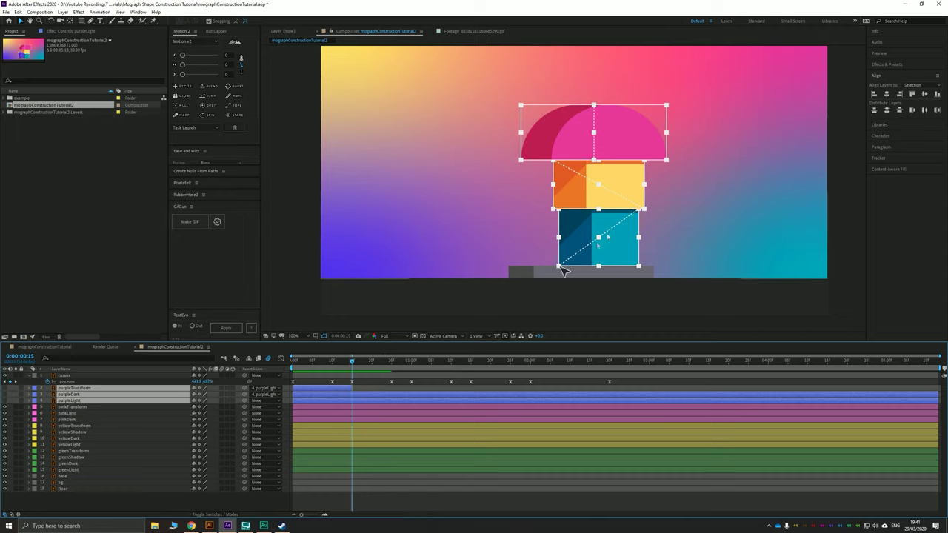
pyautogui.click(73, 470)
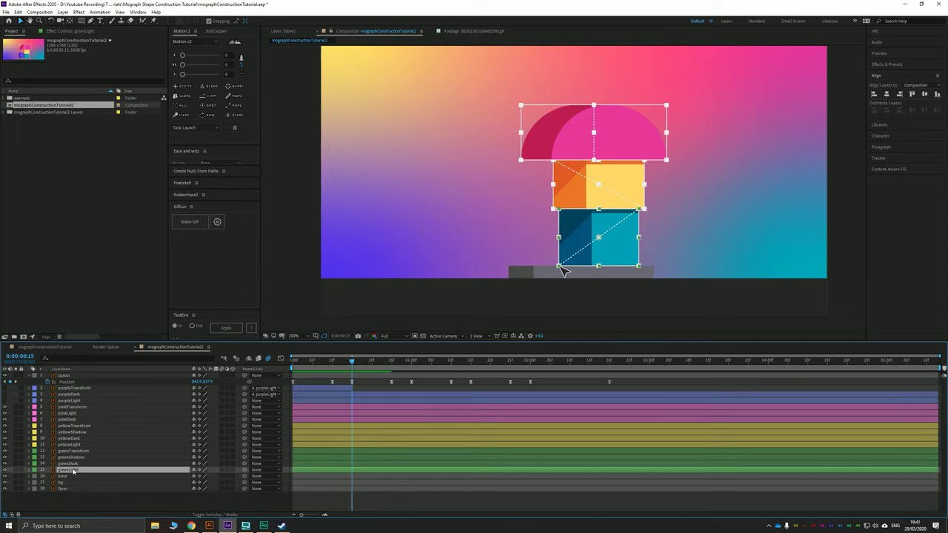
pyautogui.keyDown('shift'); pyautogui.click(78, 452); pyautogui.keyUp('shift')
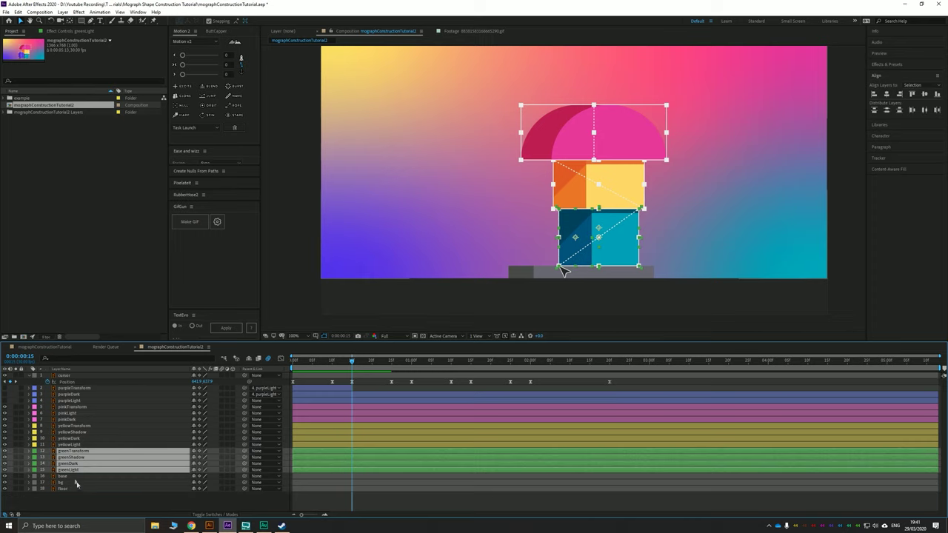
pyautogui.hotkey('alt', '[')
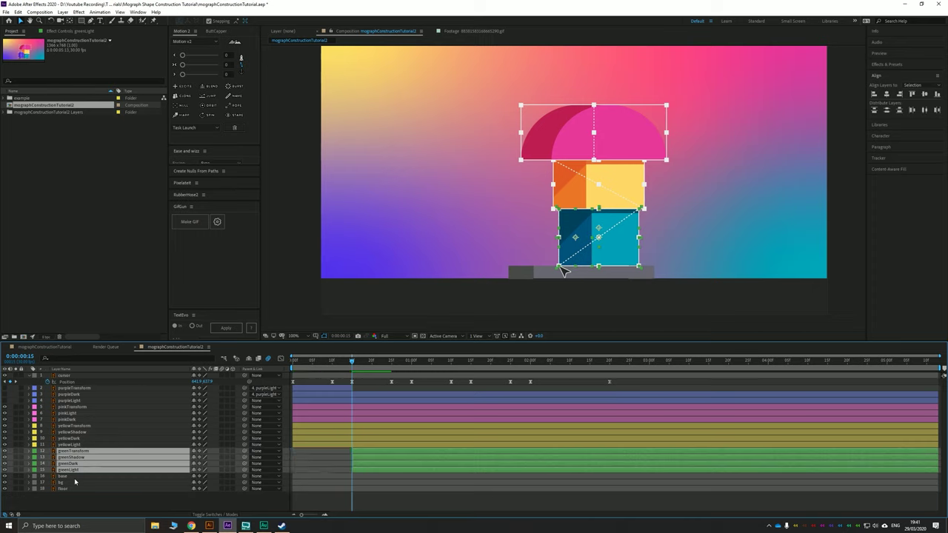
pyautogui.hotkey('ctrl', 'shift', 'a')
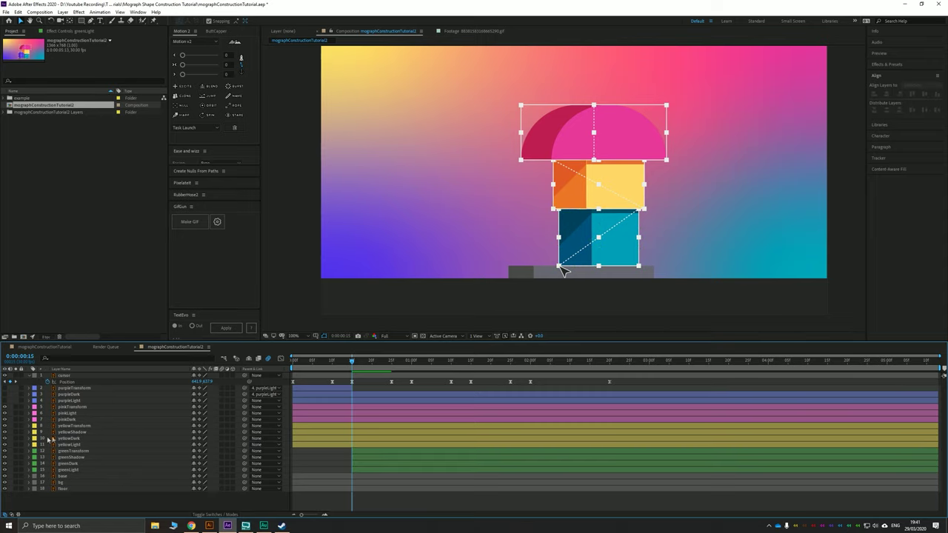
# Parent the greenDark and greenShadow layers to greenLight
pyautogui.click(71, 465)
pyautogui.moveTo(245, 464); pyautogui.dragTo(73, 470)
pyautogui.click(75, 458)
pyautogui.moveTo(245, 457); pyautogui.dragTo(70, 470)
# Move greenLight's anchor point to its lower-left corner and add a Scale keyframe with unlinked proportions at 0:00:00:15
pyautogui.click(78, 471)
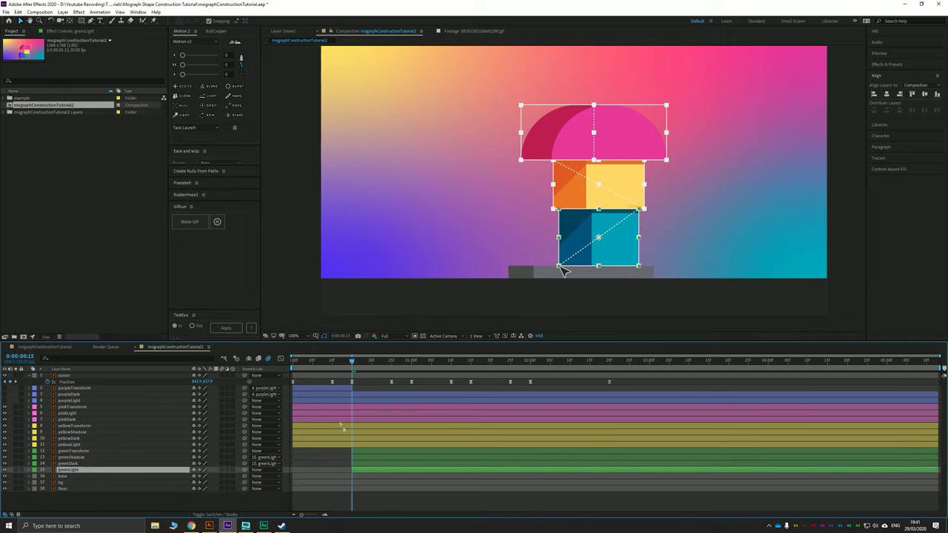
pyautogui.click(70, 23)
pyautogui.moveTo(600, 239); pyautogui.dragTo(559, 268)
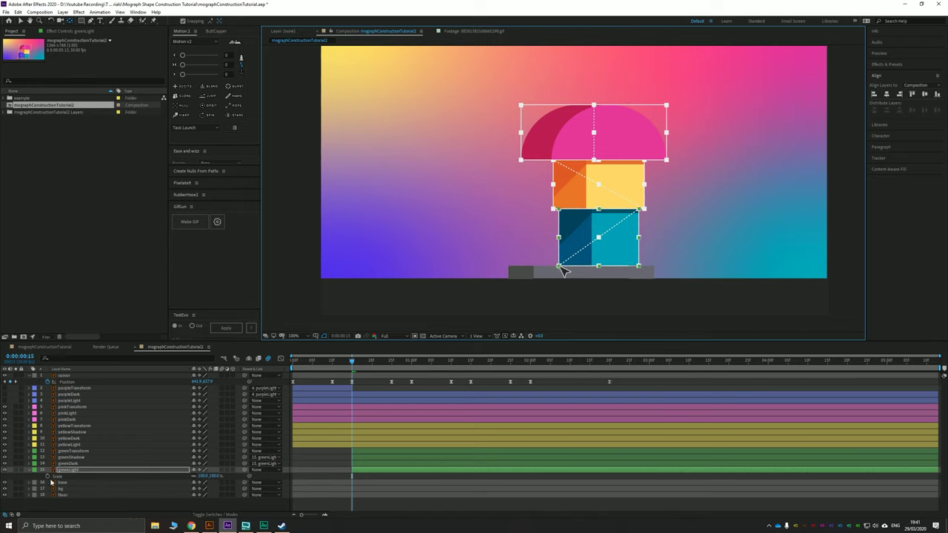
pyautogui.press('s')
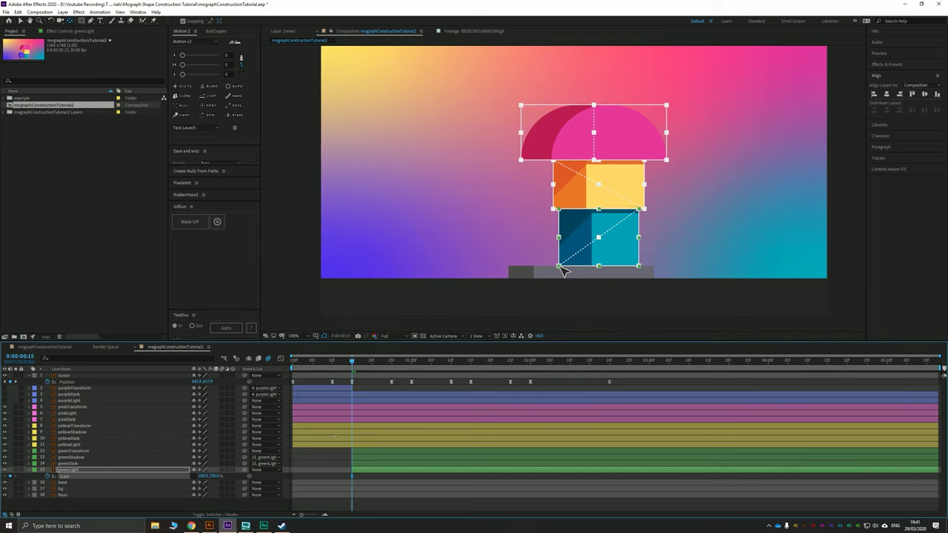
# Try to stretch greenLight out to the cursor tip at 0:00:00:25, and undo the stretch
pyautogui.click(392, 363)
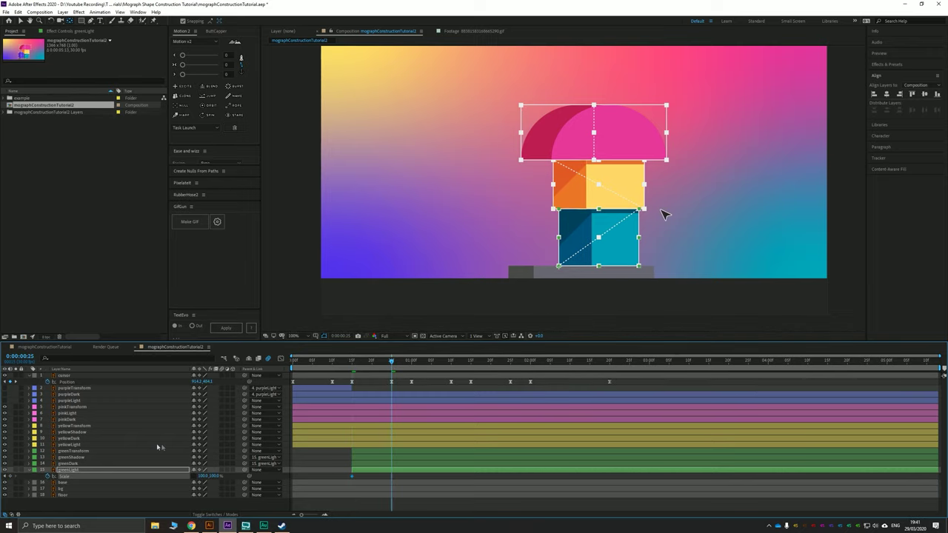
pyautogui.press('.')
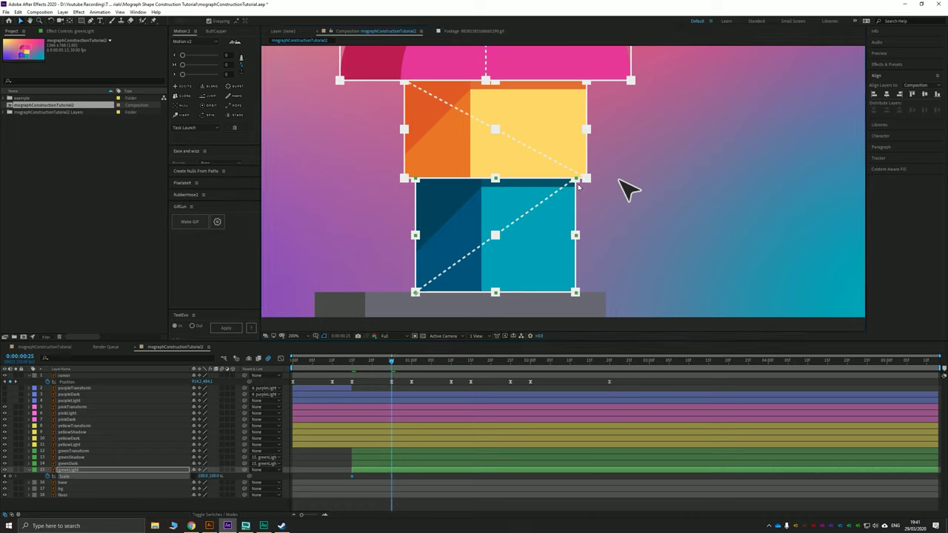
pyautogui.moveTo(577, 180); pyautogui.dragTo(620, 182)
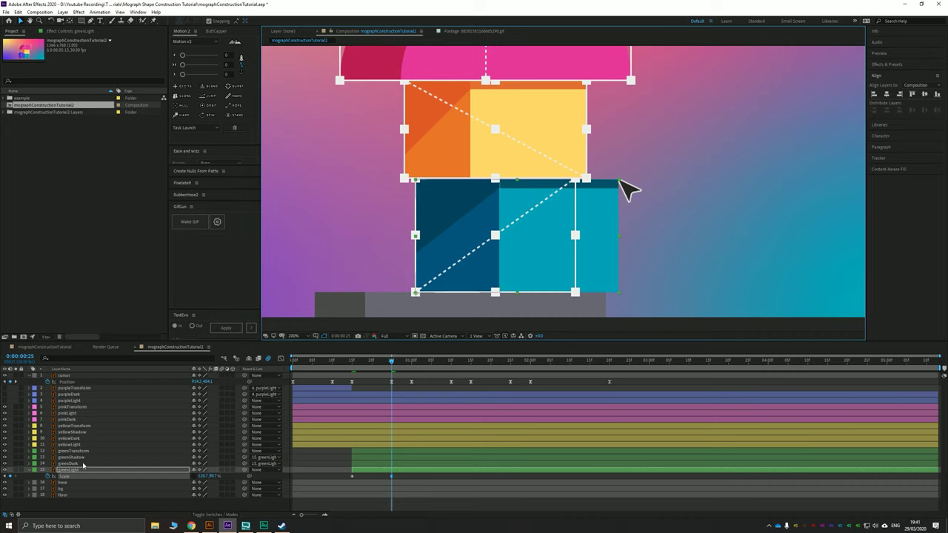
pyautogui.hotkey('ctrl', 'z')
# Parent the greenTransform layer to greenLight so the bounding box follows the green block's scaling
pyautogui.click(179, 453)
pyautogui.moveTo(245, 452); pyautogui.dragTo(68, 470)
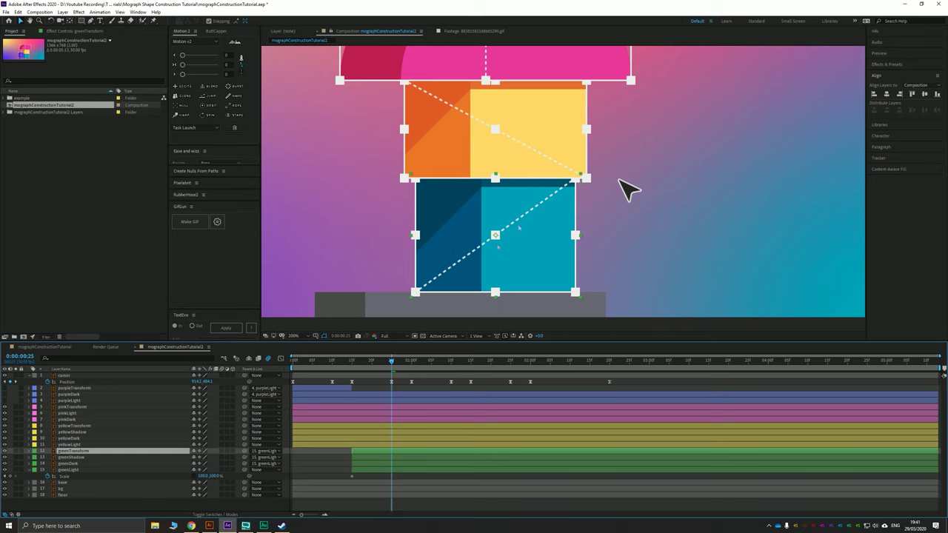
pyautogui.click(324, 470)
pyautogui.click(364, 471)
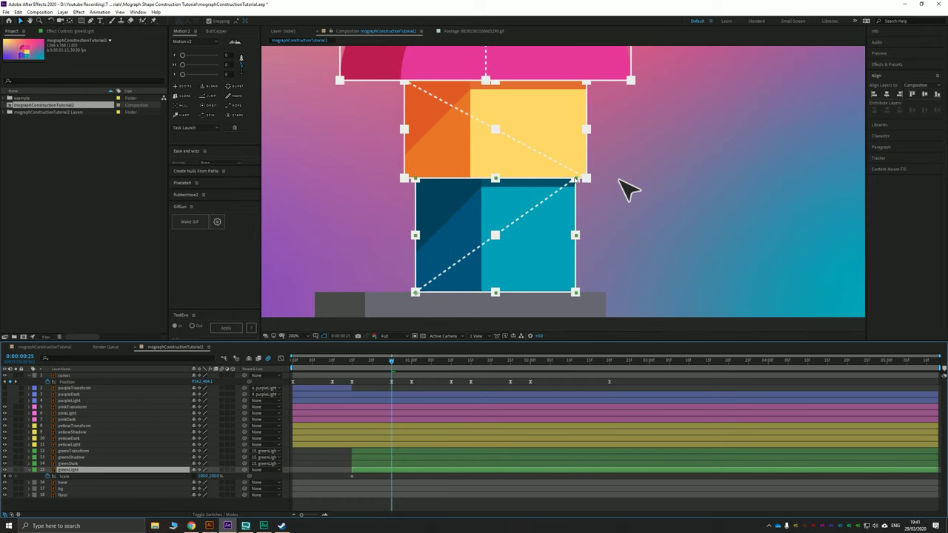
# Try to resize the green block together with its bounding box to the cursor tip, and undo the resizing
pyautogui.moveTo(576, 178); pyautogui.dragTo(619, 181)
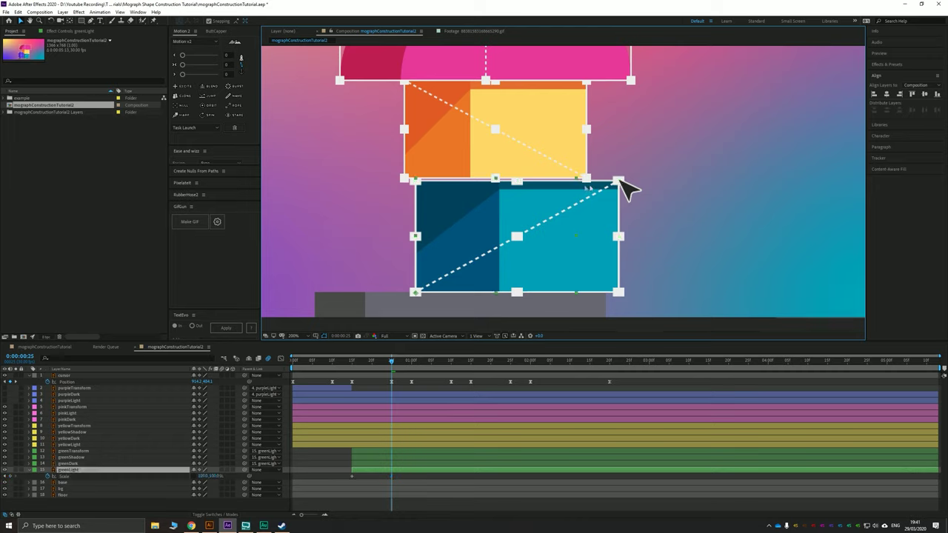
pyautogui.hotkey('ctrl', 'z')
pyautogui.hotkey('ctrl', 'z')
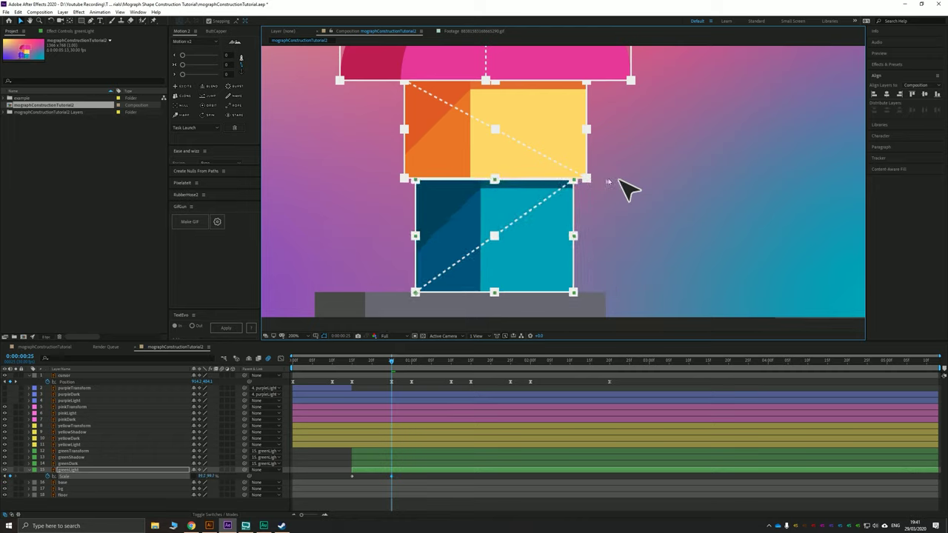
pyautogui.hotkey('ctrl', 'shift', 'z')
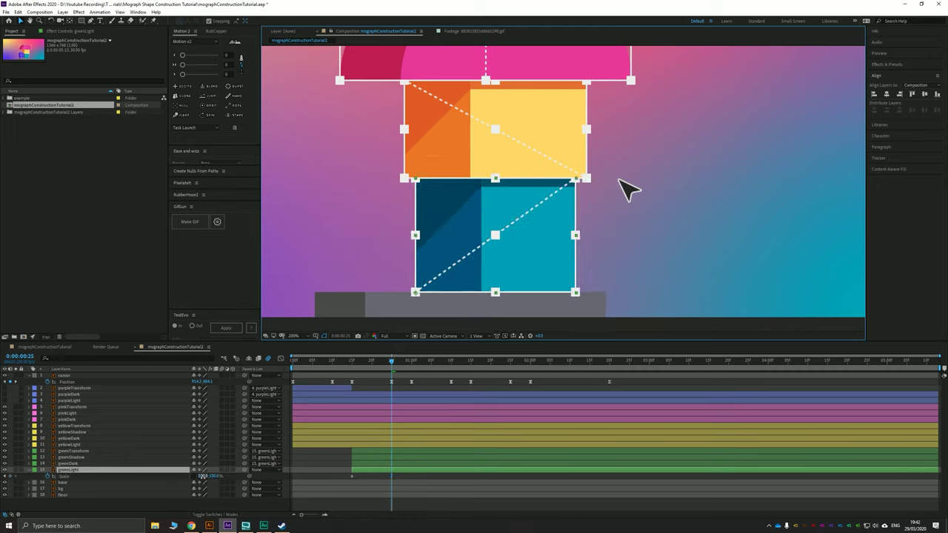
# Set greenLight's Scale to 127% horizontally and 100% vertically at 0:00:00:25 so its corner meets the cursor tip
pyautogui.moveTo(203, 477); pyautogui.dragTo(213, 477)
pyautogui.moveTo(620, 179); pyautogui.dragTo(619, 180)
pyautogui.moveTo(213, 477); pyautogui.dragTo(212, 477)
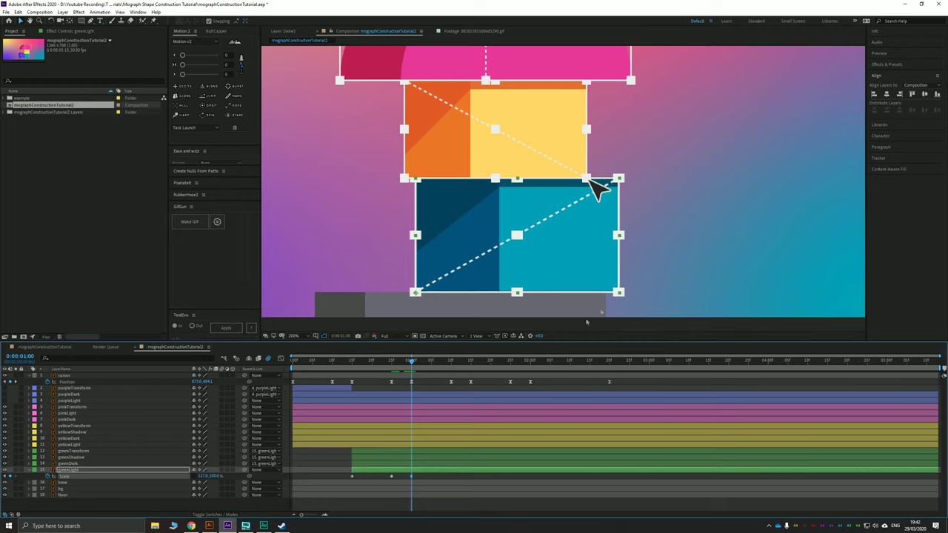
# Keyframe greenLight's horizontal Scale at 83% for 0:00:01:00, about 117% for 0:00:01:10 and 100% for 0:00:01:20
pyautogui.moveTo(619, 237); pyautogui.dragTo(548, 247)
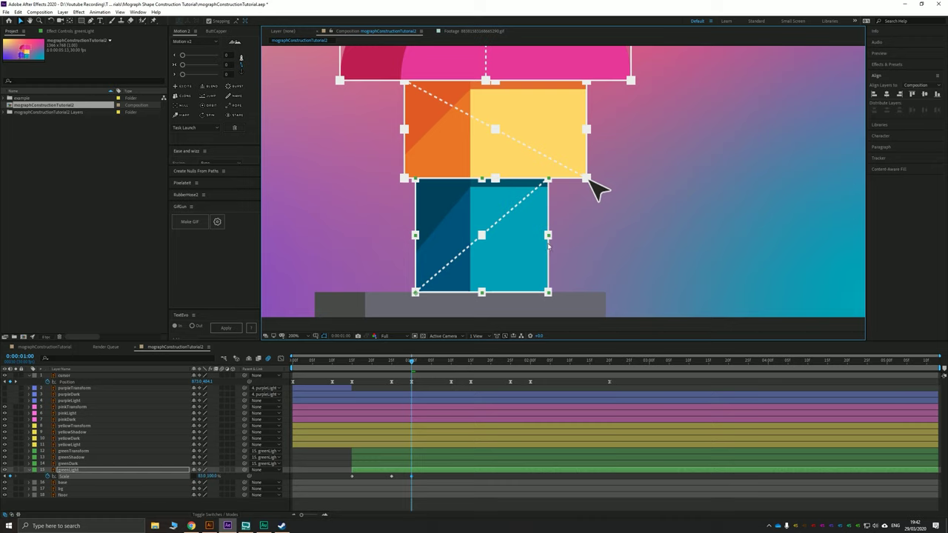
pyautogui.hotkey('shift', 'pagedown')
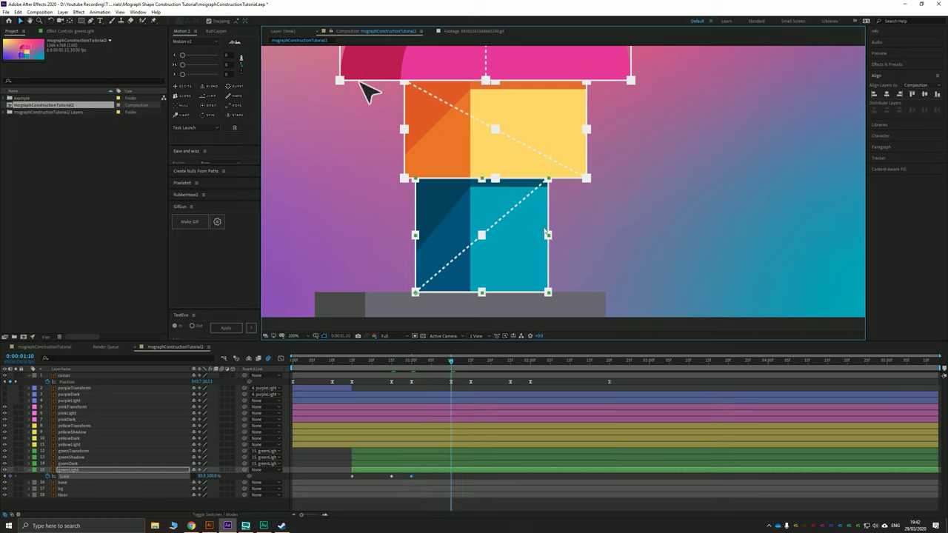
pyautogui.moveTo(548, 236); pyautogui.dragTo(603, 228)
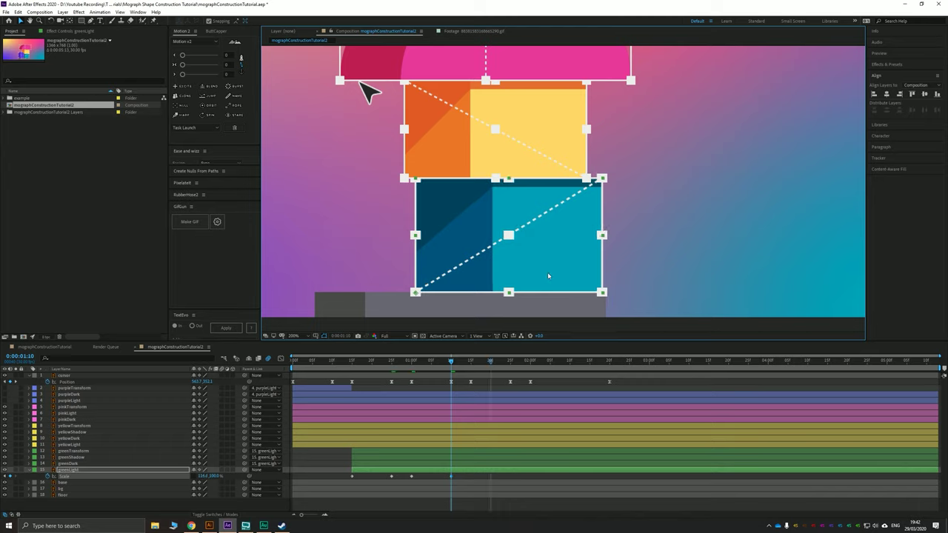
pyautogui.hotkey('shift', 'pagedown')
pyautogui.click(207, 475)
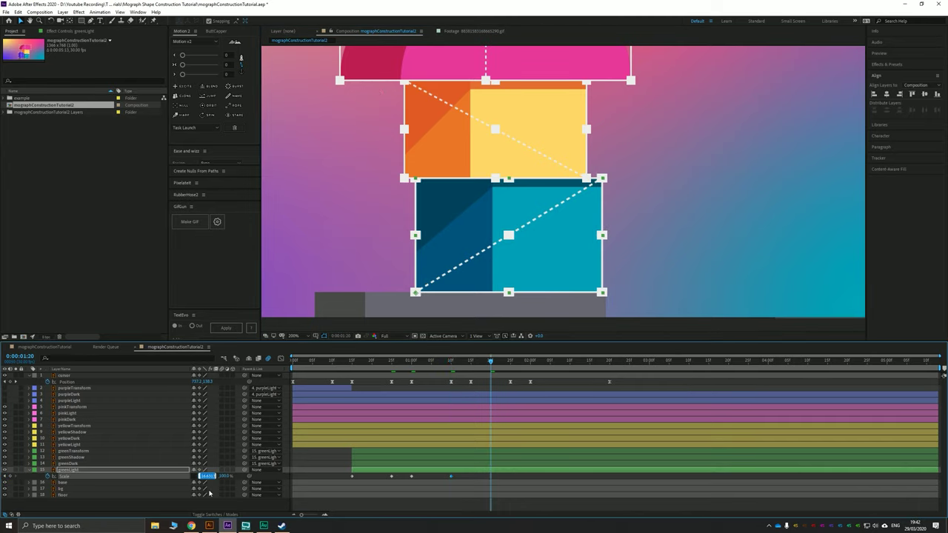
pyautogui.press('Return')
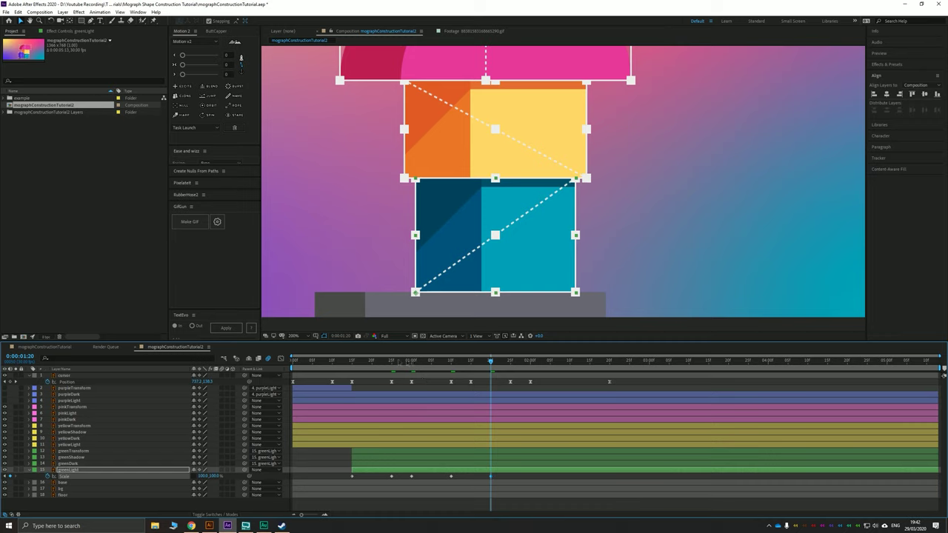
# Preview the green block's stretching from 0:00:00:15 and apply Easy Ease to all of greenLight's Scale keyframes
pyautogui.moveTo(398, 362); pyautogui.dragTo(353, 367)
pyautogui.press('space')
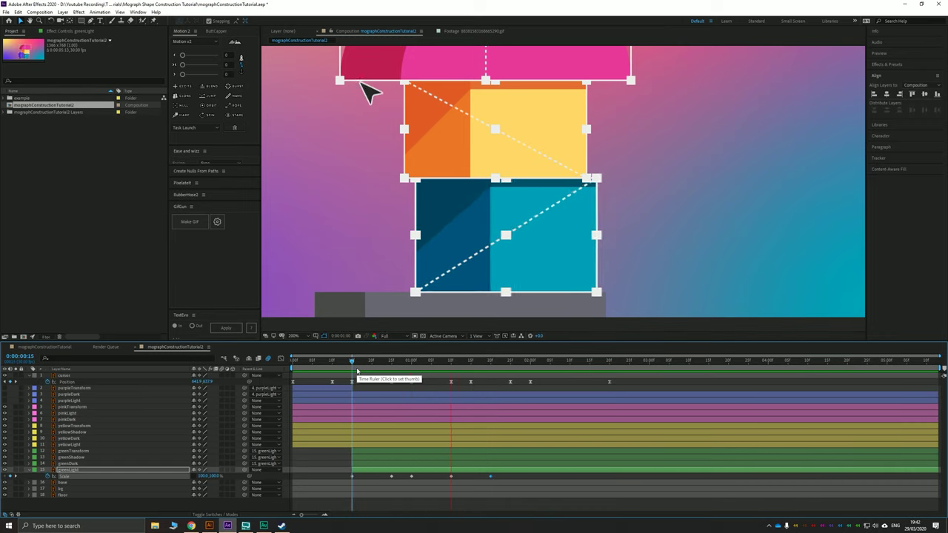
pyautogui.press('space')
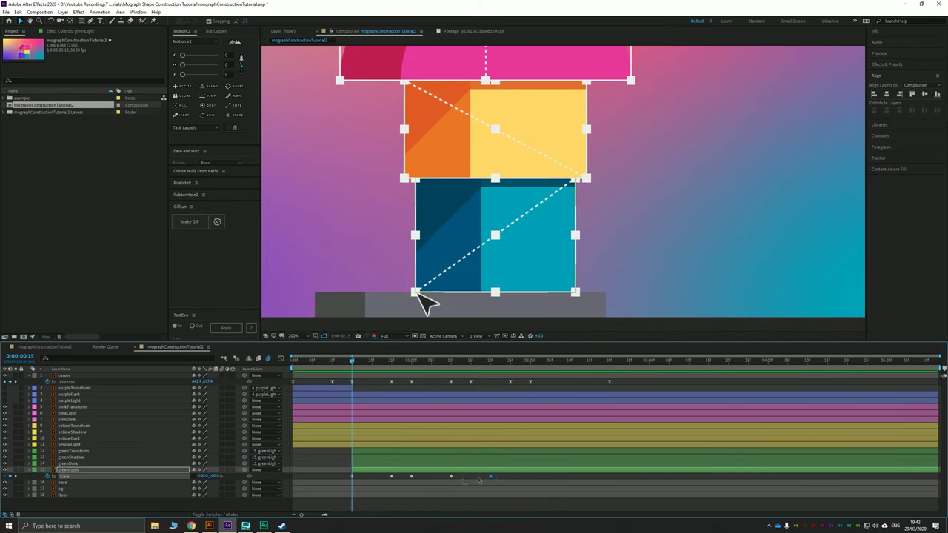
pyautogui.moveTo(499, 493); pyautogui.dragTo(306, 474)
pyautogui.press('F9')
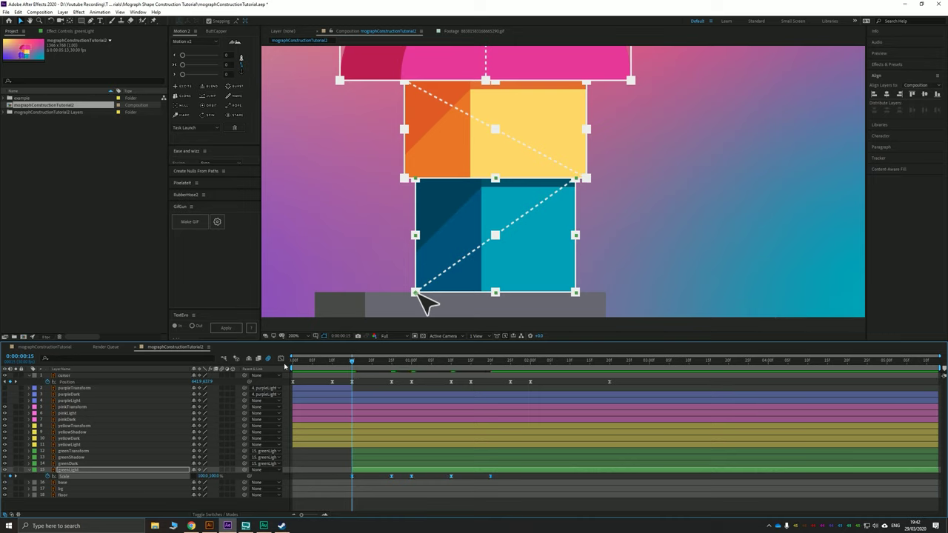
# Lengthen the incoming and outgoing eases of greenLight's 0:00:00:25 Scale keyframe in the speed graph, and preview the result
pyautogui.click(281, 358)
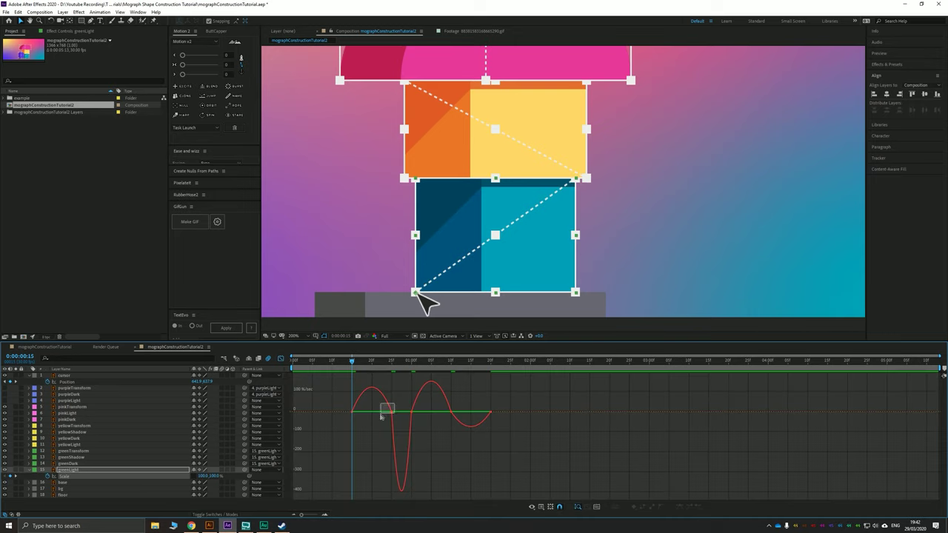
pyautogui.moveTo(382, 416); pyautogui.dragTo(363, 415)
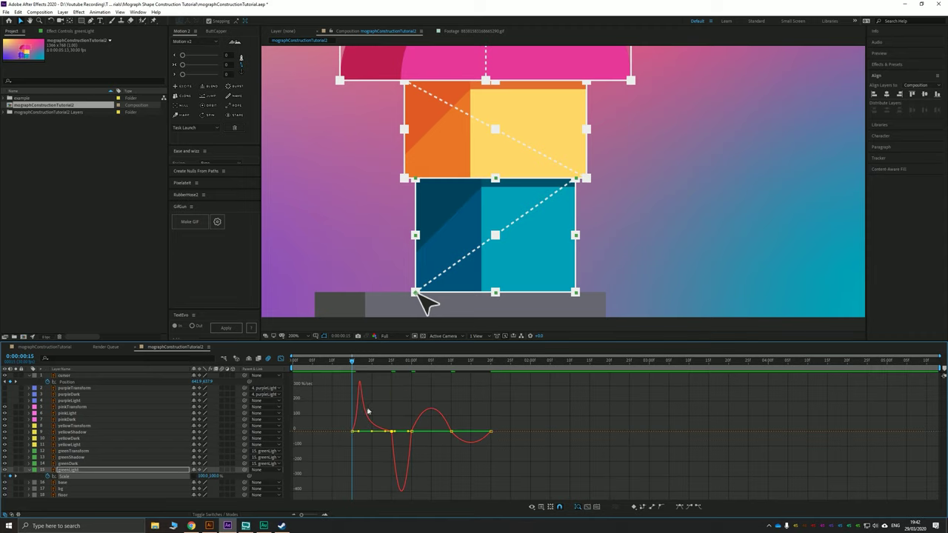
pyautogui.moveTo(394, 433); pyautogui.dragTo(413, 434)
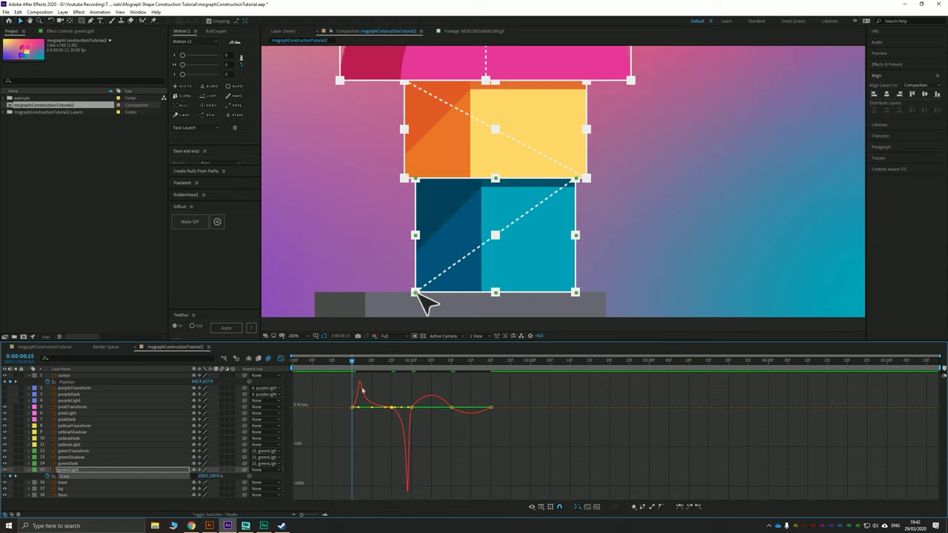
pyautogui.press('space')
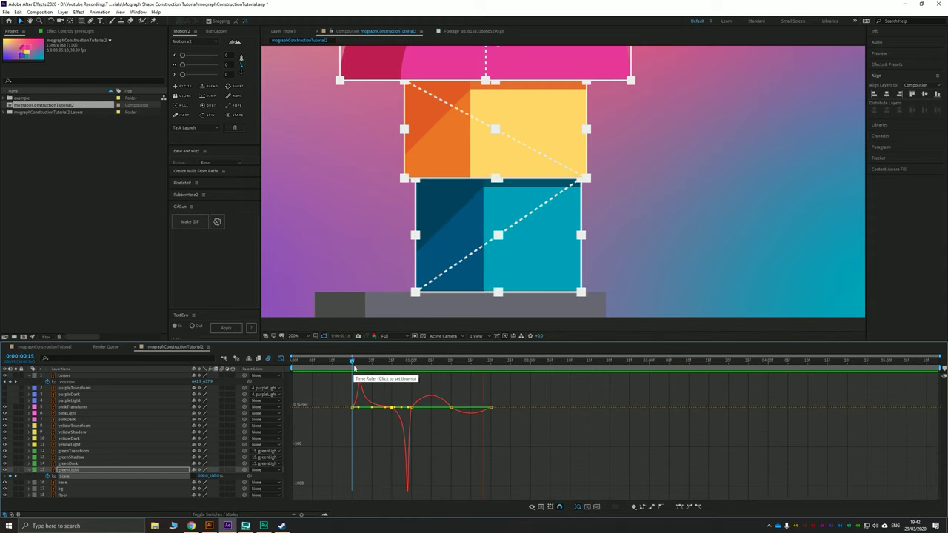
pyautogui.moveTo(353, 363)
pyautogui.mouseDown()
pyautogui.moveTo(400, 363)
pyautogui.moveTo(355, 368)
pyautogui.mouseUp()
pyautogui.click(281, 360)
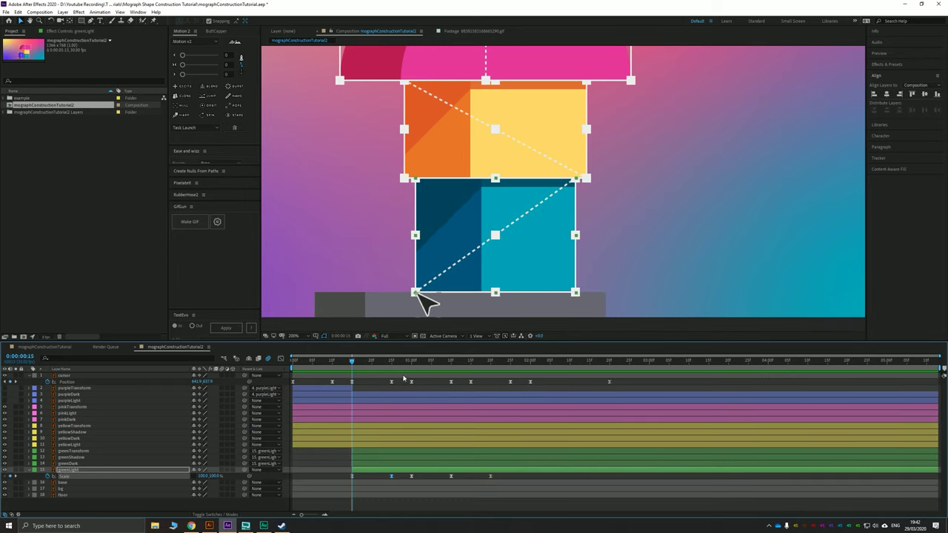
# Adjust the cursor's Position easing between 0:00:00:15 and 0:00:00:25 in the speed graph to match greenLight's stretch
pyautogui.click(393, 362)
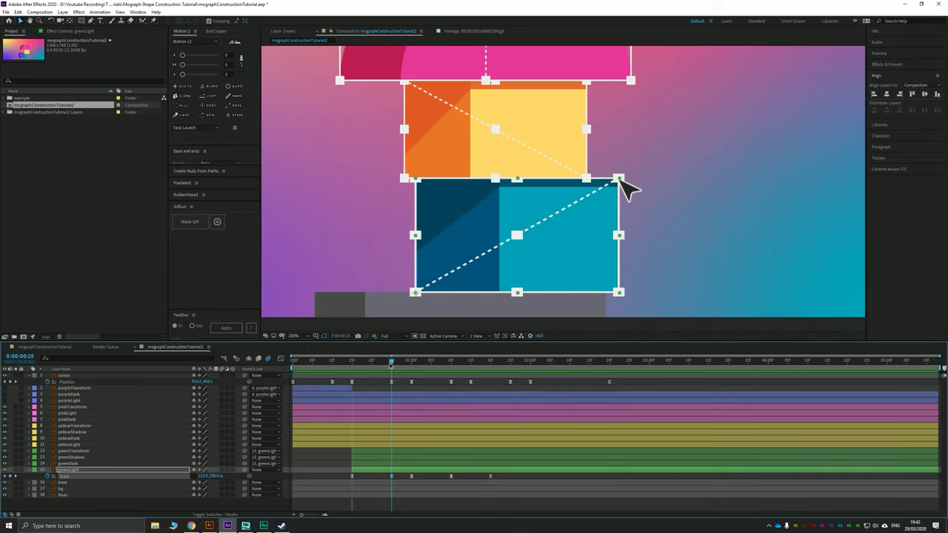
pyautogui.moveTo(391, 365); pyautogui.dragTo(354, 376)
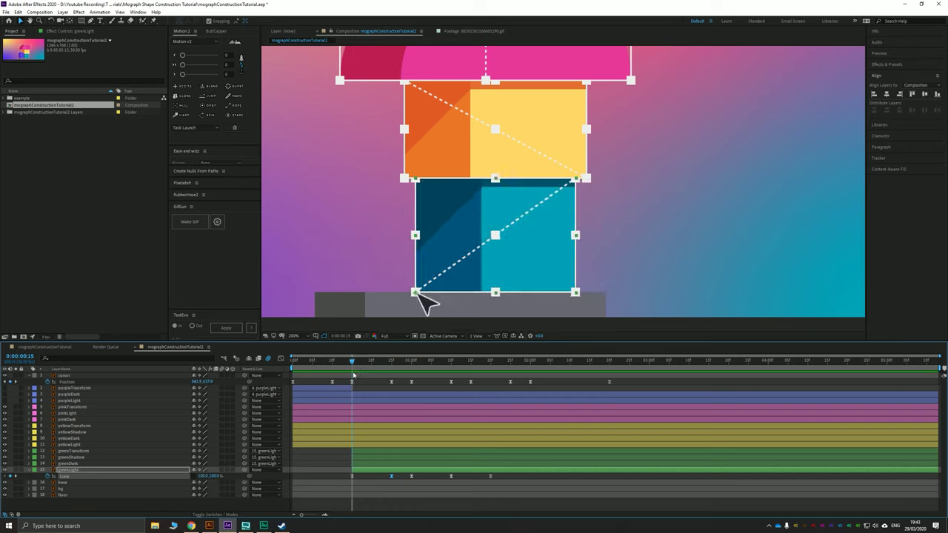
pyautogui.click(397, 378)
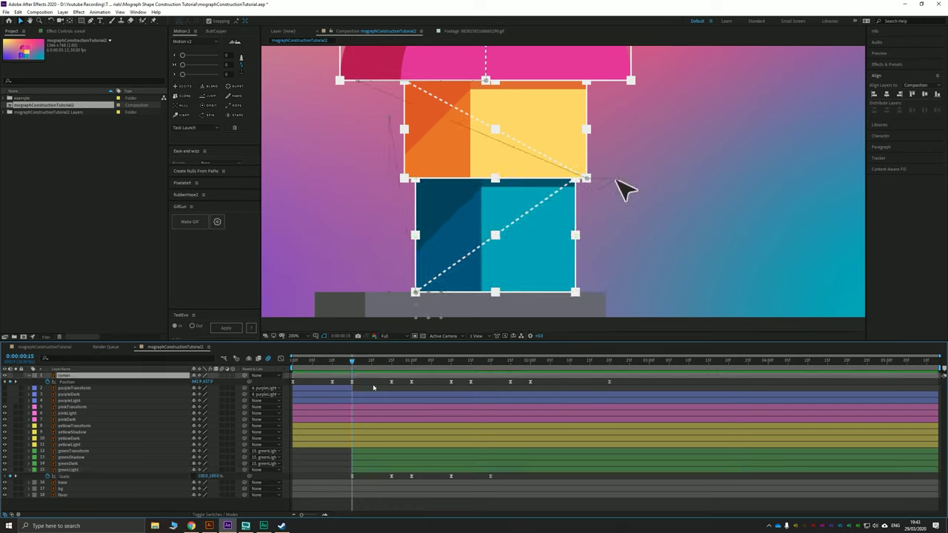
pyautogui.moveTo(396, 389); pyautogui.dragTo(349, 380)
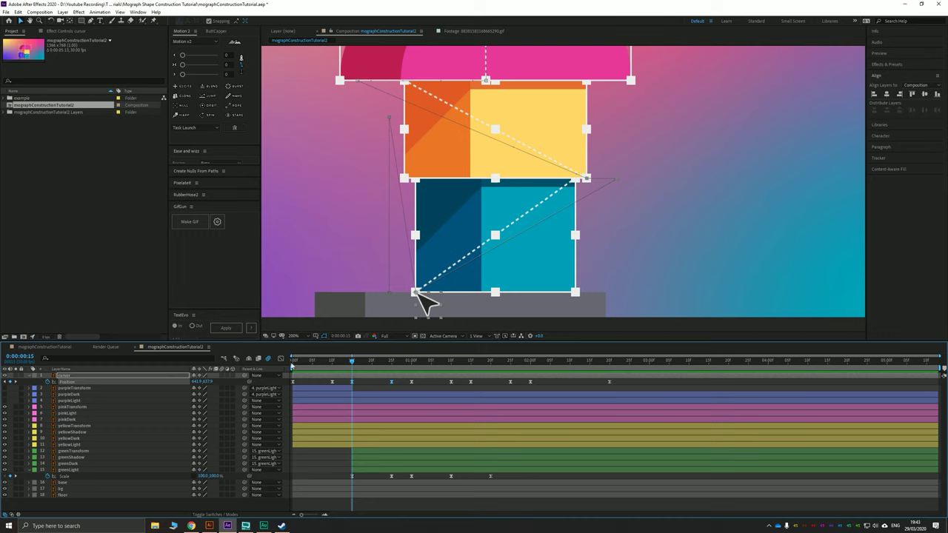
pyautogui.click(281, 359)
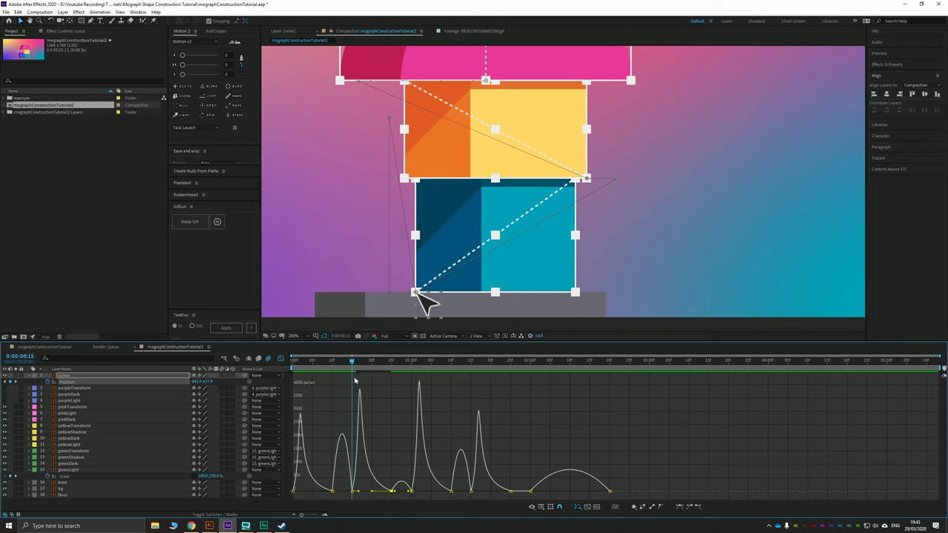
pyautogui.moveTo(354, 362); pyautogui.dragTo(393, 366)
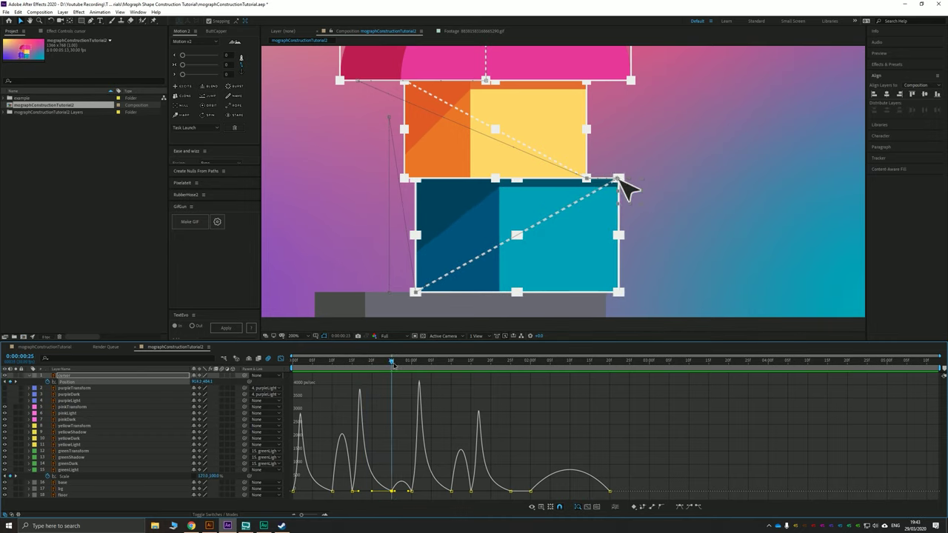
# Nudge the cursor at 0:00:00:25 so its tip meets the stretched green block's upper corner, and preview from 0:00:00:15
pyautogui.click(281, 360)
pyautogui.scroll(4, 644, 174)
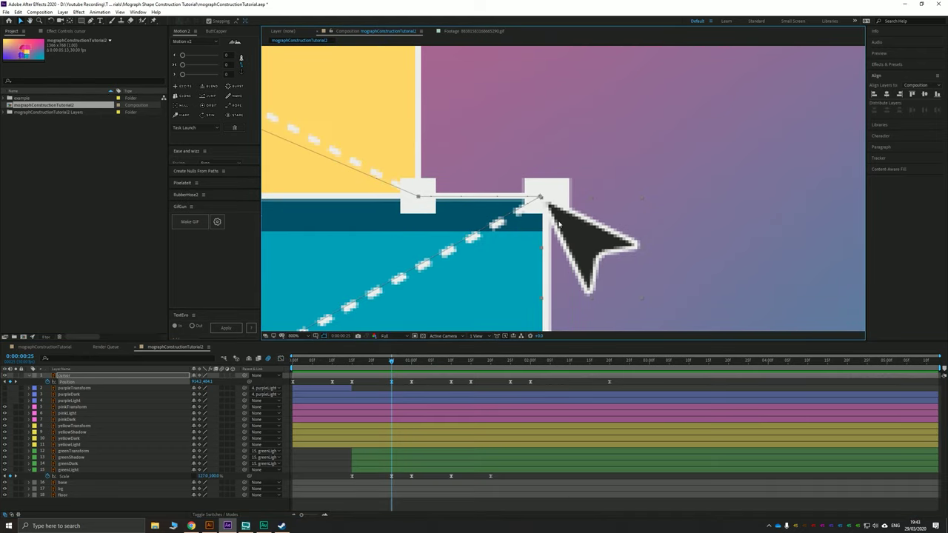
pyautogui.moveTo(563, 224); pyautogui.dragTo(572, 222)
pyautogui.scroll(-4, 572, 223)
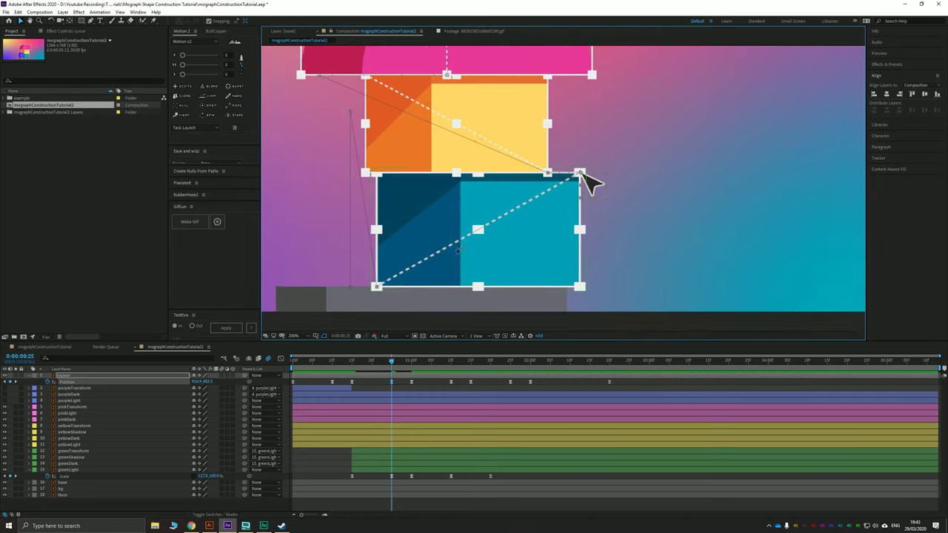
pyautogui.moveTo(390, 367); pyautogui.dragTo(353, 369)
pyautogui.press('space')
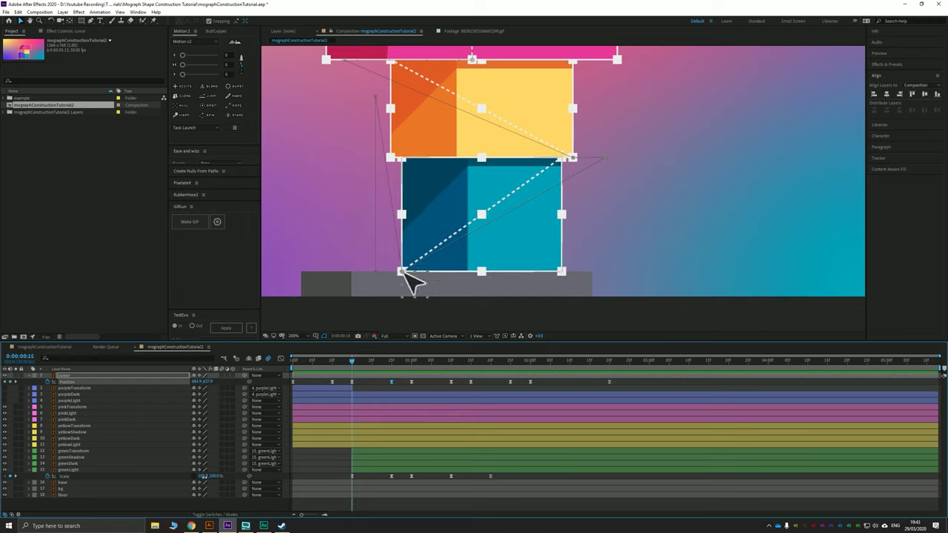
# Set greenLight's Scale to 0% at 0:00:00:15 so the block grows from its corner, and preview it
pyautogui.write('00.0')
pyautogui.press('Return')
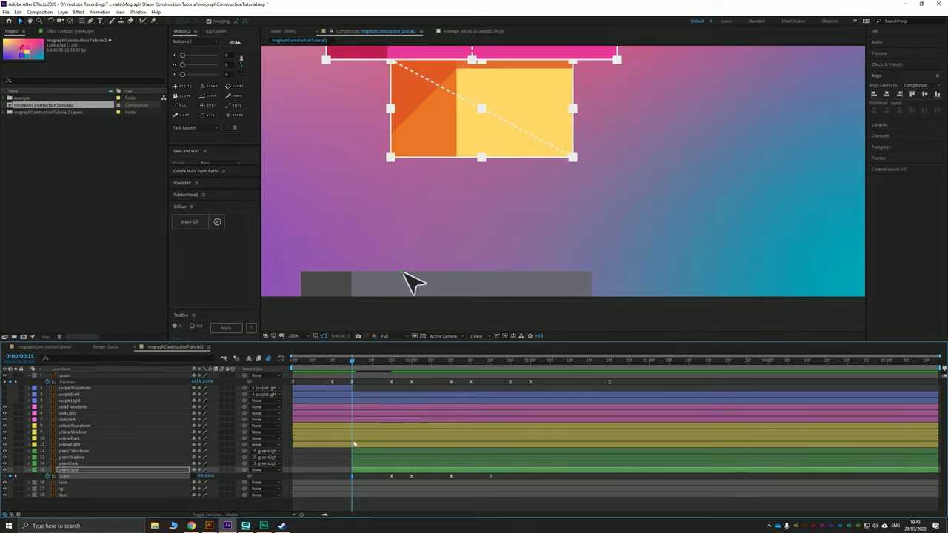
pyautogui.press('space')
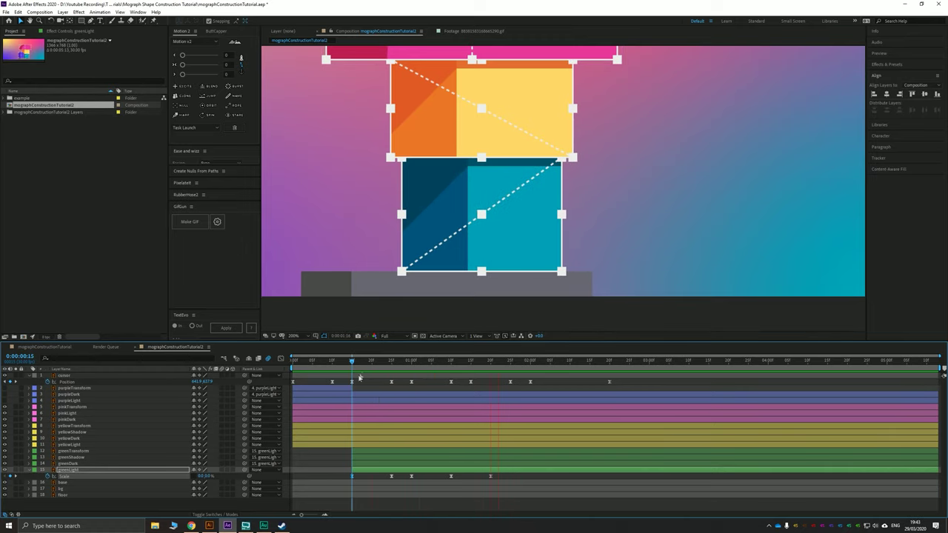
# Lengthen the incoming ease of greenLight's vertical Scale at 0:00:00:25 in the speed graph, and preview from 0:00:00:15
pyautogui.moveTo(354, 365); pyautogui.dragTo(393, 368)
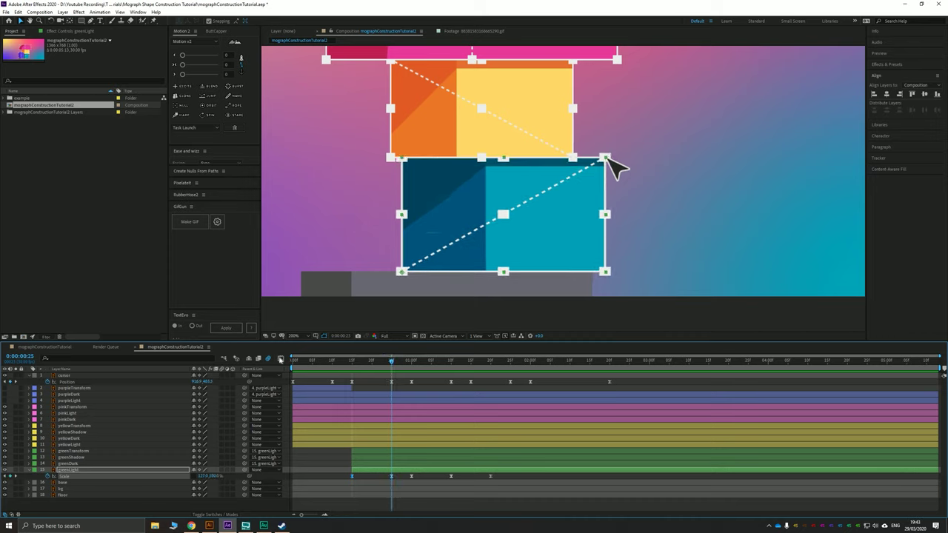
pyautogui.click(280, 358)
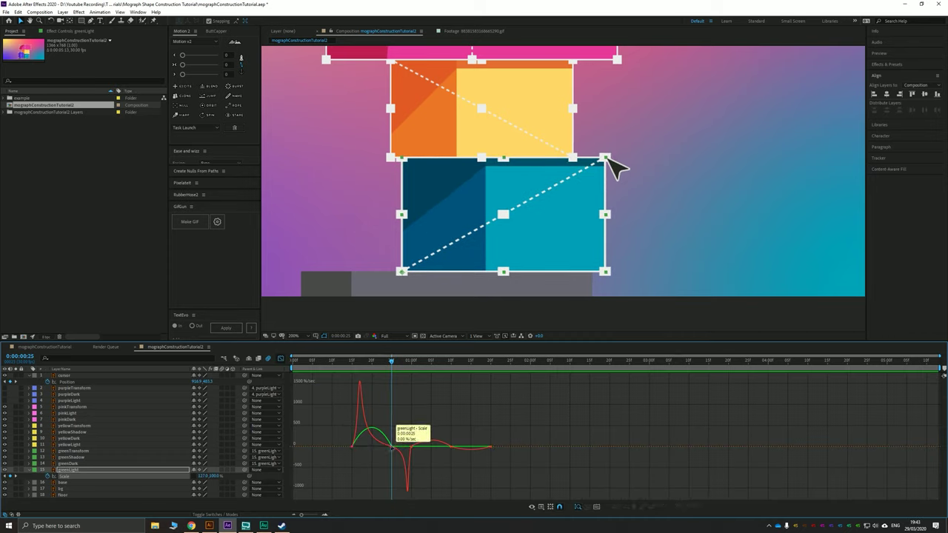
pyautogui.moveTo(384, 448); pyautogui.dragTo(362, 448)
pyautogui.moveTo(349, 361)
pyautogui.mouseDown()
pyautogui.moveTo(378, 361)
pyautogui.moveTo(357, 368)
pyautogui.mouseUp()
pyautogui.press('space')
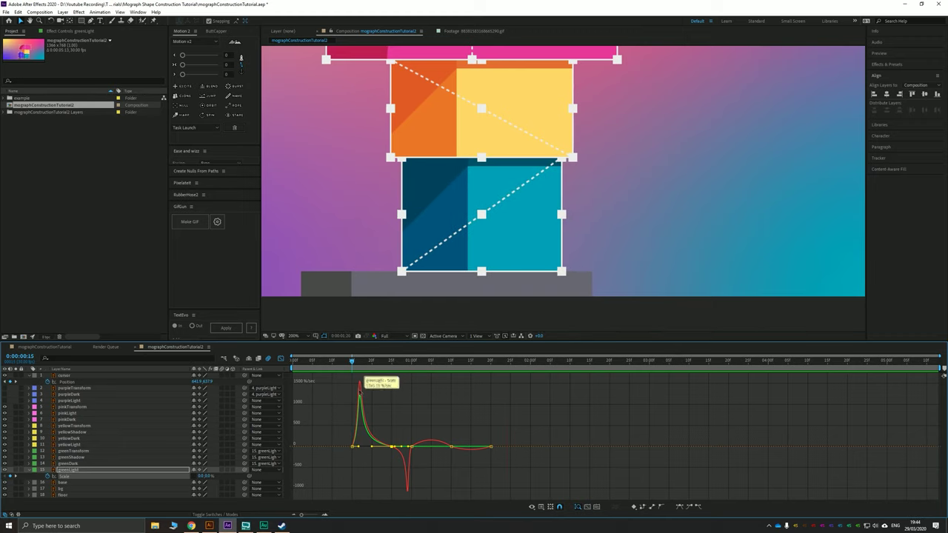
# Try to reshape the eases of greenLight's Scale keyframes from 0:00:01:00 to 0:00:01:20 in the speed graph, previewing the settling motion
pyautogui.scroll(2, 376, 467)
pyautogui.scroll(2, 394, 467)
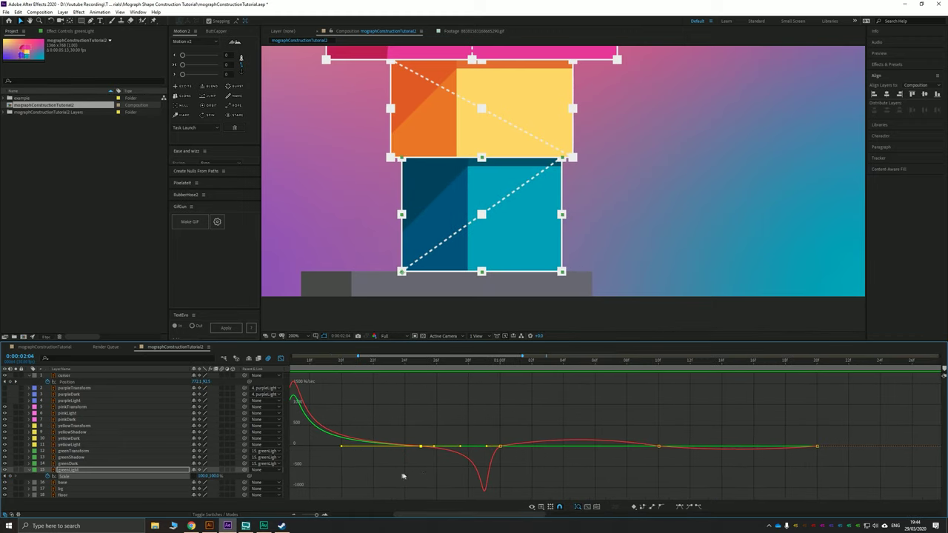
pyautogui.scroll(-3, 435, 470)
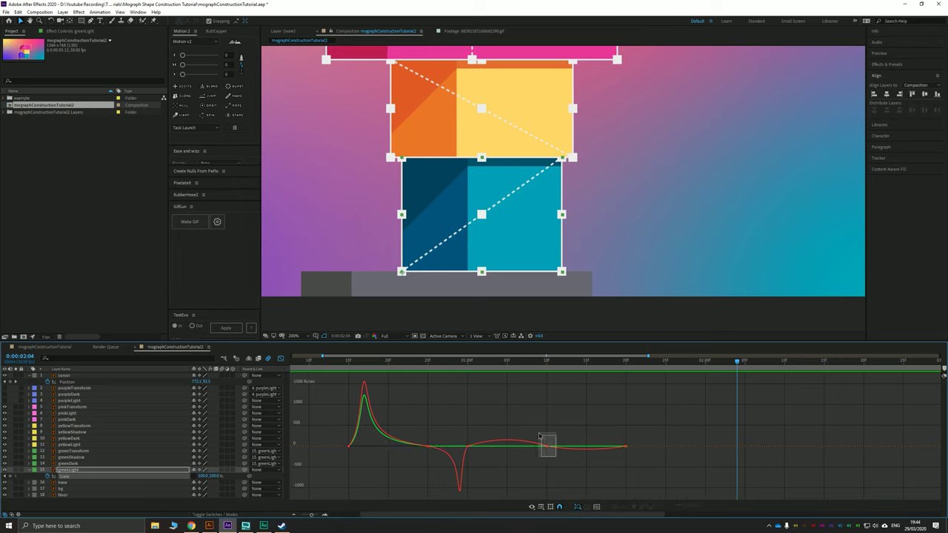
pyautogui.moveTo(534, 447); pyautogui.dragTo(524, 448)
pyautogui.moveTo(629, 447); pyautogui.dragTo(567, 448)
pyautogui.moveTo(472, 361); pyautogui.dragTo(413, 394)
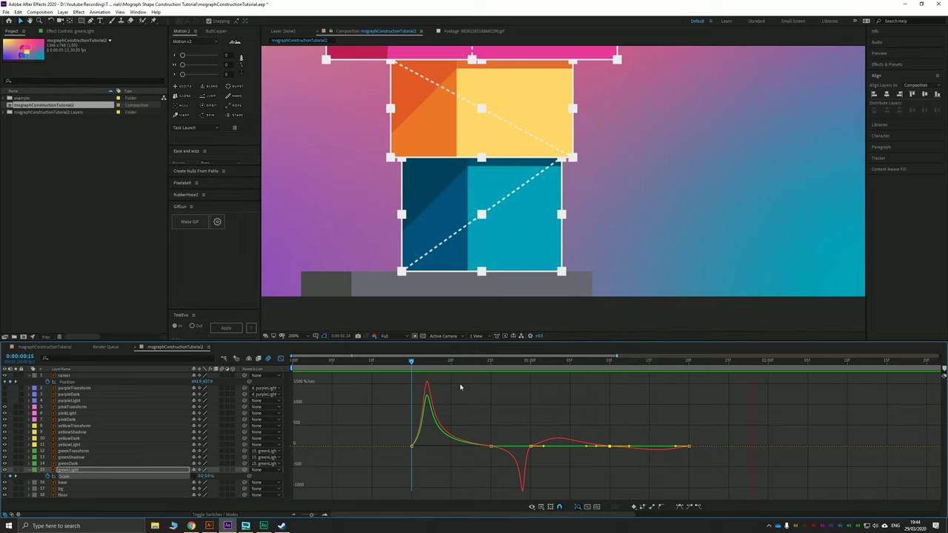
pyautogui.press('space')
# Reapply Easy Ease to greenLight's Scale keyframes at 0:00:01:00, 0:00:01:10 and 0:00:01:20, and preview the block from 0:00:00:15
pyautogui.click(281, 359)
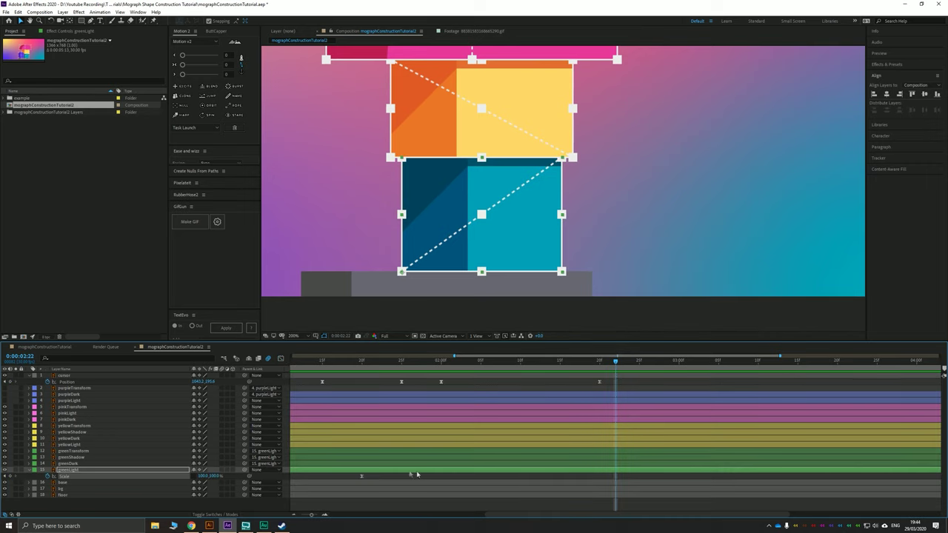
pyautogui.press('-')
pyautogui.moveTo(498, 476); pyautogui.dragTo(419, 486)
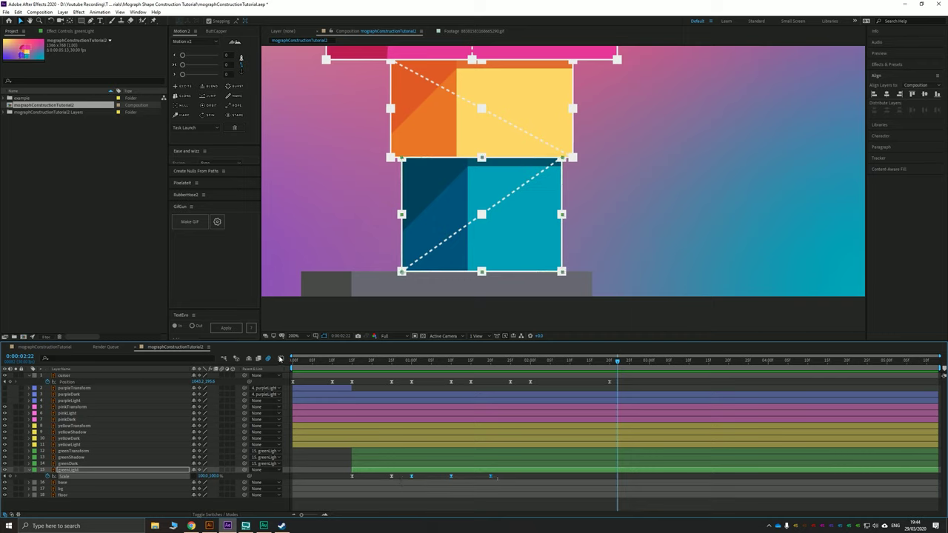
pyautogui.click(281, 359)
pyautogui.click(384, 483)
pyautogui.moveTo(350, 361); pyautogui.dragTo(379, 363)
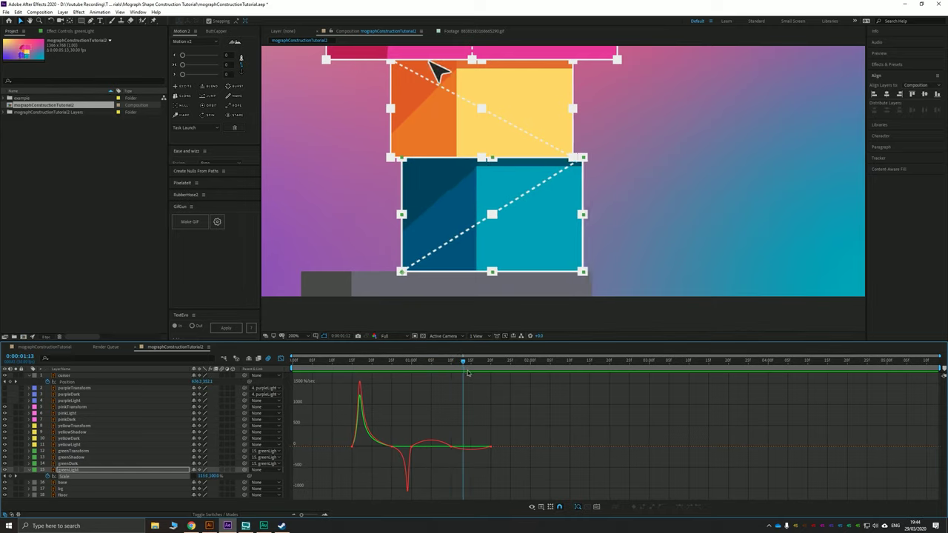
pyautogui.moveTo(467, 373); pyautogui.dragTo(352, 380)
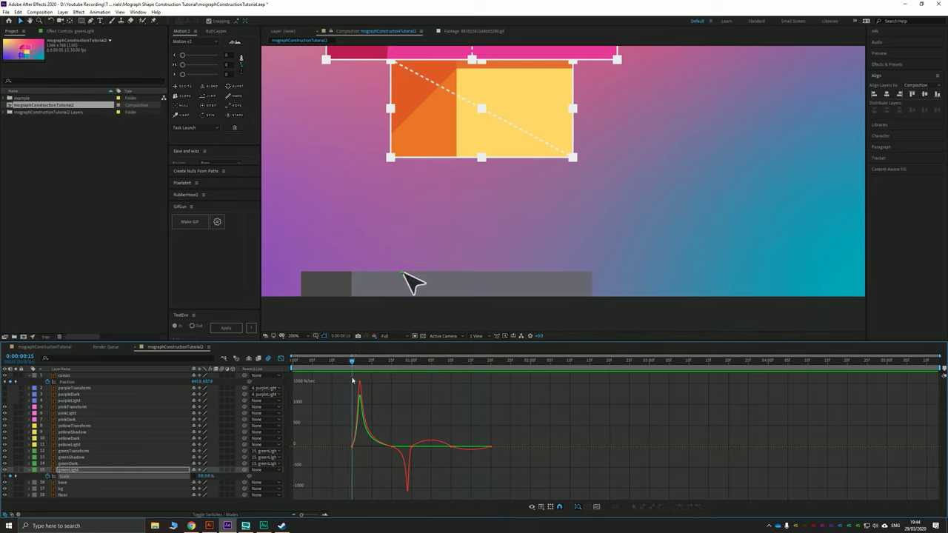
pyautogui.press('space')
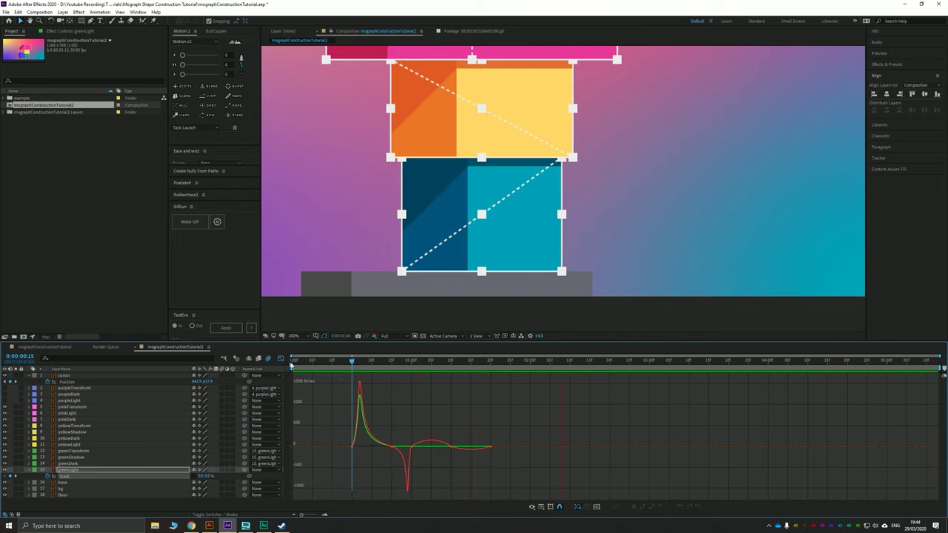
pyautogui.click(281, 359)
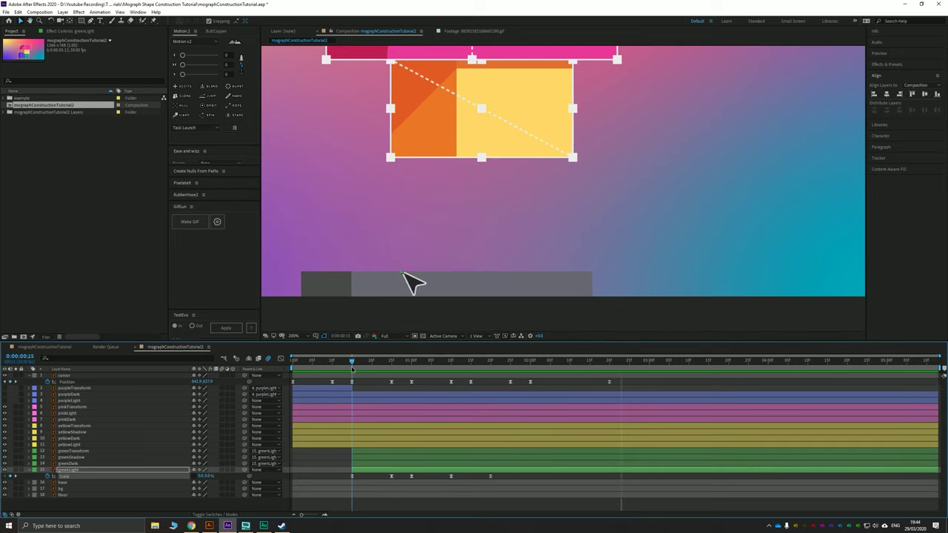
# Examine how the greenShadow layer fits the stretched green block at 0:00:00:25
pyautogui.click(84, 459)
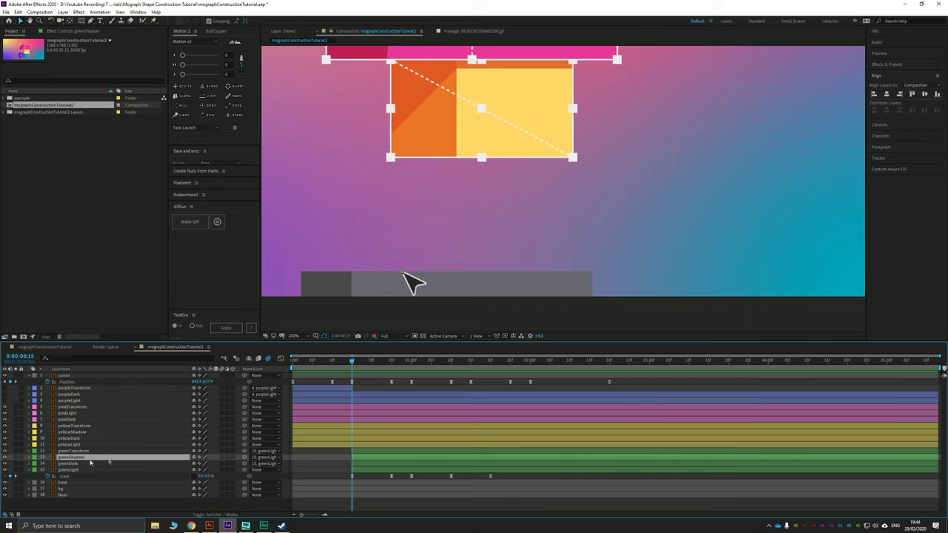
pyautogui.moveTo(354, 362); pyautogui.dragTo(393, 361)
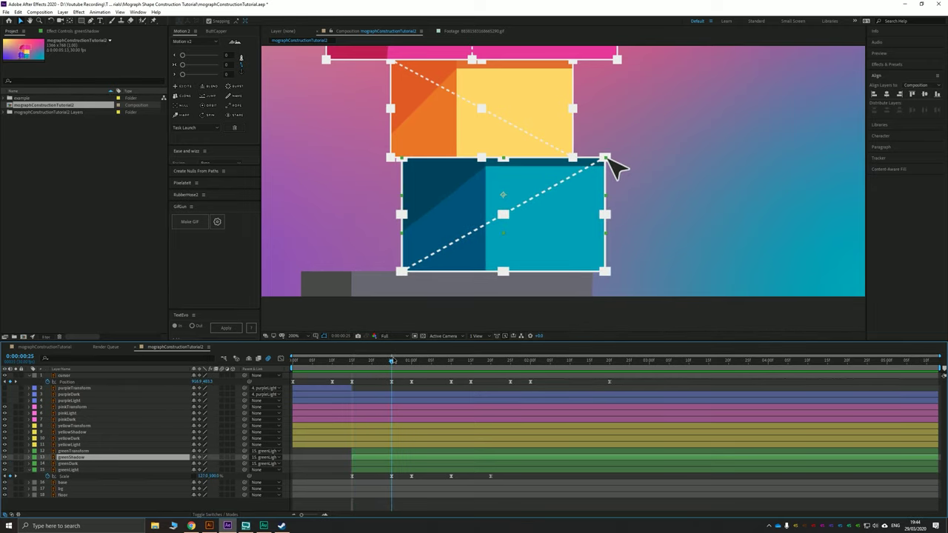
pyautogui.click(320, 457)
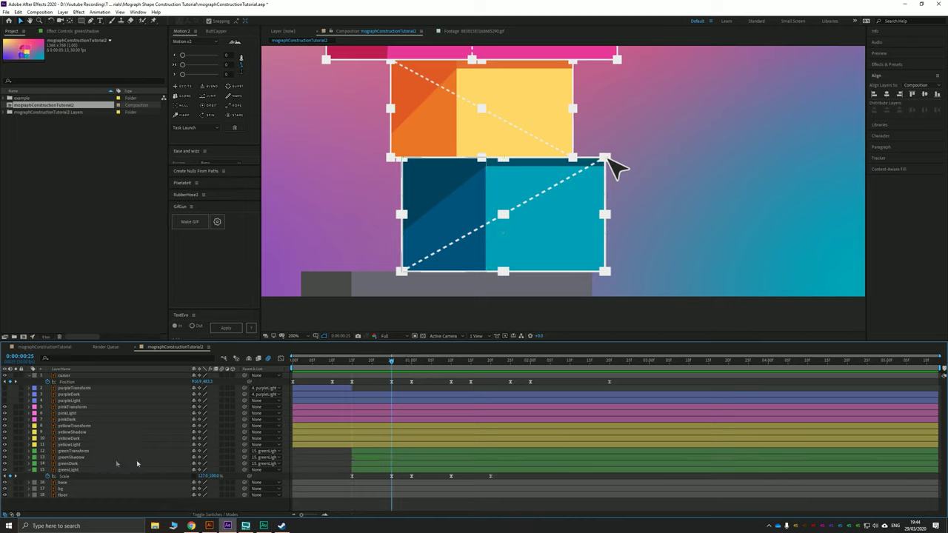
pyautogui.click(72, 458)
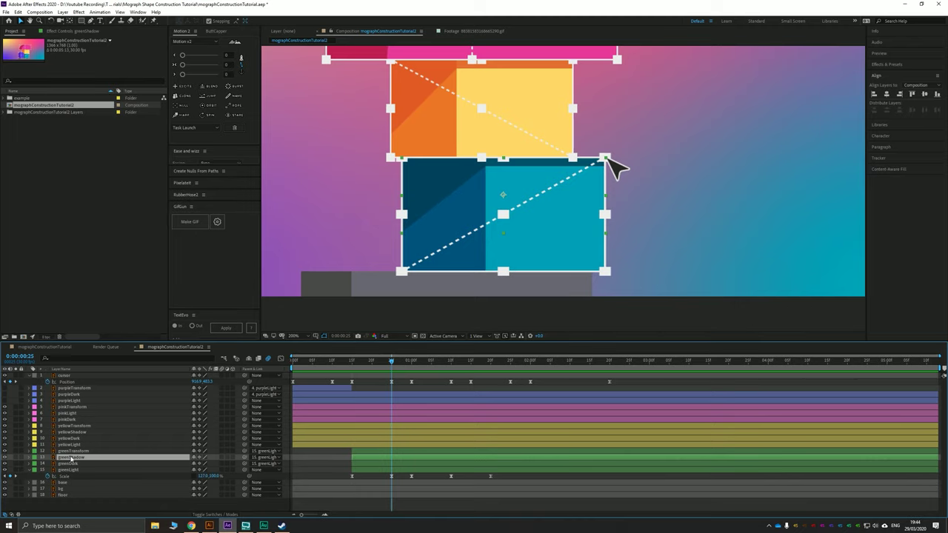
# Find the Set Matte effect and apply it to the greenDark layer
pyautogui.click(70, 463)
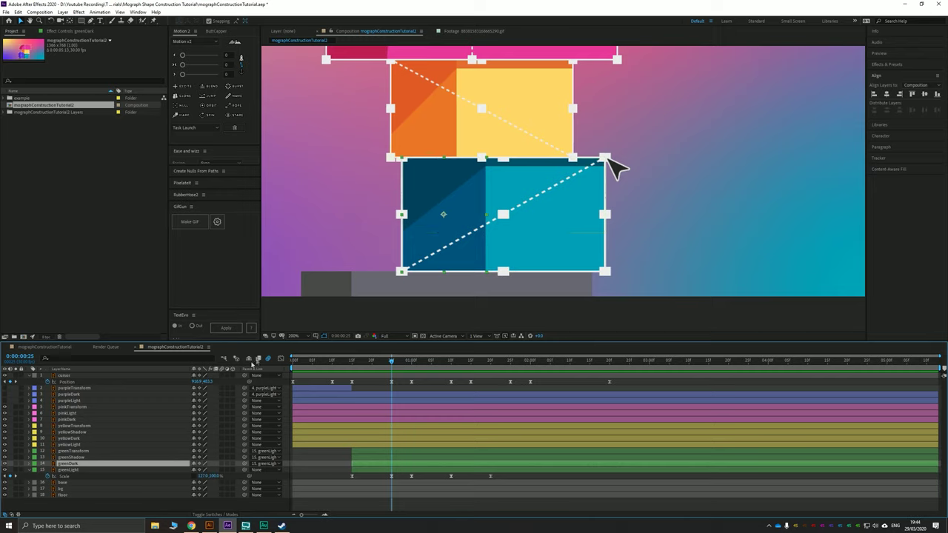
pyautogui.click(887, 65)
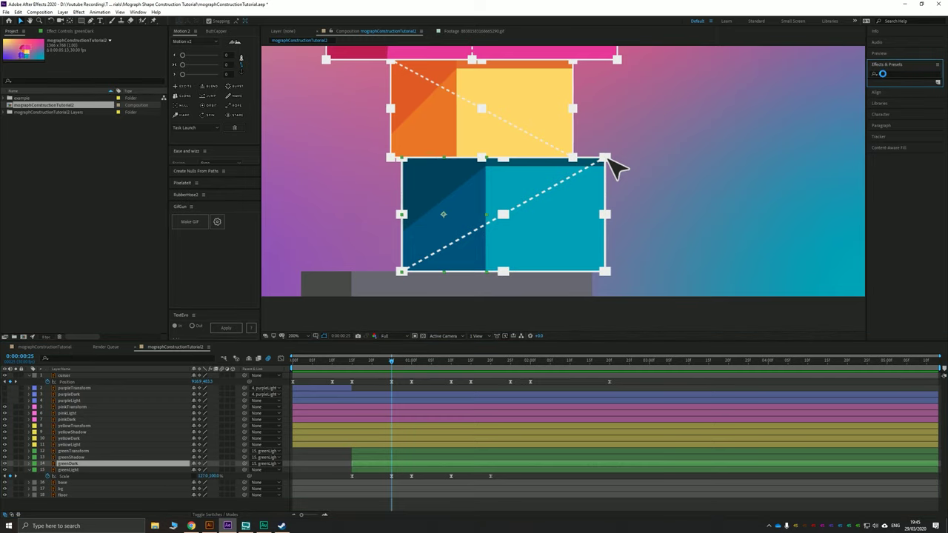
pyautogui.write('set')
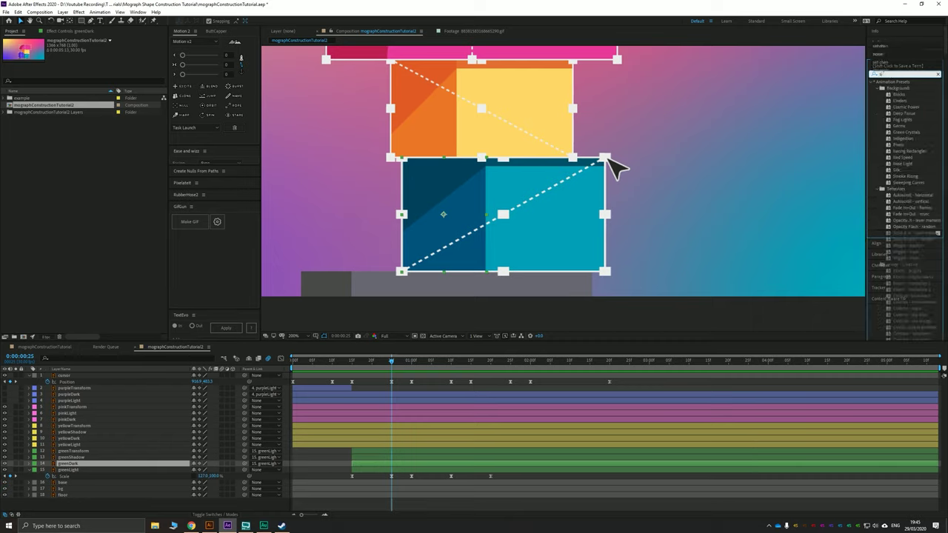
pyautogui.write(' m')
pyautogui.click(893, 89)
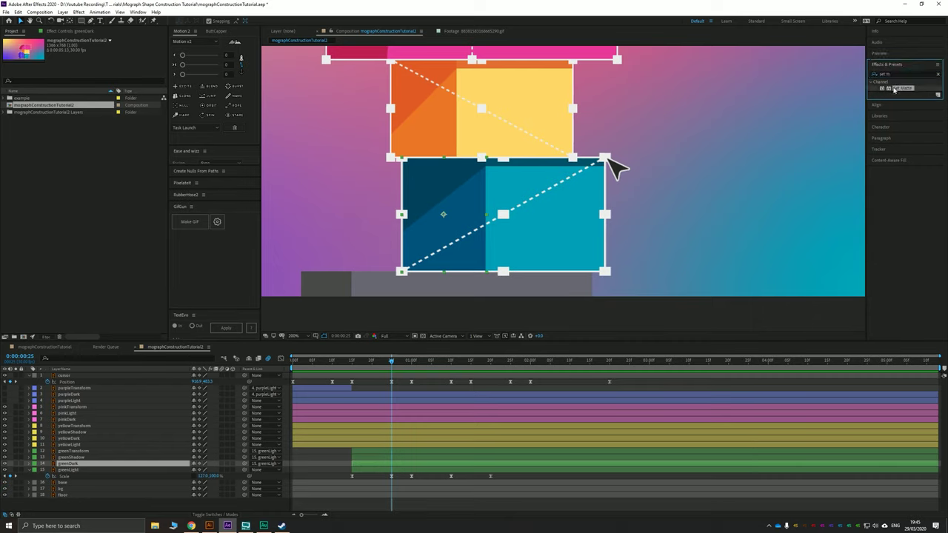
pyautogui.moveTo(903, 90); pyautogui.dragTo(86, 464)
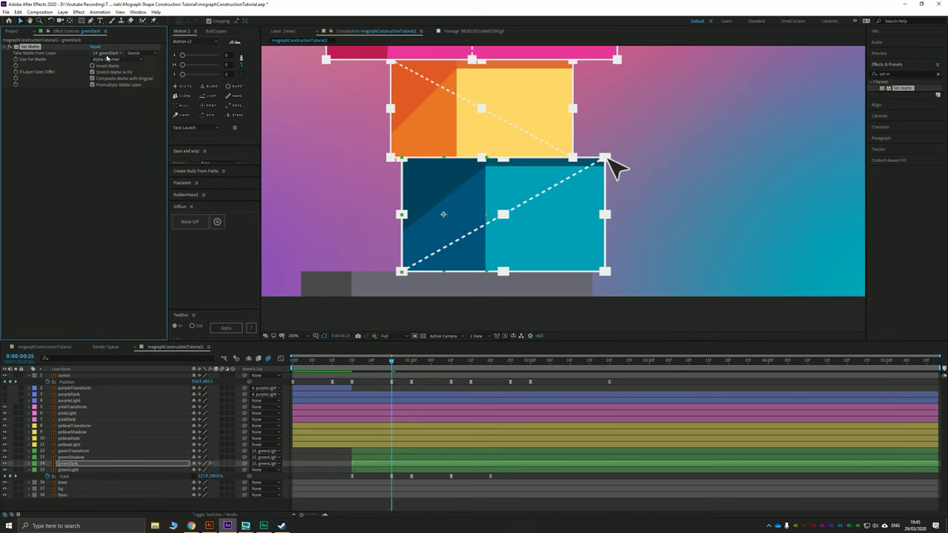
# Make greenDark's Set Matte effect take its matte from layer 15, greenLight
pyautogui.click(107, 55)
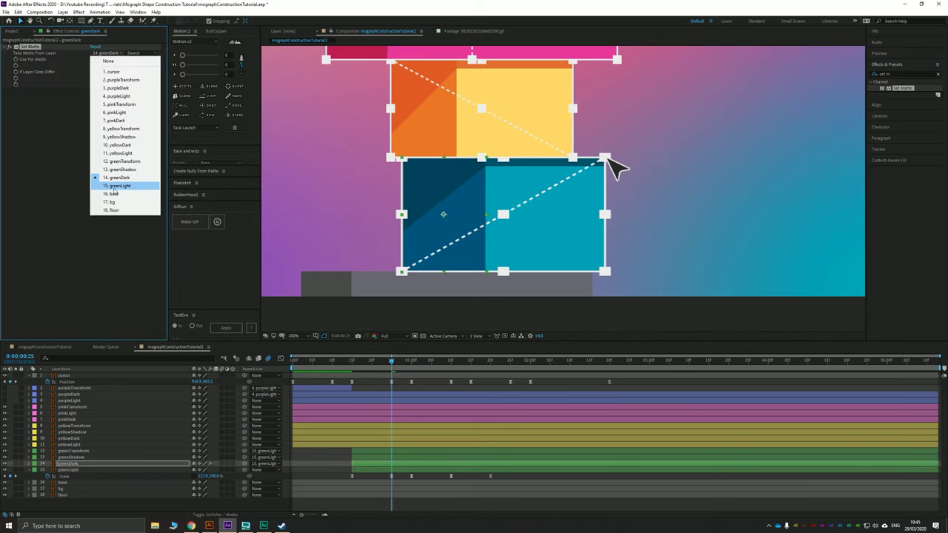
pyautogui.click(114, 188)
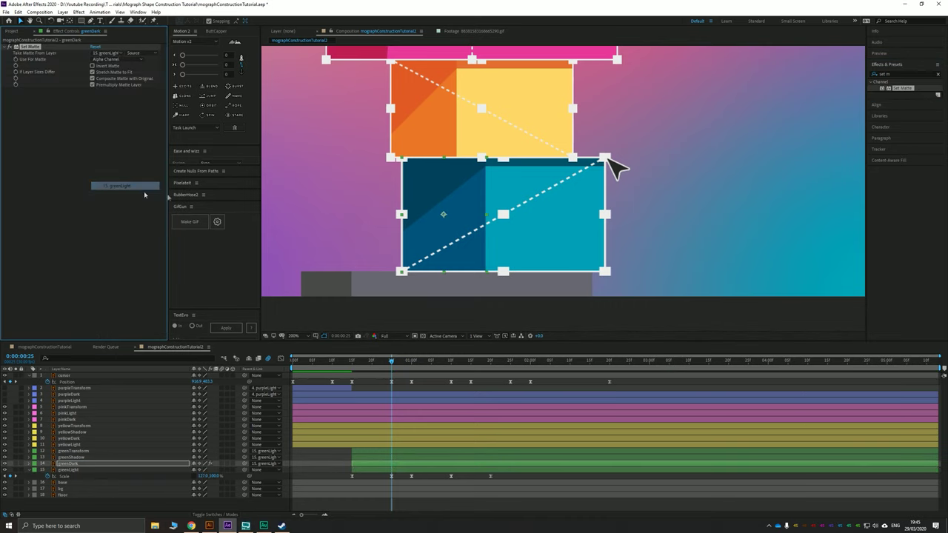
pyautogui.click(20, 21)
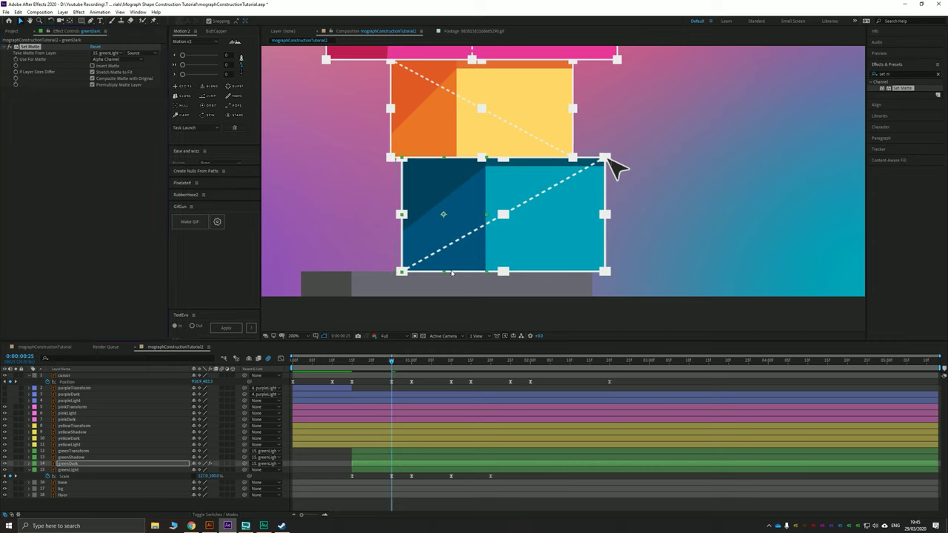
# Move greenDark's anchor point to the middle of its left edge and preview the block from 0:00:00:25
pyautogui.moveTo(469, 258)
pyautogui.mouseDown()
pyautogui.moveTo(388, 259)
pyautogui.moveTo(466, 254)
pyautogui.mouseUp()
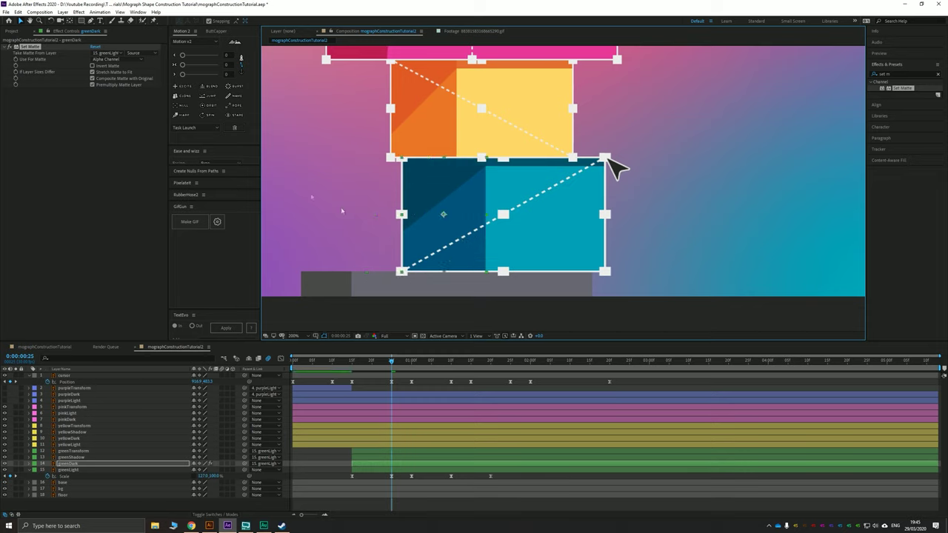
pyautogui.click(69, 22)
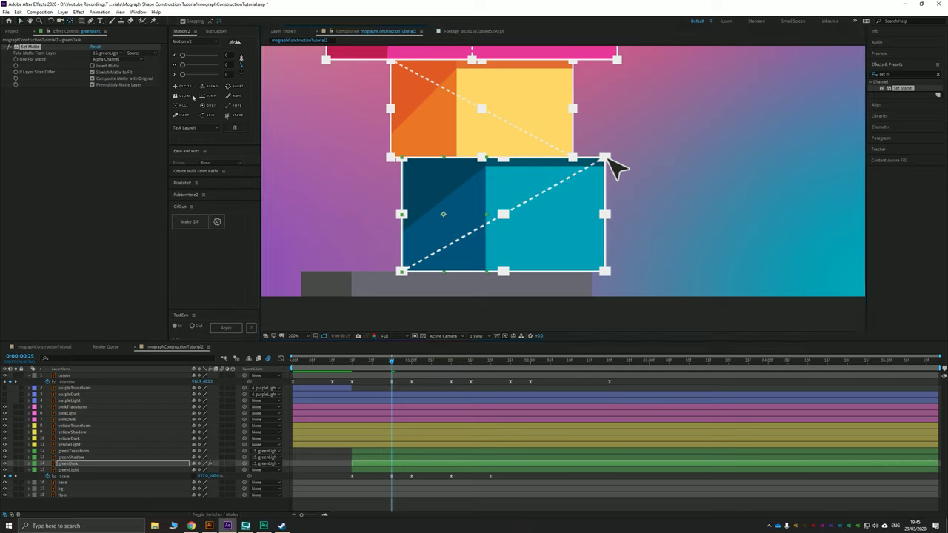
pyautogui.moveTo(444, 215); pyautogui.dragTo(403, 215)
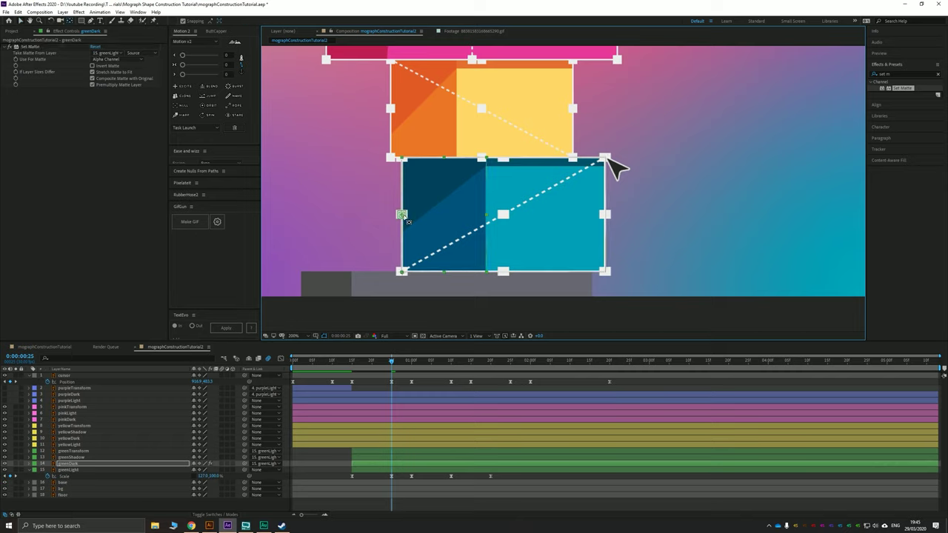
pyautogui.moveTo(392, 366)
pyautogui.mouseDown()
pyautogui.moveTo(374, 366)
pyautogui.moveTo(406, 367)
pyautogui.moveTo(365, 368)
pyautogui.moveTo(394, 373)
pyautogui.mouseUp()
pyautogui.press('space')
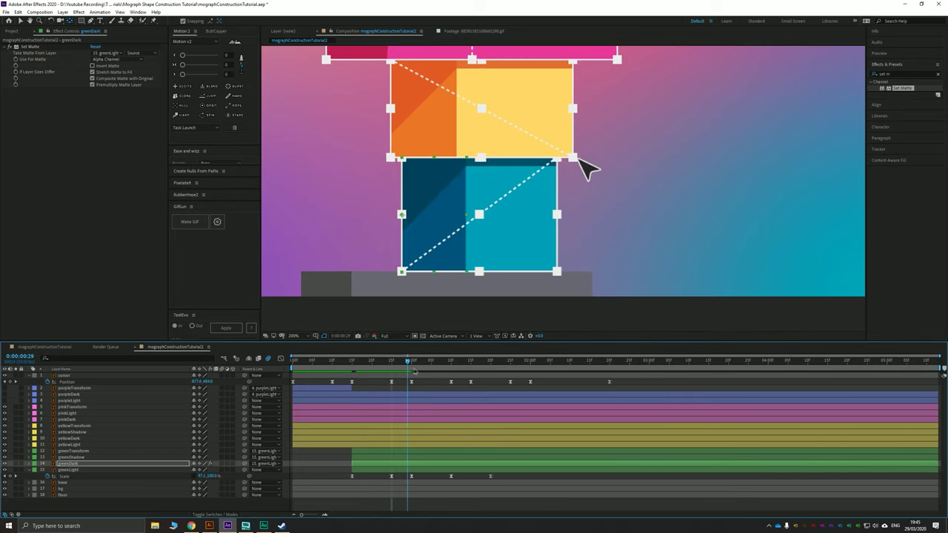
pyautogui.press('space')
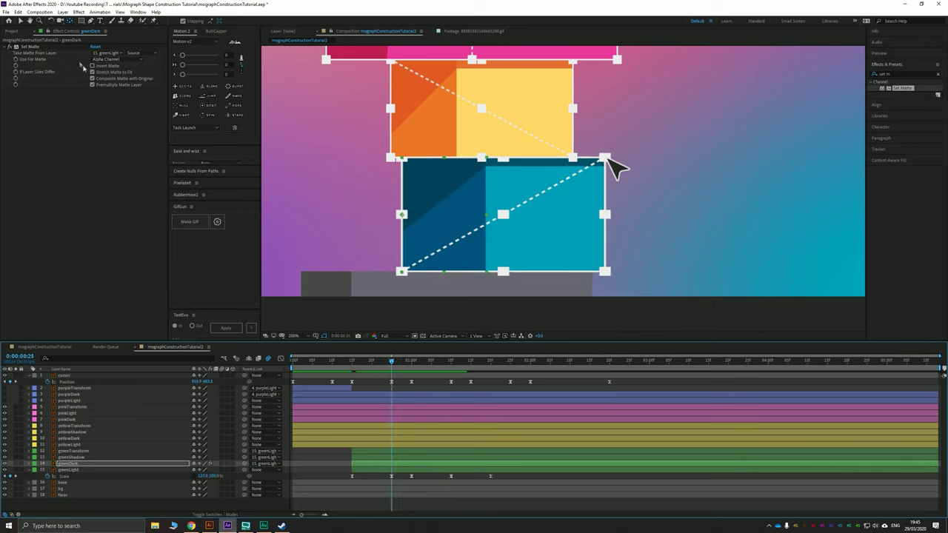
# Keyframe greenDark's Position so it slides from outside the green block's left side at 0:00:00:25 into the block at 0:00:01:05
pyautogui.moveTo(474, 261); pyautogui.dragTo(391, 263)
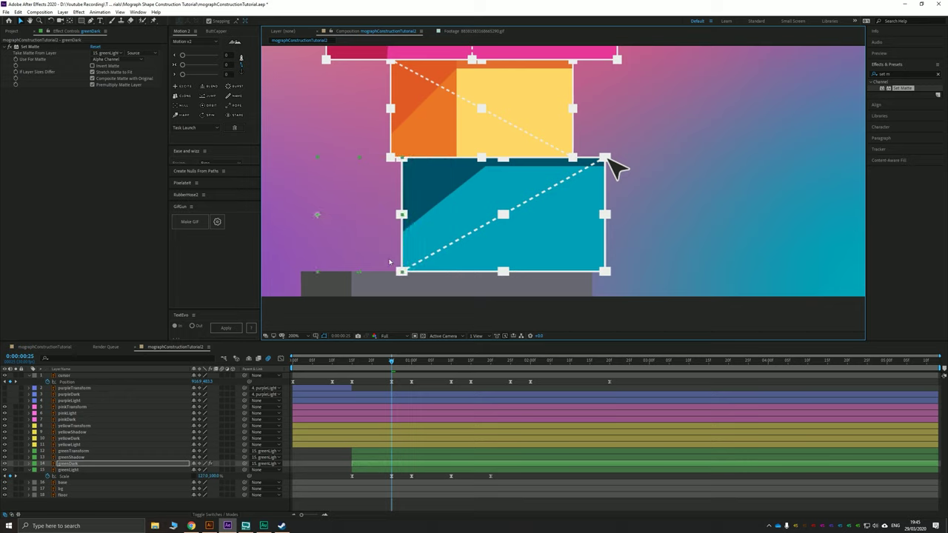
pyautogui.hotkey('alt', 'shift', 'p')
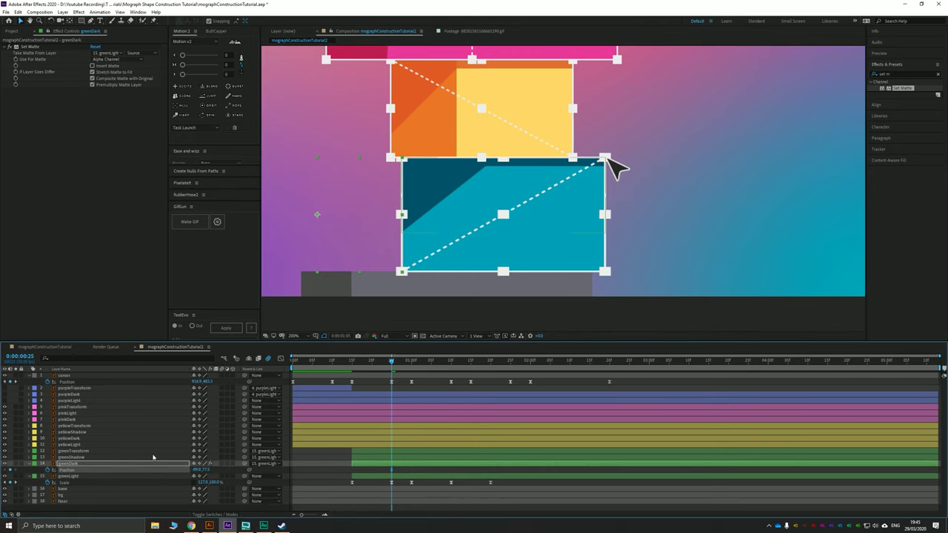
pyautogui.hotkey('shift', 'pagedown')
pyautogui.moveTo(364, 247); pyautogui.dragTo(426, 244)
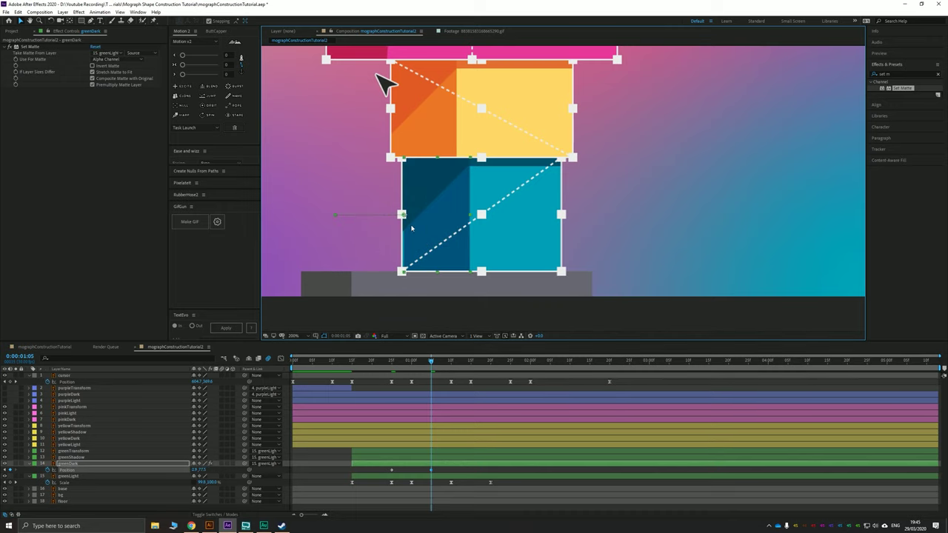
# Hide the greenTransform layer and align greenDark flush with the green block's left edge at 0:00:01:05, Position 0.0, 77.5
pyautogui.scroll(2, 399, 232)
pyautogui.hotkey('alt', 'space')
pyautogui.moveTo(408, 285); pyautogui.dragTo(467, 279)
pyautogui.hotkey('ctrl', 'z')
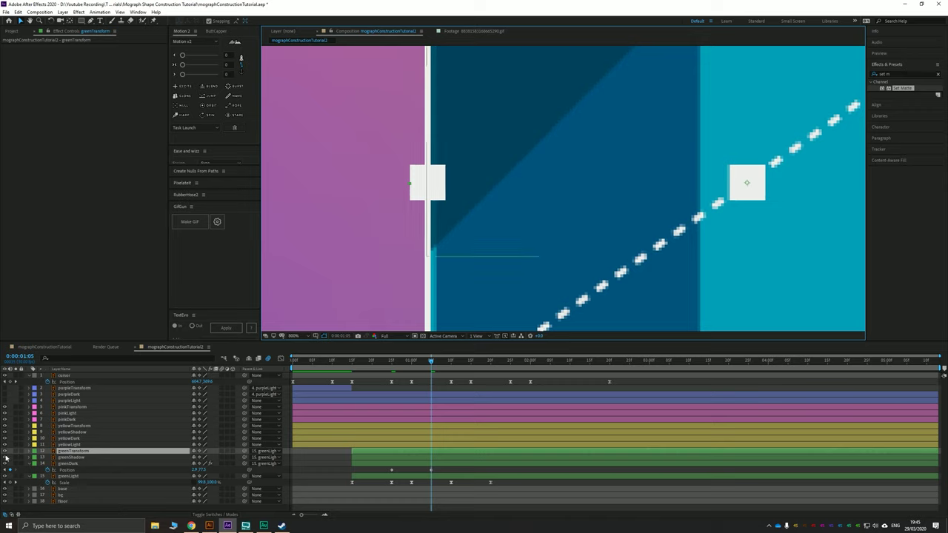
pyautogui.click(5, 451)
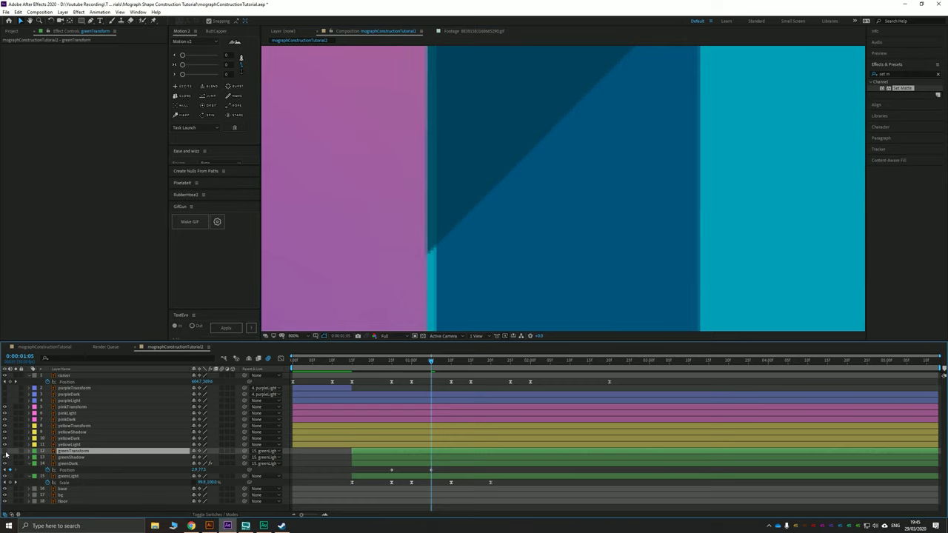
pyautogui.click(411, 465)
pyautogui.moveTo(518, 282); pyautogui.dragTo(510, 280)
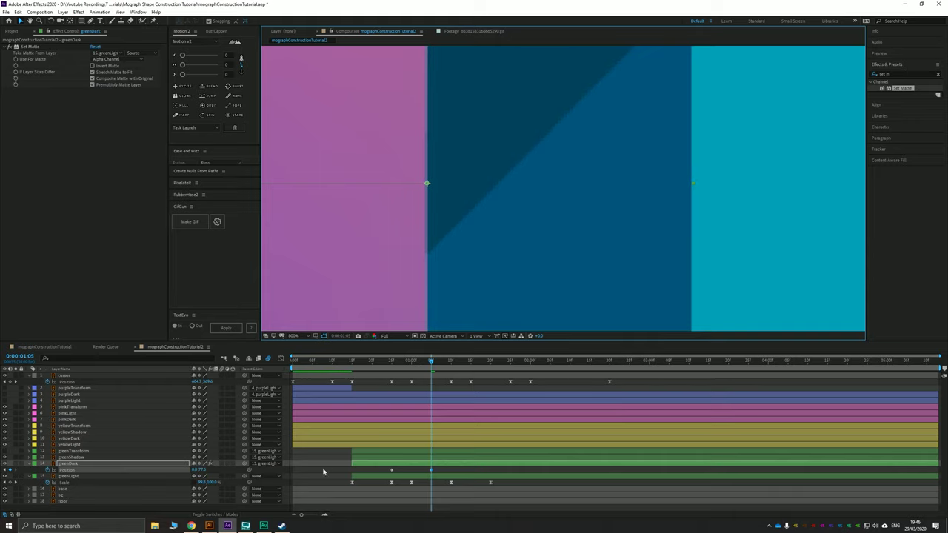
pyautogui.click(175, 477)
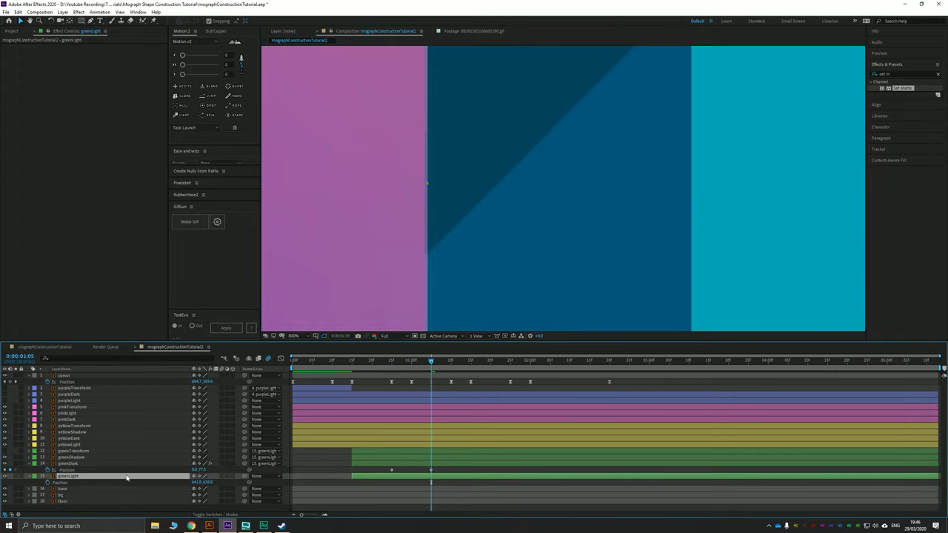
pyautogui.click(96, 463)
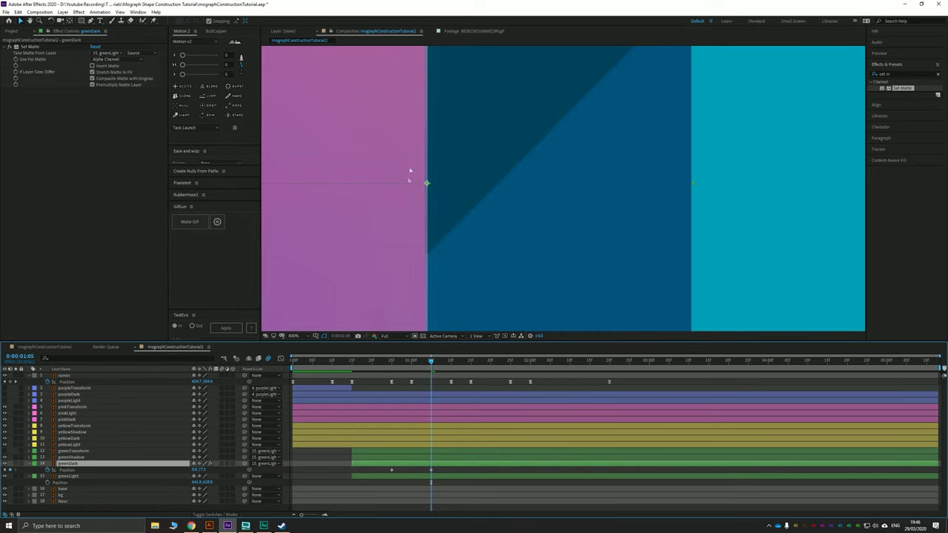
# Apply Easy Ease to greenDark's two Position keyframes at 0:00:00:25 and 0:00:01:05
pyautogui.scroll(-2, 416, 247)
pyautogui.scroll(1, 416, 247)
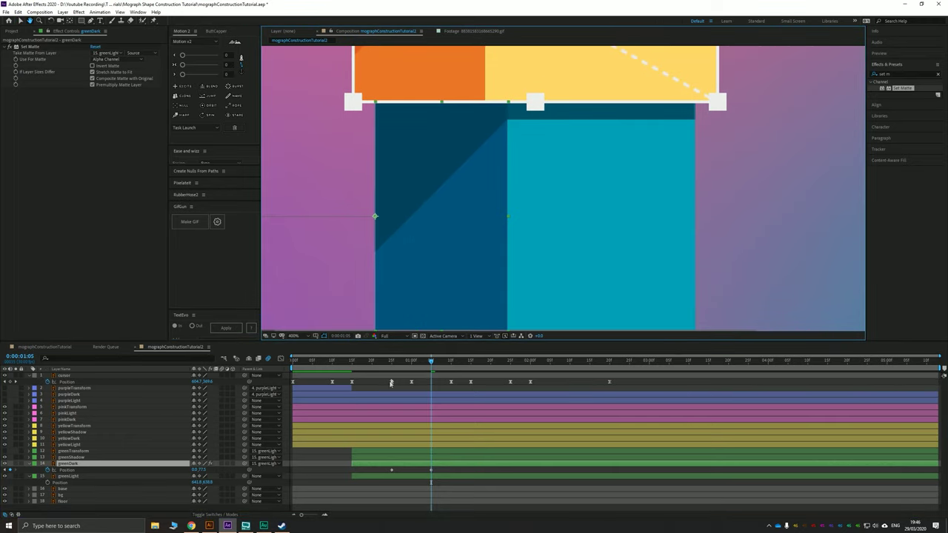
pyautogui.press('v')
pyautogui.click(396, 361)
pyautogui.moveTo(438, 467); pyautogui.dragTo(380, 479)
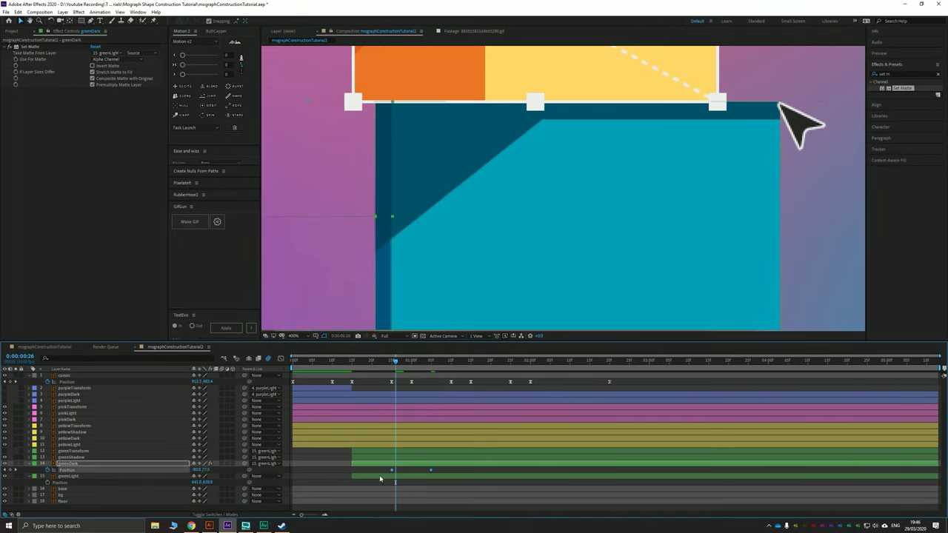
pyautogui.press('F9')
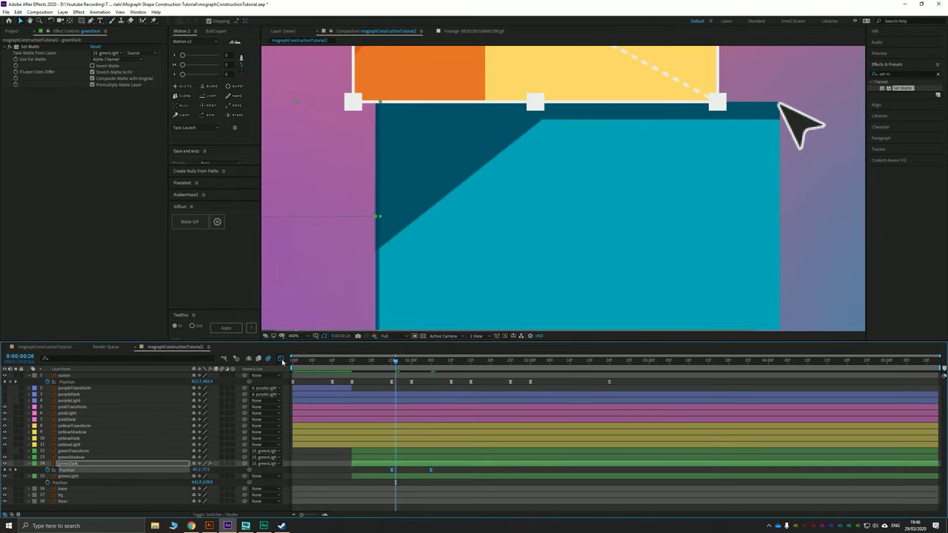
# Shape greenDark's Position speed graph into a sharp early peak with a long ease-out, and preview the whole animation
pyautogui.click(281, 360)
pyautogui.moveTo(452, 467); pyautogui.dragTo(393, 495)
pyautogui.moveTo(396, 362); pyautogui.dragTo(393, 367)
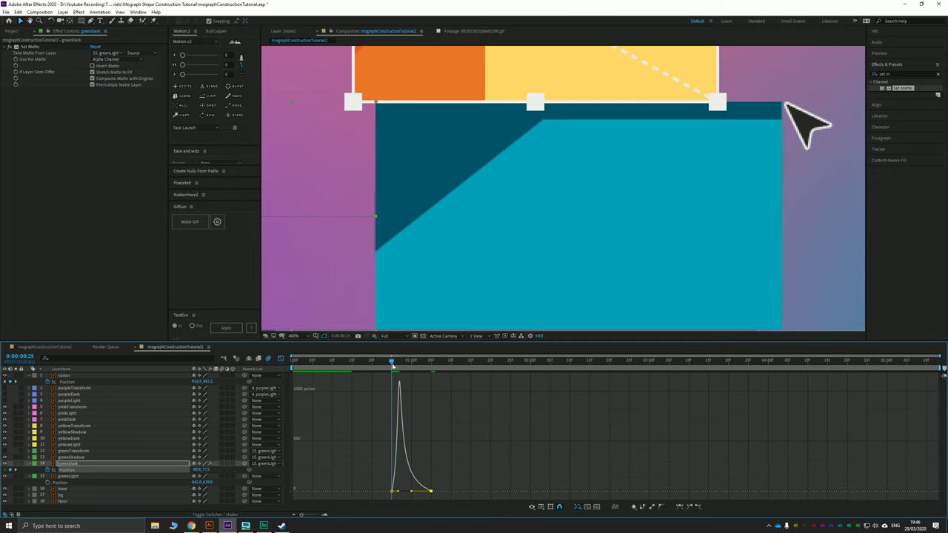
pyautogui.press('space')
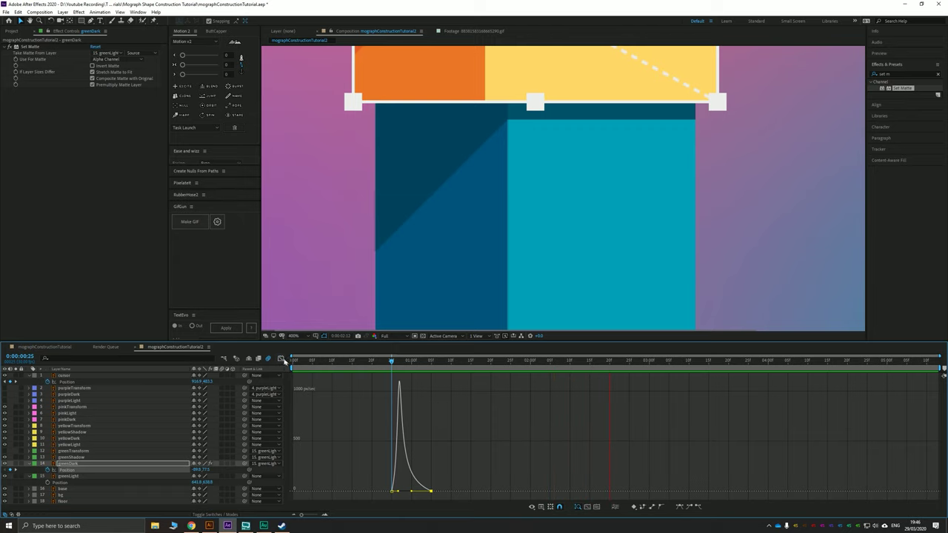
pyautogui.click(280, 360)
pyautogui.scroll(-6, 800, 126)
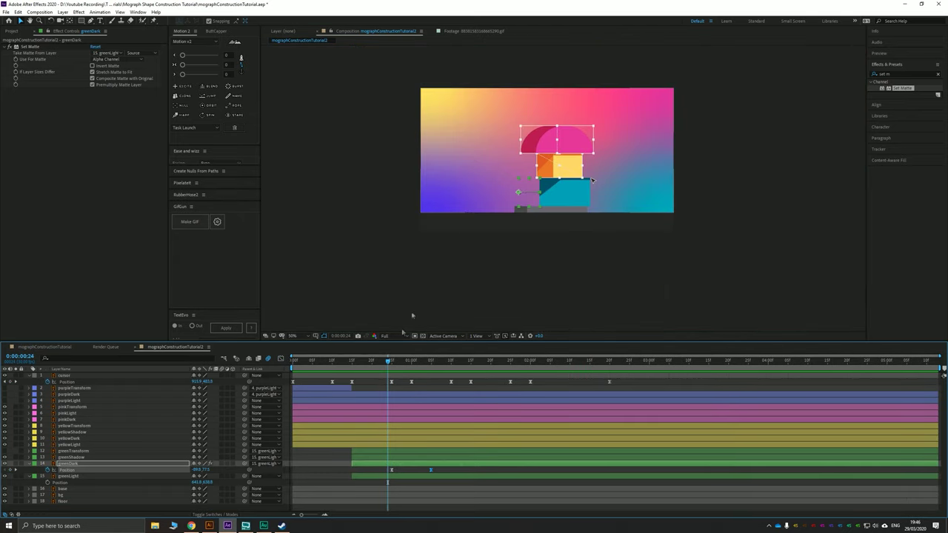
pyautogui.press('Home')
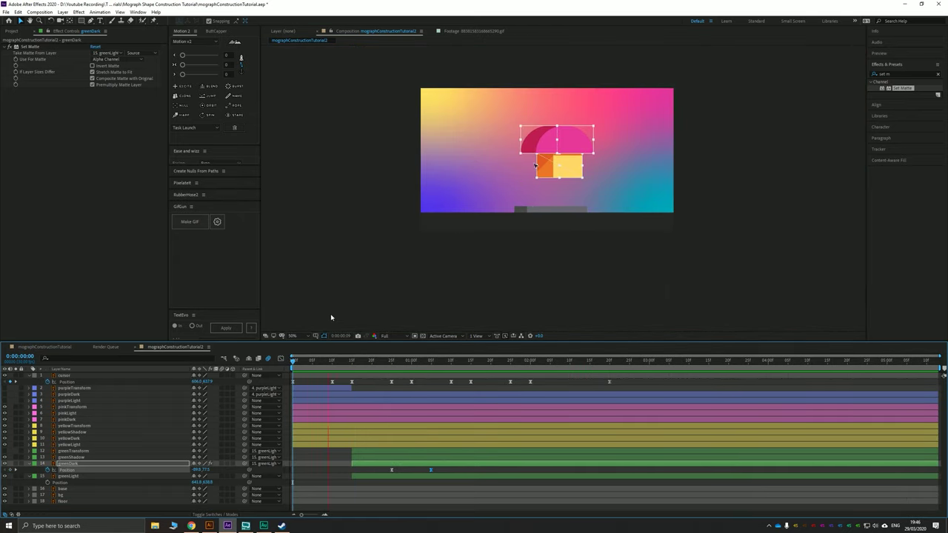
pyautogui.press('space')
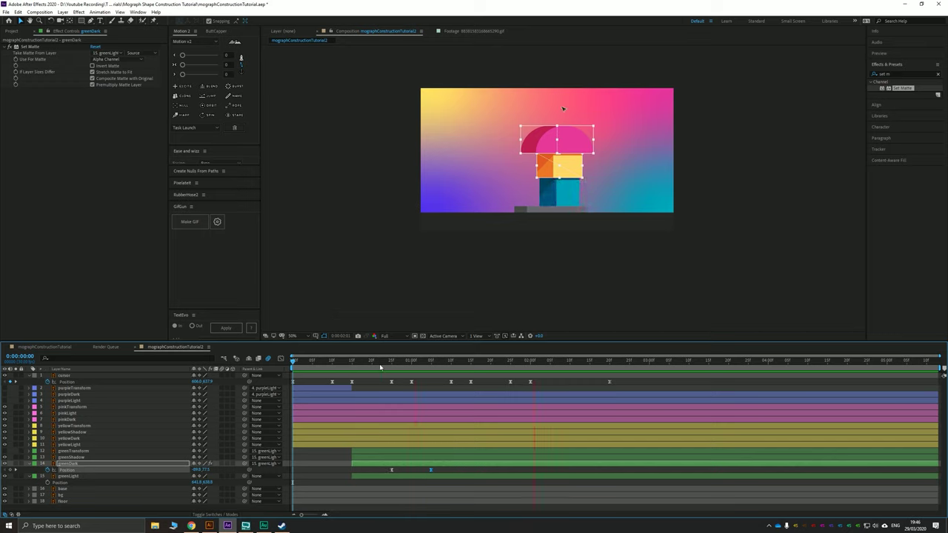
pyautogui.moveTo(380, 366); pyautogui.dragTo(392, 386)
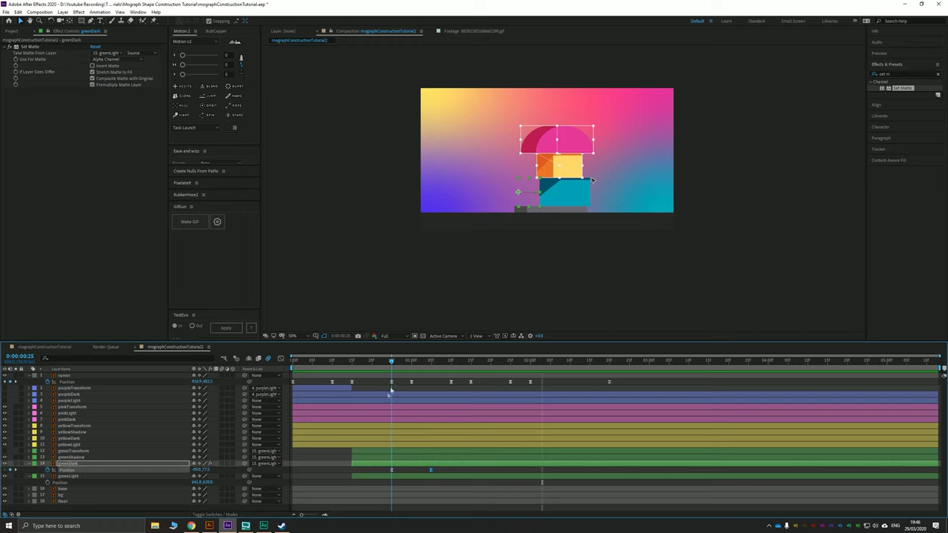
# Reveal greenLight's Scale keyframes, try moving greenDark's last Position keyframe to 0:00:01:00, and preview the timing
pyautogui.click(89, 478)
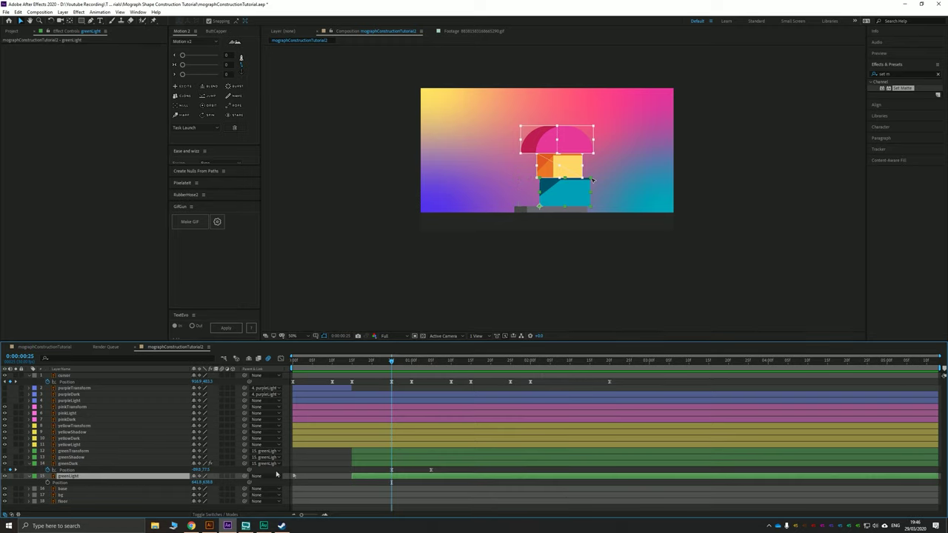
pyautogui.click(430, 470)
pyautogui.moveTo(430, 472); pyautogui.dragTo(411, 470)
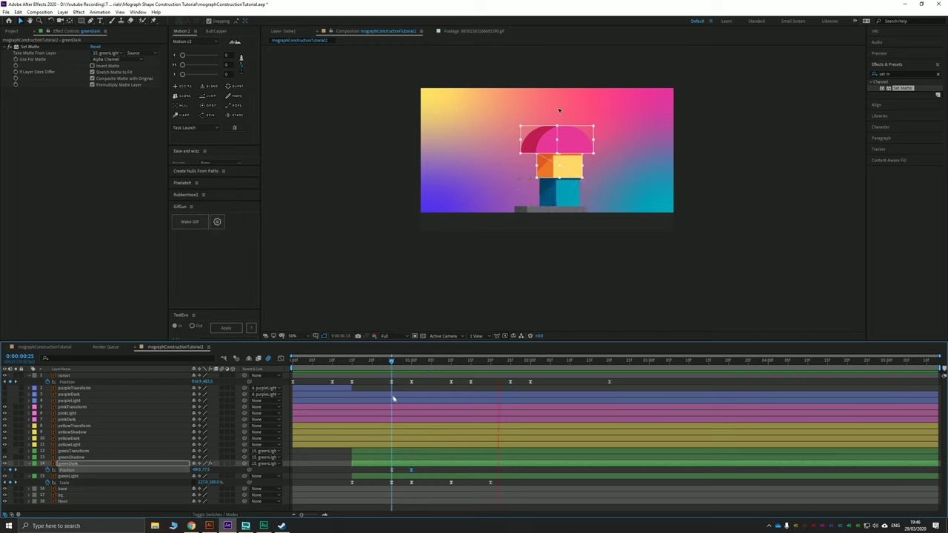
pyautogui.click(356, 367)
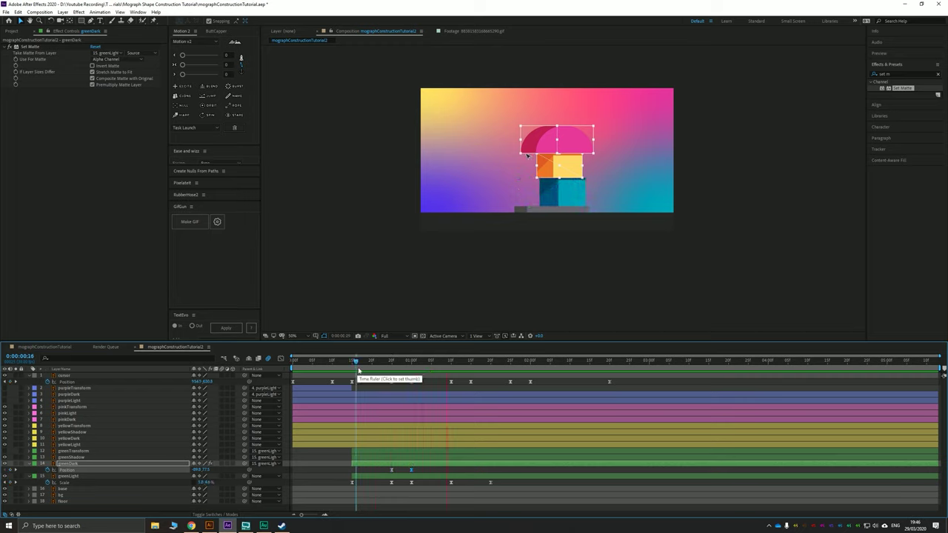
pyautogui.press('space')
# Try greenDark's Position keyframes at 0:00:01:00 and 0:00:01:10, and preview from 0:00:00:13
pyautogui.moveTo(412, 471); pyautogui.dragTo(452, 472)
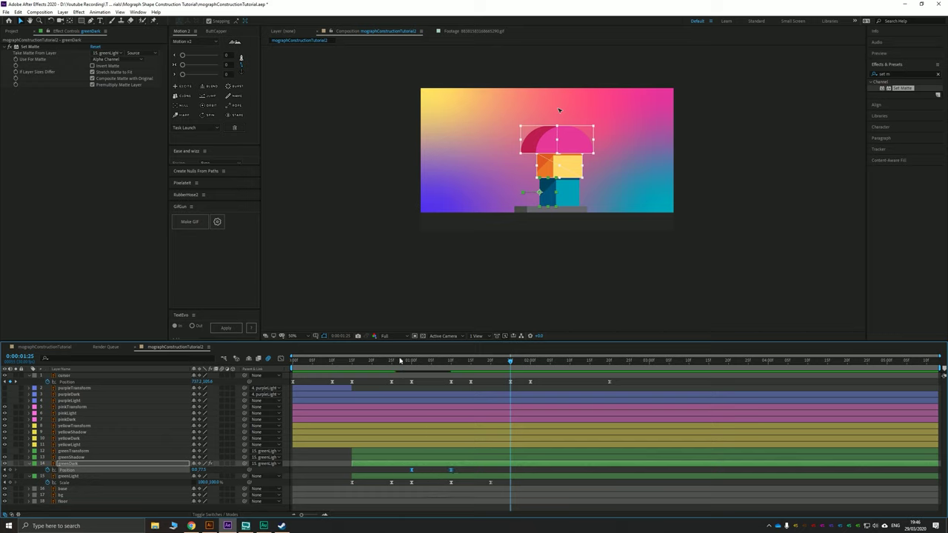
pyautogui.moveTo(408, 365); pyautogui.dragTo(351, 401)
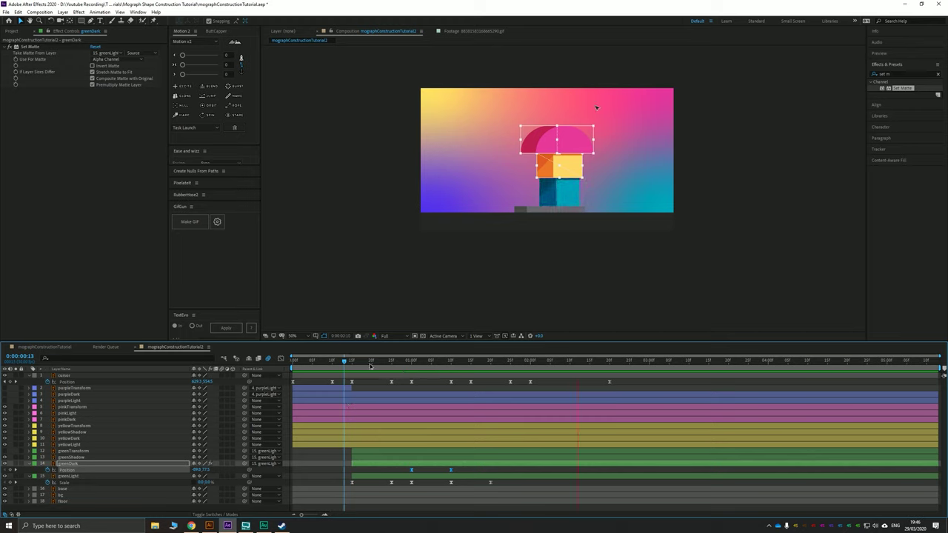
pyautogui.press('space')
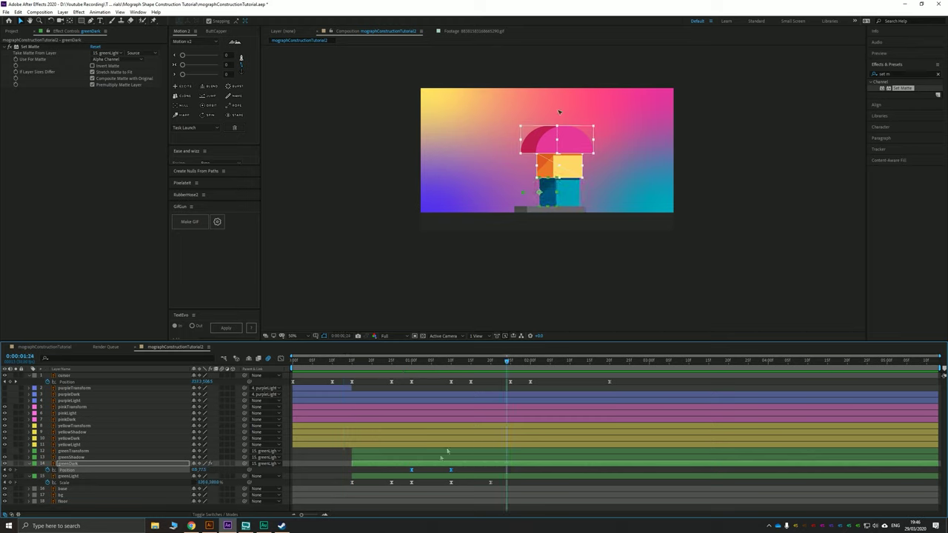
# Move greenDark's Position keyframes to 0:00:00:15 and 0:00:00:25, and preview from 0:00:00:15
pyautogui.moveTo(412, 471); pyautogui.dragTo(353, 472)
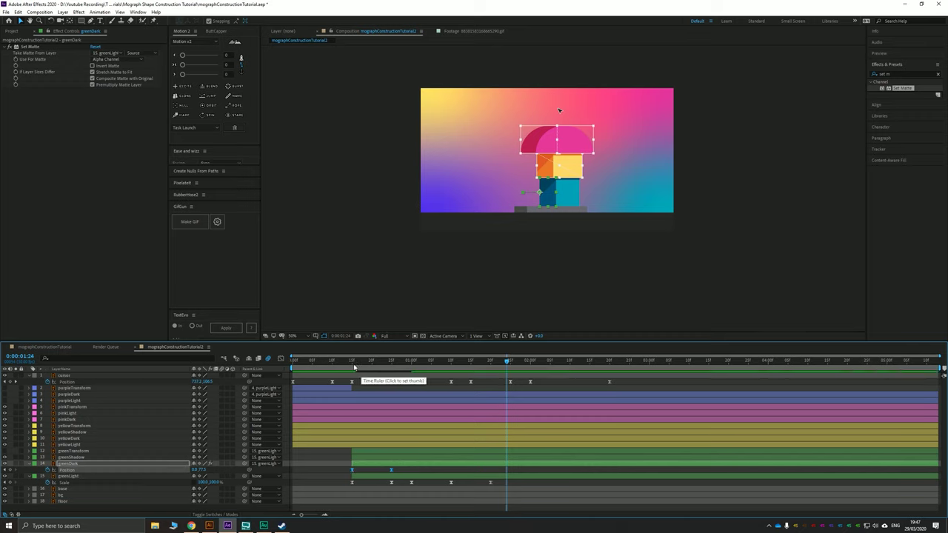
pyautogui.click(353, 365)
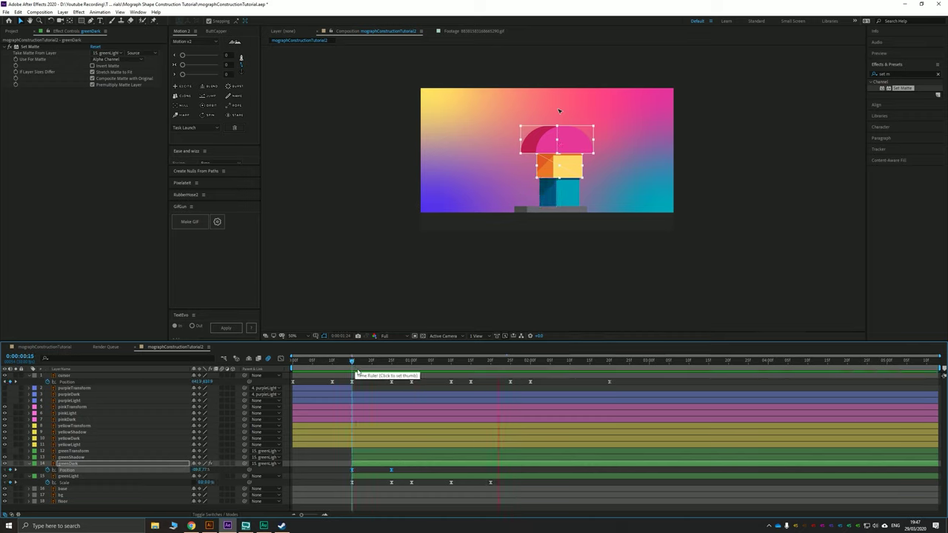
pyautogui.moveTo(359, 361); pyautogui.dragTo(381, 361)
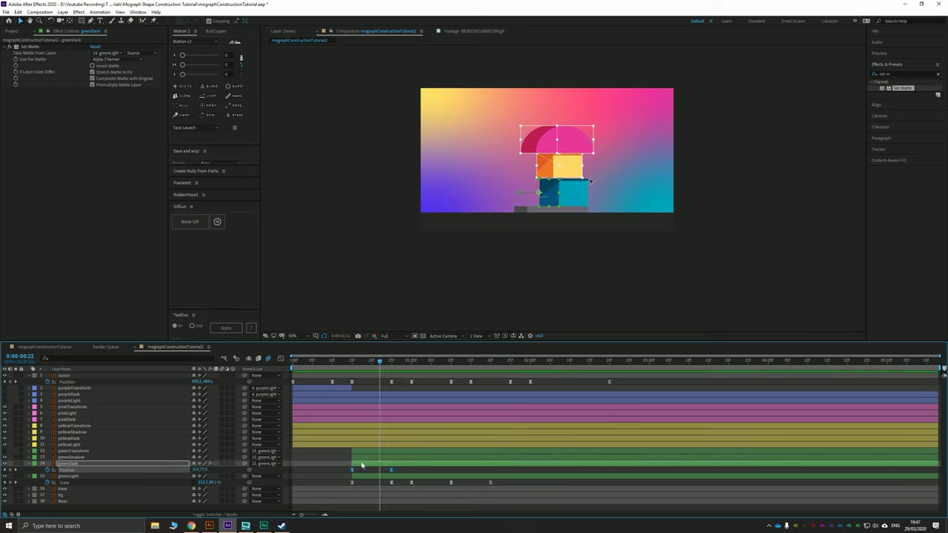
# Shift the greenDark layer with its Position keyframes five frames later to start at 0:00:00:20, and preview the block
pyautogui.moveTo(370, 465); pyautogui.dragTo(390, 465)
pyautogui.moveTo(366, 362); pyautogui.dragTo(354, 392)
pyautogui.press('pagedown')
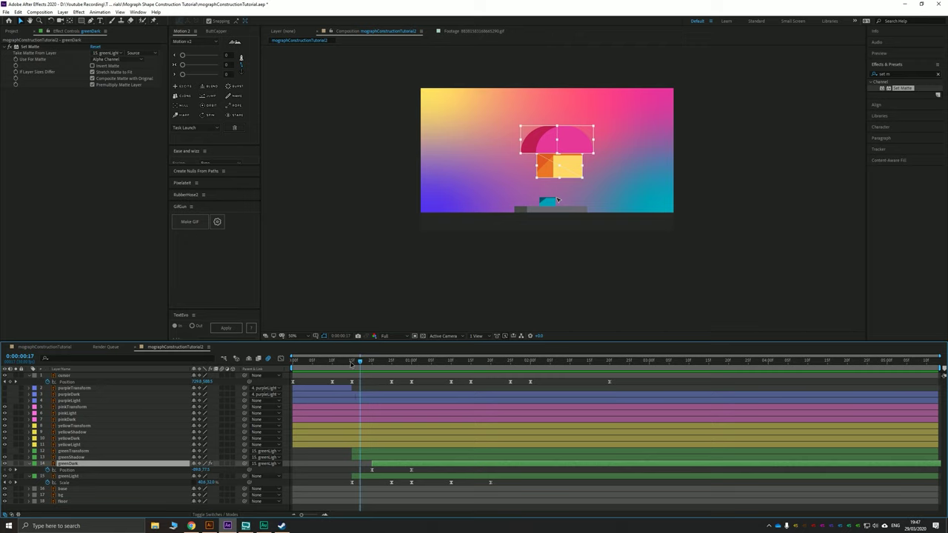
pyautogui.click(351, 363)
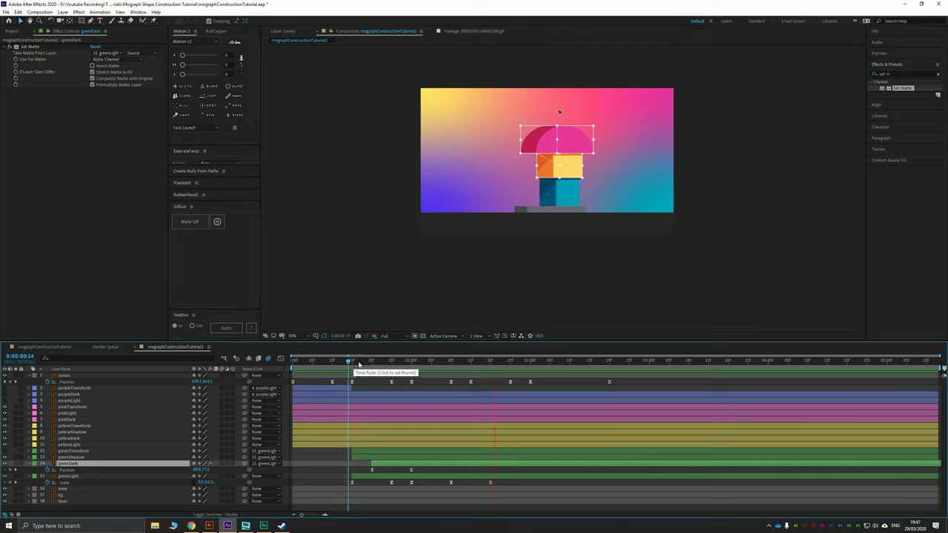
pyautogui.click(357, 362)
pyautogui.moveTo(356, 368); pyautogui.dragTo(393, 395)
# Switch to the mographConstructionTutorial composition and examine the keyframe timing of boxGreen and boxGreenDark
pyautogui.click(32, 349)
pyautogui.click(98, 477)
pyautogui.keyDown('shift'); pyautogui.click(98, 471); pyautogui.keyUp('shift')
pyautogui.press('pageup')
pyautogui.press('u')
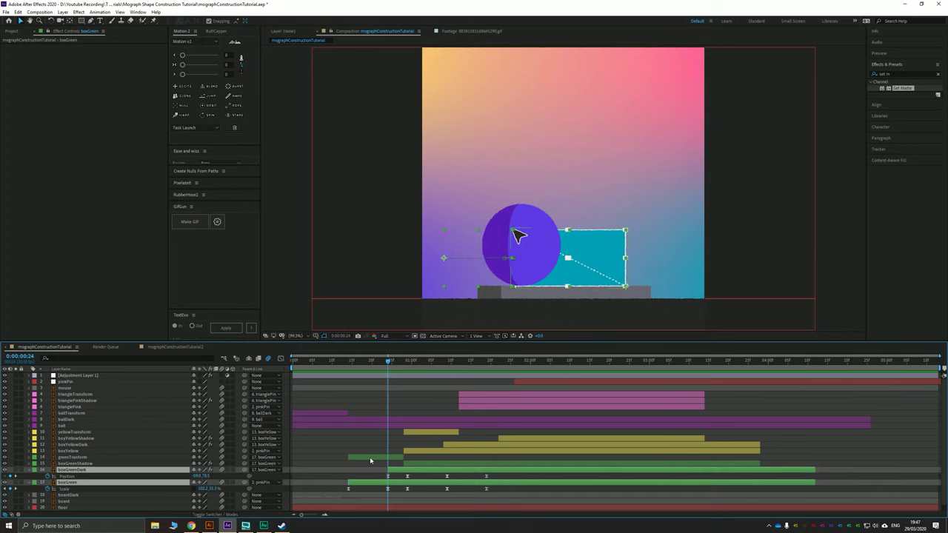
pyautogui.moveTo(386, 365); pyautogui.dragTo(443, 372)
pyautogui.press('space')
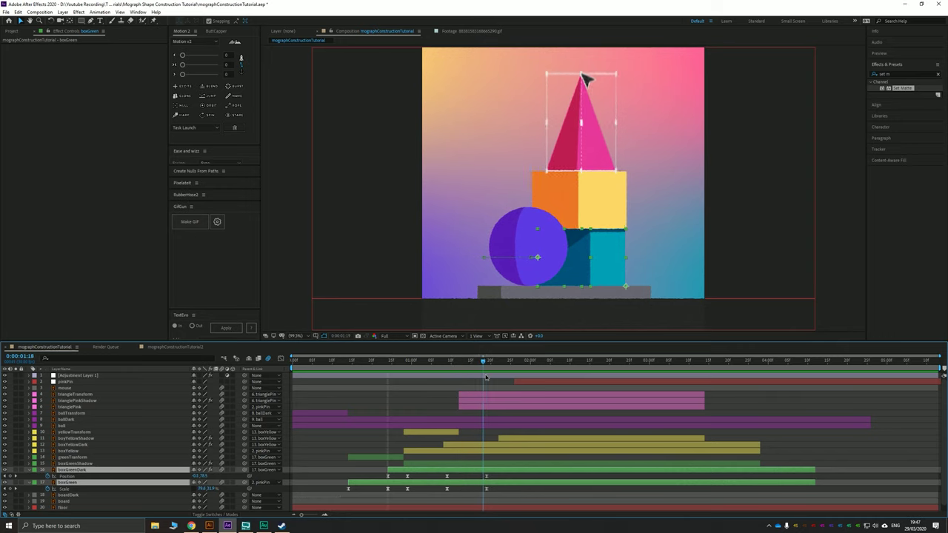
# Try moving greenDark's first Position keyframe to 0:00:00:25 and keying a shifted Position at 0:00:01:10 in mographConstructionTutorial2
pyautogui.press('space')
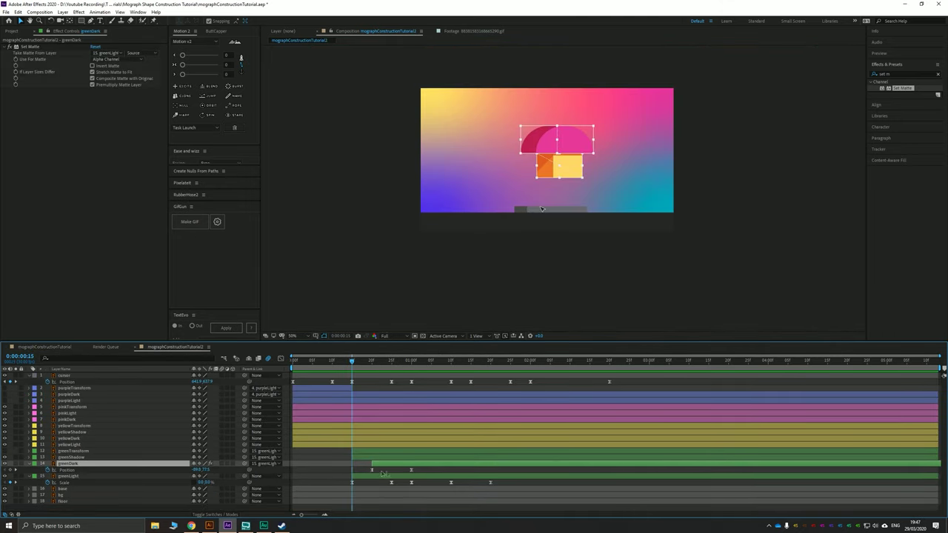
pyautogui.moveTo(371, 471); pyautogui.dragTo(392, 474)
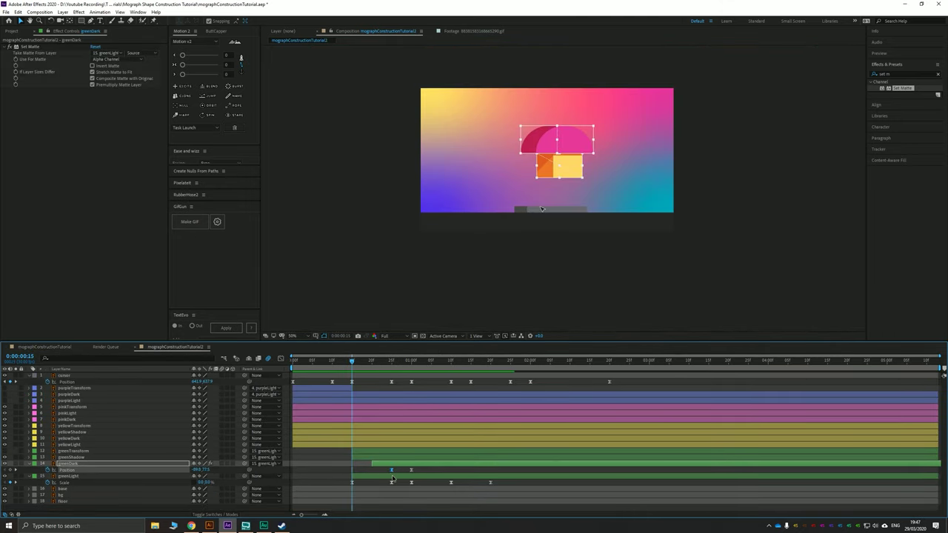
pyautogui.moveTo(398, 362); pyautogui.dragTo(452, 374)
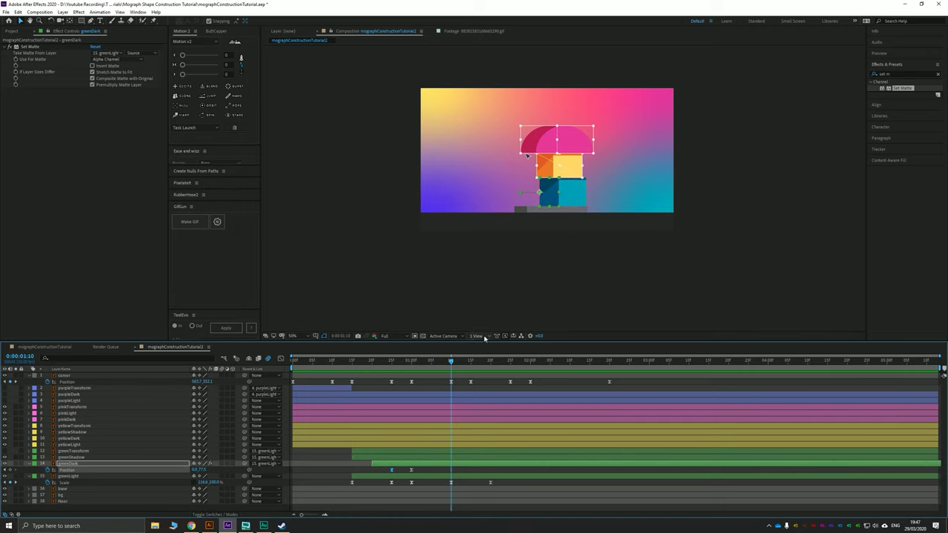
pyautogui.press('.')
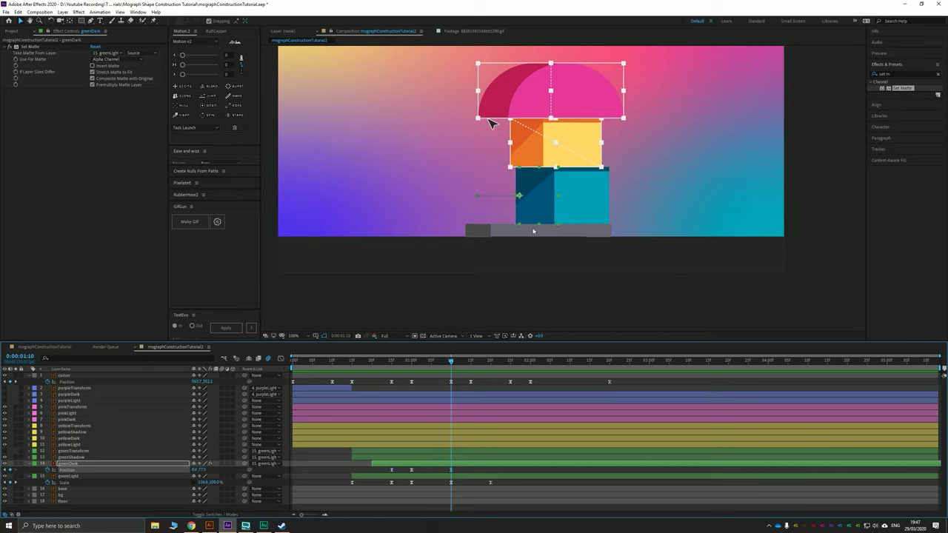
pyautogui.moveTo(533, 231); pyautogui.dragTo(535, 231)
# Try a Position keyframe on greenDark at 0:00:01:20 nudged back to the left, and preview from 0:00:00:10
pyautogui.moveTo(454, 369); pyautogui.dragTo(494, 368)
pyautogui.hotkey('shift', 'Left')
pyautogui.hotkey('shift', 'Left')
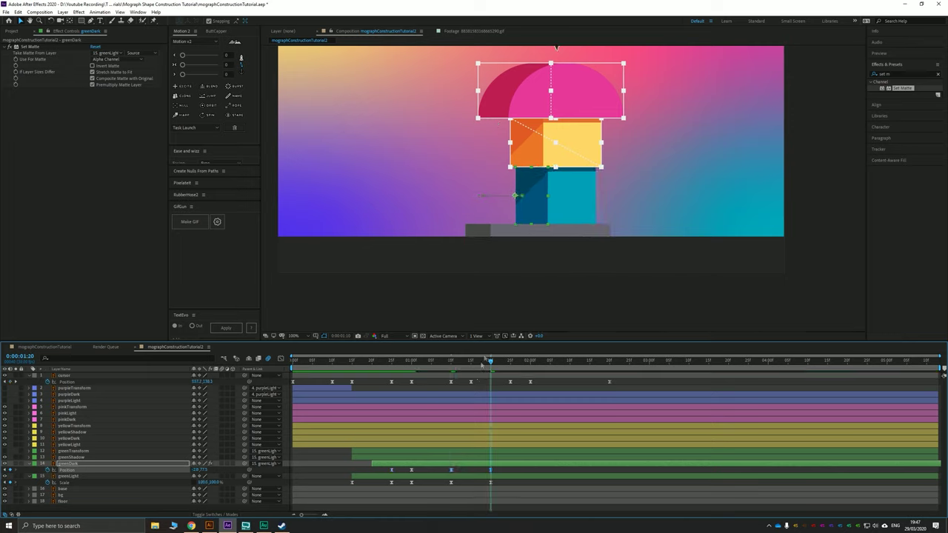
pyautogui.moveTo(452, 360); pyautogui.dragTo(332, 362)
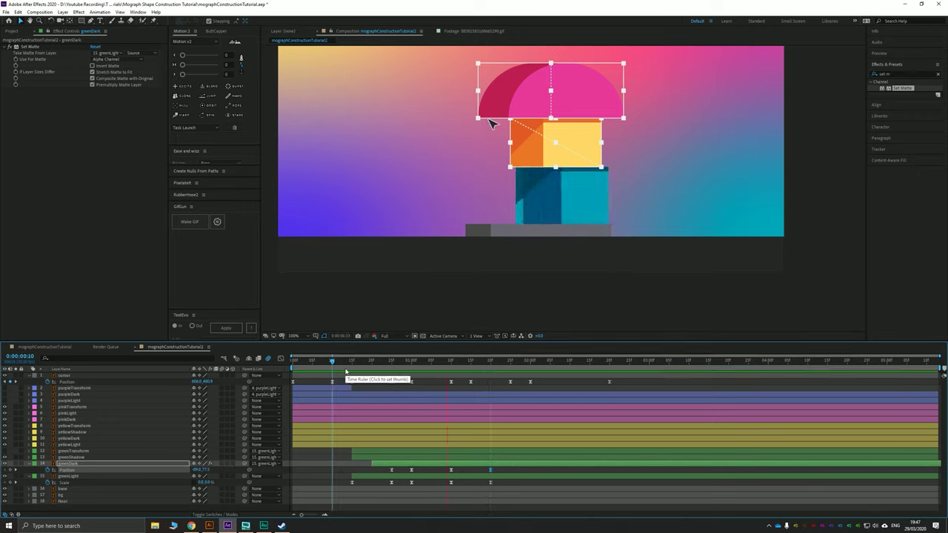
pyautogui.moveTo(539, 365); pyautogui.dragTo(391, 375)
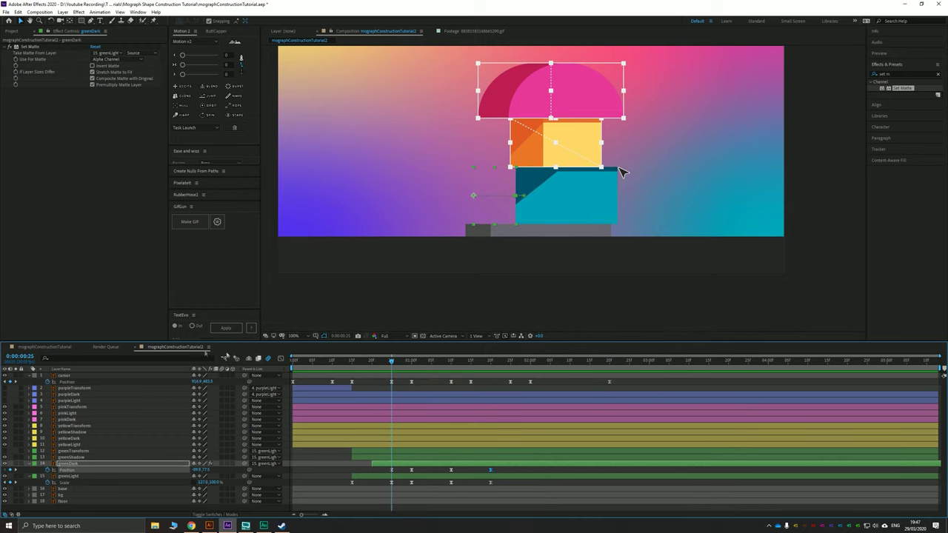
# Switch to the mographConstructionTutorial composition and examine boxGreenDark's modified properties and Position keyframes
pyautogui.click(54, 349)
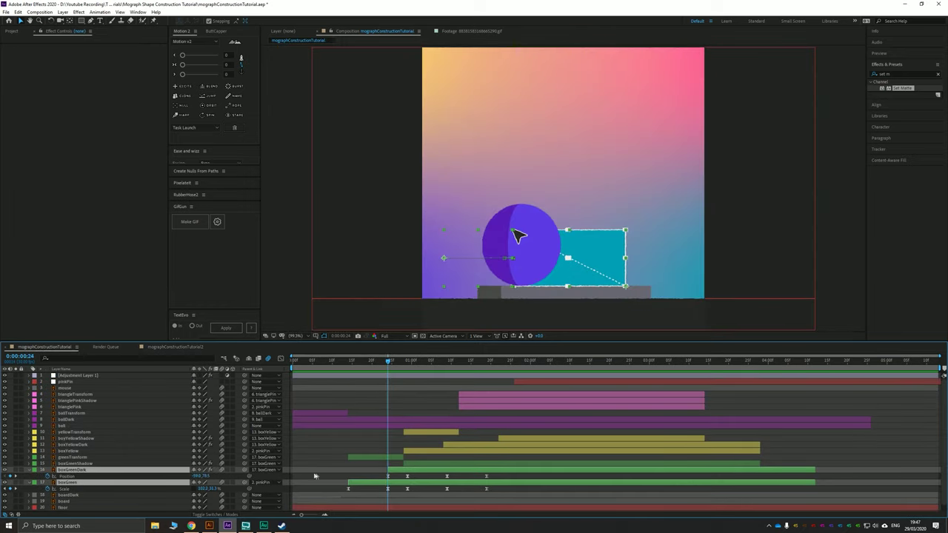
pyautogui.click(313, 476)
pyautogui.click(412, 471)
pyautogui.press('u')
pyautogui.press('u')
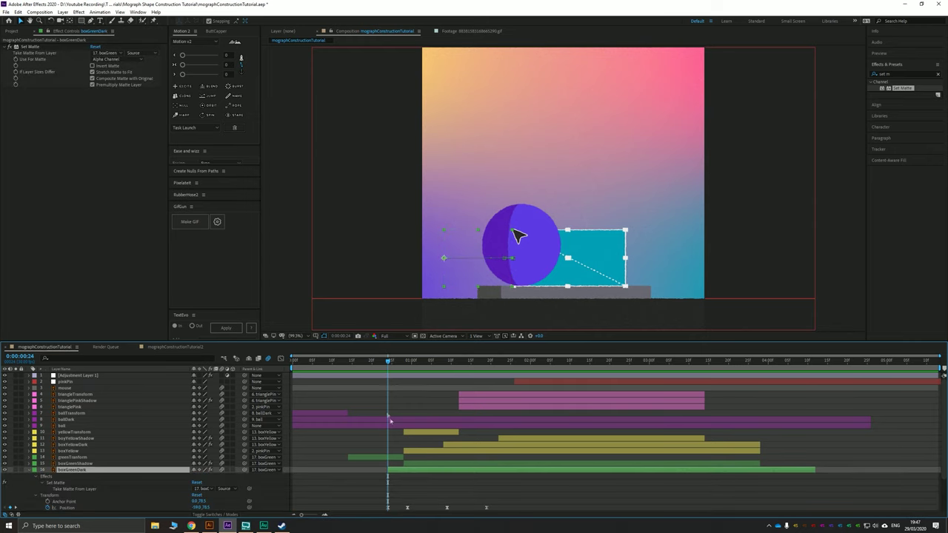
pyautogui.press('u')
pyautogui.press('u')
# Play and step through the reference animation to study how boxGreenDark slides across the green box
pyautogui.moveTo(388, 363); pyautogui.dragTo(413, 365)
pyautogui.press('space')
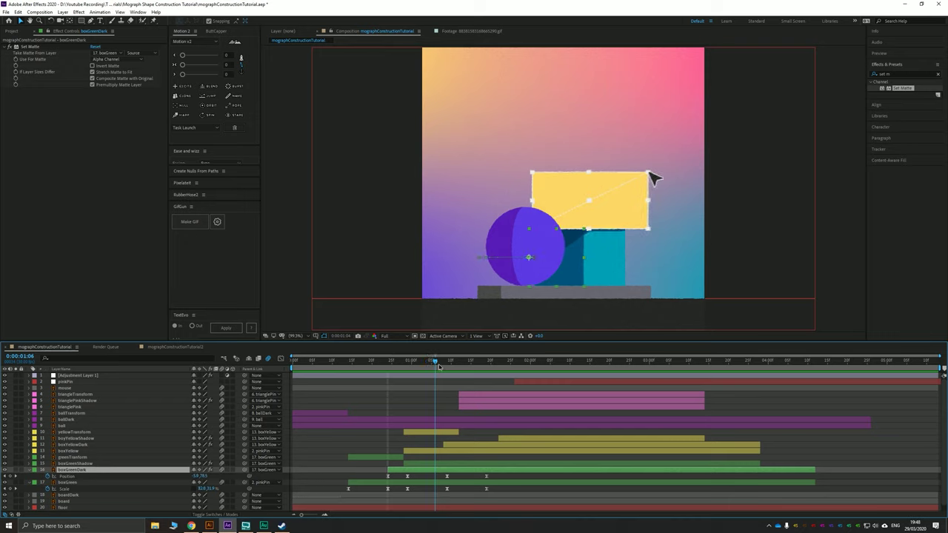
pyautogui.press('space')
pyautogui.press('pagedown')
pyautogui.press('pagedown')
pyautogui.press('pagedown')
pyautogui.press('pagedown')
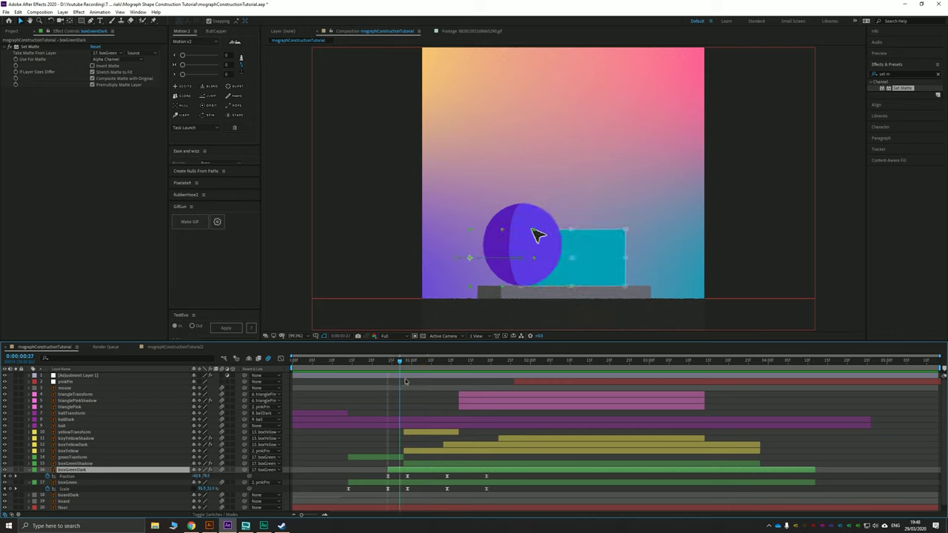
pyautogui.moveTo(426, 381); pyautogui.dragTo(450, 380)
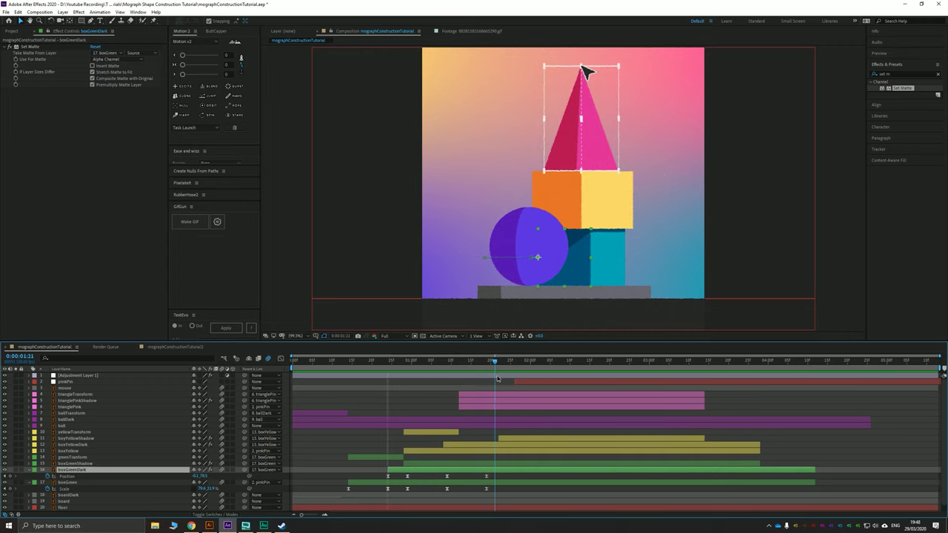
# Return to mographConstructionTutorial2, remove greenDark's Position keyframes at 0:00:01:10 and 0:00:01:20, and preview from 0:00:00:19
pyautogui.click(171, 348)
pyautogui.moveTo(380, 364); pyautogui.dragTo(405, 409)
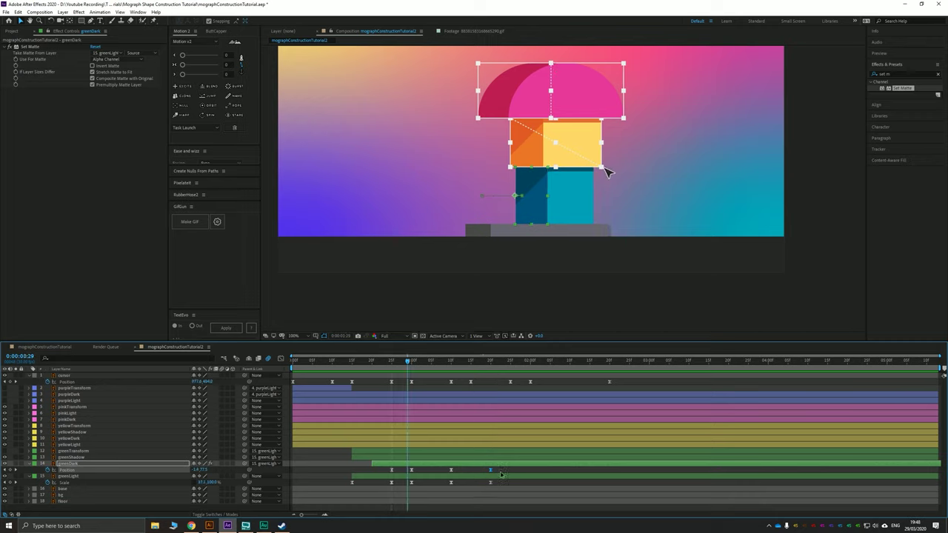
pyautogui.moveTo(501, 473); pyautogui.dragTo(449, 474)
pyautogui.press('Delete')
pyautogui.moveTo(407, 362); pyautogui.dragTo(370, 379)
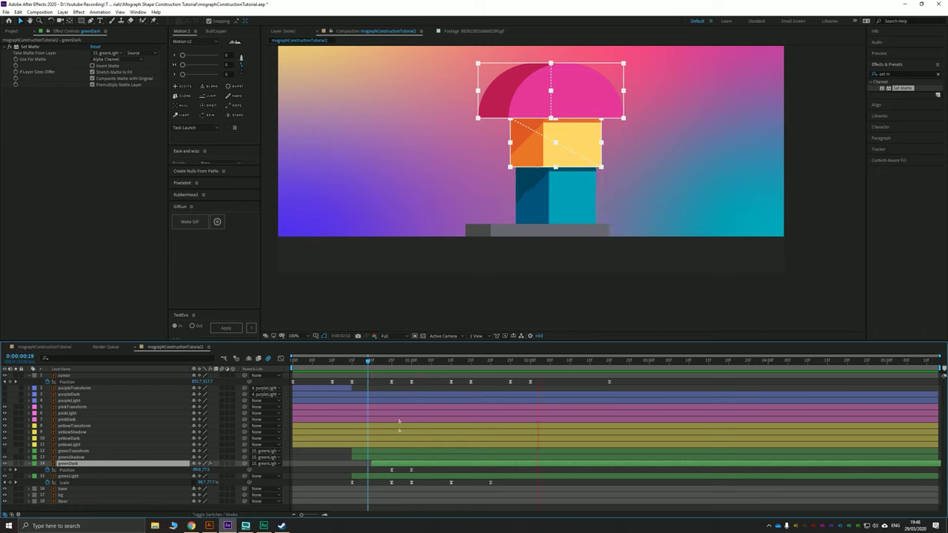
# Try moving greenDark's second Position keyframe to 0:00:01:05, and scrub through the shading's slide
pyautogui.moveTo(411, 469); pyautogui.dragTo(430, 470)
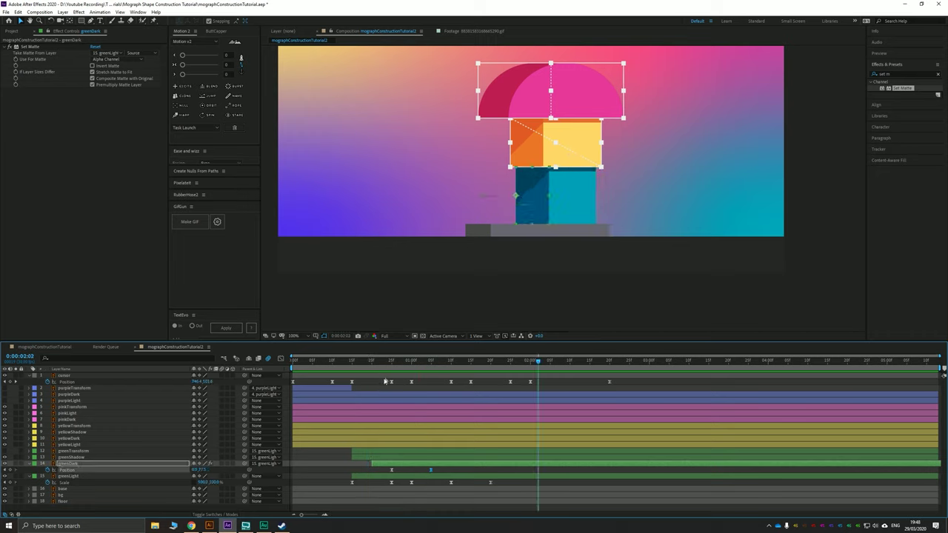
pyautogui.moveTo(388, 365); pyautogui.dragTo(406, 365)
pyautogui.moveTo(429, 371); pyautogui.dragTo(391, 402)
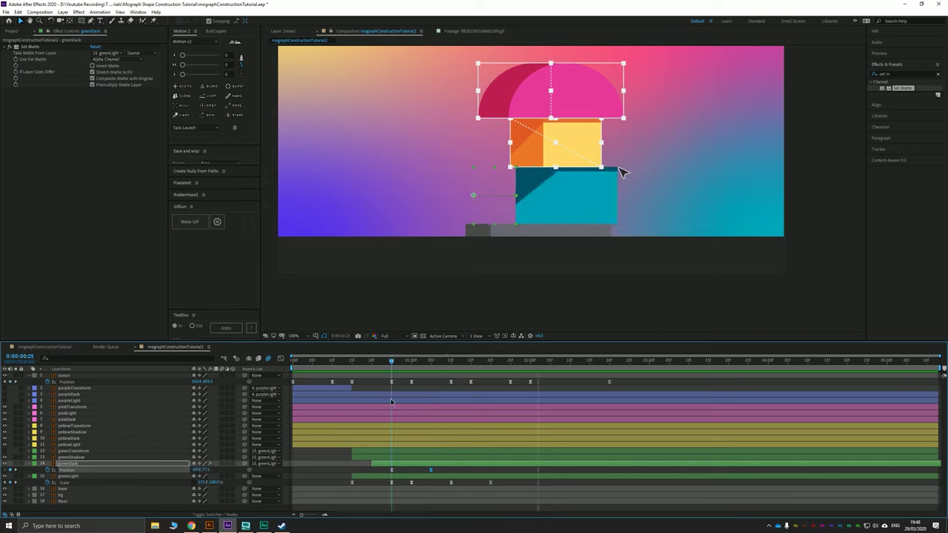
# Delete greenDark's remaining Position keyframes and trim the layer to start at 0:00:00:25
pyautogui.click(404, 472)
pyautogui.click(430, 471)
pyautogui.press('Delete')
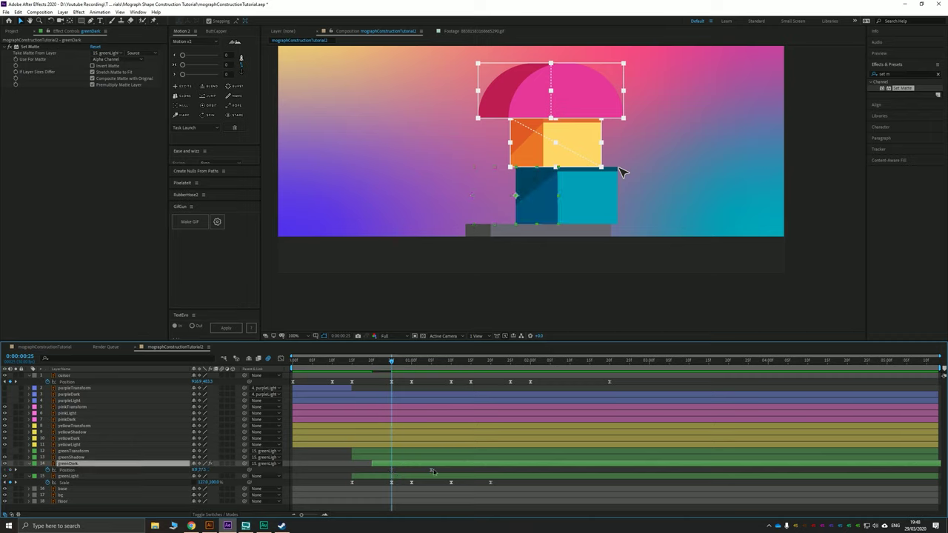
pyautogui.click(420, 474)
pyautogui.moveTo(432, 472); pyautogui.dragTo(388, 469)
# Add a Scale keyframe to greenDark at 0:00:00:25 with 0% width and 100% height
pyautogui.press('s')
pyautogui.moveTo(203, 470); pyautogui.dragTo(197, 471)
pyautogui.click(202, 471)
pyautogui.write('00')
pyautogui.press('Return')
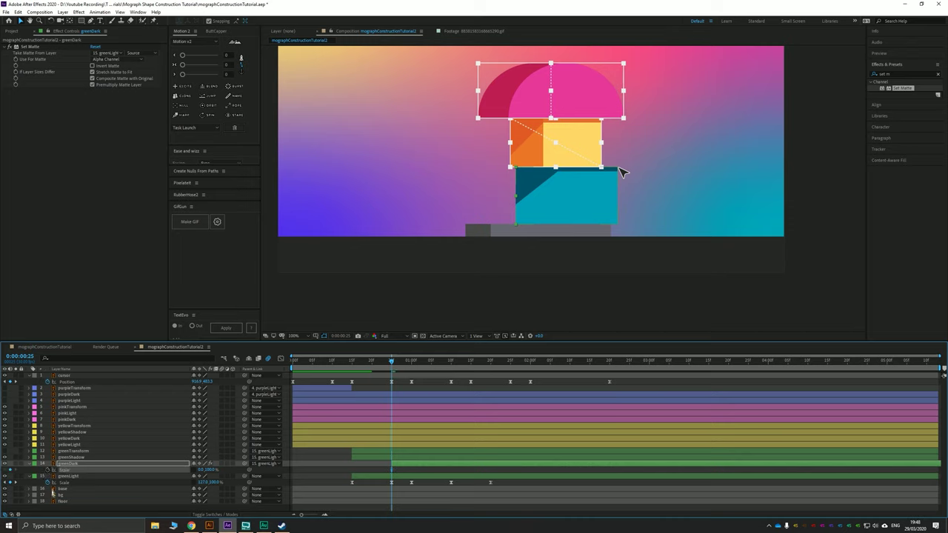
# Key greenDark's Scale width at 0:00:01:00, then 72% at 0:00:01:10 and 100% at 0:00:01:20
pyautogui.press('space')
pyautogui.press('pageup')
pyautogui.press('pageup')
pyautogui.press('pageup')
pyautogui.press('pageup')
pyautogui.press('pageup')
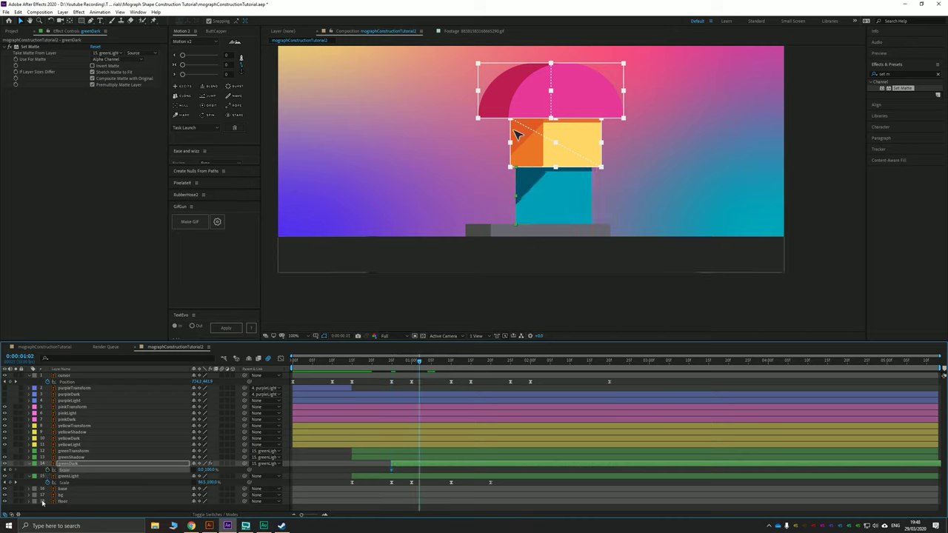
pyautogui.moveTo(200, 470); pyautogui.dragTo(178, 480)
pyautogui.hotkey('shift', 'pagedown')
pyautogui.hotkey('shift', 'pagedown')
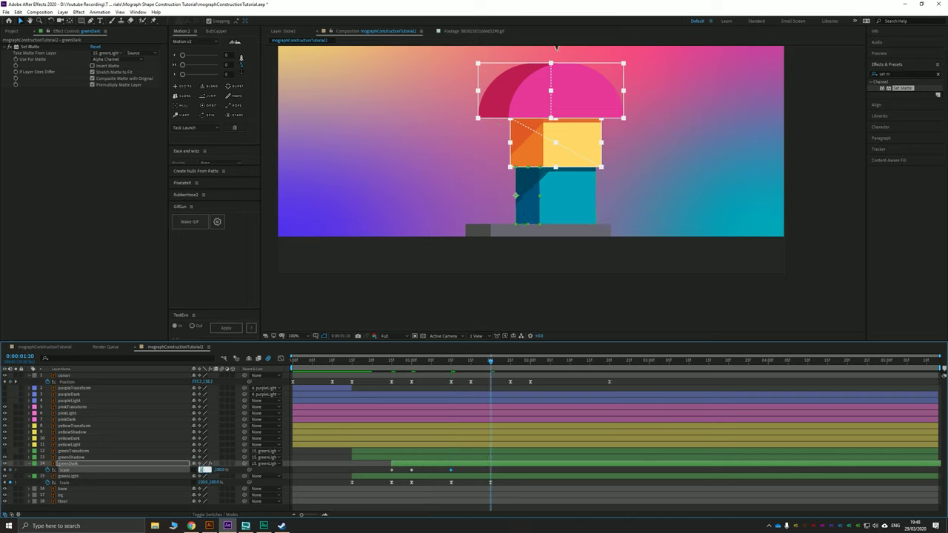
pyautogui.press('Return')
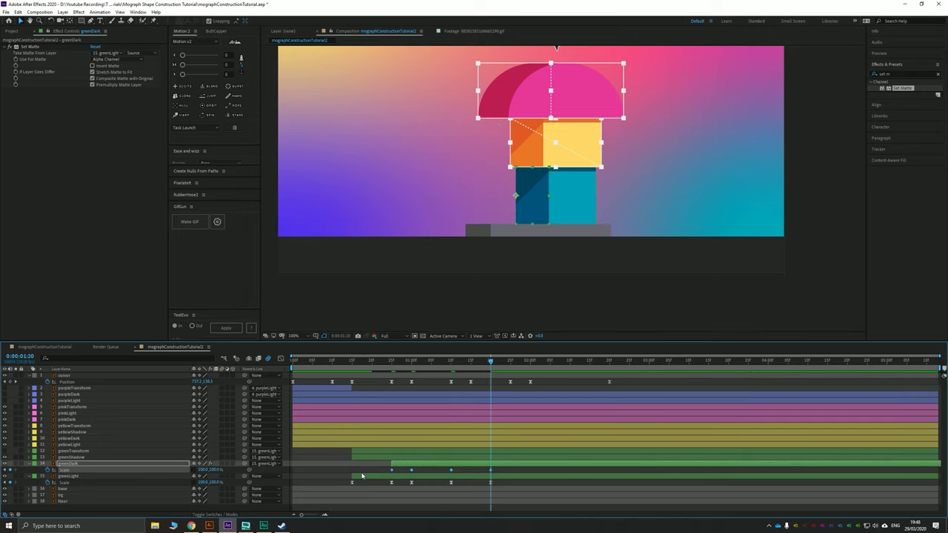
# Lengthen the ease out of greenDark's first eased Scale keyframe in the speed graph, and preview the block
pyautogui.click(281, 359)
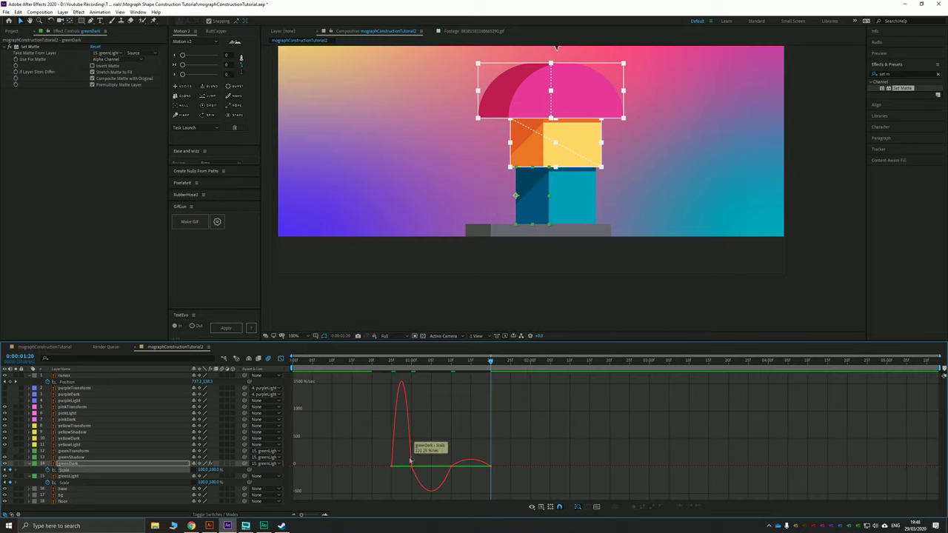
pyautogui.click(392, 465)
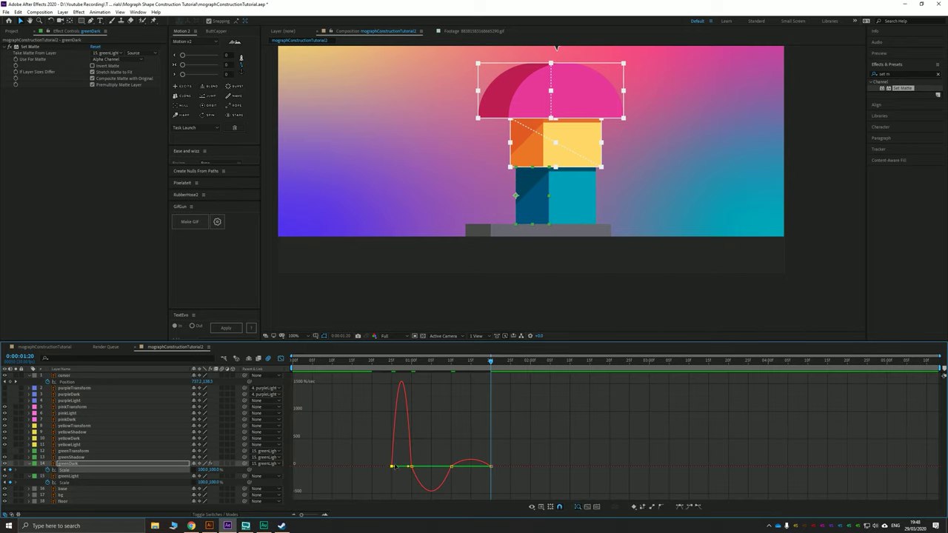
pyautogui.moveTo(396, 467); pyautogui.dragTo(413, 468)
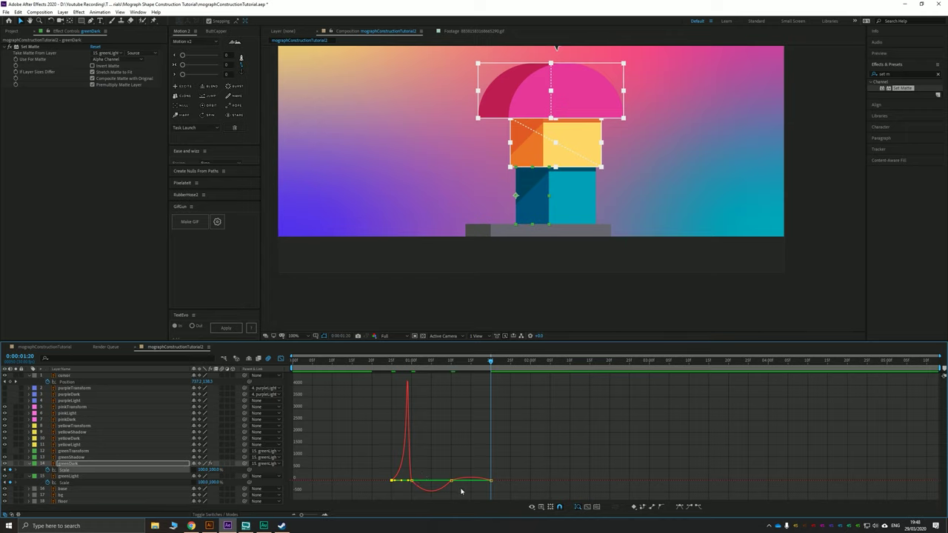
pyautogui.click(388, 369)
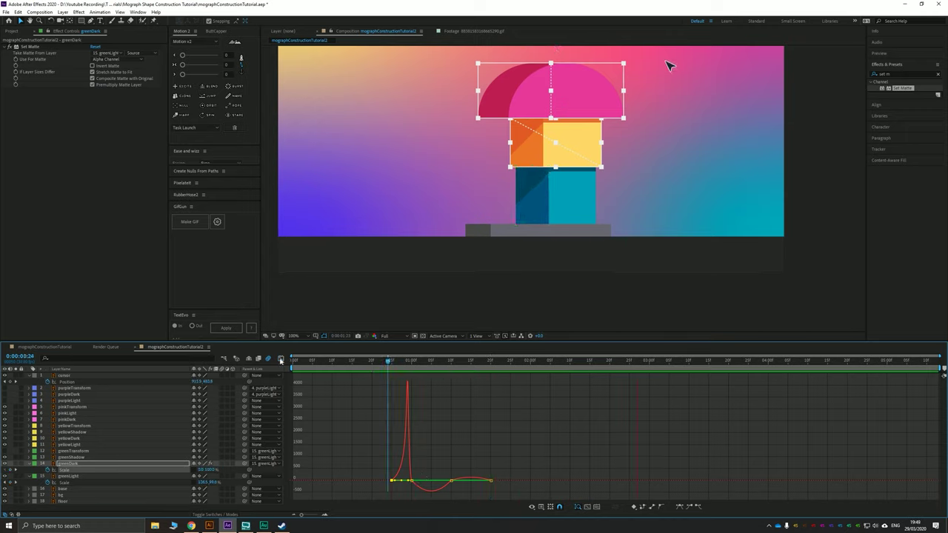
pyautogui.hotkey('shift', 'F3')
pyautogui.press('pageup')
pyautogui.press('pageup')
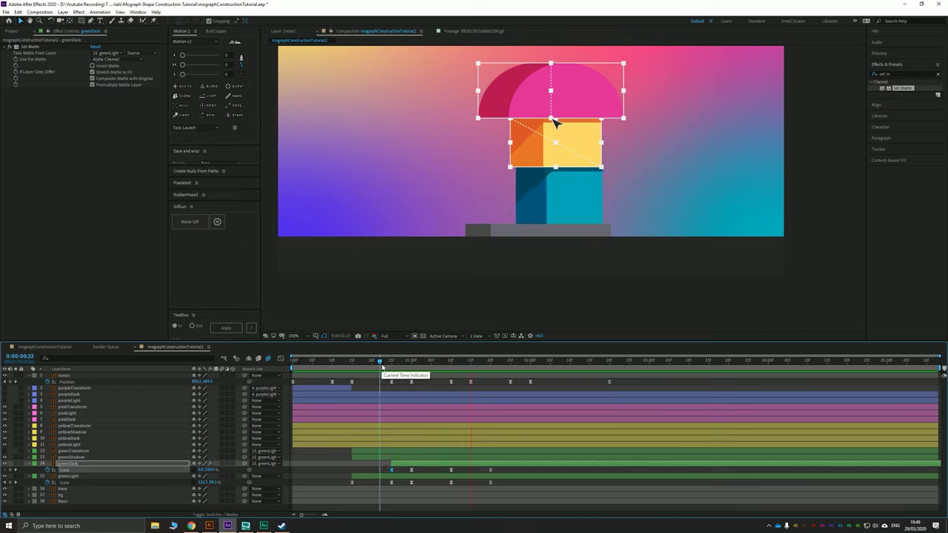
pyautogui.click(395, 366)
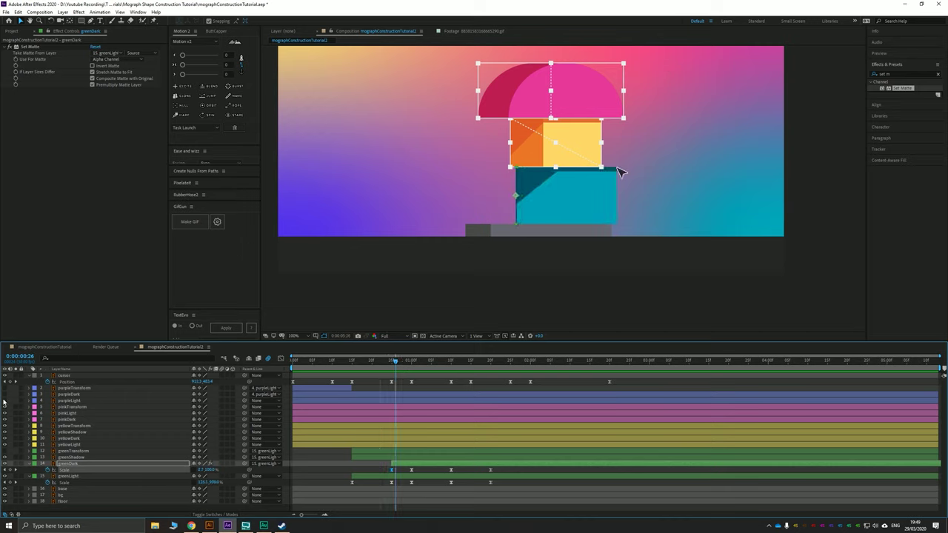
# Make the purple ball layers visible and preview the animation from the start
pyautogui.click(10, 392)
pyautogui.moveTo(377, 366); pyautogui.dragTo(261, 371)
pyautogui.press('space')
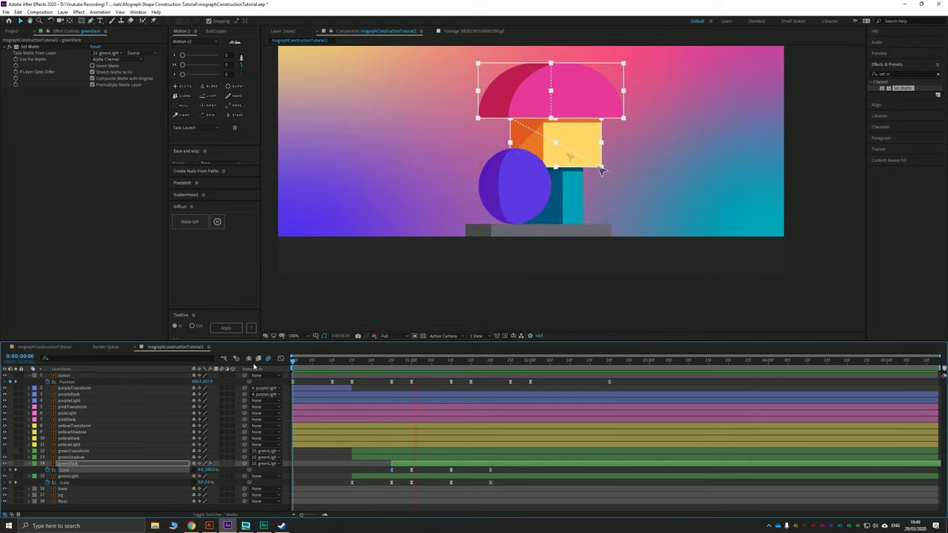
pyautogui.press('space')
# Add Scale keyframes to both greenDark and greenLight at 0:00:02:00 and 0:00:02:10
pyautogui.moveTo(403, 368); pyautogui.dragTo(530, 366)
pyautogui.click(10, 470)
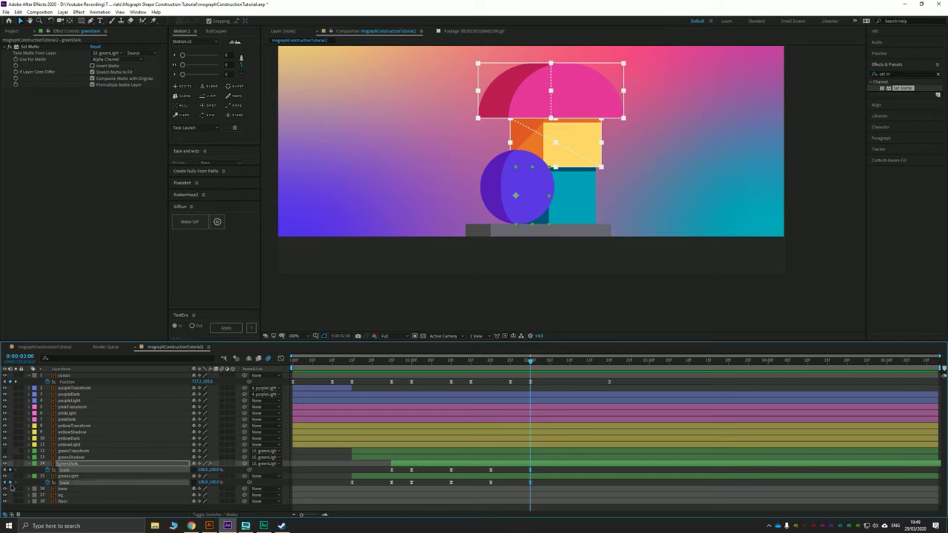
pyautogui.click(9, 482)
pyautogui.hotkey('shift', 'pagedown')
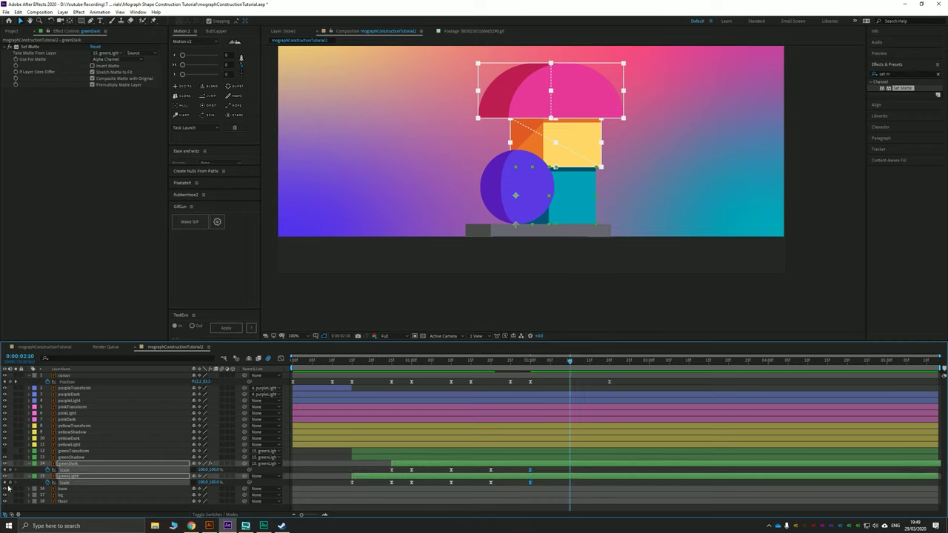
pyautogui.click(451, 364)
pyautogui.moveTo(452, 368); pyautogui.dragTo(491, 387)
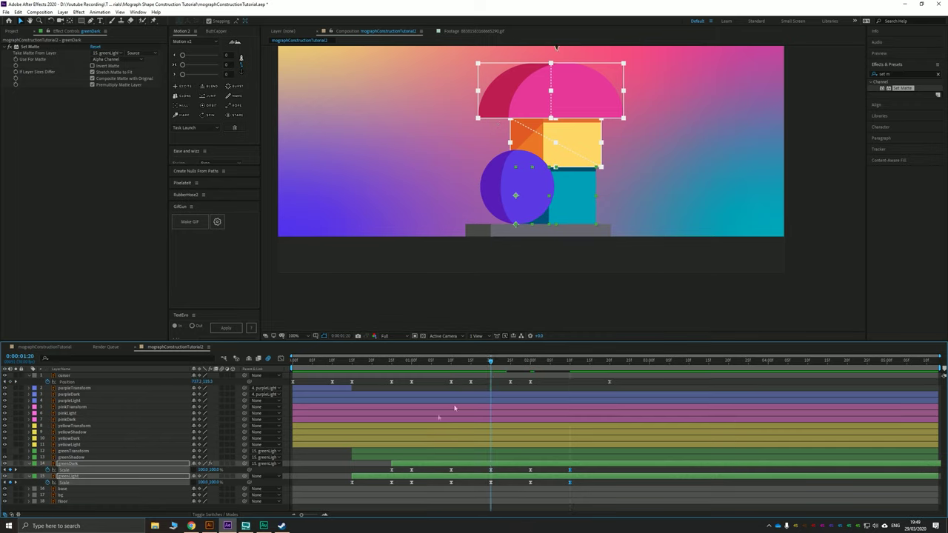
pyautogui.click(295, 483)
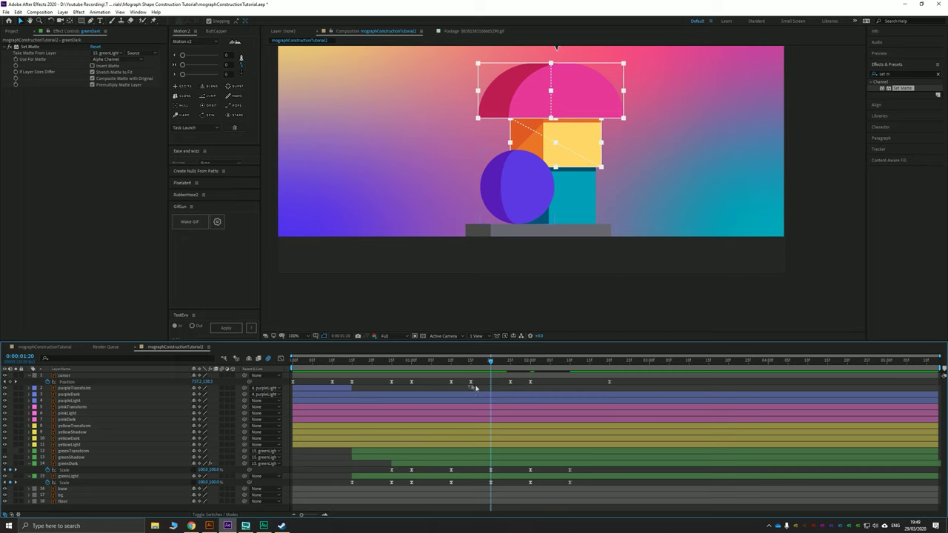
# Set greenDark's Scale width at 0:00:01:20 to 116% and scrub from 0:00:01:10 to check the motion
pyautogui.click(454, 362)
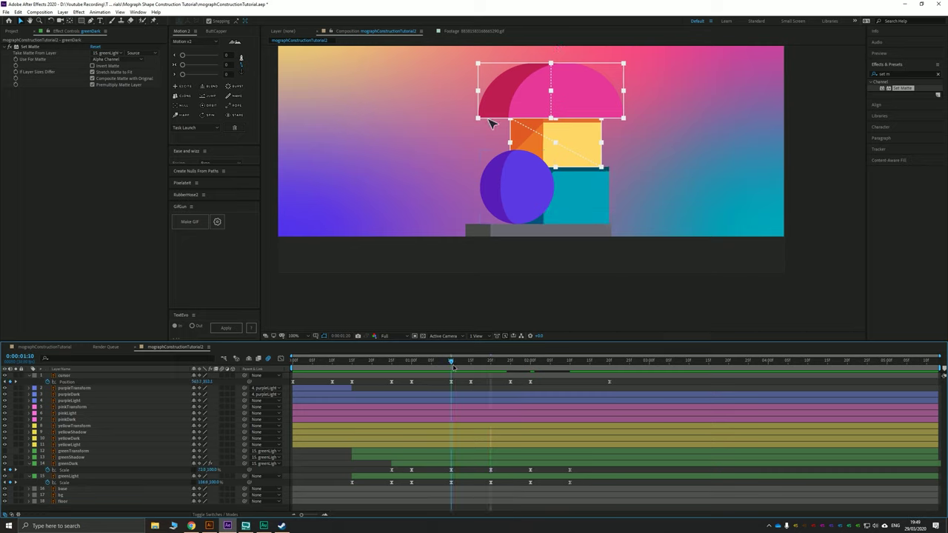
pyautogui.moveTo(454, 367); pyautogui.dragTo(491, 367)
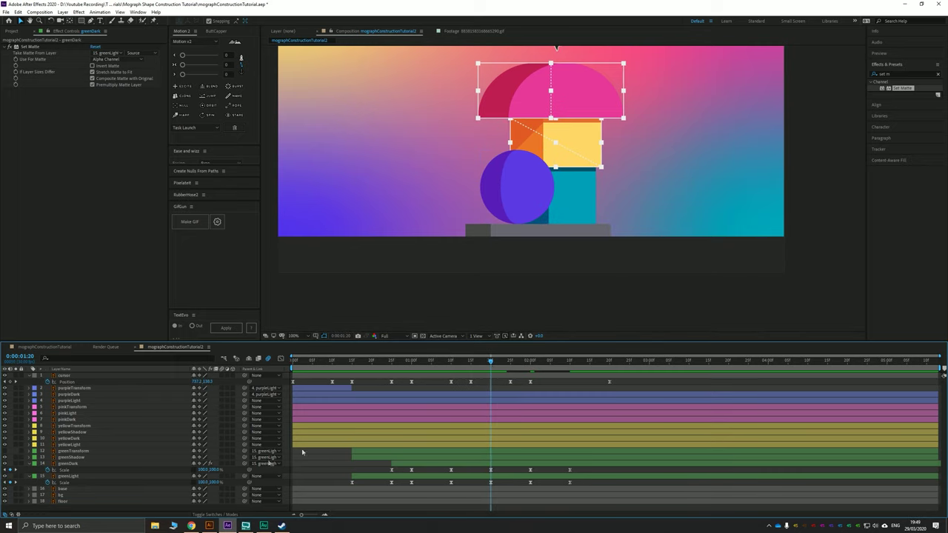
pyautogui.click(201, 472)
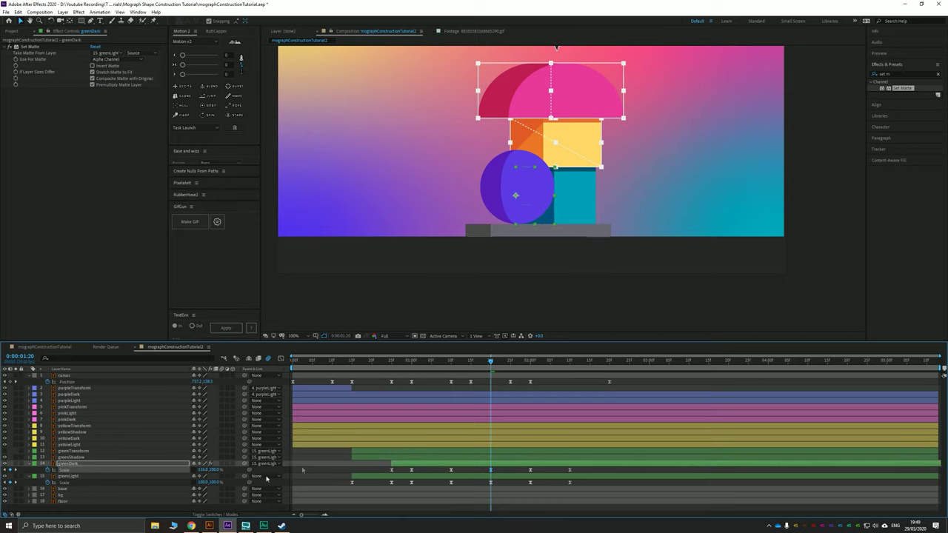
pyautogui.click(454, 368)
pyautogui.moveTo(455, 367); pyautogui.dragTo(490, 365)
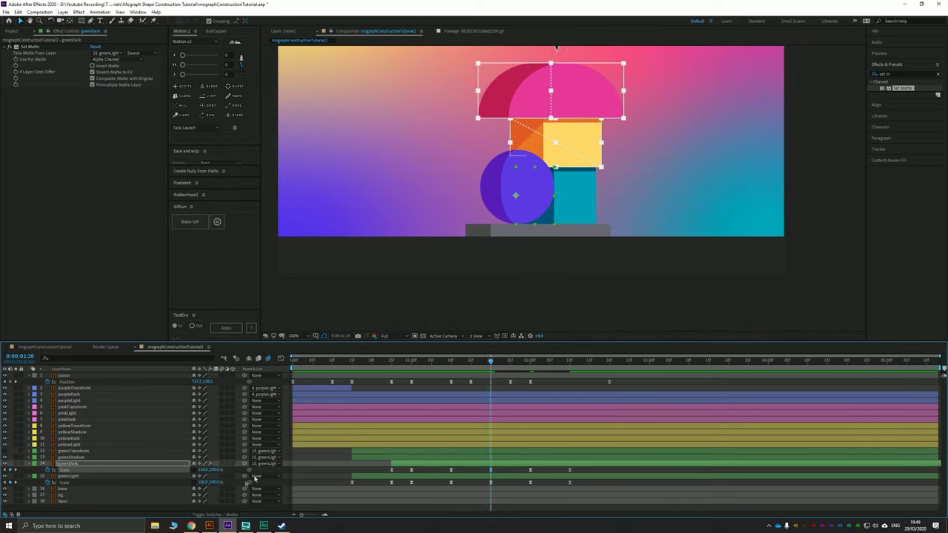
# Reduce greenLight's Scale width below 100% at 0:00:01:20 and widen it beyond 100% at 0:00:02:00
pyautogui.click(200, 482)
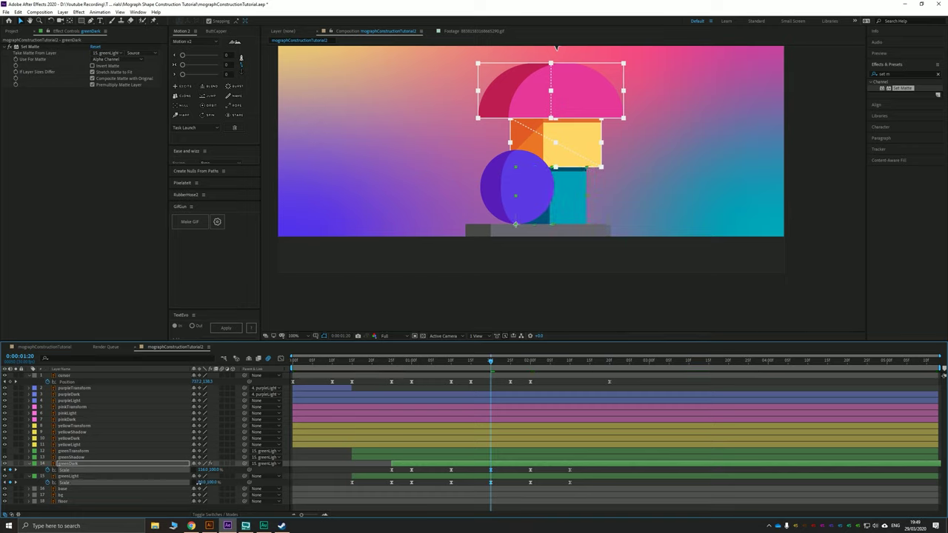
pyautogui.click(198, 477)
pyautogui.click(531, 363)
pyautogui.moveTo(201, 483); pyautogui.dragTo(204, 483)
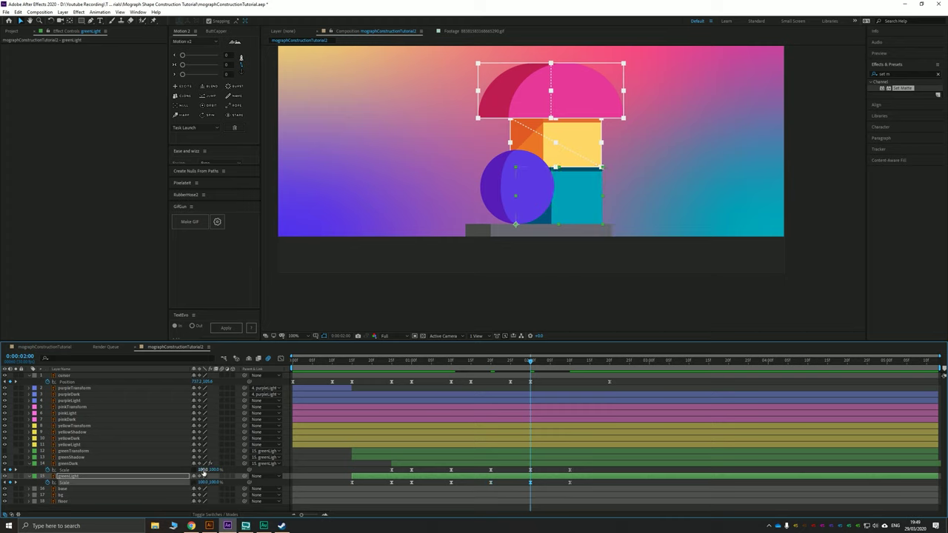
# Adjust the greenDark layer's horizontal scale at the 0:00:02:00 keyframe
pyautogui.moveTo(497, 363); pyautogui.dragTo(525, 370)
pyautogui.click(532, 367)
pyautogui.moveTo(199, 470); pyautogui.dragTo(196, 472)
# Inspect the speed graph of the greenDark and greenLight scale keyframes and preview the animation from the start
pyautogui.moveTo(581, 471); pyautogui.dragTo(333, 488)
pyautogui.click(282, 358)
pyautogui.click(463, 361)
pyautogui.press('Home')
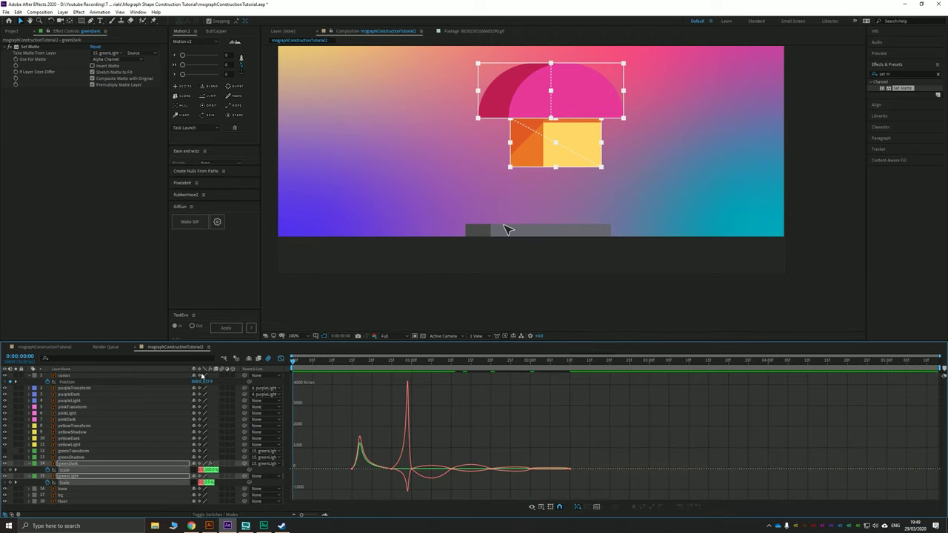
pyautogui.press('space')
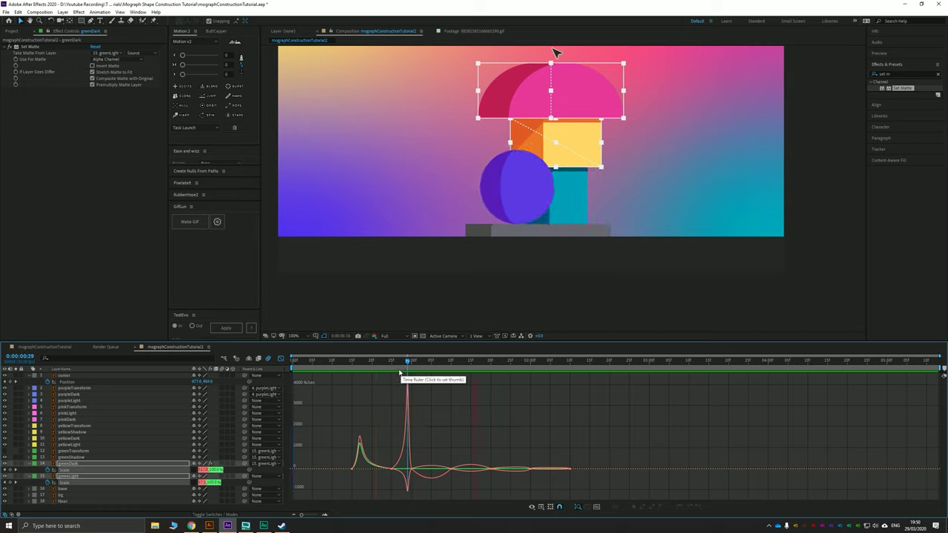
pyautogui.hotkey('shift', 'F3')
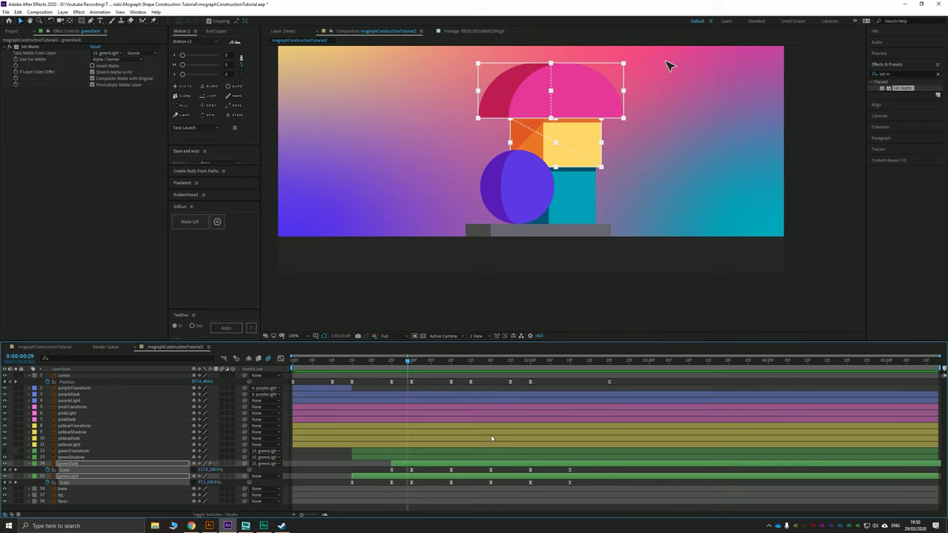
# Move the last two scale keyframes of greenDark and greenLight earlier to 0:00:01:25 and 0:00:02:00, and preview the result
pyautogui.moveTo(577, 465); pyautogui.dragTo(565, 488)
pyautogui.press('space')
pyautogui.click(566, 366)
pyautogui.click(569, 364)
pyautogui.moveTo(569, 483); pyautogui.dragTo(527, 476)
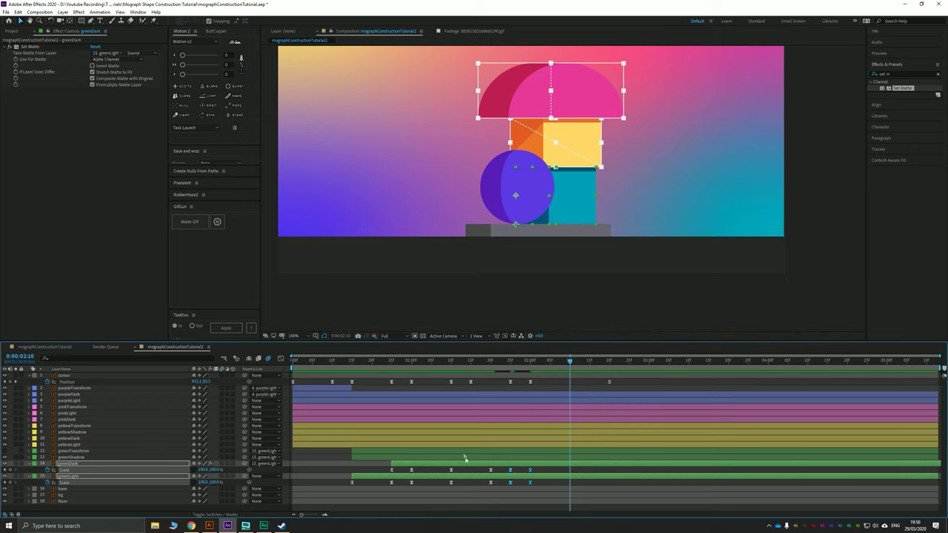
pyautogui.moveTo(364, 362); pyautogui.dragTo(352, 362)
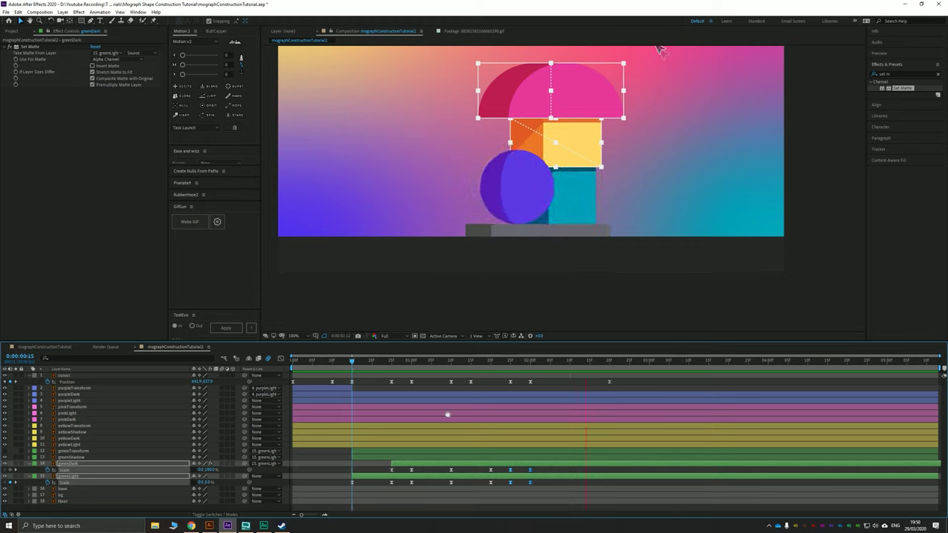
pyautogui.press('space')
# Restore the last two scale keyframes of greenDark and greenLight to 0:00:02:00 and 0:00:02:10, and preview from frame 15
pyautogui.hotkey('ctrl', 'z')
pyautogui.hotkey('alt', 'Right')
pyautogui.hotkey('alt', 'Right')
pyautogui.hotkey('alt', 'Right')
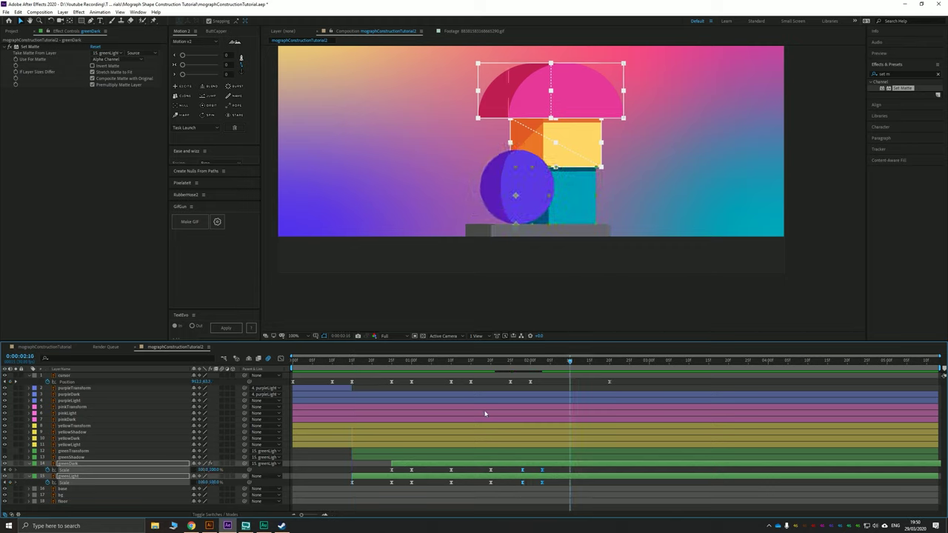
pyautogui.hotkey('alt', 'Right')
pyautogui.hotkey('alt', 'Right')
pyautogui.hotkey('alt', 'Right')
pyautogui.moveTo(394, 361); pyautogui.dragTo(351, 372)
pyautogui.press('space')
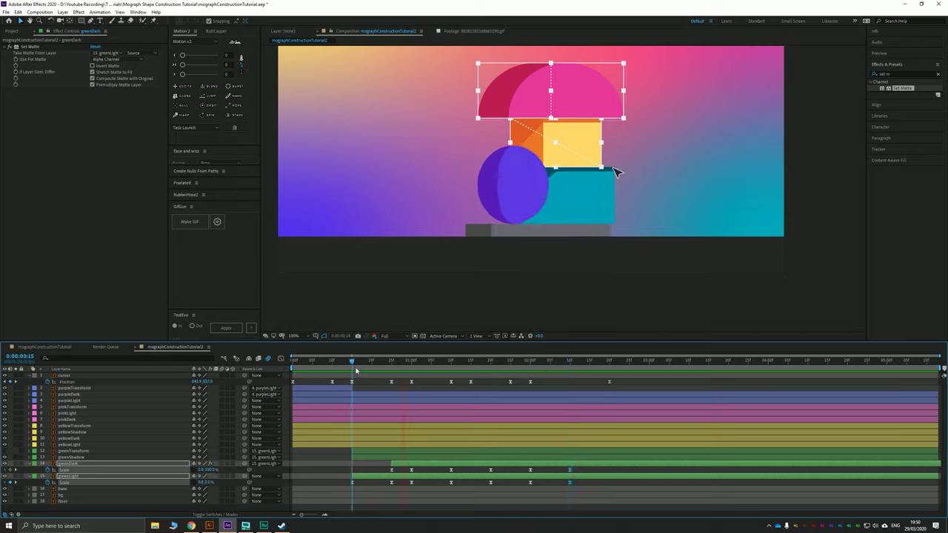
pyautogui.press('space')
# Delete the last two scale keyframes, at 0:00:02:00 and 0:00:02:10, from greenDark and greenLight, and preview the animation
pyautogui.moveTo(501, 489); pyautogui.dragTo(590, 467)
pyautogui.press('Delete')
pyautogui.moveTo(454, 363); pyautogui.dragTo(356, 363)
pyautogui.press('space')
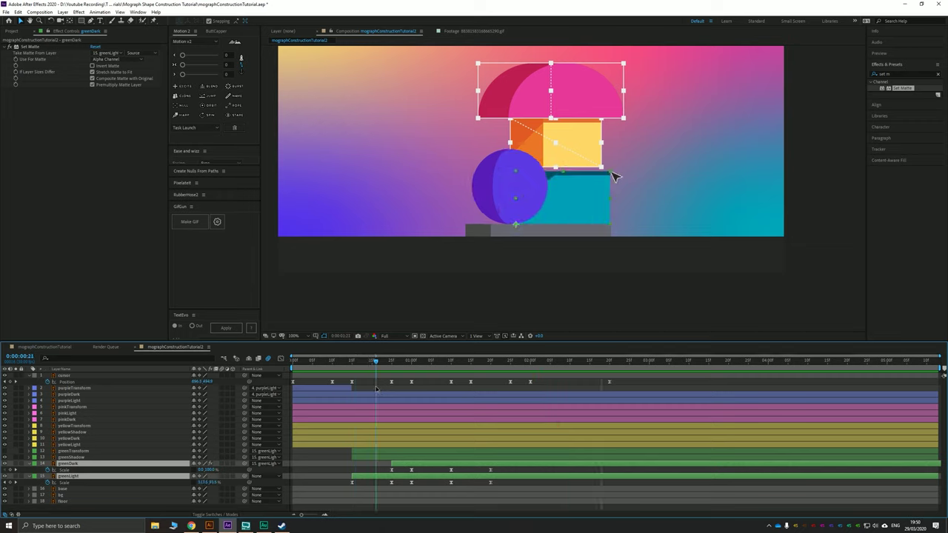
pyautogui.moveTo(414, 387); pyautogui.dragTo(223, 409)
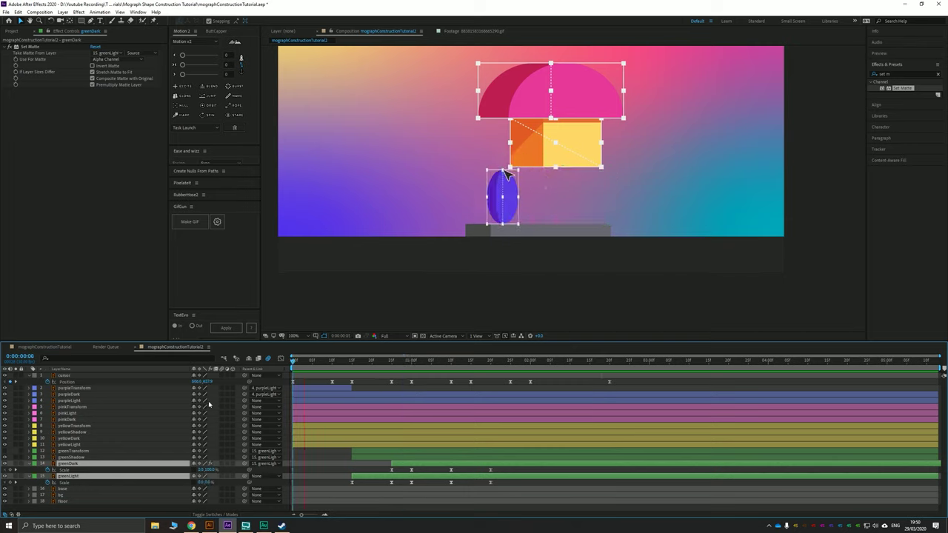
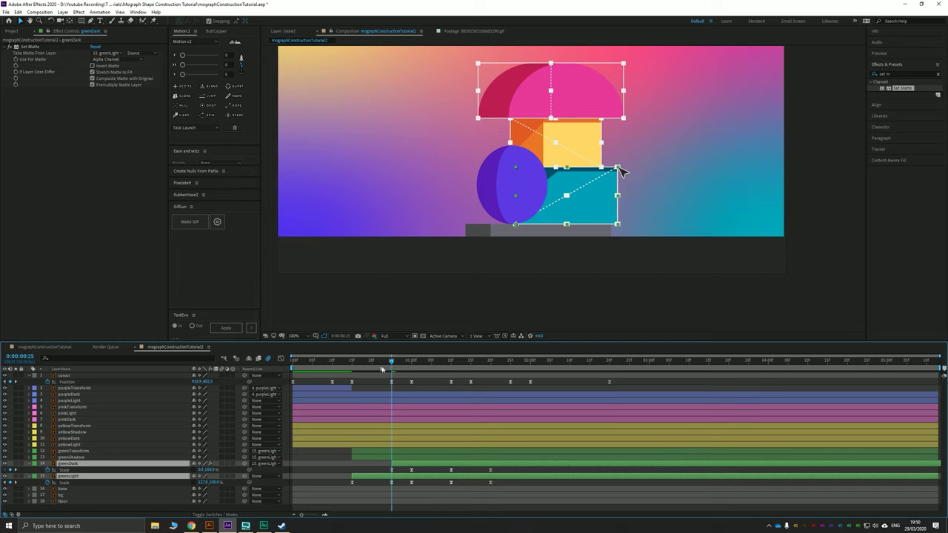
# Keyframe the greenTransform layer's opacity from 100% at 0:00:00:25 to 0% at 0:00:01:00
pyautogui.moveTo(390, 368); pyautogui.dragTo(392, 368)
pyautogui.click(72, 451)
pyautogui.press('t')
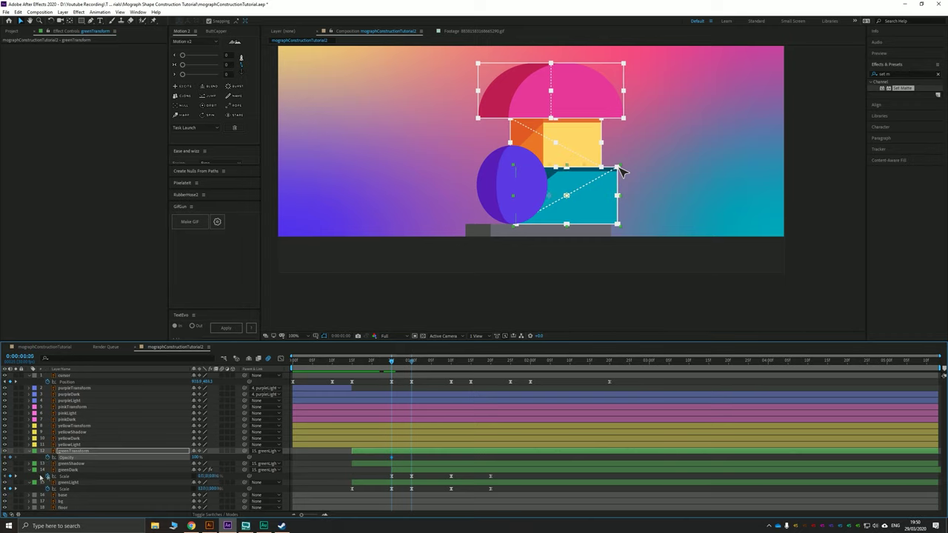
pyautogui.press('k')
pyautogui.press('Return')
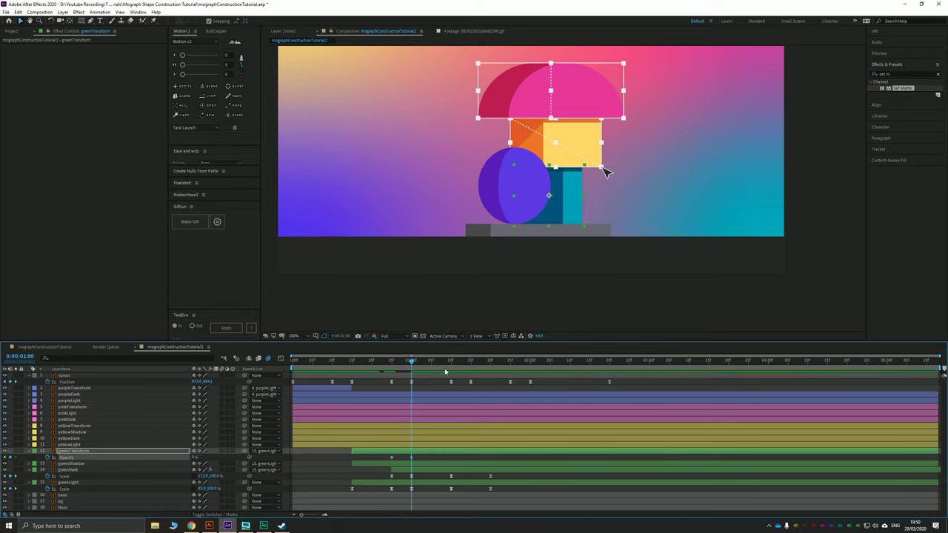
# Preview the animation from the start and examine the purple circle and green box up close
pyautogui.moveTo(414, 363); pyautogui.dragTo(246, 378)
pyautogui.press('space')
pyautogui.press('space')
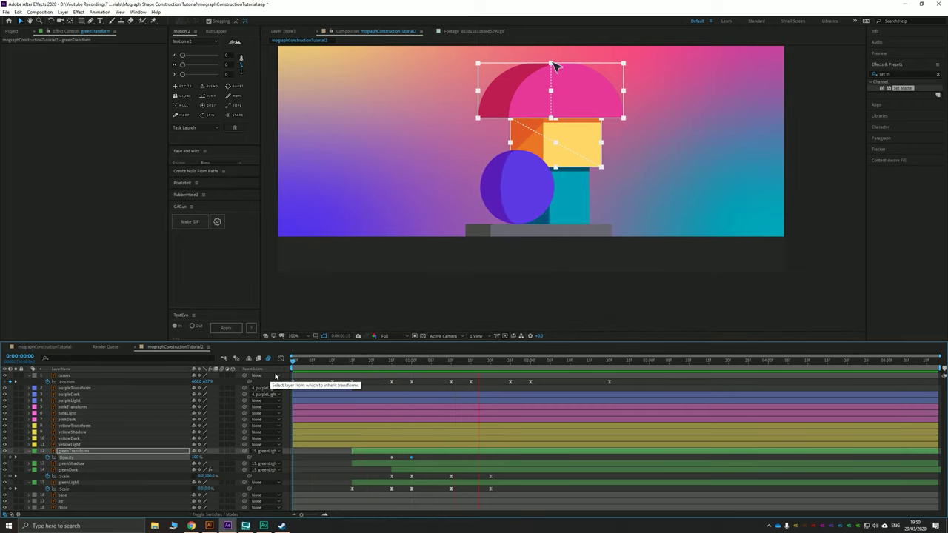
pyautogui.press('space')
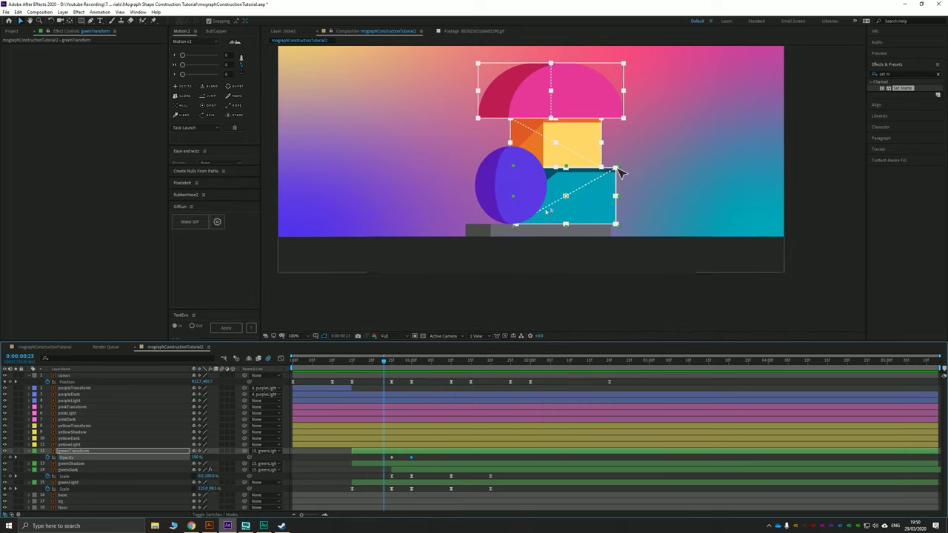
pyautogui.press('.')
pyautogui.moveTo(463, 202); pyautogui.dragTo(501, 225)
pyautogui.moveTo(396, 363); pyautogui.dragTo(419, 391)
# Reveal the purple layers' keyframes and nudge both purpleLight position keyframes left so the circle sits farther from the green box
pyautogui.click(69, 401)
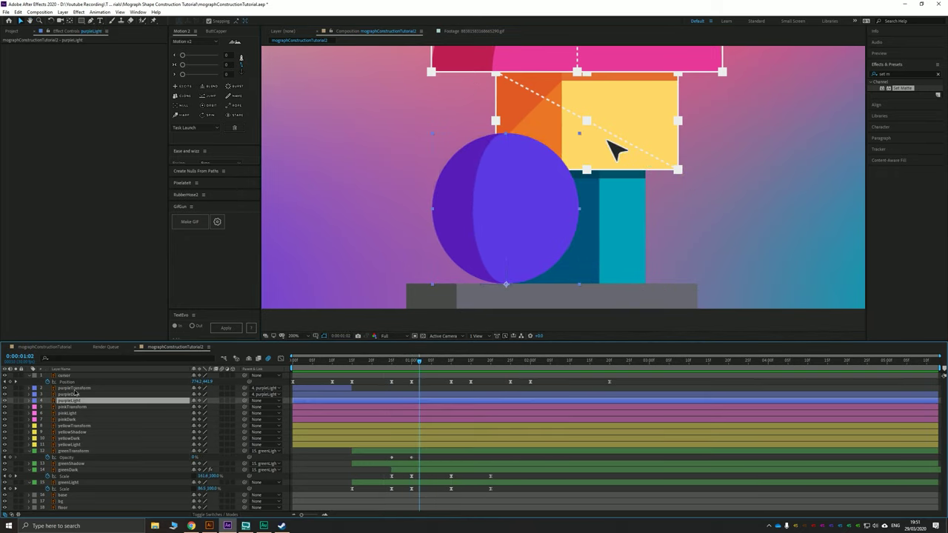
pyautogui.keyDown('shift'); pyautogui.click(75, 389); pyautogui.keyUp('shift')
pyautogui.press('u')
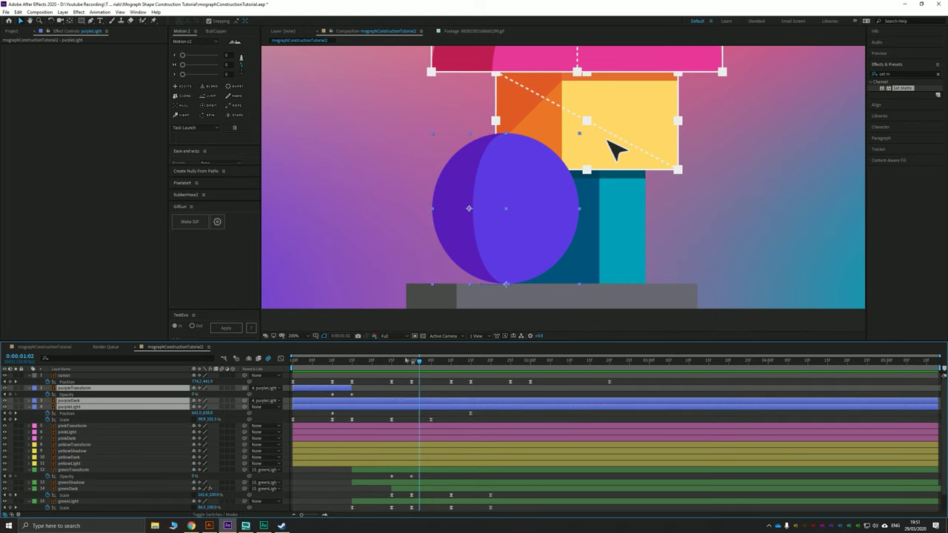
pyautogui.moveTo(474, 362); pyautogui.dragTo(470, 363)
pyautogui.click(476, 417)
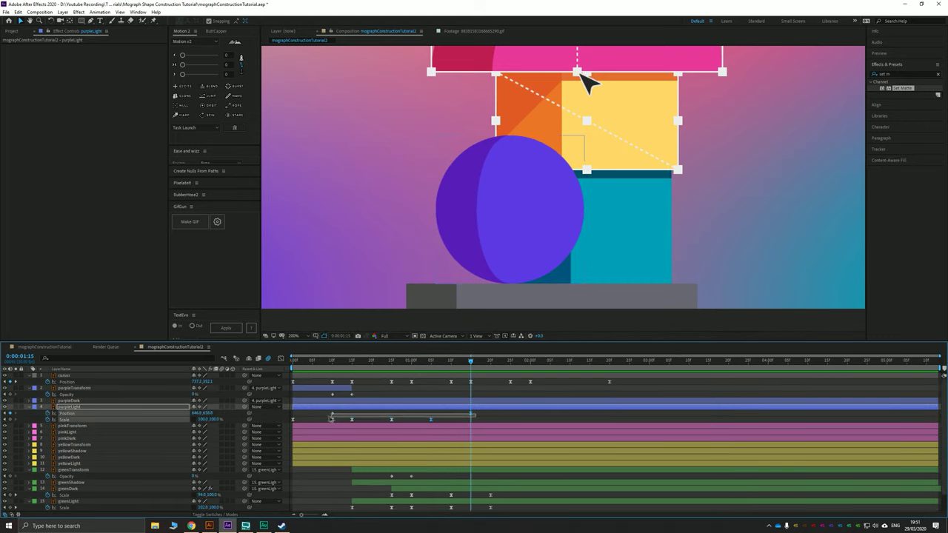
pyautogui.press('Left')
pyautogui.press('Left')
pyautogui.press('Left')
pyautogui.press('Left')
pyautogui.press('Left')
pyautogui.press('Left')
pyautogui.press('Left')
pyautogui.press('Left')
pyautogui.press('Left')
pyautogui.press('Left')
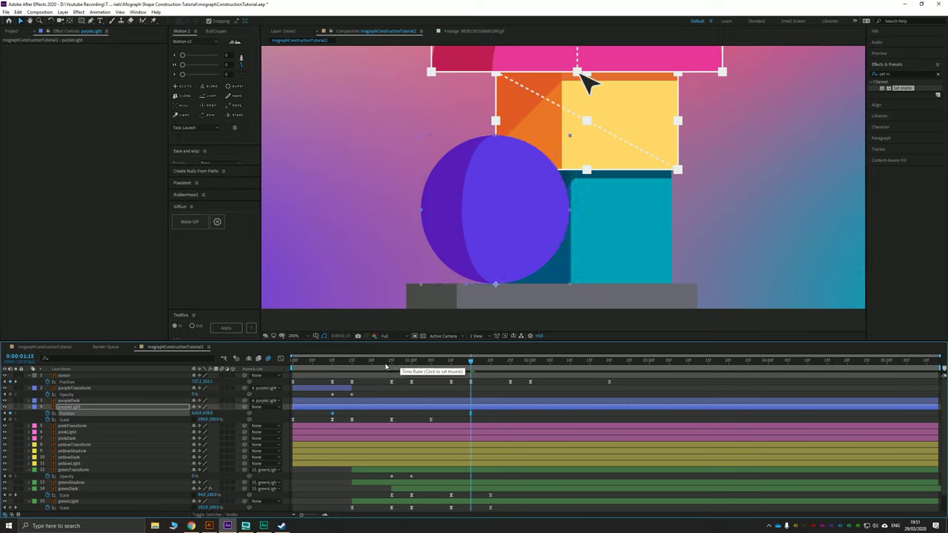
pyautogui.press('Left')
pyautogui.press('Left')
# Shift the cursor layer's first two position keyframes left to line up with the purple circle, and scrub through the motion
pyautogui.moveTo(376, 361); pyautogui.dragTo(291, 363)
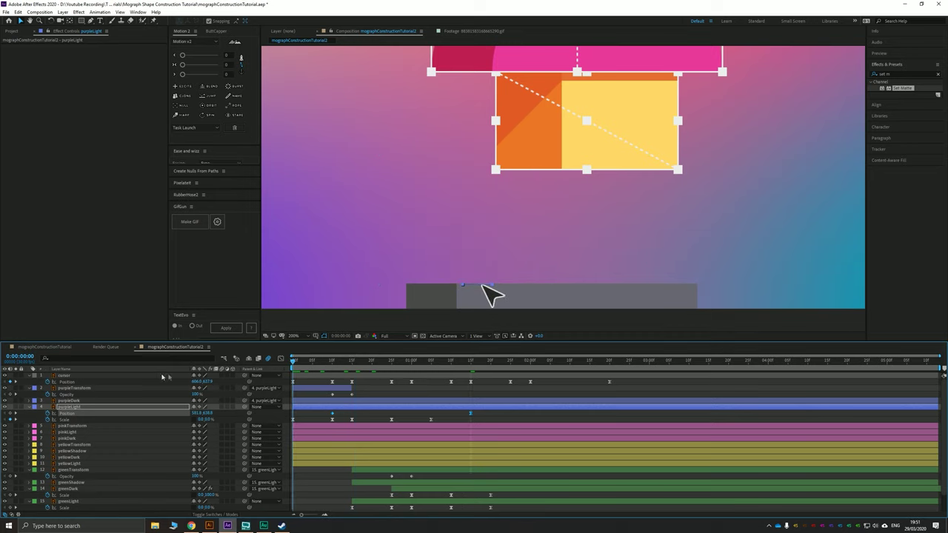
pyautogui.click(306, 377)
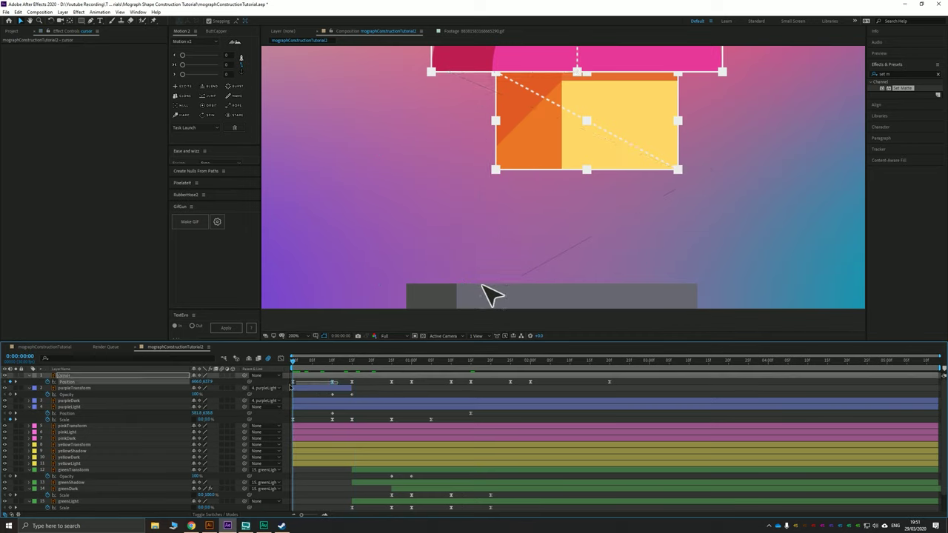
pyautogui.press('Return')
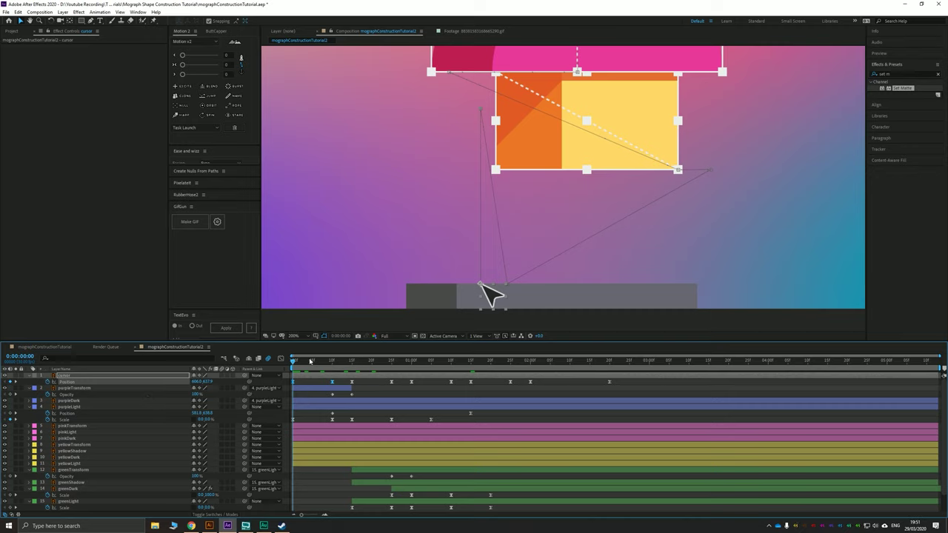
pyautogui.hotkey('shift', 'Left')
pyautogui.hotkey('shift', 'Left')
pyautogui.hotkey('shift', 'Left')
pyautogui.hotkey('shift', 'Left')
pyautogui.hotkey('shift', 'Left')
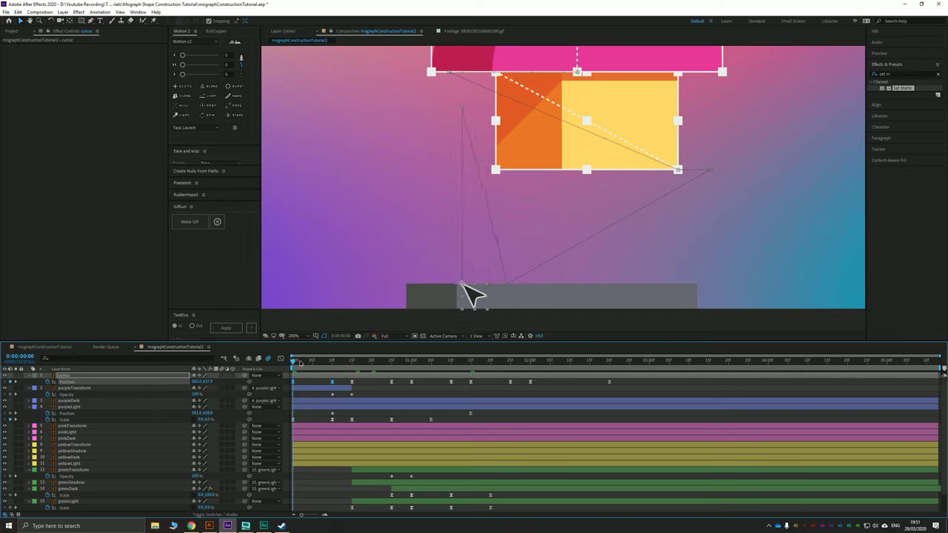
pyautogui.moveTo(300, 364); pyautogui.dragTo(507, 364)
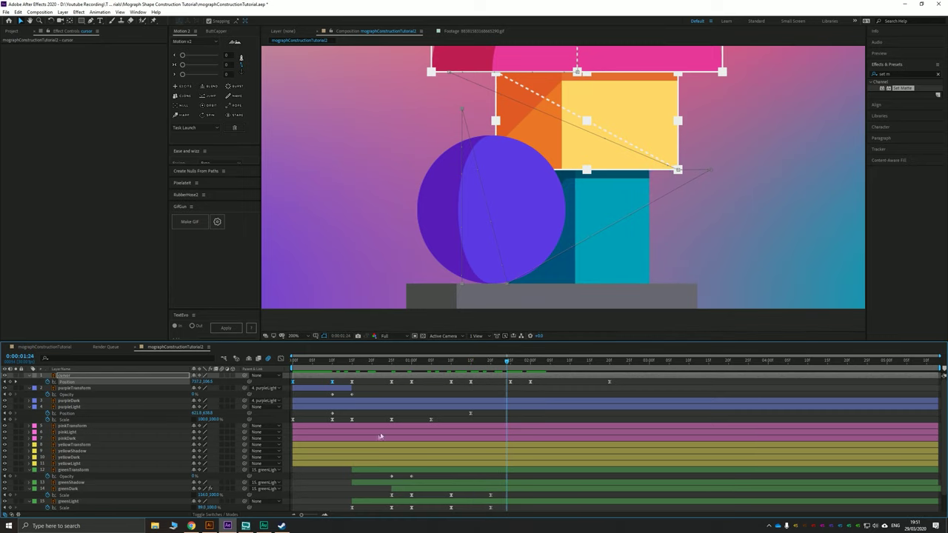
# Set the greenDark layer's horizontal scale to 100% at 0:00:01:20 and preview the animation
pyautogui.scroll(-2, 460, 445)
pyautogui.moveTo(494, 362); pyautogui.dragTo(490, 362)
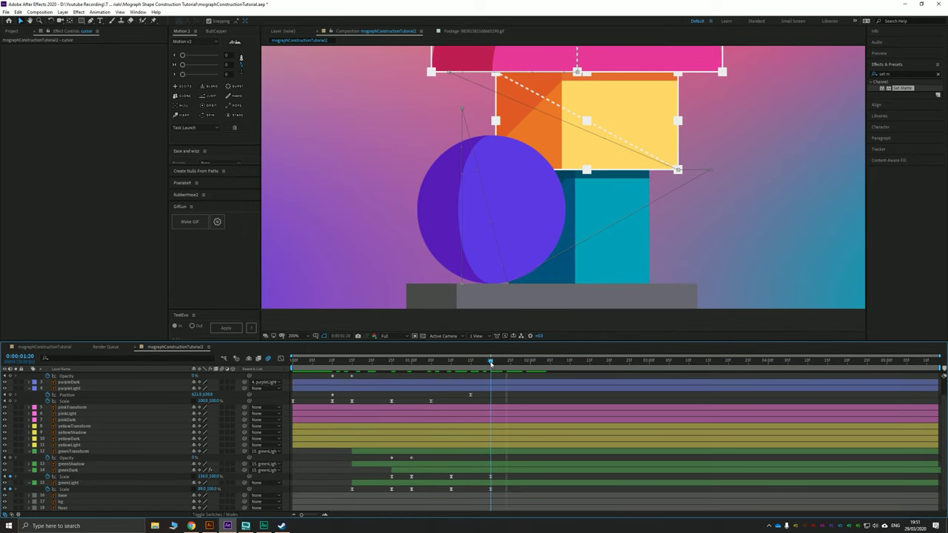
pyautogui.click(197, 476)
pyautogui.click(97, 471)
pyautogui.click(202, 477)
pyautogui.write('10')
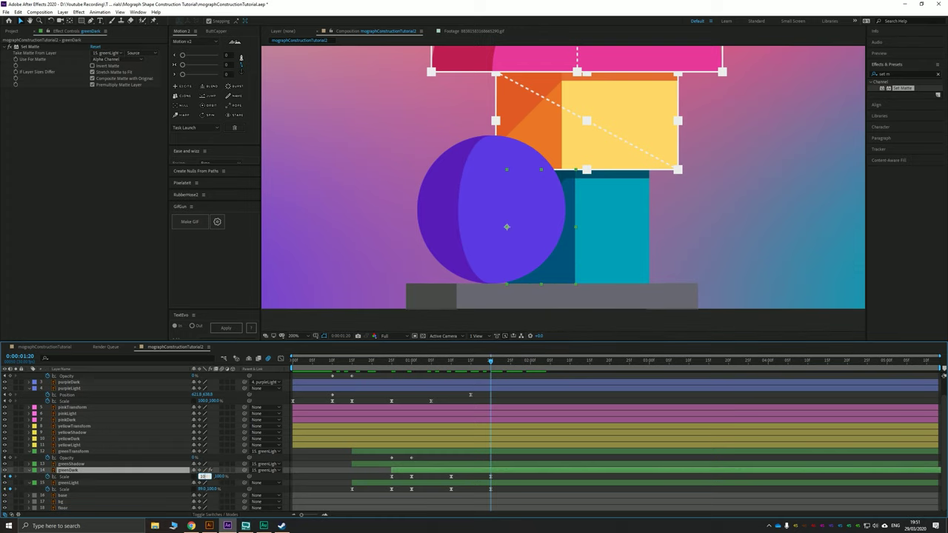
pyautogui.write('0')
pyautogui.press('Return')
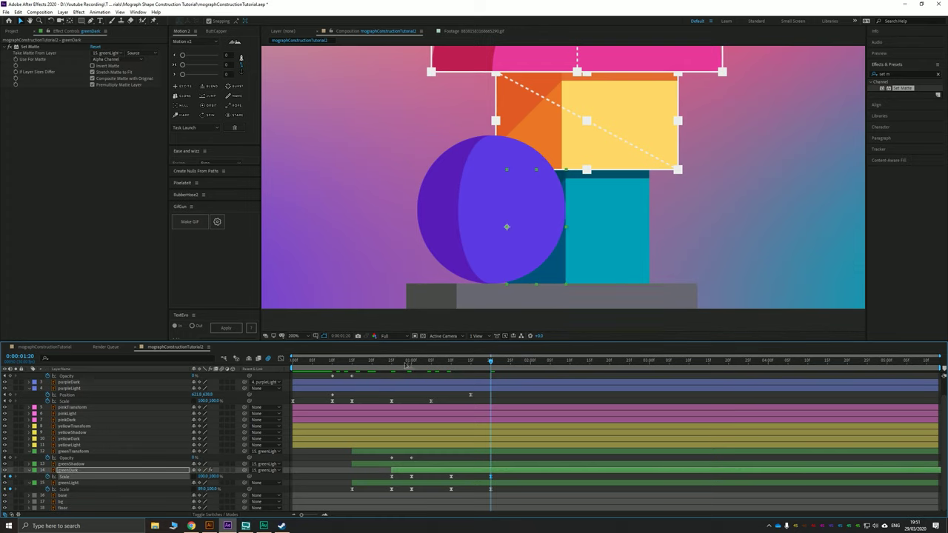
pyautogui.press('space')
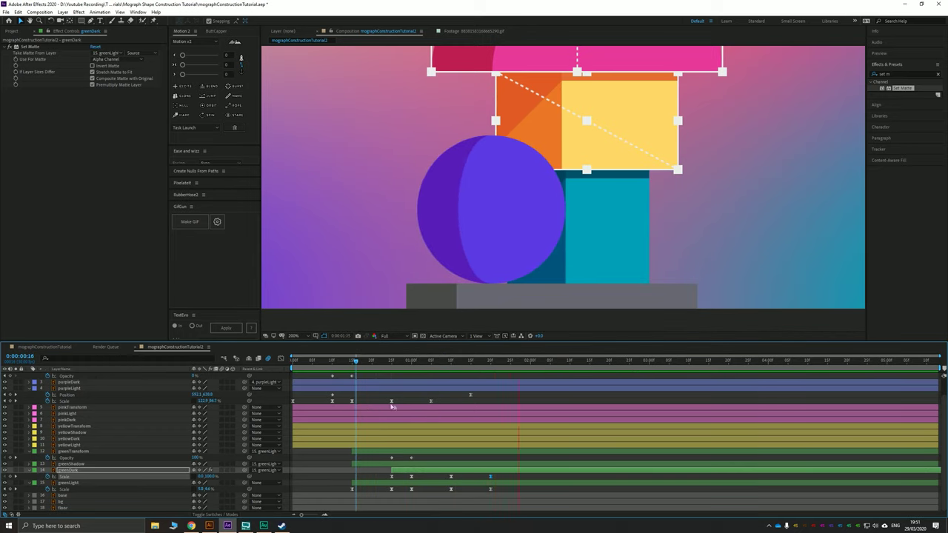
# Collapse the keyframed properties of purpleTransform, purpleDark and purpleLight in the timeline
pyautogui.click(491, 365)
pyautogui.moveTo(491, 368); pyautogui.dragTo(400, 386)
pyautogui.press('pagedown')
pyautogui.press('pagedown')
pyautogui.scroll(1, 383, 385)
pyautogui.click(99, 407)
pyautogui.keyDown('shift'); pyautogui.click(90, 389); pyautogui.keyUp('shift')
pyautogui.press('u')
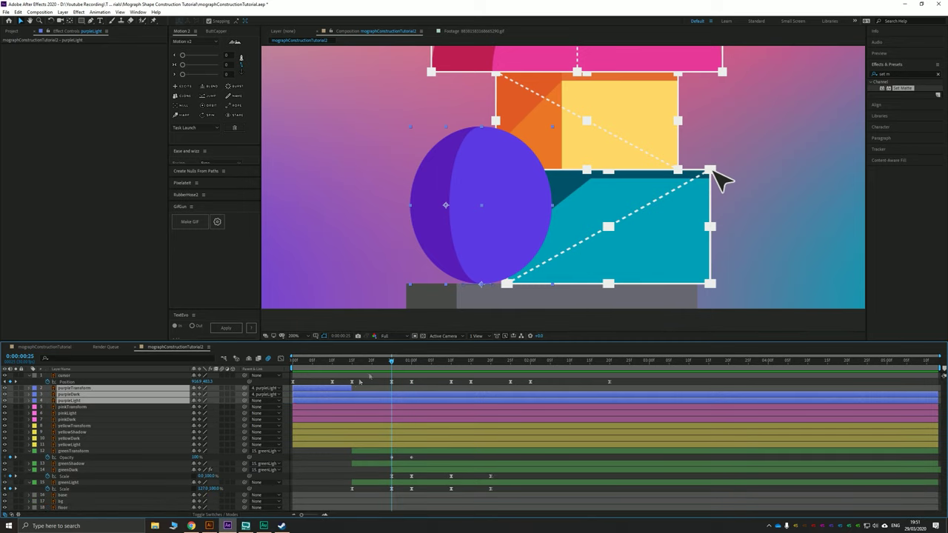
# Apply the Set Matte effect to the greenShadow layer, taking the matte from greenLight
pyautogui.moveTo(393, 363); pyautogui.dragTo(412, 368)
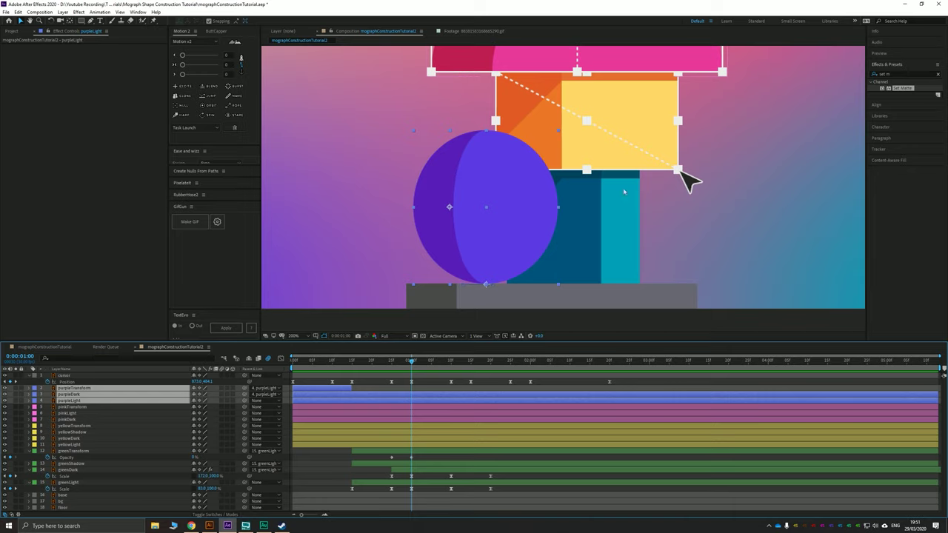
pyautogui.click(72, 465)
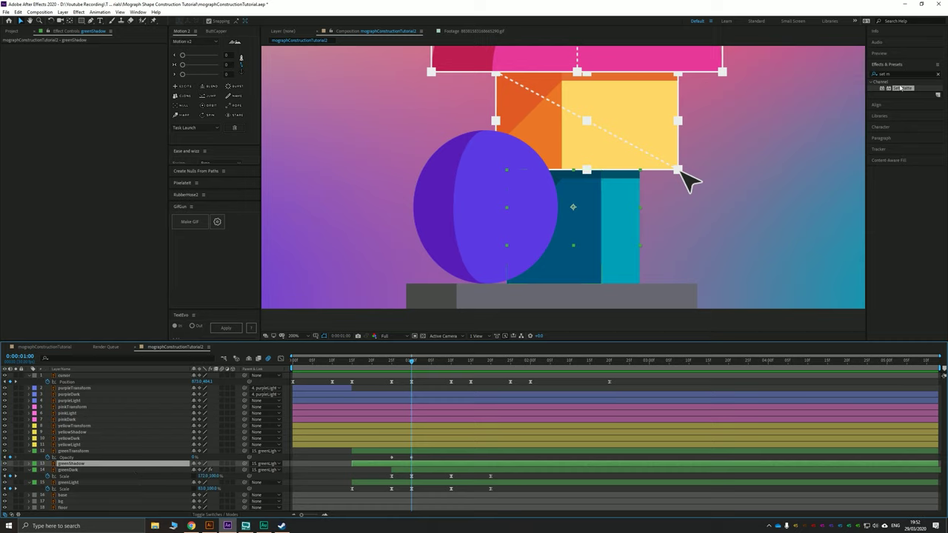
pyautogui.moveTo(900, 88); pyautogui.dragTo(78, 466)
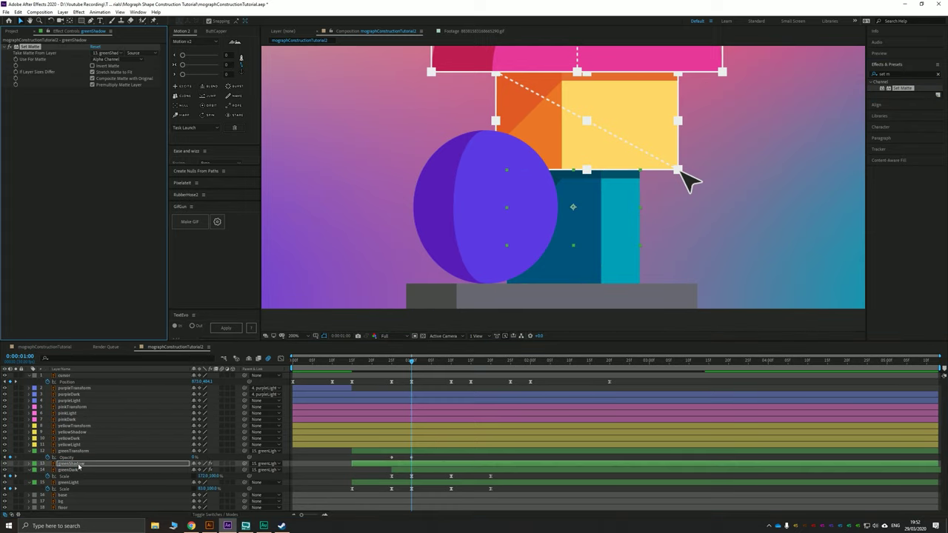
pyautogui.click(107, 53)
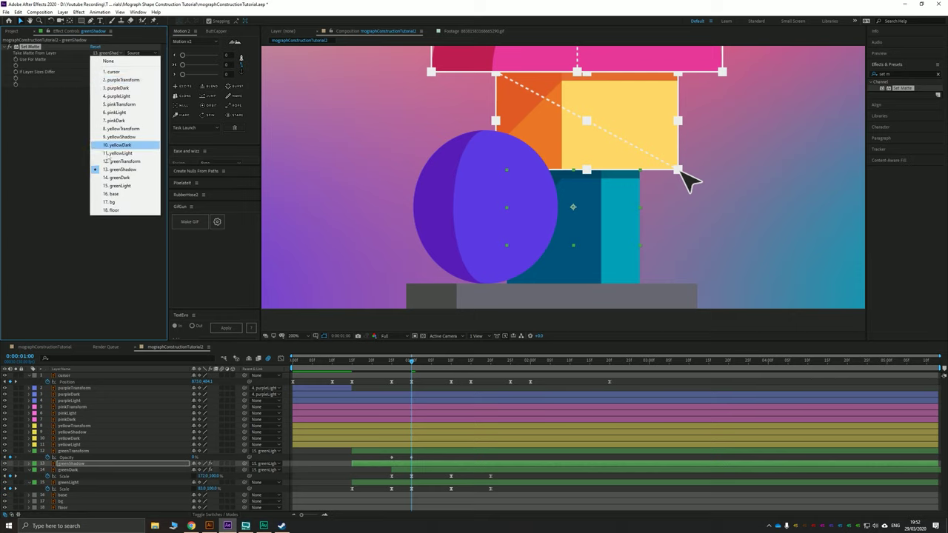
pyautogui.click(123, 187)
# Add position keyframes to greenShadow at 0:00:01:00 and 0:00:01:10
pyautogui.press('p')
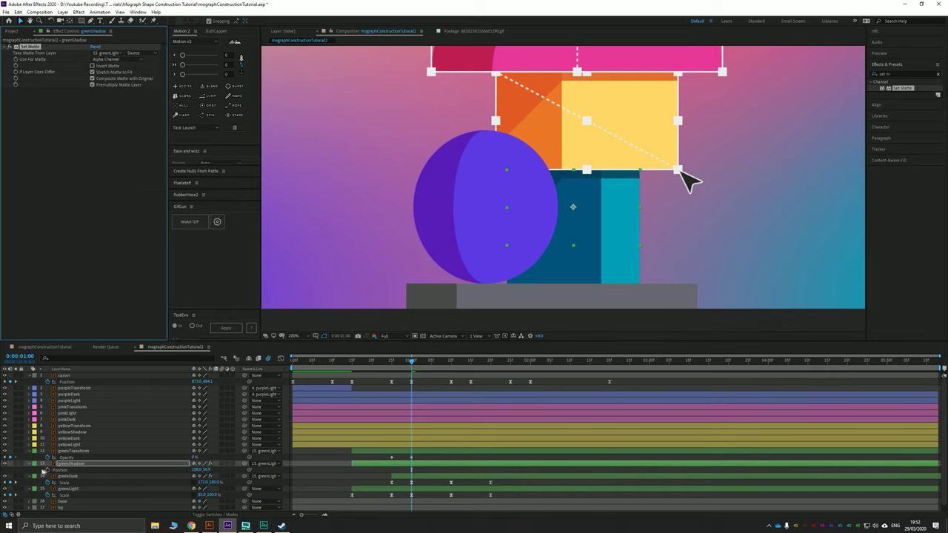
pyautogui.click(56, 470)
pyautogui.hotkey('shift', 'pagedown')
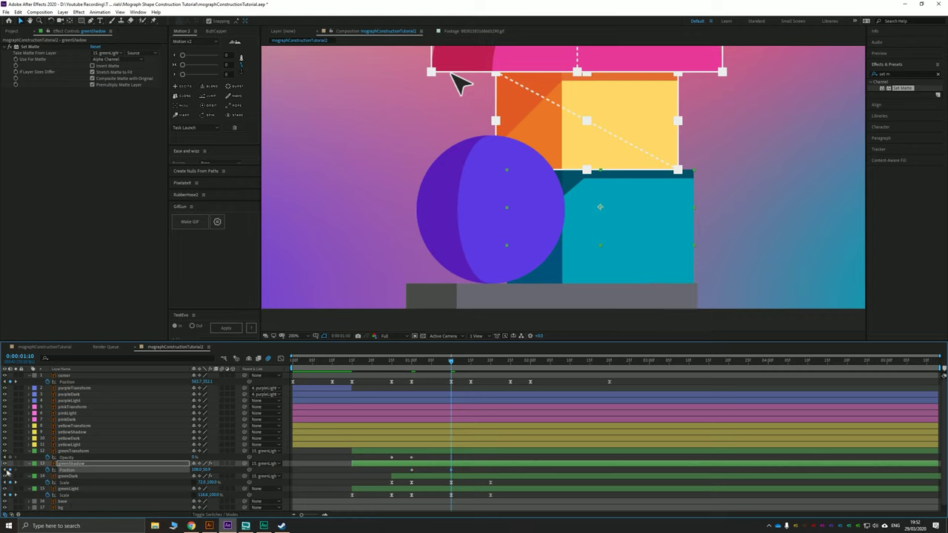
# Move greenShadow straight up at its 0:00:01:00 position keyframe until it sits above the green box
pyautogui.hotkey('shift', 'pageup')
pyautogui.hotkey('shift', 'Up')
pyautogui.hotkey('shift', 'Up')
pyautogui.hotkey('shift', 'Up')
pyautogui.hotkey('shift', 'Up')
pyautogui.hotkey('shift', 'Up')
pyautogui.hotkey('shift', 'Up')
pyautogui.hotkey('shift', 'Up')
pyautogui.hotkey('shift', 'Up')
pyautogui.hotkey('shift', 'Up')
pyautogui.hotkey('shift', 'Up')
pyautogui.hotkey('shift', 'Up')
pyautogui.hotkey('shift', 'Up')
pyautogui.hotkey('shift', 'Up')
pyautogui.hotkey('shift', 'Up')
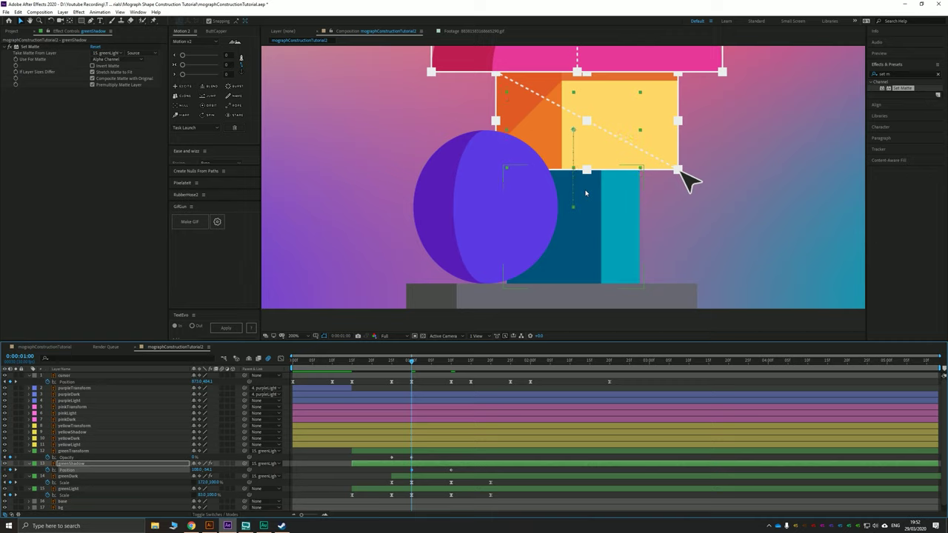
# Nudge greenShadow slightly down at its 0:00:01:00 position keyframe so it meets the top edge of the green box
pyautogui.press('Down')
pyautogui.press('Down')
pyautogui.press('Down')
pyautogui.press('Down')
pyautogui.press('Down')
# Easy-ease greenShadow's two position keyframes and reshape their speed curve to peak early with a long slowdown
pyautogui.moveTo(456, 474); pyautogui.dragTo(399, 476)
pyautogui.keyDown('shift'); pyautogui.click(452, 482); pyautogui.keyUp('shift')
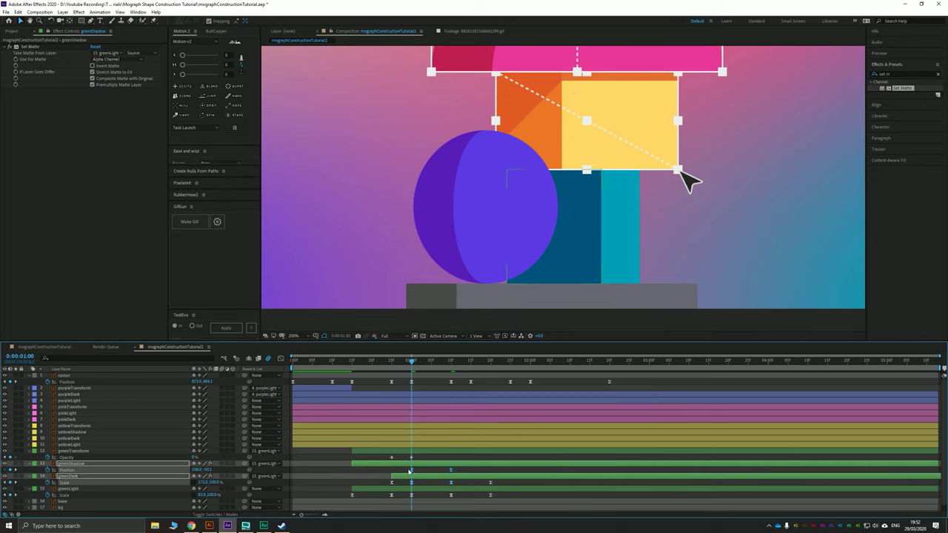
pyautogui.click(280, 359)
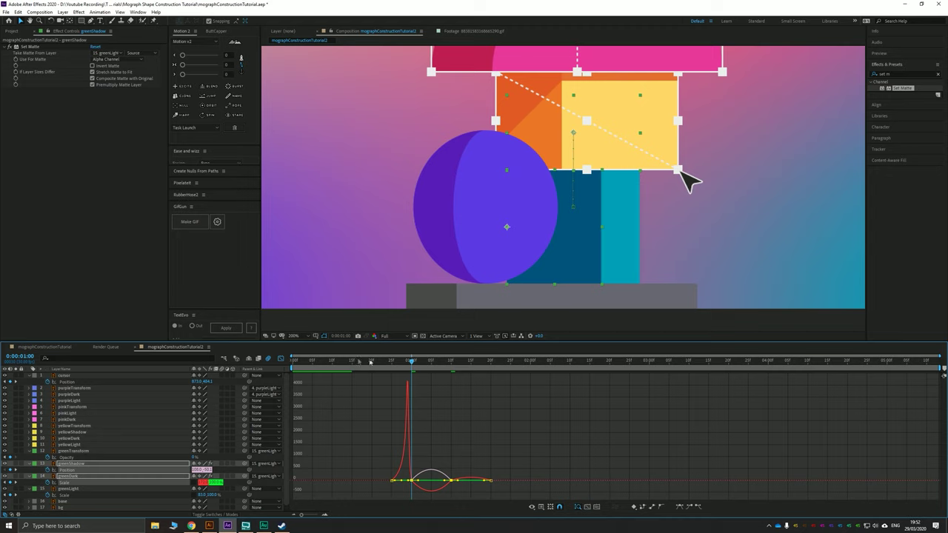
pyautogui.click(281, 359)
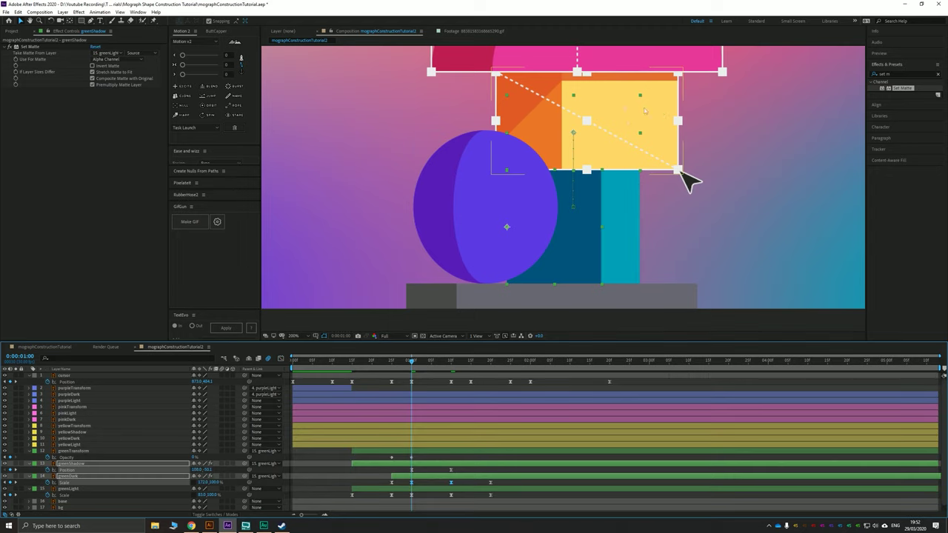
pyautogui.click(443, 467)
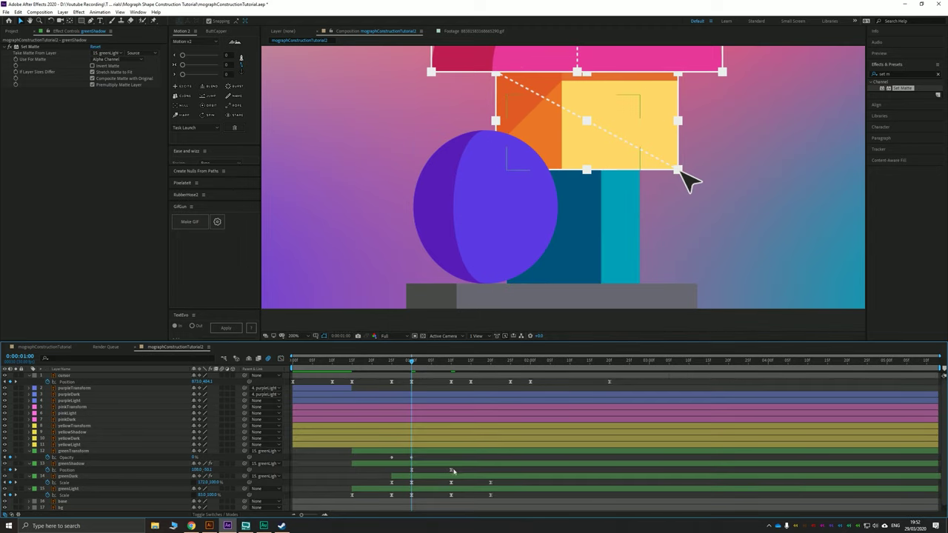
pyautogui.click(454, 471)
pyautogui.click(281, 360)
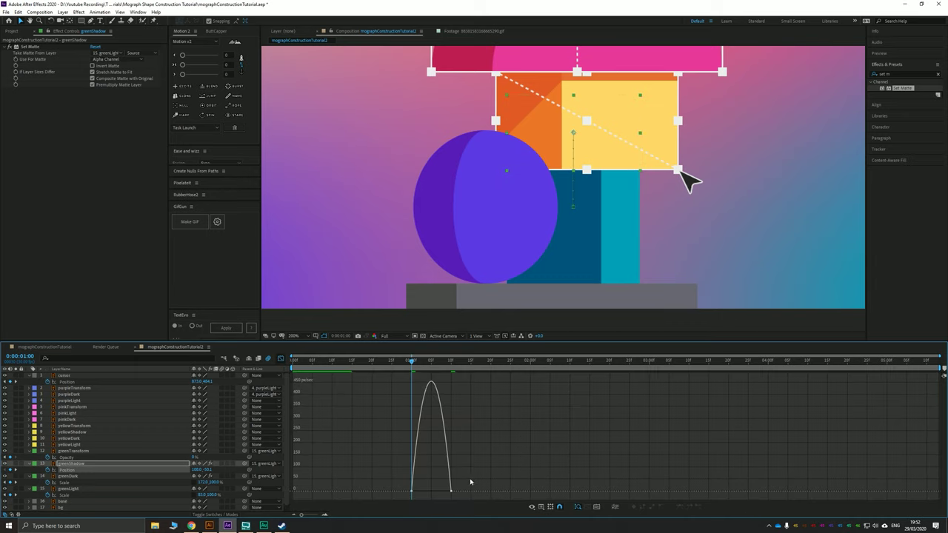
pyautogui.moveTo(472, 480); pyautogui.dragTo(414, 494)
# Play back the animation to check the shadow's drop on the green box, and leave the graph view
pyautogui.press('space')
pyautogui.press('space')
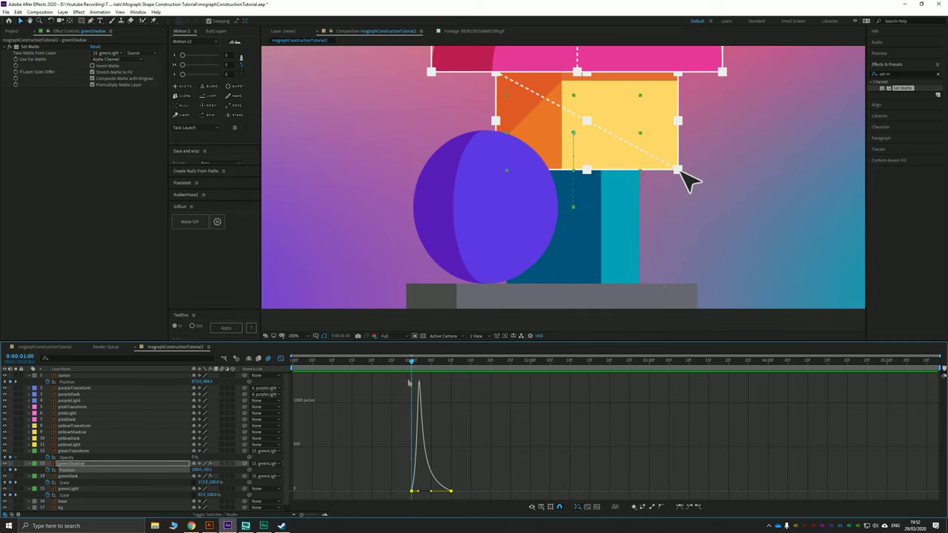
pyautogui.press('space')
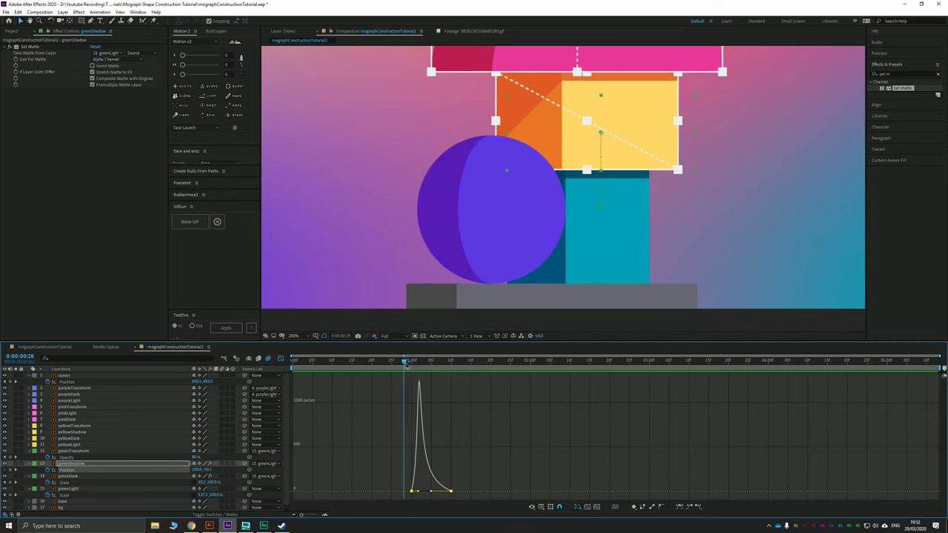
pyautogui.press('space')
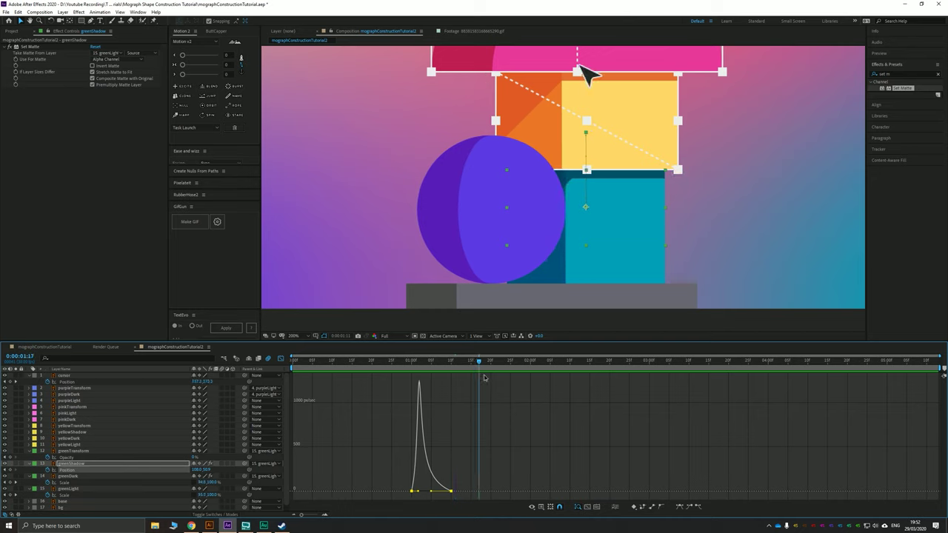
pyautogui.click(281, 360)
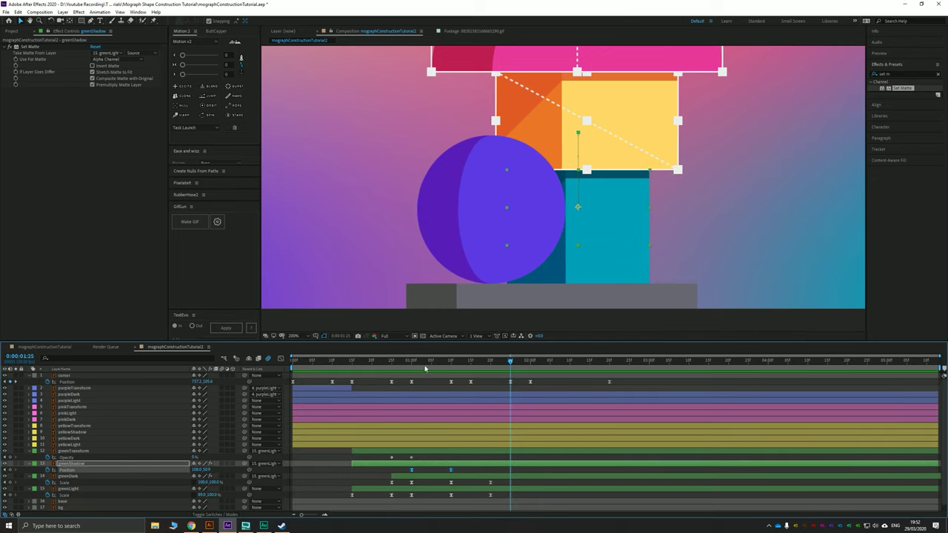
# Trim the greenTransform layer so it ends at 0:00:01:00
pyautogui.moveTo(425, 363); pyautogui.dragTo(414, 384)
pyautogui.click(385, 452)
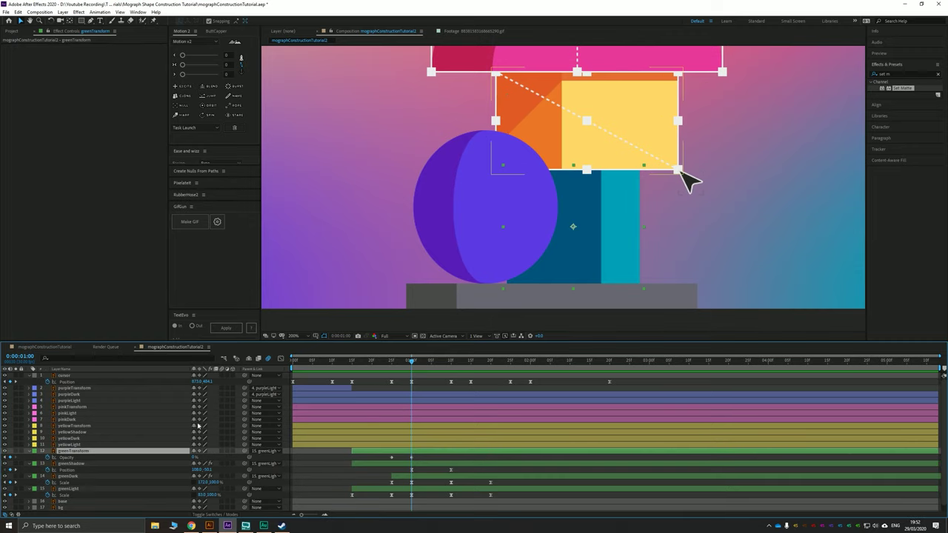
pyautogui.hotkey('alt', ']')
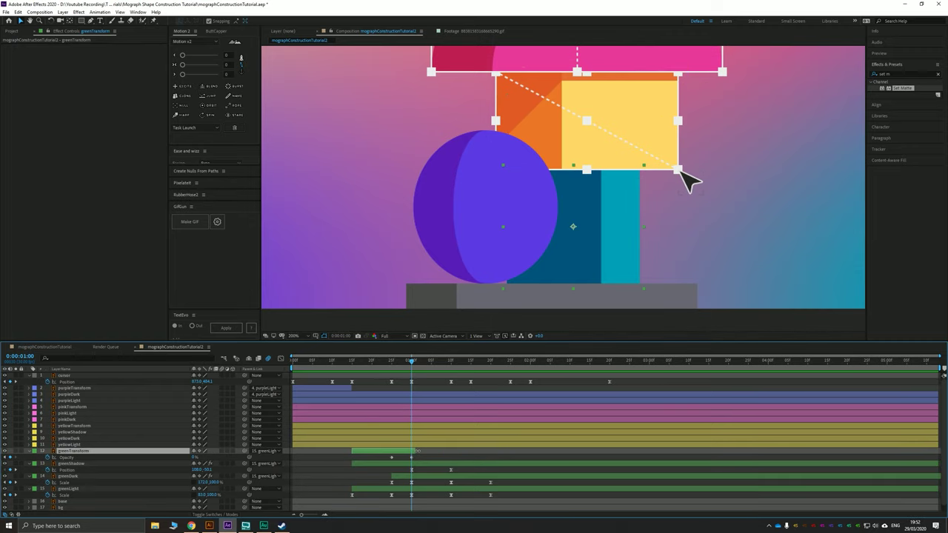
# Trim yellowTransform, yellowShadow, yellowDark and yellowLight so all four layers start at 0:00:01:00
pyautogui.click(407, 444)
pyautogui.keyDown('shift'); pyautogui.click(403, 428); pyautogui.keyUp('shift')
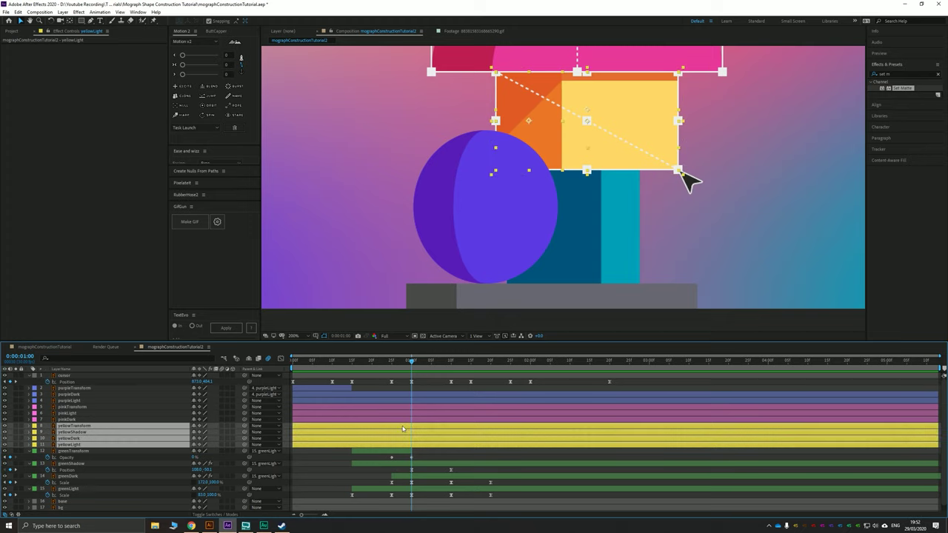
pyautogui.hotkey('alt', '[')
pyautogui.click(435, 451)
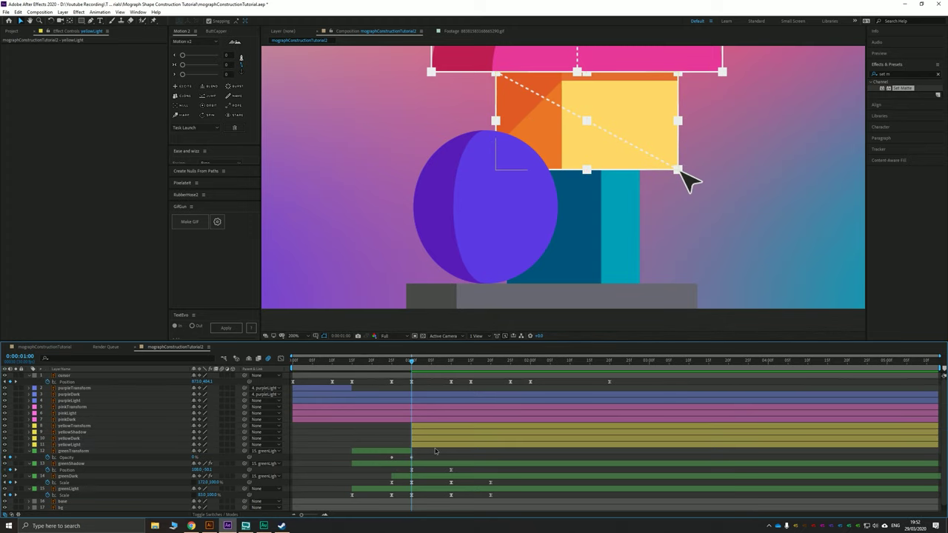
# Parent yellowDark, yellowShadow and yellowTransform to the yellowLight layer
pyautogui.click(428, 445)
pyautogui.moveTo(590, 160); pyautogui.dragTo(539, 226)
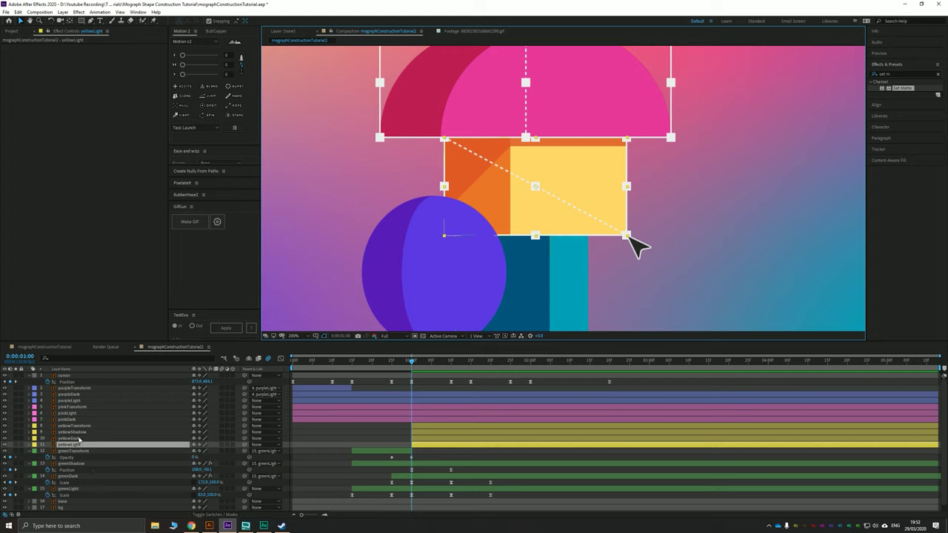
pyautogui.click(234, 440)
pyautogui.moveTo(245, 439); pyautogui.dragTo(98, 444)
pyautogui.click(98, 432)
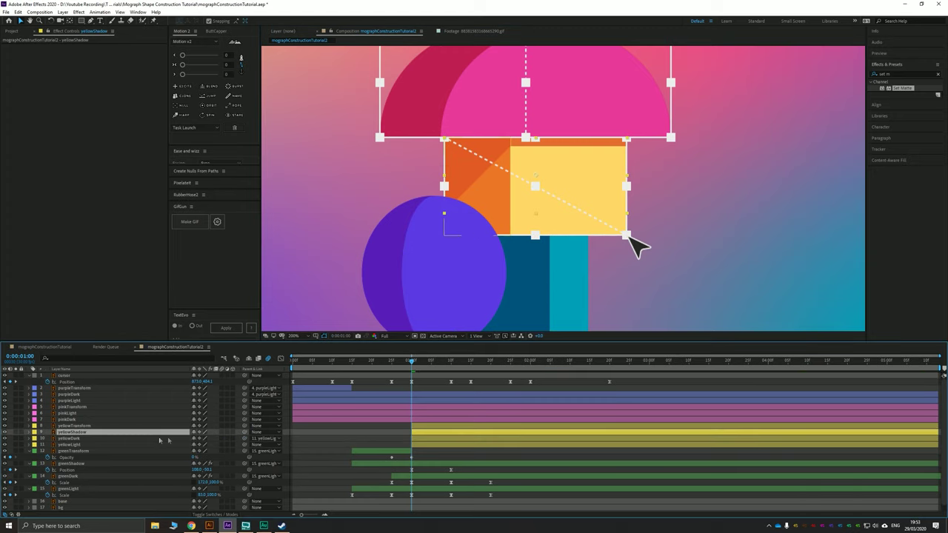
pyautogui.moveTo(246, 435); pyautogui.dragTo(110, 450)
pyautogui.click(93, 427)
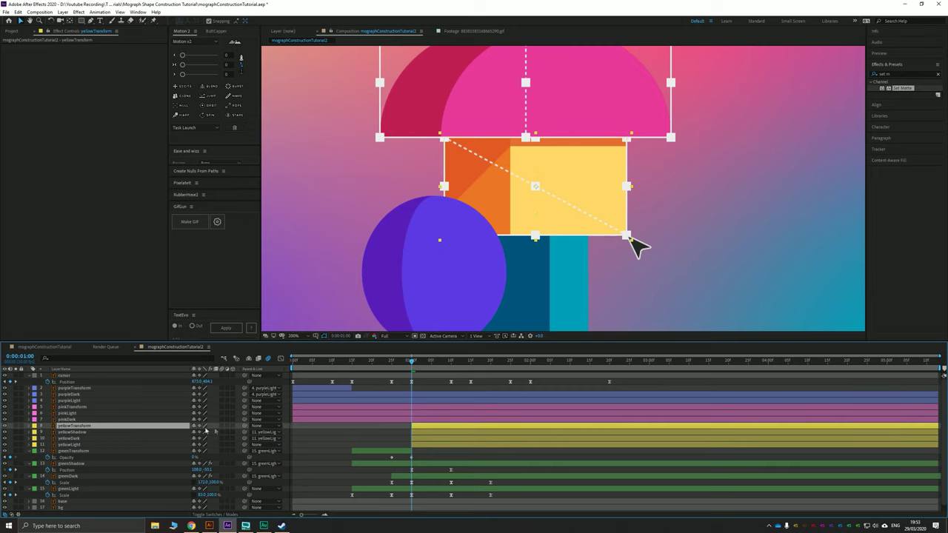
pyautogui.moveTo(243, 430); pyautogui.dragTo(118, 447)
# Add scale keyframes to yellowLight at 0:00:01:00, 0:00:01:10, 0:00:01:15, 0:00:01:25 and 0:00:02:05
pyautogui.click(120, 446)
pyautogui.press('s')
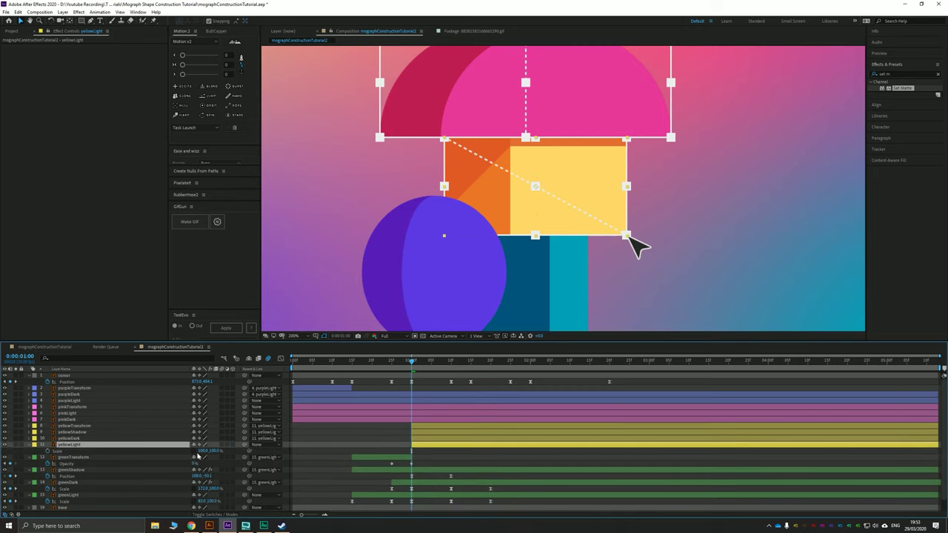
pyautogui.click(56, 451)
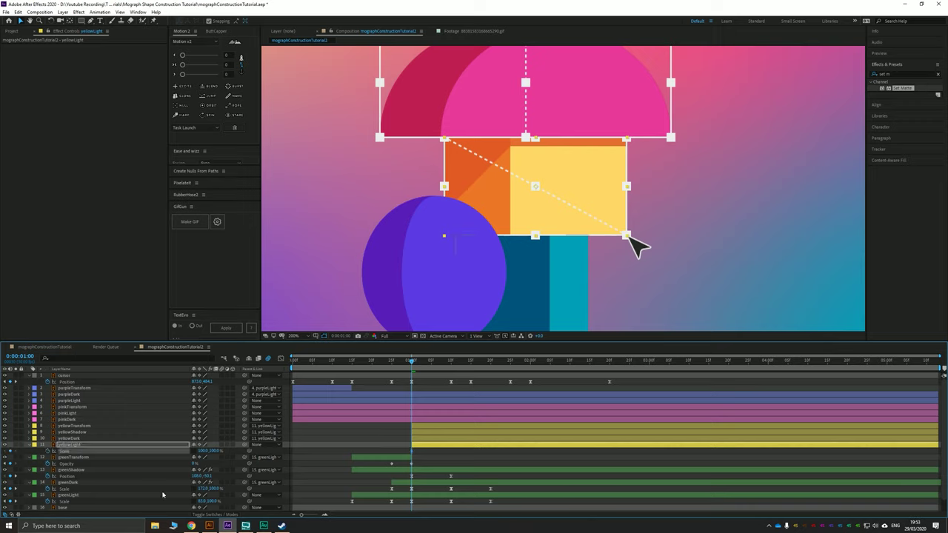
pyautogui.hotkey('shift', 'pagedown')
pyautogui.click(22, 451)
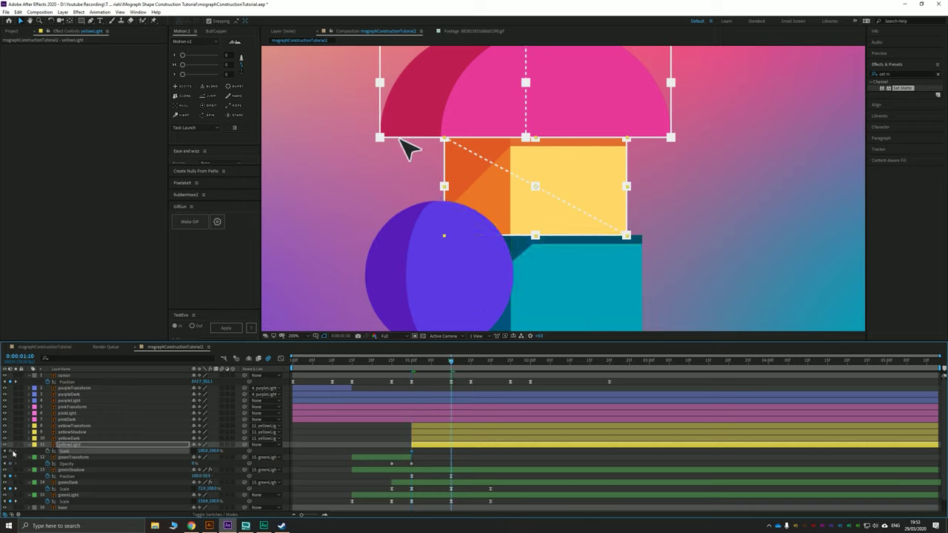
pyautogui.press('pagedown')
pyautogui.press('pagedown')
pyautogui.press('pagedown')
pyautogui.press('pagedown')
pyautogui.press('pagedown')
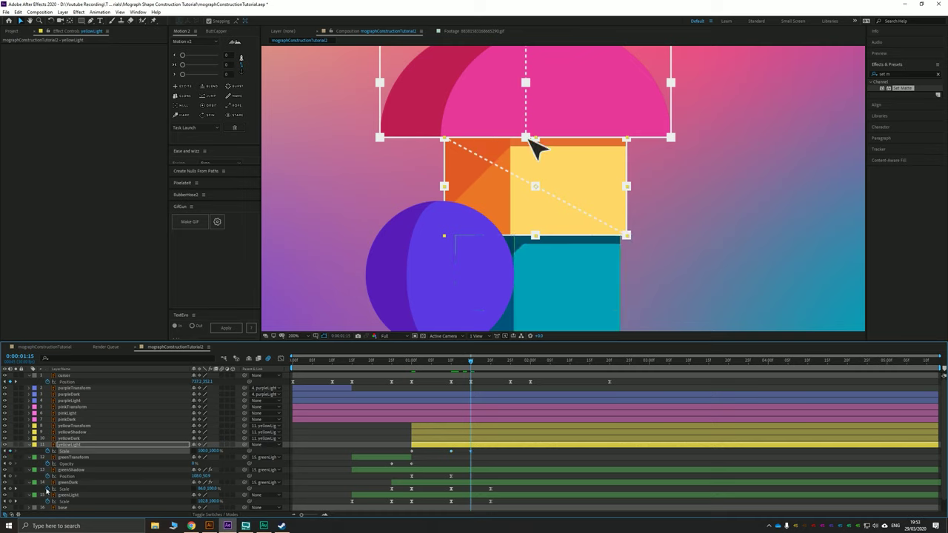
pyautogui.hotkey('shift', 'pagedown')
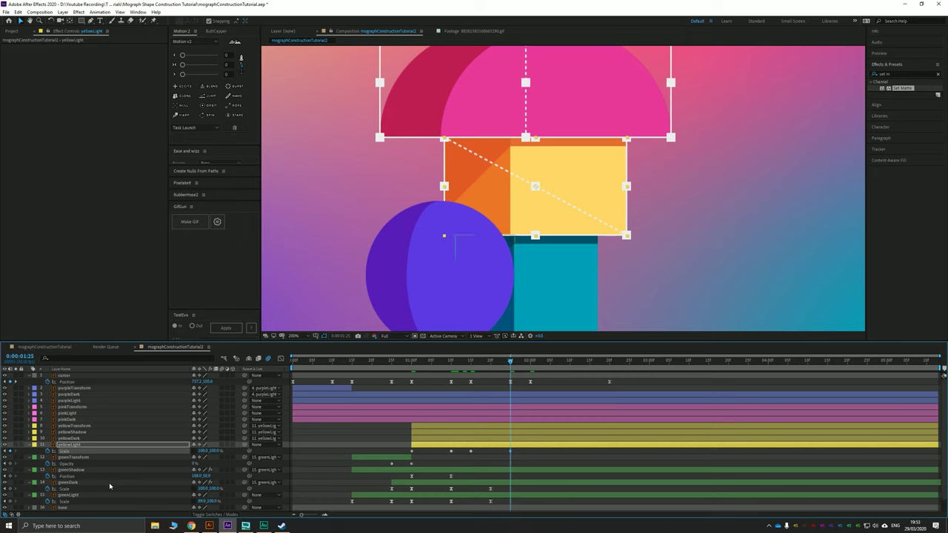
pyautogui.hotkey('shift', 'pagedown')
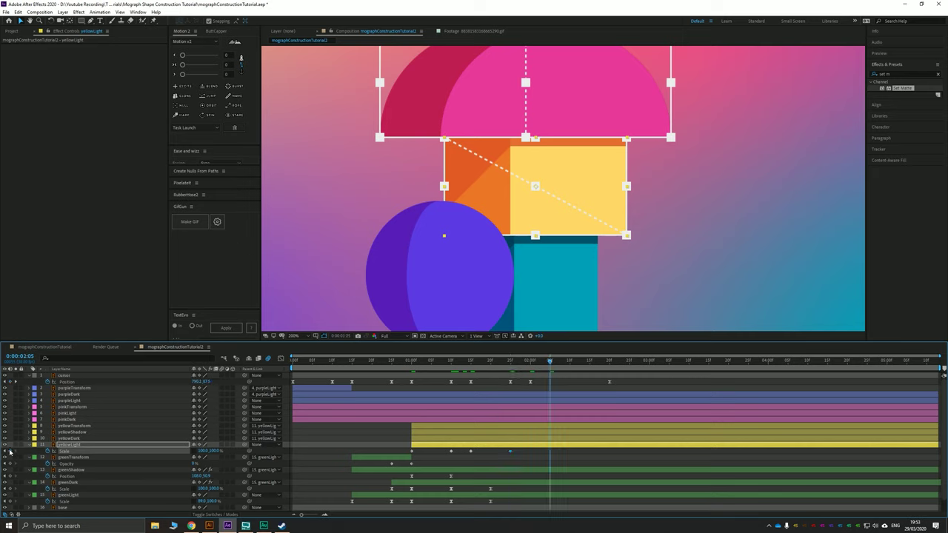
# Set yellowLight's scale to 0% at its 0:00:01:00 keyframe
pyautogui.click(426, 365)
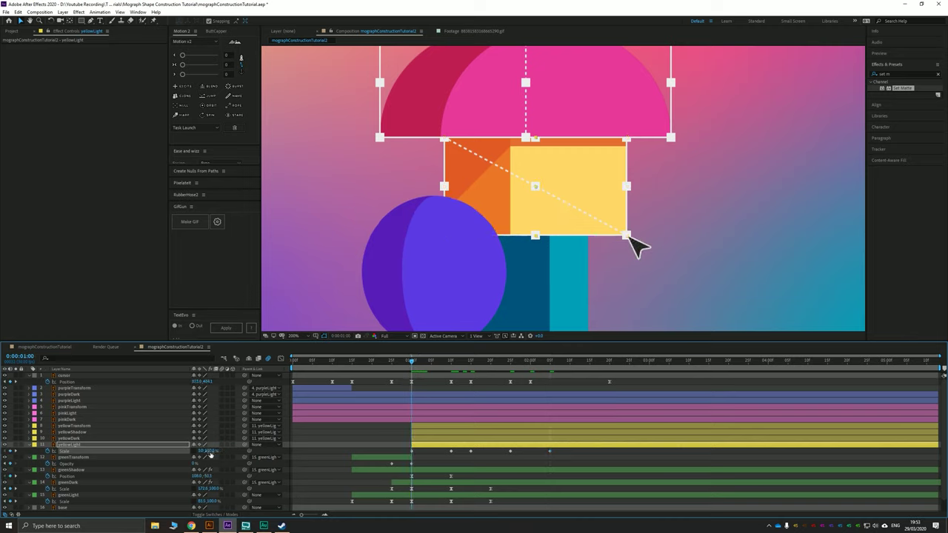
pyautogui.click(211, 451)
pyautogui.write('0')
pyautogui.press('Return')
# Move yellowLight's anchor point to the lower-right corner of the yellow box and check how it scales from there
pyautogui.click(451, 365)
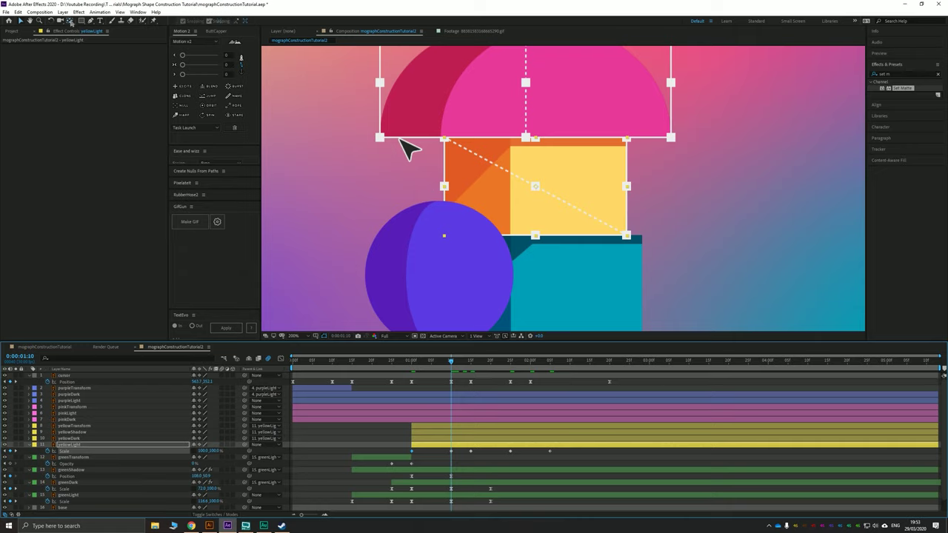
pyautogui.click(70, 22)
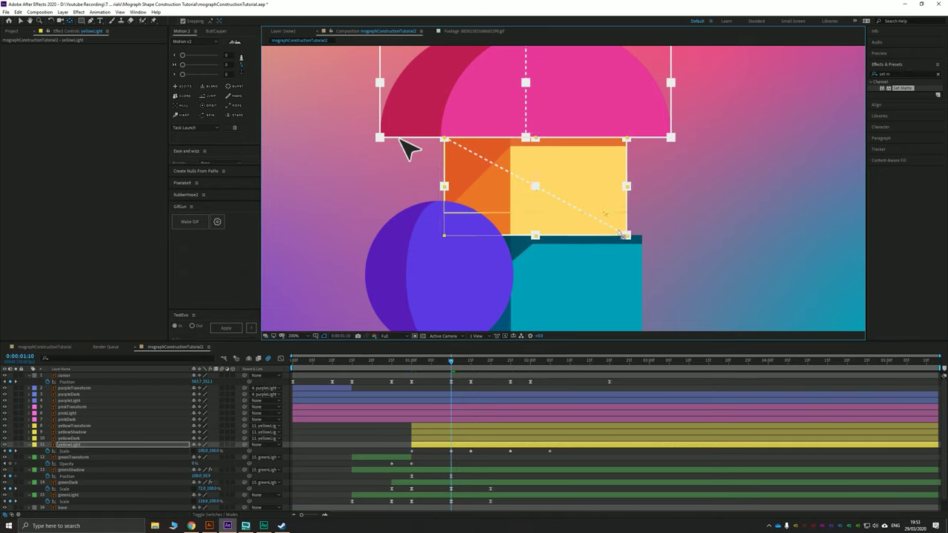
pyautogui.moveTo(534, 190); pyautogui.dragTo(627, 238)
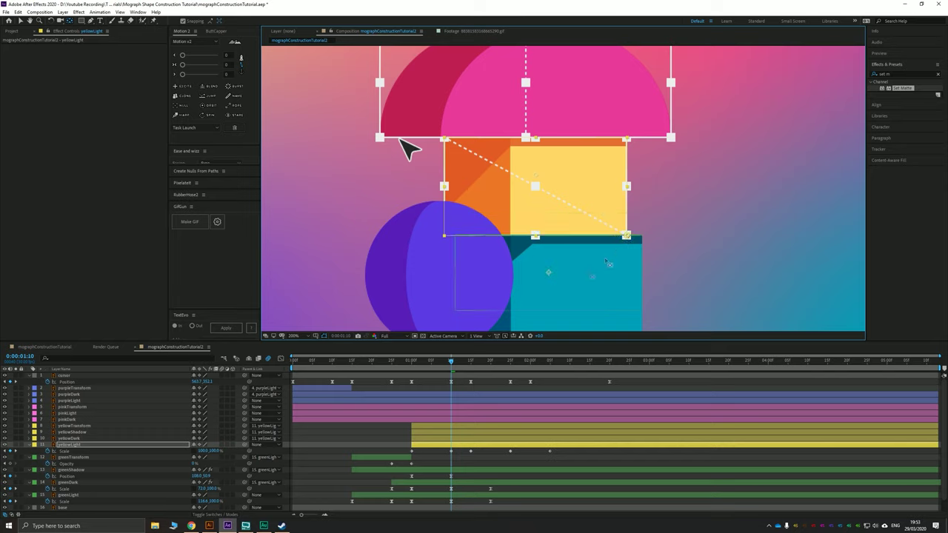
pyautogui.moveTo(415, 364); pyautogui.dragTo(451, 361)
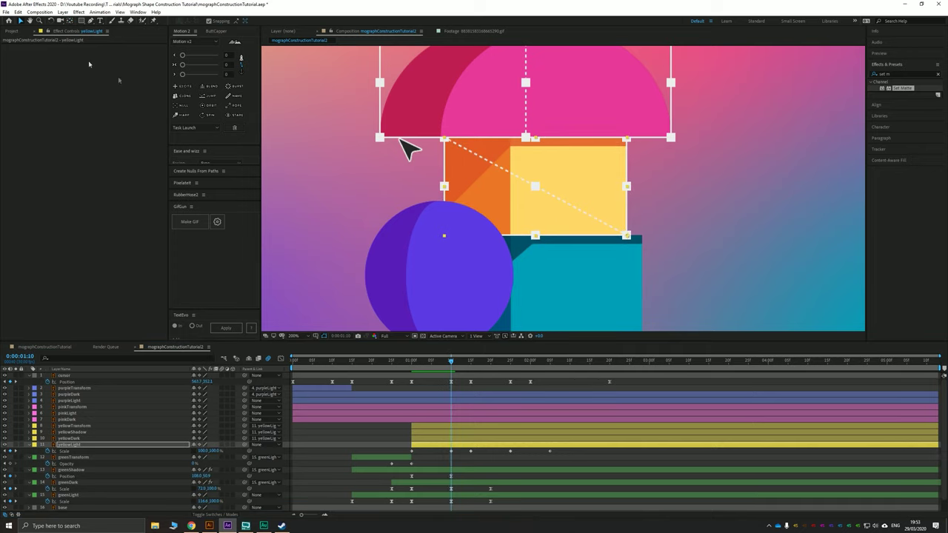
# Stretch yellowLight horizontally to about 124% at 0:00:01:10, squash it to about 76% at 0:00:01:15, and widen it to about 109% at 0:00:01:25
pyautogui.moveTo(444, 189); pyautogui.dragTo(400, 188)
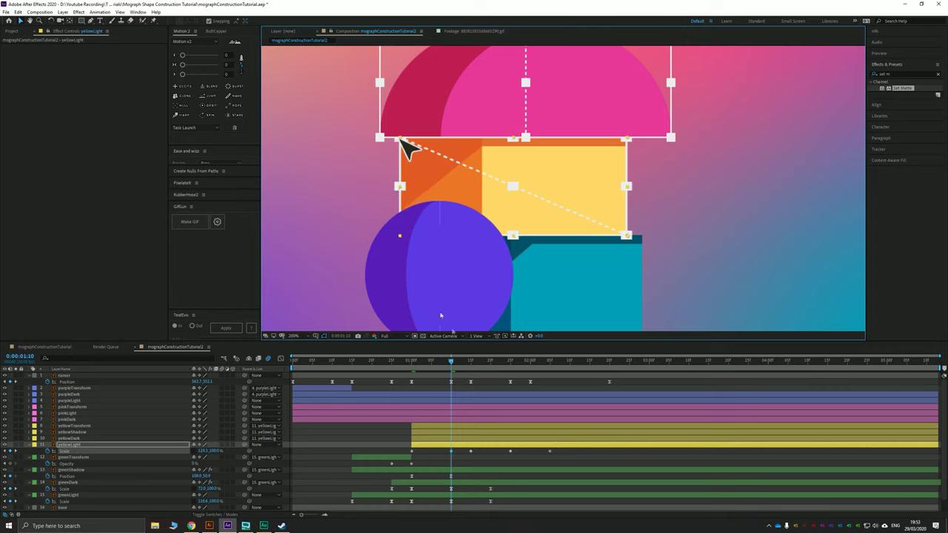
pyautogui.click(471, 362)
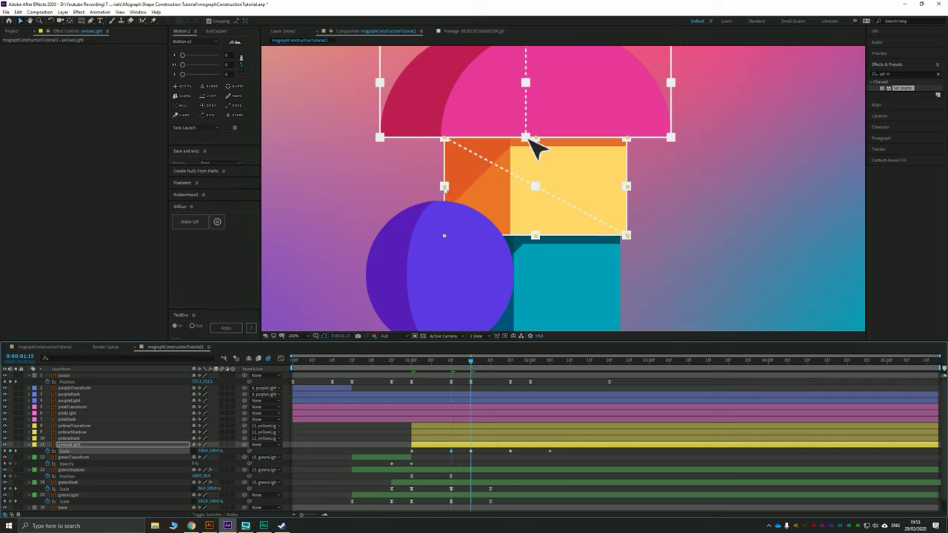
pyautogui.moveTo(445, 188); pyautogui.dragTo(492, 191)
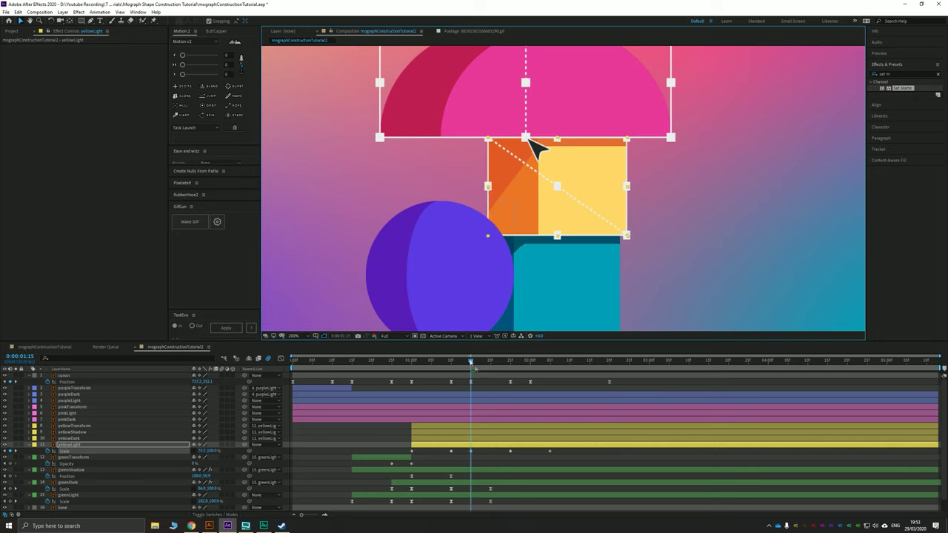
pyautogui.click(510, 363)
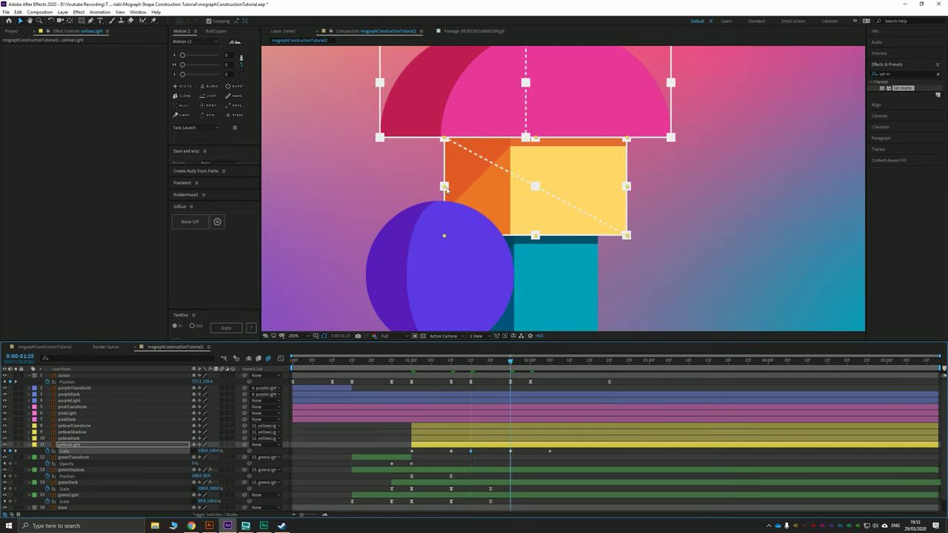
pyautogui.moveTo(445, 189); pyautogui.dragTo(427, 194)
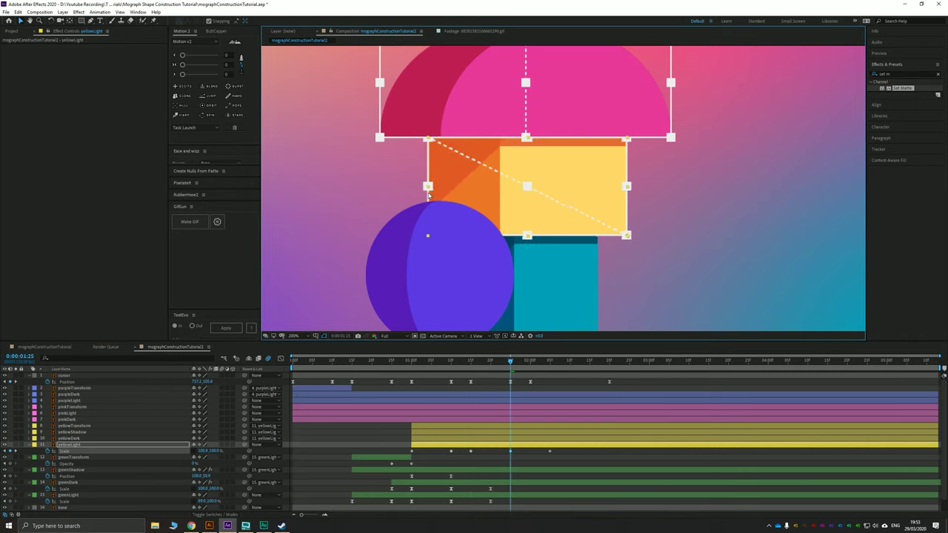
# Ease yellowLight's scale keyframes, shape the speed curve for a fast start with a long settle, and preview the bounce
pyautogui.click(552, 365)
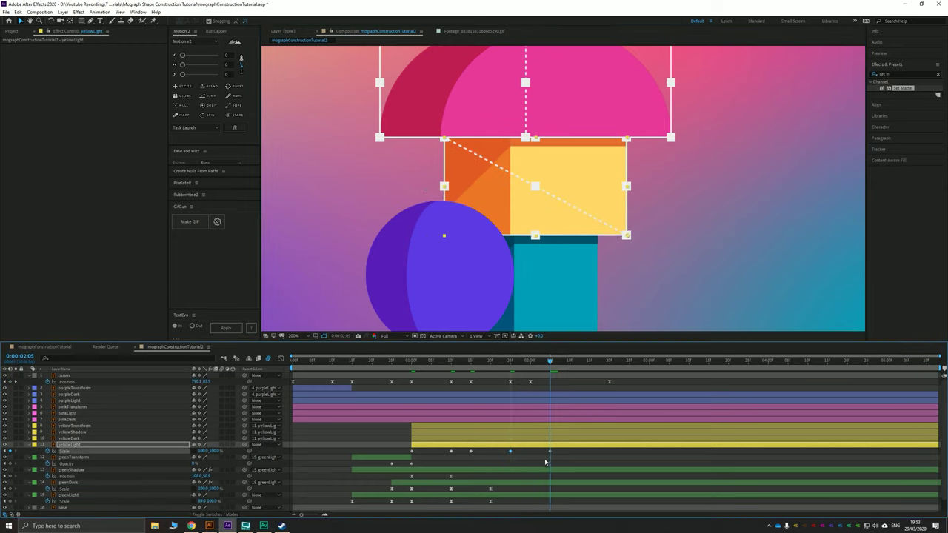
pyautogui.moveTo(555, 448); pyautogui.dragTo(410, 453)
pyautogui.click(280, 359)
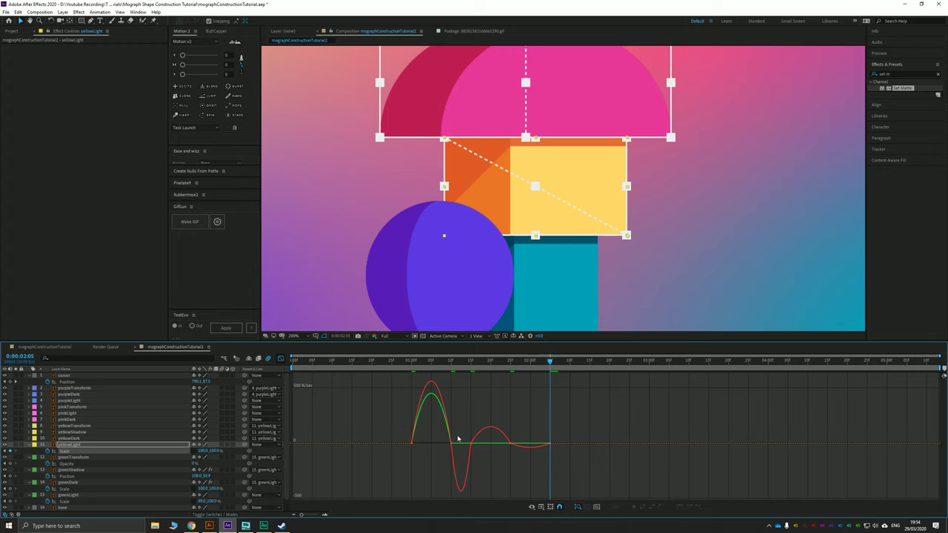
pyautogui.moveTo(458, 439)
pyautogui.mouseDown()
pyautogui.moveTo(438, 474)
pyautogui.moveTo(457, 471)
pyautogui.moveTo(455, 445)
pyautogui.mouseUp()
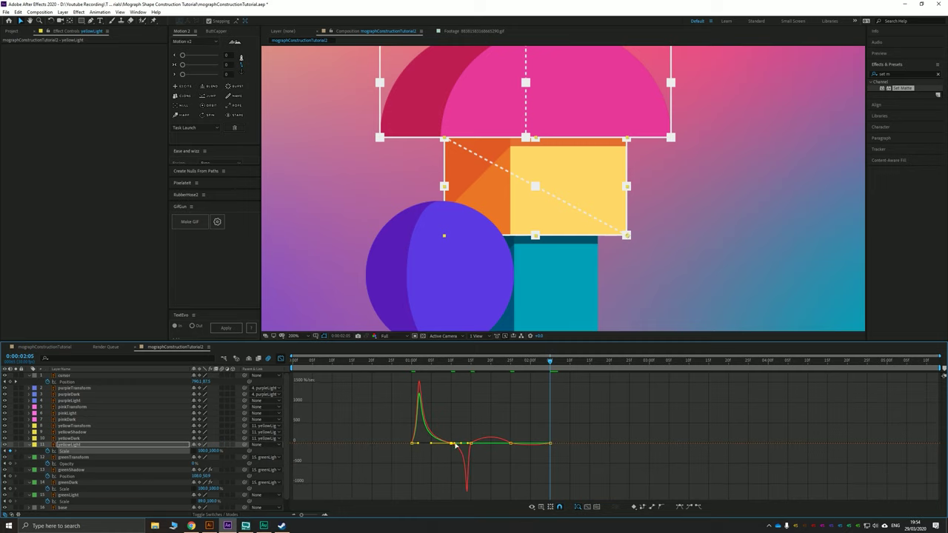
pyautogui.moveTo(472, 364); pyautogui.dragTo(387, 385)
pyautogui.press('space')
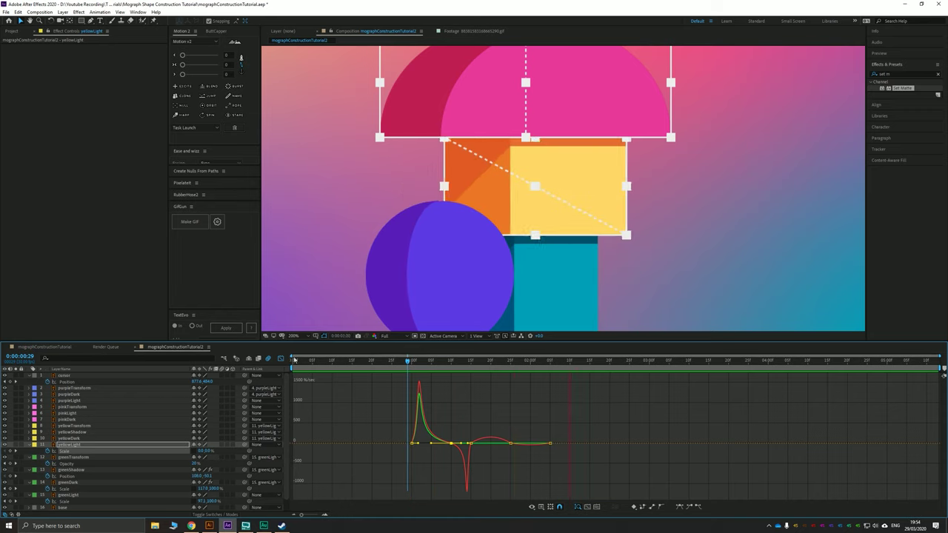
pyautogui.click(280, 358)
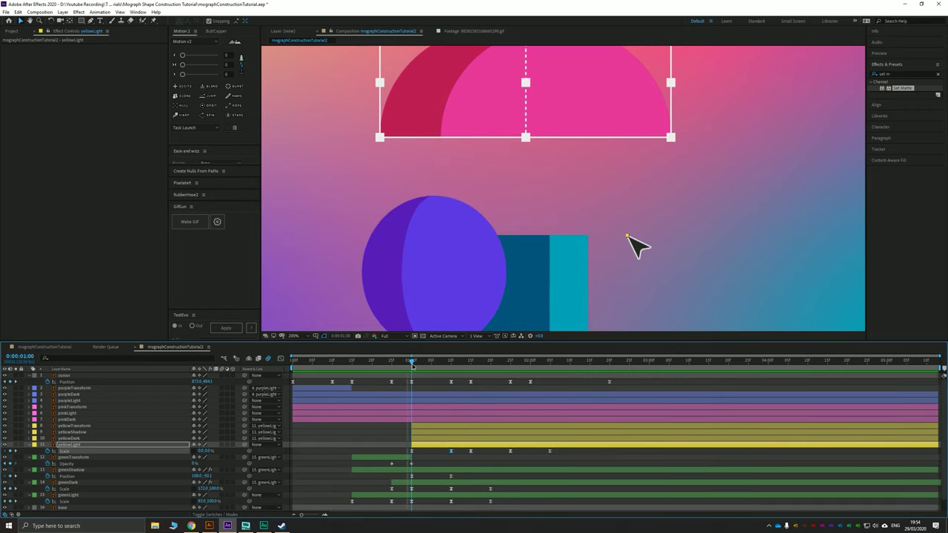
# Move yellowDark's anchor point to the middle of its left edge at 0:00:01:10
pyautogui.moveTo(412, 365); pyautogui.dragTo(451, 366)
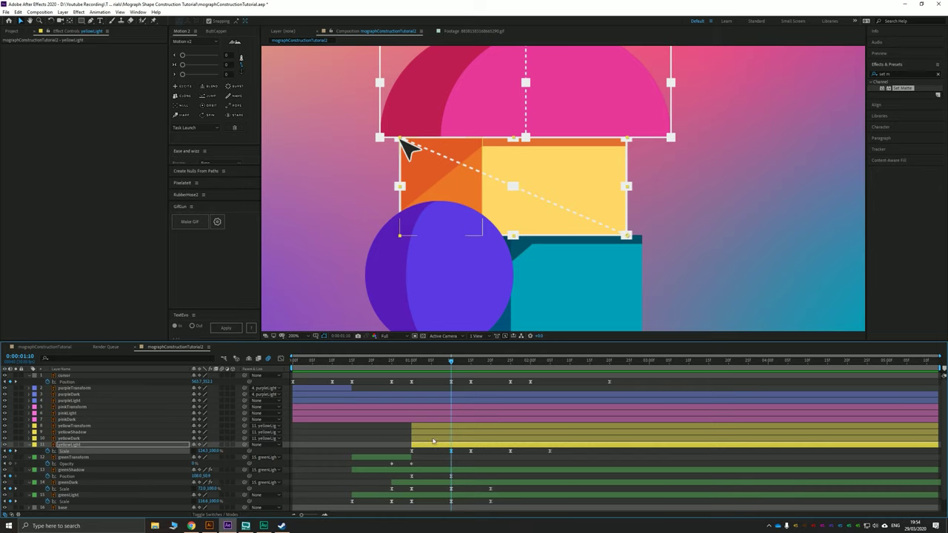
pyautogui.click(125, 438)
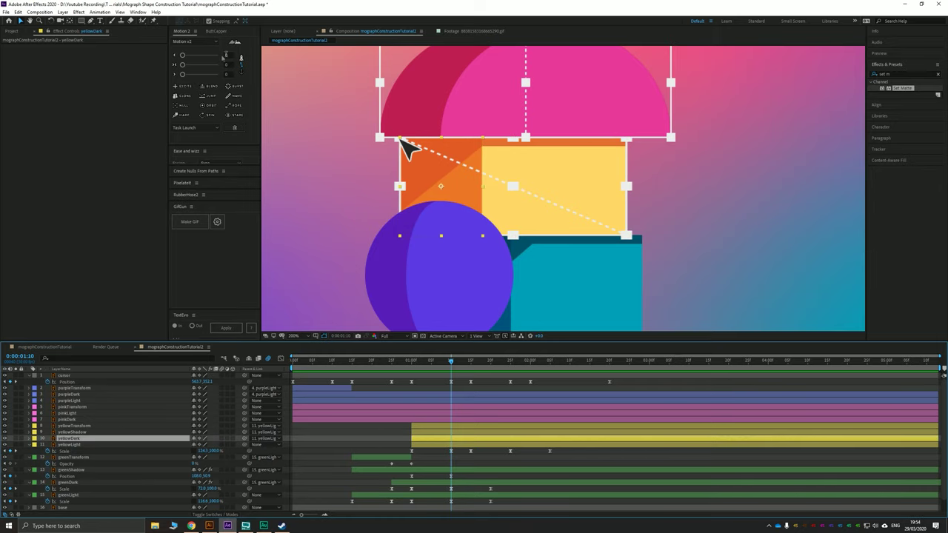
pyautogui.click(72, 22)
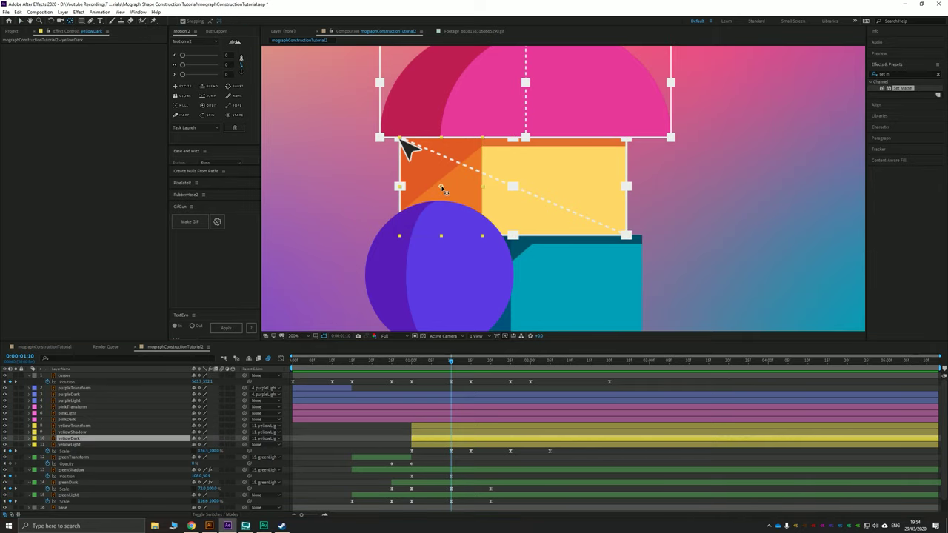
pyautogui.moveTo(441, 187); pyautogui.dragTo(400, 187)
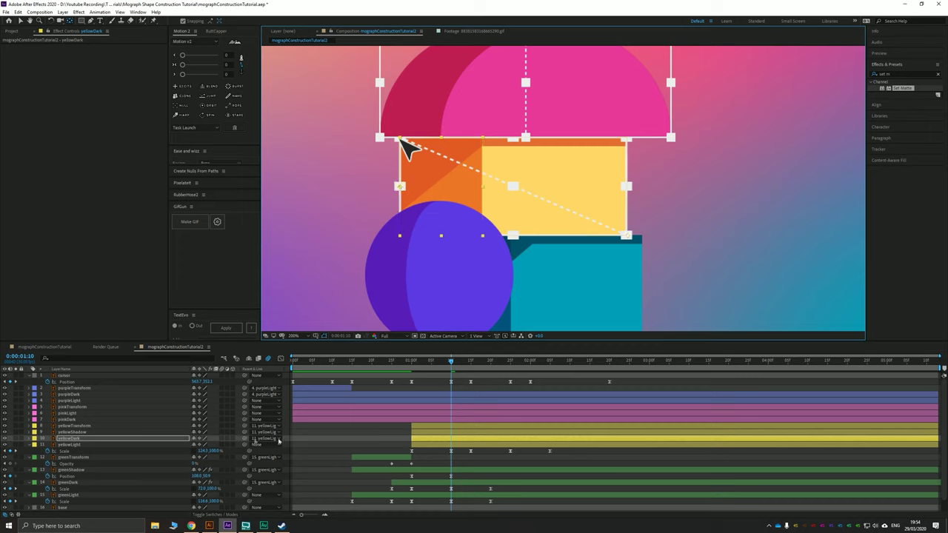
# Reveal yellowDark's scale and apply Set Matte to the layer, taking the matte from yellowLight
pyautogui.press('u')
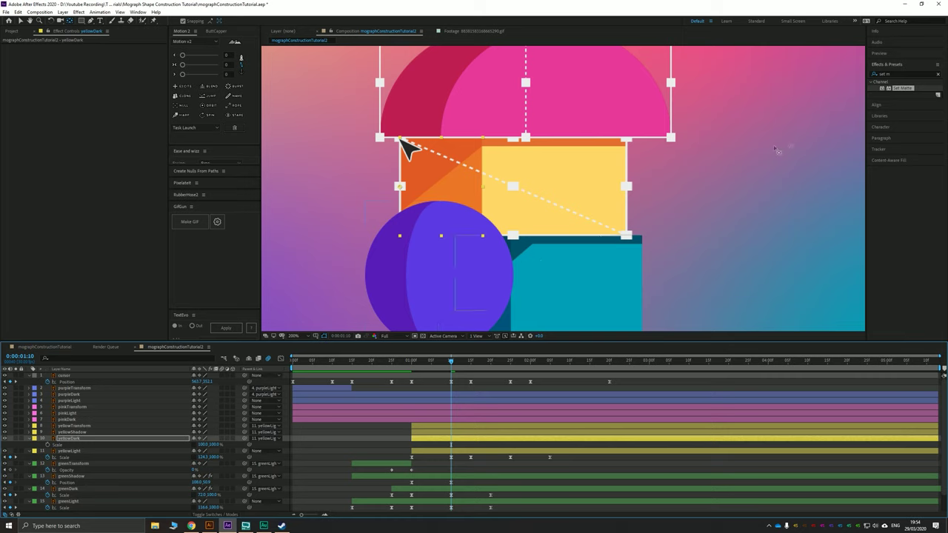
pyautogui.moveTo(904, 88); pyautogui.dragTo(86, 439)
pyautogui.press('v')
pyautogui.click(112, 54)
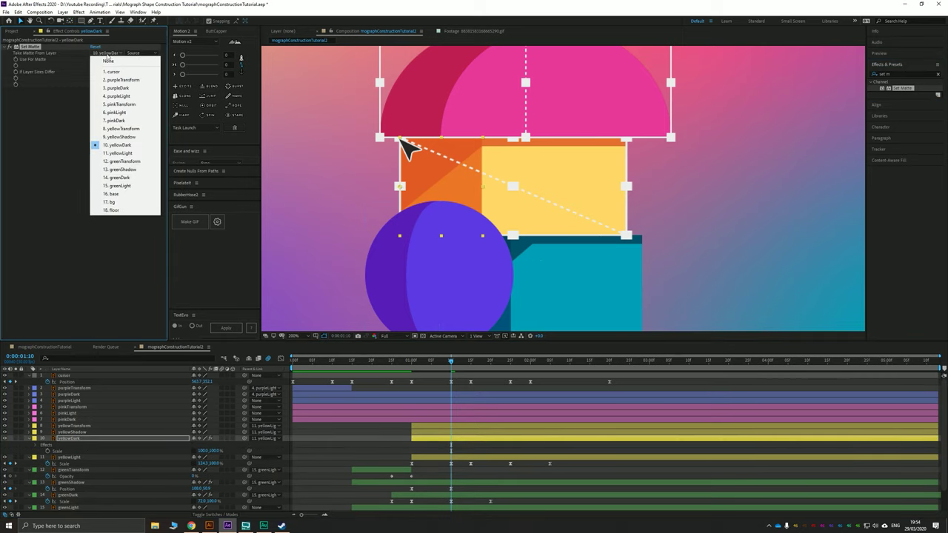
pyautogui.click(120, 153)
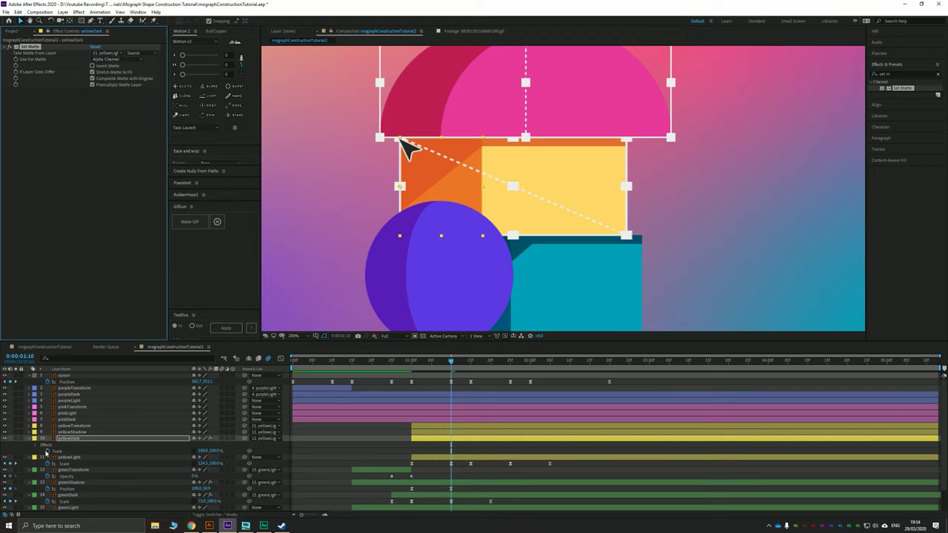
# Keyframe yellowDark's scale at 0:00:01:10 with the horizontal value set to 0%
pyautogui.click(46, 452)
pyautogui.click(204, 451)
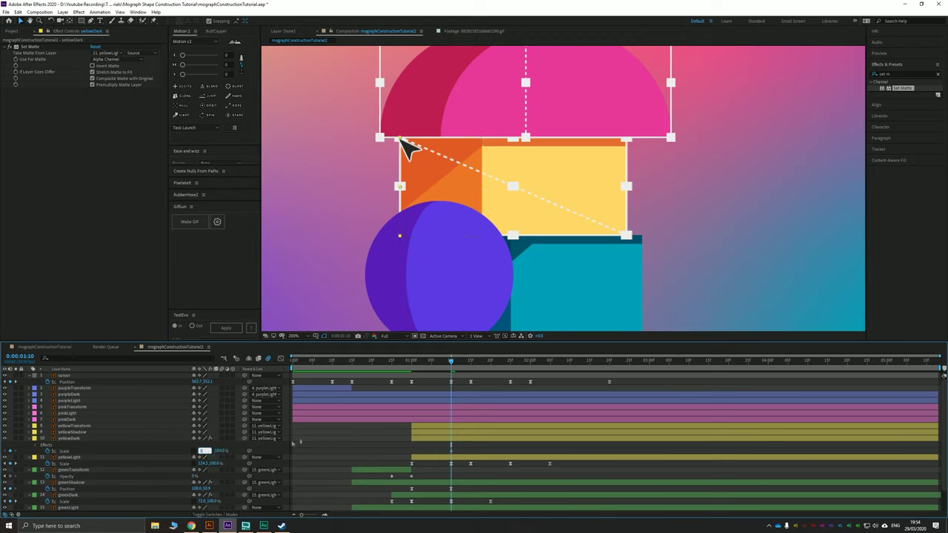
pyautogui.write('0')
pyautogui.press('Return')
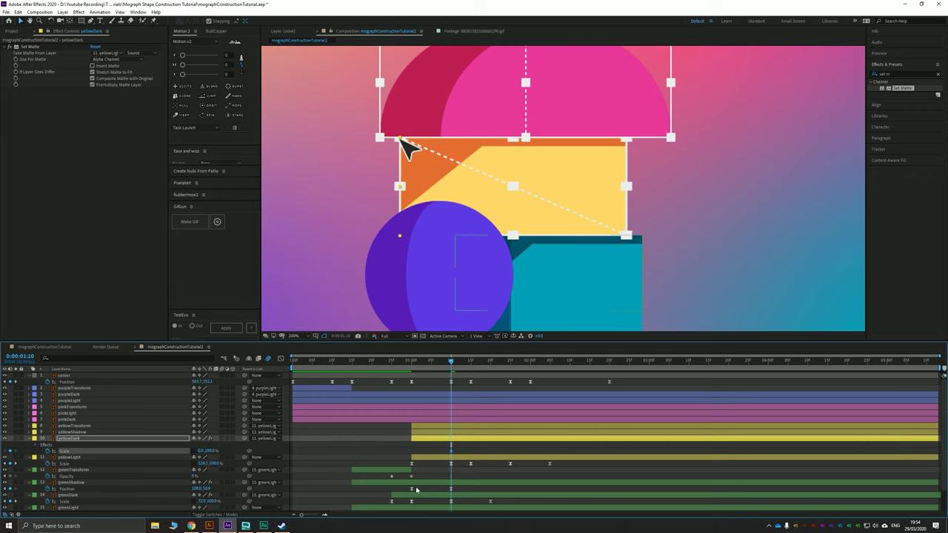
pyautogui.scroll(-1, 430, 487)
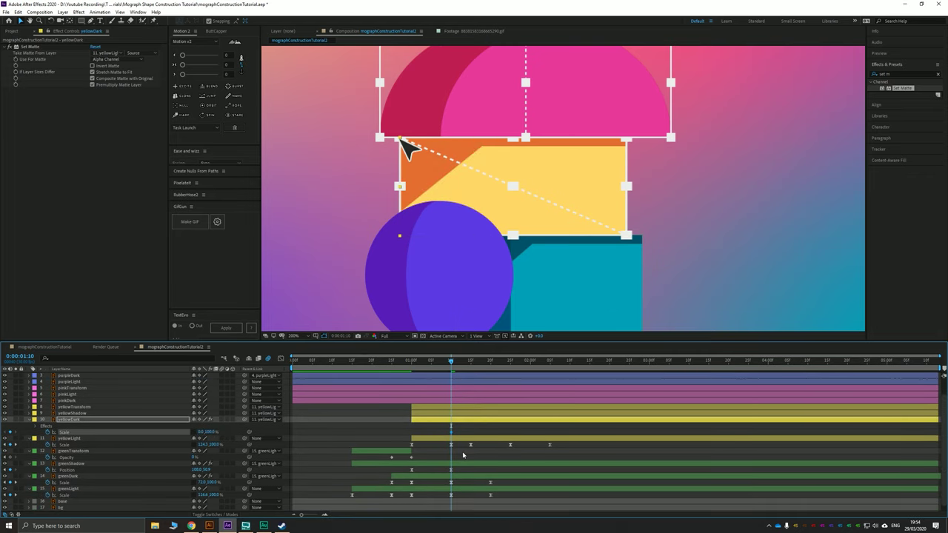
pyautogui.scroll(1, 463, 455)
# Set yellowDark's horizontal scale to 135% at 0:00:01:15, about 88% at 0:00:01:25 and 100% at 0:00:02:05
pyautogui.click(471, 364)
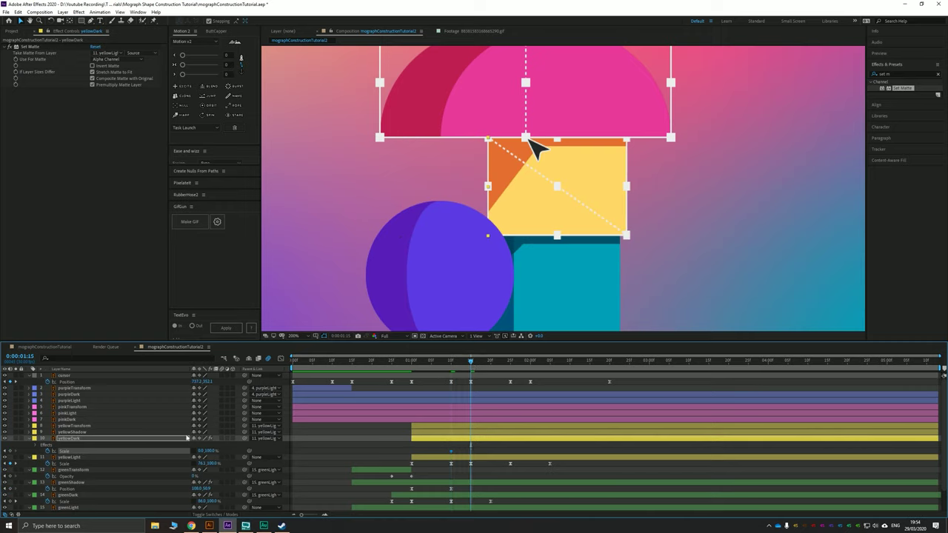
pyautogui.moveTo(201, 452); pyautogui.dragTo(243, 439)
pyautogui.click(510, 363)
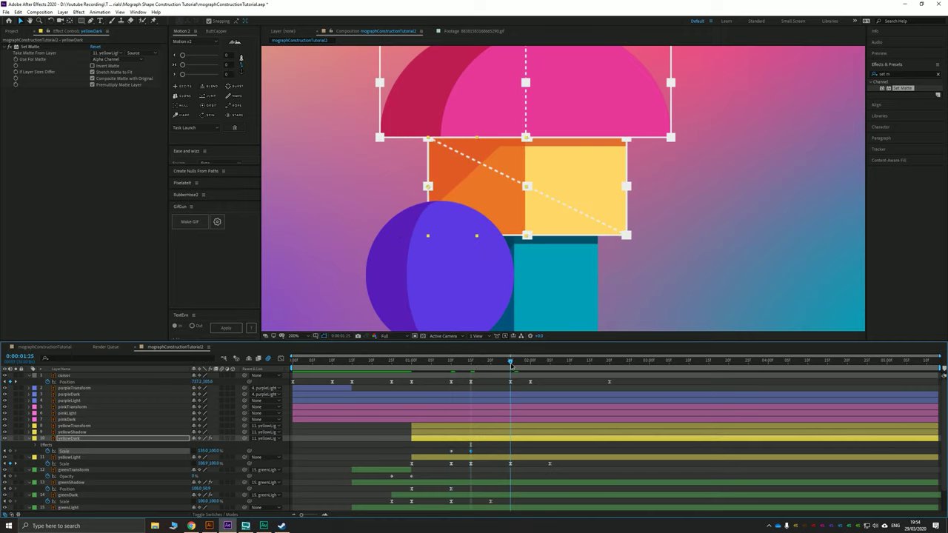
pyautogui.moveTo(202, 452); pyautogui.dragTo(189, 455)
pyautogui.hotkey('shift', 'pagedown')
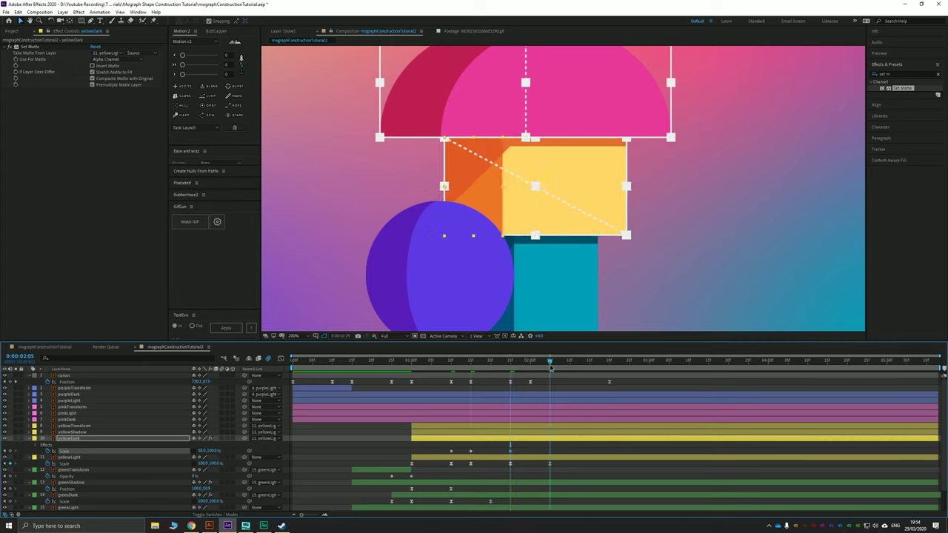
pyautogui.click(199, 452)
pyautogui.write('100')
pyautogui.press('Return')
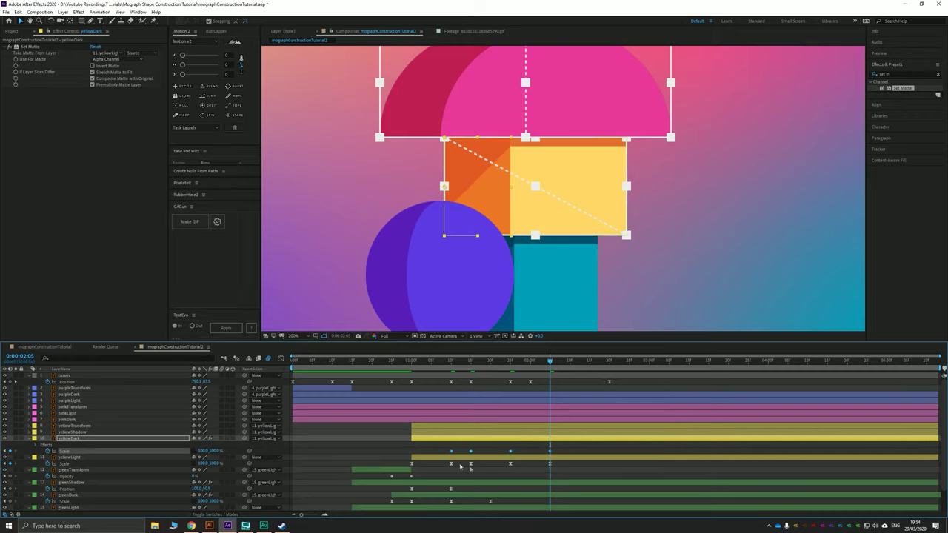
# Ease yellowDark's scale keyframes, adjust their speed curve, and preview the dark side's bounce
pyautogui.click(281, 358)
pyautogui.moveTo(454, 479)
pyautogui.mouseDown()
pyautogui.moveTo(439, 459)
pyautogui.moveTo(470, 478)
pyautogui.mouseUp()
pyautogui.click(281, 358)
pyautogui.moveTo(460, 366); pyautogui.dragTo(413, 370)
pyautogui.press('space')
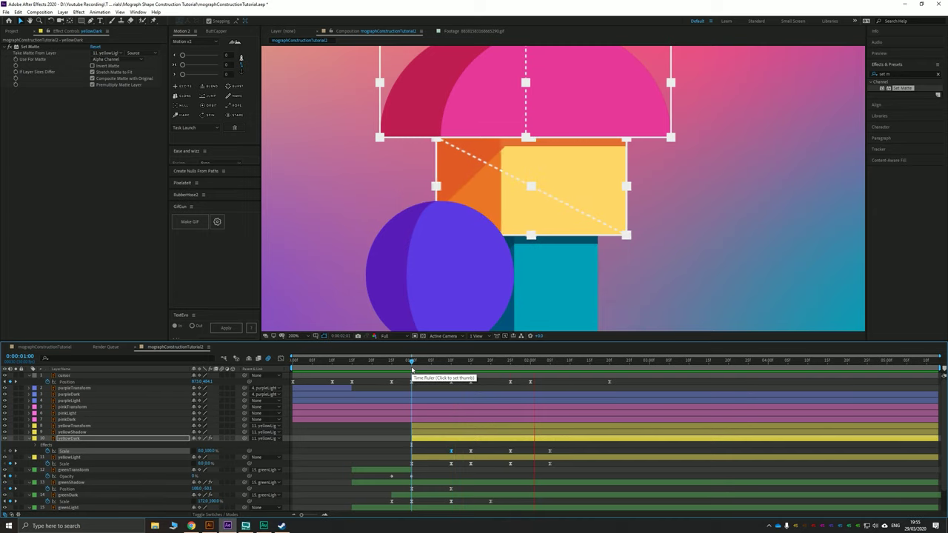
pyautogui.moveTo(424, 361); pyautogui.dragTo(472, 362)
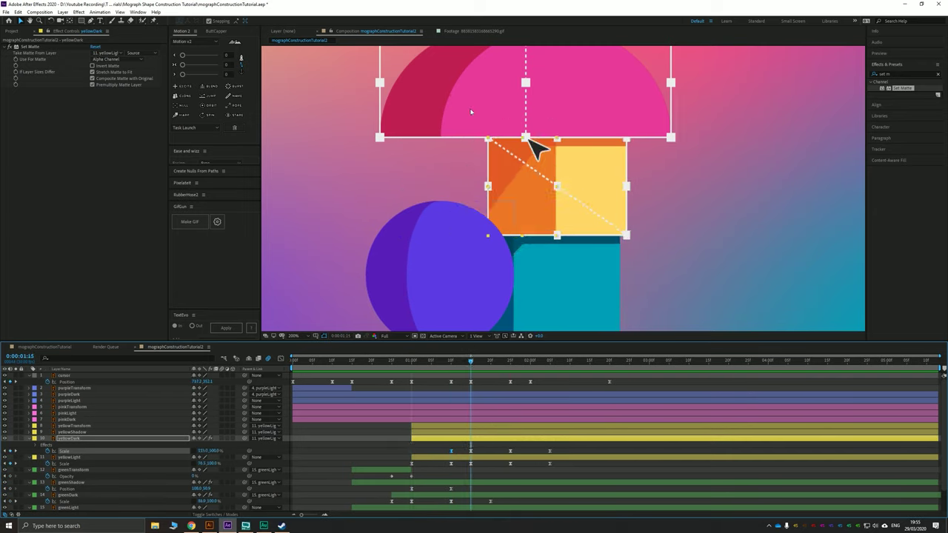
pyautogui.click(385, 449)
# Apply Set Matte to yellowShadow, taking the matte from yellowLight
pyautogui.click(148, 433)
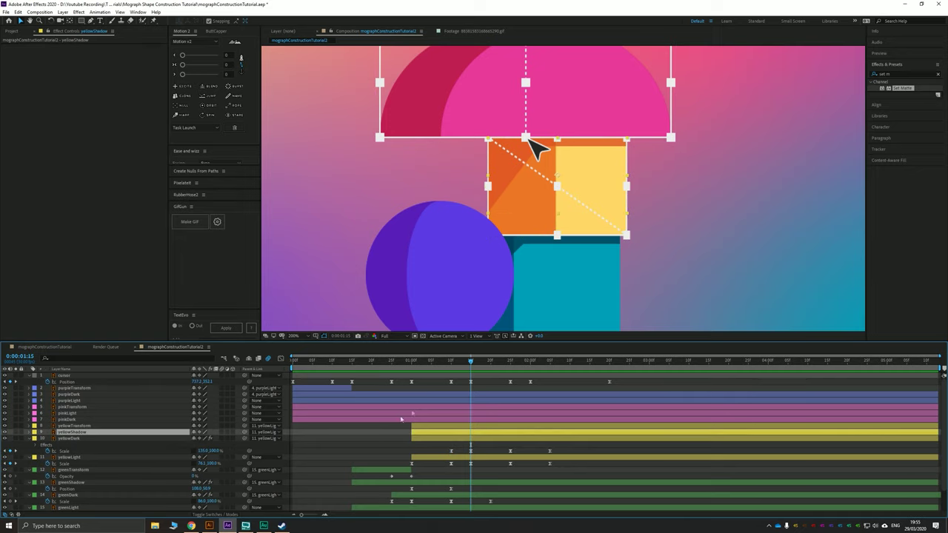
pyautogui.moveTo(896, 92); pyautogui.dragTo(121, 434)
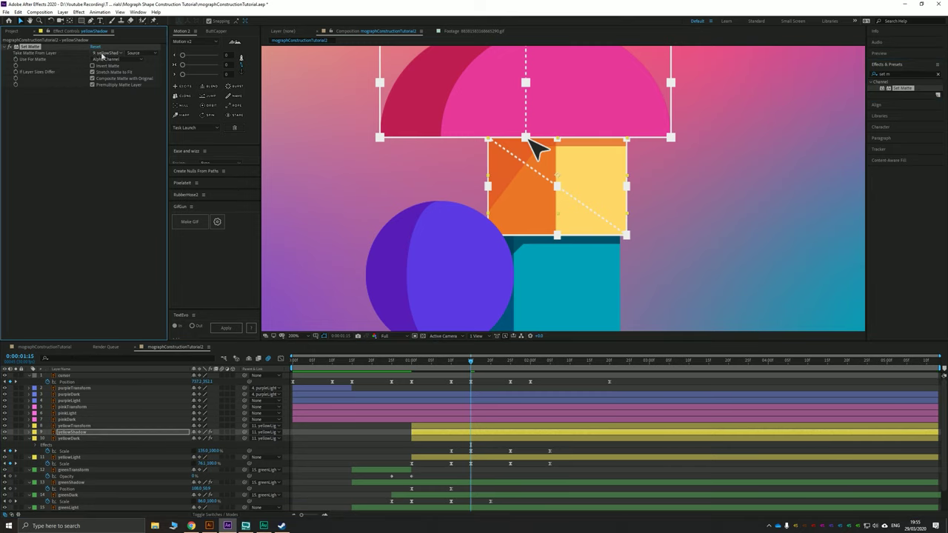
pyautogui.click(104, 53)
pyautogui.click(119, 154)
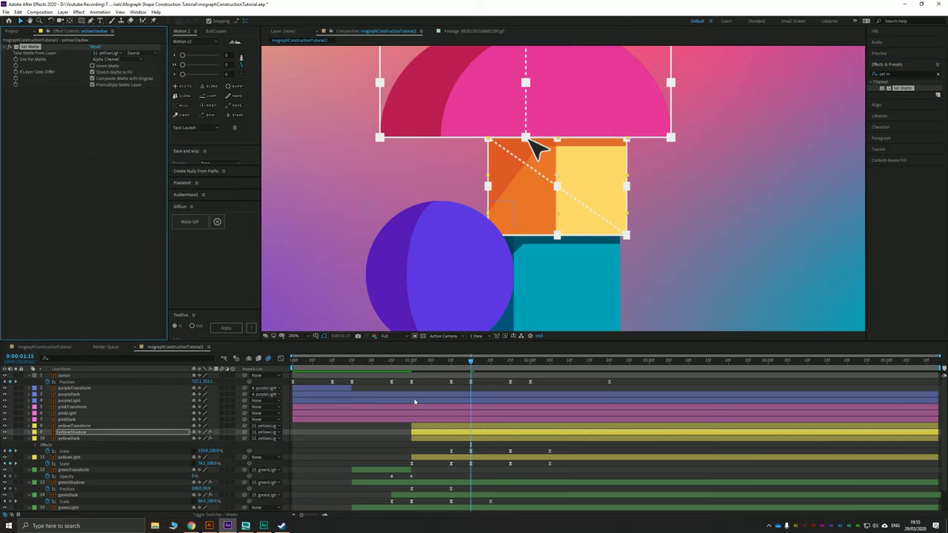
# Trim yellowShadow's start to 0:00:01:15 and add position keyframes at 0:00:01:15 and 0:00:01:25
pyautogui.hotkey('alt', '[')
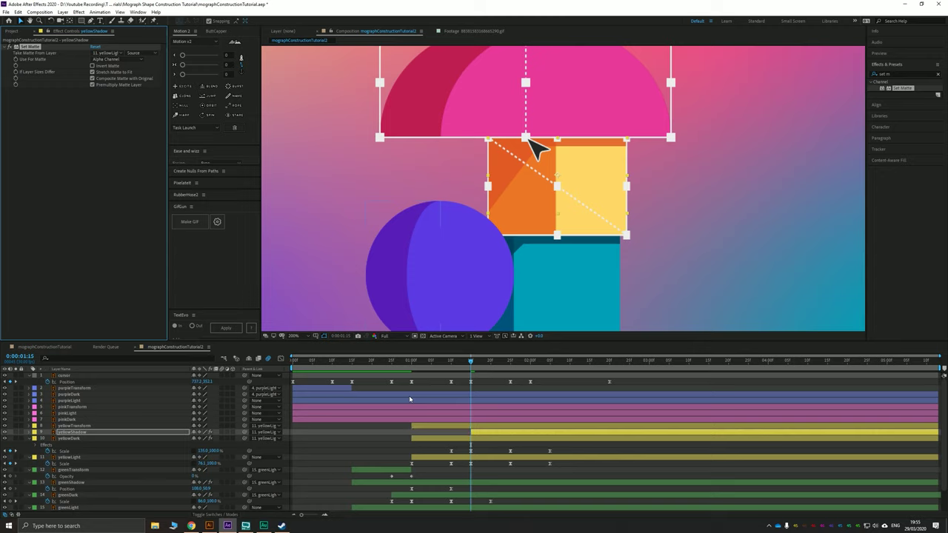
pyautogui.press('p')
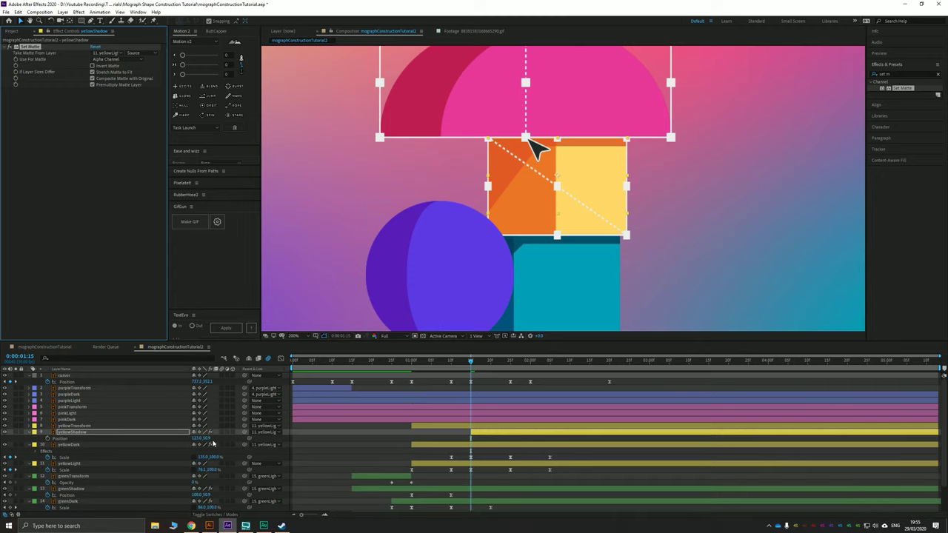
pyautogui.click(50, 440)
pyautogui.hotkey('shift', 'pagedown')
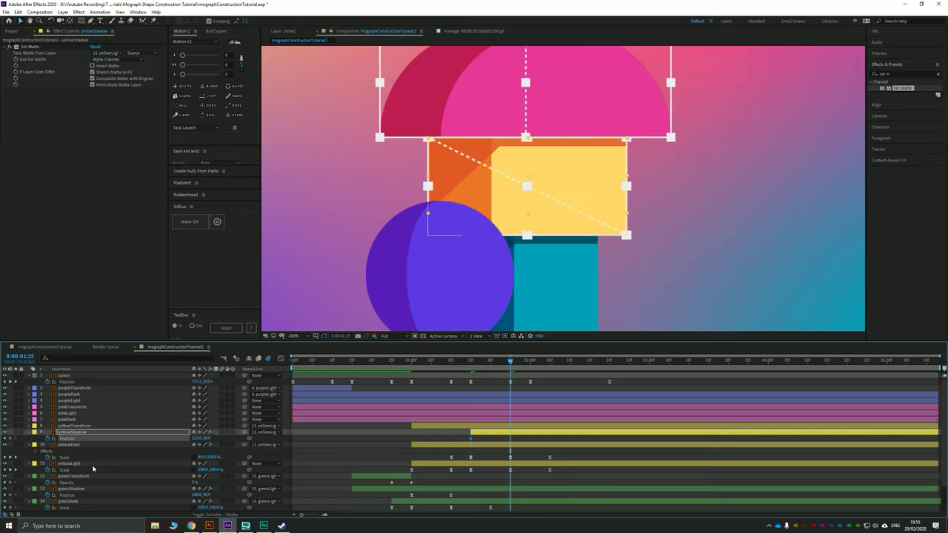
pyautogui.click(10, 439)
pyautogui.hotkey('shift', 'pageup')
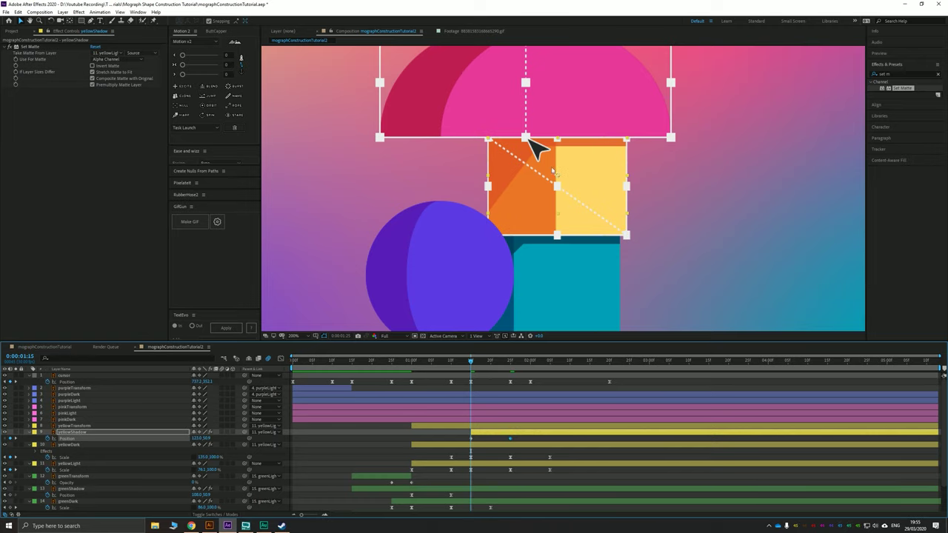
# Move yellowShadow's anchor point to the top edge of the shadow at 0:00:01:15
pyautogui.click(482, 437)
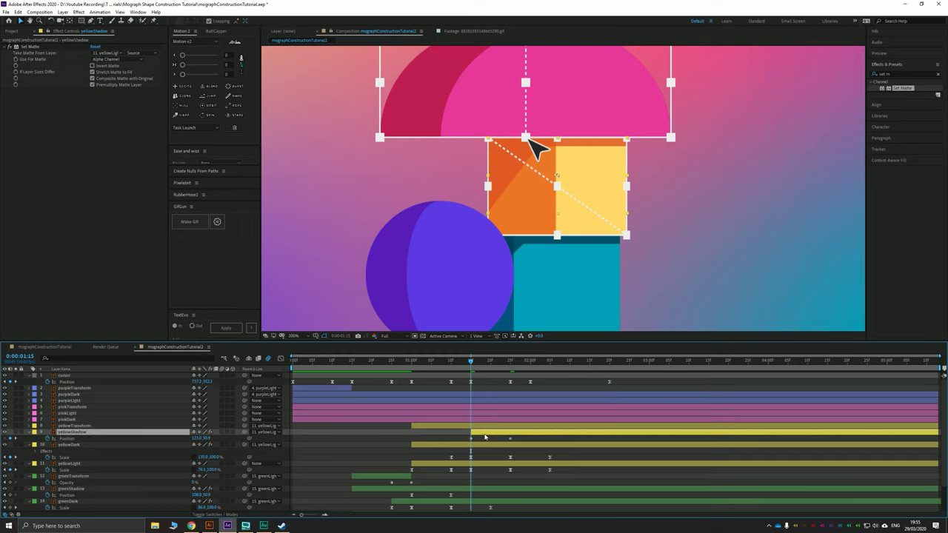
pyautogui.click(69, 21)
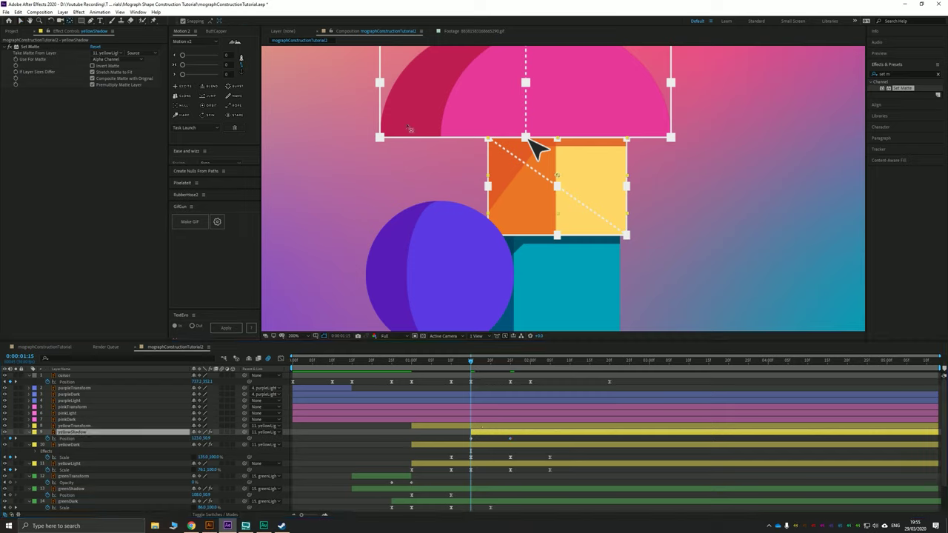
pyautogui.moveTo(558, 176); pyautogui.dragTo(559, 142)
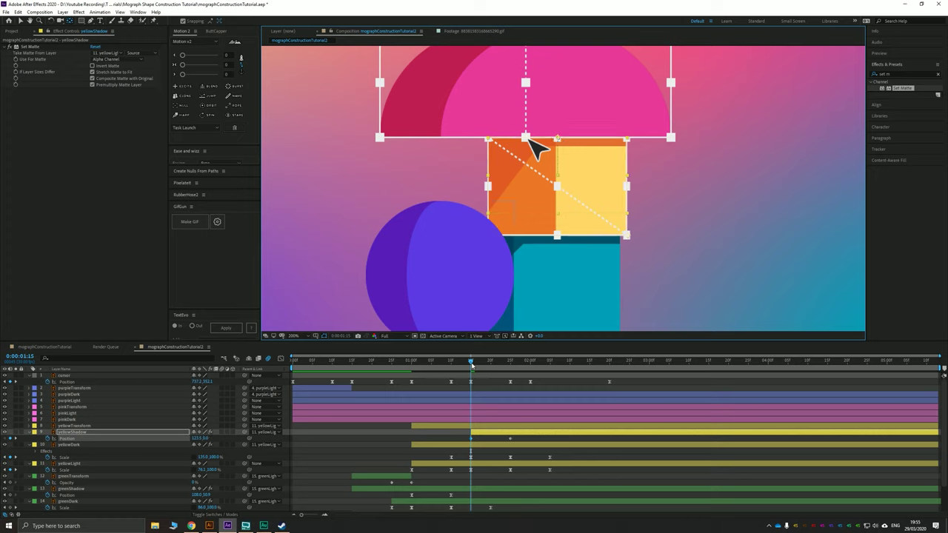
# Nudge yellowShadow straight up in large increments, above the yellow box, at its 0:00:01:15 position keyframe
pyautogui.hotkey('shift', 'Up')
pyautogui.hotkey('shift', 'Up')
pyautogui.hotkey('shift', 'Up')
pyautogui.hotkey('shift', 'Up')
pyautogui.hotkey('shift', 'Up')
pyautogui.hotkey('shift', 'Up')
pyautogui.hotkey('shift', 'Up')
pyautogui.hotkey('shift', 'Up')
pyautogui.hotkey('shift', 'Up')
pyautogui.hotkey('shift', 'Up')
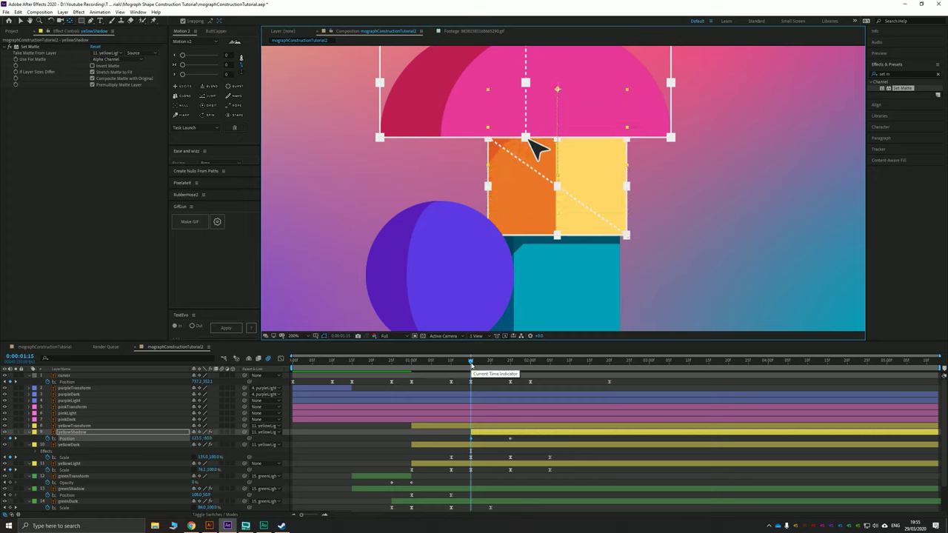
pyautogui.hotkey('shift', 'Up')
pyautogui.hotkey('shift', 'Up')
pyautogui.hotkey('shift', 'Up')
pyautogui.hotkey('shift', 'Up')
pyautogui.hotkey('shift', 'Up')
pyautogui.hotkey('shift', 'Up')
# Move yellowShadow up to the top edge of the yellow box at its 0:00:01:25 position keyframe
pyautogui.moveTo(471, 364); pyautogui.dragTo(508, 375)
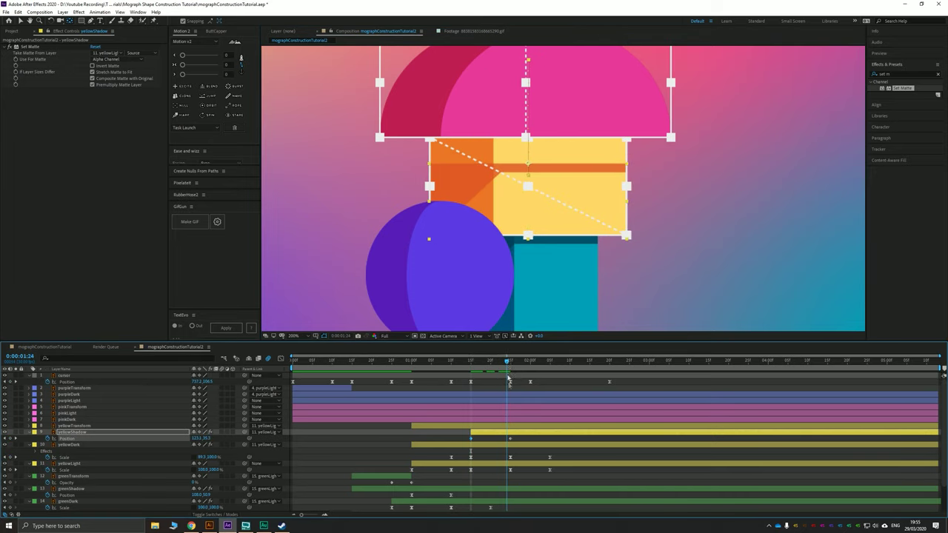
pyautogui.press('pagedown')
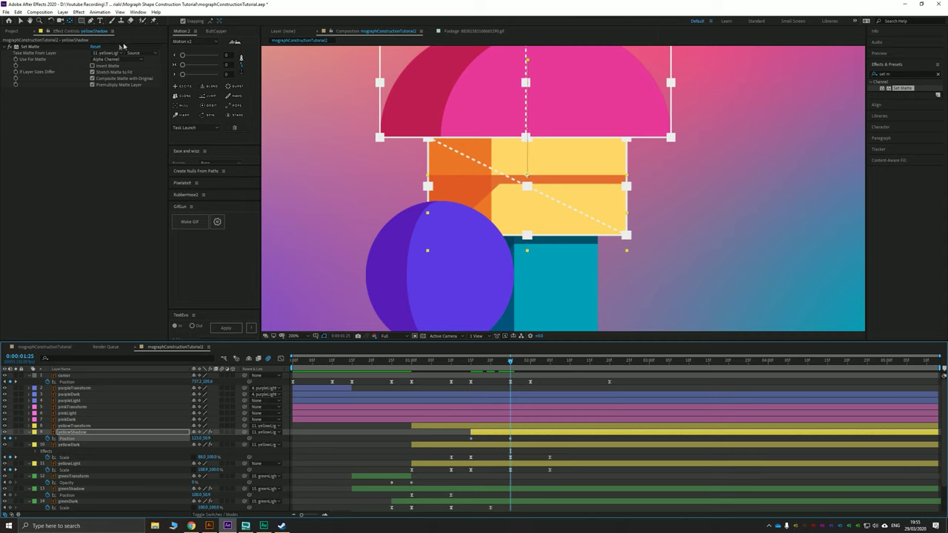
pyautogui.click(21, 21)
pyautogui.moveTo(483, 179); pyautogui.dragTo(482, 141)
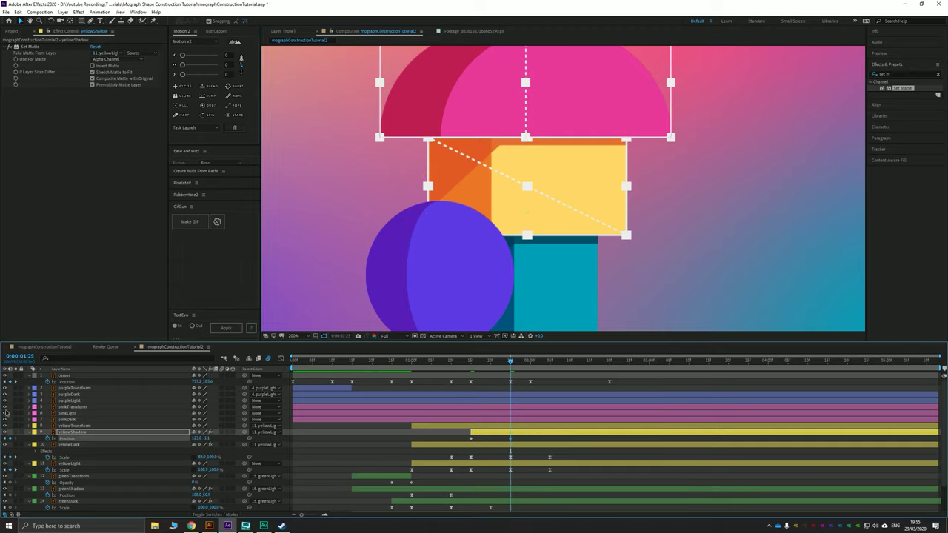
# Hide the three pink layers to inspect yellowShadow along the yellow box's top edge, and show them again
pyautogui.moveTo(6, 413); pyautogui.dragTo(6, 408)
pyautogui.click(5, 413)
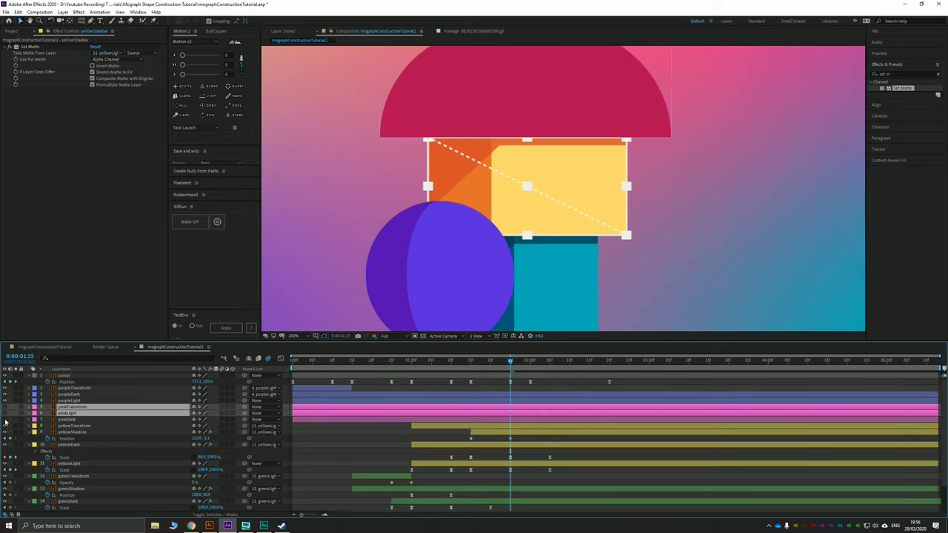
pyautogui.click(6, 420)
pyautogui.click(345, 429)
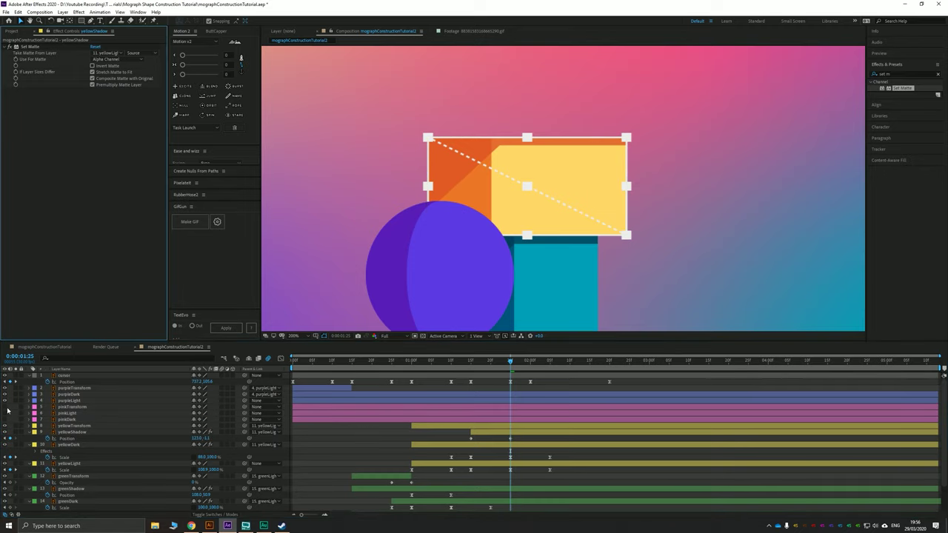
pyautogui.click(5, 432)
pyautogui.click(5, 426)
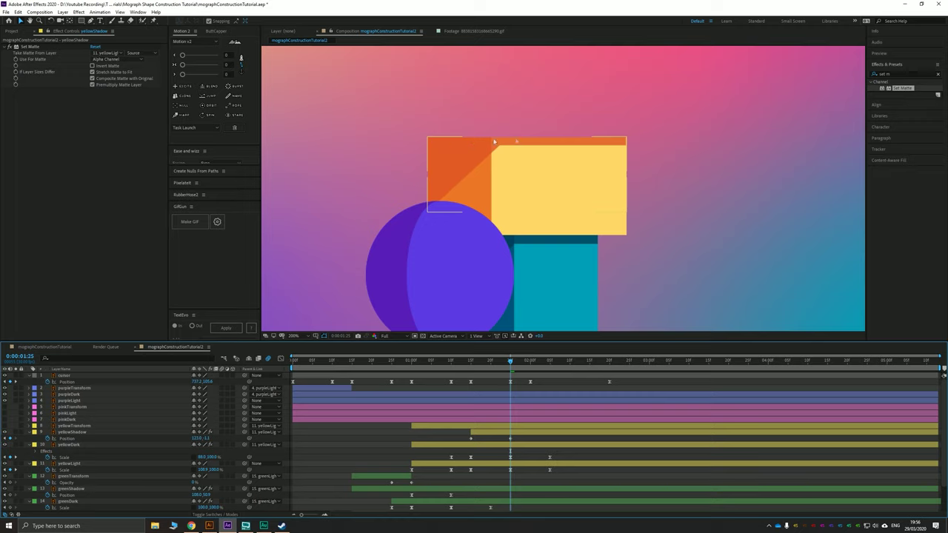
pyautogui.click(5, 412)
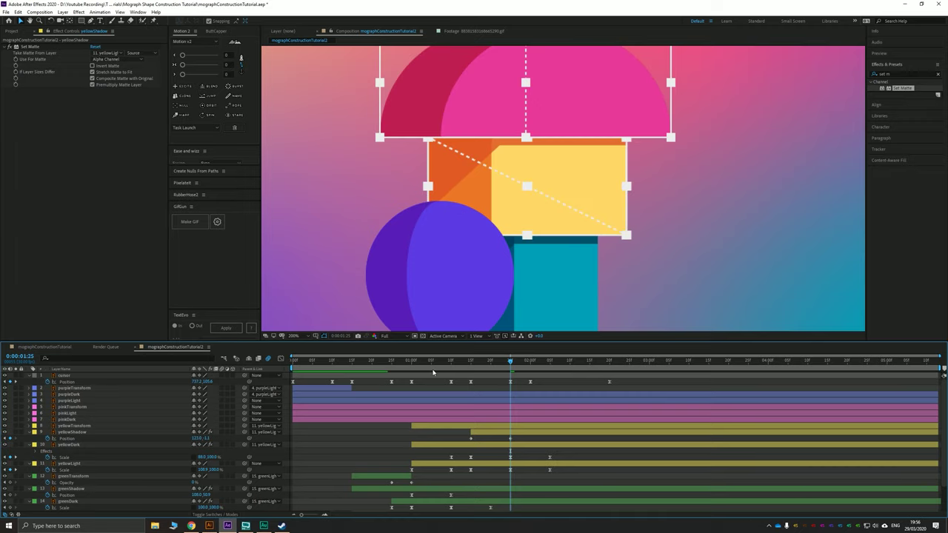
# Select both yellowShadow position keyframes and reshape their speed curve with a different ease into the keyframe at 0:00:01:25
pyautogui.moveTo(519, 441); pyautogui.dragTo(463, 446)
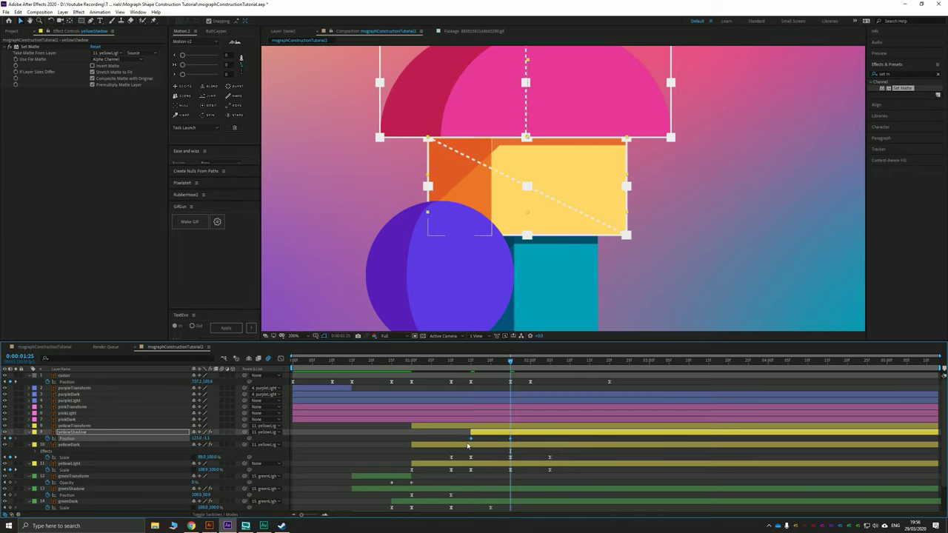
pyautogui.click(280, 359)
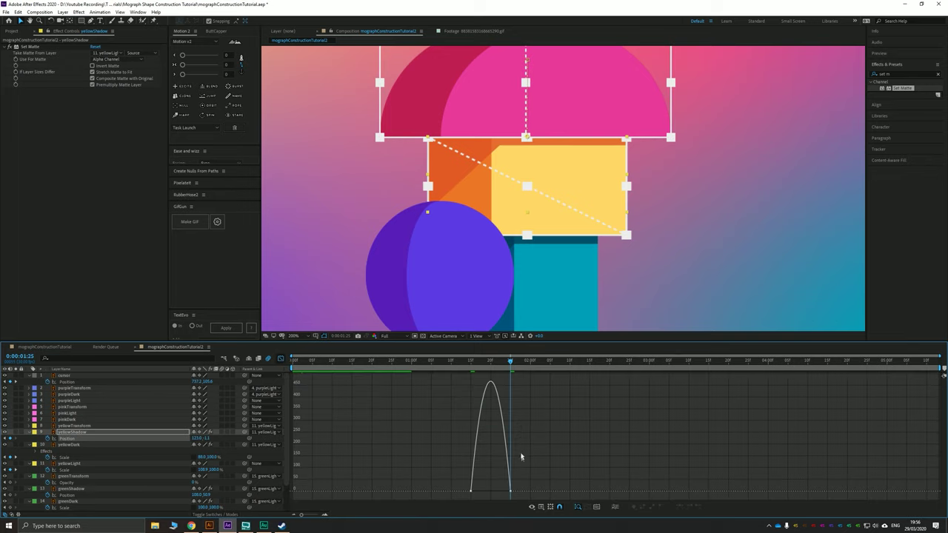
pyautogui.moveTo(505, 492); pyautogui.dragTo(490, 491)
pyautogui.click(281, 359)
# Play the animation from the beginning and scrub through the yellow box's entrance around 0:00:01:07
pyautogui.moveTo(467, 364); pyautogui.dragTo(292, 373)
pyautogui.scroll(-2, 476, 228)
pyautogui.press('space')
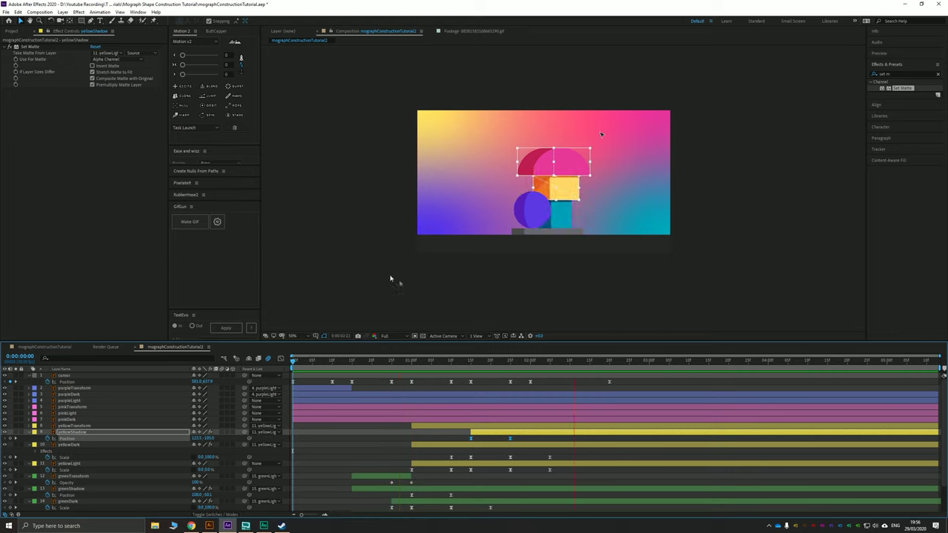
pyautogui.moveTo(415, 360); pyautogui.dragTo(440, 423)
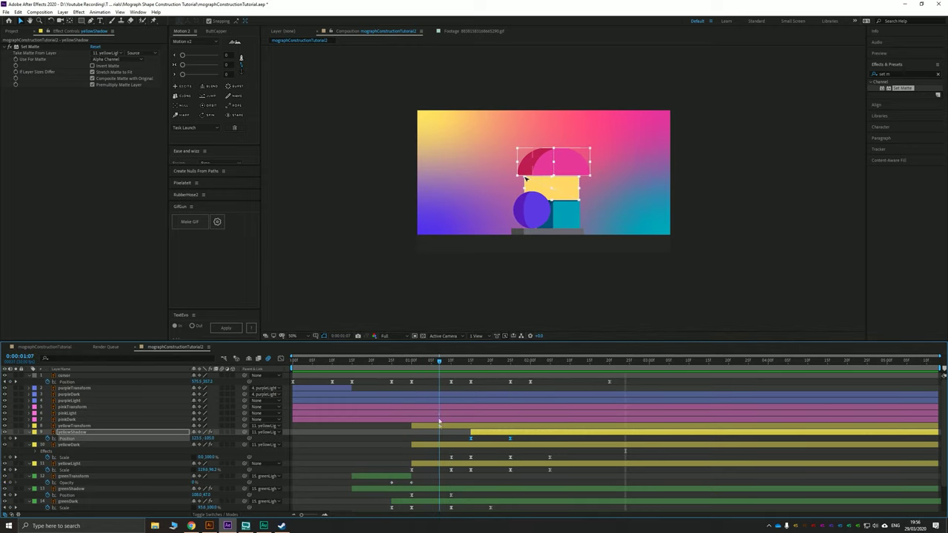
# Set greenLight's horizontal scale to 106% at its 0:00:01:10 keyframe
pyautogui.scroll(-3, 422, 482)
pyautogui.click(434, 489)
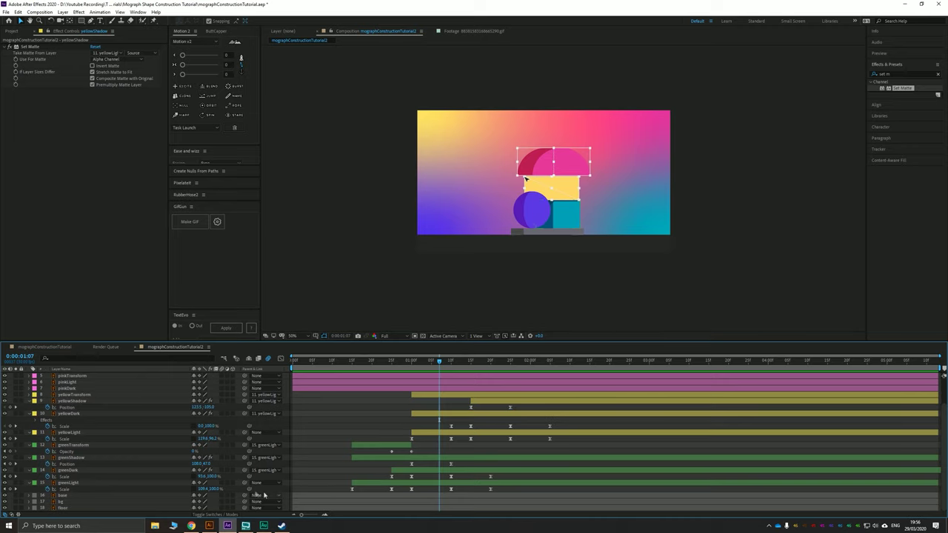
pyautogui.click(363, 483)
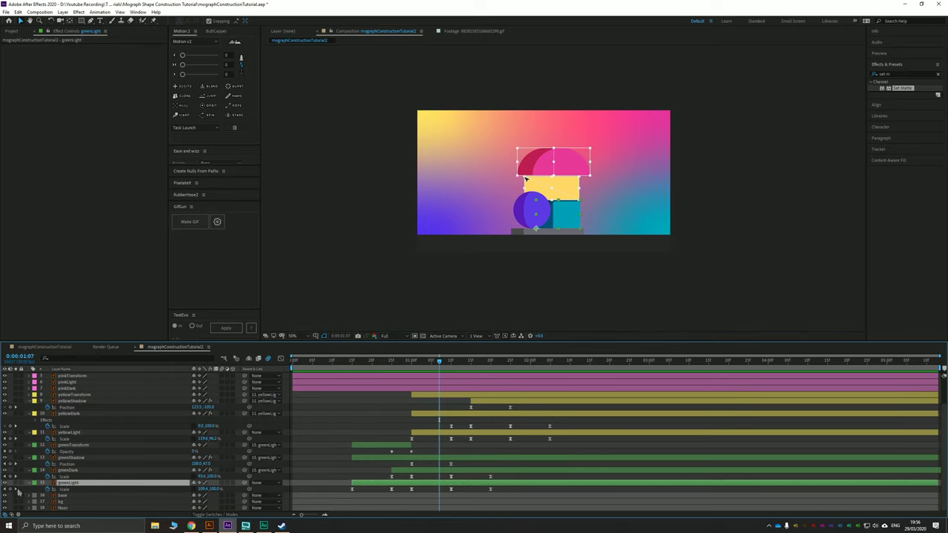
pyautogui.press('k')
pyautogui.press('.')
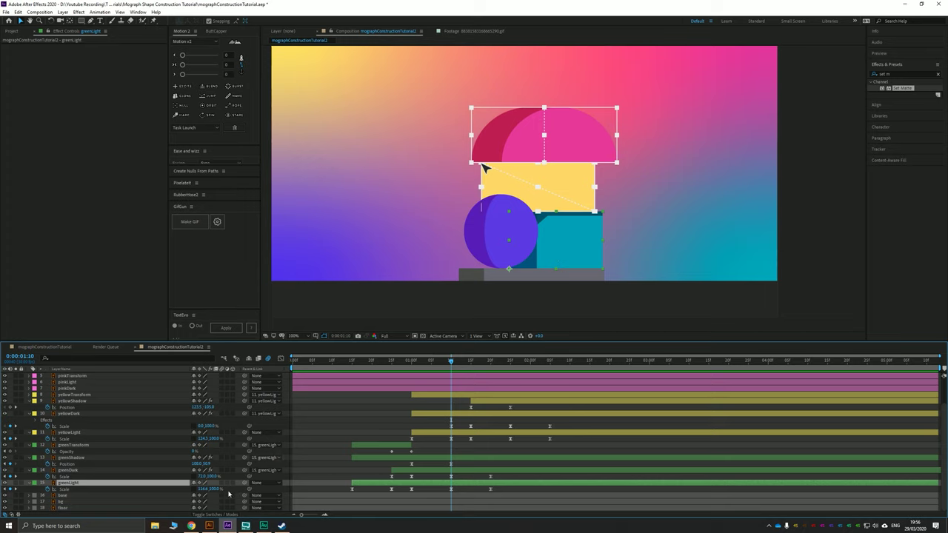
pyautogui.press('j')
pyautogui.press('j')
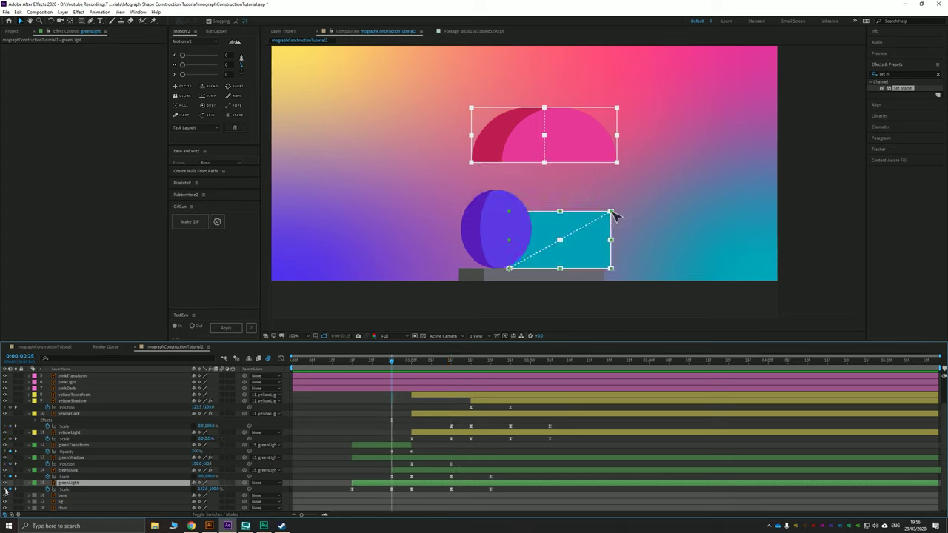
pyautogui.press('k')
pyautogui.press('k')
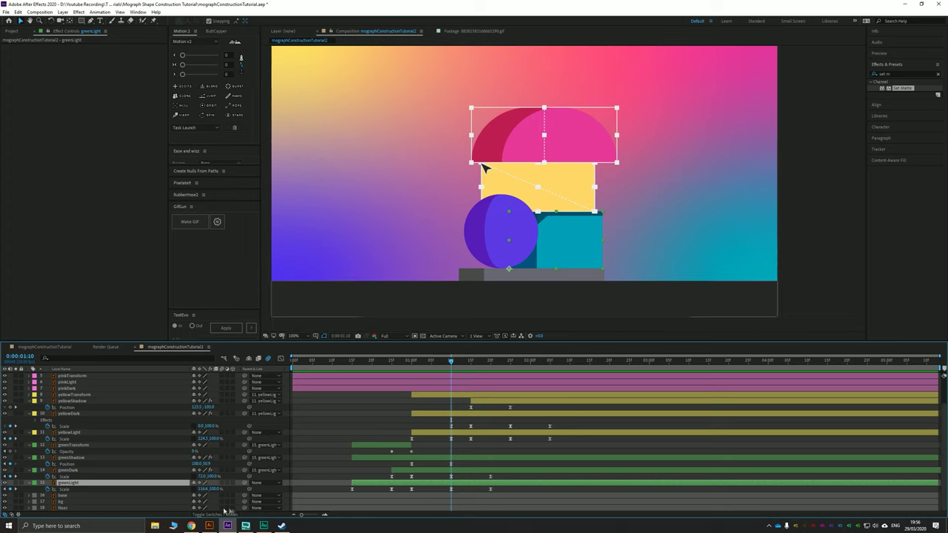
pyautogui.click(206, 488)
pyautogui.write('10')
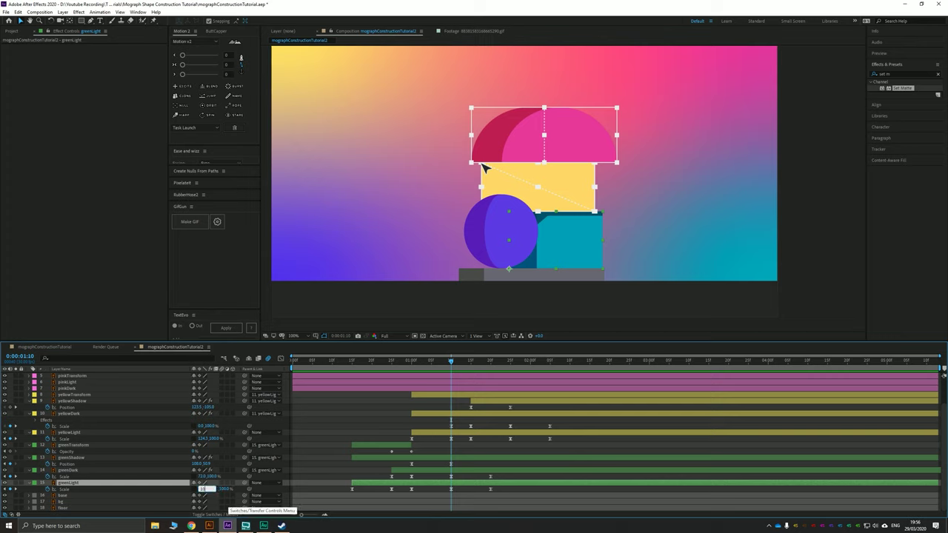
pyautogui.write('6')
pyautogui.press('Return')
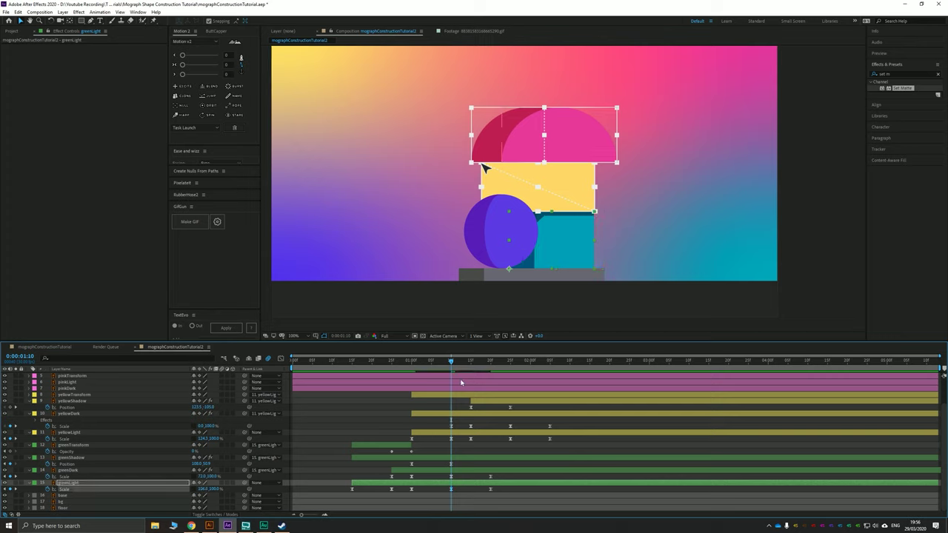
# Set greenLight's horizontal scale to 100% at its 0:00:01:20 keyframe and scrub back through the motion
pyautogui.moveTo(462, 362); pyautogui.dragTo(490, 363)
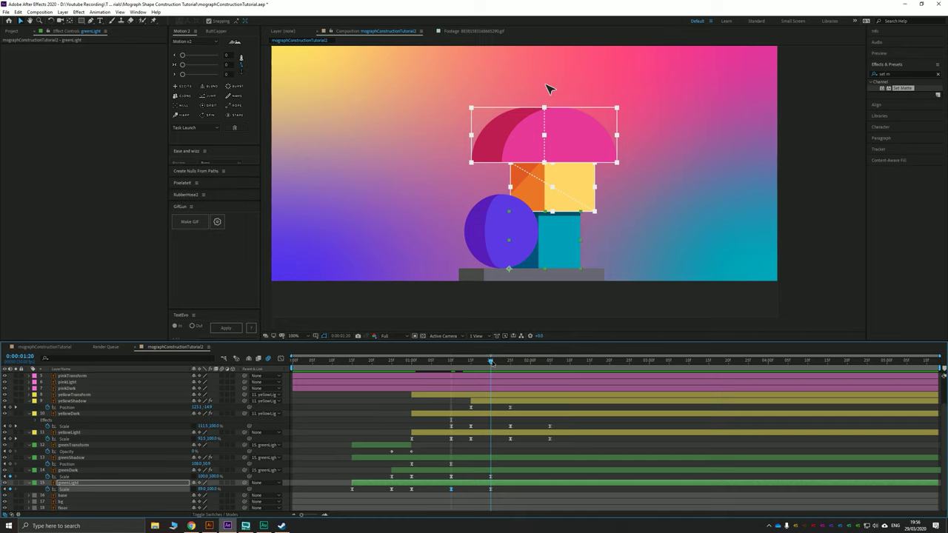
pyautogui.click(201, 490)
pyautogui.write('1')
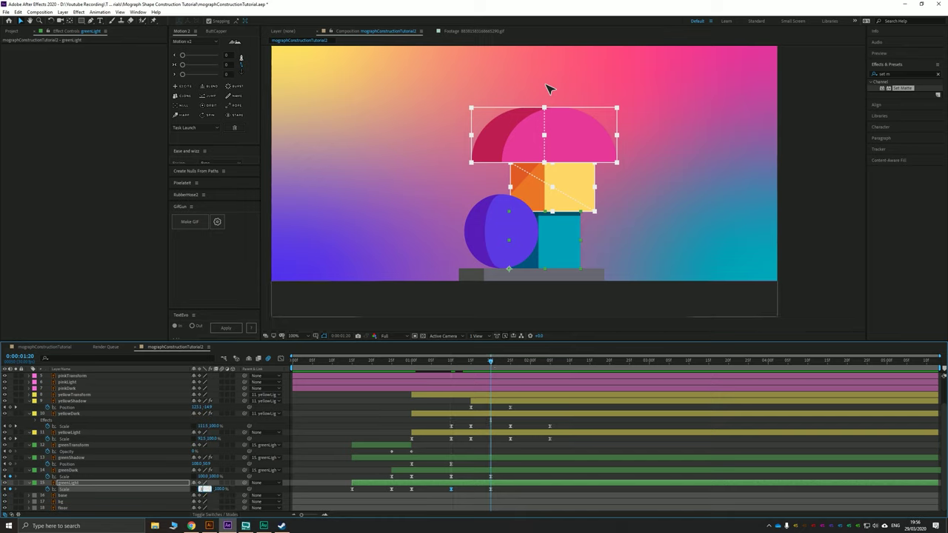
pyautogui.write('00')
pyautogui.press('Return')
pyautogui.moveTo(485, 362); pyautogui.dragTo(384, 369)
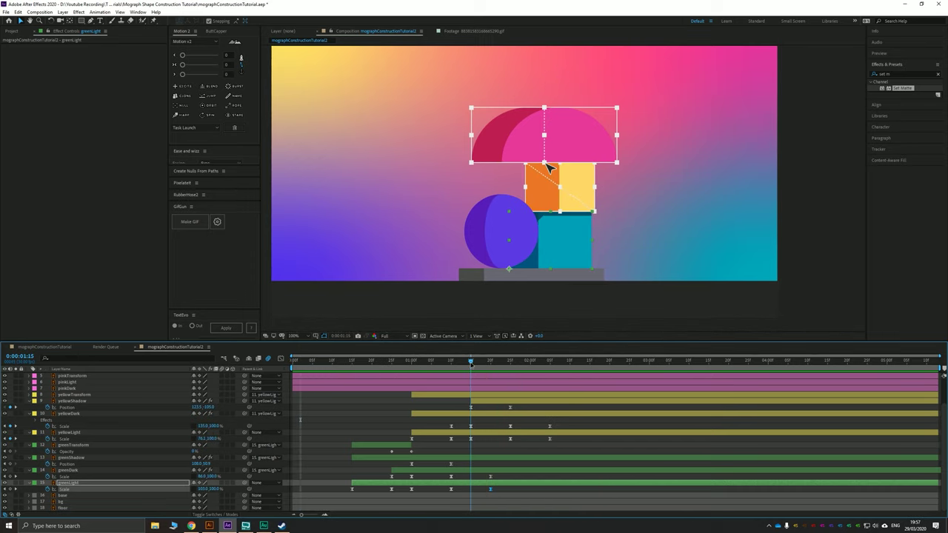
# Keyframe yellowTransform's opacity from 100% at 0:00:01:10 to 0% at 0:00:01:15
pyautogui.click(91, 402)
pyautogui.click(89, 396)
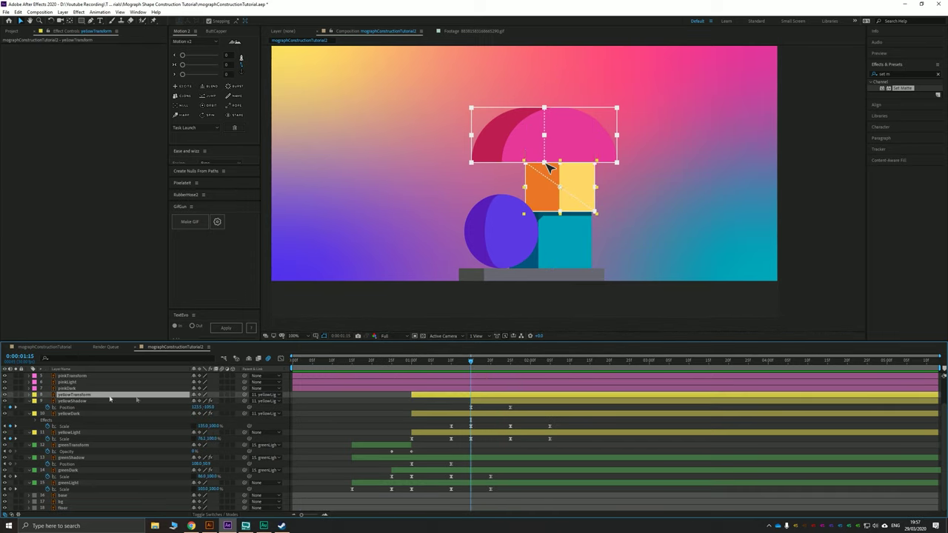
pyautogui.scroll(2, 516, 440)
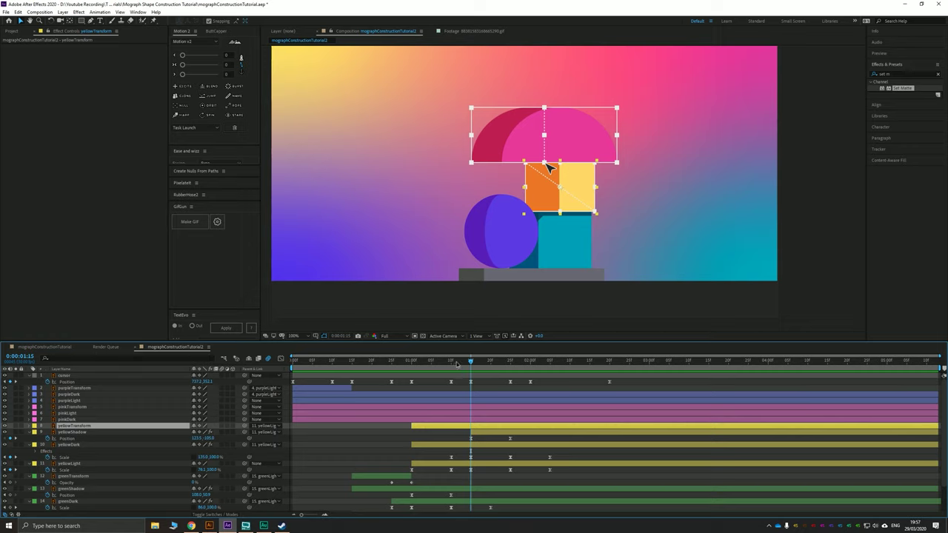
pyautogui.moveTo(457, 364)
pyautogui.mouseDown()
pyautogui.moveTo(417, 363)
pyautogui.moveTo(451, 364)
pyautogui.mouseUp()
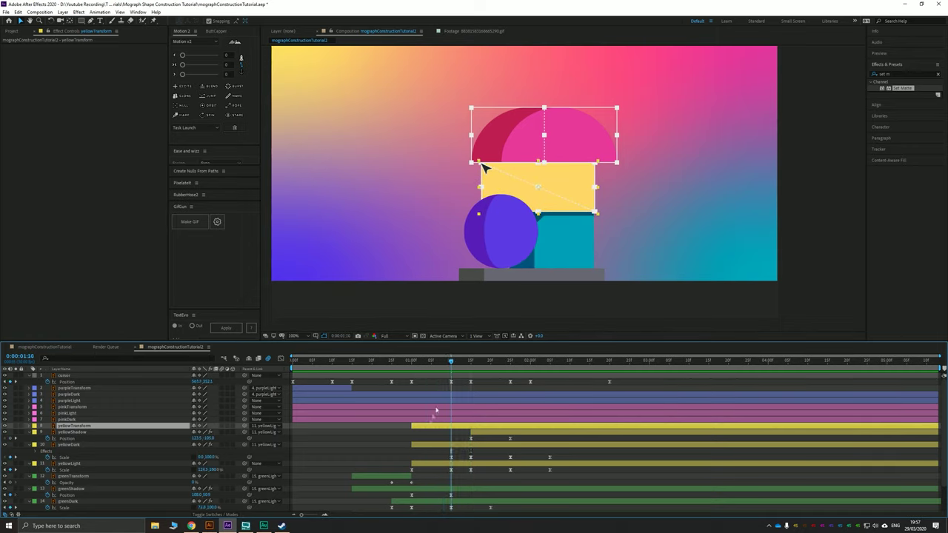
pyautogui.press('t')
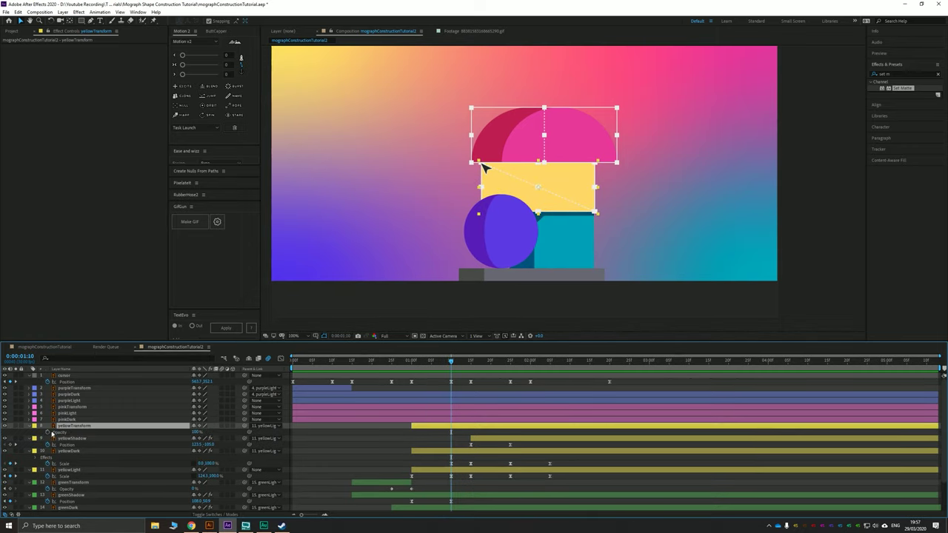
pyautogui.press('Return')
pyautogui.click(471, 363)
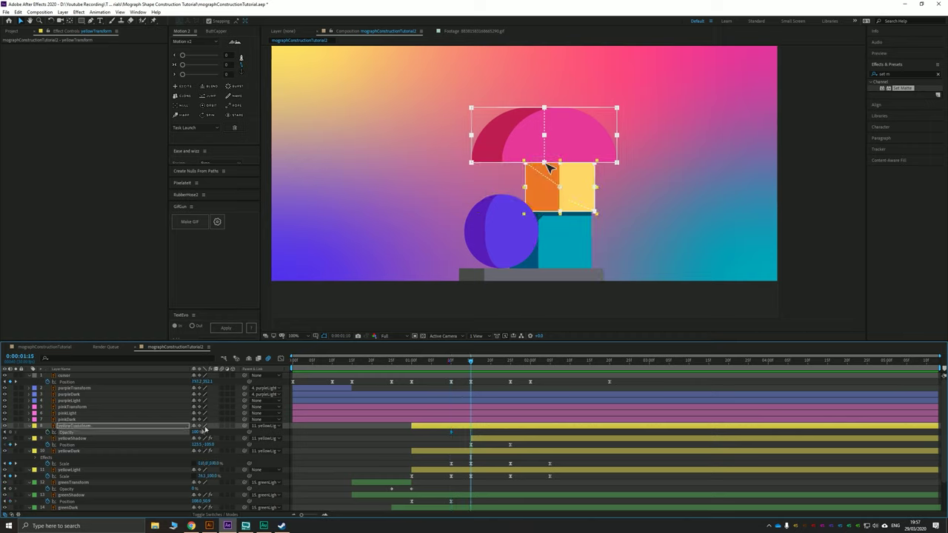
# Trim the end of yellowTransform to its last opacity keyframe at 0:00:01:15
pyautogui.hotkey('alt', ']')
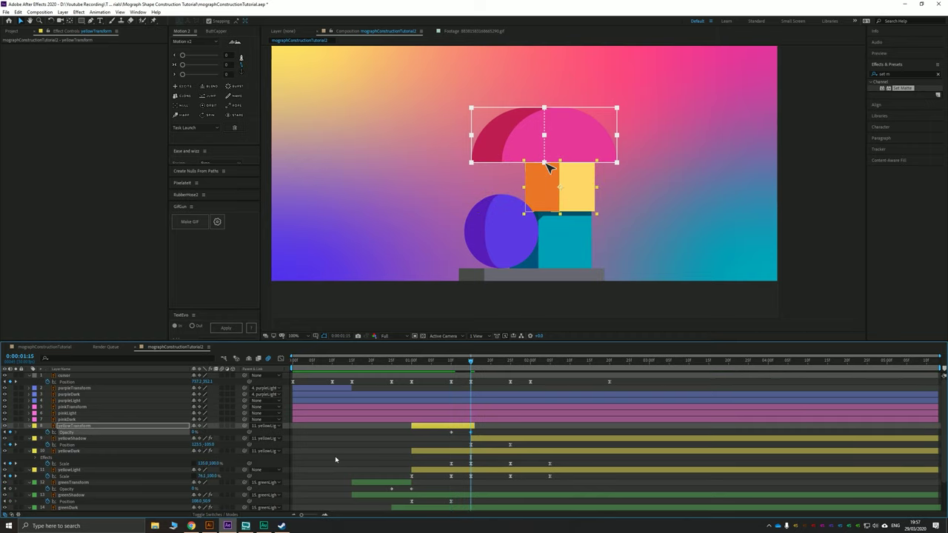
pyautogui.hotkey('alt', 'pageup')
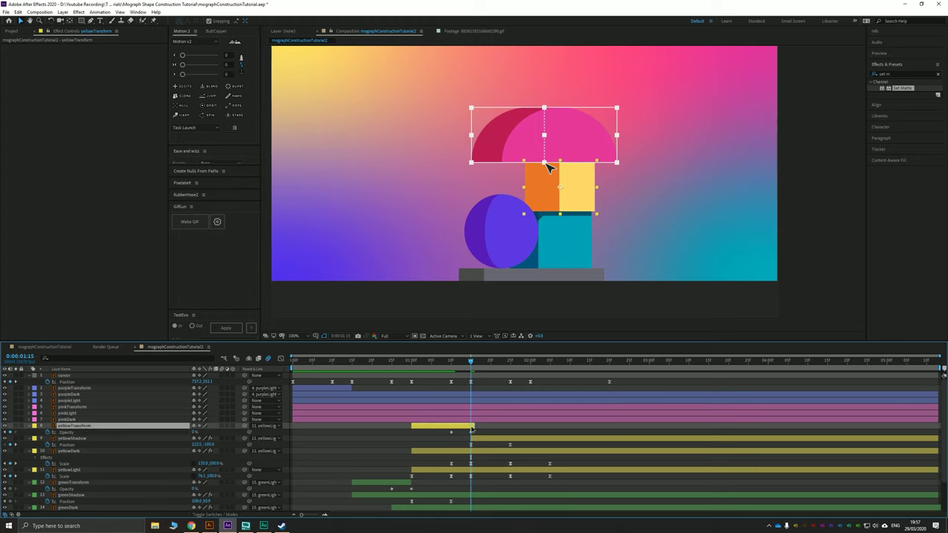
pyautogui.moveTo(473, 367)
pyautogui.mouseDown()
pyautogui.moveTo(446, 369)
pyautogui.moveTo(495, 373)
pyautogui.moveTo(470, 376)
pyautogui.mouseUp()
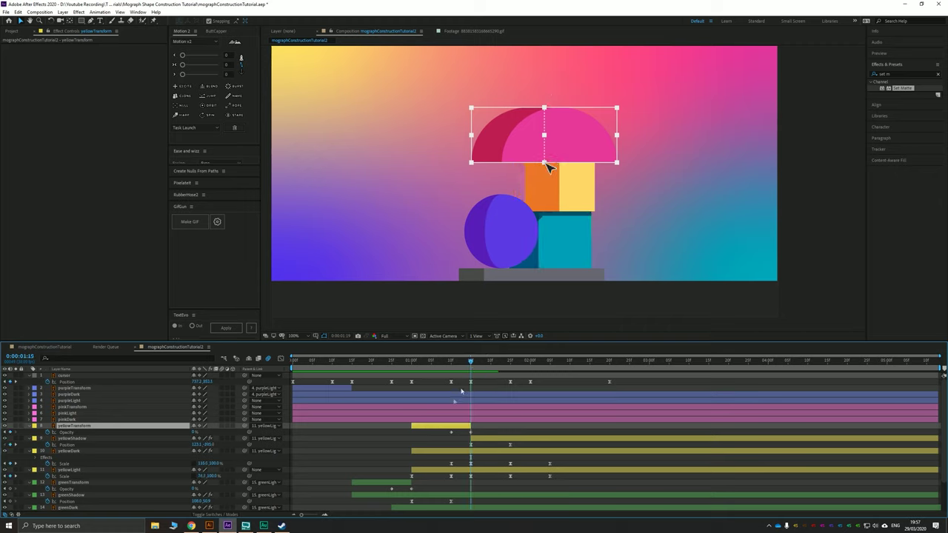
# Collapse the keyframed properties of the four yellow layers and of greenTransform in the timeline
pyautogui.click(443, 471)
pyautogui.keyDown('shift'); pyautogui.click(449, 426); pyautogui.keyUp('shift')
pyautogui.press('u')
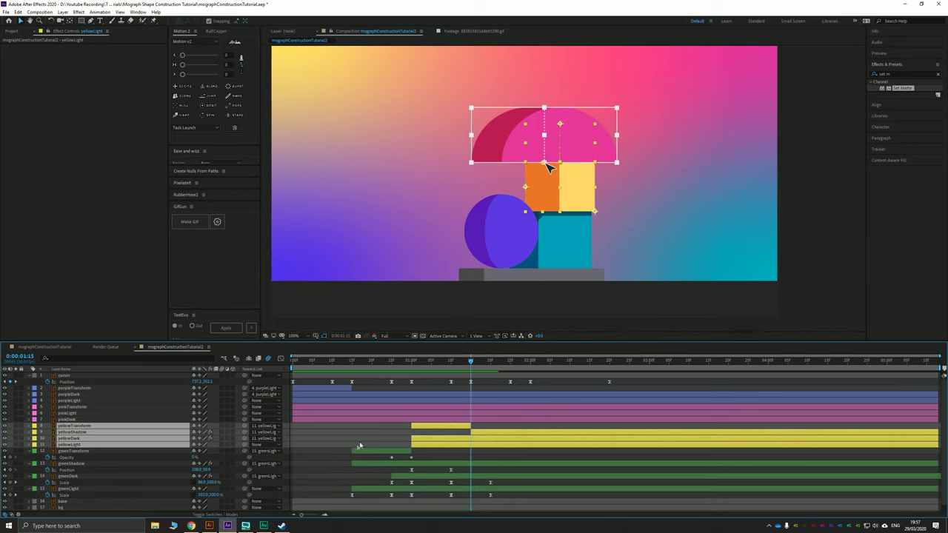
pyautogui.click(326, 459)
pyautogui.click(361, 452)
pyautogui.press('u')
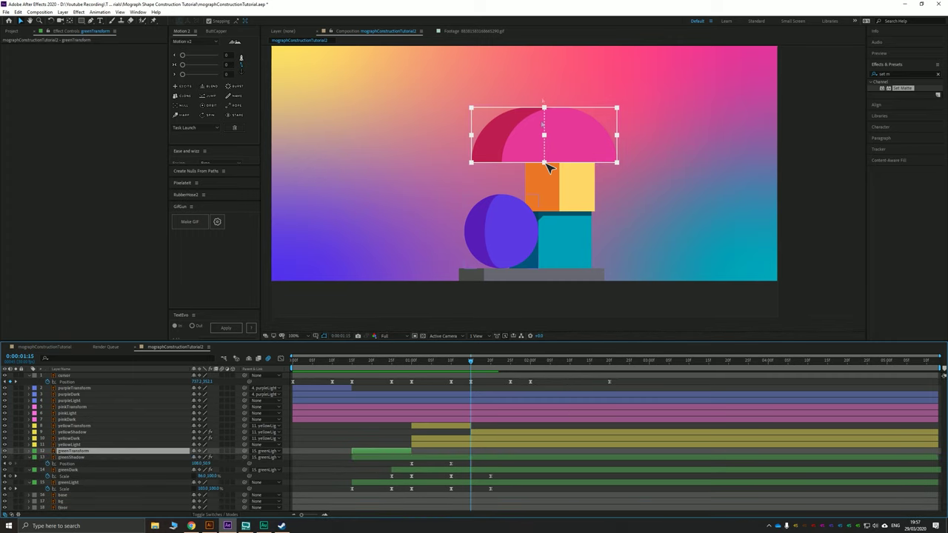
# Trim the start of pinkTransform, pinkLight and pinkDark to 0:00:01:15
pyautogui.moveTo(512, 157); pyautogui.dragTo(545, 188)
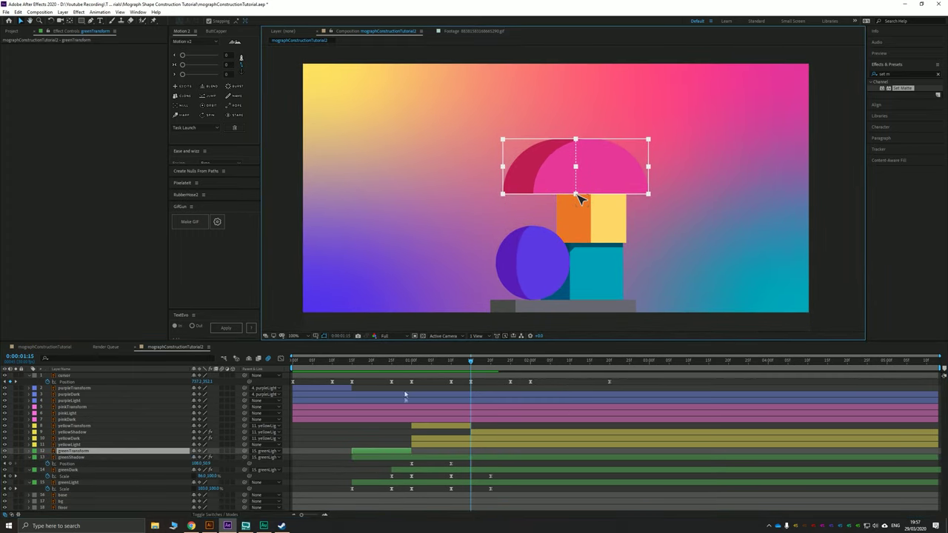
pyautogui.click(348, 420)
pyautogui.keyDown('shift'); pyautogui.click(344, 409); pyautogui.keyUp('shift')
pyautogui.hotkey('alt', '[')
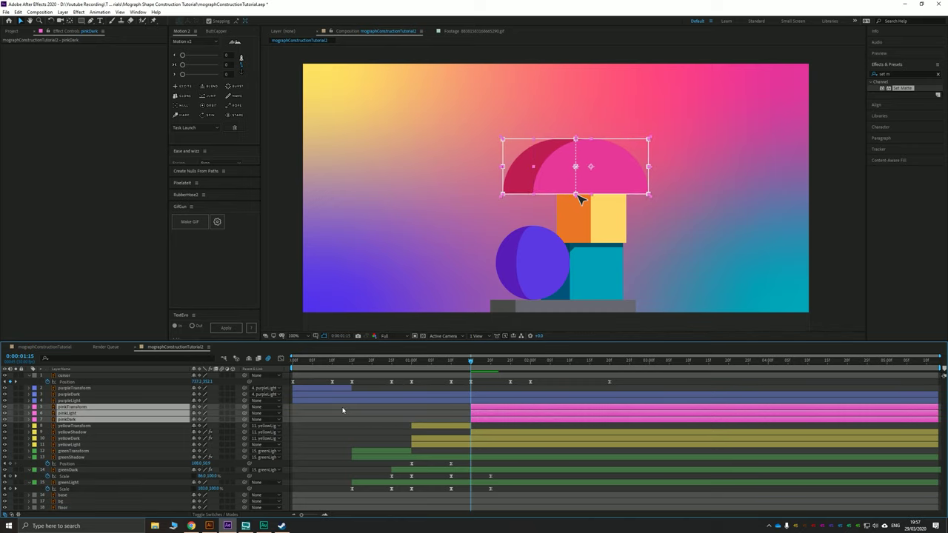
pyautogui.click(120, 414)
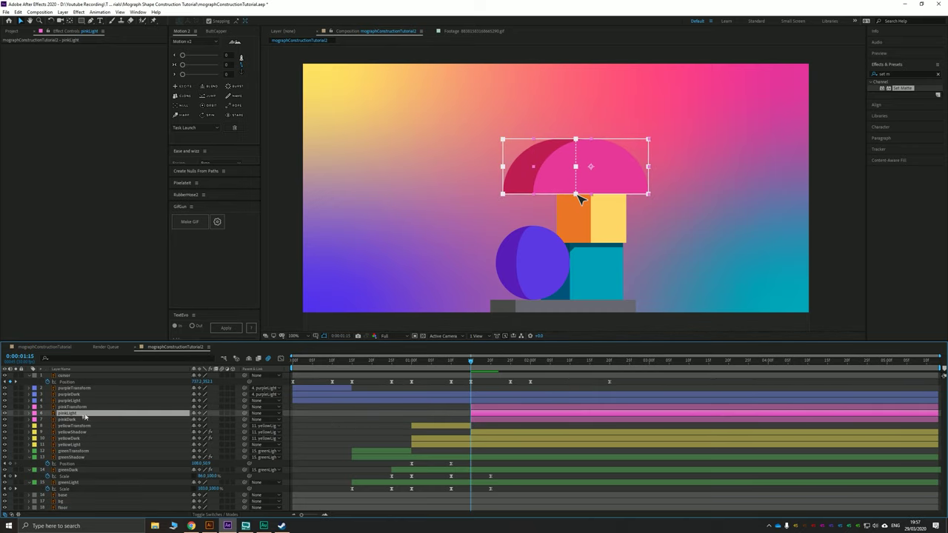
pyautogui.moveTo(86, 417)
pyautogui.mouseDown()
pyautogui.moveTo(76, 425)
pyautogui.moveTo(80, 416)
pyautogui.mouseUp()
pyautogui.click(60, 419)
pyautogui.moveTo(575, 167); pyautogui.dragTo(575, 148)
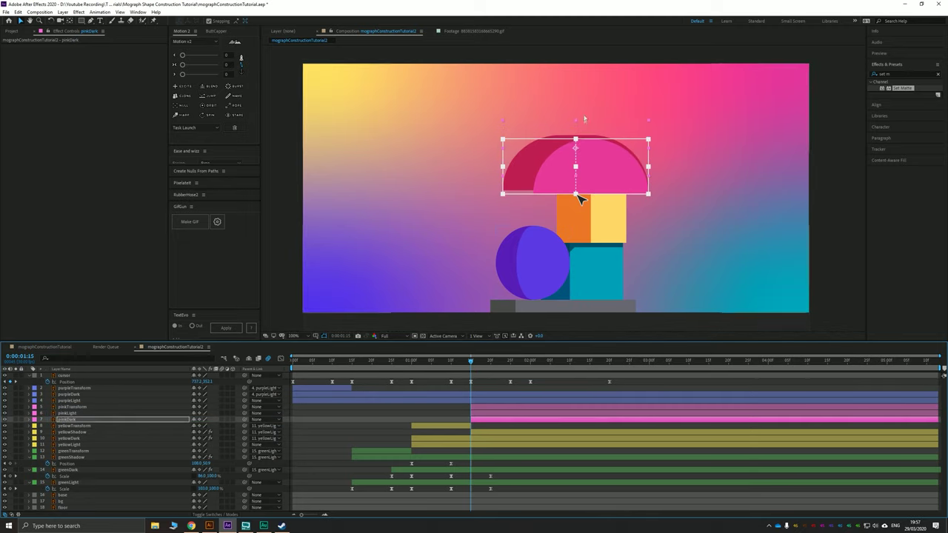
pyautogui.hotkey('ctrl', 'z')
pyautogui.hotkey('ctrl', 'z')
pyautogui.hotkey('ctrl', 'z')
pyautogui.hotkey('ctrl', 'z')
pyautogui.hotkey('ctrl', 'z')
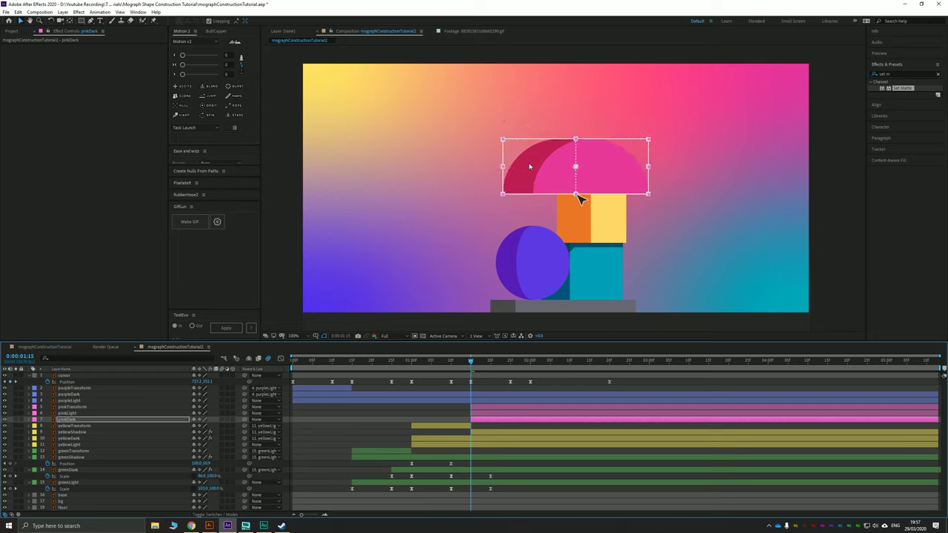
# Parent pinkLight and pinkTransform to pinkDark, and reveal pinkDark's Scale property
pyautogui.hotkey('ctrl', 'Up')
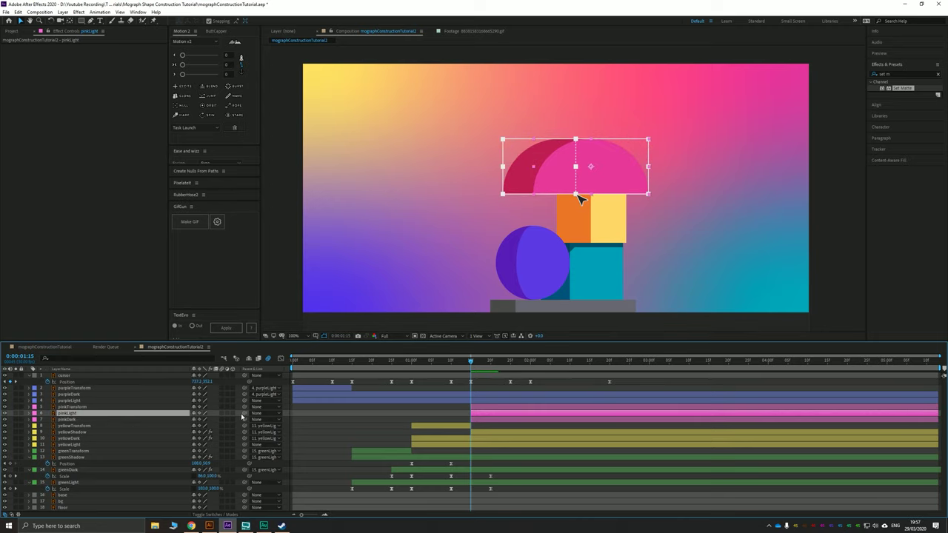
pyautogui.click(139, 408)
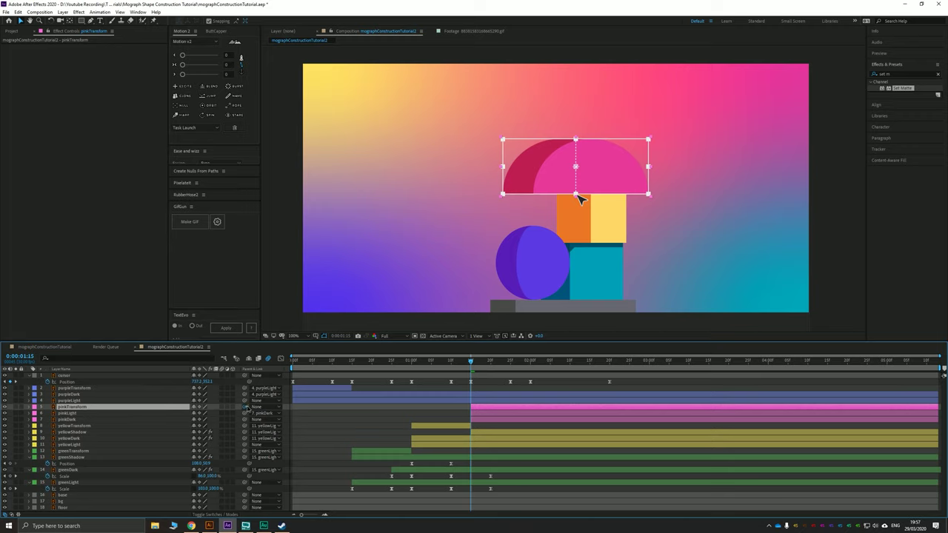
pyautogui.moveTo(246, 408); pyautogui.dragTo(72, 420)
pyautogui.click(72, 421)
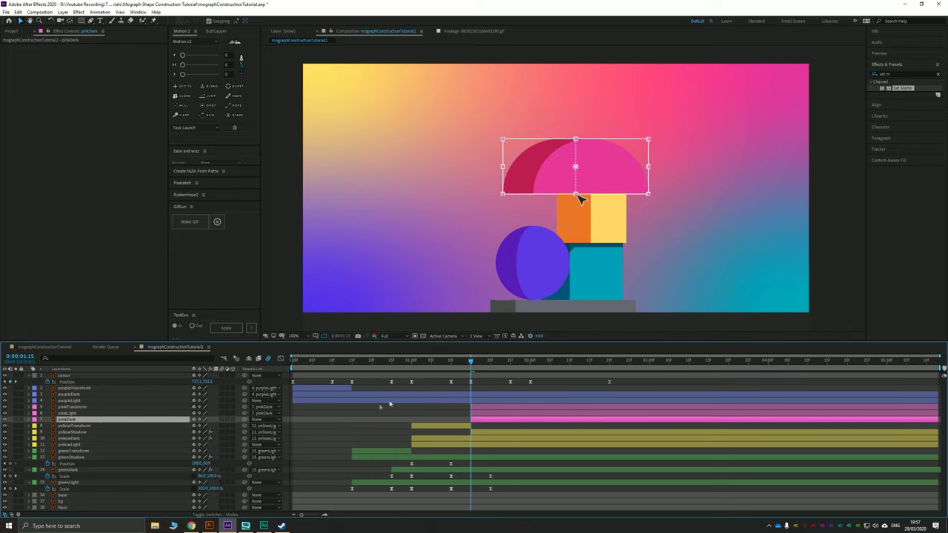
pyautogui.press('s')
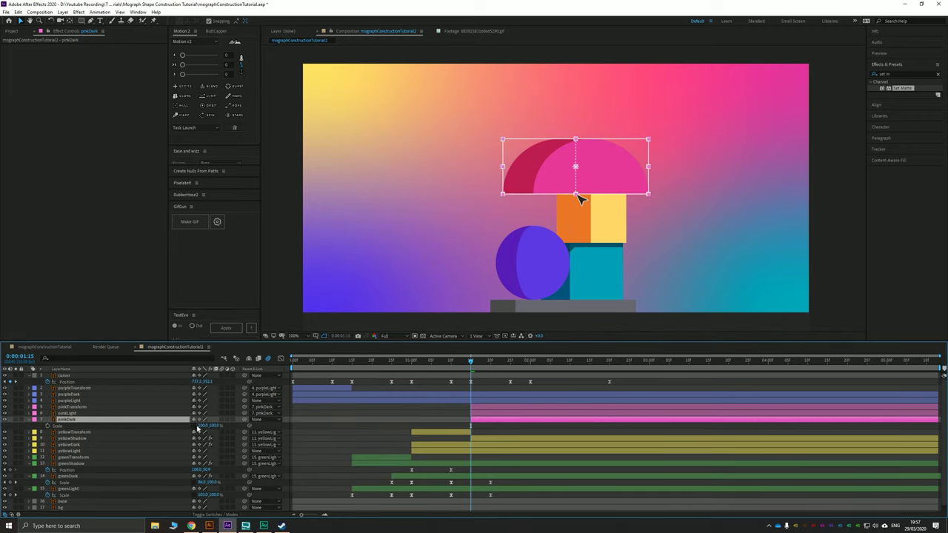
pyautogui.click(202, 427)
pyautogui.write('00.0')
pyautogui.press('Return')
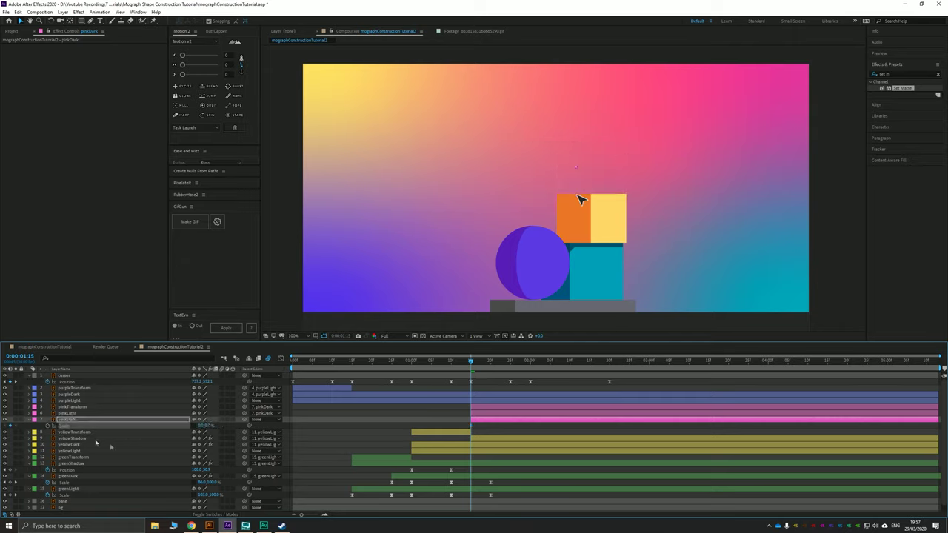
pyautogui.hotkey('shift', 'pagedown')
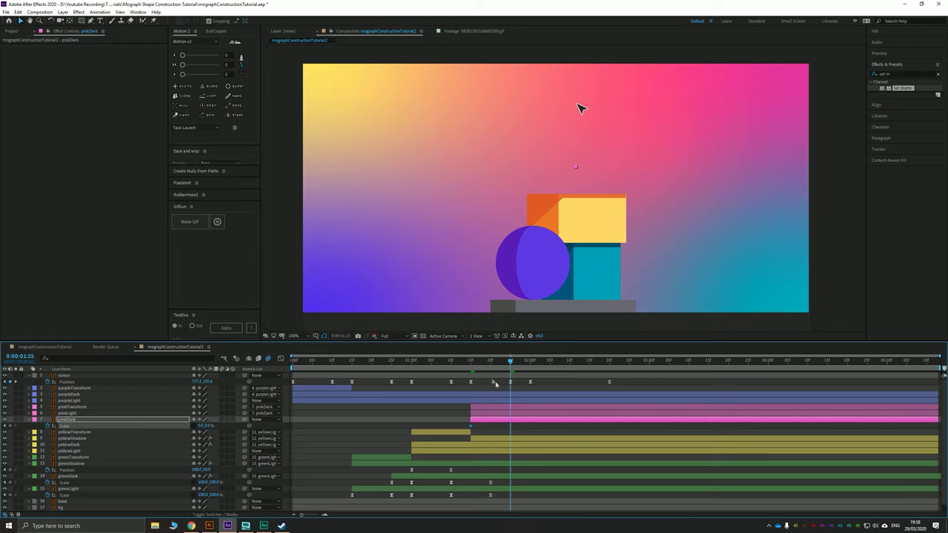
pyautogui.hotkey('shift', 'pageup')
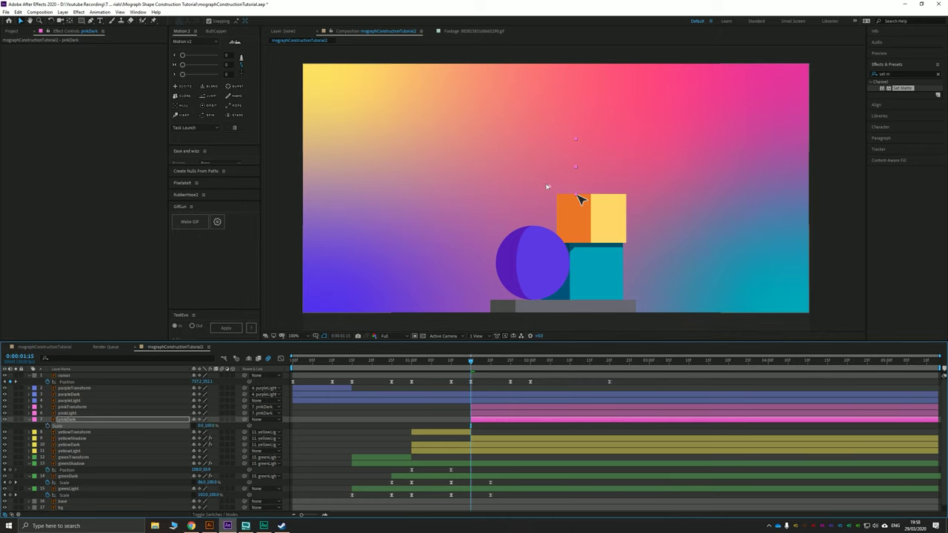
# Move pinkDark's anchor point to the bottom centre of the dome, at the cursor tip
pyautogui.scroll(4, 561, 178)
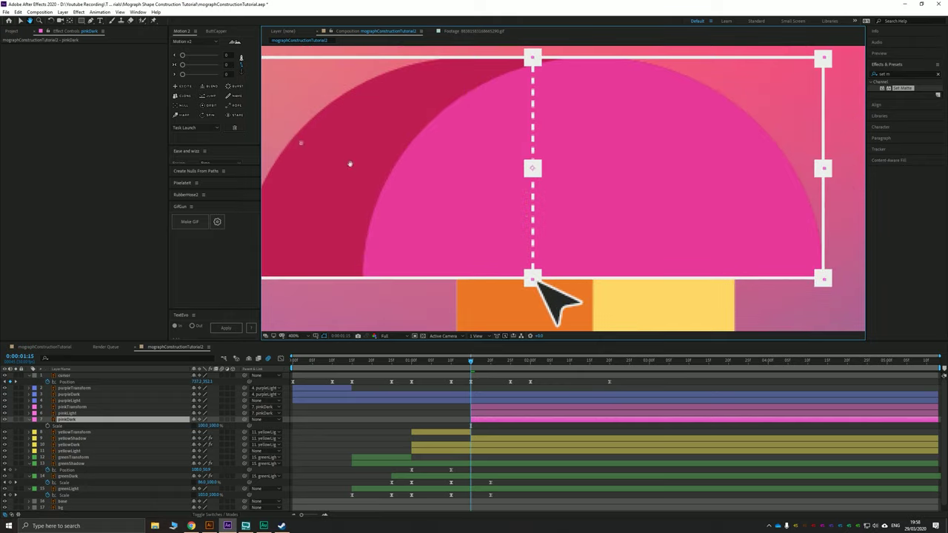
pyautogui.press('y')
pyautogui.moveTo(541, 182); pyautogui.dragTo(535, 285)
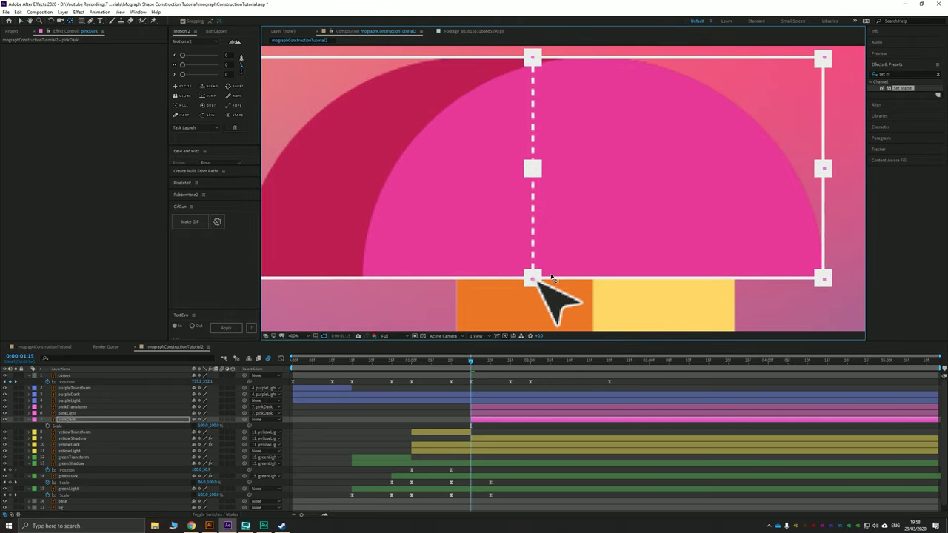
pyautogui.scroll(-4, 541, 223)
pyautogui.scroll(2, 548, 244)
pyautogui.press('y')
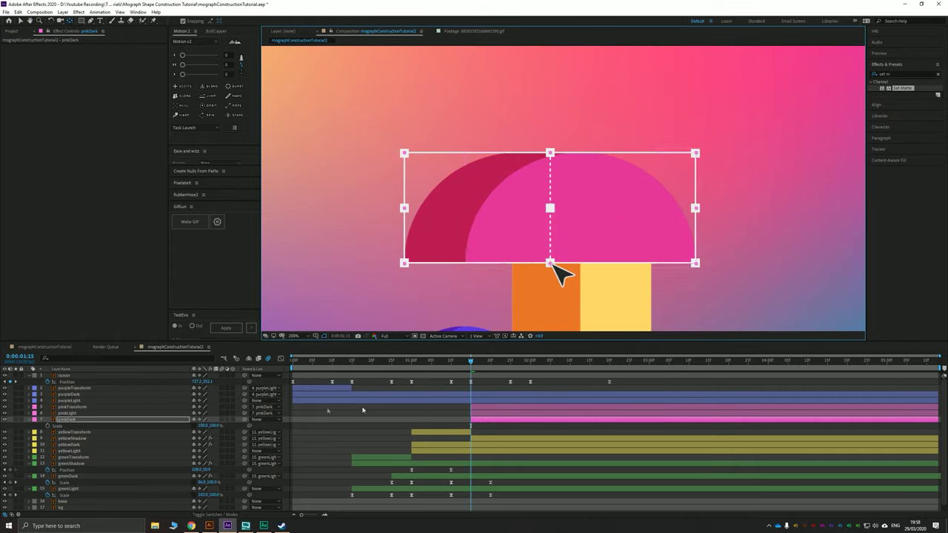
# Keyframe pinkDark's scale at 0% at 0:00:01:15
pyautogui.click(206, 426)
pyautogui.write('0')
pyautogui.press('Return')
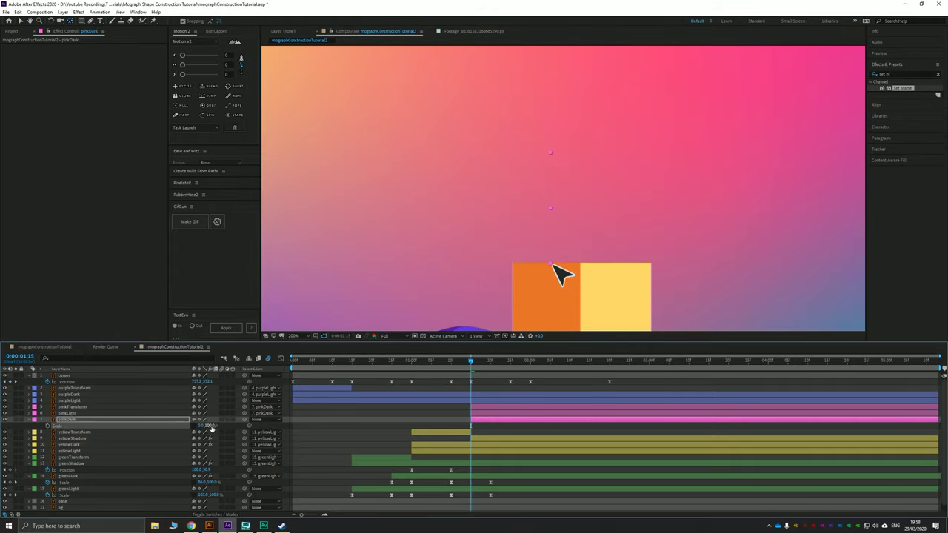
# Keyframe pinkDark's scale at 0:00:01:25 to 47% wide and about 163% high, aligning the dome's top handle with the cursor tip
pyautogui.click(510, 363)
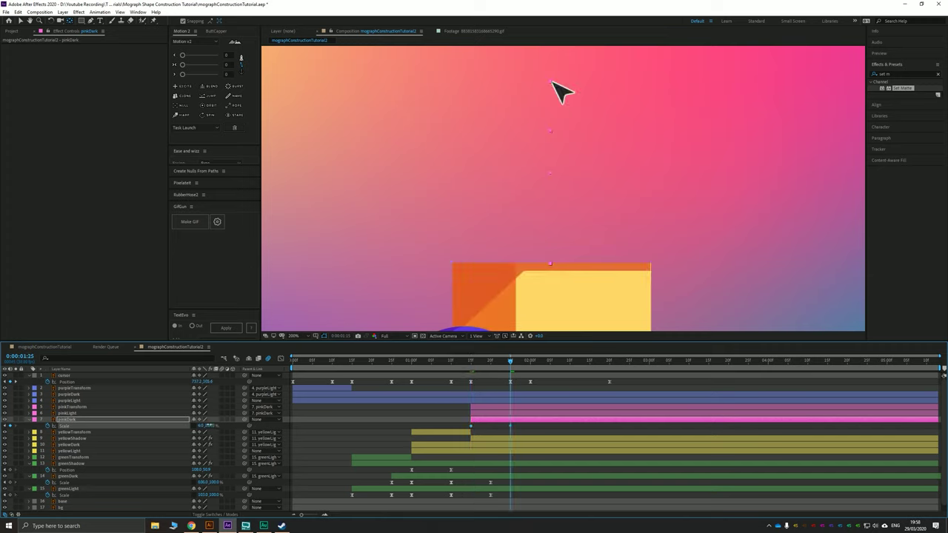
pyautogui.moveTo(209, 425); pyautogui.dragTo(217, 423)
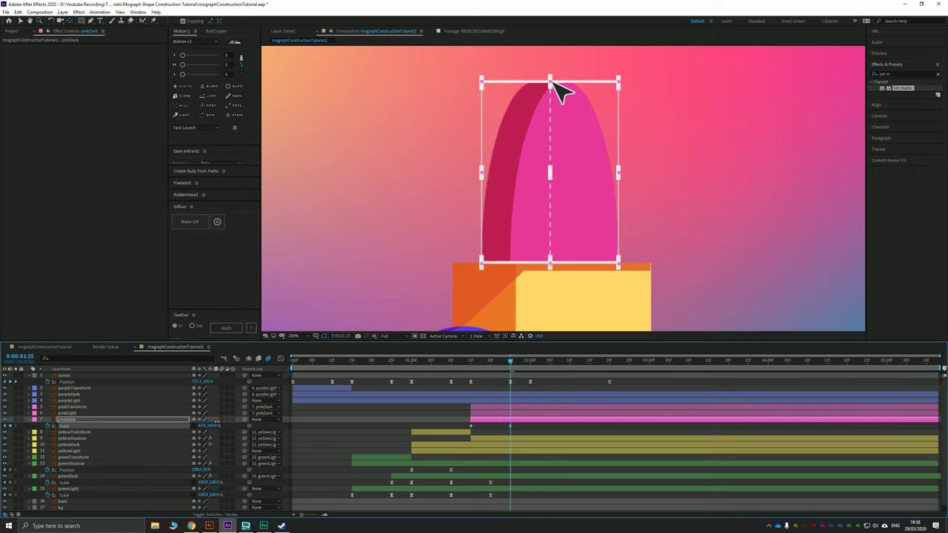
pyautogui.moveTo(552, 82); pyautogui.dragTo(543, 147)
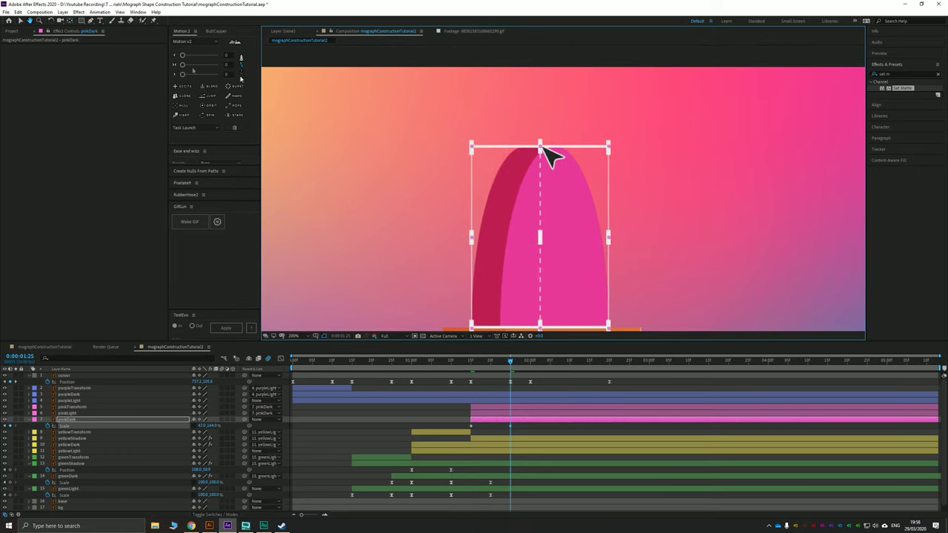
pyautogui.click(21, 22)
pyautogui.press('.')
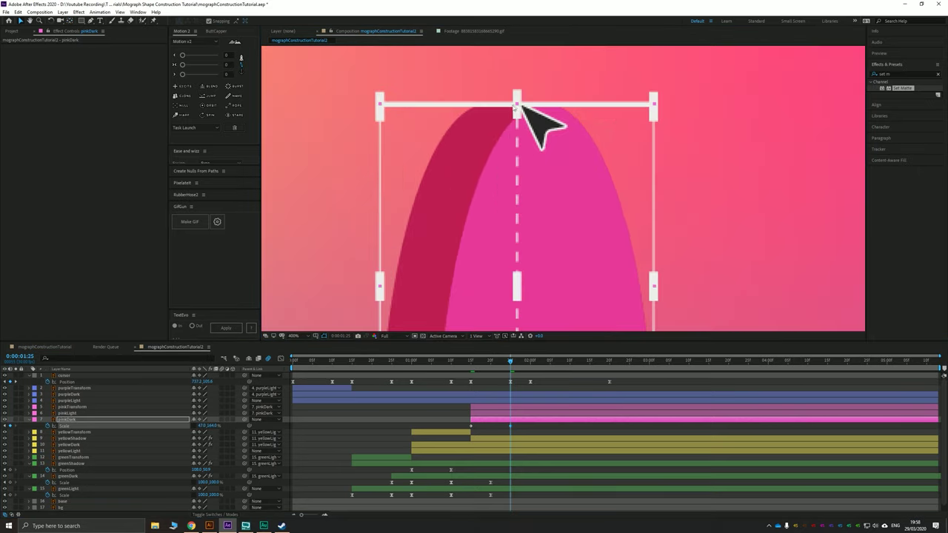
pyautogui.moveTo(518, 106); pyautogui.dragTo(520, 108)
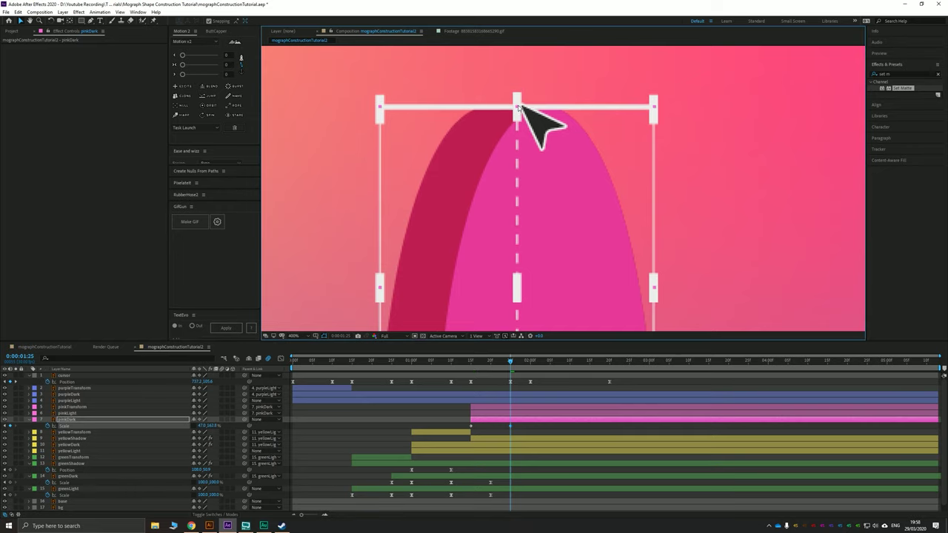
pyautogui.press(',')
pyautogui.press(',')
pyautogui.moveTo(481, 293); pyautogui.dragTo(424, 244)
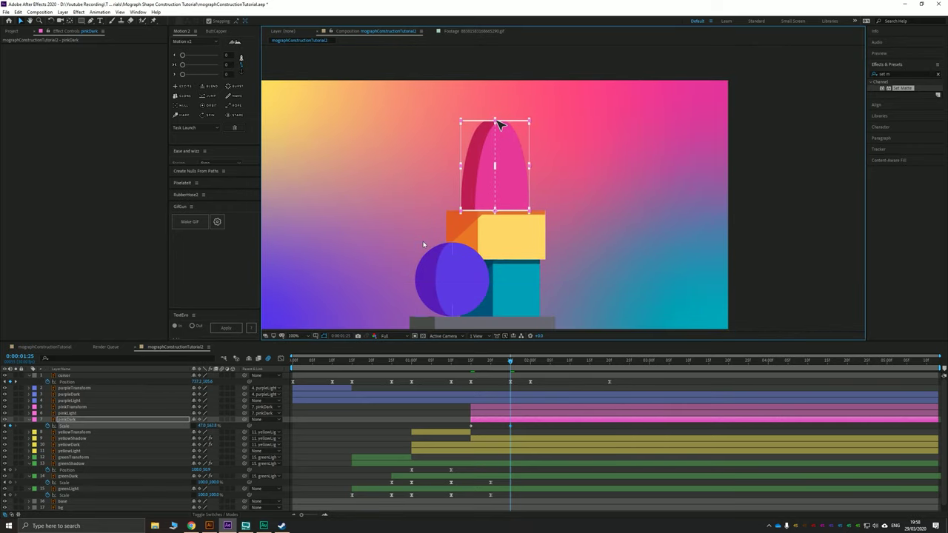
# Keyframe a squashed pinkDark scale of about 128% wide and 80% high at 0:00:02:00
pyautogui.press('pagedown')
pyautogui.press('pagedown')
pyautogui.press('pagedown')
pyautogui.press('pagedown')
pyautogui.press('pagedown')
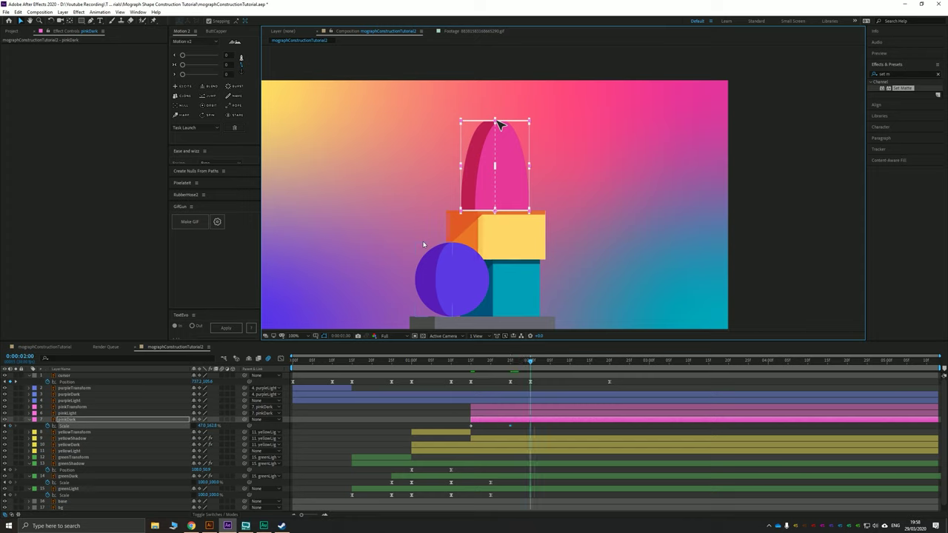
pyautogui.moveTo(461, 121); pyautogui.dragTo(401, 168)
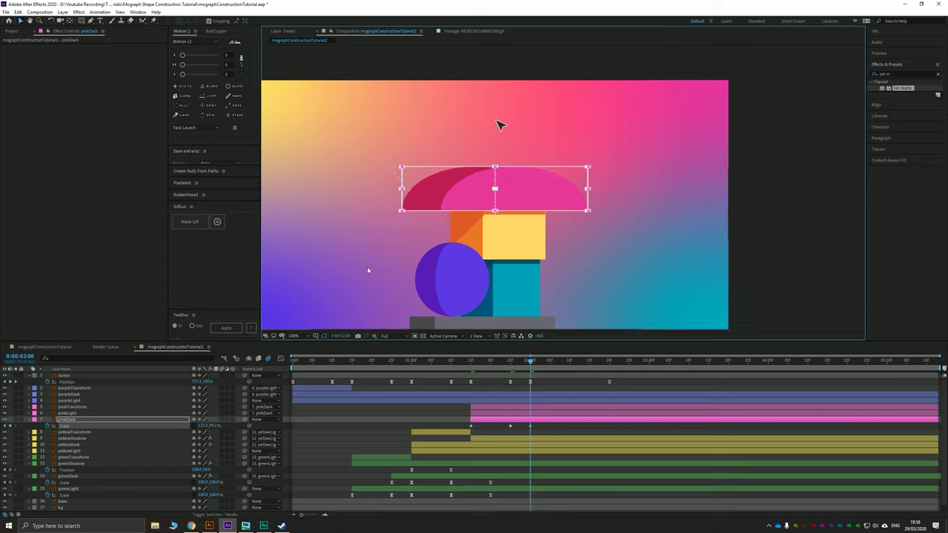
# Keyframe pinkDark's scale at about 87% by 110% at 0:00:02:10 and at 100% by 100% at 0:00:02:20
pyautogui.press('space')
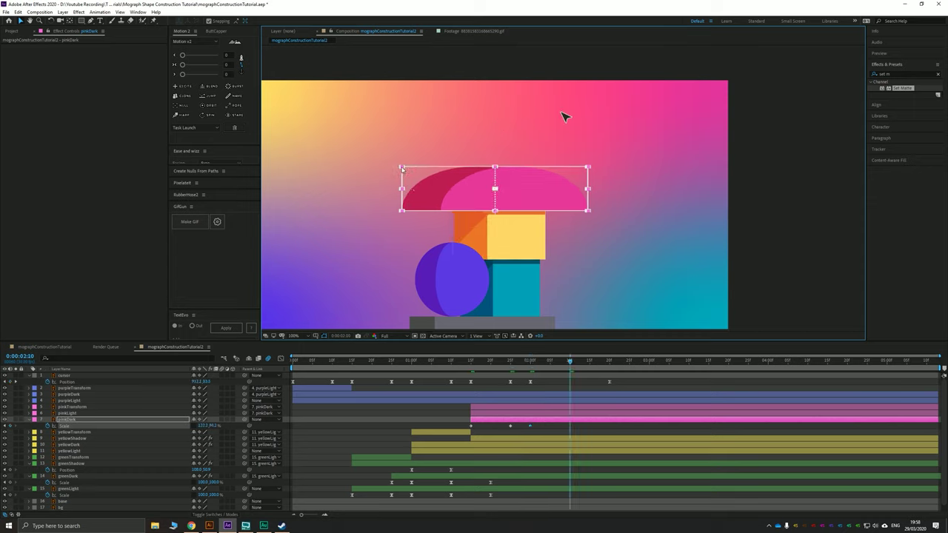
pyautogui.moveTo(403, 168); pyautogui.dragTo(432, 153)
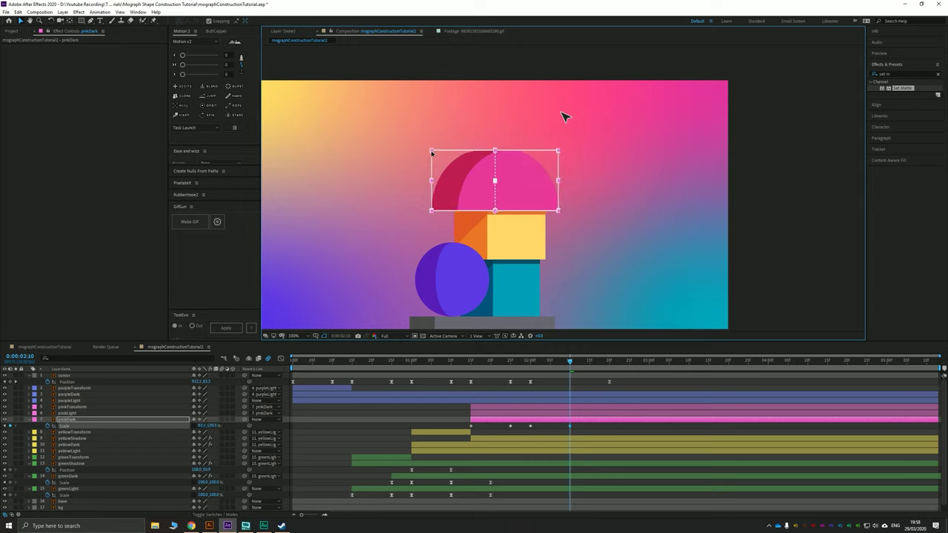
pyautogui.hotkey('shift', 'pagedown')
pyautogui.click(200, 426)
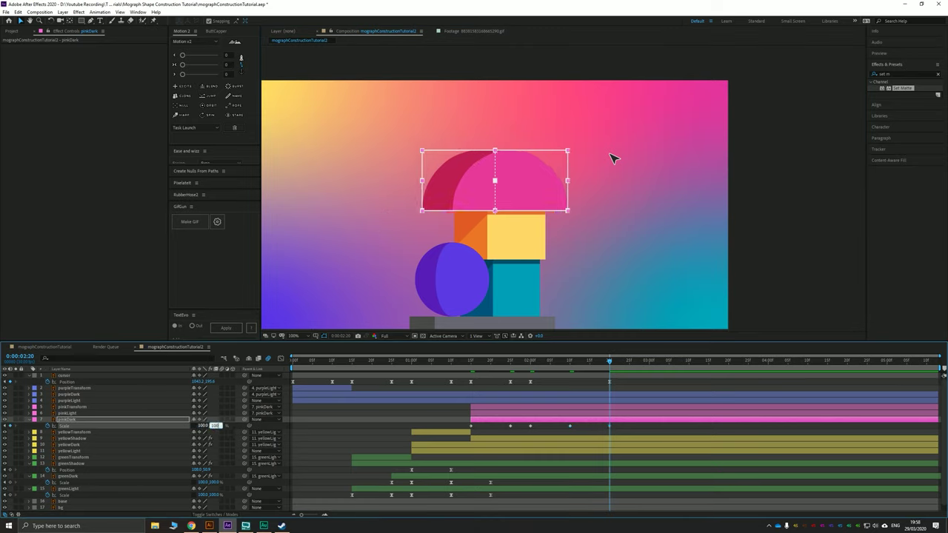
pyautogui.write('100')
pyautogui.press('Return')
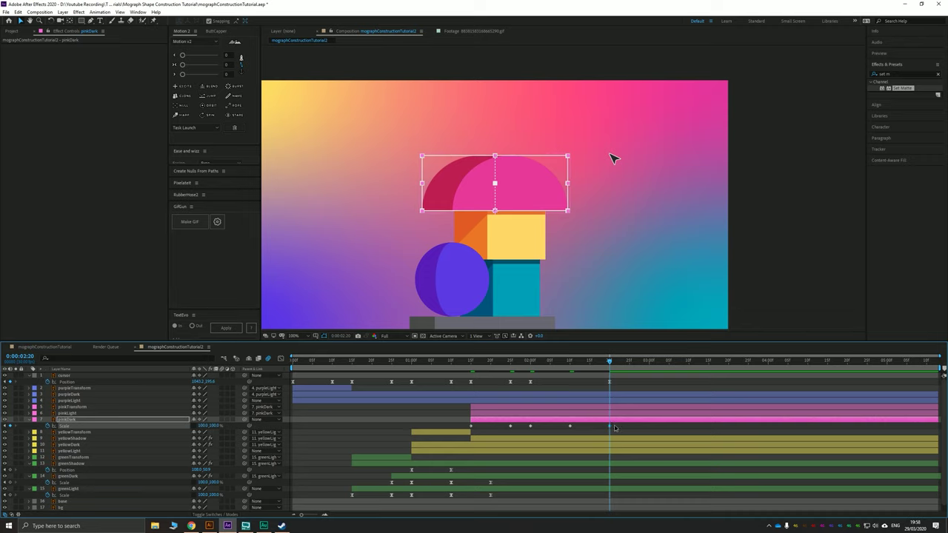
# Ease all of pinkDark's scale keyframes, lengthen the ease around the 0:00:01:25 keyframe in the speed graph, and preview the motion
pyautogui.moveTo(614, 428); pyautogui.dragTo(467, 438)
pyautogui.click(281, 359)
pyautogui.moveTo(523, 443); pyautogui.dragTo(487, 439)
pyautogui.moveTo(520, 468)
pyautogui.mouseDown()
pyautogui.moveTo(512, 461)
pyautogui.moveTo(523, 463)
pyautogui.mouseUp()
pyautogui.click(513, 463)
pyautogui.moveTo(473, 365); pyautogui.dragTo(474, 366)
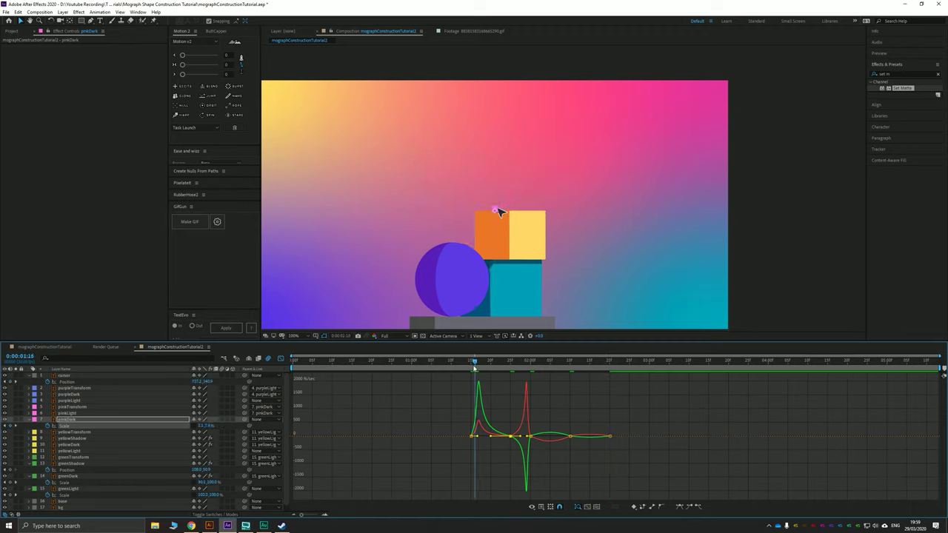
pyautogui.press('space')
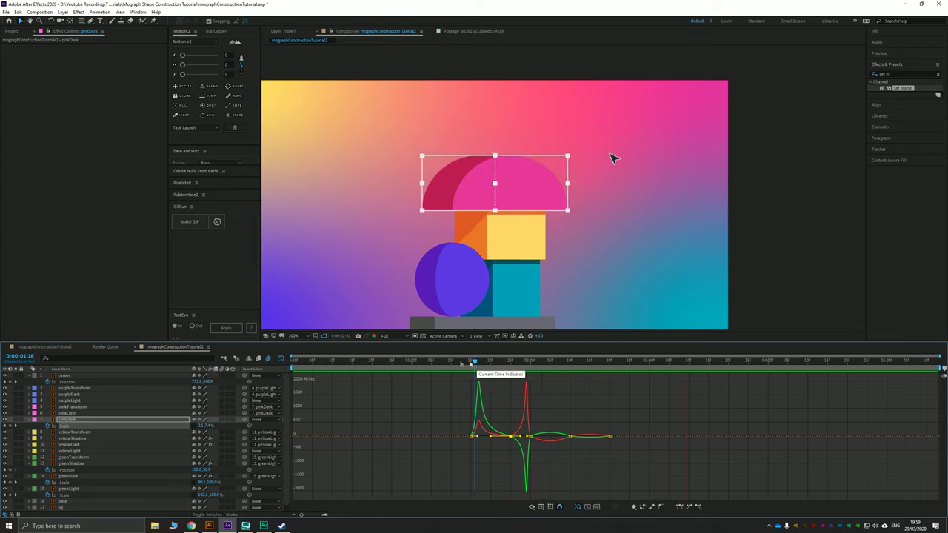
pyautogui.click(280, 359)
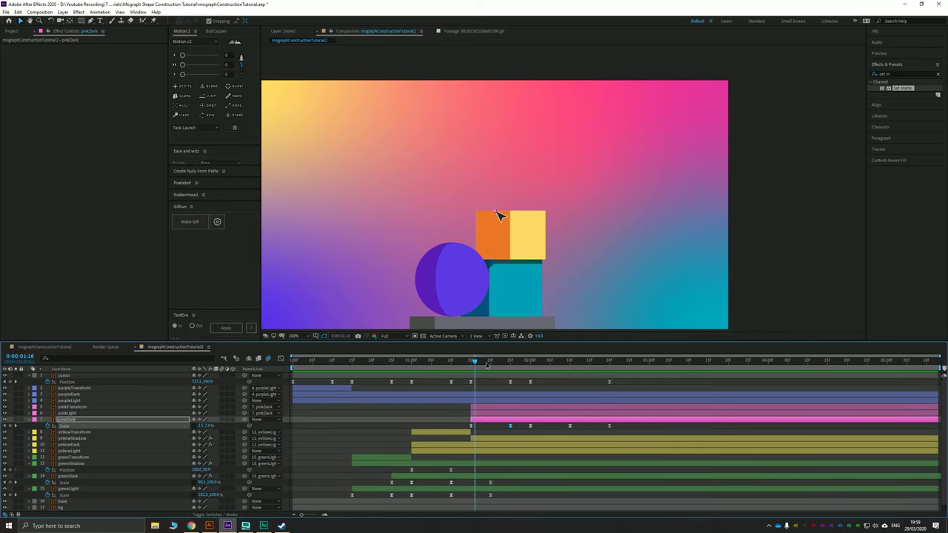
# Shift the yellowShadow layer with its position keyframes so that it starts at 0:00:01:25
pyautogui.moveTo(505, 362)
pyautogui.mouseDown()
pyautogui.moveTo(563, 363)
pyautogui.moveTo(466, 376)
pyautogui.moveTo(492, 370)
pyautogui.mouseUp()
pyautogui.scroll(1, 481, 236)
pyautogui.moveTo(392, 280); pyautogui.dragTo(498, 239)
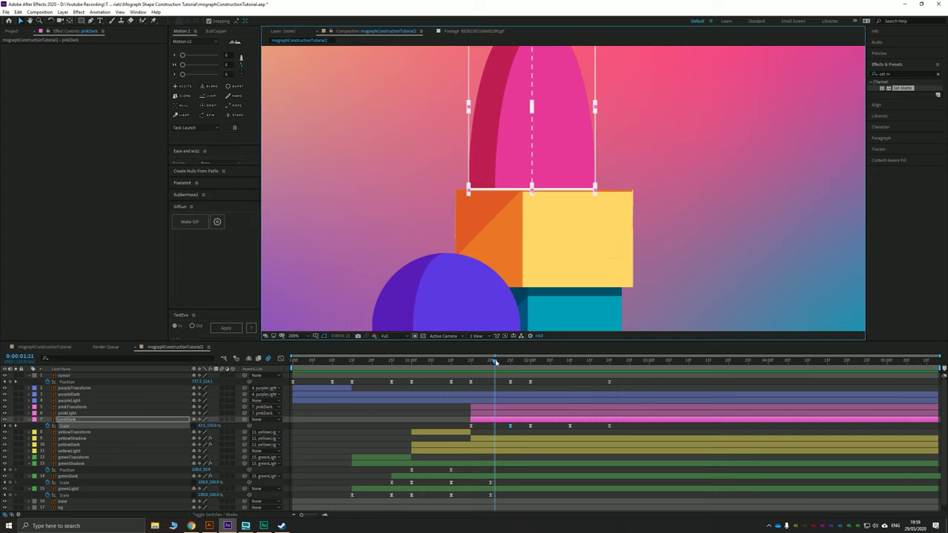
pyautogui.moveTo(495, 362)
pyautogui.mouseDown()
pyautogui.moveTo(543, 372)
pyautogui.moveTo(502, 368)
pyautogui.mouseUp()
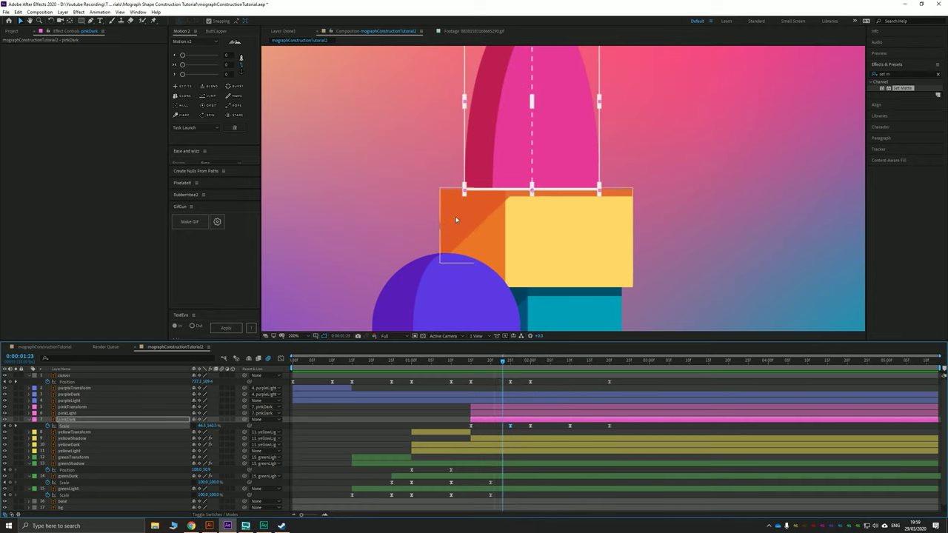
pyautogui.click(512, 365)
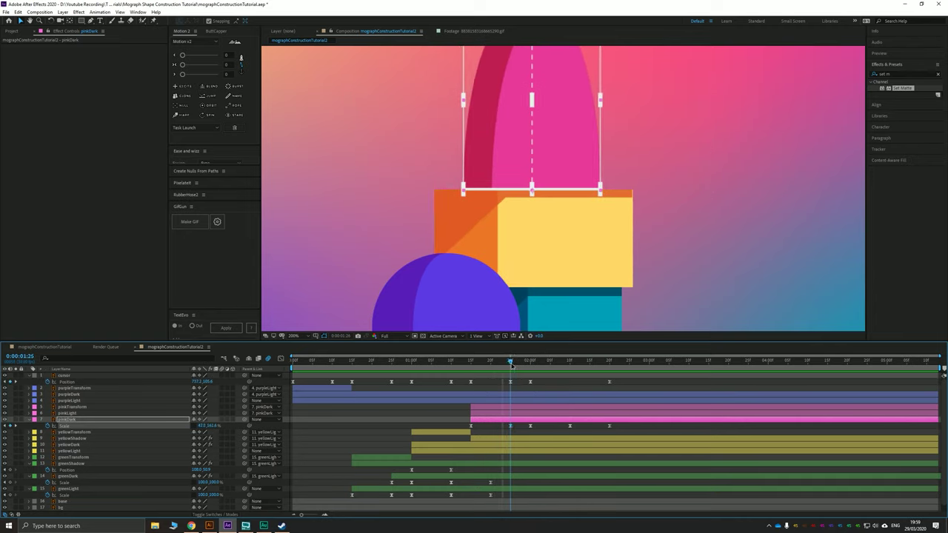
pyautogui.click(74, 415)
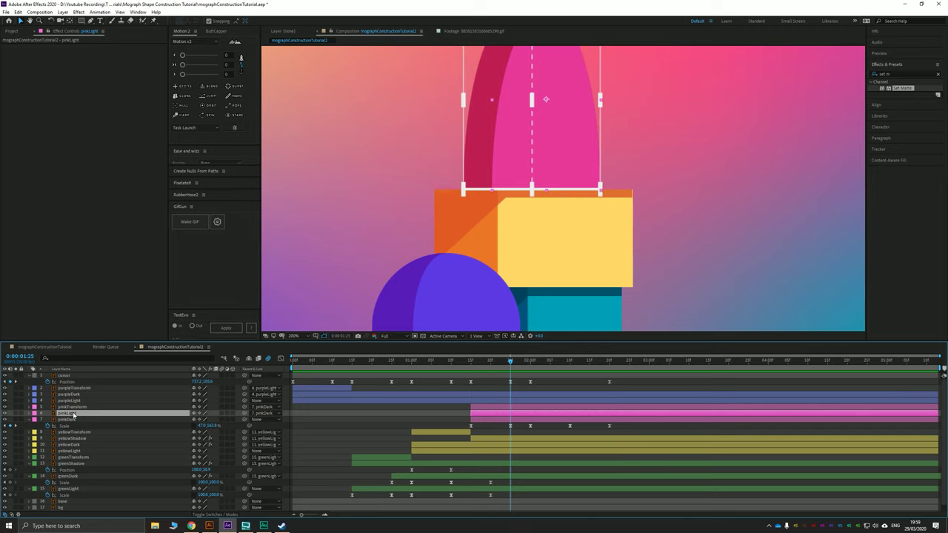
pyautogui.click(73, 432)
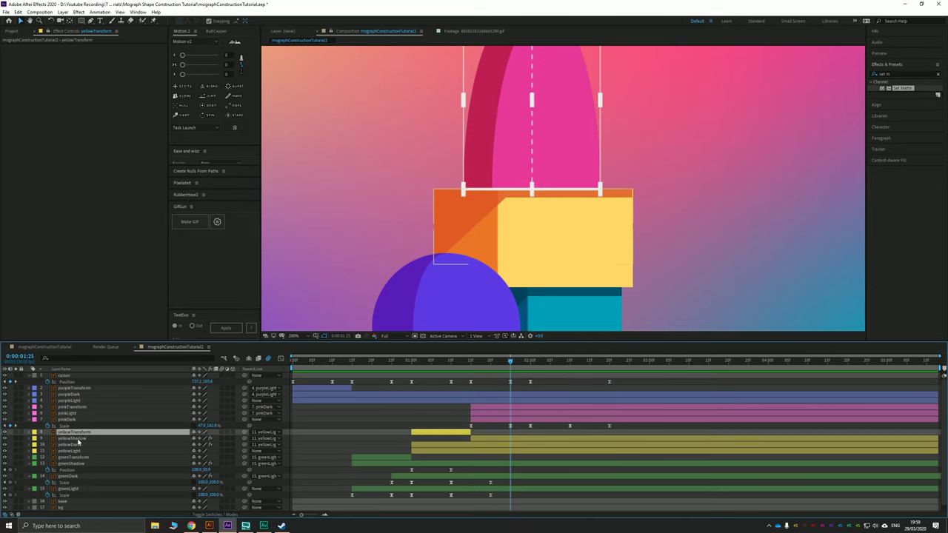
pyautogui.click(71, 439)
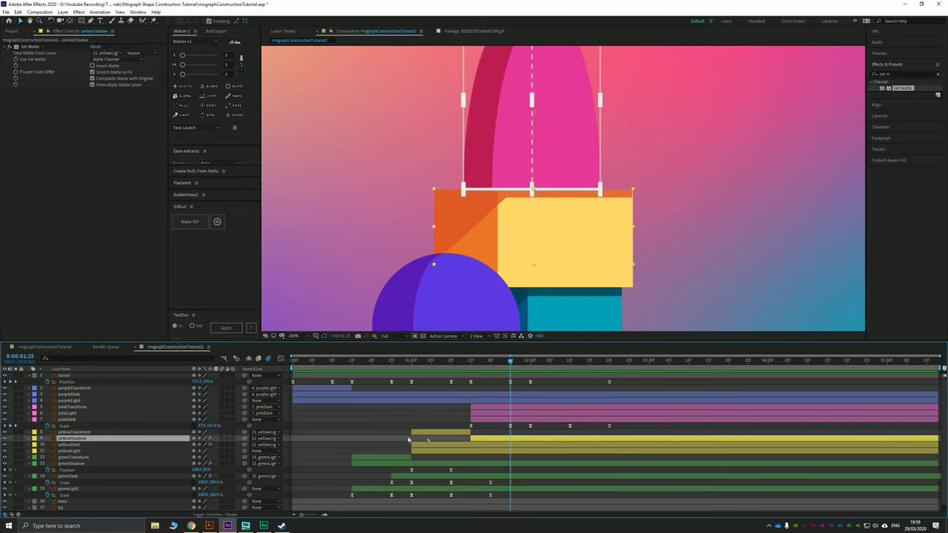
pyautogui.press('u')
pyautogui.moveTo(481, 442); pyautogui.dragTo(501, 442)
pyautogui.moveTo(489, 364); pyautogui.dragTo(511, 365)
pyautogui.moveTo(518, 441); pyautogui.dragTo(538, 442)
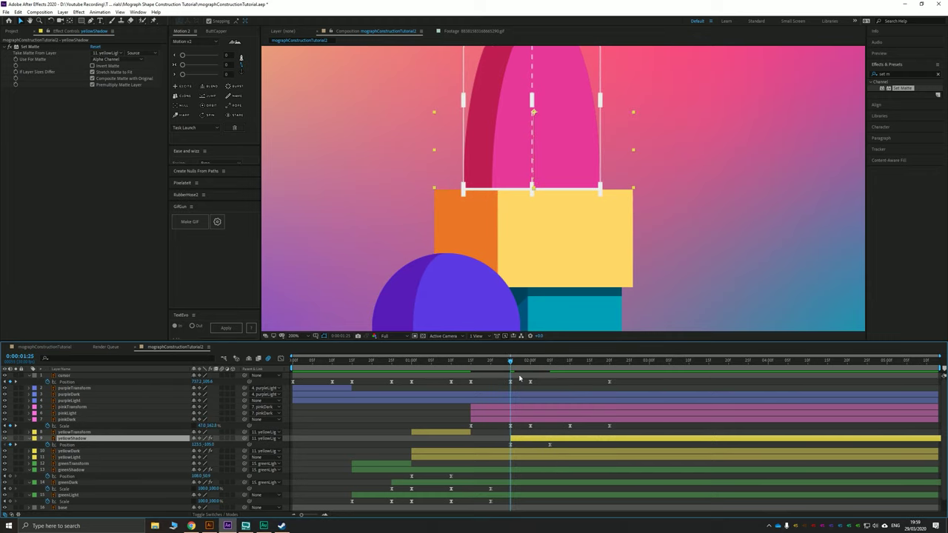
# Move yellowShadow's last position keyframe to 0:00:02:00 and preview the shadow's timing against the dome
pyautogui.press('space')
pyautogui.press('space')
pyautogui.press('space')
pyautogui.click(530, 369)
pyautogui.moveTo(550, 446); pyautogui.dragTo(531, 448)
pyautogui.click(511, 363)
pyautogui.press('space')
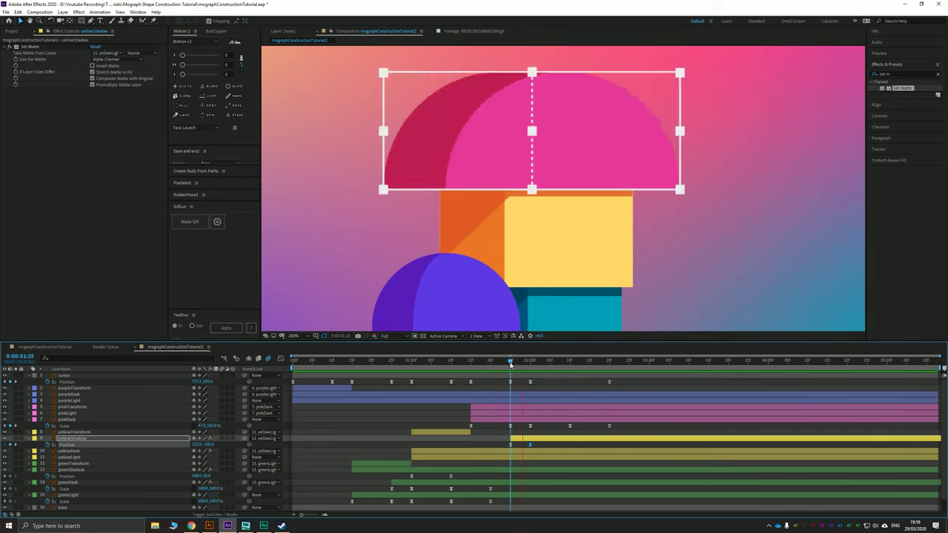
pyautogui.moveTo(502, 363); pyautogui.dragTo(509, 364)
pyautogui.scroll(-2, 513, 293)
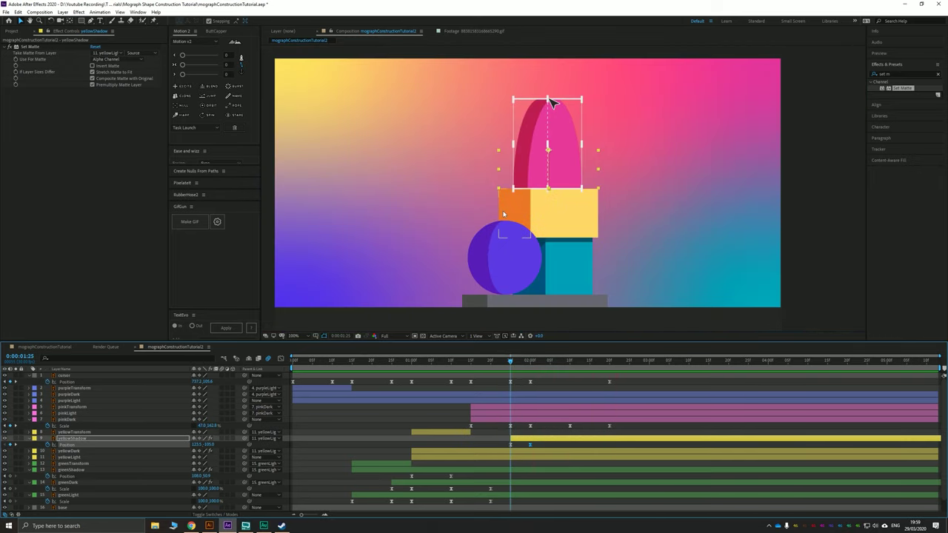
# Preview the construction animation from the start, and return the playhead to the pink layers' start at 0:00:01:15
pyautogui.click(514, 294)
pyautogui.press('space')
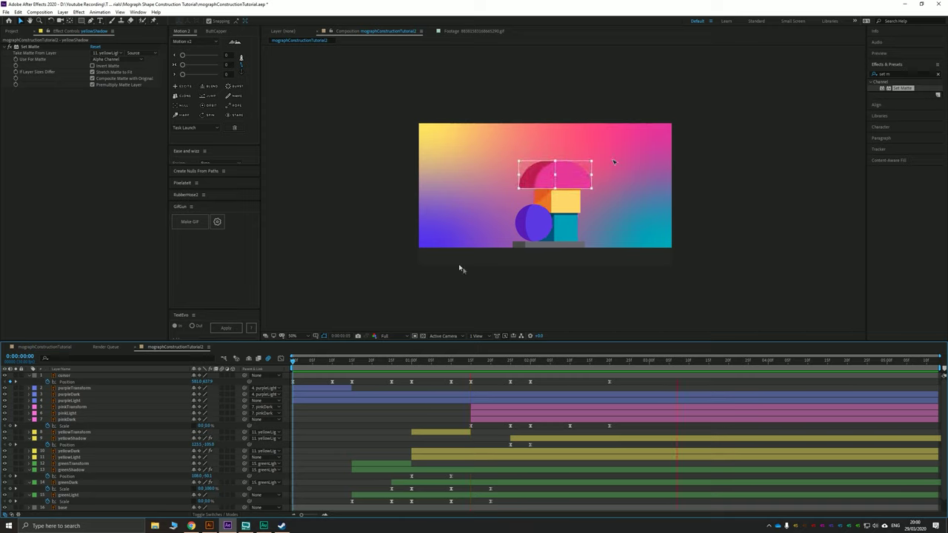
pyautogui.moveTo(511, 368); pyautogui.dragTo(471, 368)
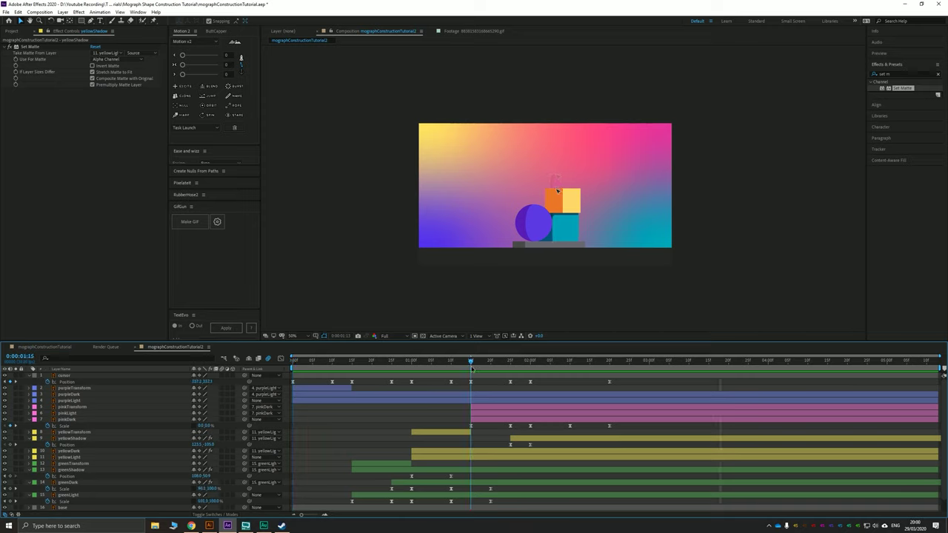
# Fade out pinkTransform with opacity keyframes of 100% at 0:00:01:25 and 0% at 0:00:02:00, and preview the result
pyautogui.click(74, 407)
pyautogui.click(510, 367)
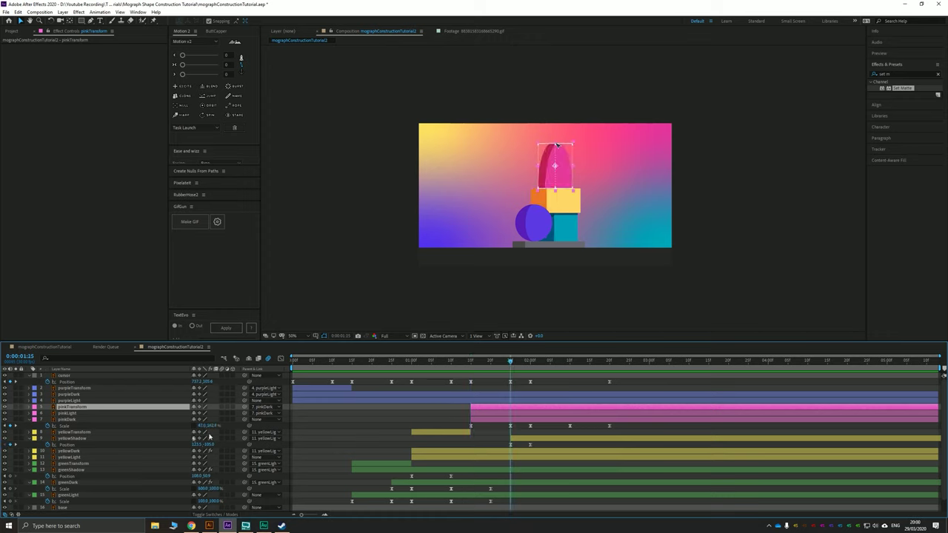
pyautogui.press('t')
pyautogui.click(67, 414)
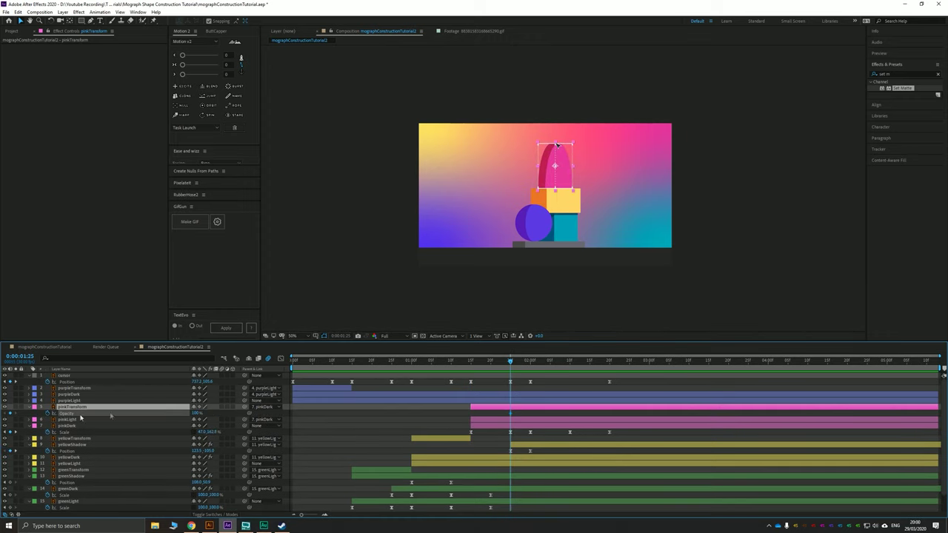
pyautogui.click(530, 361)
pyautogui.click(197, 413)
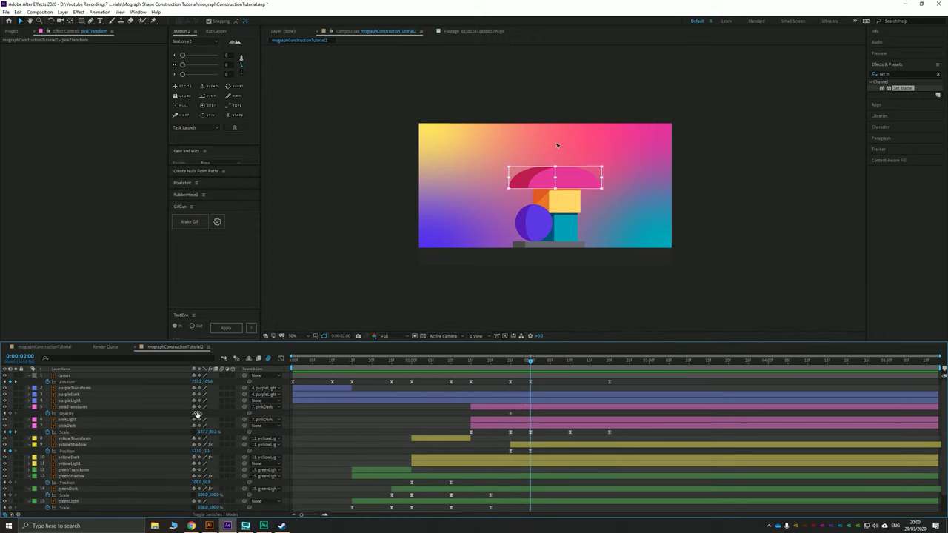
pyautogui.write('0')
pyautogui.press('Return')
pyautogui.press('space')
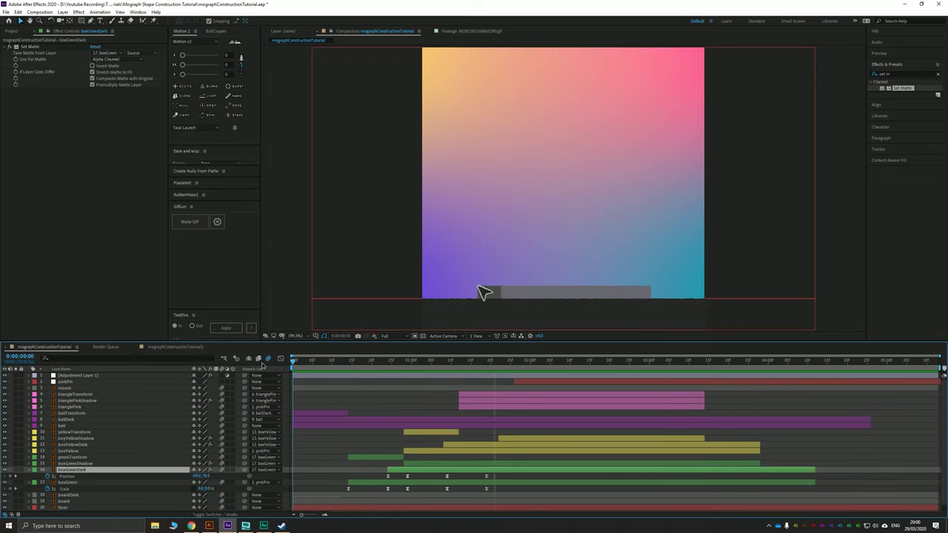
pyautogui.press('space')
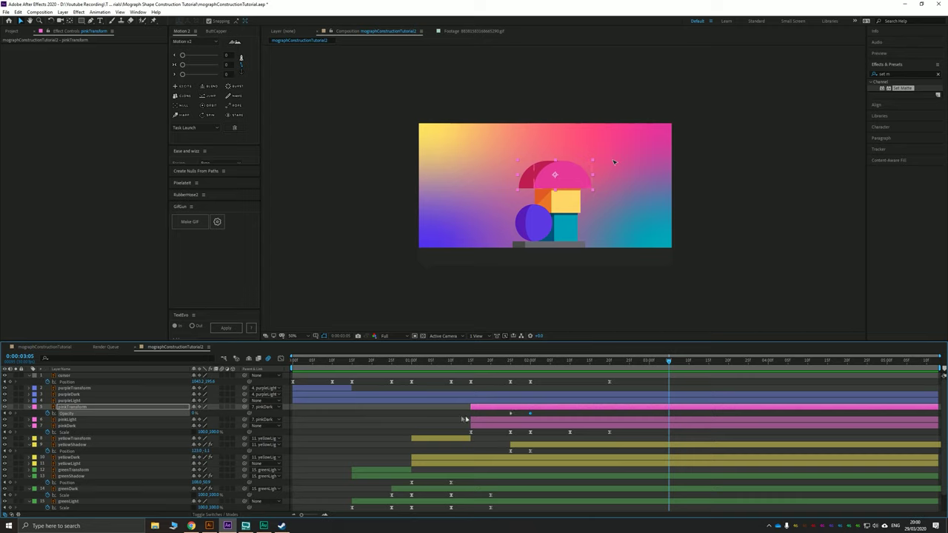
# Collapse the keyframed properties of the pink, yellow and green layers in the timeline
pyautogui.click(465, 419)
pyautogui.click(482, 408)
pyautogui.keyDown('shift'); pyautogui.click(491, 425); pyautogui.keyUp('shift')
pyautogui.press('u')
pyautogui.click(359, 426)
pyautogui.click(78, 426)
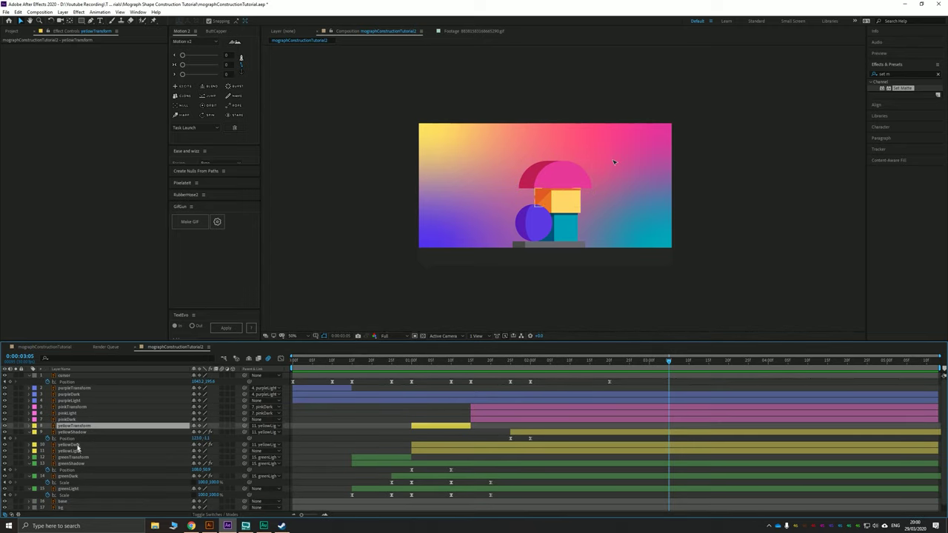
pyautogui.keyDown('shift'); pyautogui.click(78, 459); pyautogui.keyUp('shift')
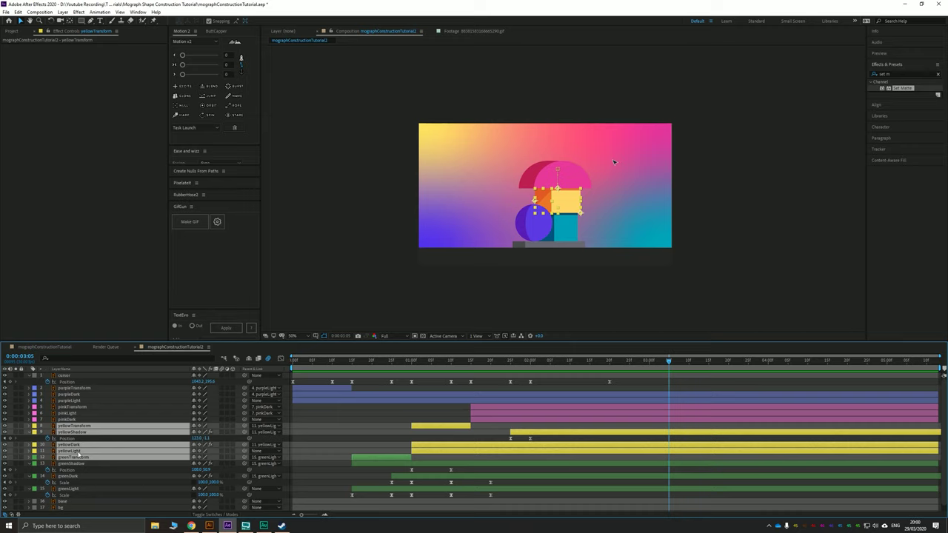
pyautogui.click(80, 490)
pyautogui.keyDown('shift'); pyautogui.click(75, 427); pyautogui.keyUp('shift')
pyautogui.press('u')
pyautogui.click(377, 419)
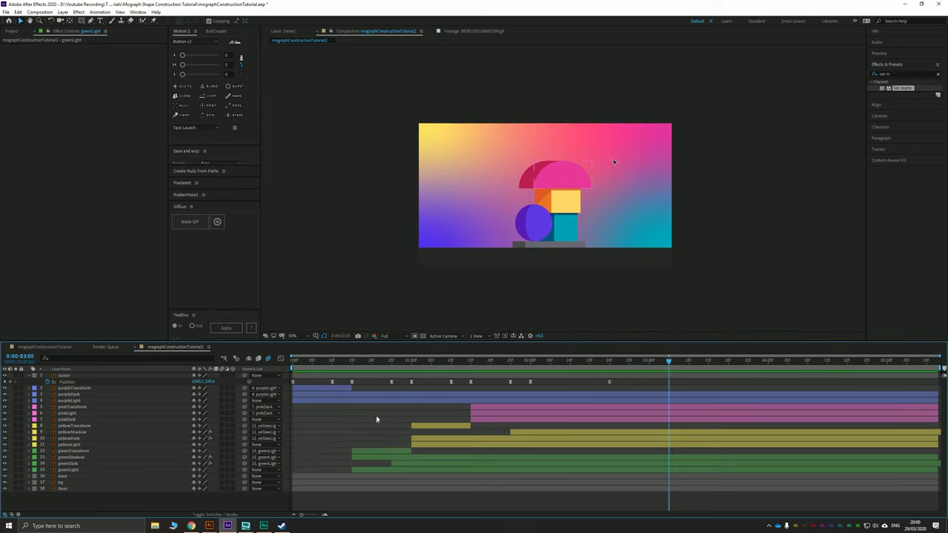
# Add a null object to the composition and trim its start to 0:00:01:25
pyautogui.moveTo(507, 363)
pyautogui.mouseDown()
pyautogui.moveTo(415, 362)
pyautogui.moveTo(595, 368)
pyautogui.moveTo(495, 368)
pyautogui.moveTo(530, 368)
pyautogui.moveTo(474, 381)
pyautogui.moveTo(511, 379)
pyautogui.mouseUp()
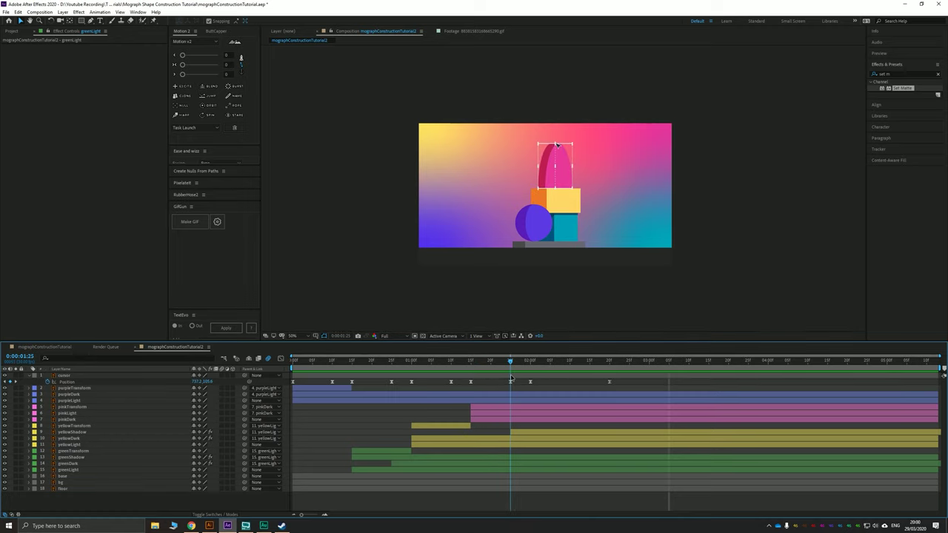
pyautogui.click(347, 213)
pyautogui.scroll(1, 500, 245)
pyautogui.moveTo(504, 272); pyautogui.dragTo(531, 235)
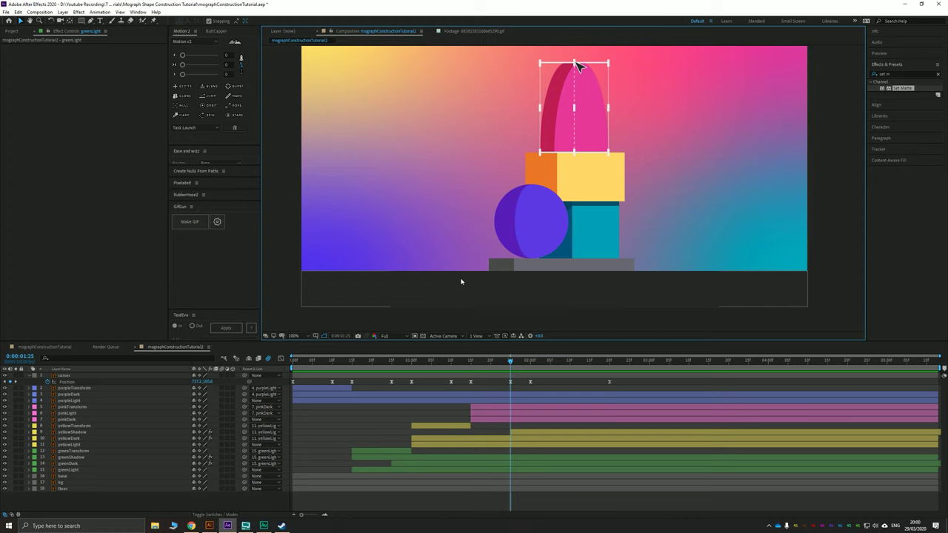
pyautogui.hotkey('ctrl', 'alt', 'shift', 'y')
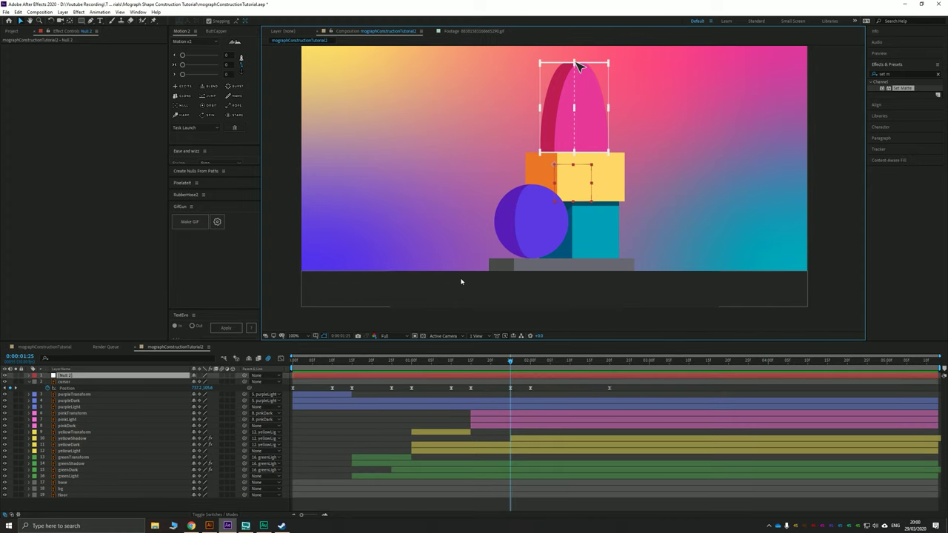
pyautogui.click(63, 12)
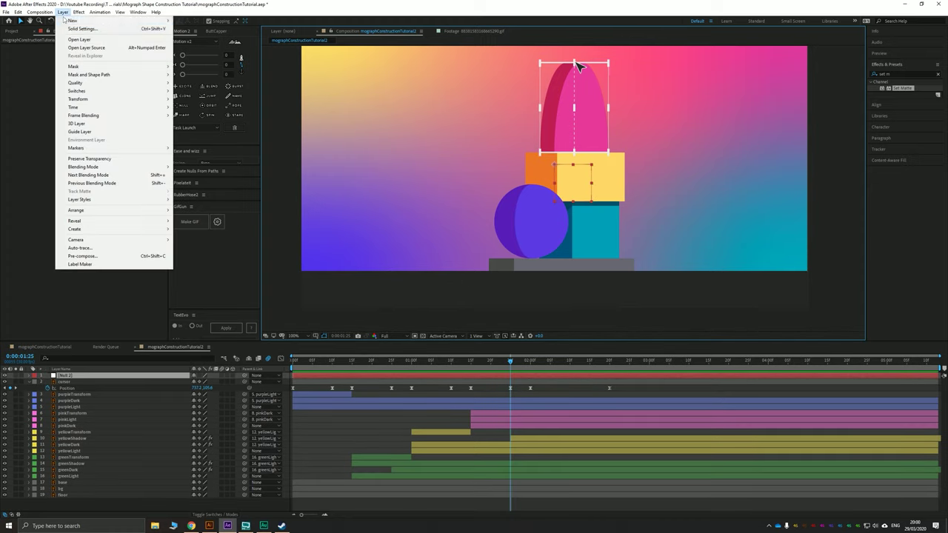
pyautogui.moveTo(81, 21)
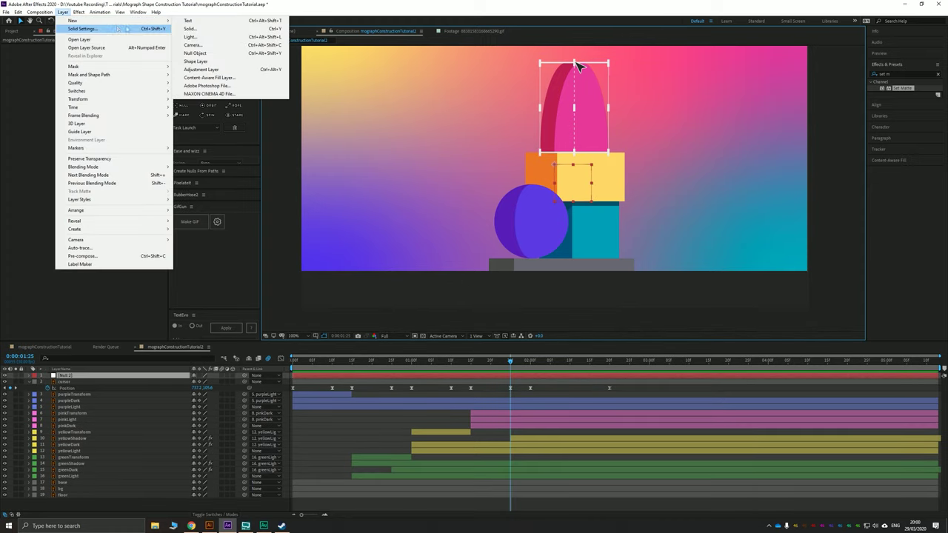
pyautogui.click(505, 305)
pyautogui.click(569, 180)
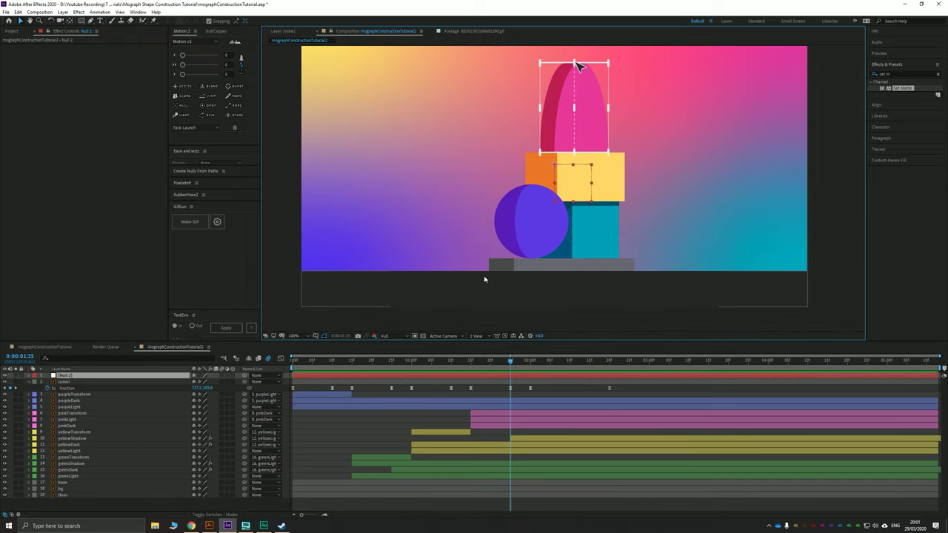
pyautogui.hotkey('alt', '[')
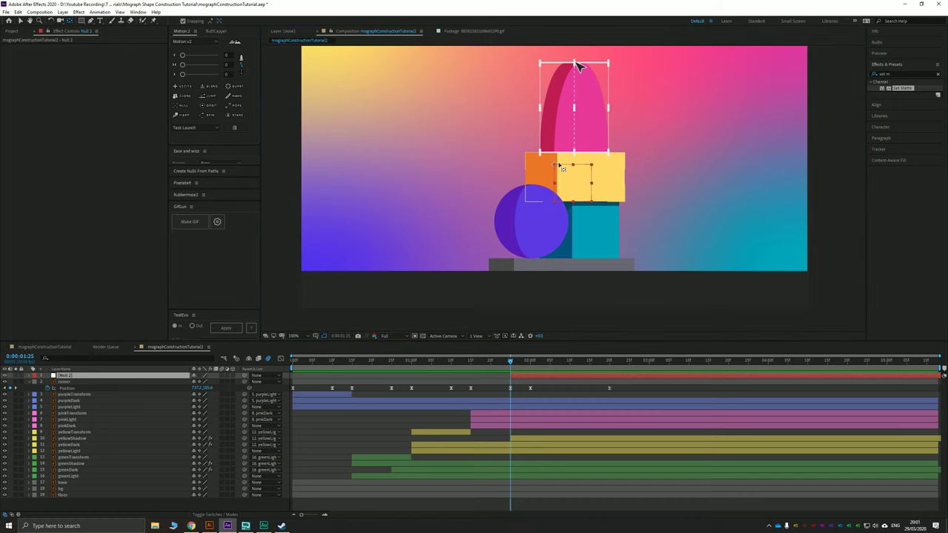
# Set the null's anchor at its bottom centre, rest it on the grey base and scale it to the yellow box's width and top edge
pyautogui.moveTo(577, 193); pyautogui.dragTo(568, 210)
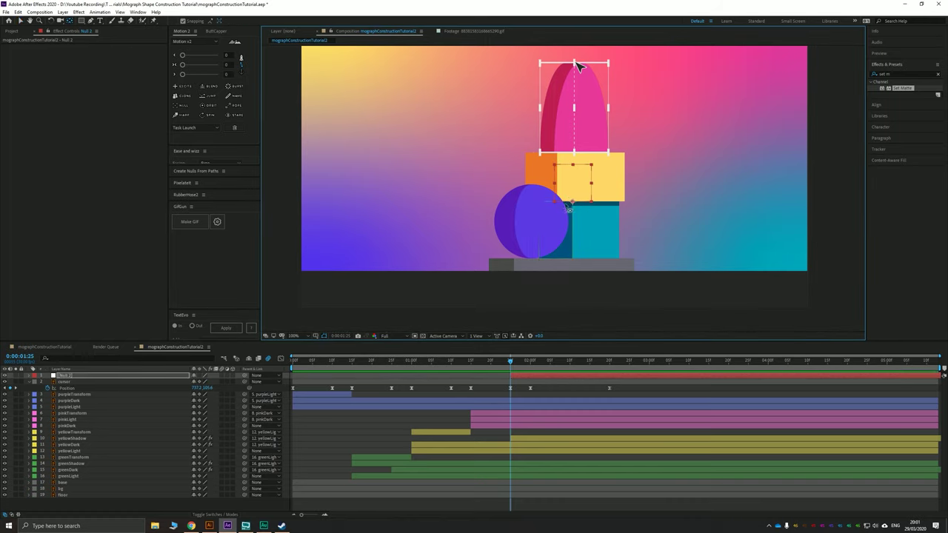
pyautogui.click(22, 22)
pyautogui.moveTo(569, 173); pyautogui.dragTo(568, 223)
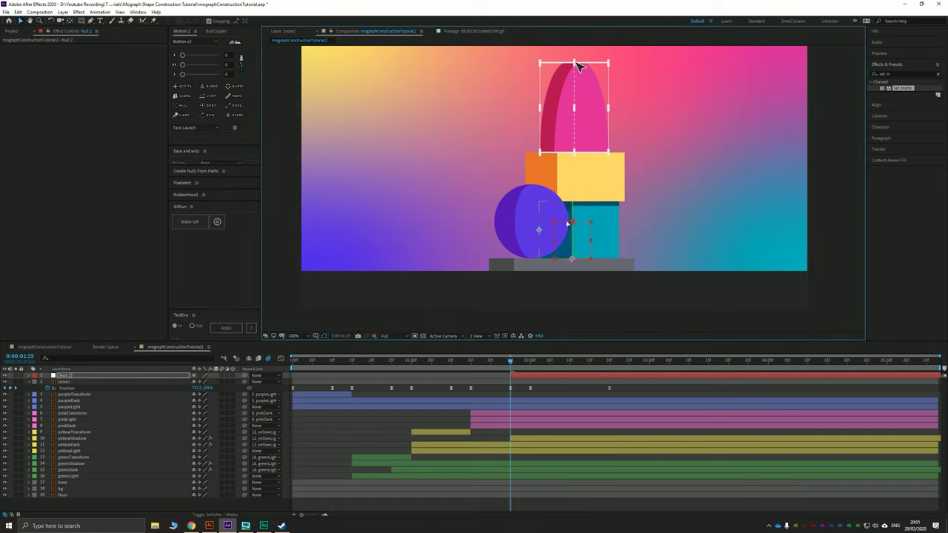
pyautogui.scroll(1, 569, 232)
pyautogui.moveTo(522, 256); pyautogui.dragTo(449, 83)
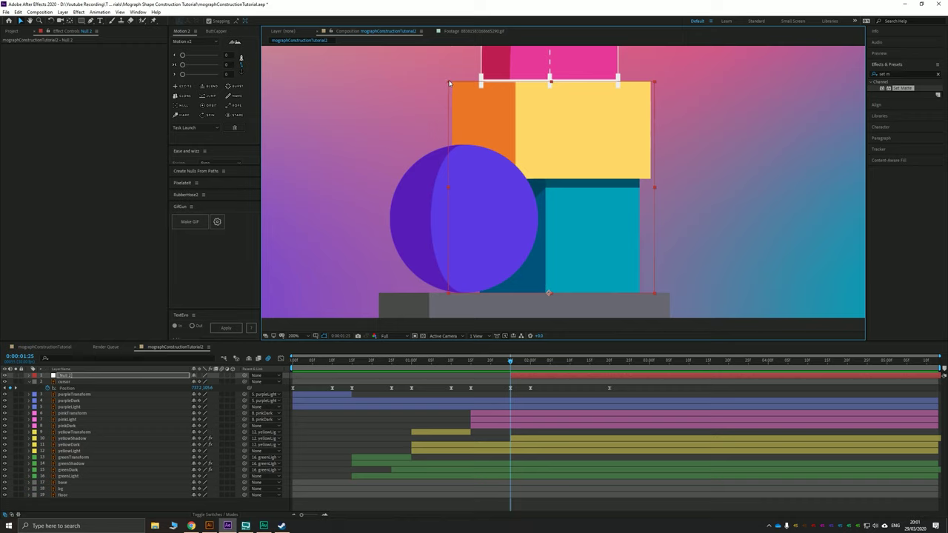
pyautogui.moveTo(452, 189); pyautogui.dragTo(454, 186)
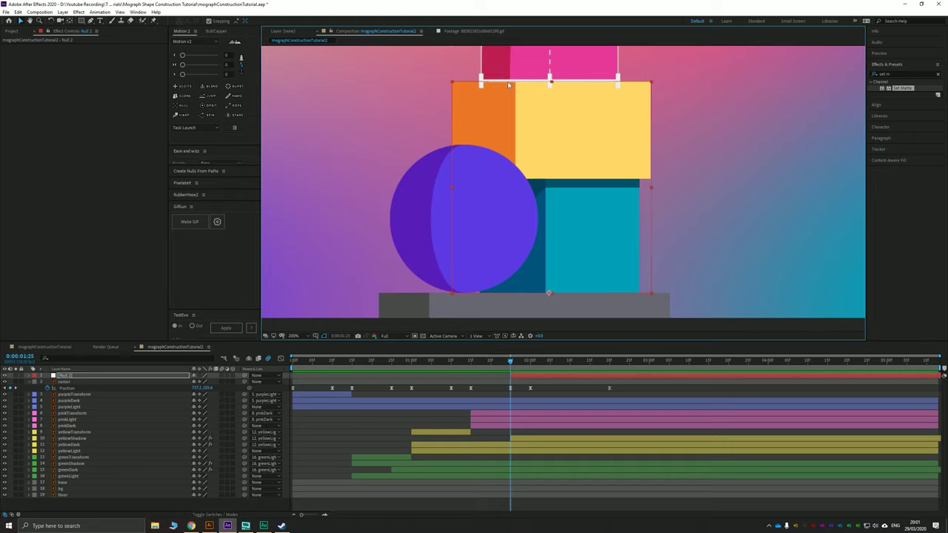
# Rename the null layer to pinkPin
pyautogui.click(65, 381)
pyautogui.click(66, 376)
pyautogui.press('Return')
pyautogui.write('p')
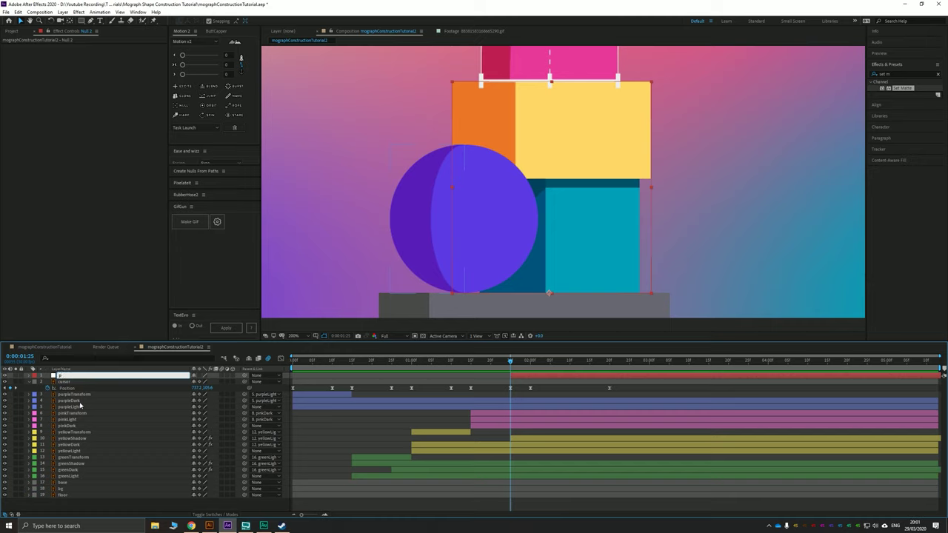
pyautogui.write('inkPin')
pyautogui.press('Return')
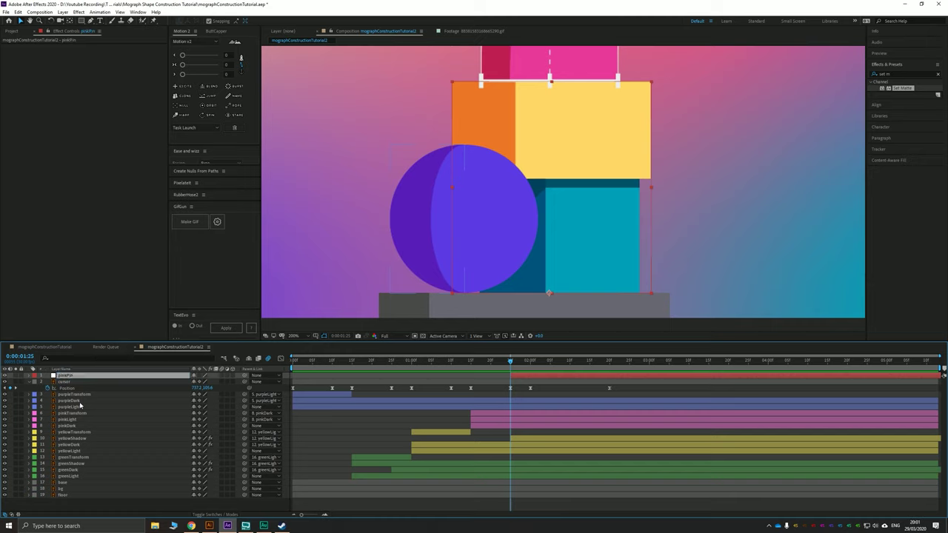
pyautogui.click(367, 173)
pyautogui.press('space')
pyautogui.moveTo(503, 120); pyautogui.dragTo(462, 297)
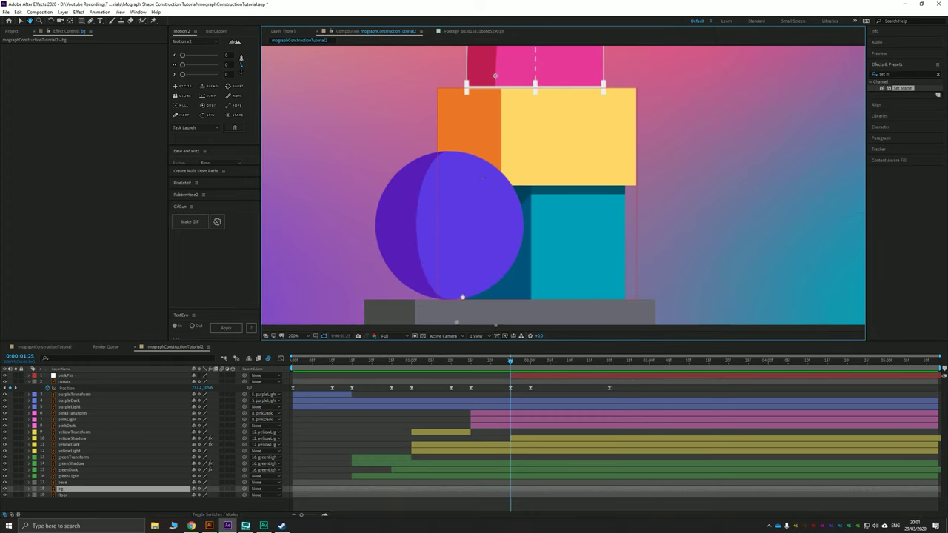
pyautogui.click(427, 428)
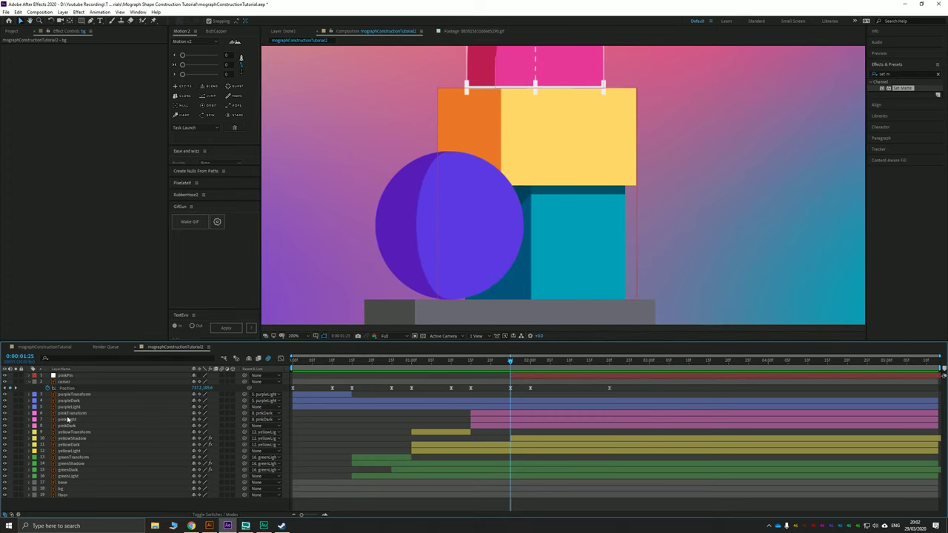
pyautogui.scroll(-1, 489, 157)
pyautogui.press('space')
pyautogui.moveTo(506, 144); pyautogui.dragTo(492, 202)
pyautogui.press('v')
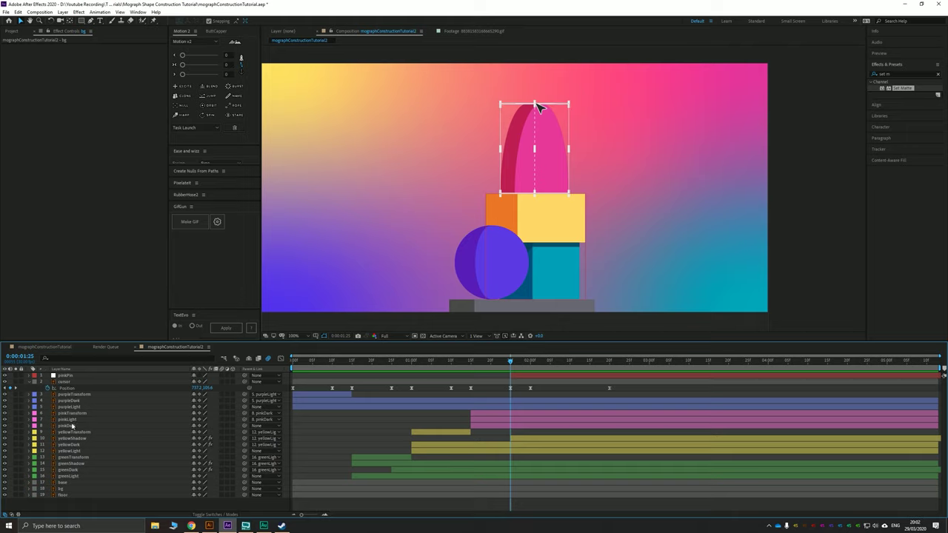
# Parent pinkDark, yellowLight and greenLight to the pinkPin null, and test scaling the null by its corner
pyautogui.click(70, 426)
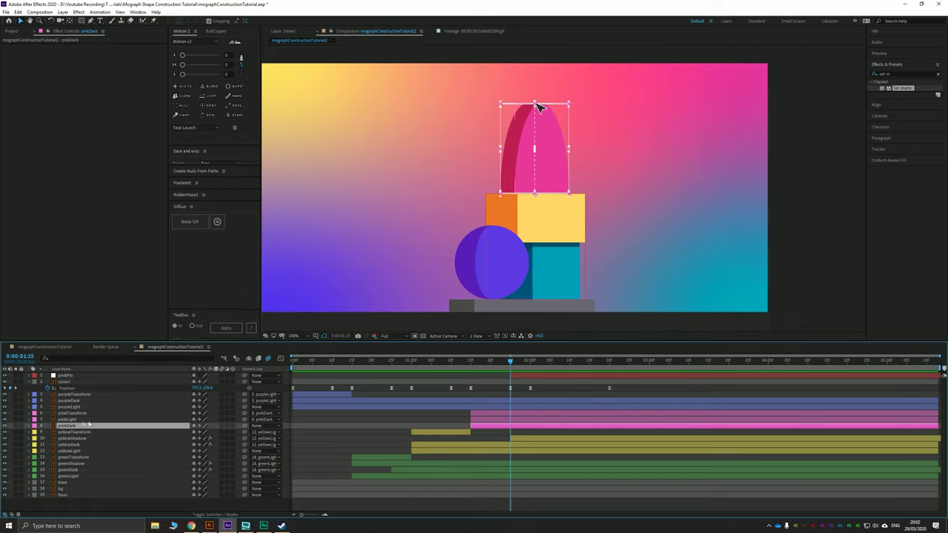
pyautogui.hotkey('ctrl', 'Up')
pyautogui.hotkey('ctrl', 'Up')
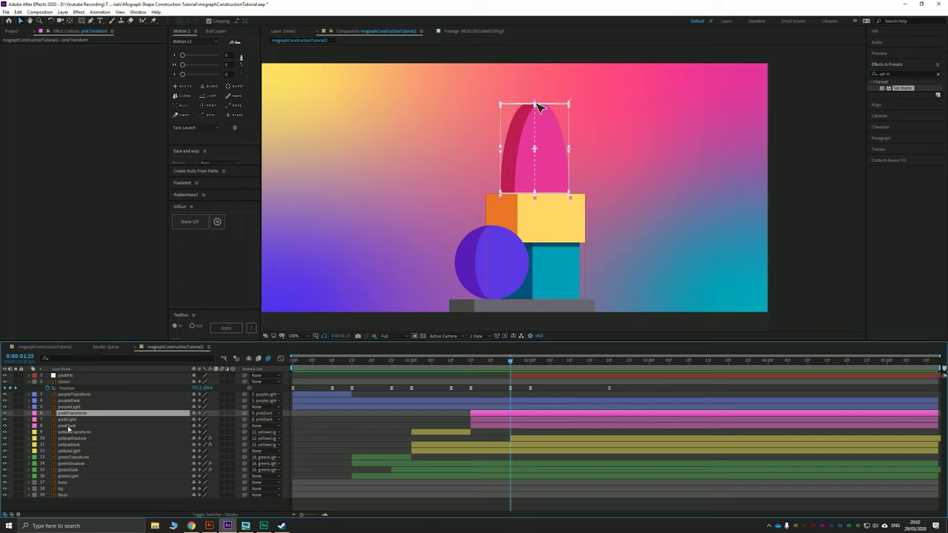
pyautogui.click(68, 427)
pyautogui.moveTo(248, 427); pyautogui.dragTo(65, 375)
pyautogui.click(66, 451)
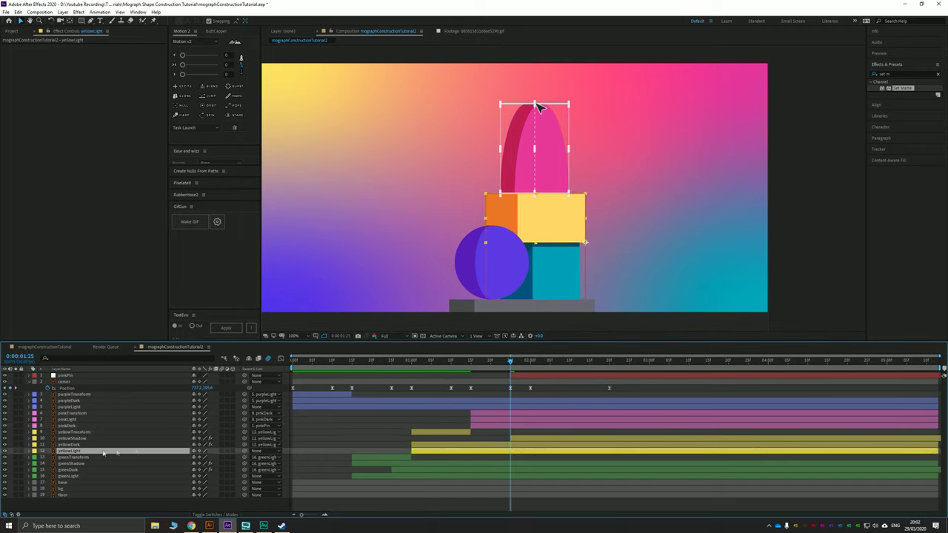
pyautogui.moveTo(245, 452); pyautogui.dragTo(65, 376)
pyautogui.click(67, 476)
pyautogui.moveTo(244, 479); pyautogui.dragTo(64, 376)
pyautogui.click(64, 376)
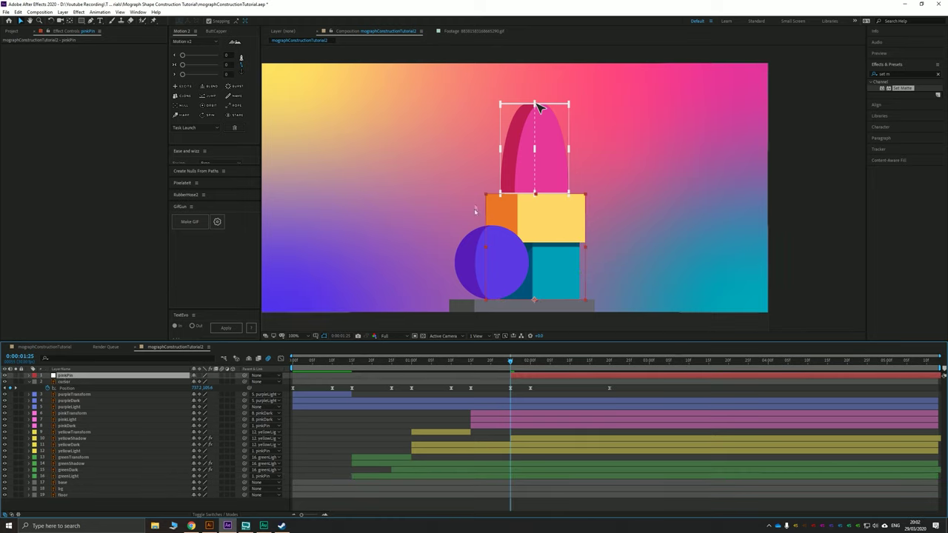
pyautogui.moveTo(486, 197)
pyautogui.mouseDown()
pyautogui.moveTo(476, 221)
pyautogui.moveTo(524, 191)
pyautogui.moveTo(470, 193)
pyautogui.moveTo(474, 215)
pyautogui.moveTo(519, 186)
pyautogui.moveTo(476, 211)
pyautogui.moveTo(486, 195)
pyautogui.mouseUp()
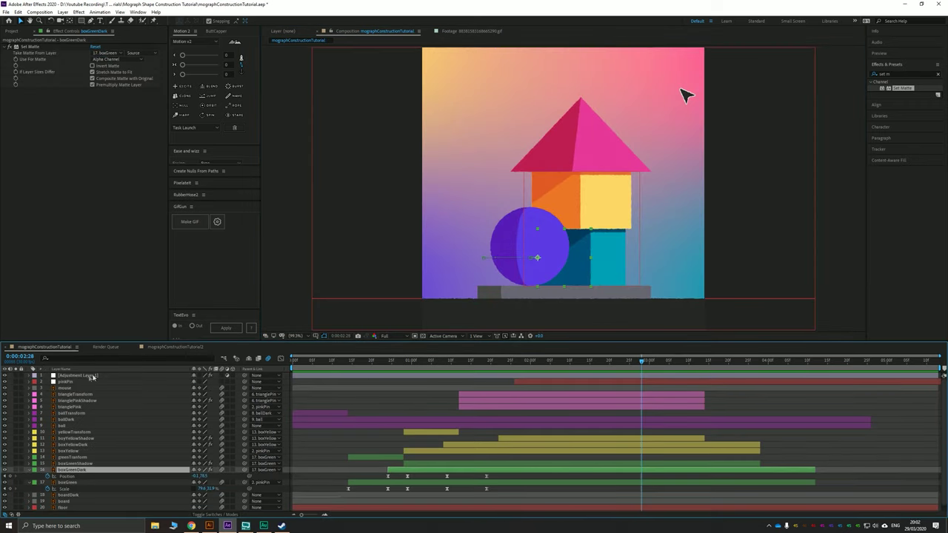
# In the mographConstructionTutorial composition, examine the scale keyframes of pinkPin and trianglePink around 0:00:01:26
pyautogui.click(91, 382)
pyautogui.click(515, 362)
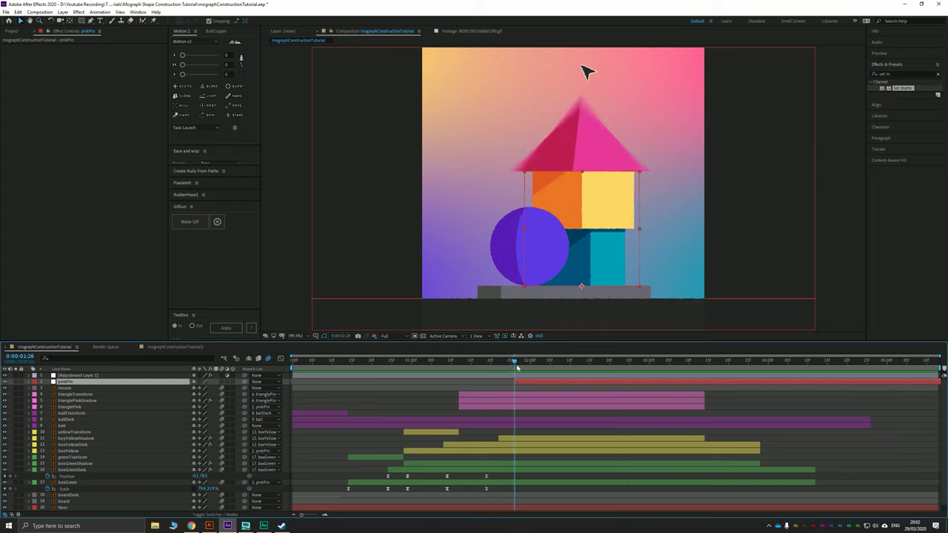
pyautogui.press('s')
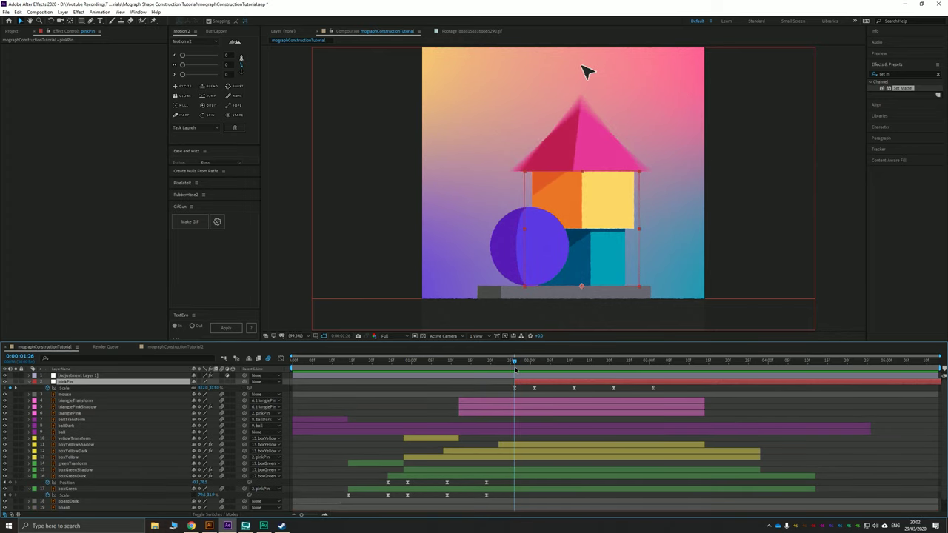
pyautogui.moveTo(518, 368)
pyautogui.mouseDown()
pyautogui.moveTo(529, 368)
pyautogui.moveTo(516, 371)
pyautogui.mouseUp()
pyautogui.click(75, 414)
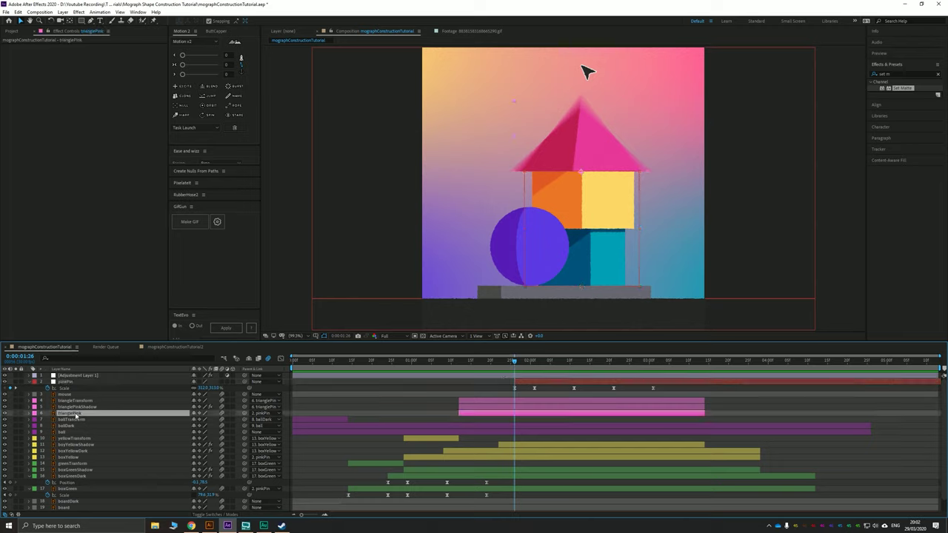
pyautogui.press('s')
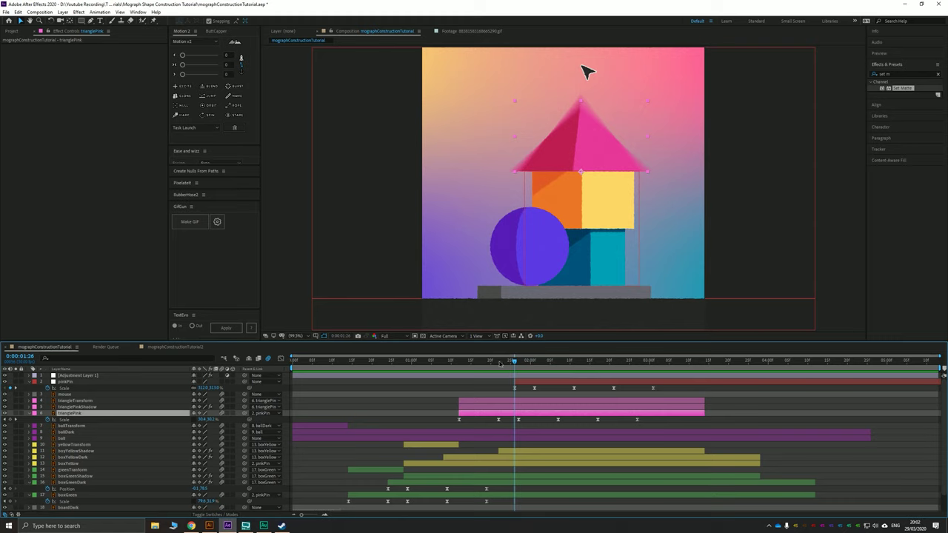
# Examine how the triangle and pinkPin scale in the mographConstructionTutorial composition between 0:00:01:22 and 0:00:01:26
pyautogui.click(499, 362)
pyautogui.moveTo(501, 364); pyautogui.dragTo(515, 367)
pyautogui.click(585, 70)
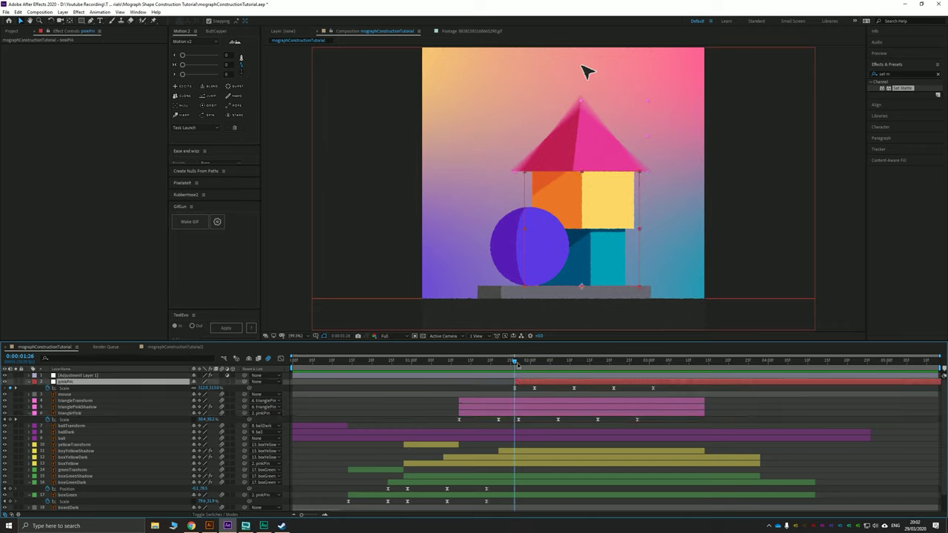
pyautogui.press('pageup')
pyautogui.press('pageup')
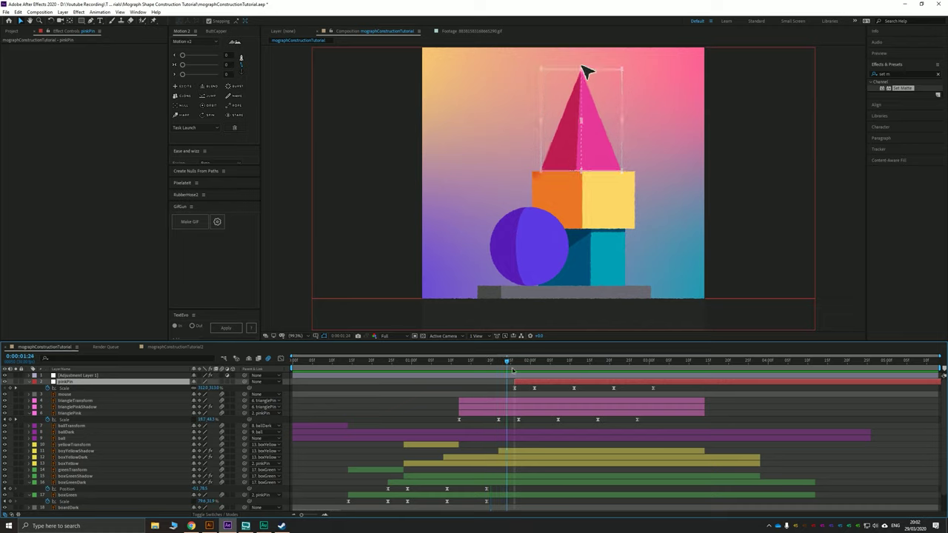
pyautogui.moveTo(512, 370)
pyautogui.mouseDown()
pyautogui.moveTo(539, 371)
pyautogui.moveTo(500, 373)
pyautogui.mouseUp()
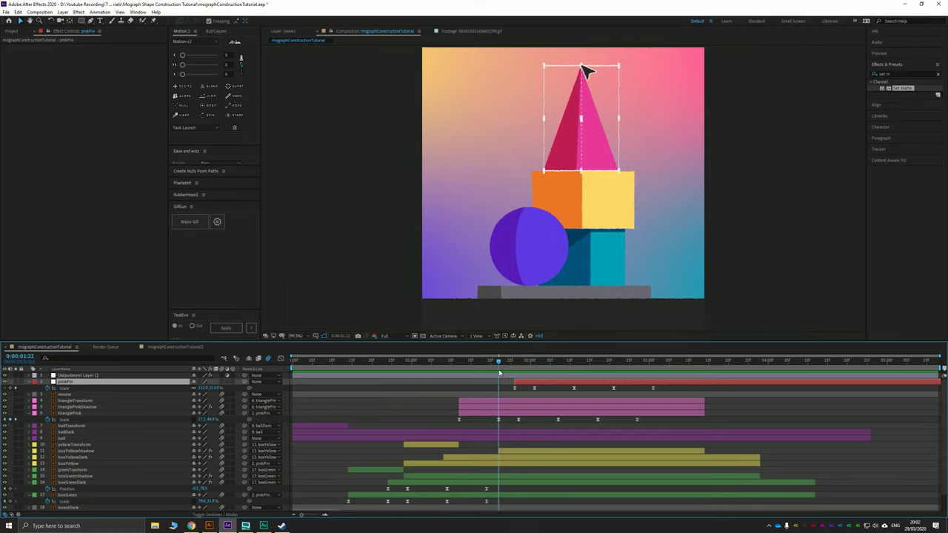
pyautogui.press('space')
pyautogui.press('space')
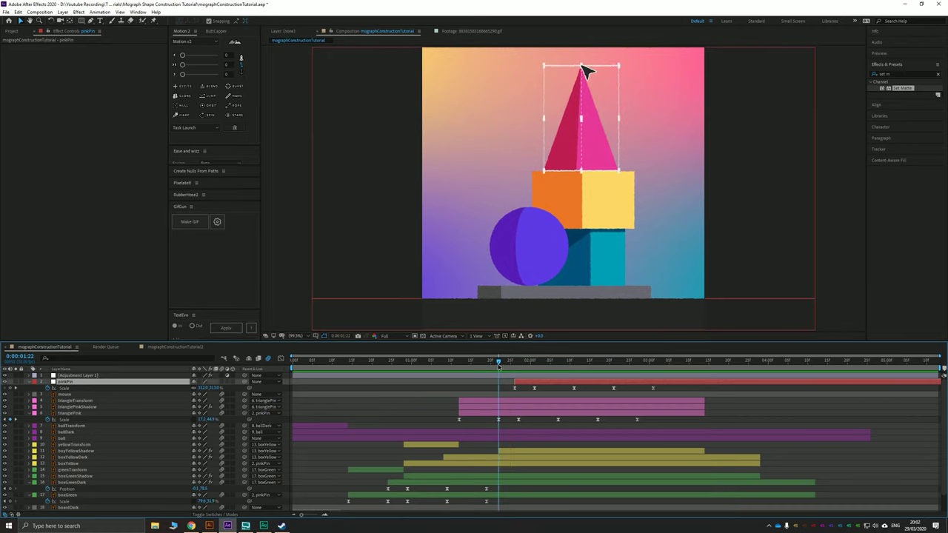
pyautogui.press('pagedown')
pyautogui.press('pagedown')
pyautogui.press('pagedown')
pyautogui.press('pagedown')
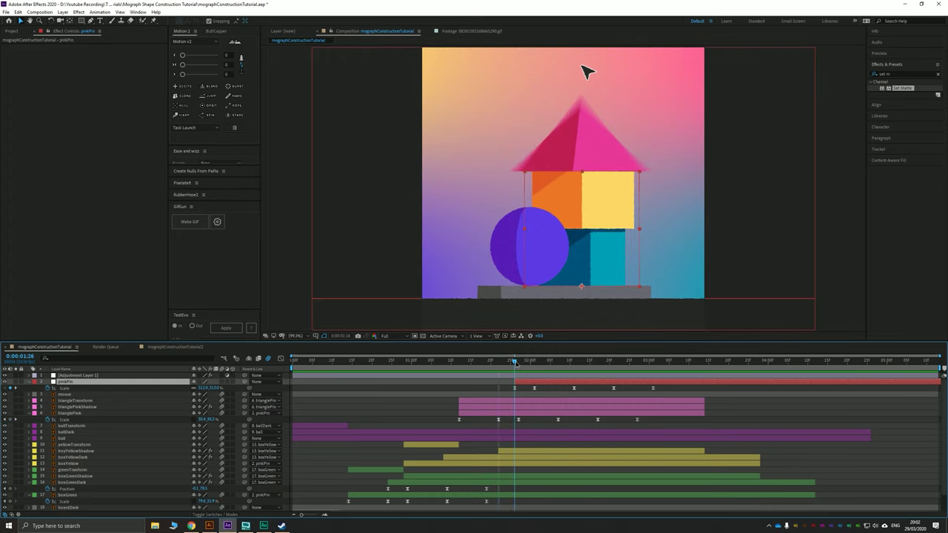
# Study how the stack settles in the same composition from 0:00:01:26 through 0:00:02:27 and the frames after it
pyautogui.moveTo(516, 364); pyautogui.dragTo(644, 370)
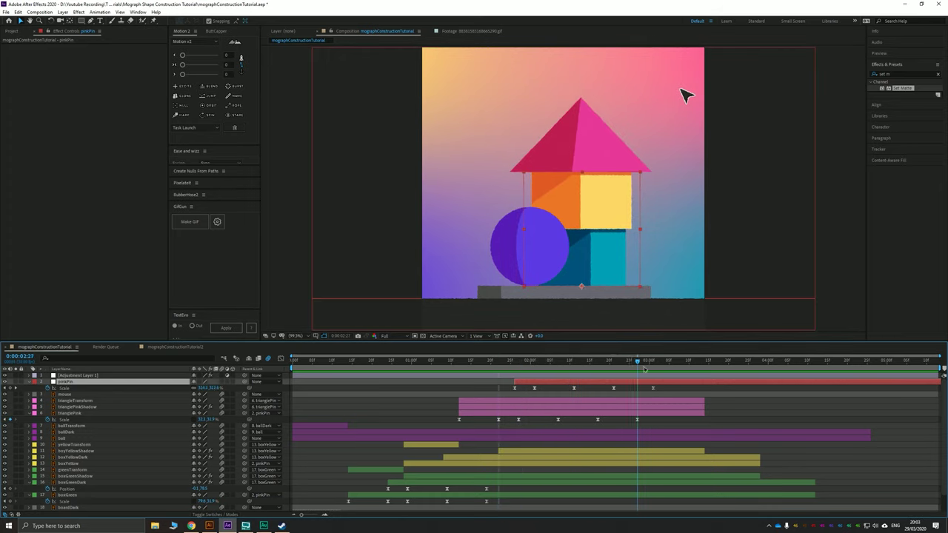
pyautogui.press('pagedown')
pyautogui.press('pagedown')
pyautogui.press('pagedown')
pyautogui.press('pagedown')
pyautogui.press('pagedown')
pyautogui.press('pagedown')
pyautogui.press('pagedown')
pyautogui.press('pagedown')
pyautogui.press('pagedown')
pyautogui.press('pagedown')
# Switch to the mographConstructionTutorial2 composition and set pinkPin scale keyframes at 0:00:01:25 and 0:00:02:00
pyautogui.click(186, 347)
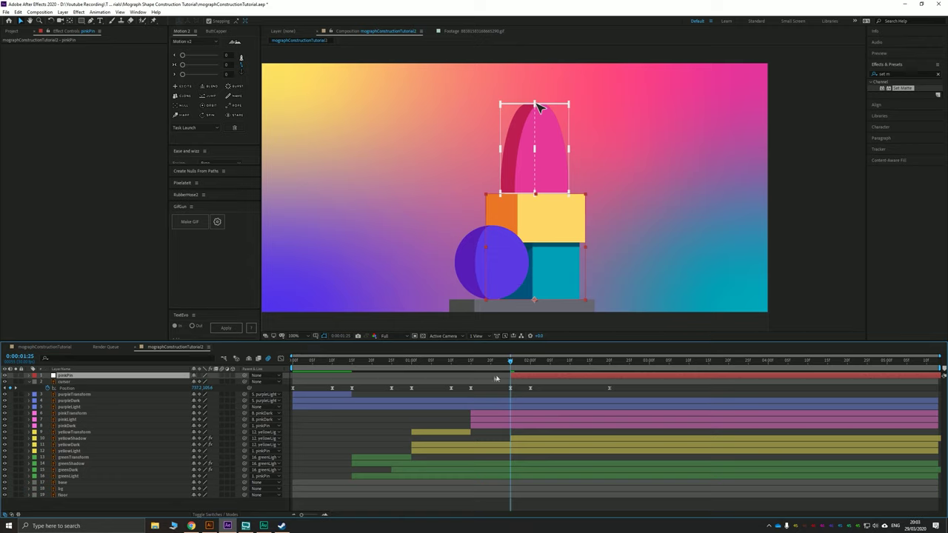
pyautogui.hotkey('shift', 's')
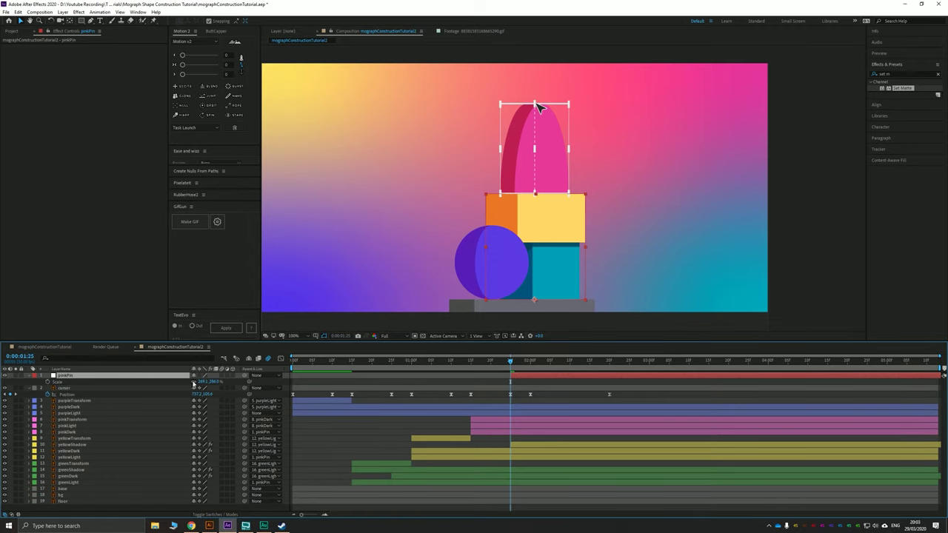
pyautogui.click(50, 383)
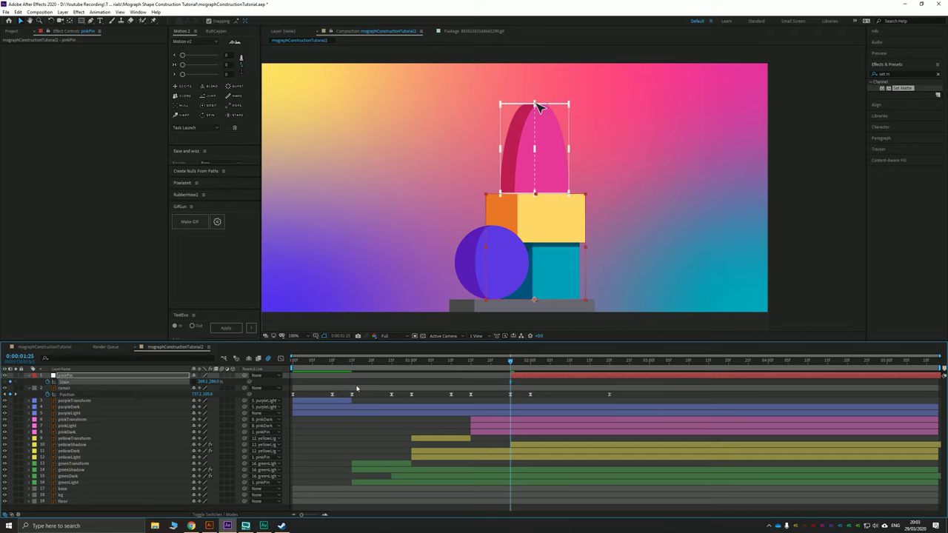
pyautogui.press('pagedown')
pyautogui.press('pagedown')
pyautogui.press('pagedown')
pyautogui.press('pagedown')
pyautogui.press('pagedown')
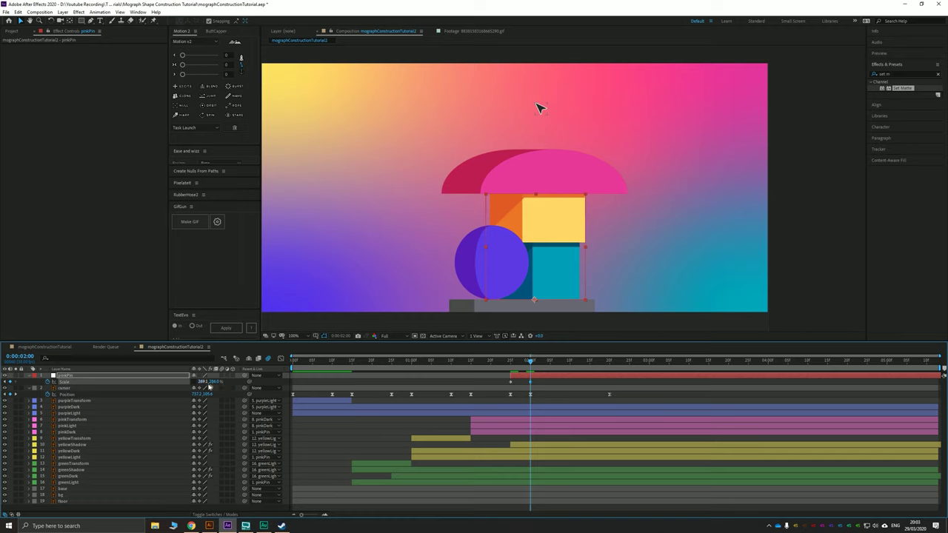
# Add further pinkPin scale keyframes with unchanged scale every ten frames at 0:00:02:10, 0:00:02:20, 0:00:03:00 and 0:00:03:10
pyautogui.hotkey('shift', 'pagedown')
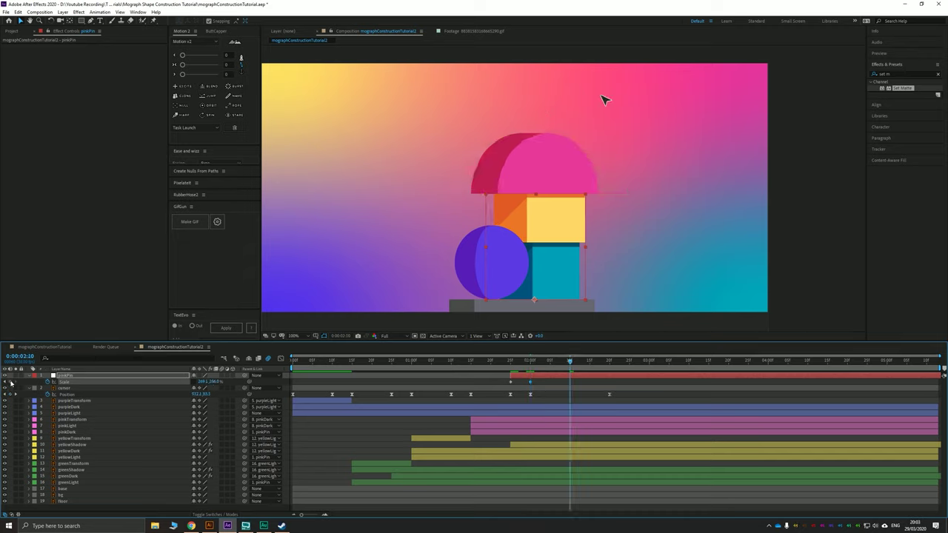
pyautogui.hotkey('shift', 'pagedown')
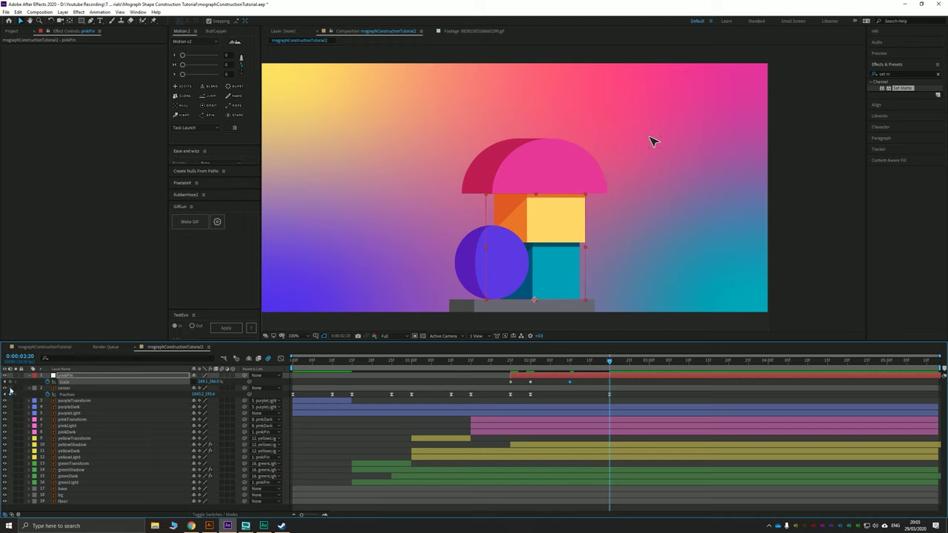
pyautogui.hotkey('shift', 'pagedown')
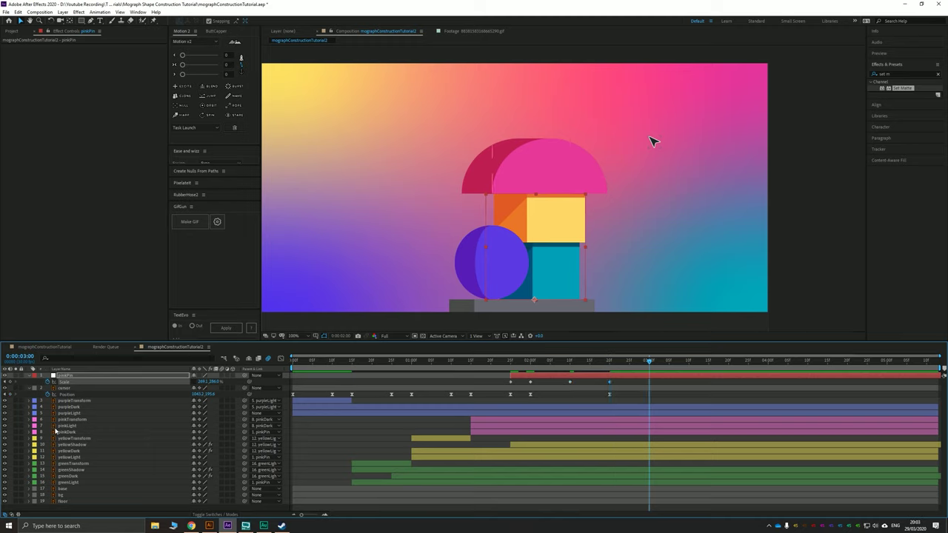
pyautogui.click(12, 382)
pyautogui.hotkey('shift', 'pagedown')
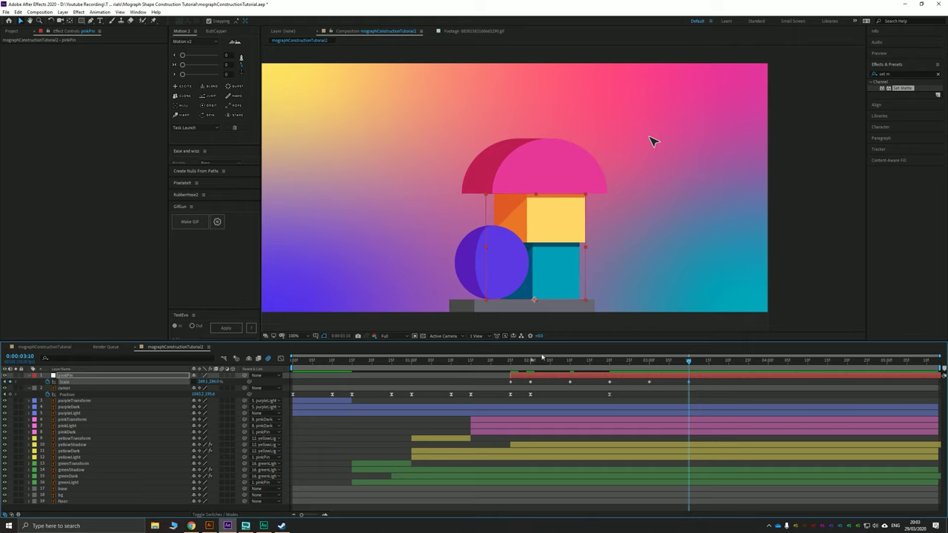
# Shift the pinkPin layer with its scale keyframes so that it starts at 0:00:01:29
pyautogui.click(512, 360)
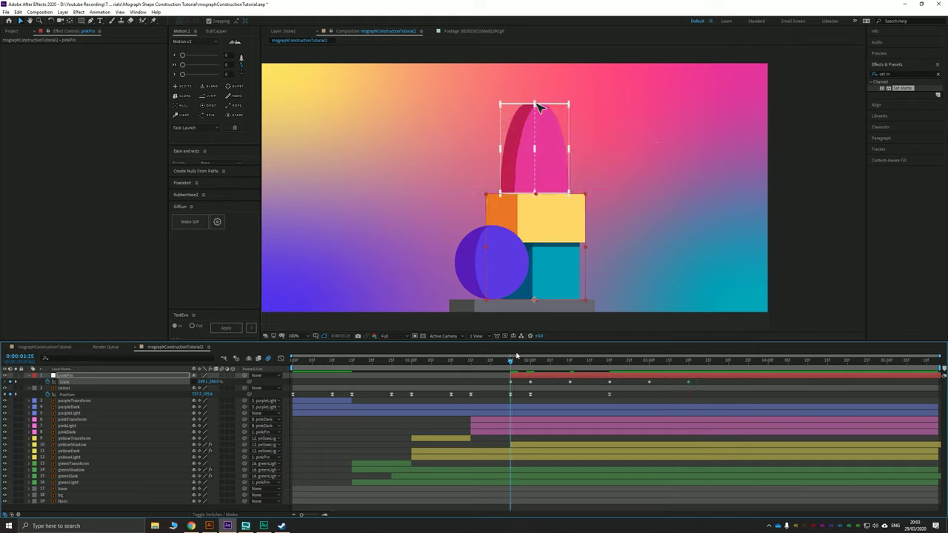
pyautogui.moveTo(513, 363); pyautogui.dragTo(553, 377)
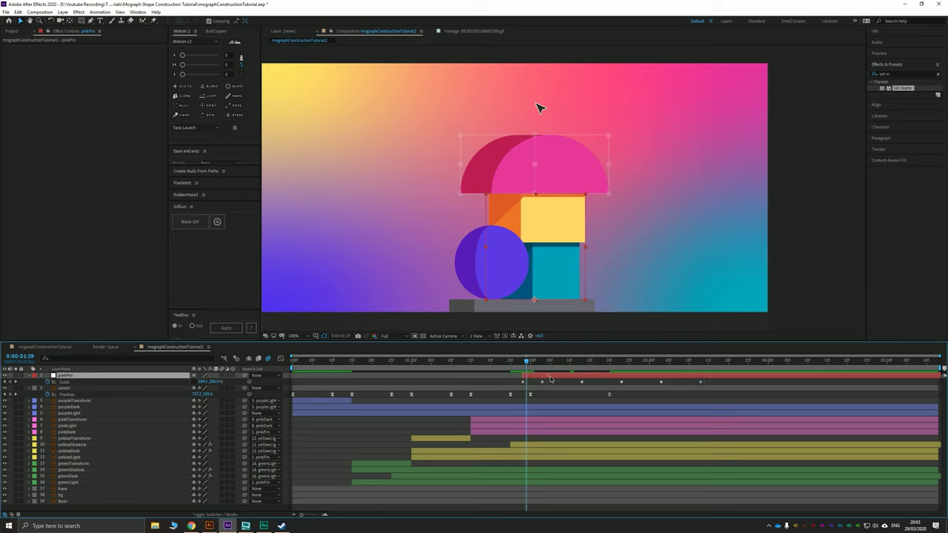
# Squash the pinkPin null at 0:00:02:04, stretch it at 0:00:02:14, squash it less at 0:00:02:24 and stretch it slightly at 0:00:03:04
pyautogui.click(547, 363)
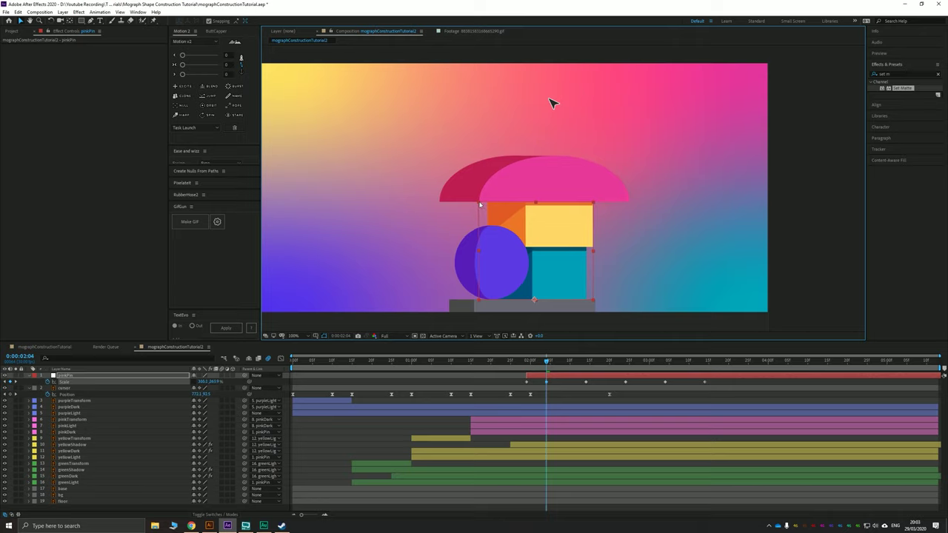
pyautogui.press('k')
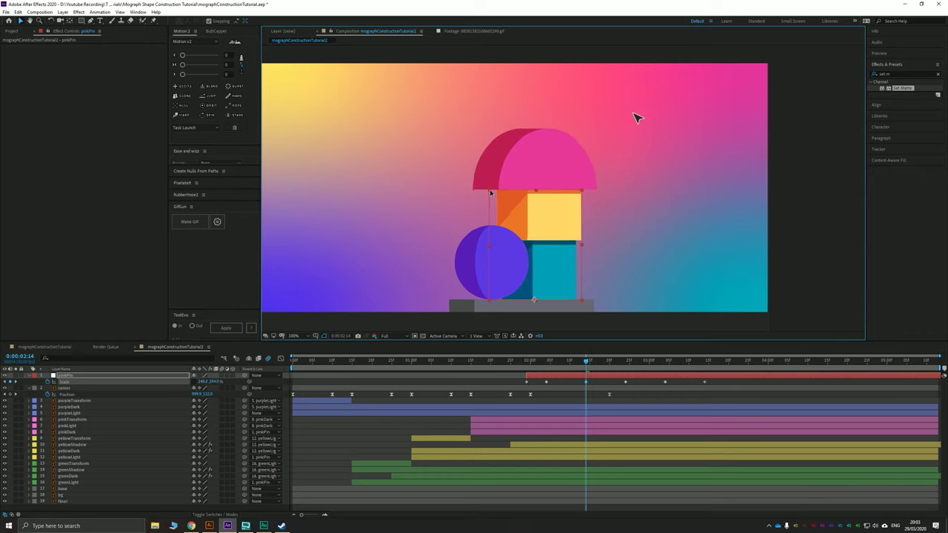
pyautogui.click(627, 366)
pyautogui.moveTo(487, 199); pyautogui.dragTo(483, 200)
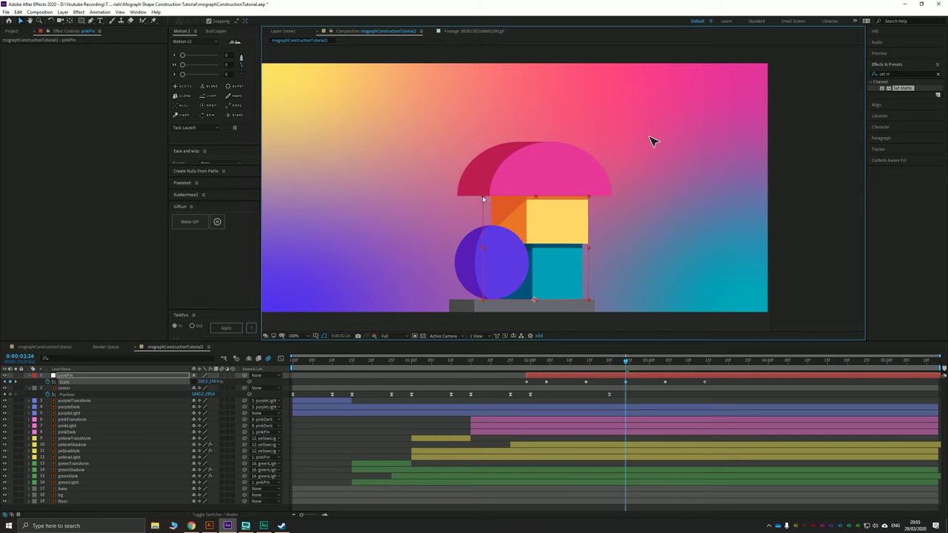
pyautogui.click(666, 365)
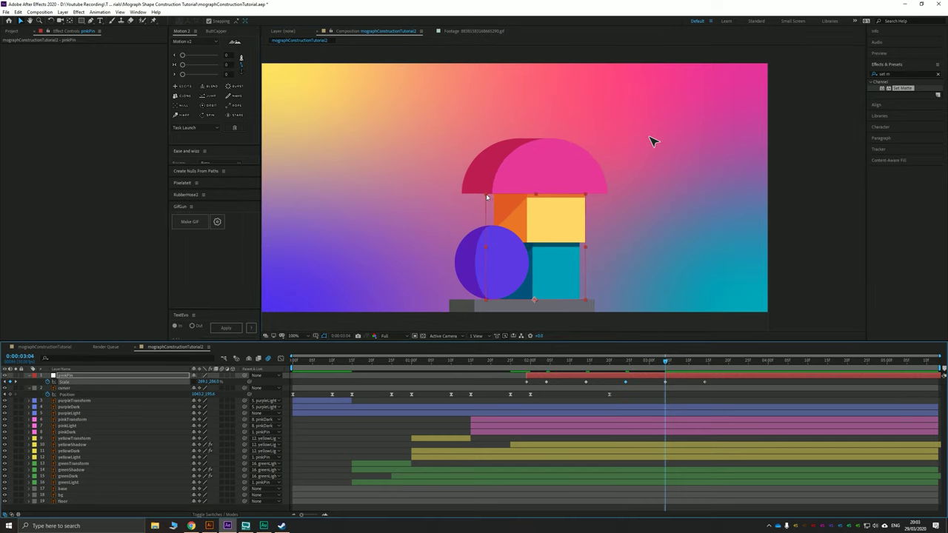
pyautogui.moveTo(486, 197); pyautogui.dragTo(490, 195)
pyautogui.click(705, 362)
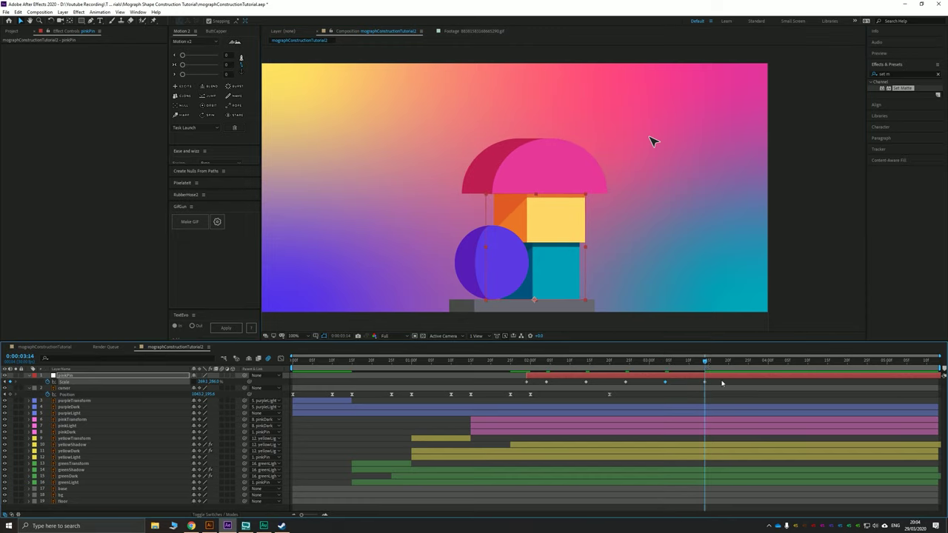
# Ease all pinkPin scale keyframes and reshape the first speed curve to peak sharply just after 0:00:01:29
pyautogui.moveTo(722, 383); pyautogui.dragTo(492, 379)
pyautogui.click(280, 359)
pyautogui.moveTo(509, 440); pyautogui.dragTo(545, 442)
pyautogui.hotkey('ctrl', 'z')
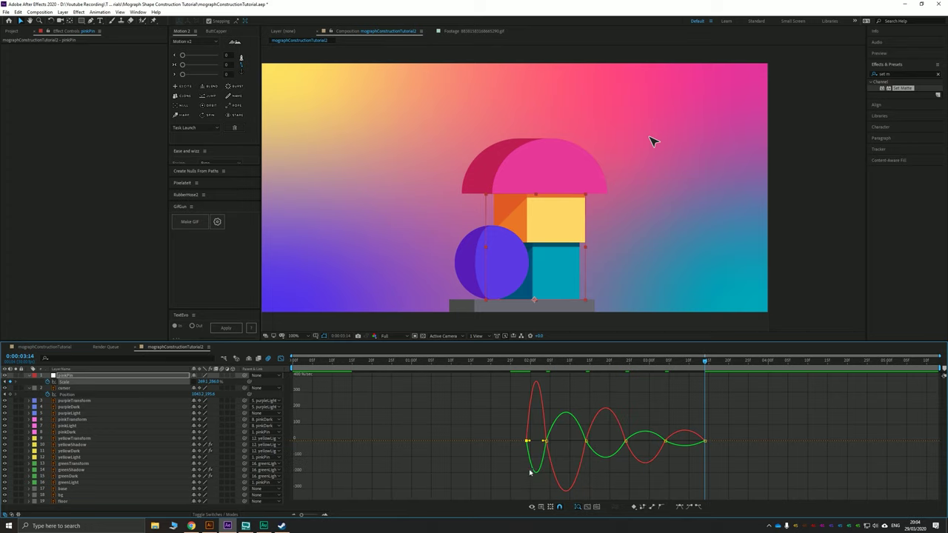
pyautogui.click(545, 441)
pyautogui.moveTo(543, 442); pyautogui.dragTo(533, 466)
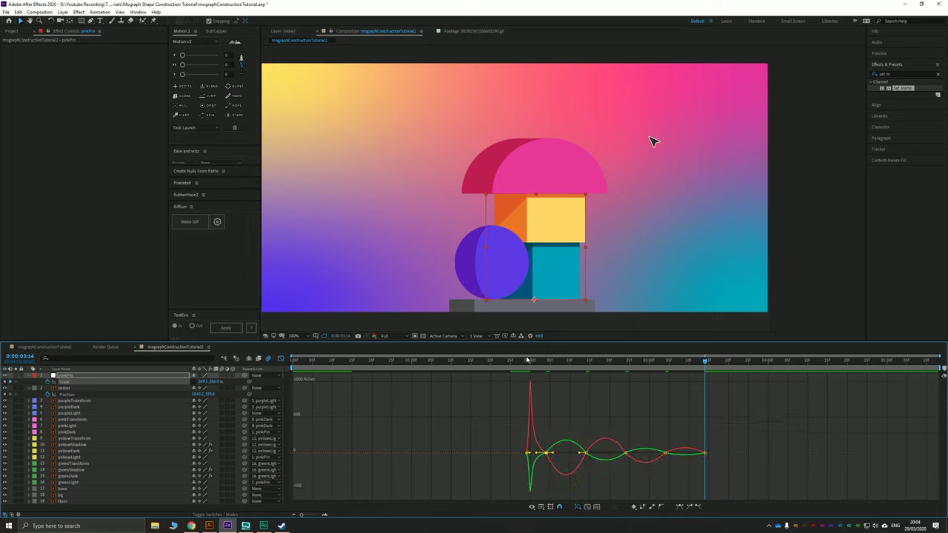
pyautogui.click(280, 358)
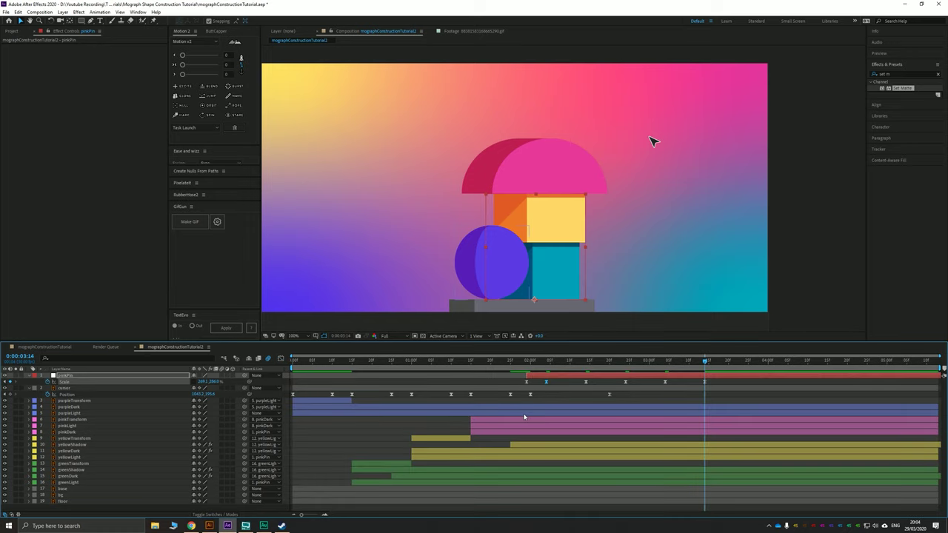
# Reveal pinkDark's scale keyframes and examine their speed graph to compare the peak around 0:00:01:29 with the pinkPin timing
pyautogui.click(91, 431)
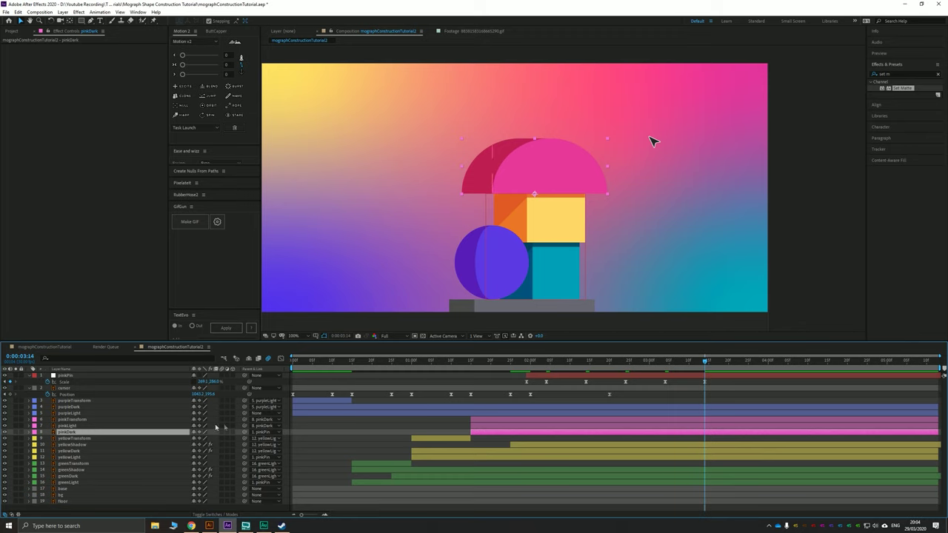
pyautogui.press('u')
pyautogui.click(513, 363)
pyautogui.moveTo(513, 365); pyautogui.dragTo(515, 366)
pyautogui.moveTo(543, 435); pyautogui.dragTo(490, 443)
pyautogui.click(281, 360)
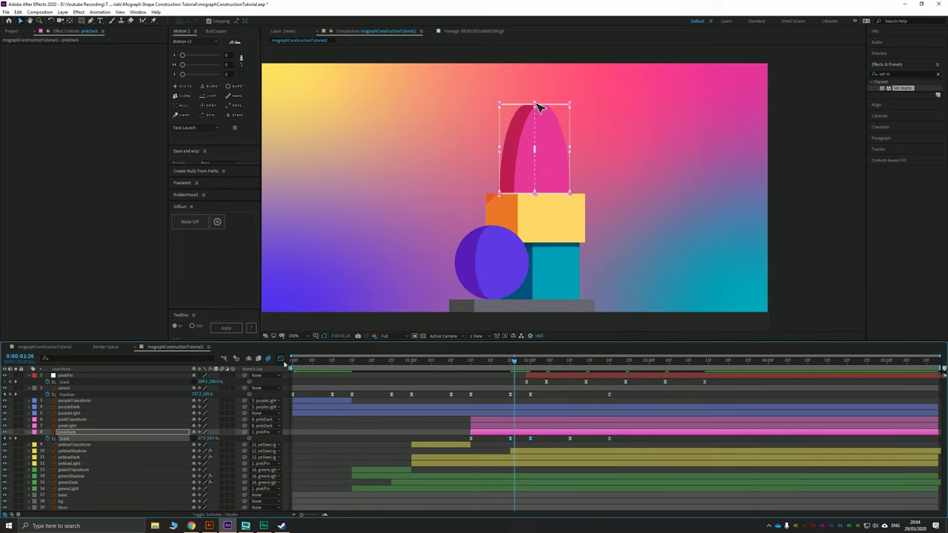
pyautogui.click(281, 359)
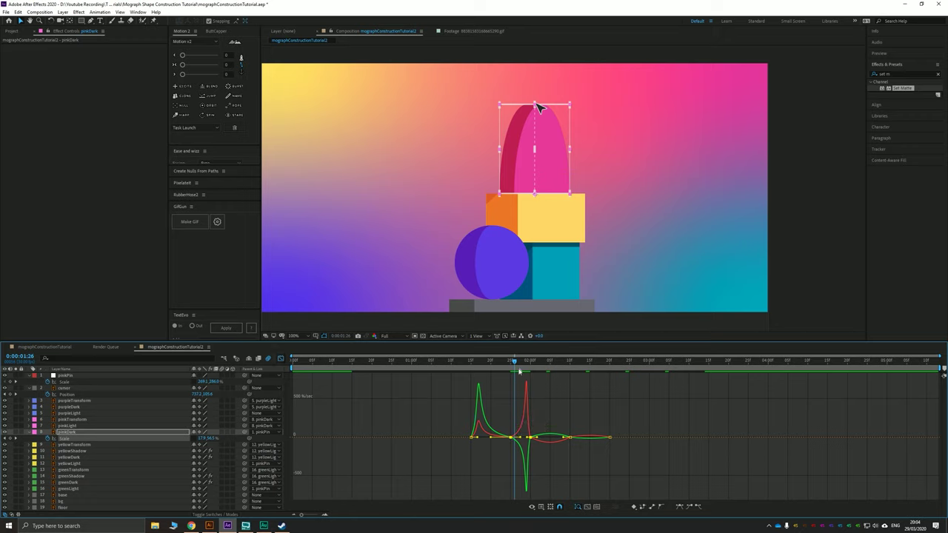
pyautogui.press('pagedown')
pyautogui.press('pagedown')
pyautogui.press('pagedown')
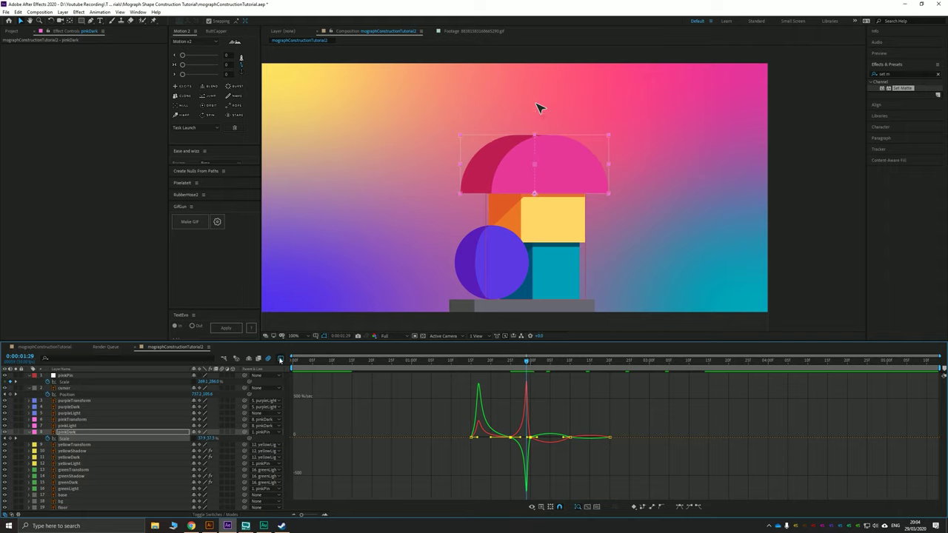
pyautogui.click(280, 359)
# Select the pinkPin layer and preview the stack's reaction between 0:00:01:29 and 0:00:02:09
pyautogui.click(529, 376)
pyautogui.moveTo(527, 363); pyautogui.dragTo(567, 363)
pyautogui.press('space')
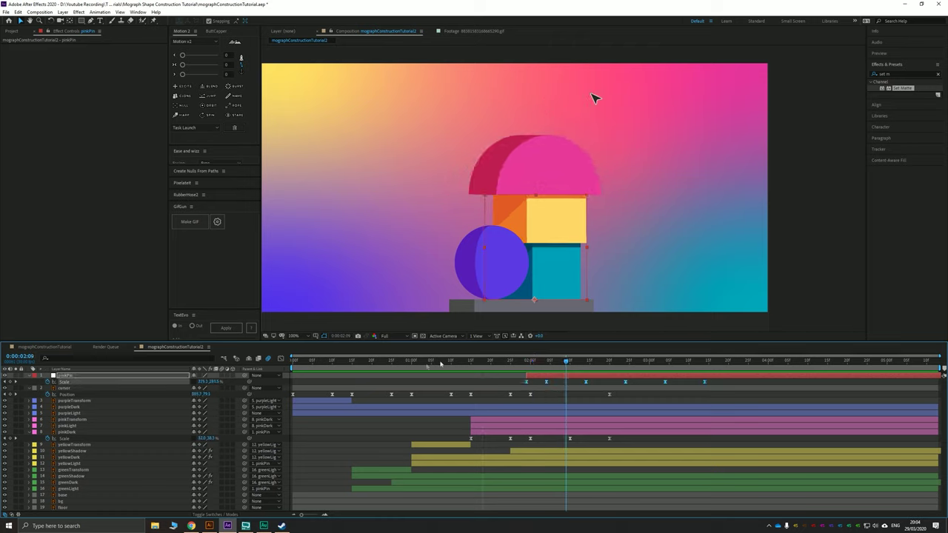
# Lengthen the outgoing ease of pinkPin's scale keyframe at 0:00:02:04 and the incoming ease at 0:00:02:24 in the speed graph
pyautogui.click(281, 358)
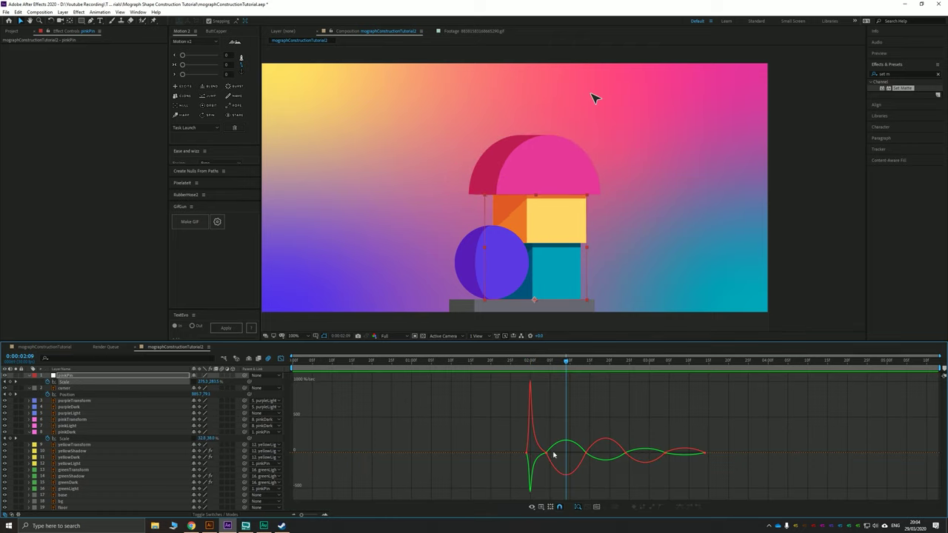
pyautogui.moveTo(554, 455)
pyautogui.mouseDown()
pyautogui.moveTo(534, 434)
pyautogui.moveTo(558, 453)
pyautogui.mouseUp()
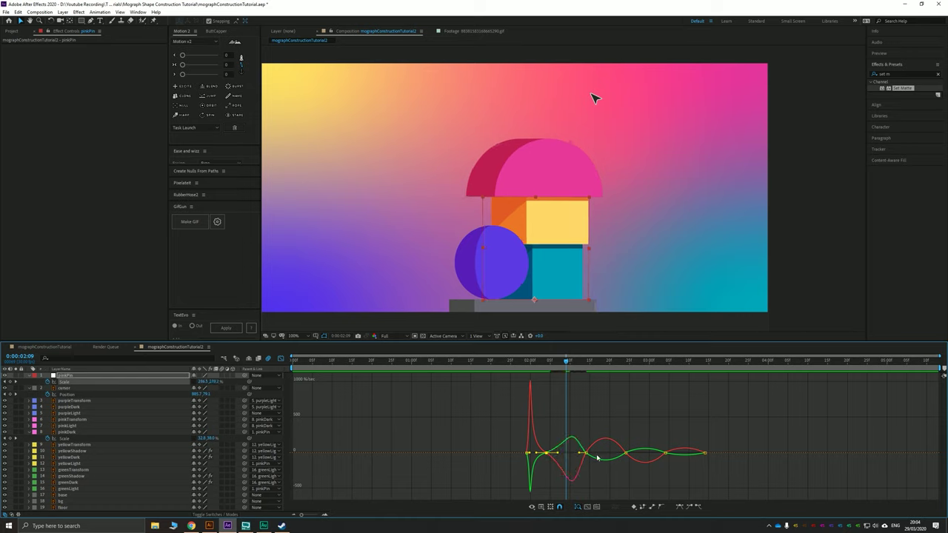
pyautogui.moveTo(634, 446)
pyautogui.mouseDown()
pyautogui.moveTo(621, 462)
pyautogui.moveTo(618, 455)
pyautogui.mouseUp()
# Preview the dome's squash and the stack's bounce from about 0:00:01:24, and return to the layer timeline
pyautogui.click(522, 362)
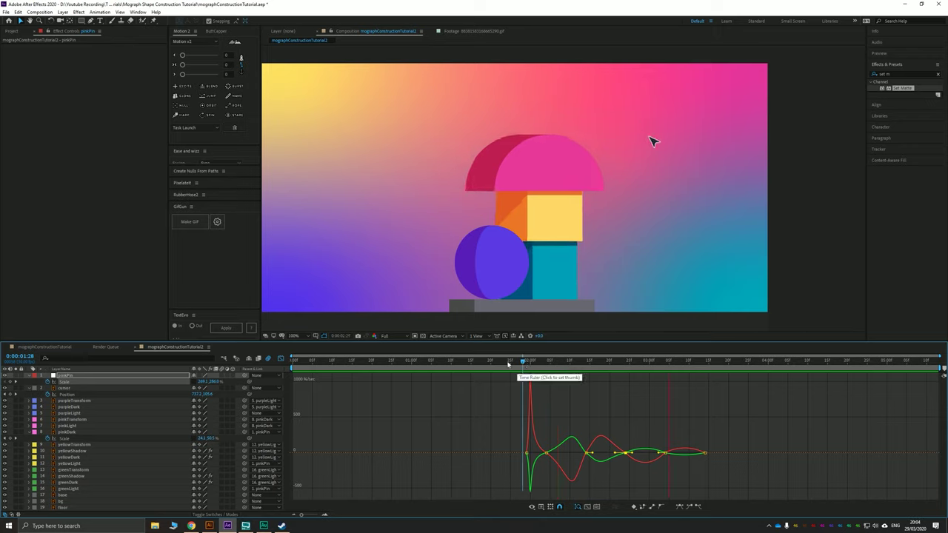
pyautogui.click(509, 363)
pyautogui.press('space')
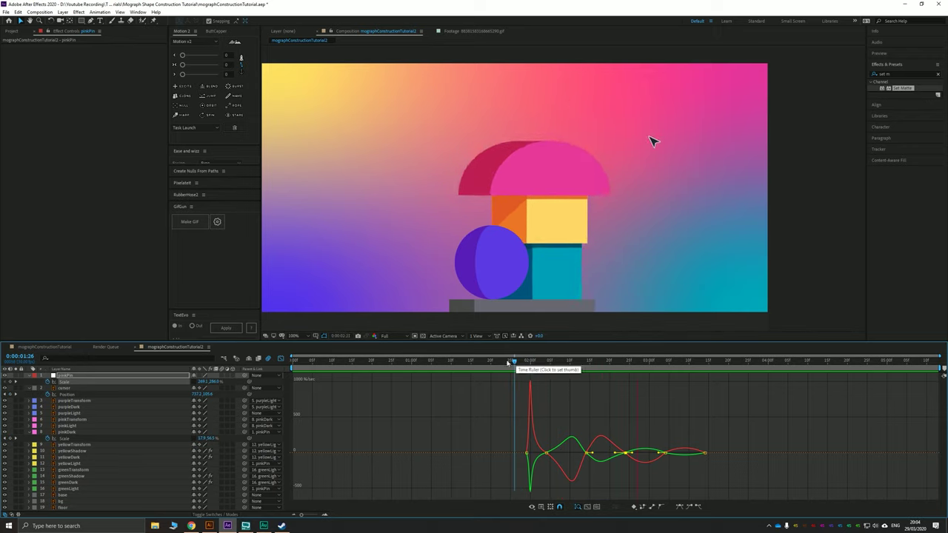
pyautogui.press('space')
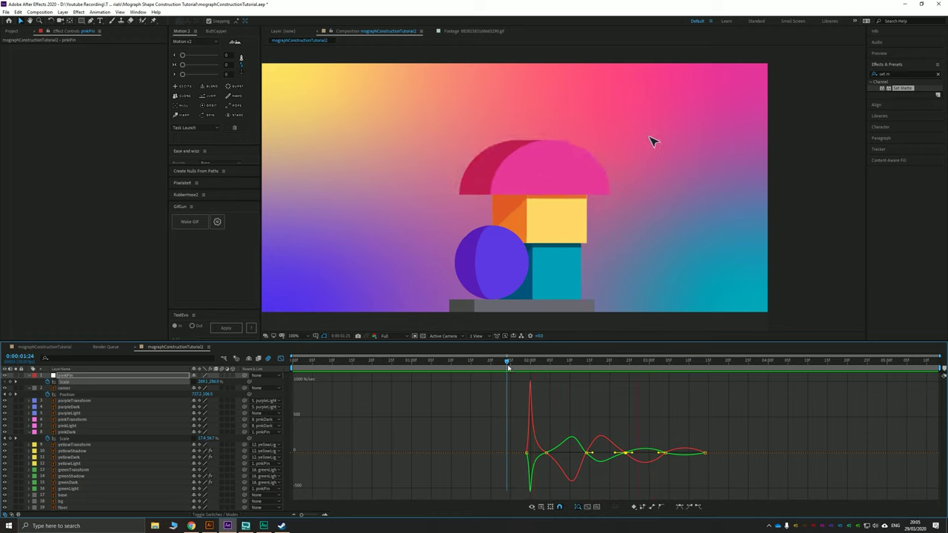
pyautogui.click(281, 358)
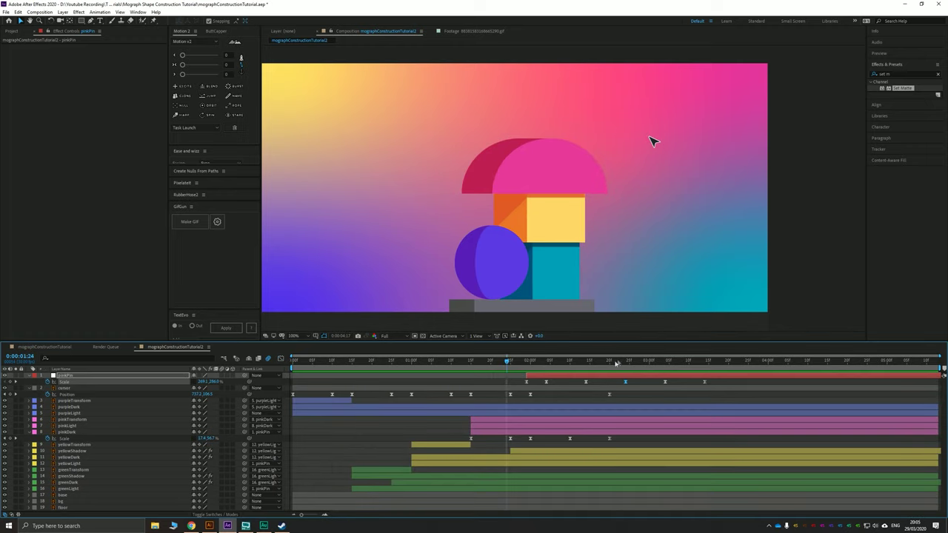
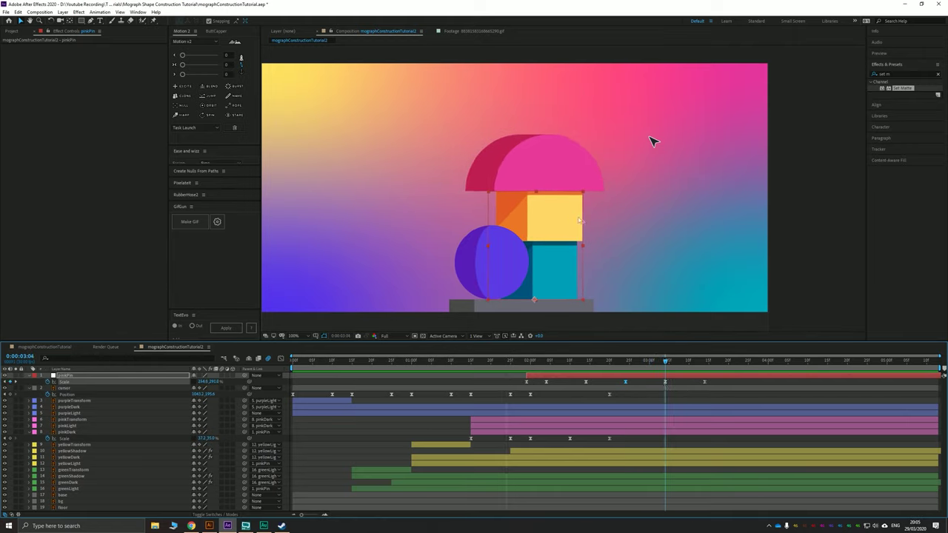
# Preview the animation from the start and again around 0:00:01:29, and return to pinkPin's scale keyframe at 0:00:03:04
pyautogui.click(606, 385)
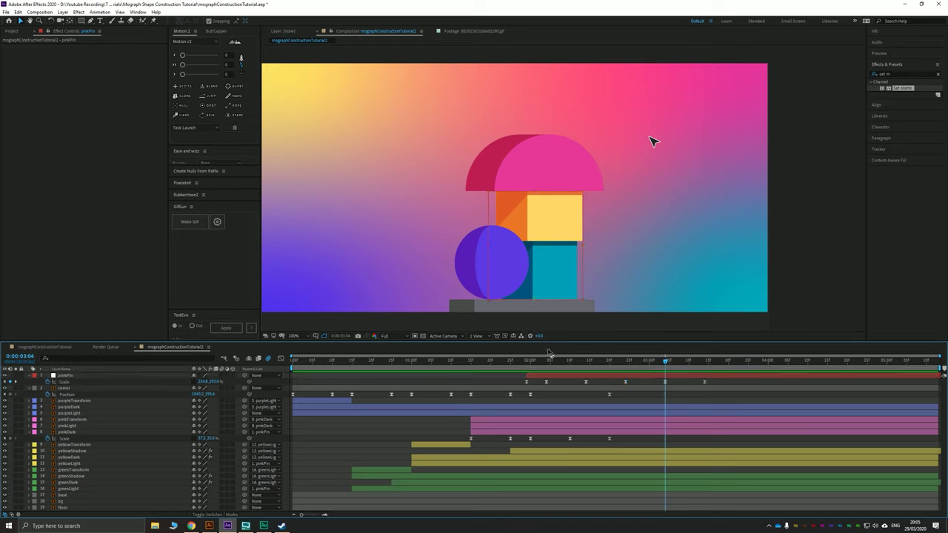
pyautogui.moveTo(549, 362); pyautogui.dragTo(243, 377)
pyautogui.press('space')
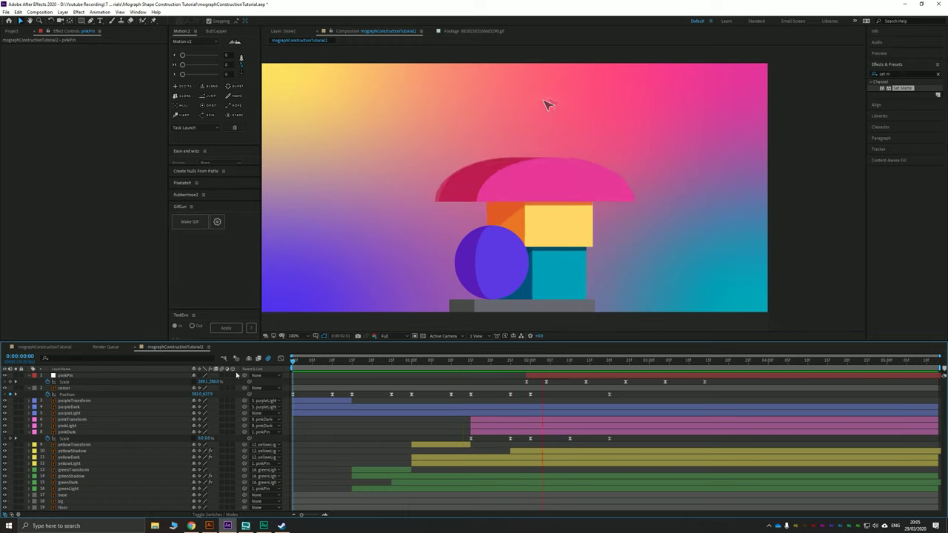
pyautogui.press('space')
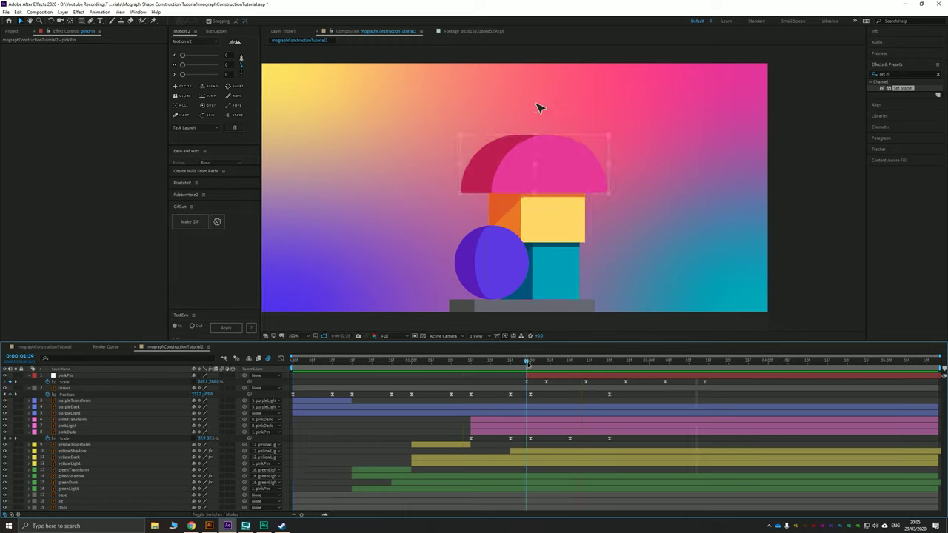
pyautogui.moveTo(531, 365); pyautogui.dragTo(486, 349)
pyautogui.press('space')
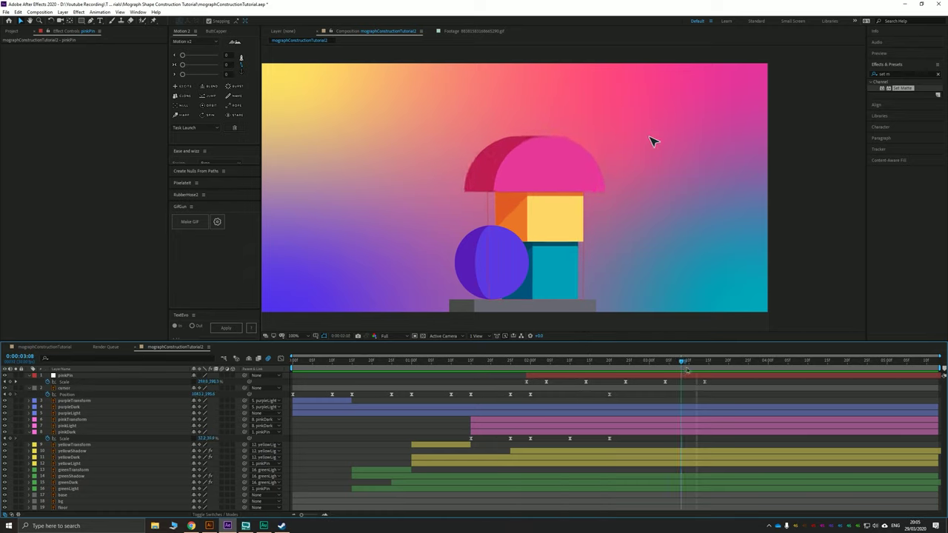
pyautogui.moveTo(706, 364); pyautogui.dragTo(666, 371)
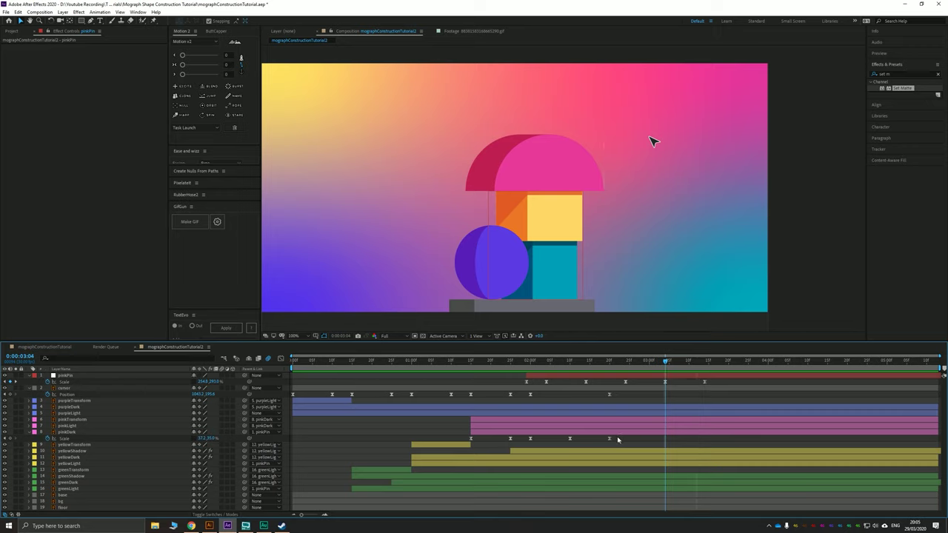
# Collapse pinkDark's keyframes and leave only the pinkPin layer's scale and the cursor layer's position keyframes revealed
pyautogui.click(566, 381)
pyautogui.press('s')
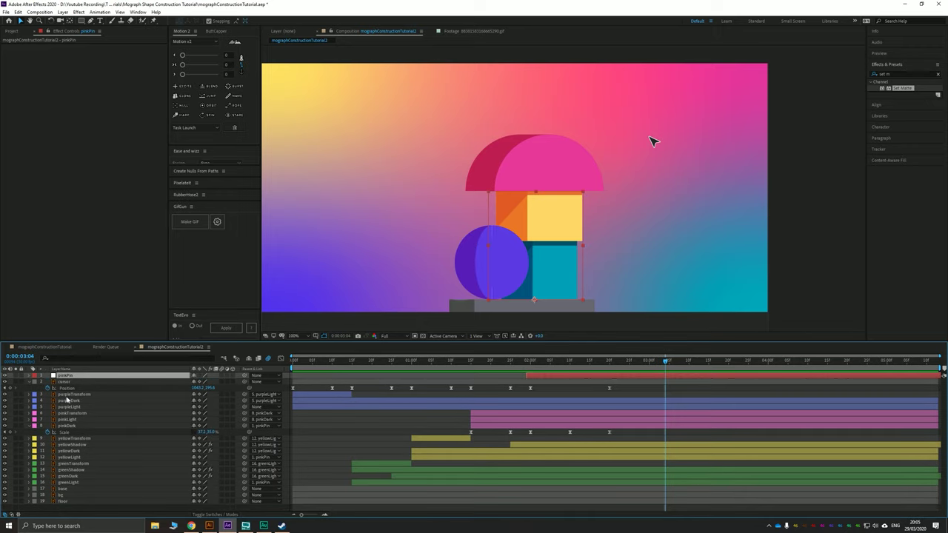
pyautogui.click(64, 382)
pyautogui.press('u')
pyautogui.click(70, 420)
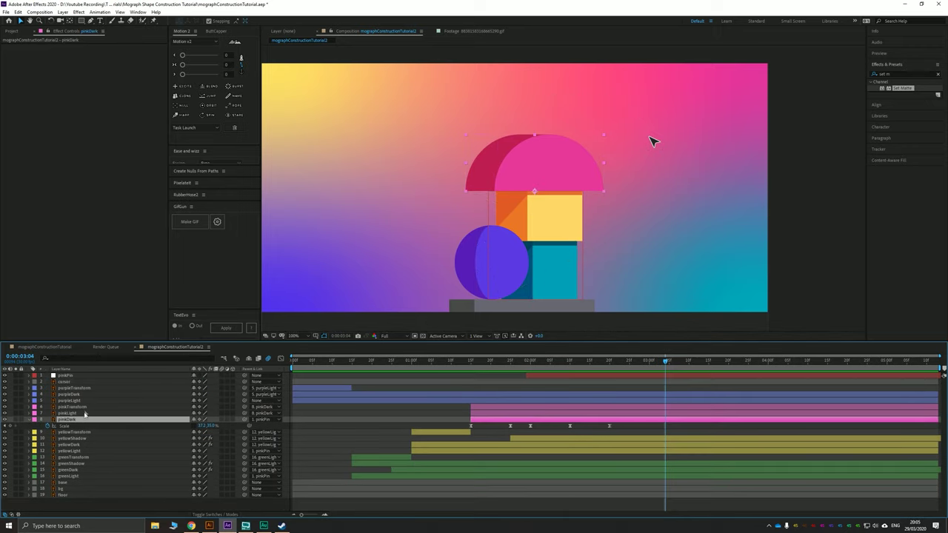
pyautogui.press('u')
pyautogui.click(632, 383)
pyautogui.press('p')
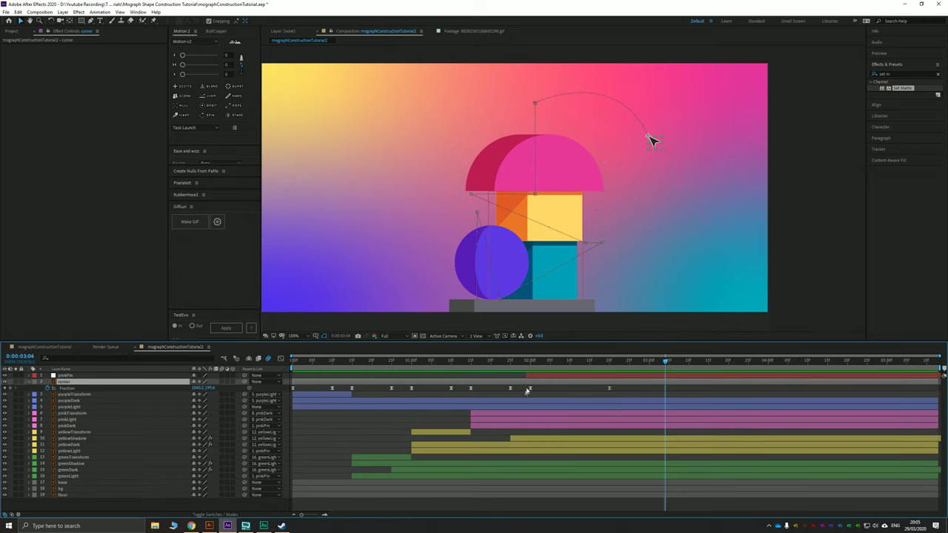
pyautogui.click(569, 376)
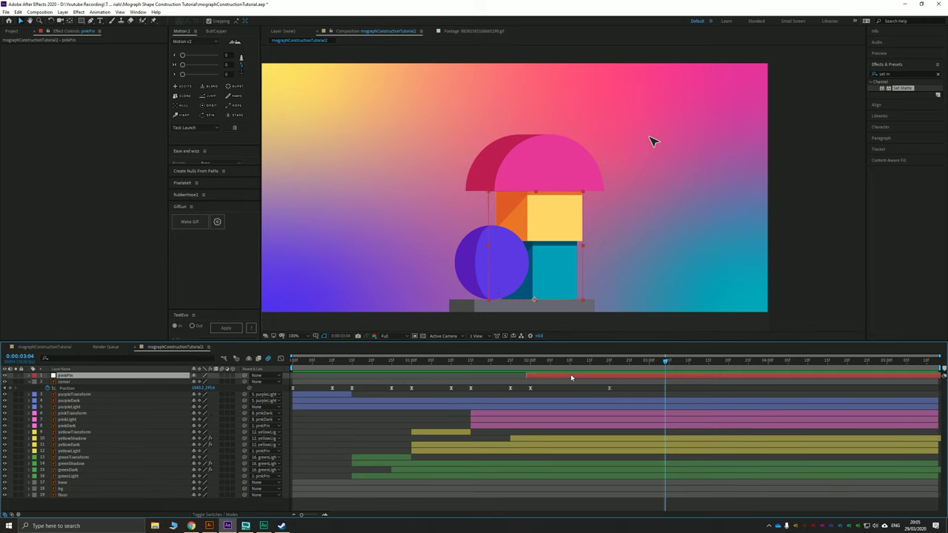
pyautogui.press('s')
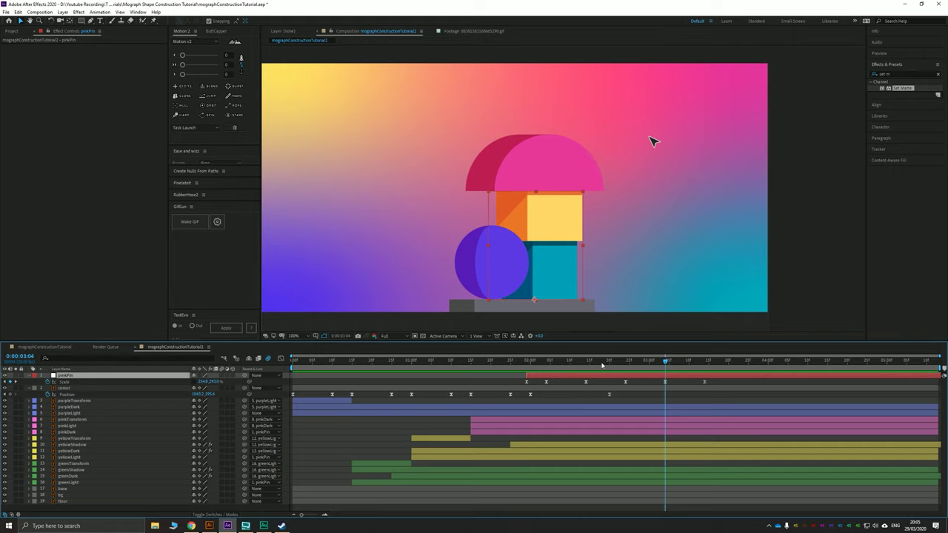
# Add a position keyframe to the cursor layer at 0:00:03:04, in line with pinkPin's scale keyframe
pyautogui.click(608, 362)
pyautogui.moveTo(530, 363); pyautogui.dragTo(665, 376)
pyautogui.press('pagedown')
pyautogui.click(539, 397)
pyautogui.click(71, 389)
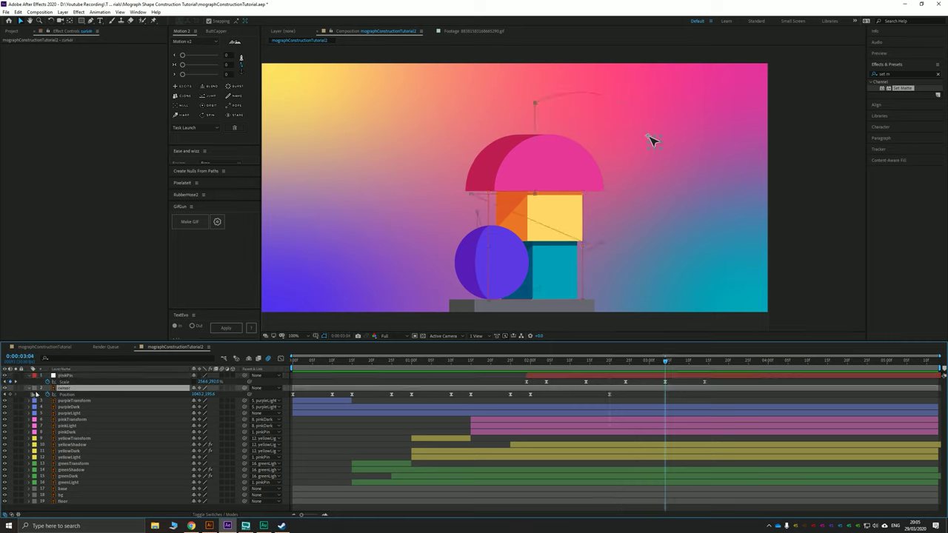
pyautogui.click(67, 394)
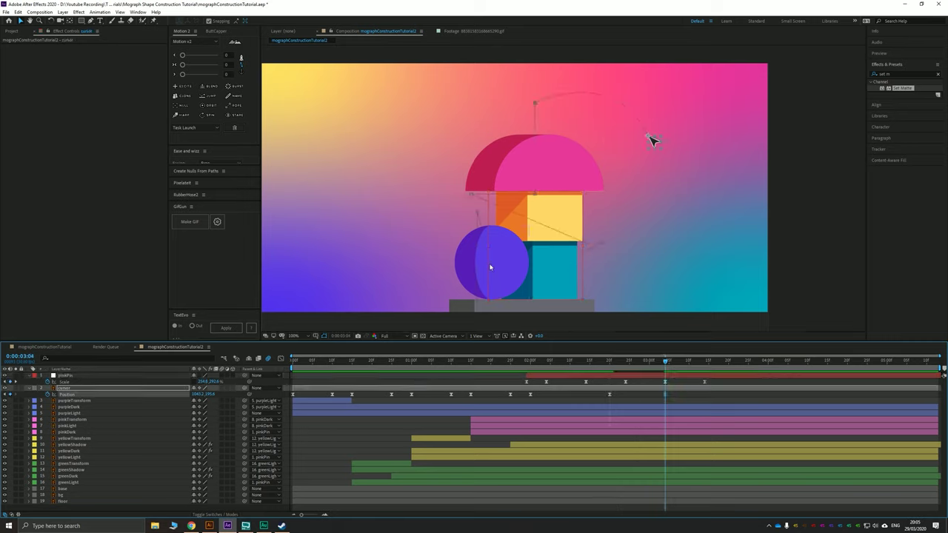
# Move the cursor shape onto the middle of the pink dome at 0:00:03:14
pyautogui.hotkey('shift', 'pagedown')
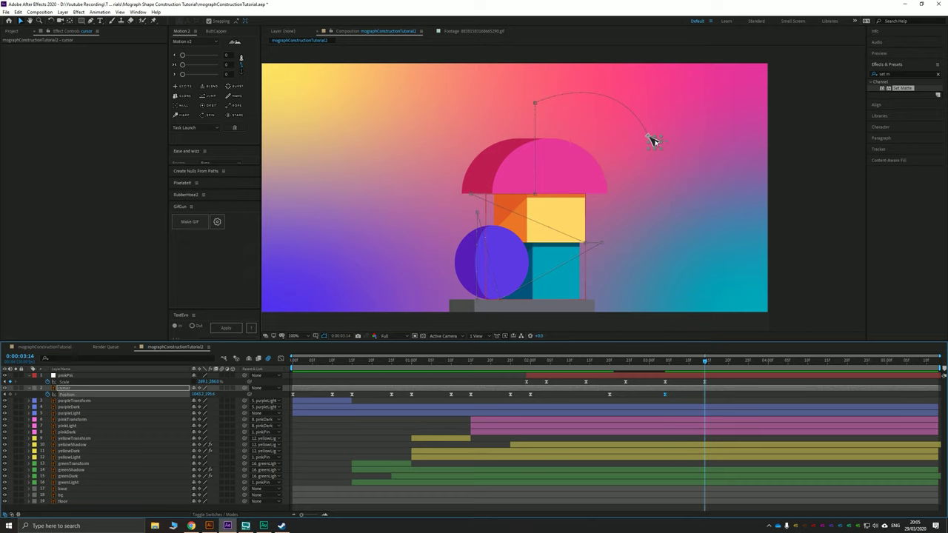
pyautogui.moveTo(652, 140); pyautogui.dragTo(543, 176)
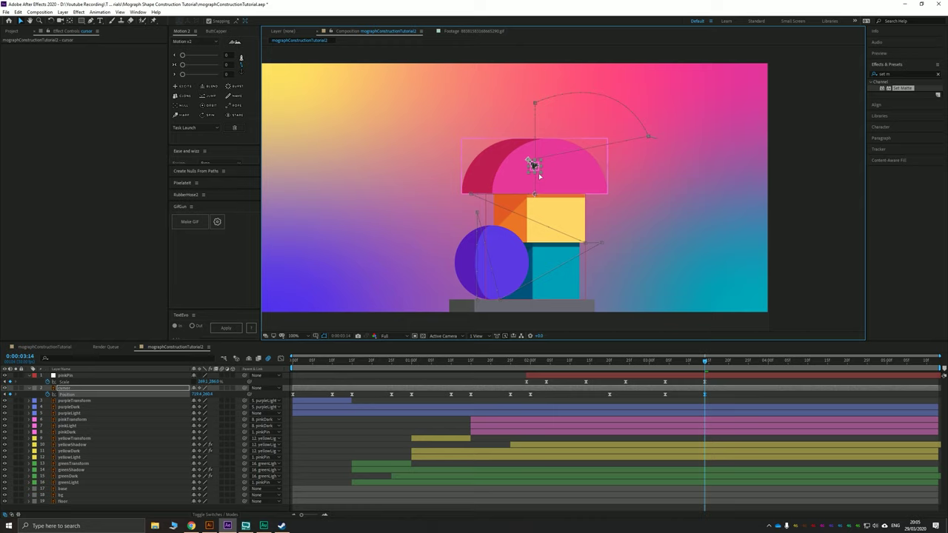
pyautogui.scroll(2, 533, 176)
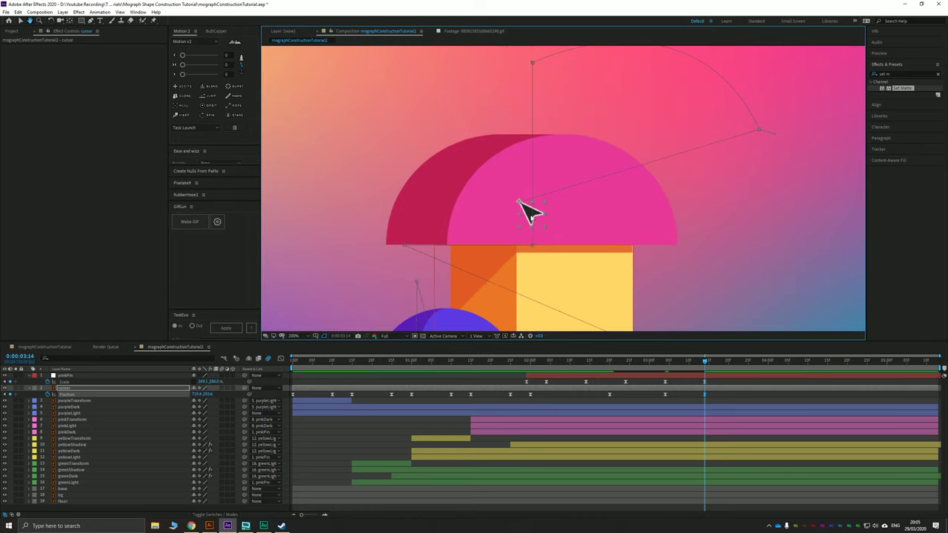
pyautogui.moveTo(528, 214); pyautogui.dragTo(542, 211)
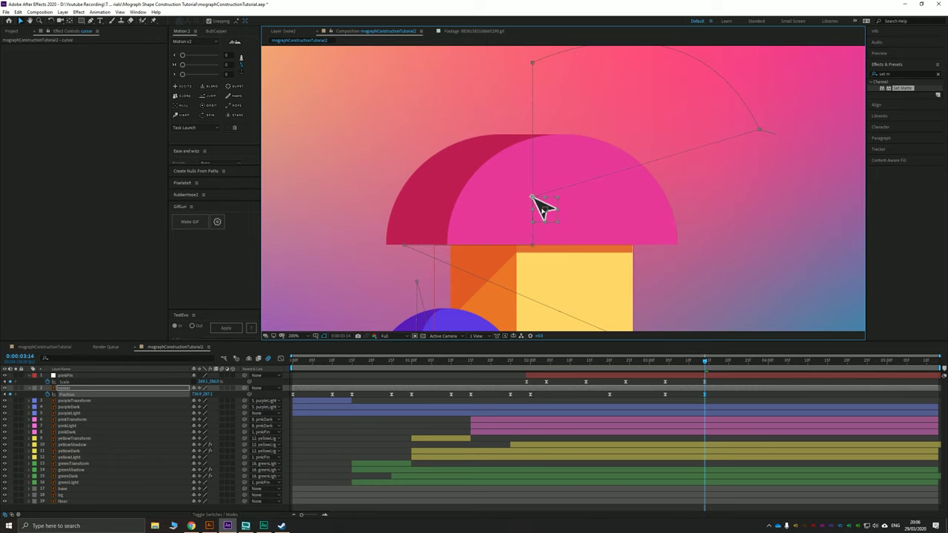
pyautogui.moveTo(488, 263); pyautogui.dragTo(474, 215)
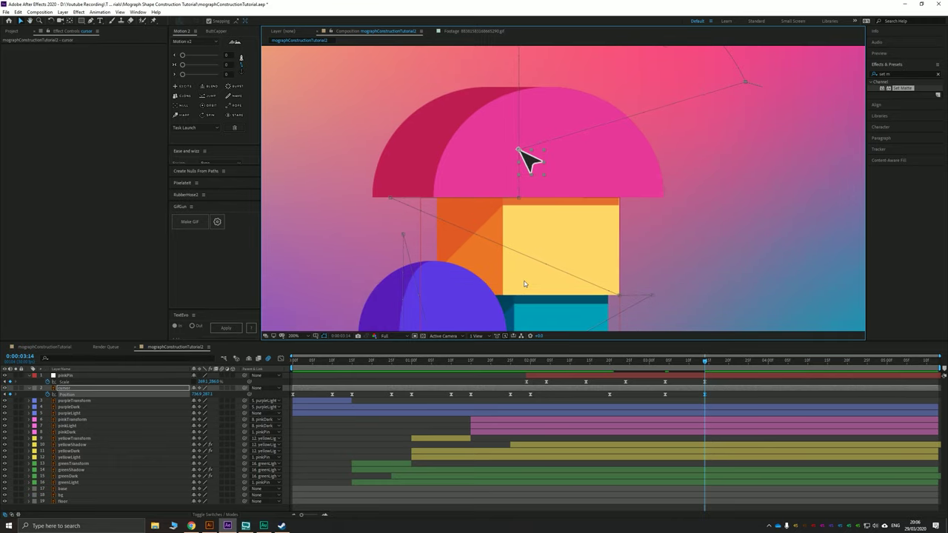
# Add a position keyframe at 0:00:03:19 that holds the cursor shape on the pink dome
pyautogui.press('pagedown')
pyautogui.press('pagedown')
pyautogui.press('pagedown')
pyautogui.press('pagedown')
pyautogui.press('pagedown')
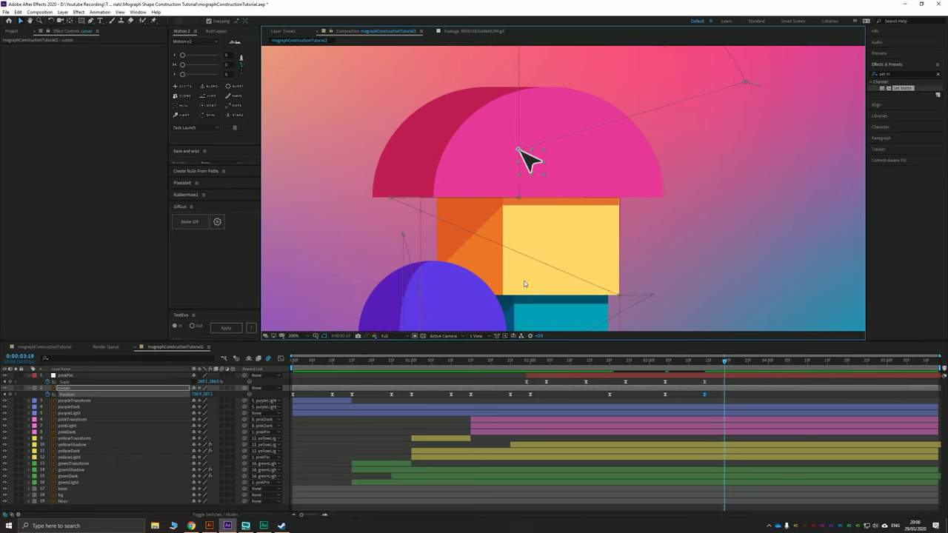
pyautogui.click(10, 395)
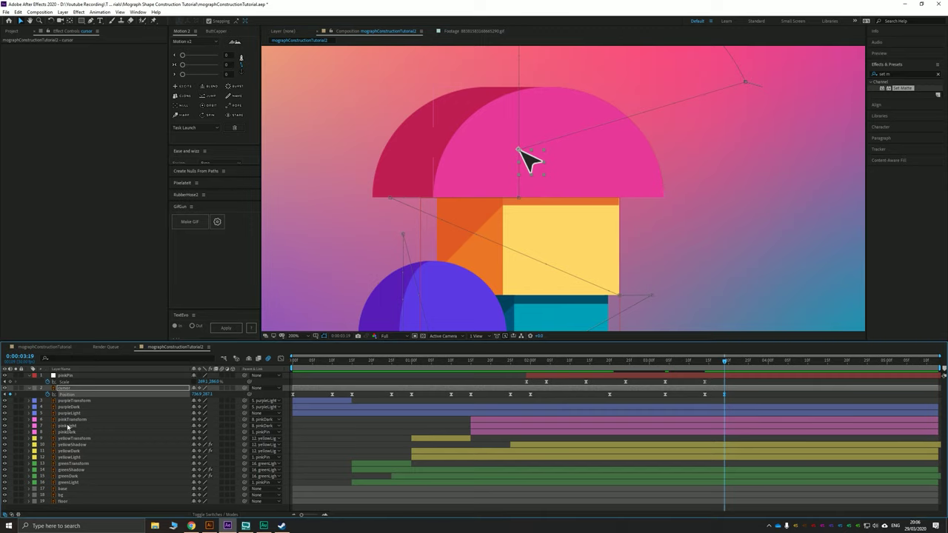
# Move the cursor shape onto the orange side of the yellow block at 0:00:03:29 and hold it with a position keyframe at 0:00:04:04
pyautogui.hotkey('shift', 'pagedown')
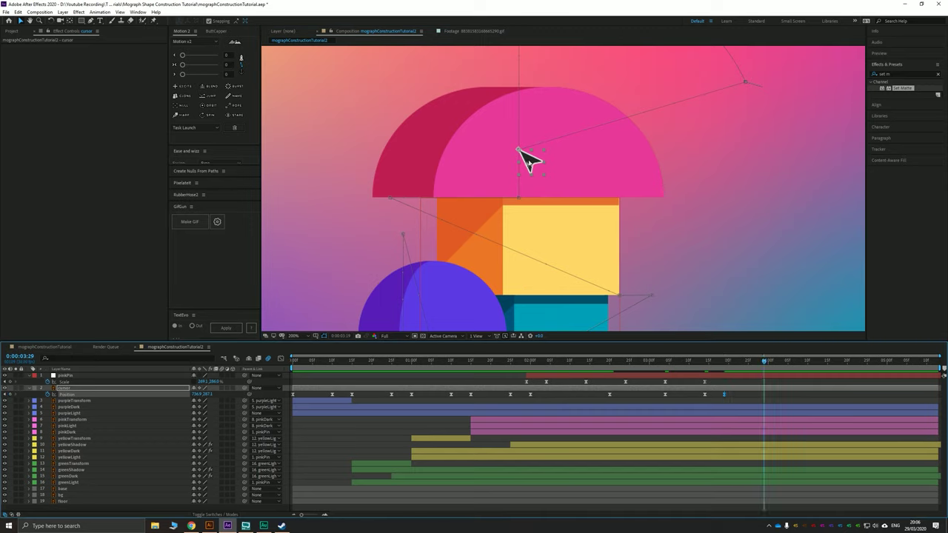
pyautogui.moveTo(530, 162); pyautogui.dragTo(489, 256)
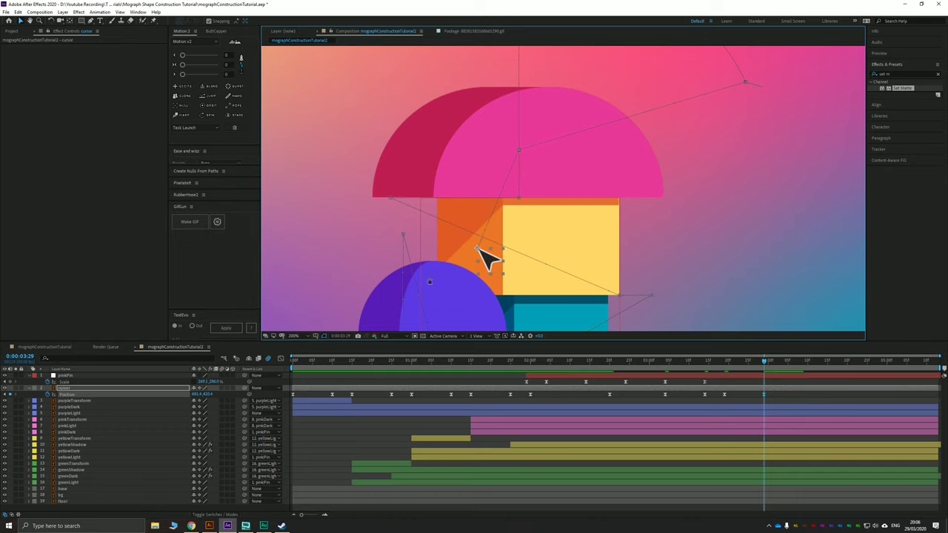
pyautogui.scroll(-3, 420, 286)
pyautogui.press('pagedown')
pyautogui.press('pagedown')
pyautogui.press('pagedown')
pyautogui.press('pagedown')
pyautogui.press('pagedown')
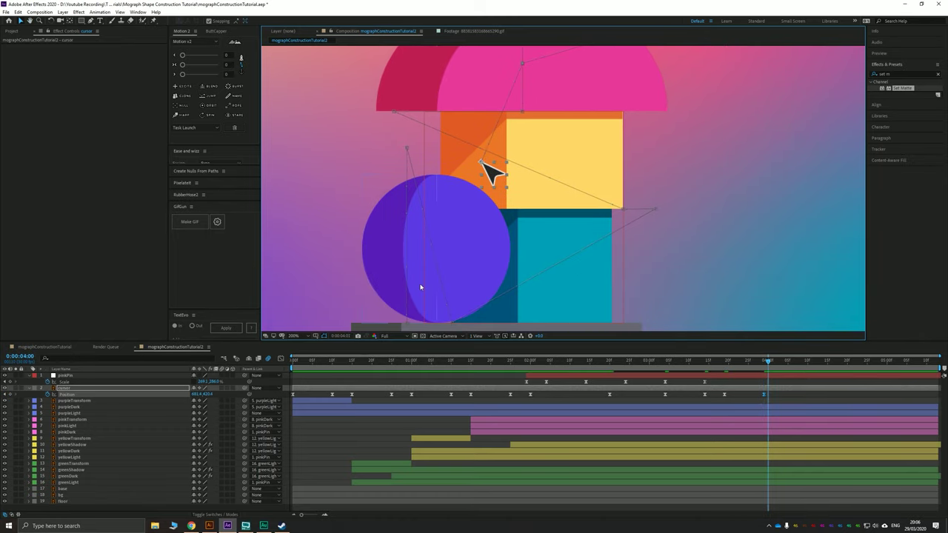
pyautogui.click(10, 395)
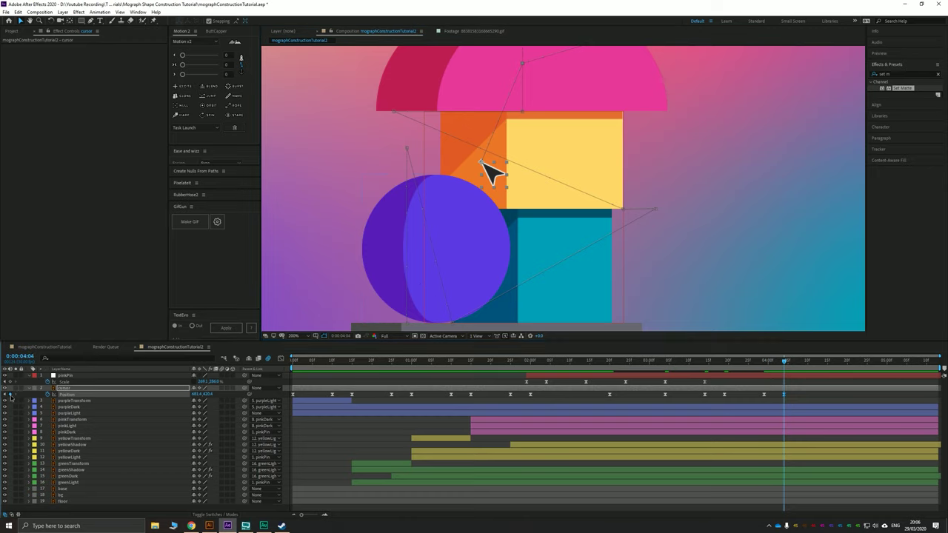
# Move the cursor shape onto the teal block at 0:00:04:14 and hold it with a position keyframe at 0:00:04:19
pyautogui.hotkey('shift', 'pagedown')
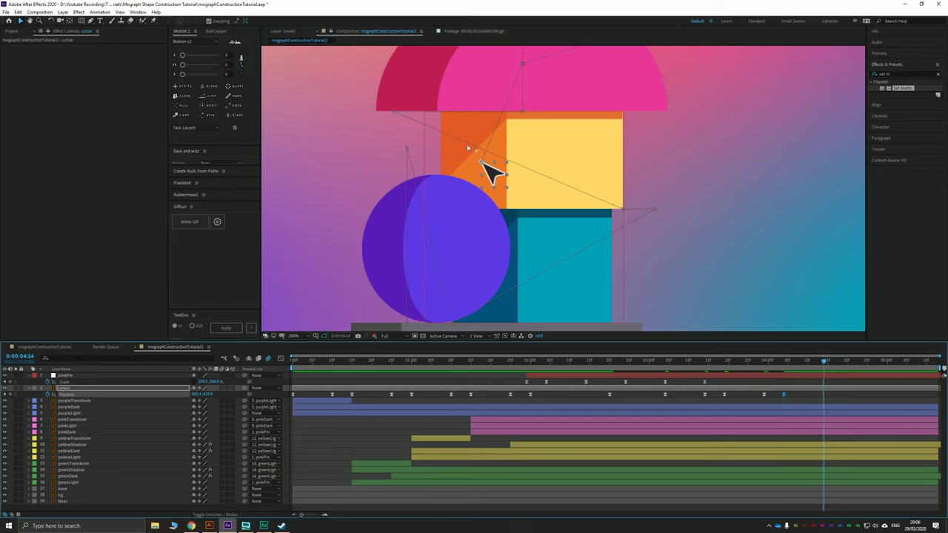
pyautogui.moveTo(495, 177); pyautogui.dragTo(593, 287)
pyautogui.press('pagedown')
pyautogui.press('pagedown')
pyautogui.press('pagedown')
pyautogui.press('pagedown')
pyautogui.press('pagedown')
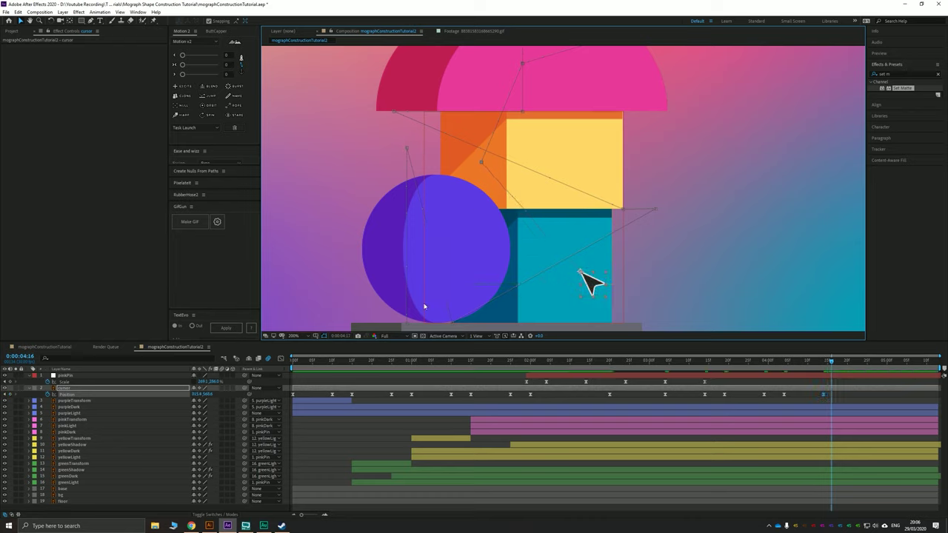
pyautogui.click(12, 396)
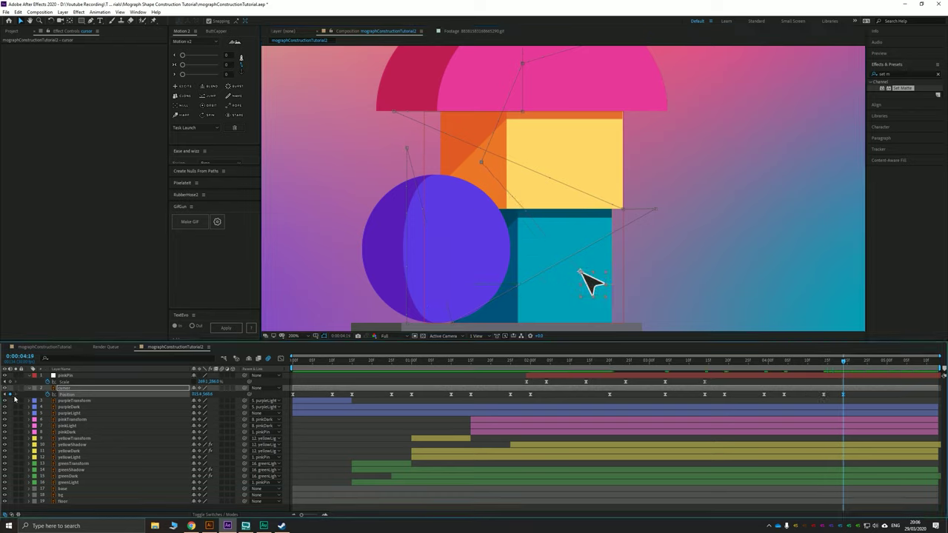
# Move the cursor shape onto the purple circle at 0:00:04:29 and hold it with a position keyframe at 0:00:05:04
pyautogui.hotkey('shift', 'pagedown')
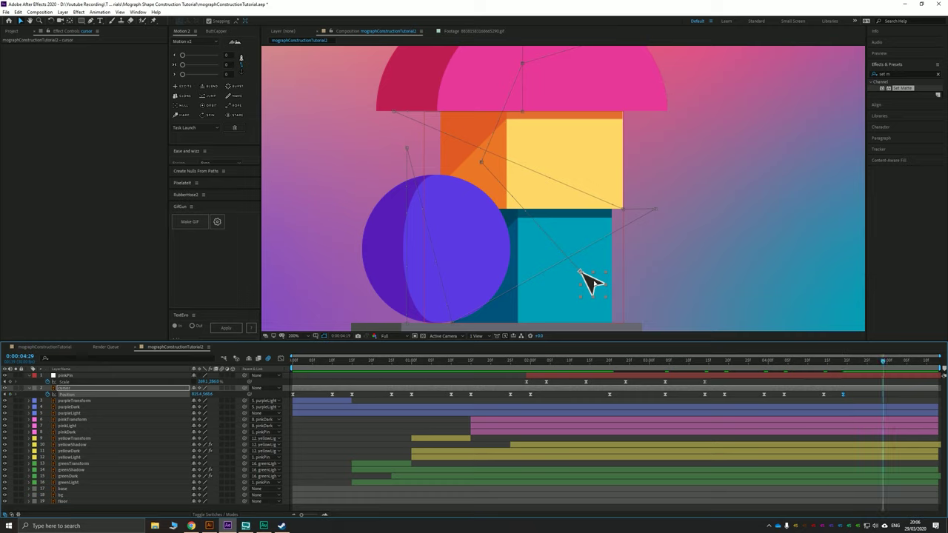
pyautogui.moveTo(594, 284); pyautogui.dragTo(448, 264)
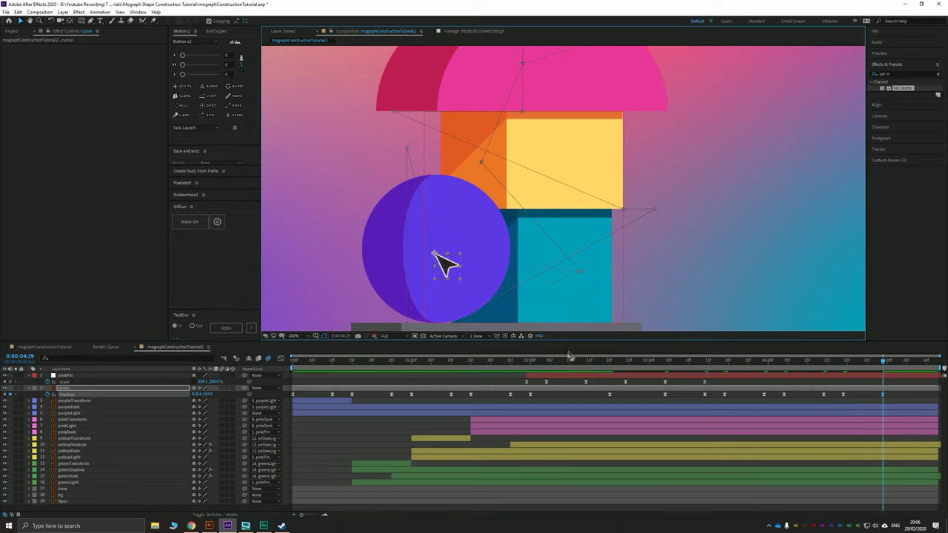
pyautogui.press('pagedown')
pyautogui.press('pagedown')
pyautogui.press('pagedown')
pyautogui.press('pagedown')
pyautogui.press('pagedown')
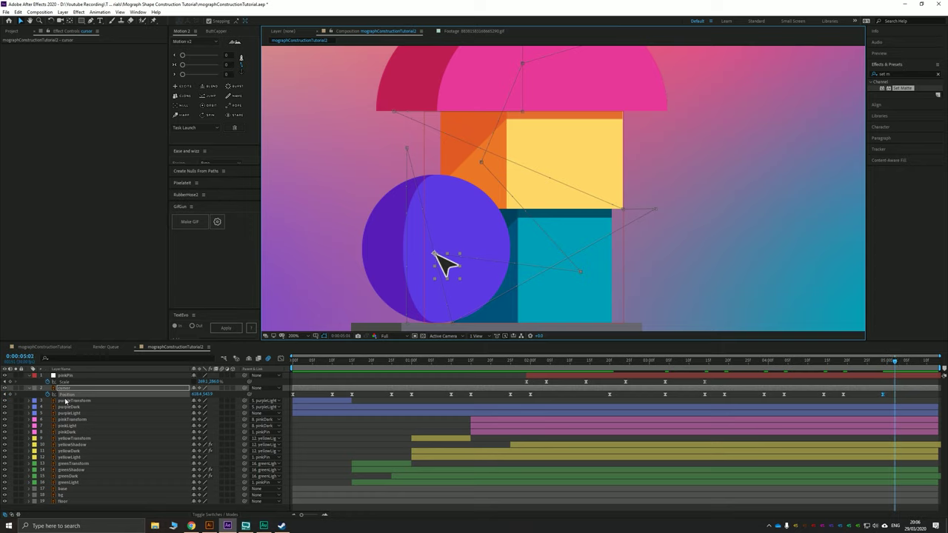
pyautogui.click(12, 395)
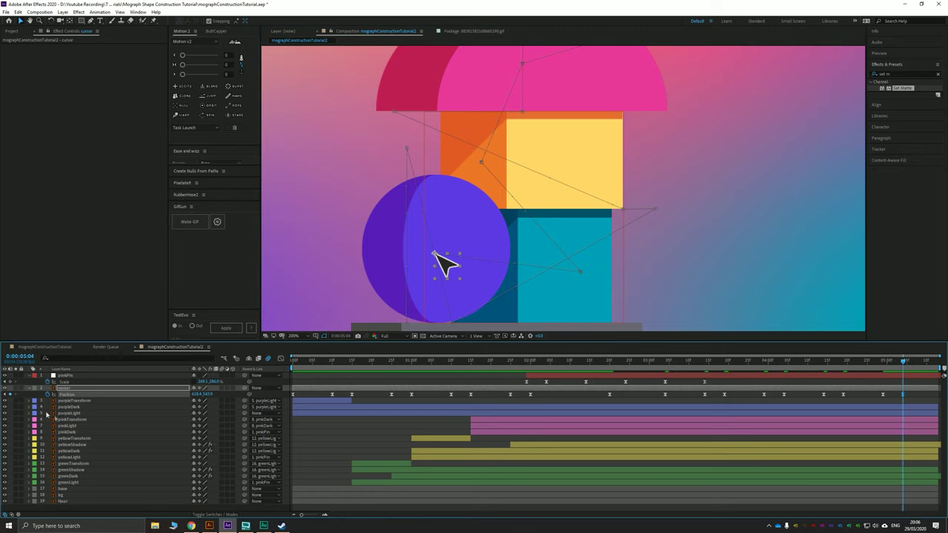
# Extend the composition's duration to 0:00:06:13
pyautogui.hotkey('shift', 'pagedown')
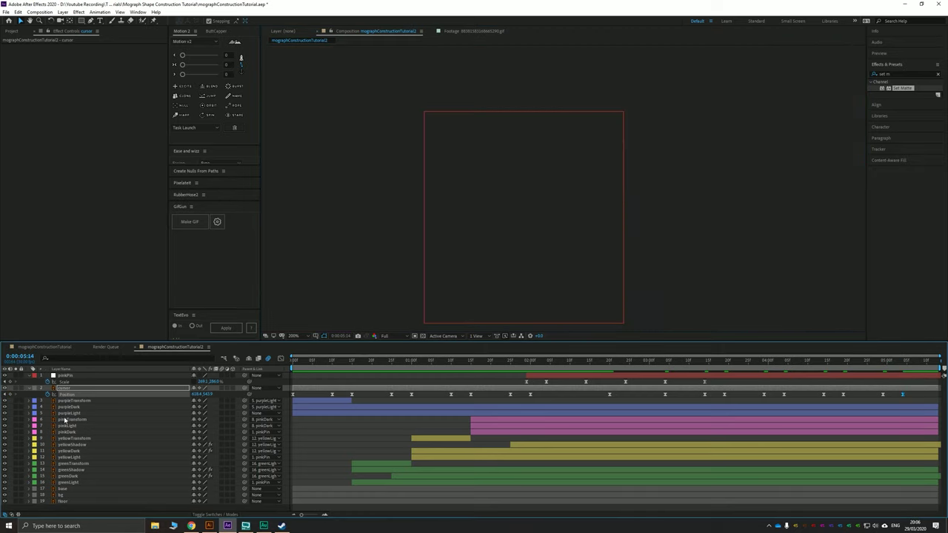
pyautogui.press('space')
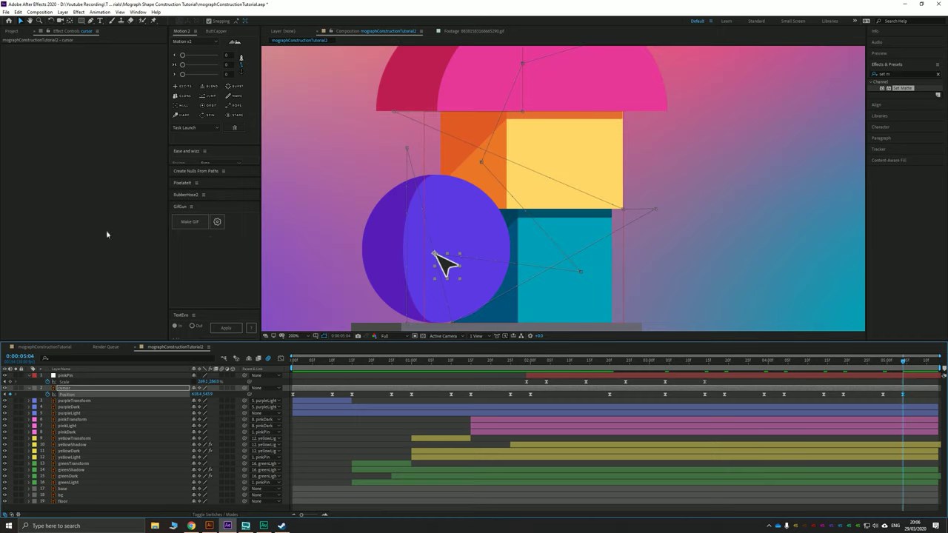
pyautogui.scroll(-4, 453, 212)
pyautogui.rightClick(339, 186)
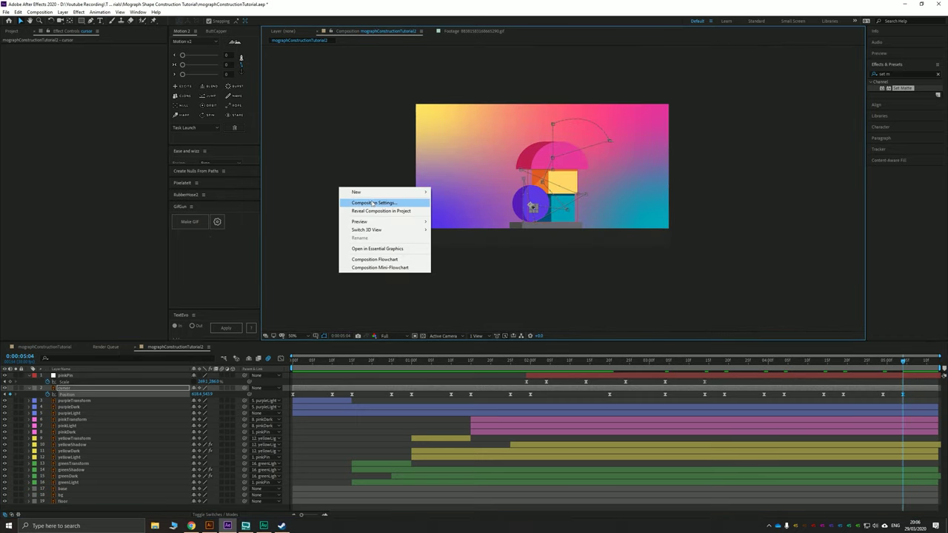
pyautogui.click(369, 202)
pyautogui.click(376, 315)
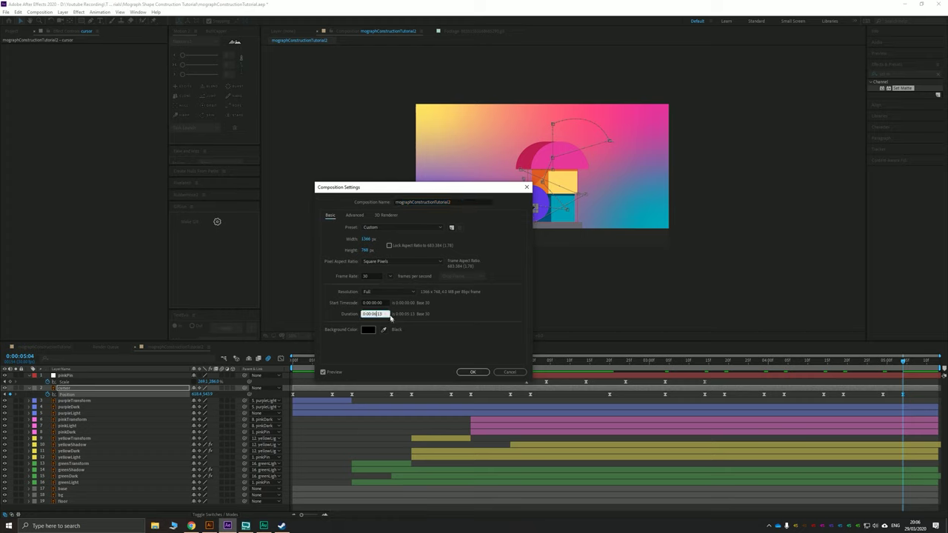
pyautogui.press('Return')
# Extend the shape, background and cursor layer bars toward the new end of the composition
pyautogui.moveTo(311, 515); pyautogui.dragTo(295, 521)
pyautogui.click(830, 502)
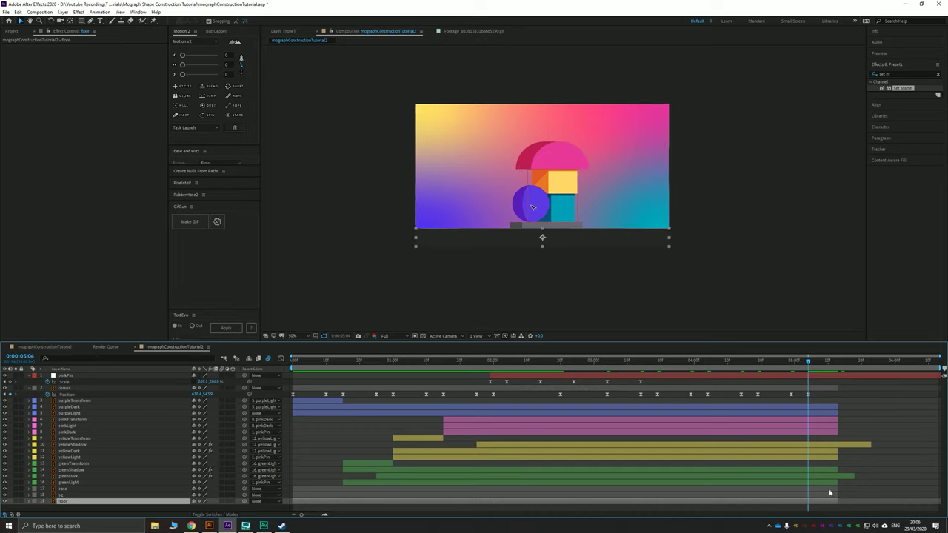
pyautogui.keyDown('shift'); pyautogui.click(835, 470); pyautogui.keyUp('shift')
pyautogui.moveTo(839, 469); pyautogui.dragTo(943, 471)
pyautogui.click(835, 457)
pyautogui.keyDown('shift'); pyautogui.click(845, 445); pyautogui.keyUp('shift')
pyautogui.moveTo(871, 444); pyautogui.dragTo(940, 444)
pyautogui.moveTo(776, 436); pyautogui.dragTo(940, 411)
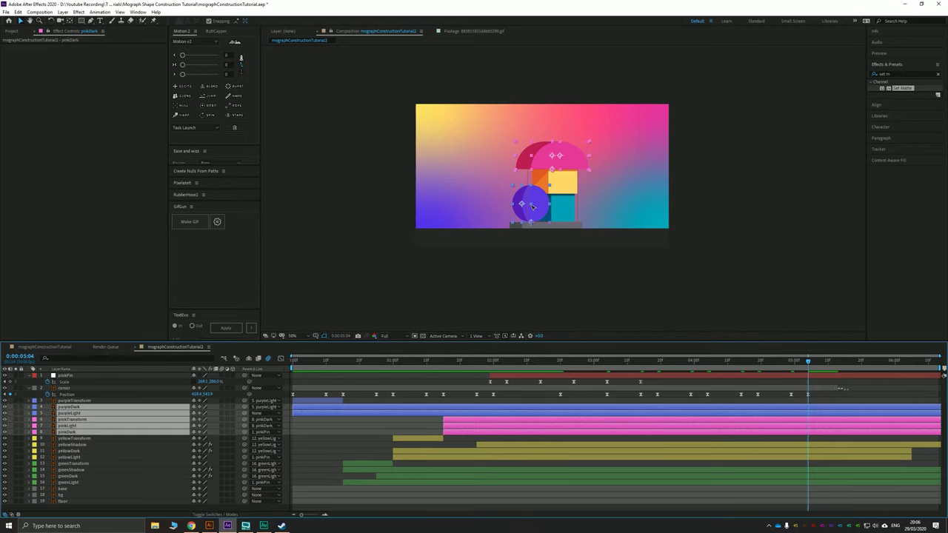
pyautogui.click(835, 389)
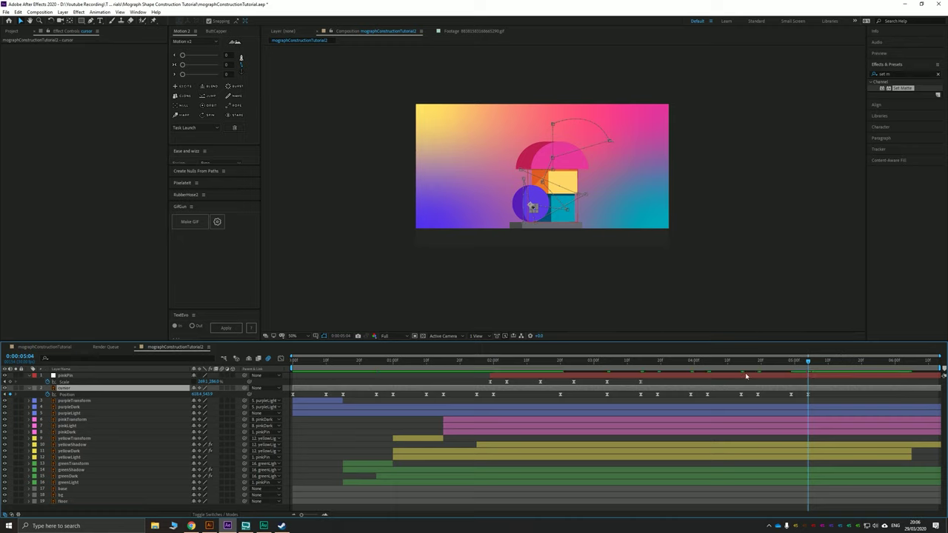
# Copy the cursor layer's first position keyframe to 0:00:05:14 so that its movement loops
pyautogui.hotkey('shift', 'pagedown')
pyautogui.click(294, 394)
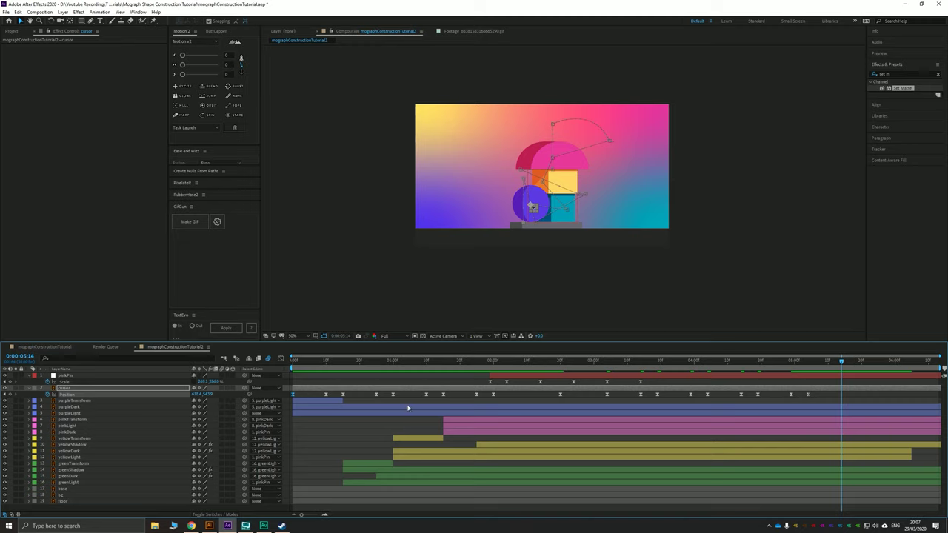
pyautogui.hotkey('ctrl', 'v')
# End the work area at 0:00:05:14 and trim the composition to it
pyautogui.press('n')
pyautogui.rightClick(833, 368)
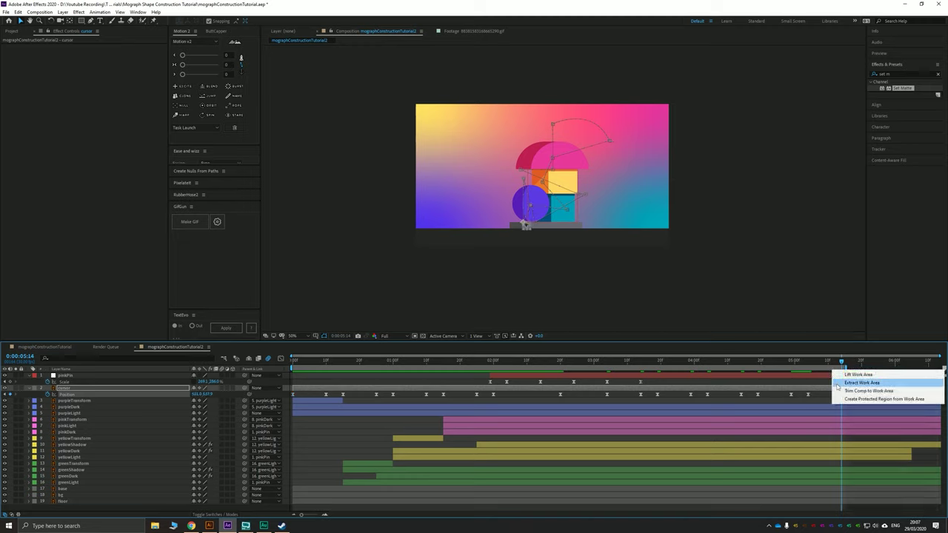
pyautogui.click(846, 391)
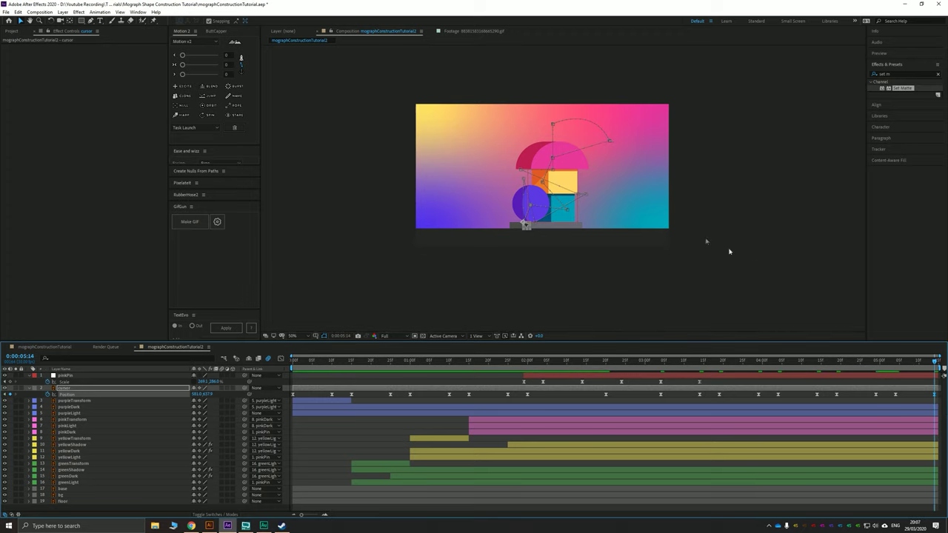
# Preview the cursor's movement across the shapes from 0:00:02:28
pyautogui.scroll(1, 551, 207)
pyautogui.moveTo(480, 241); pyautogui.dragTo(492, 248)
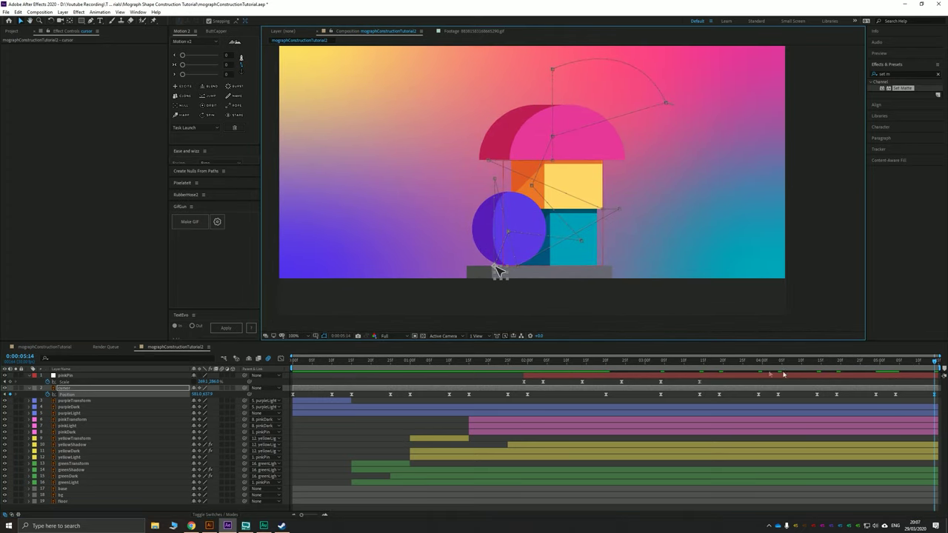
pyautogui.moveTo(734, 359); pyautogui.dragTo(636, 377)
pyautogui.press('space')
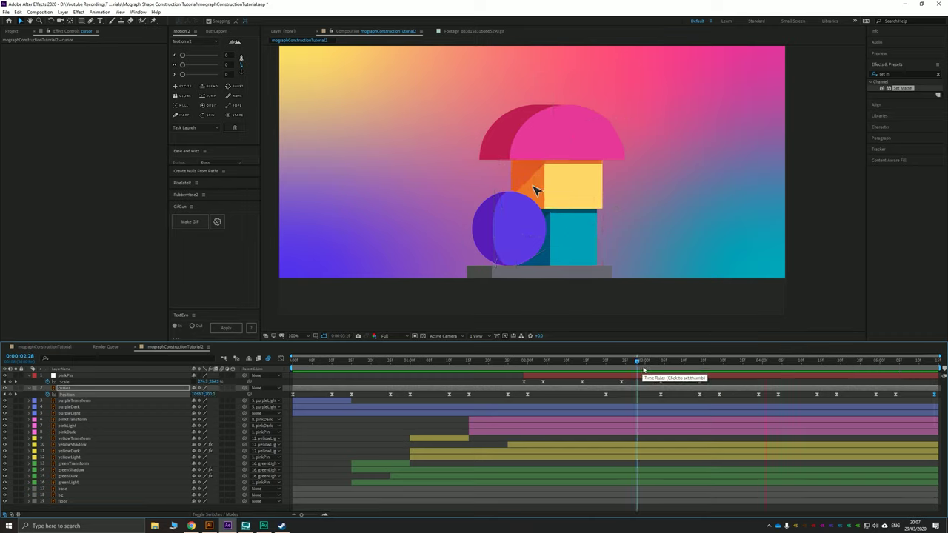
# Pull the stray motion-path handle of the cursor's 0:00:02:20 position keyframe back onto the keyframe
pyautogui.moveTo(683, 362); pyautogui.dragTo(665, 376)
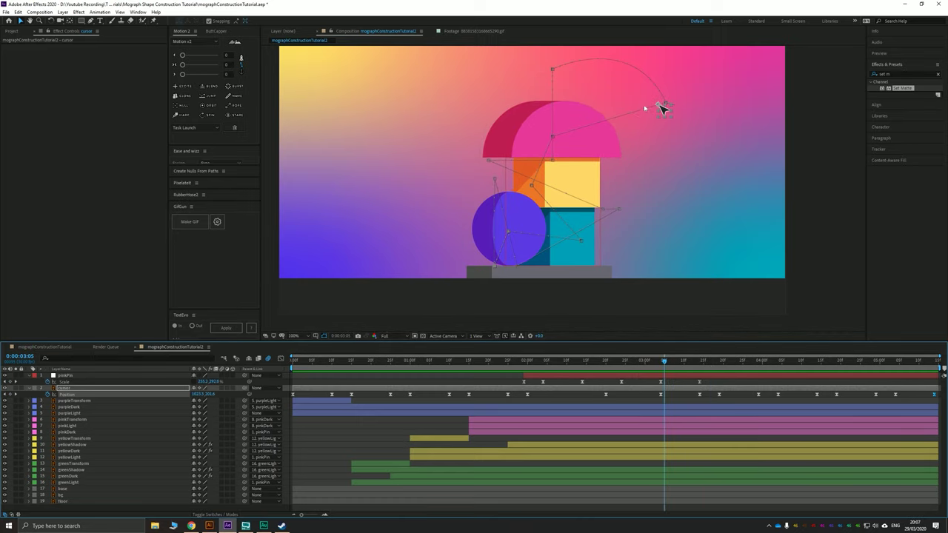
pyautogui.scroll(4, 644, 109)
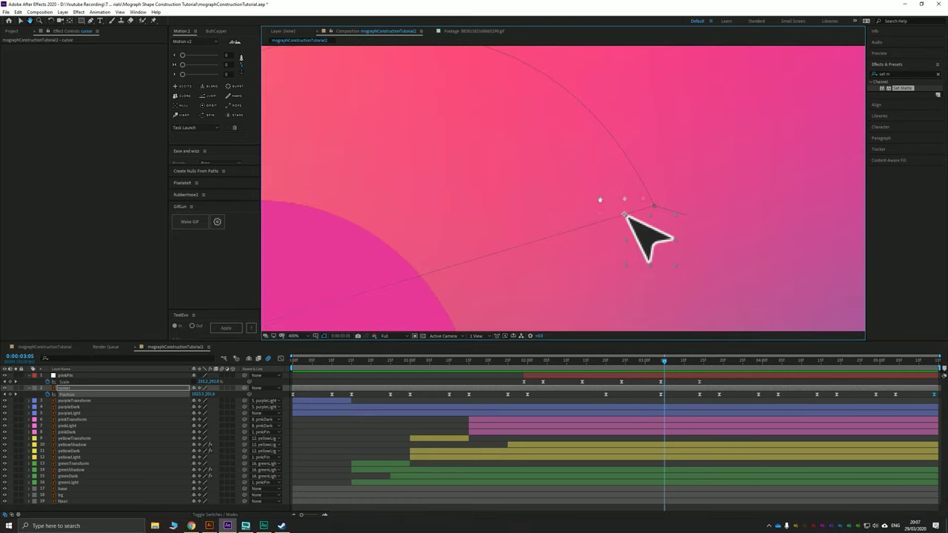
pyautogui.moveTo(497, 160); pyautogui.dragTo(600, 249)
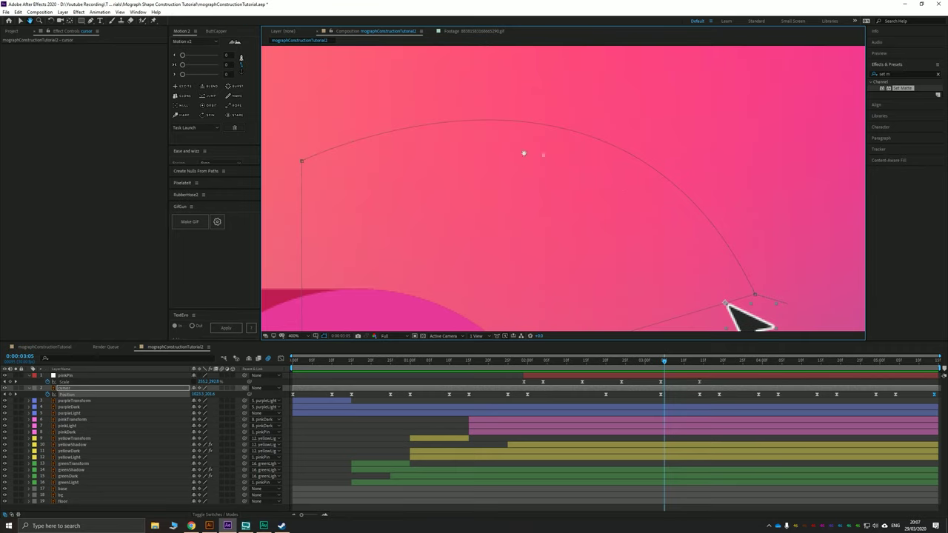
pyautogui.moveTo(802, 308); pyautogui.dragTo(660, 210)
pyautogui.moveTo(665, 361); pyautogui.dragTo(605, 376)
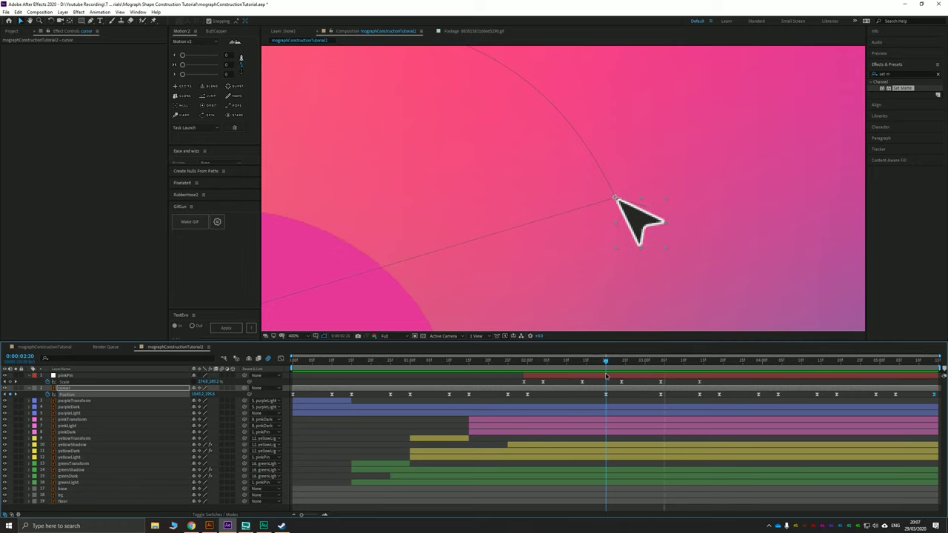
pyautogui.scroll(2, 637, 218)
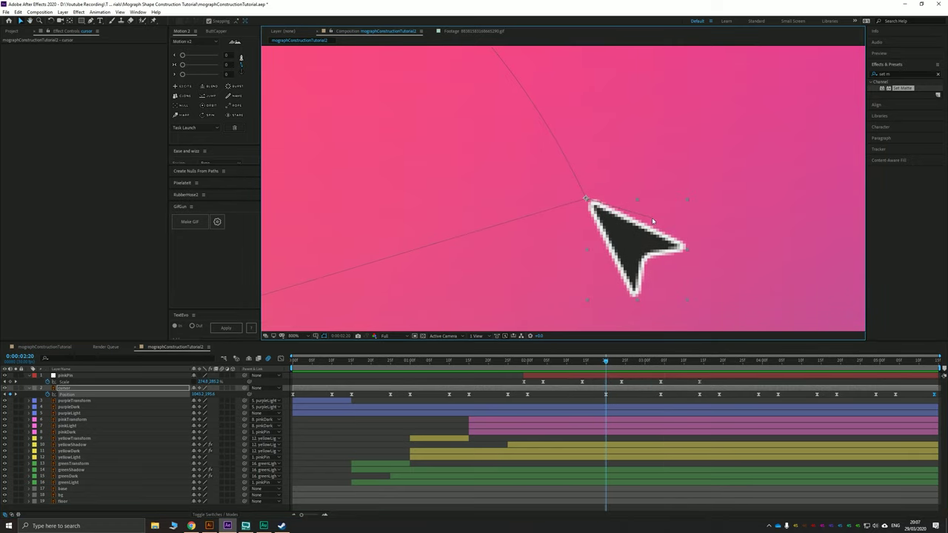
pyautogui.moveTo(737, 245); pyautogui.dragTo(585, 198)
# Curve the cursor's motion path into the pink dome by pulling a handle out of the dome keyframe with the Pen tool
pyautogui.moveTo(605, 361); pyautogui.dragTo(661, 363)
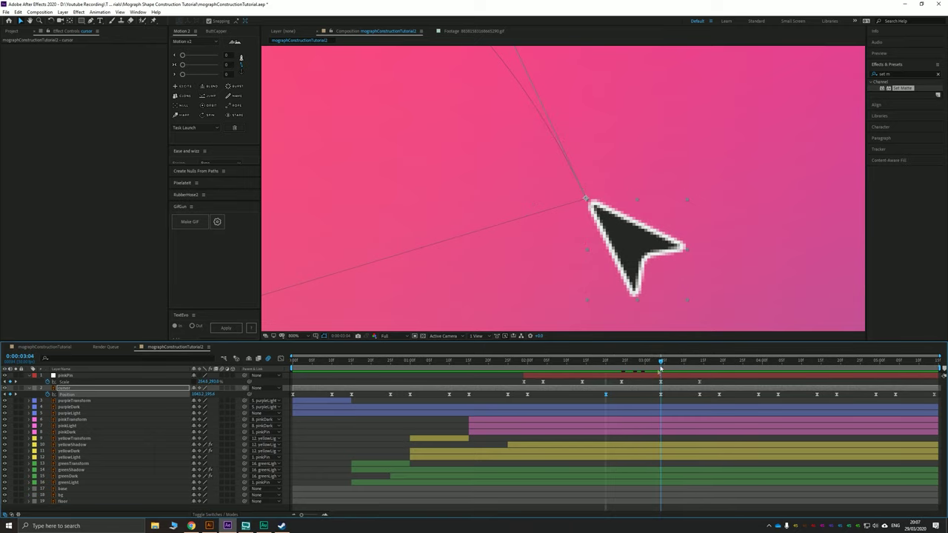
pyautogui.scroll(-2, 620, 217)
pyautogui.moveTo(482, 228); pyautogui.dragTo(585, 233)
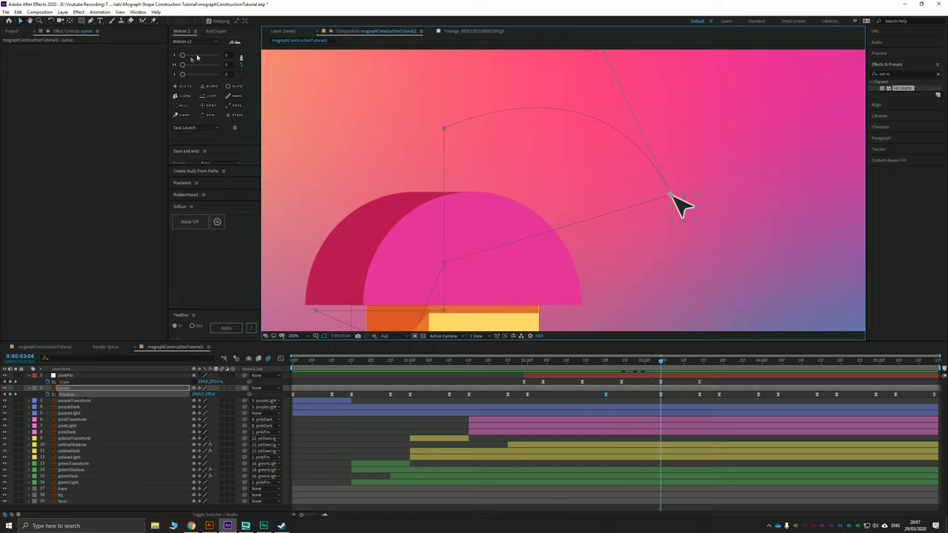
pyautogui.click(444, 263)
pyautogui.press('g')
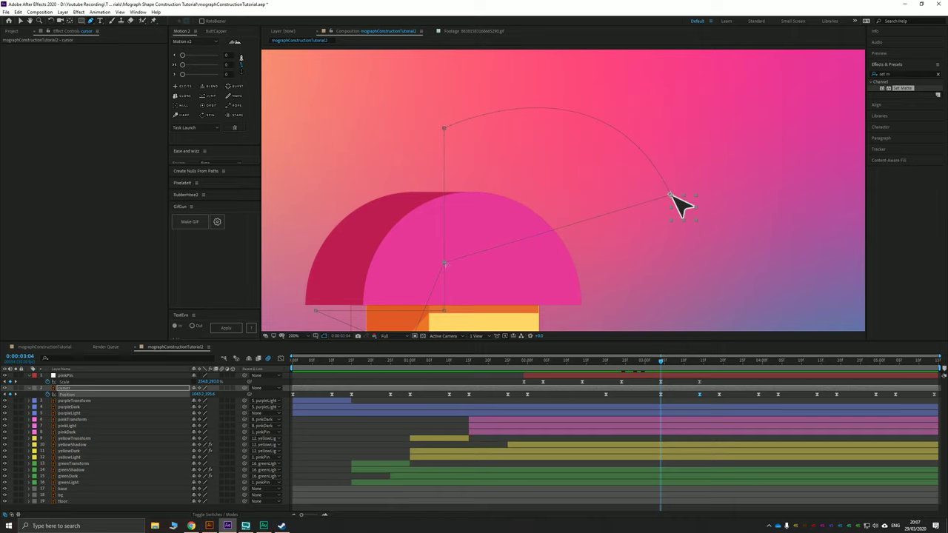
pyautogui.moveTo(482, 253); pyautogui.dragTo(526, 280)
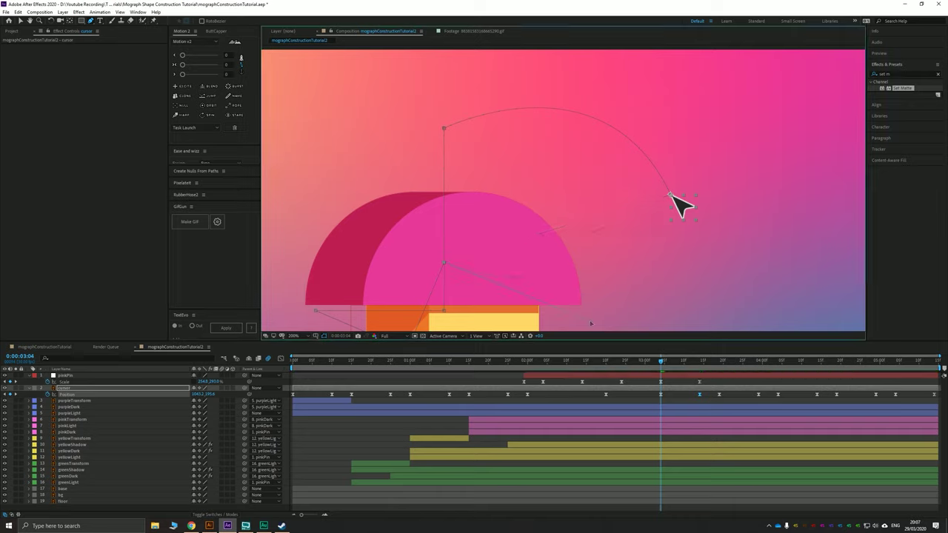
pyautogui.moveTo(590, 323); pyautogui.dragTo(592, 323)
# Curve the cursor's motion path from the pink dome to the block's orange side and on to the teal block
pyautogui.moveTo(666, 366); pyautogui.dragTo(700, 364)
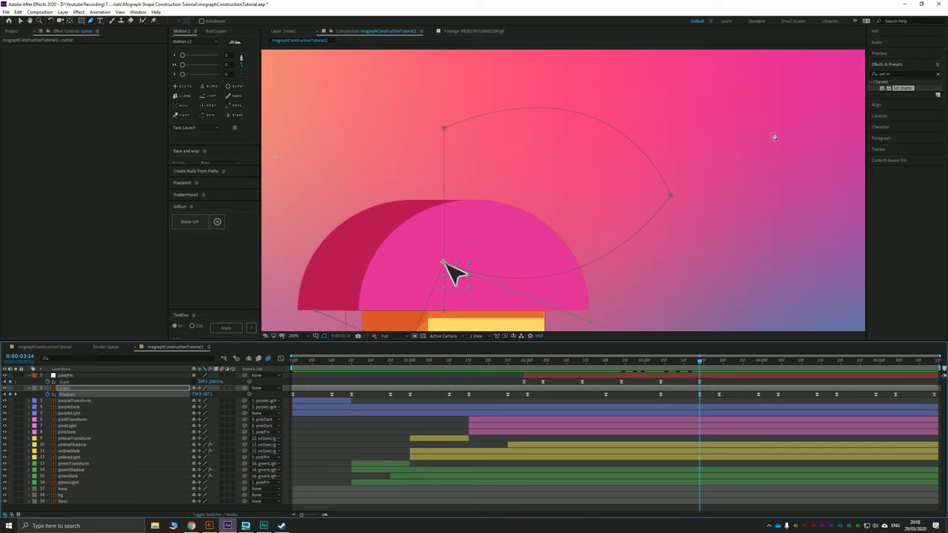
pyautogui.moveTo(446, 277); pyautogui.dragTo(510, 180)
pyautogui.moveTo(467, 245); pyautogui.dragTo(503, 195)
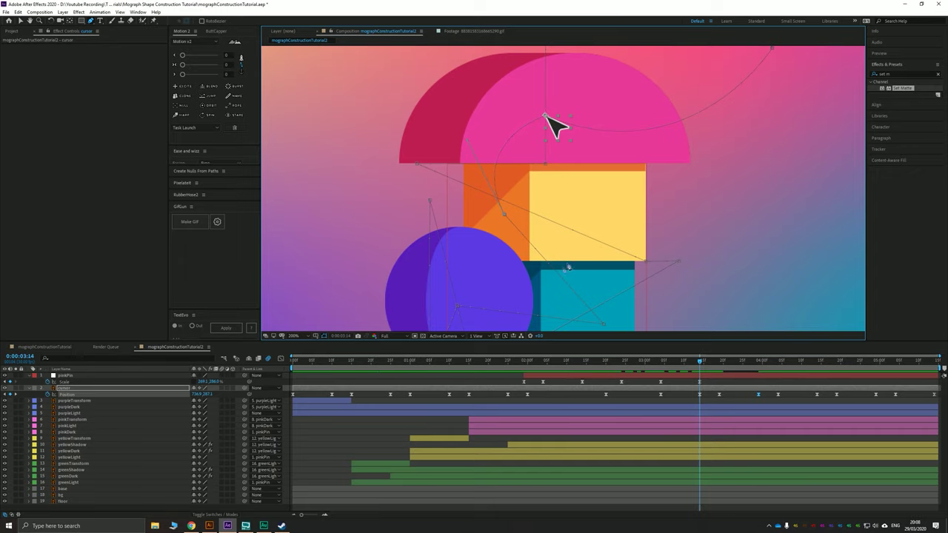
pyautogui.moveTo(546, 126); pyautogui.dragTo(557, 49)
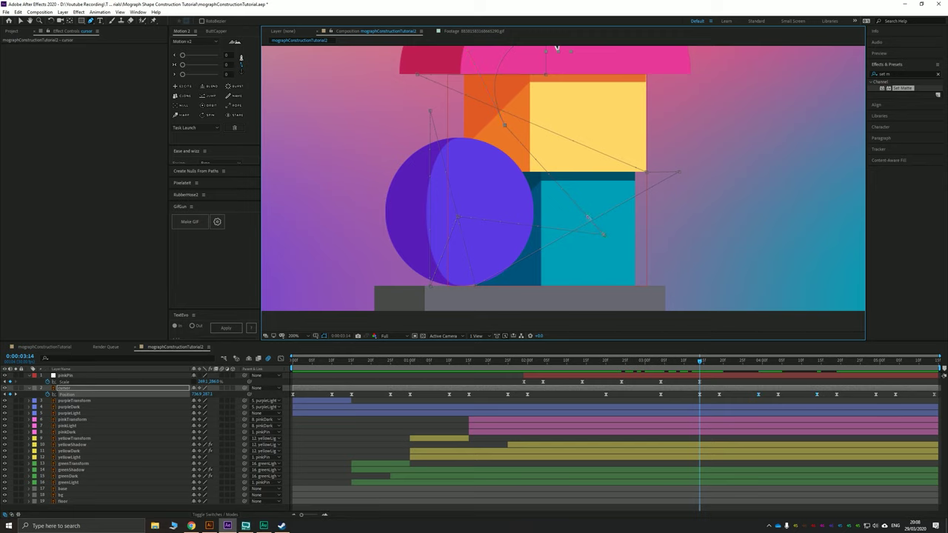
pyautogui.moveTo(590, 218); pyautogui.dragTo(633, 123)
pyautogui.moveTo(458, 218); pyautogui.dragTo(483, 221)
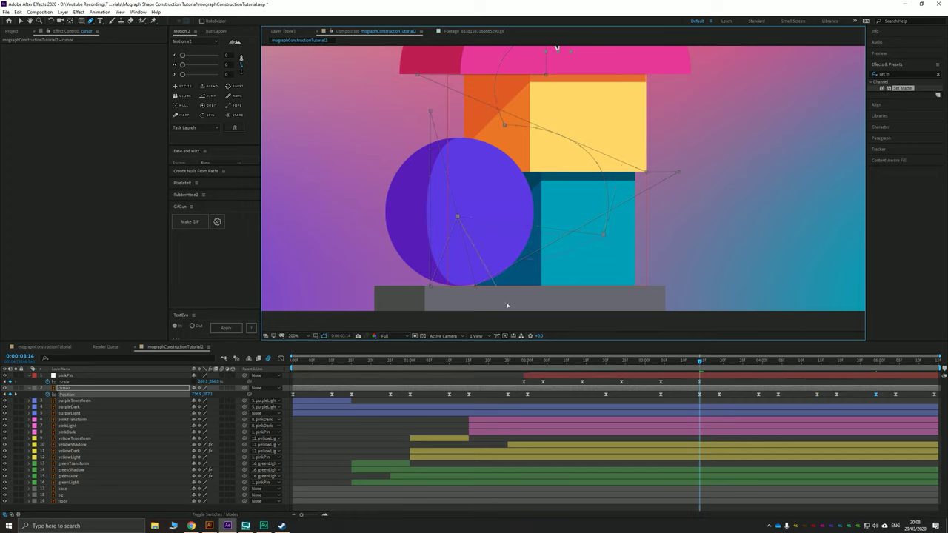
pyautogui.moveTo(521, 163); pyautogui.dragTo(553, 150)
pyautogui.moveTo(514, 133); pyautogui.dragTo(548, 137)
pyautogui.moveTo(398, 257); pyautogui.dragTo(465, 206)
pyautogui.press('g')
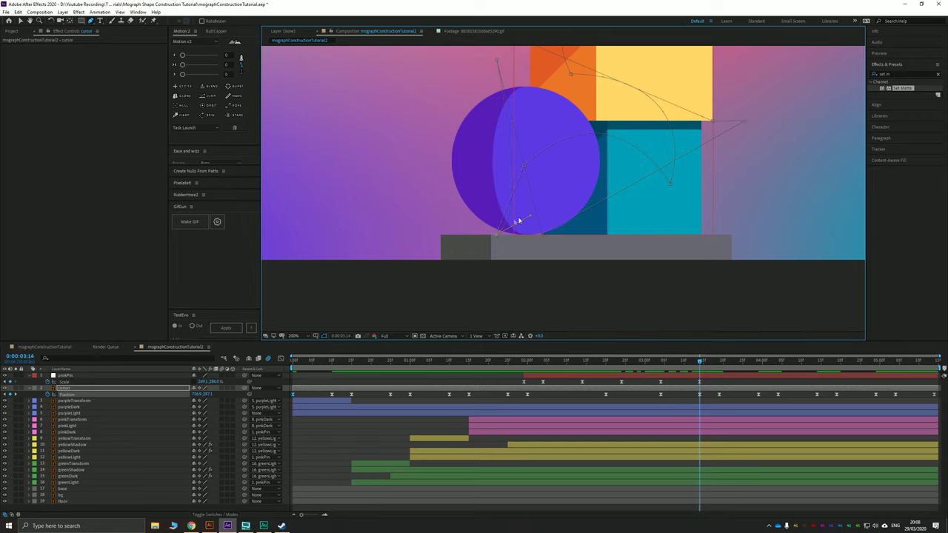
# Curve the cursor's motion path from the teal block into the keyframe on the purple circle
pyautogui.press('.')
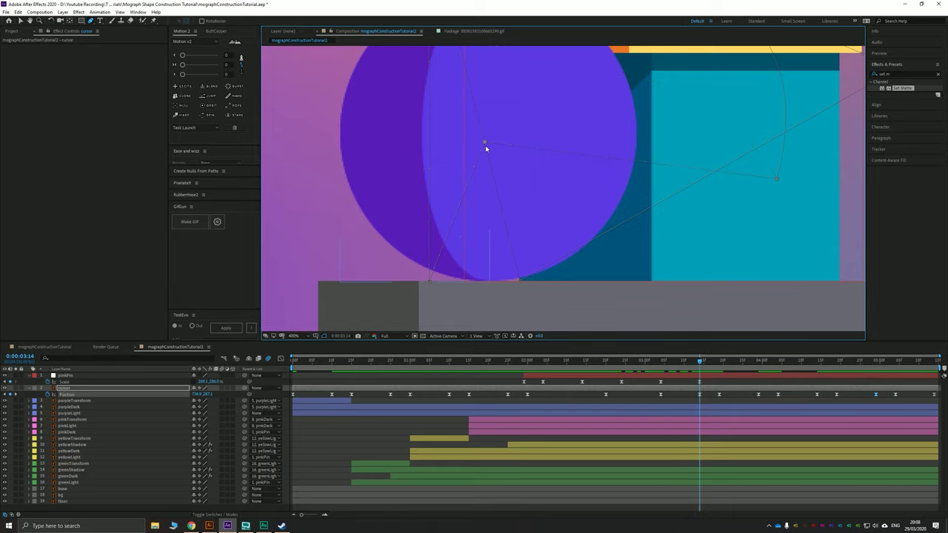
pyautogui.moveTo(501, 139); pyautogui.dragTo(490, 208)
pyautogui.moveTo(445, 300); pyautogui.dragTo(480, 230)
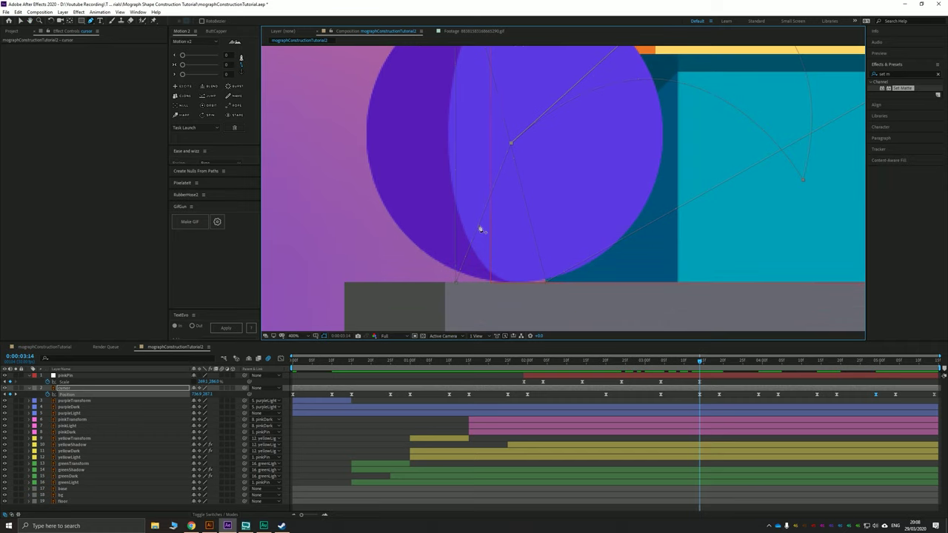
pyautogui.keyDown('ctrl'); pyautogui.click(478, 225); pyautogui.keyUp('ctrl')
pyautogui.hotkey('ctrl', 'z')
# Try to curve the cursor's motion path into its final position keyframe at the base of the purple circle
pyautogui.moveTo(840, 363); pyautogui.dragTo(894, 397)
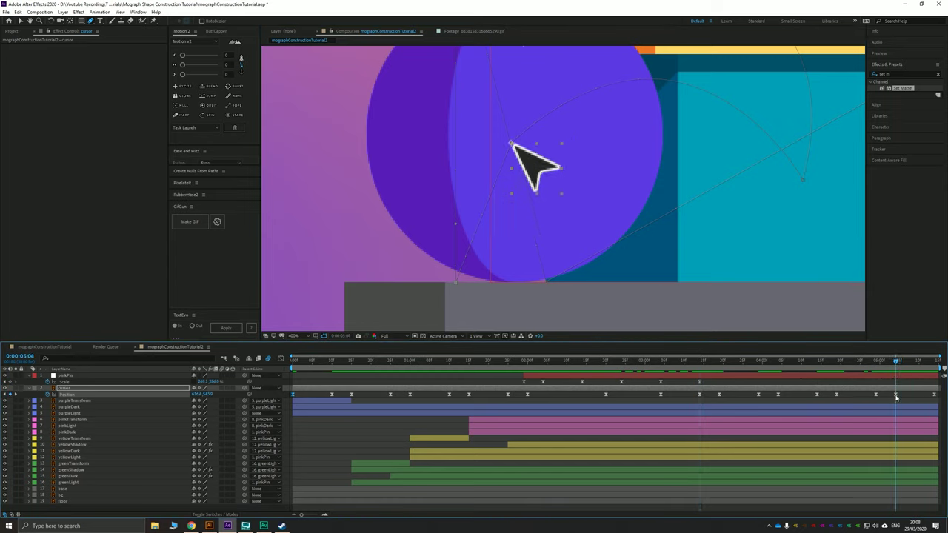
pyautogui.click(457, 284)
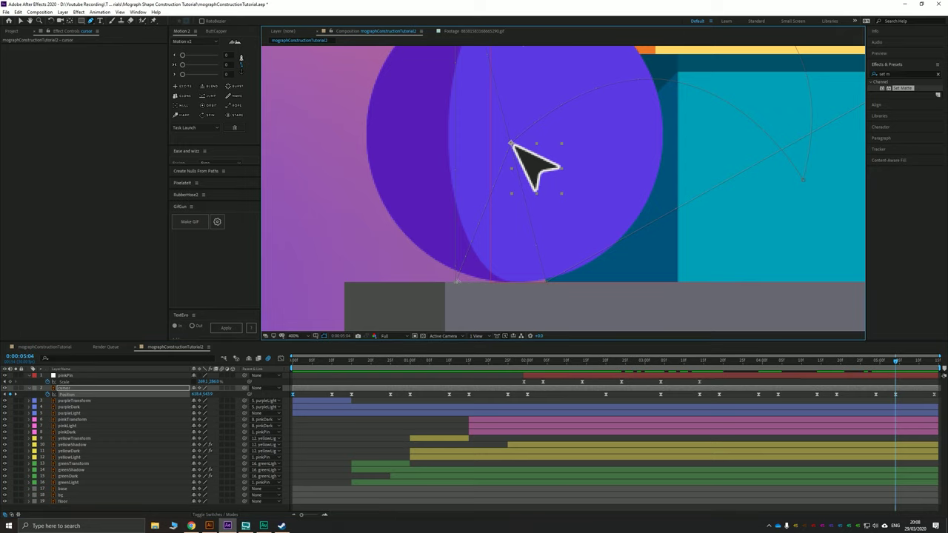
pyautogui.press('.')
pyautogui.moveTo(394, 285); pyautogui.dragTo(569, 126)
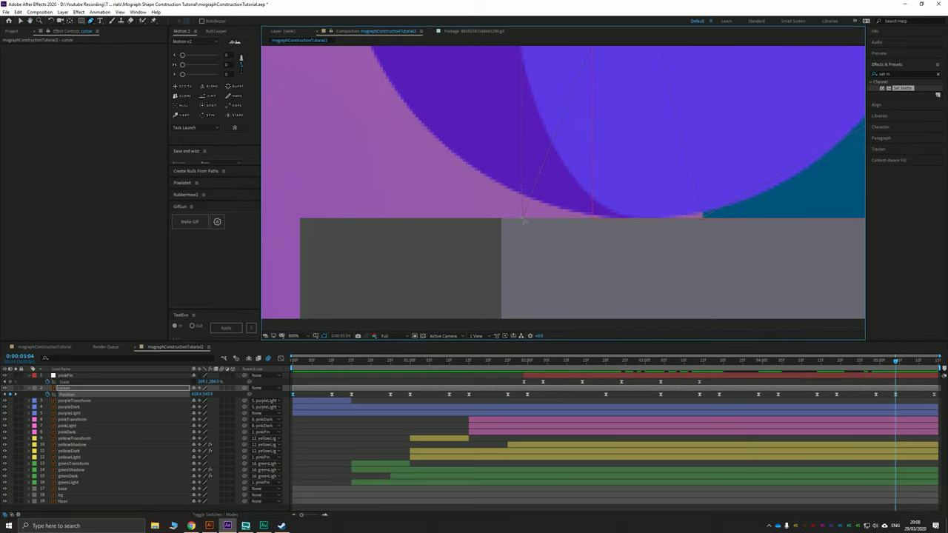
pyautogui.moveTo(545, 161); pyautogui.dragTo(515, 173)
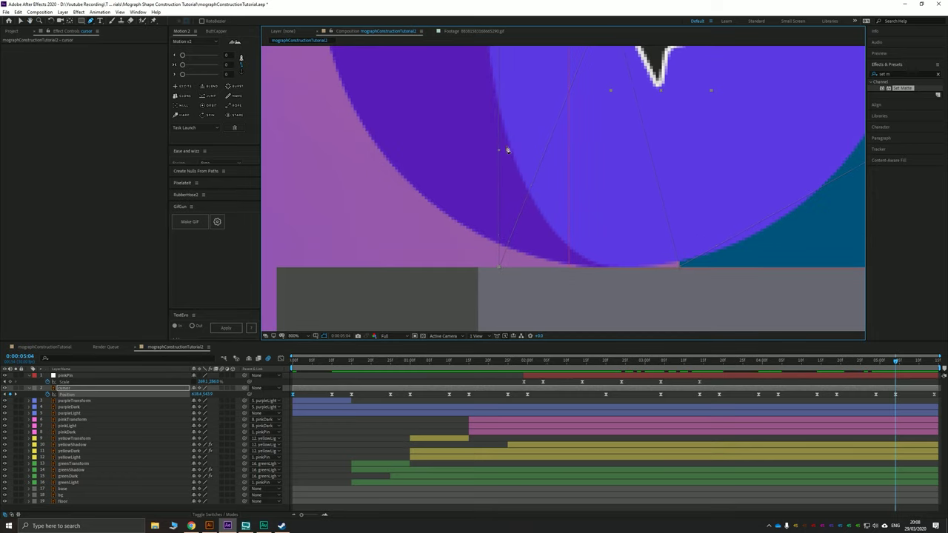
pyautogui.rightClick(500, 269)
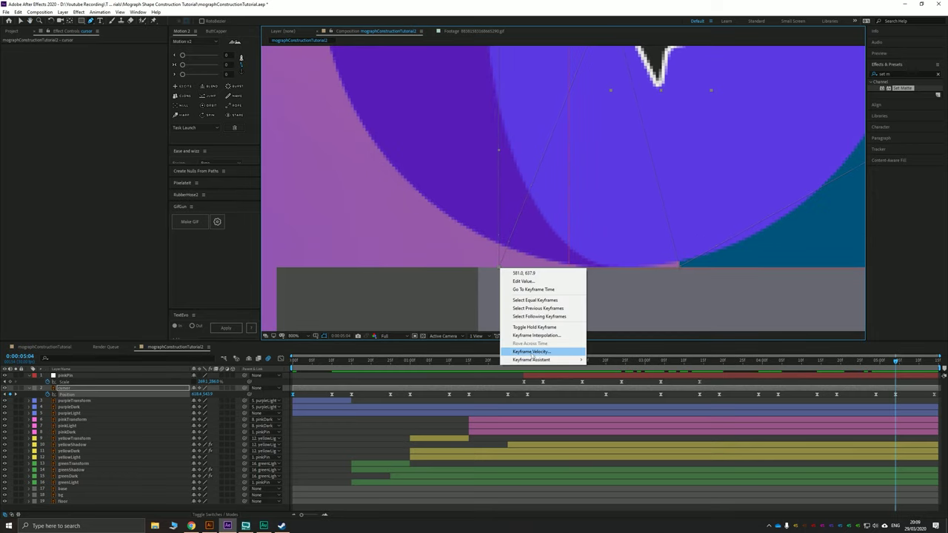
pyautogui.moveTo(554, 361)
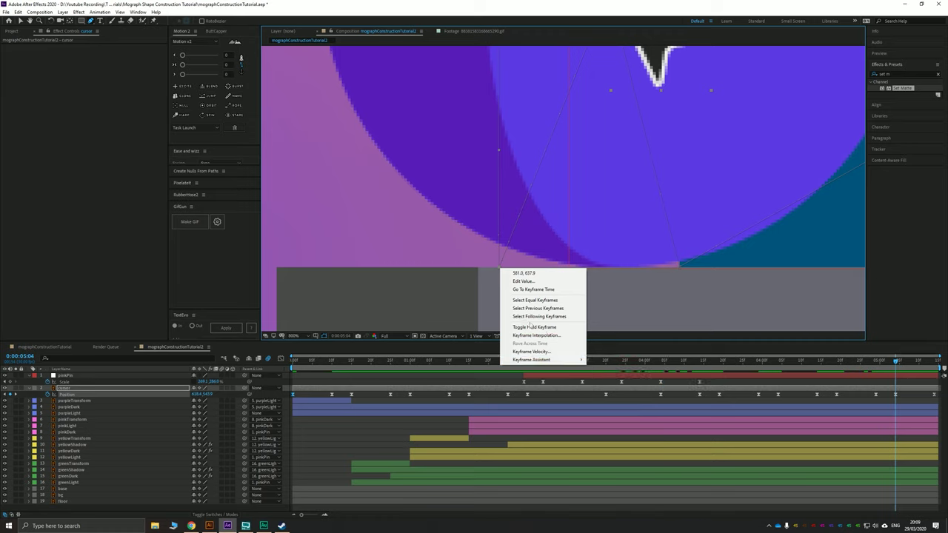
pyautogui.click(500, 269)
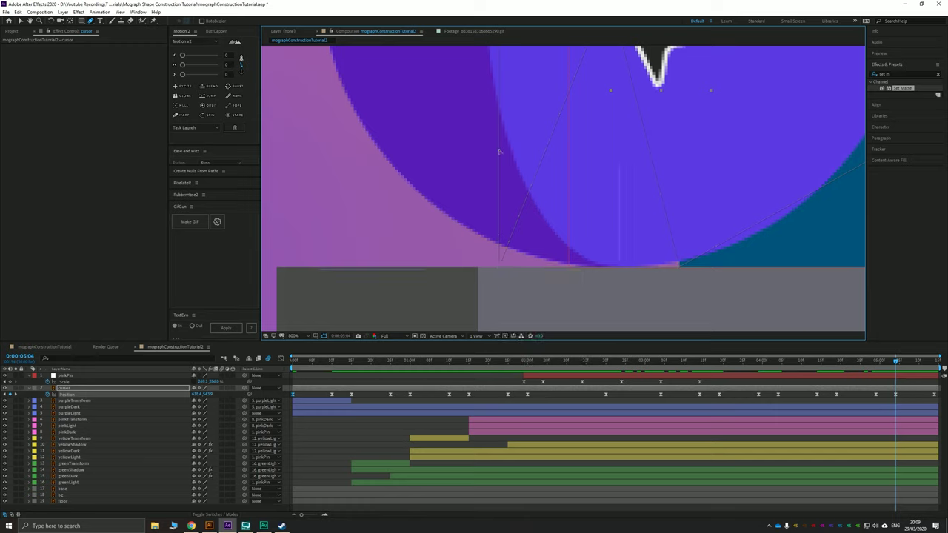
pyautogui.press(',')
pyautogui.press(',')
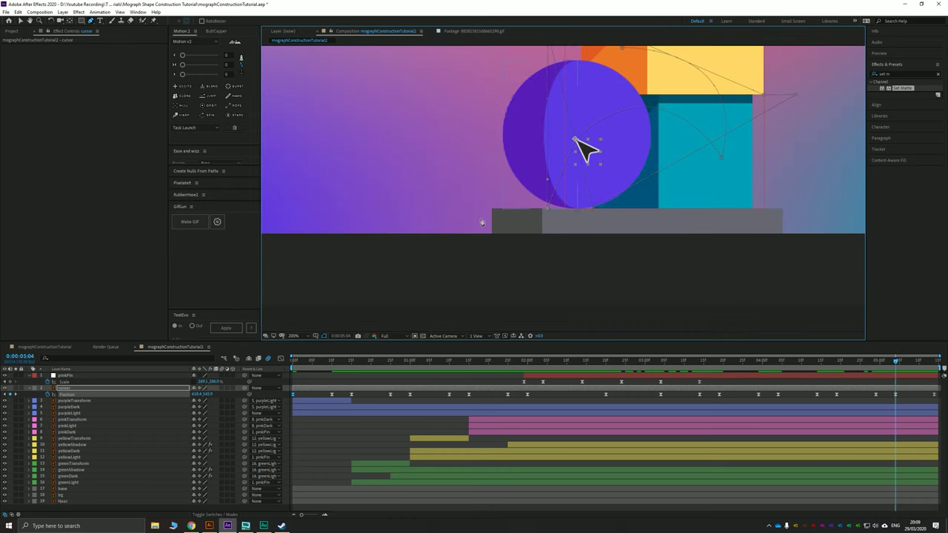
# Preview the animation from the first frame with the whole composition in view, checking the cursor's motion path
pyautogui.moveTo(482, 223); pyautogui.dragTo(418, 274)
pyautogui.moveTo(896, 363); pyautogui.dragTo(936, 366)
pyautogui.press('Home')
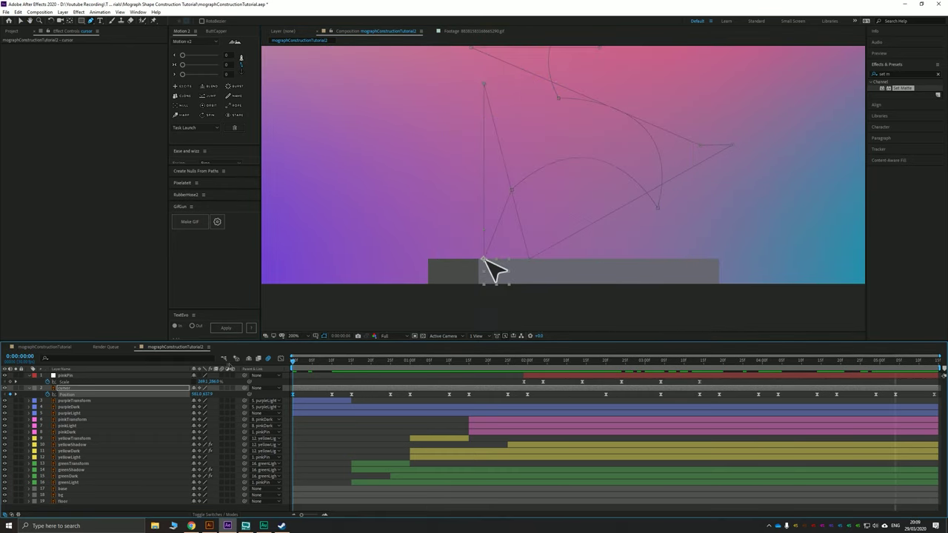
pyautogui.press(',')
pyautogui.moveTo(513, 164); pyautogui.dragTo(486, 243)
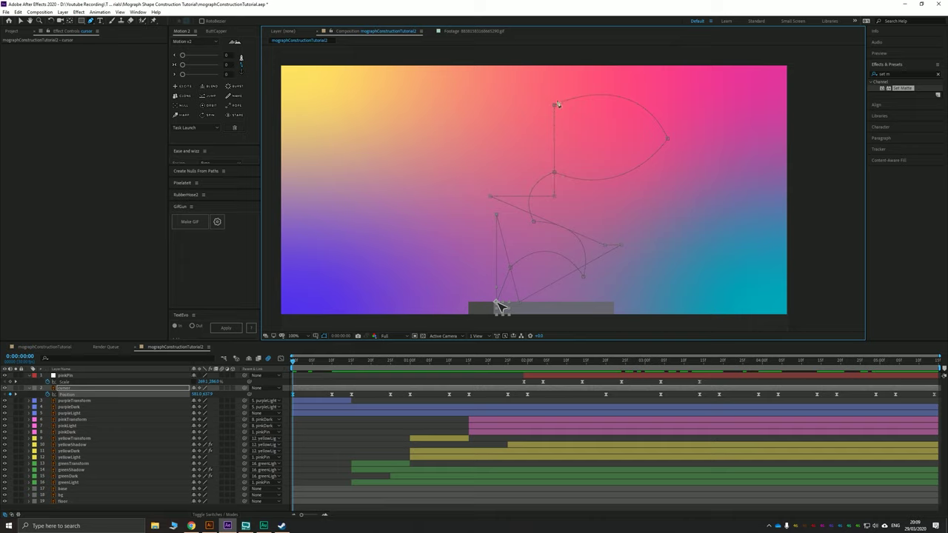
pyautogui.press('space')
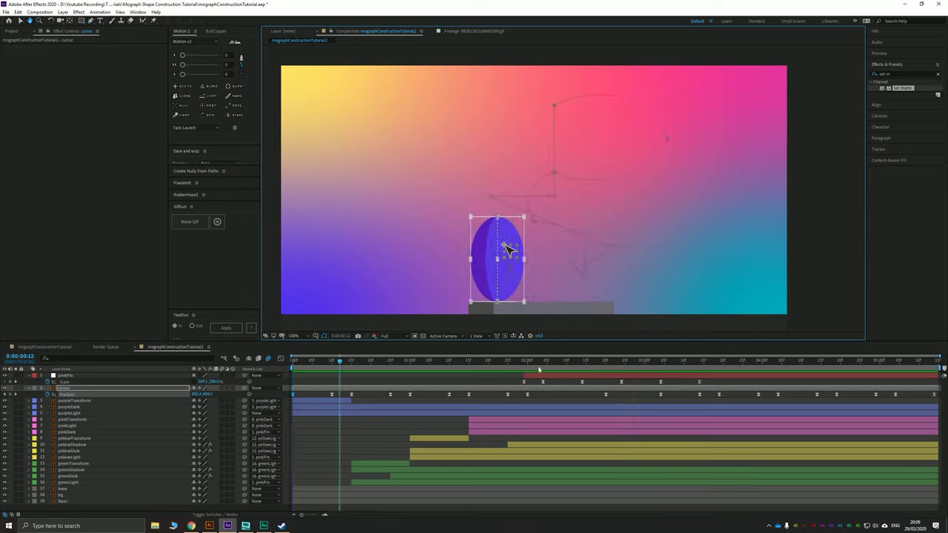
# Reveal the keyframed properties of the pinkTransform, pinkLight and pinkDark layers
pyautogui.moveTo(541, 361); pyautogui.dragTo(660, 399)
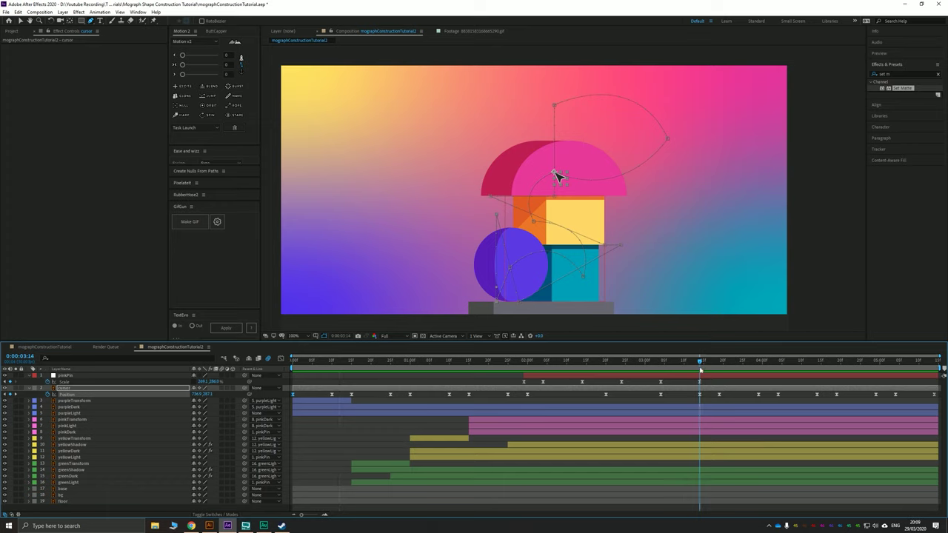
pyautogui.moveTo(700, 364); pyautogui.dragTo(708, 366)
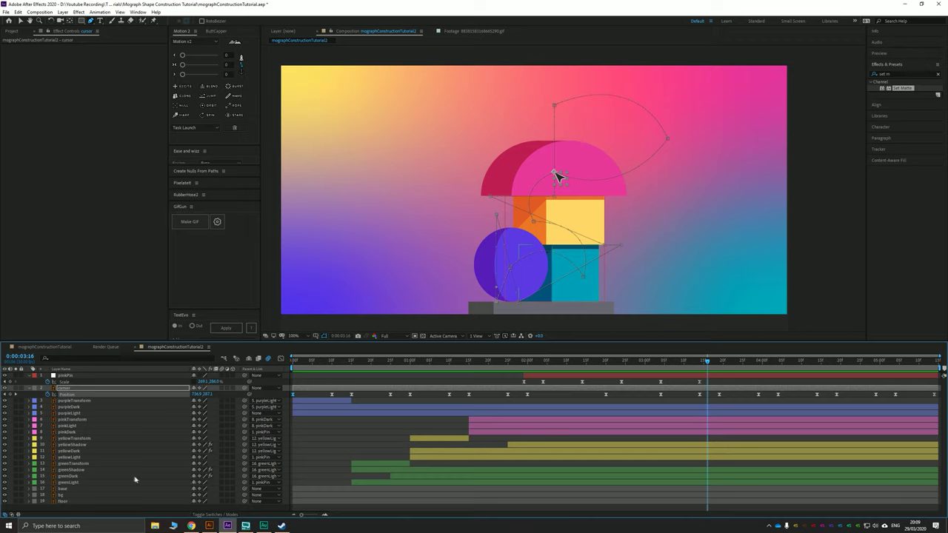
pyautogui.click(73, 420)
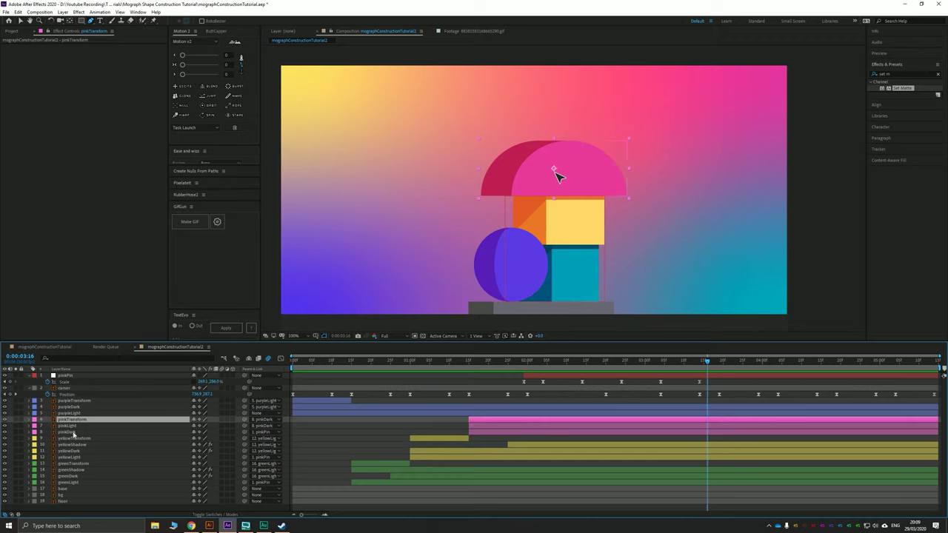
pyautogui.keyDown('shift'); pyautogui.click(73, 432); pyautogui.keyUp('shift')
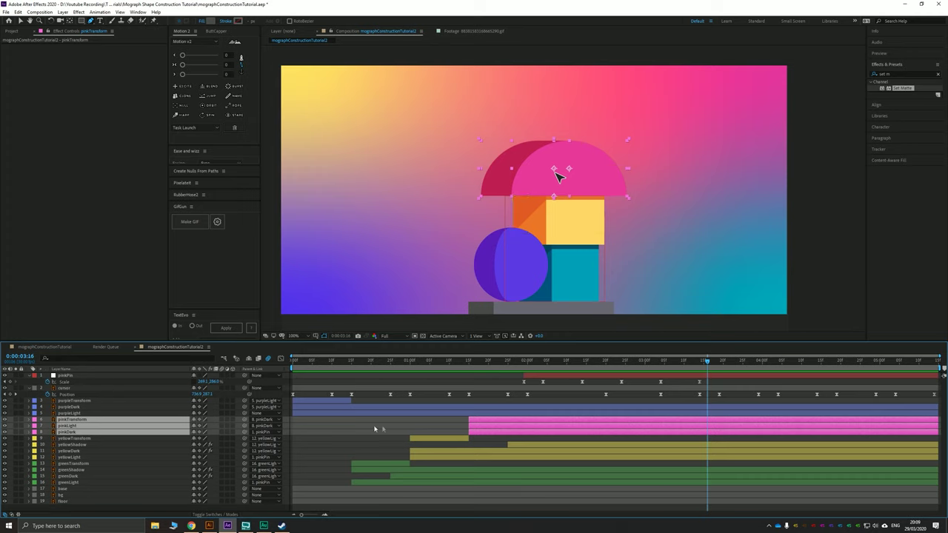
pyautogui.press('u')
pyautogui.click(447, 420)
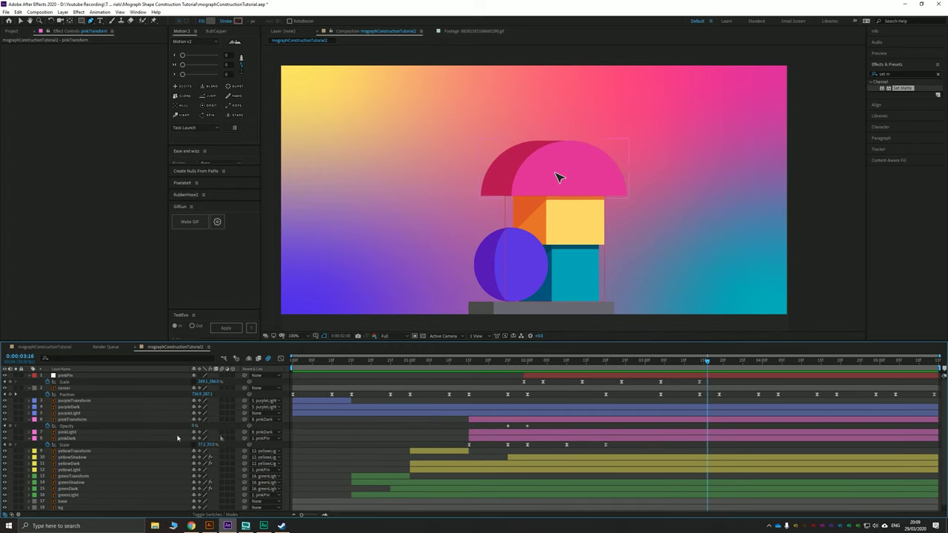
# Trim the end of the pinkTransform layer to 0:00:02:00
pyautogui.press('space')
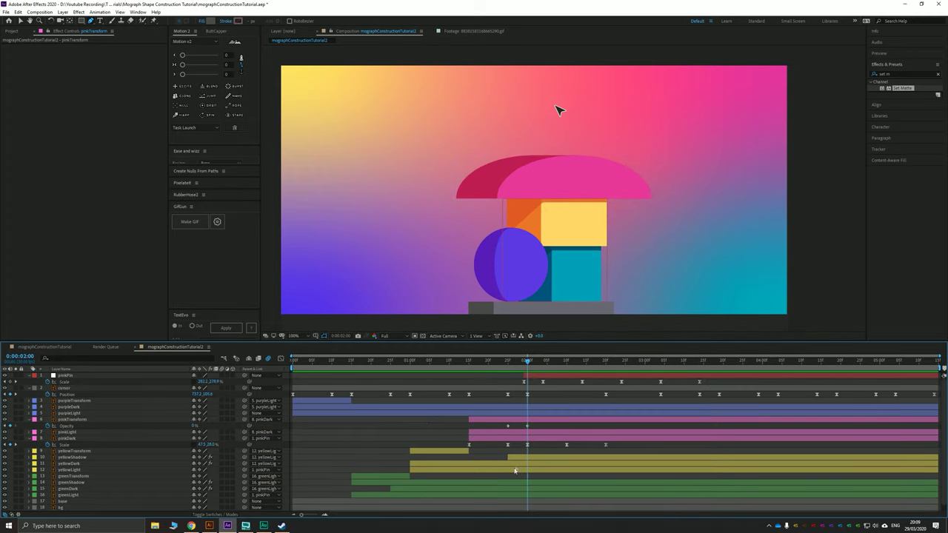
pyautogui.click(509, 421)
pyautogui.hotkey('alt', ']')
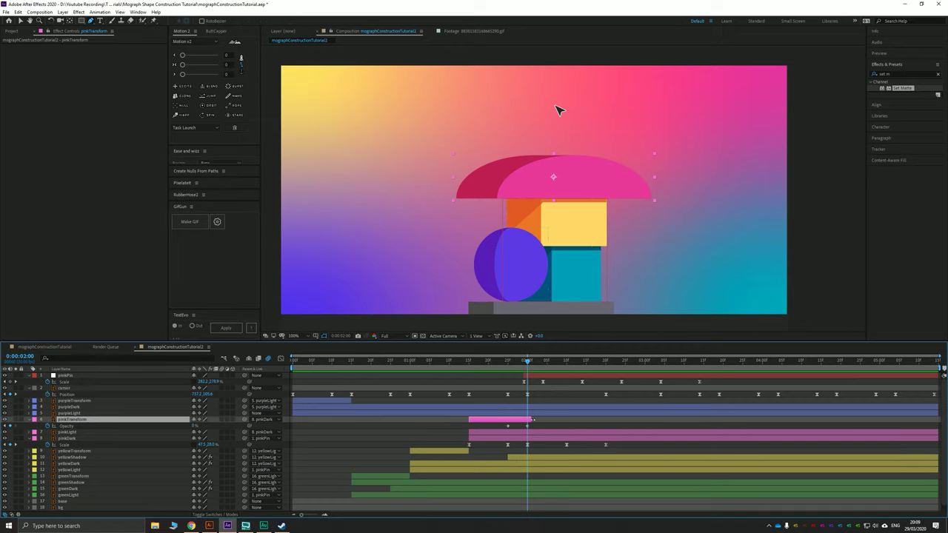
# Trim the ends of the pinkLight and pinkDark layers to 0:00:03:16
pyautogui.press('space')
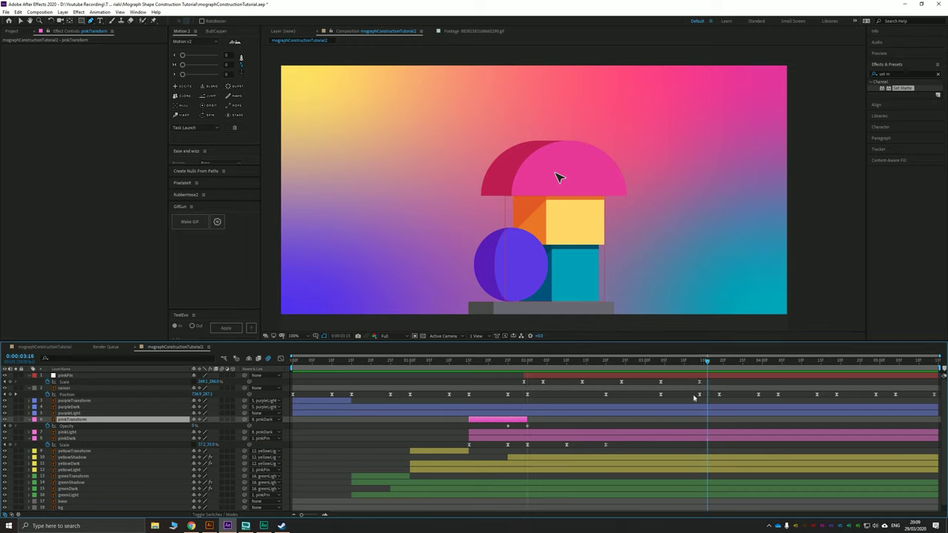
pyautogui.click(701, 433)
pyautogui.keyDown('shift'); pyautogui.click(702, 438); pyautogui.keyUp('shift')
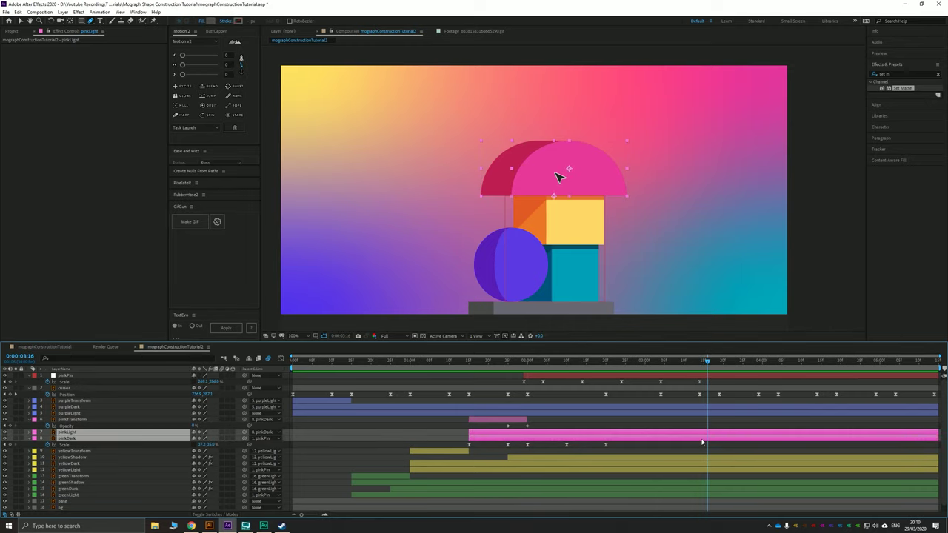
pyautogui.hotkey('alt', ']')
# Trim the ends of the yellowShadow, yellowDark and yellowLight layers to 0:00:04:01
pyautogui.press('space')
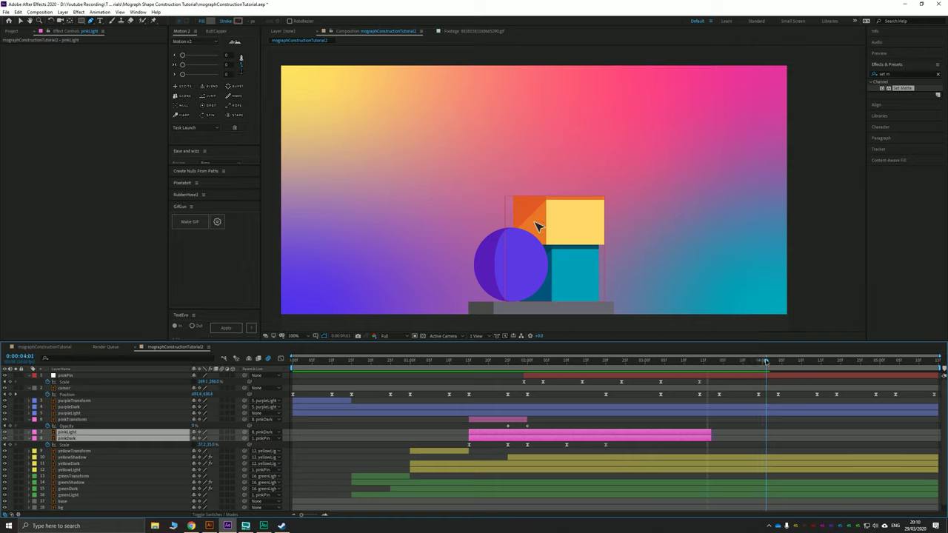
pyautogui.click(748, 459)
pyautogui.keyDown('shift'); pyautogui.click(748, 469); pyautogui.keyUp('shift')
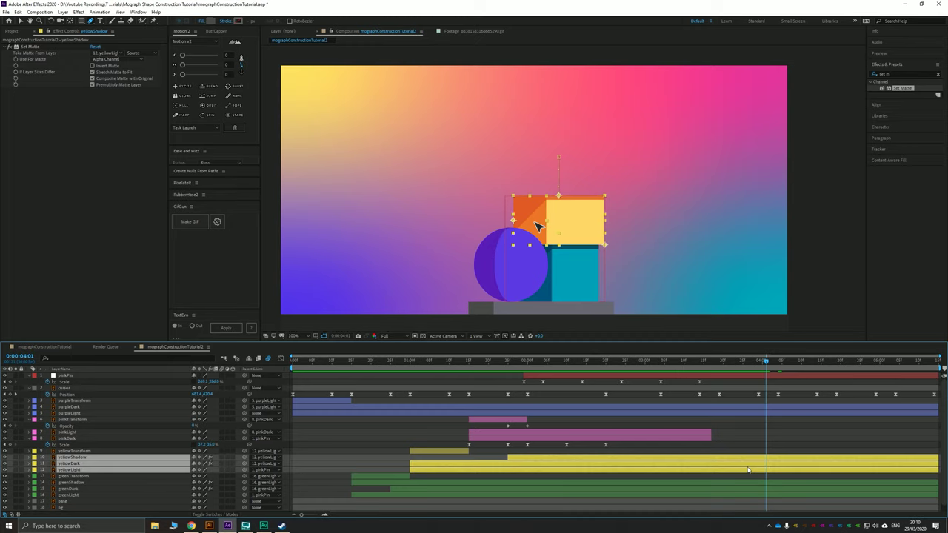
pyautogui.hotkey('alt', ']')
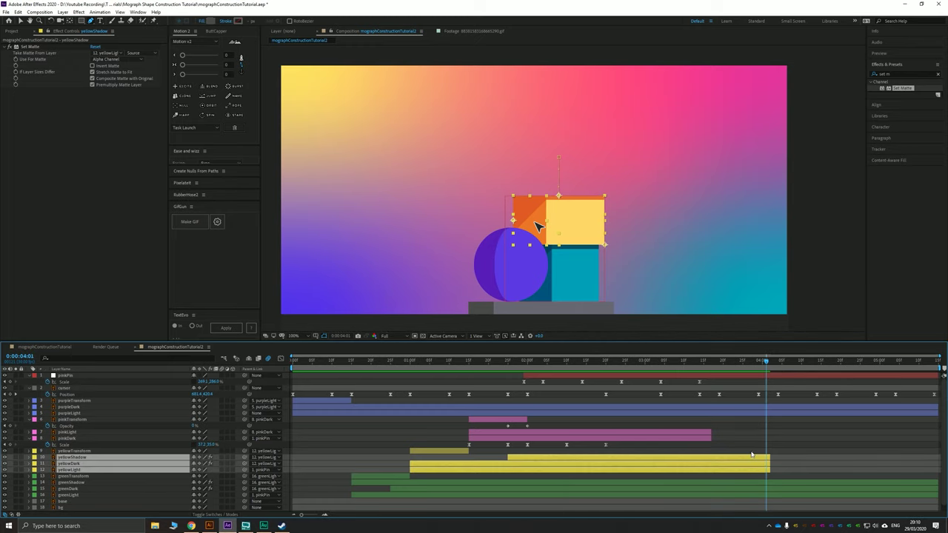
# Trim the ends of the greenShadow, greenDark and greenLight layers to 0:00:04:16
pyautogui.scroll(-1, 752, 455)
pyautogui.moveTo(767, 364); pyautogui.dragTo(829, 364)
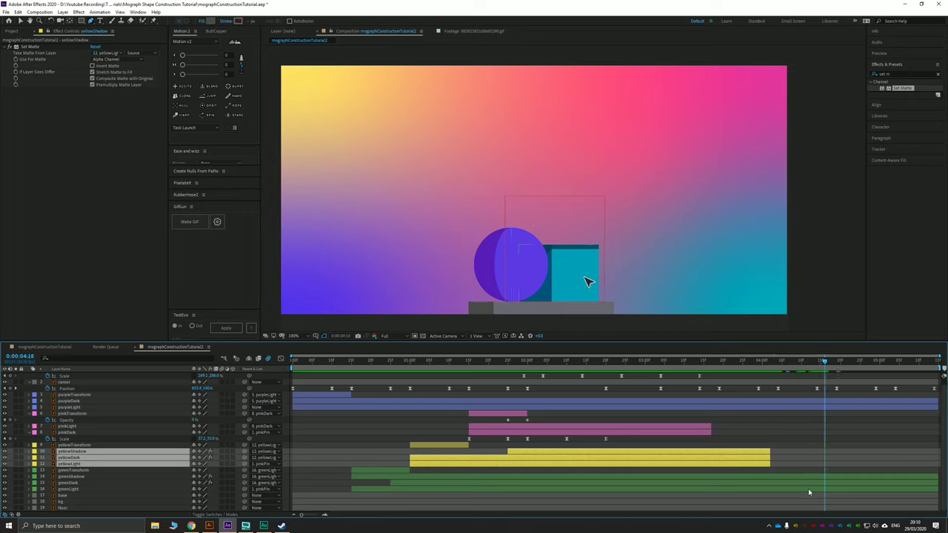
pyautogui.click(809, 490)
pyautogui.keyDown('shift'); pyautogui.click(810, 479); pyautogui.keyUp('shift')
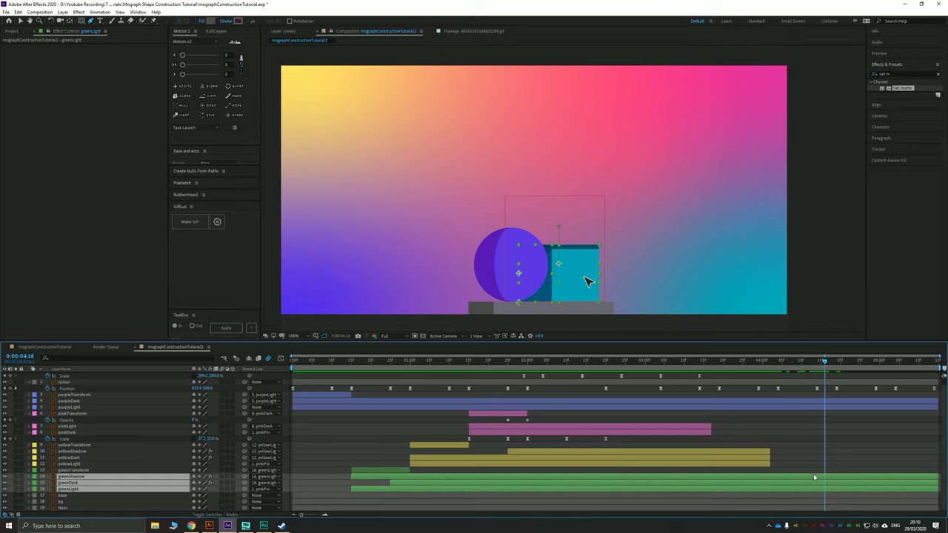
pyautogui.hotkey('alt', ']')
# Trim the ends of the purpleDark and purpleLight layers to 0:00:05:01
pyautogui.moveTo(824, 367); pyautogui.dragTo(884, 370)
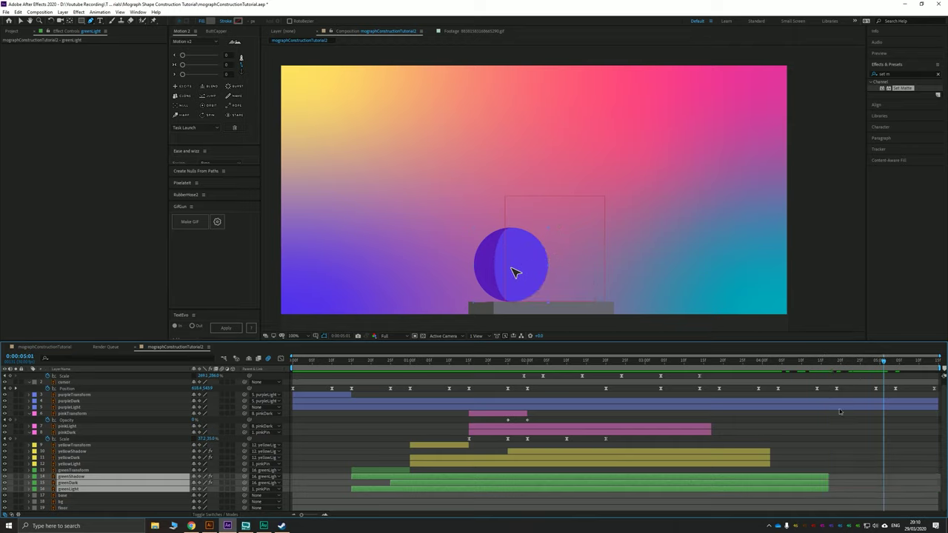
pyautogui.click(839, 408)
pyautogui.keyDown('shift'); pyautogui.click(835, 403); pyautogui.keyUp('shift')
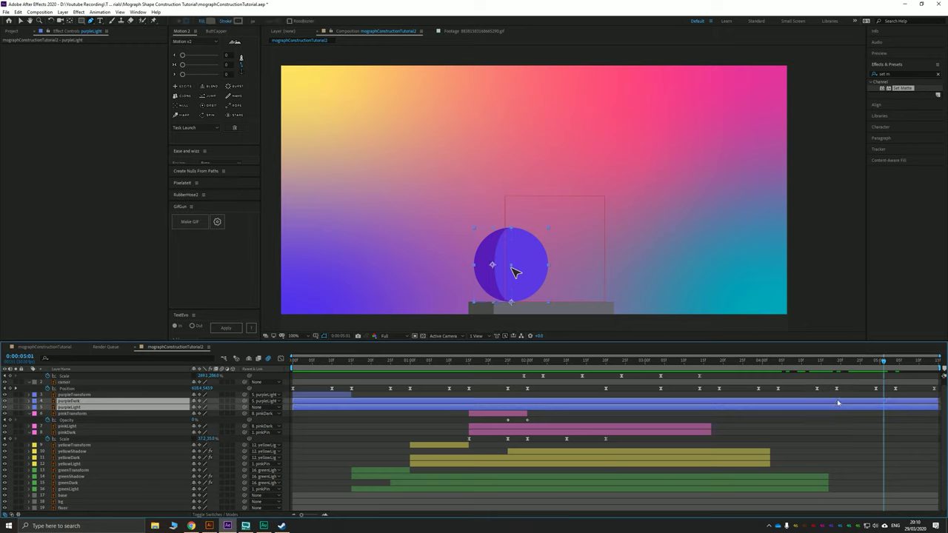
pyautogui.hotkey('alt', ']')
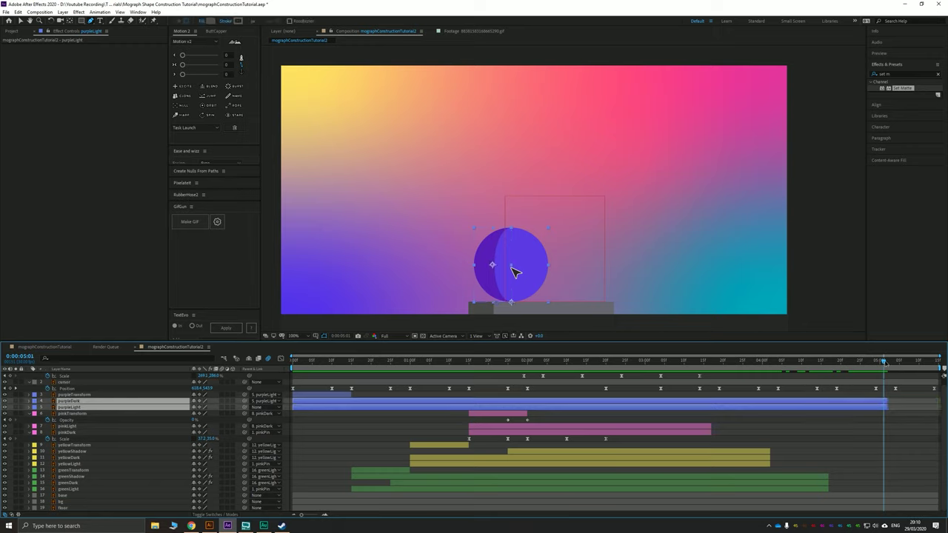
# Play the full animation loop to check when each trimmed shape disappears as the cursor visits it
pyautogui.press('space')
pyautogui.scroll(-4, 577, 203)
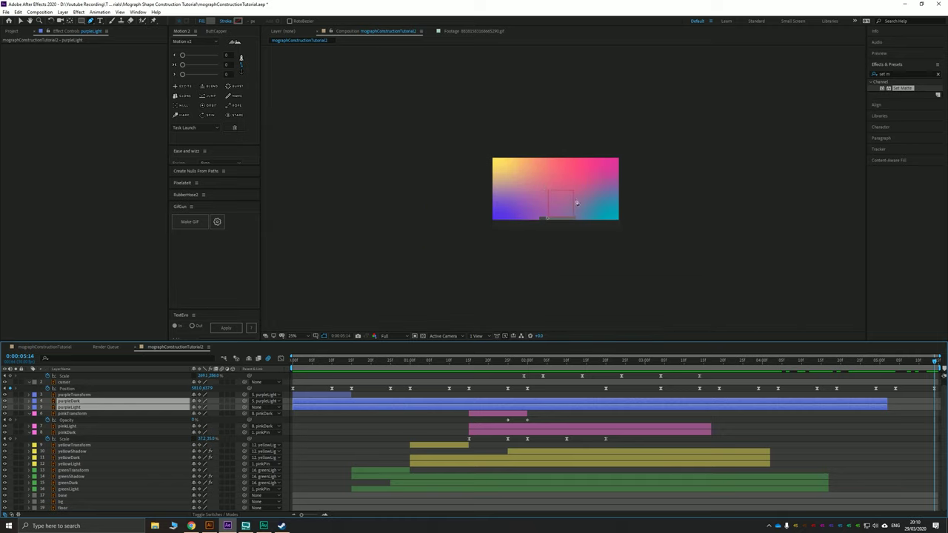
pyautogui.scroll(2, 570, 200)
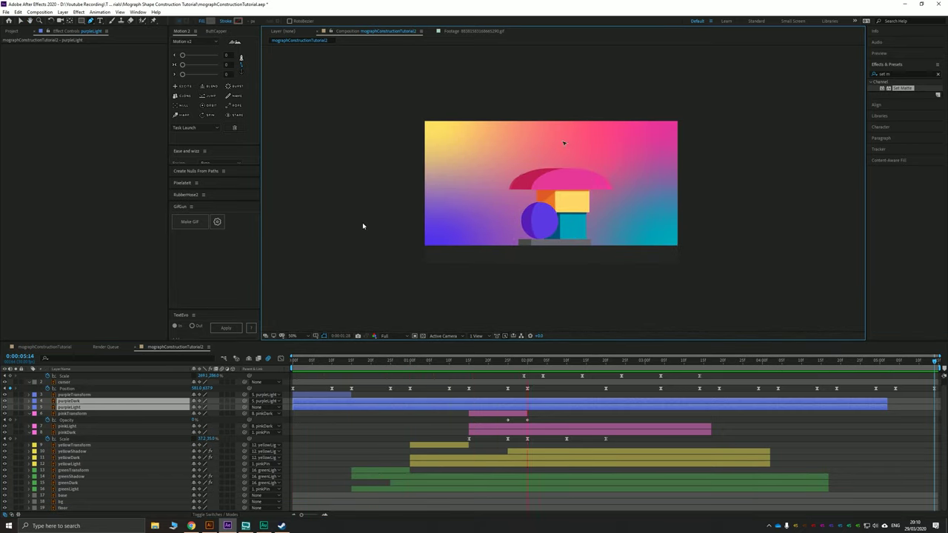
pyautogui.click(492, 362)
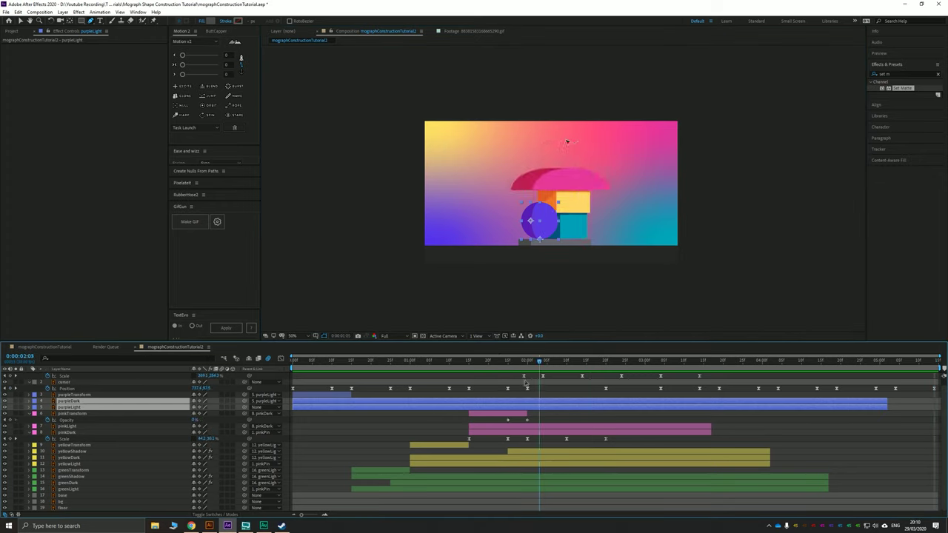
pyautogui.moveTo(613, 378); pyautogui.dragTo(127, 375)
pyautogui.press('space')
pyautogui.press('space')
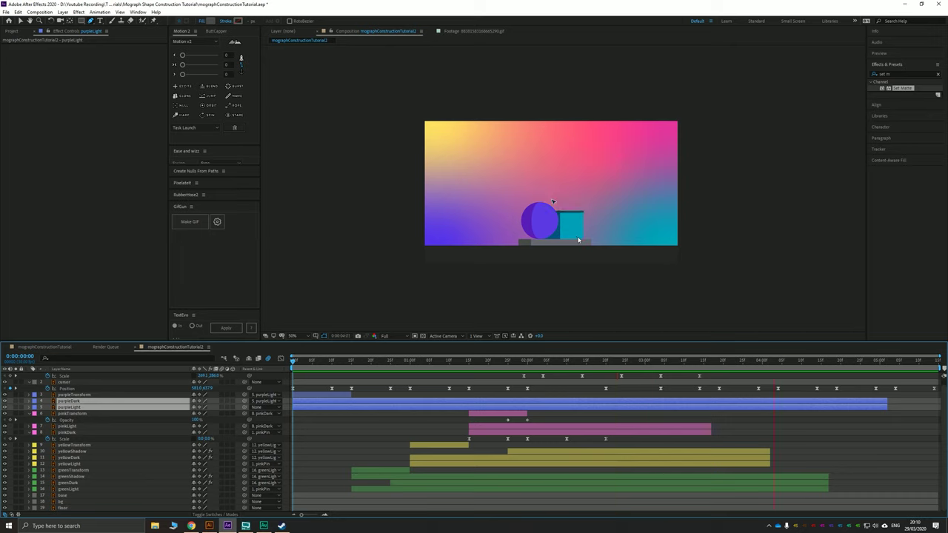
pyautogui.press('space')
# Trim the end of the yellowShadow layer to 0:00:03:17, when the pink shape disappears
pyautogui.moveTo(590, 364); pyautogui.dragTo(712, 366)
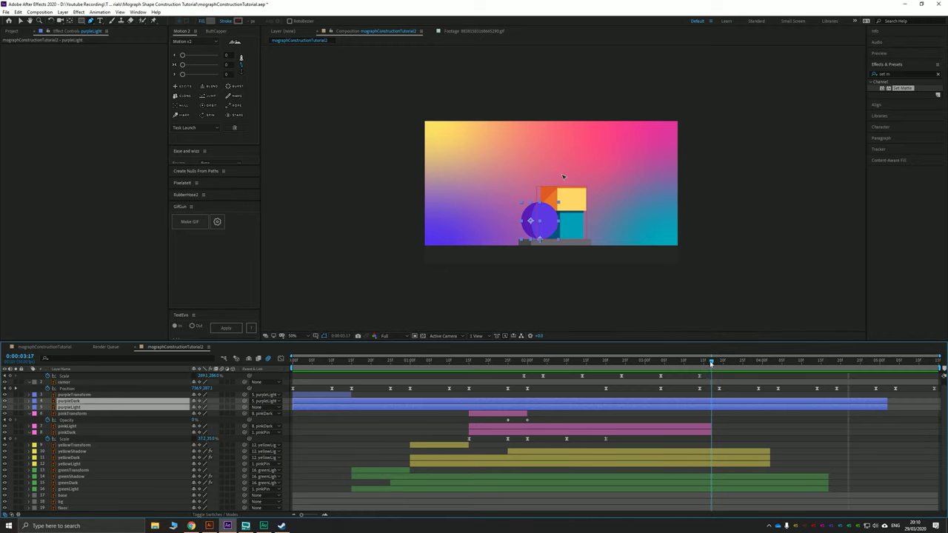
pyautogui.scroll(4, 563, 177)
pyautogui.press('g')
pyautogui.click(20, 21)
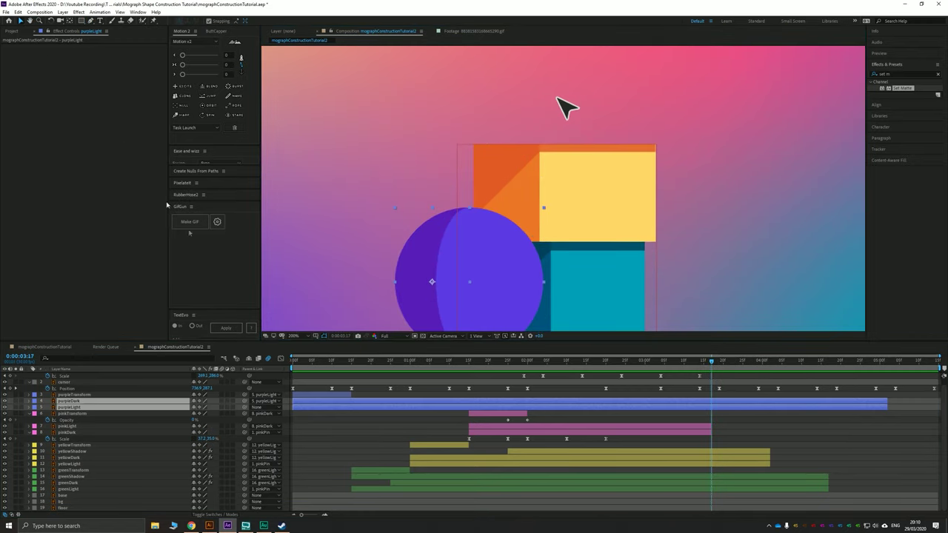
pyautogui.click(72, 451)
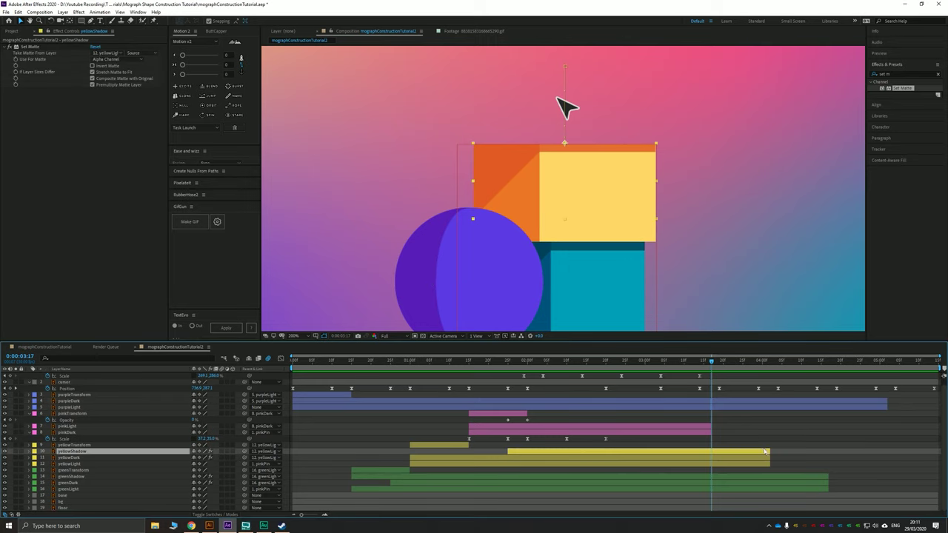
pyautogui.hotkey('alt', ']')
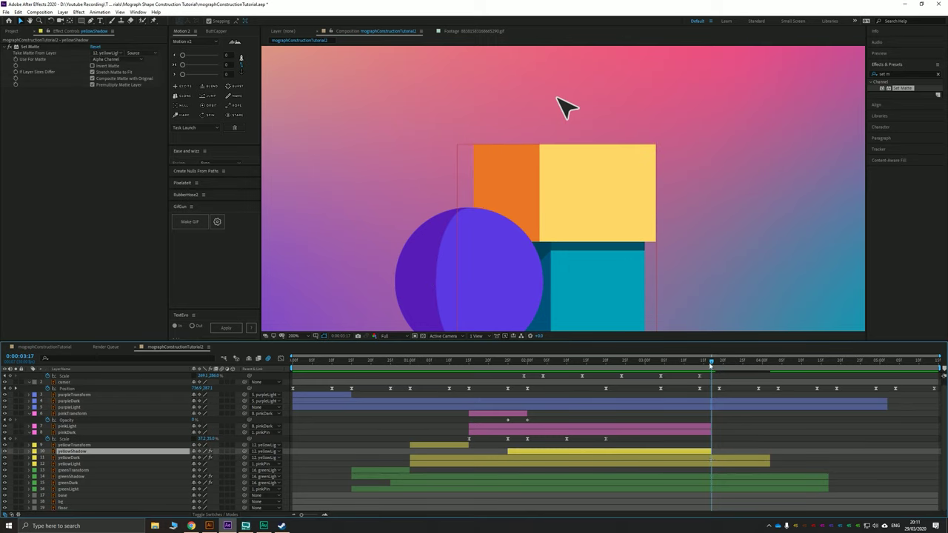
# Preview the yellowShadow trim, and trim the end of the greenShadow layer to 0:00:04:01
pyautogui.moveTo(711, 365); pyautogui.dragTo(581, 372)
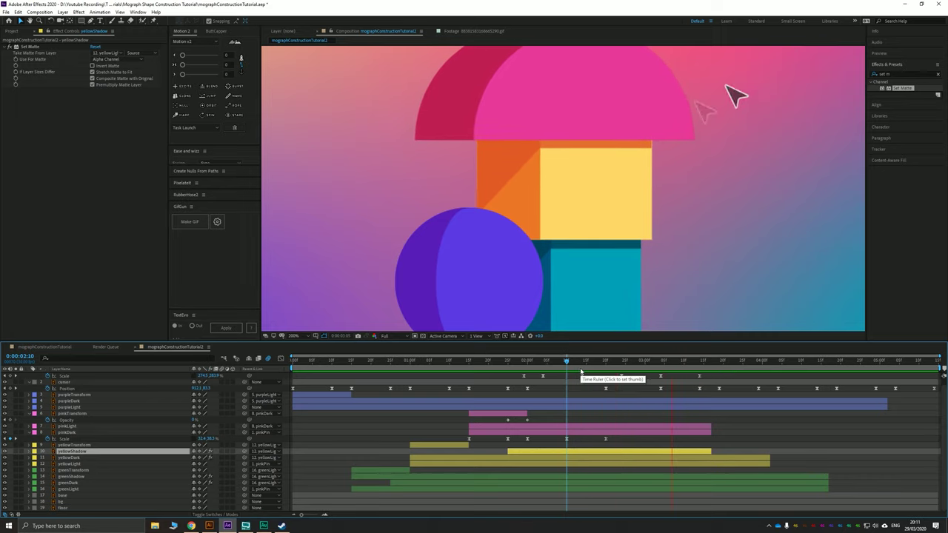
pyautogui.press('space')
pyautogui.moveTo(701, 368); pyautogui.dragTo(768, 387)
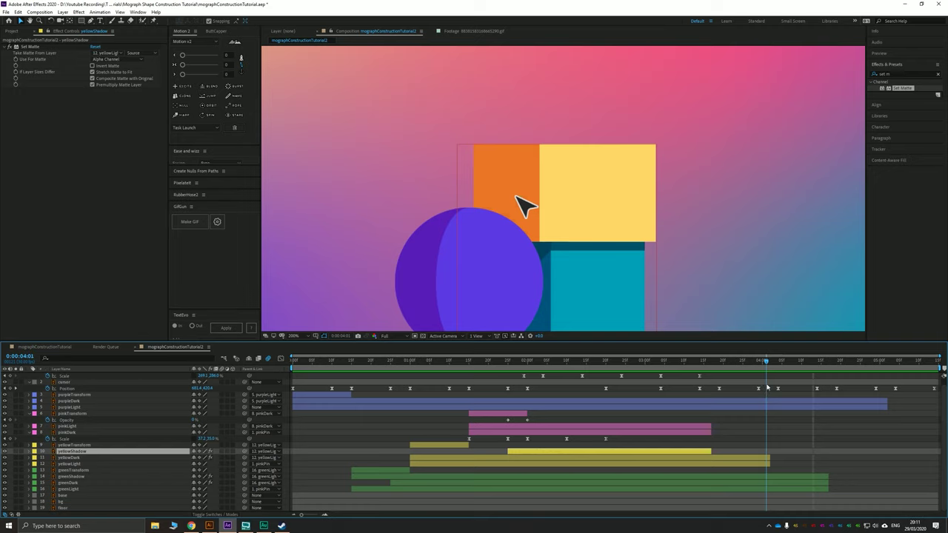
pyautogui.click(823, 481)
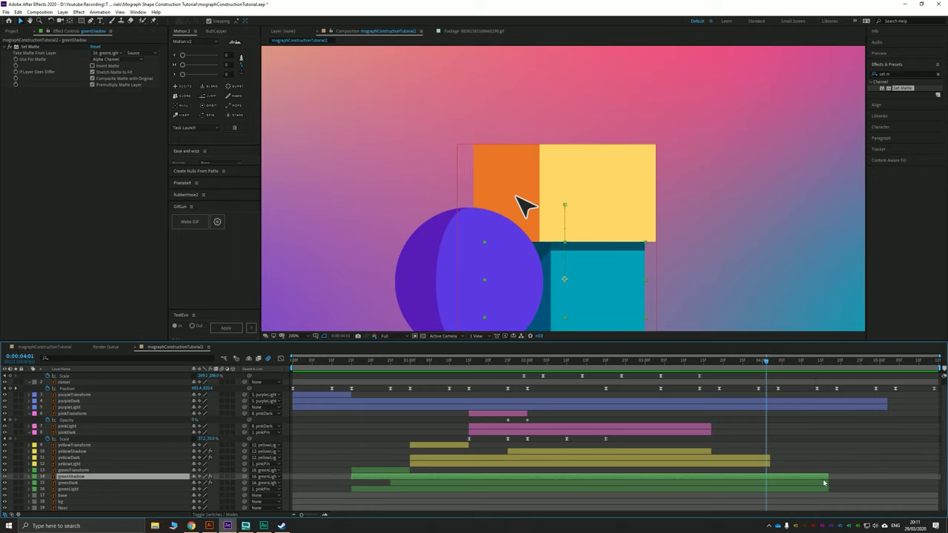
pyautogui.moveTo(830, 476); pyautogui.dragTo(769, 477)
# Play the animation with the whole composition in view to check the trimmed shadow layers
pyautogui.press('space')
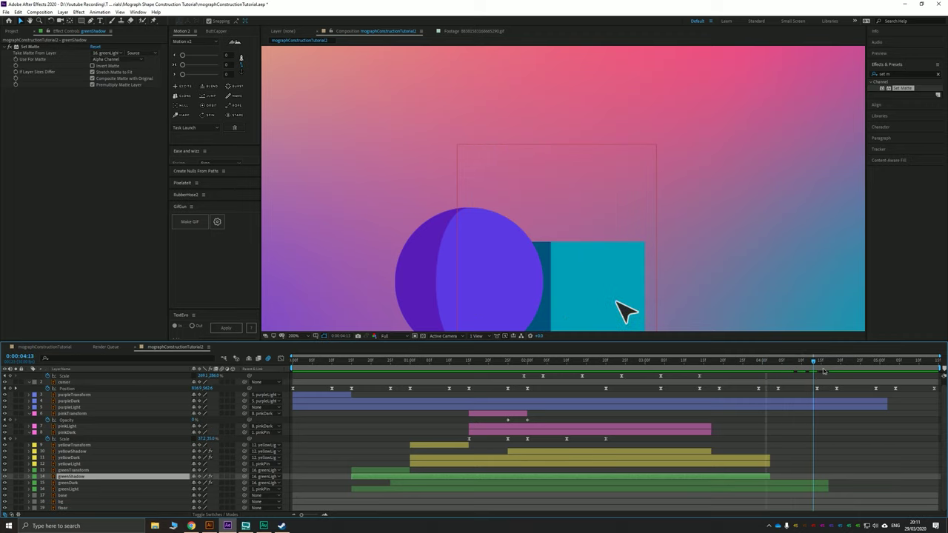
pyautogui.scroll(-2, 609, 287)
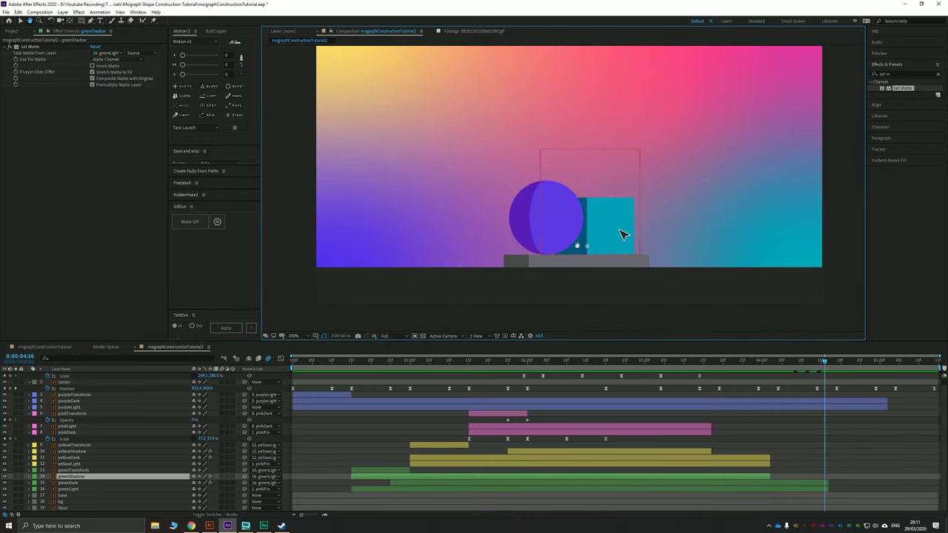
pyautogui.moveTo(537, 193); pyautogui.dragTo(528, 235)
pyautogui.moveTo(507, 265)
pyautogui.mouseDown()
pyautogui.moveTo(522, 257)
pyautogui.moveTo(512, 247)
pyautogui.mouseUp()
pyautogui.scroll(-1, 512, 247)
pyautogui.moveTo(509, 206); pyautogui.dragTo(496, 203)
pyautogui.click(380, 204)
pyautogui.press('space')
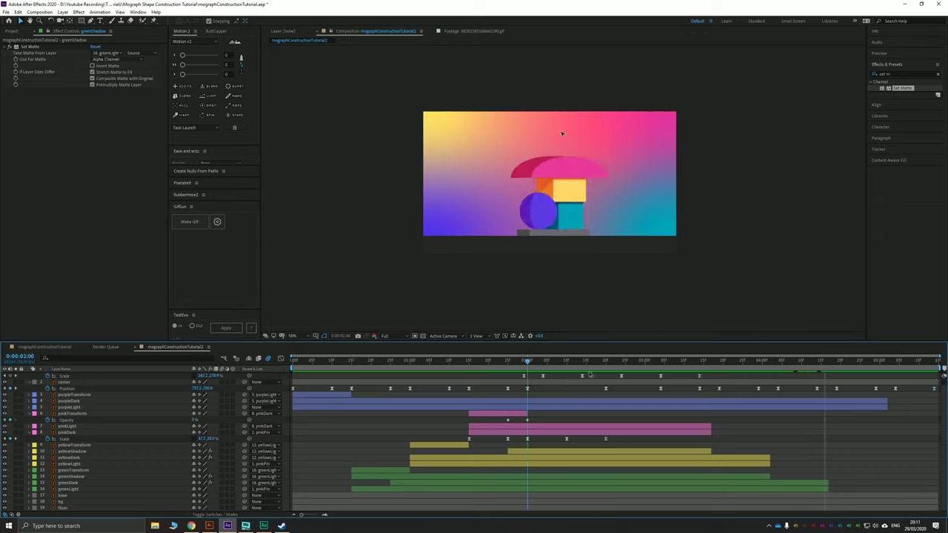
pyautogui.press('space')
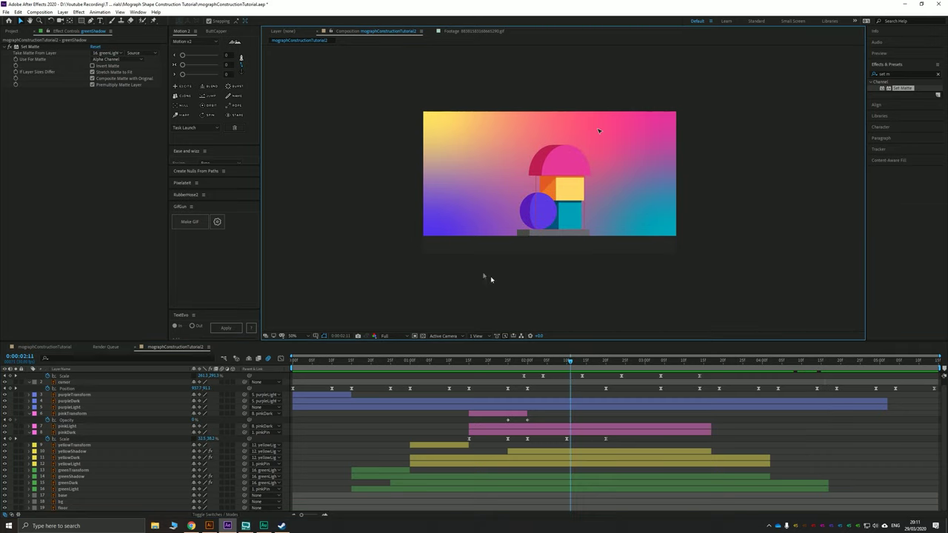
# Set the composition width to 768 px in the composition settings
pyautogui.rightClick(344, 188)
pyautogui.click(358, 203)
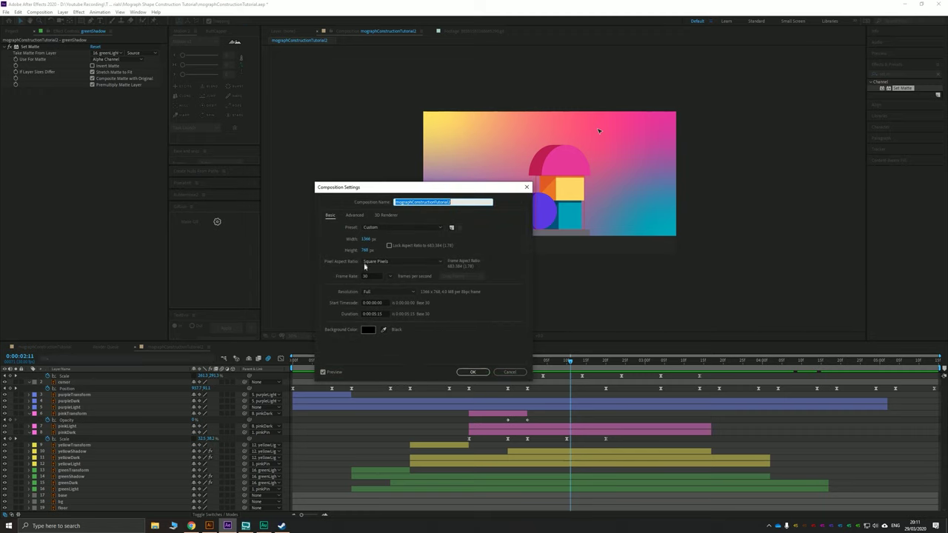
pyautogui.click(366, 242)
pyautogui.write('768')
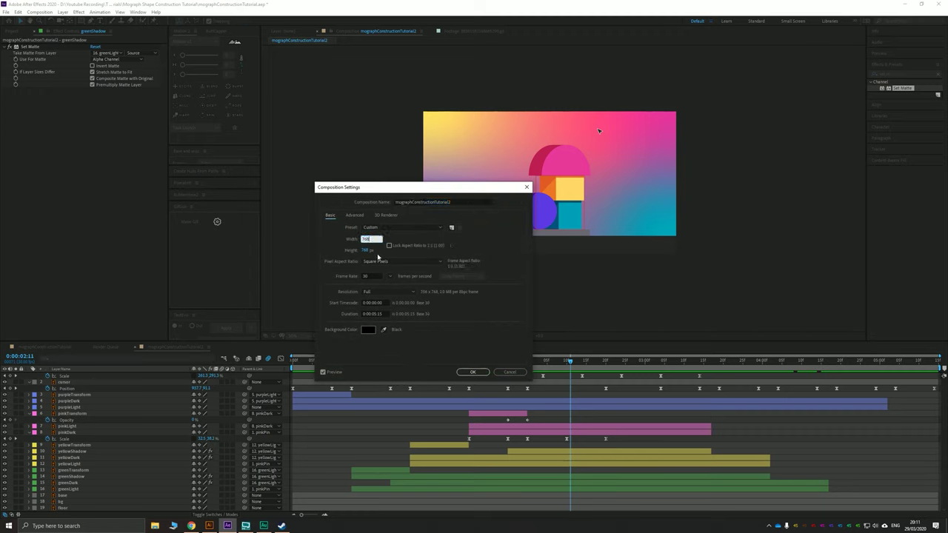
pyautogui.press('Return')
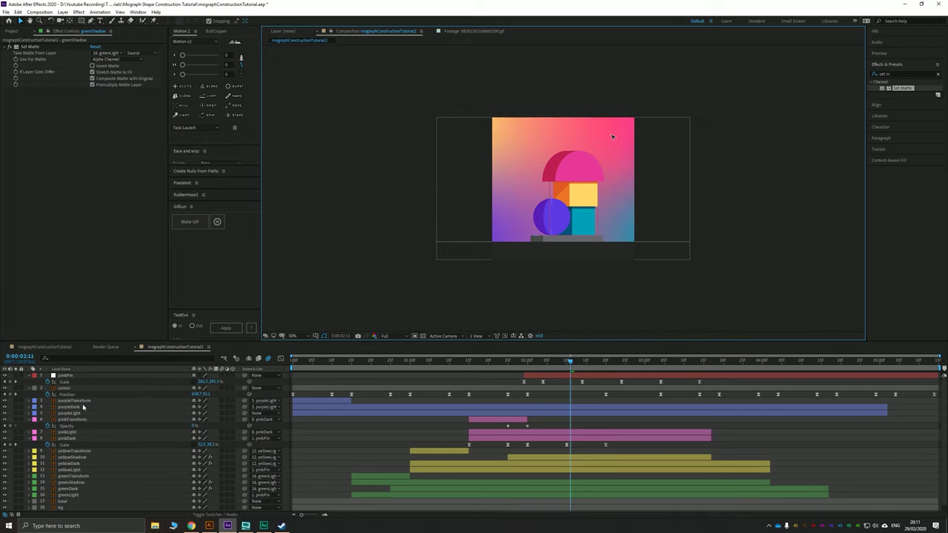
# Create an adjustment layer above all the other layers and apply the Noise effect to it
pyautogui.hotkey('ctrl', 'alt', 'y')
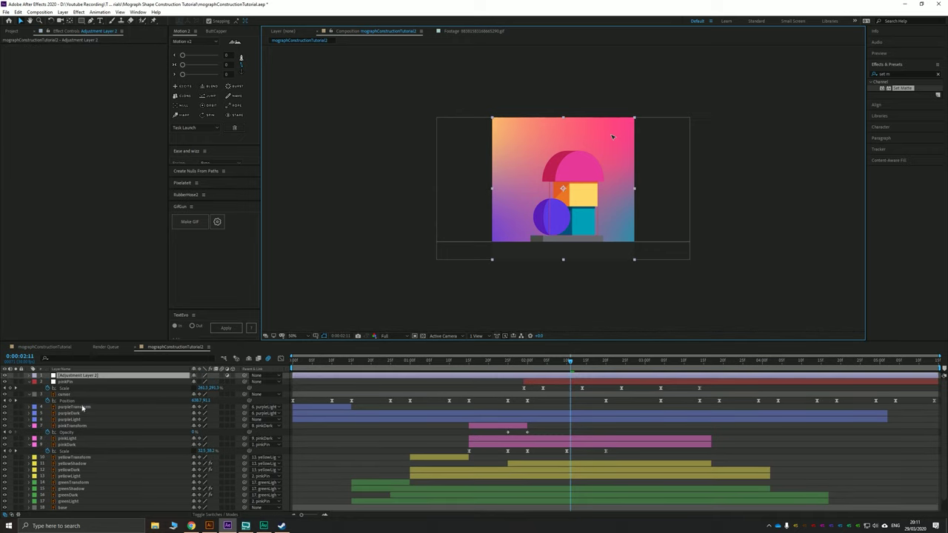
pyautogui.click(888, 74)
pyautogui.press('BackSpace')
pyautogui.press('BackSpace')
pyautogui.press('BackSpace')
pyautogui.press('BackSpace')
pyautogui.press('BackSpace')
pyautogui.write('n')
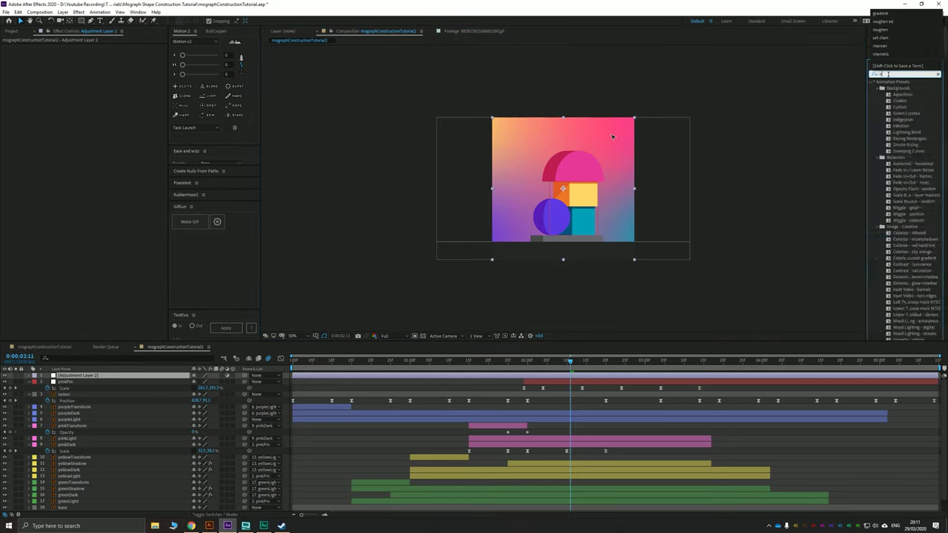
pyautogui.write('oise')
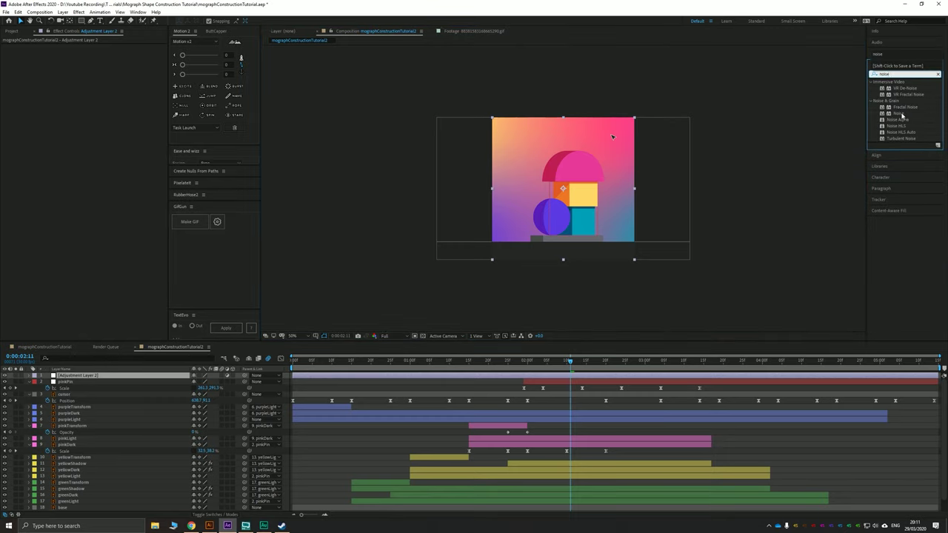
pyautogui.moveTo(899, 113); pyautogui.dragTo(97, 376)
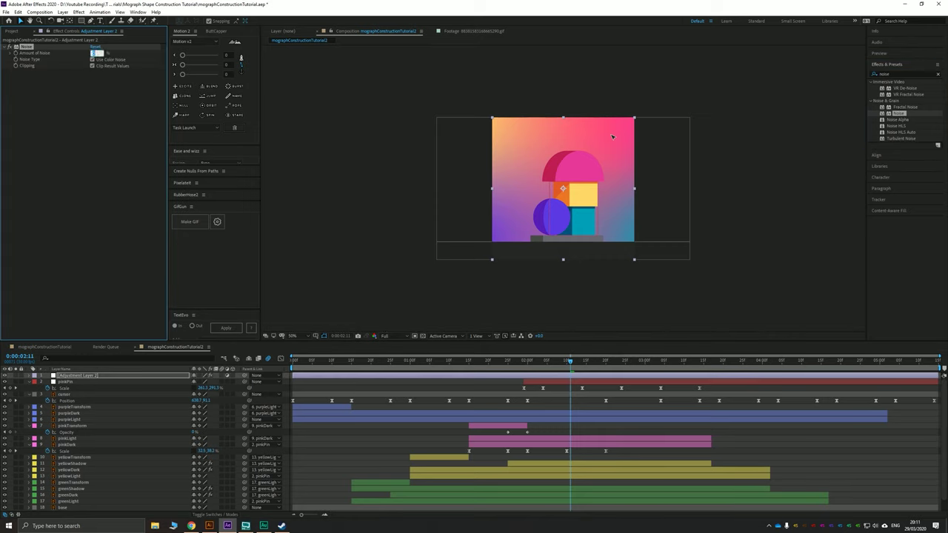
# Set the adjustment layer's Amount of Noise to 7% and turn off Use Color Noise
pyautogui.press('.')
pyautogui.press('.')
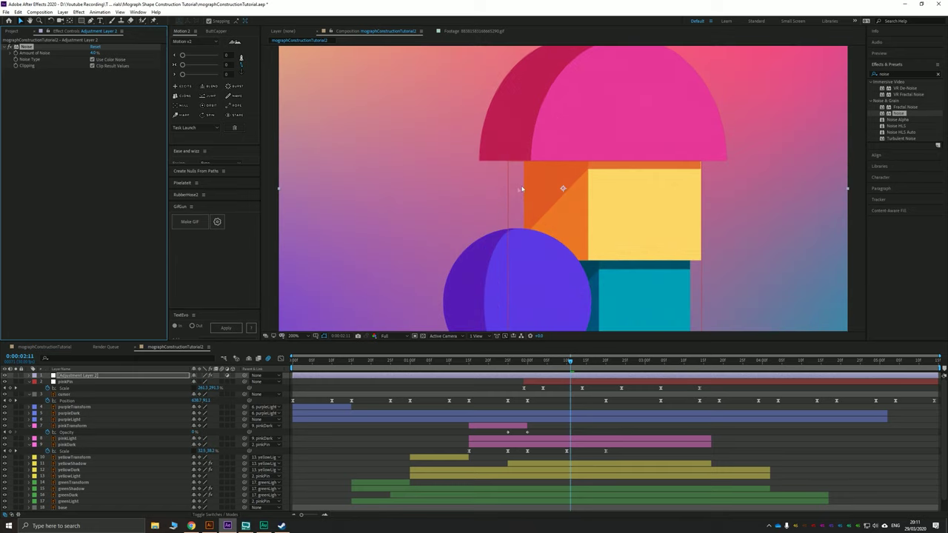
pyautogui.moveTo(95, 52); pyautogui.dragTo(105, 77)
# Apply the Turbulent Displace effect to the adjustment layer and play the animation to preview the distortion
pyautogui.click(902, 74)
pyautogui.write('turbul')
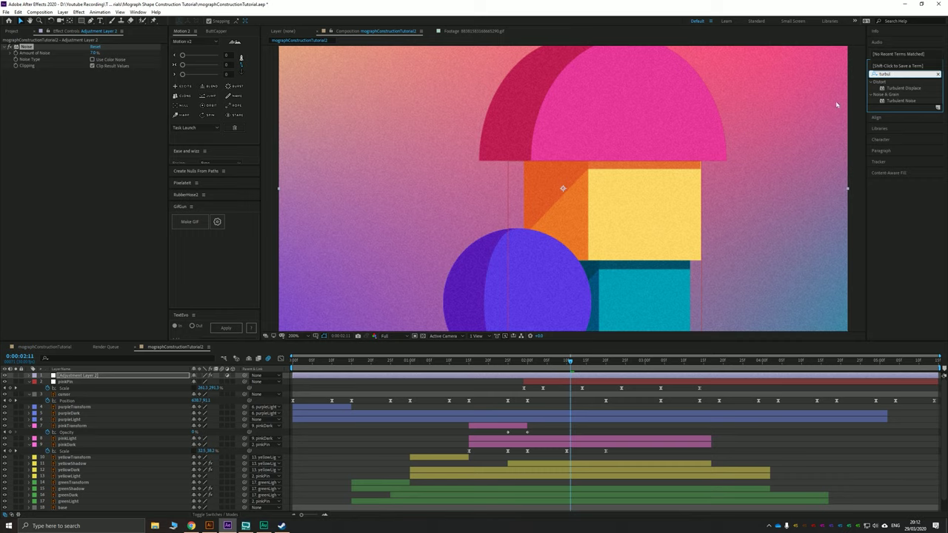
pyautogui.moveTo(905, 88); pyautogui.dragTo(425, 167)
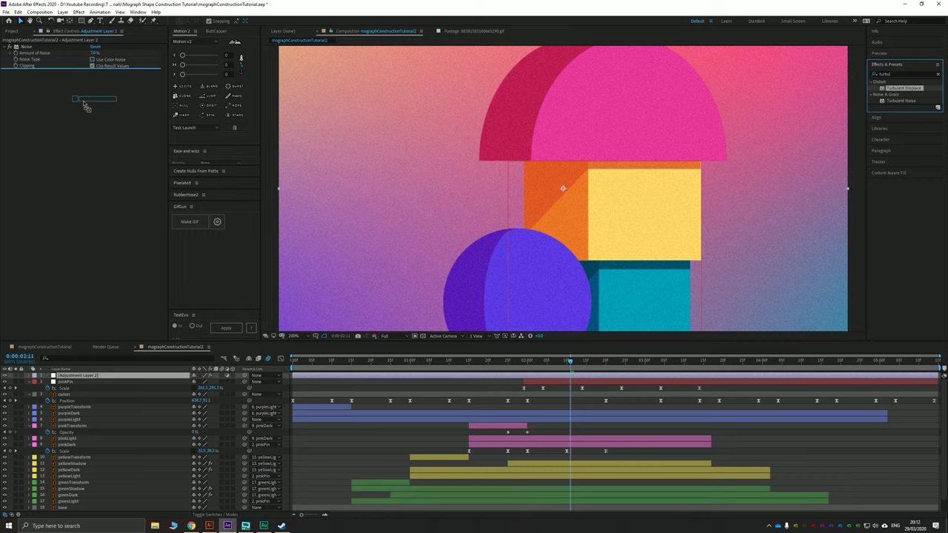
pyautogui.scroll(-1, 478, 183)
pyautogui.press('space')
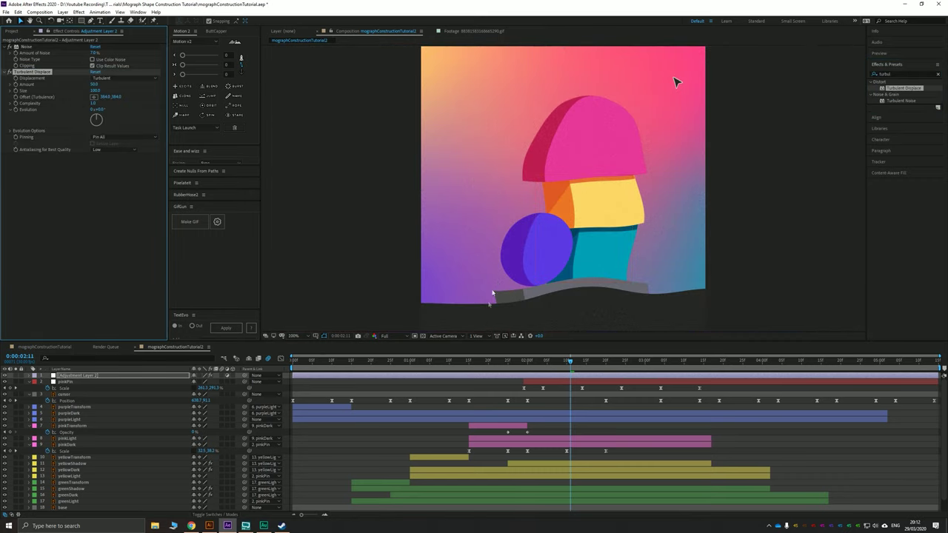
pyautogui.moveTo(517, 364); pyautogui.dragTo(546, 366)
pyautogui.press('space')
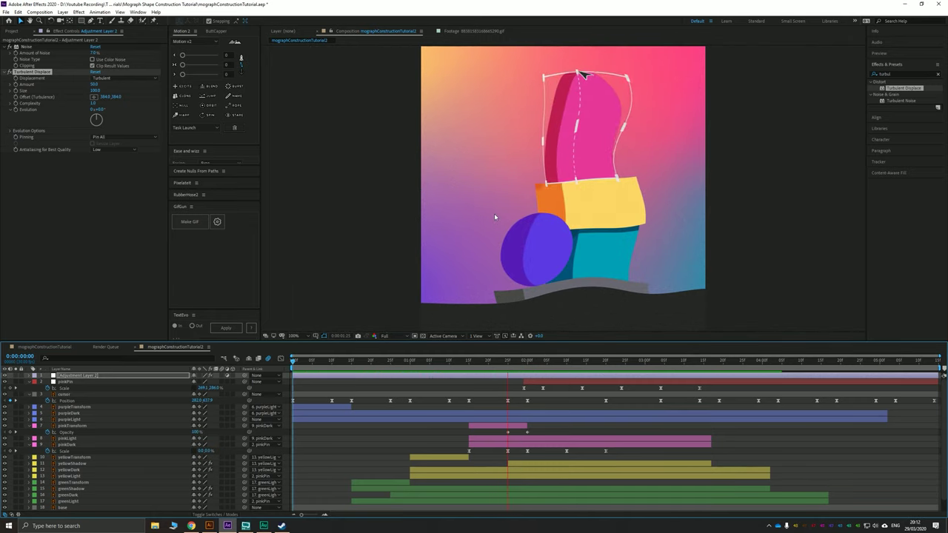
pyautogui.press('space')
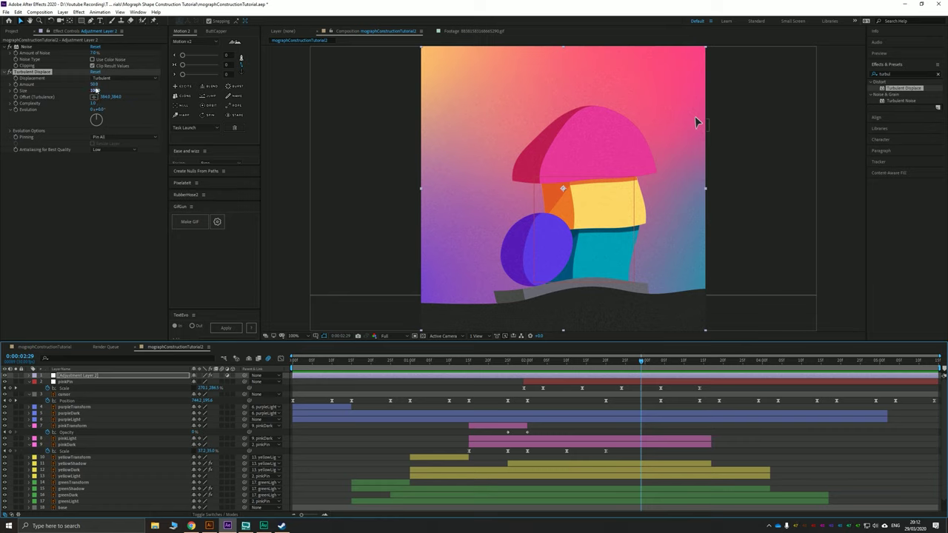
# Set the Turbulent Displace Size to 2 on the adjustment layer
pyautogui.click(94, 84)
pyautogui.click(95, 91)
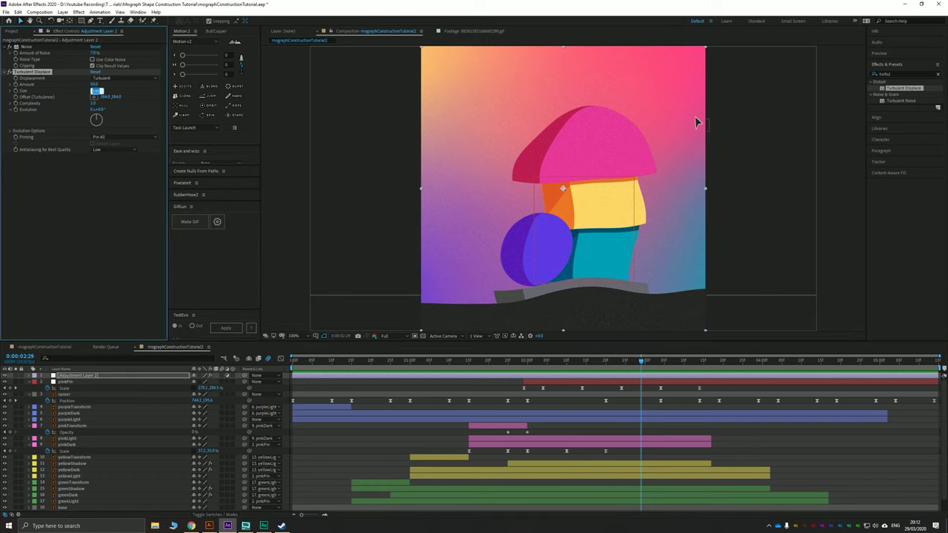
pyautogui.press('Return')
pyautogui.press('.')
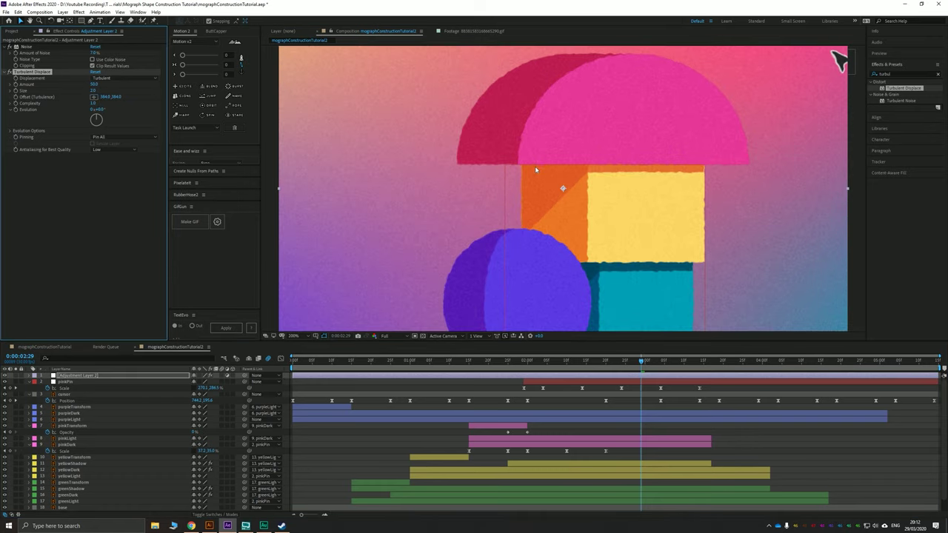
# Check the adjustment layer in the mographConstructionTutorial composition, and match its Turbulent Displace Amount of 30 and Complexity of 10 in mographConstructionTutorial2
pyautogui.click(94, 86)
pyautogui.press('Return')
pyautogui.click(37, 348)
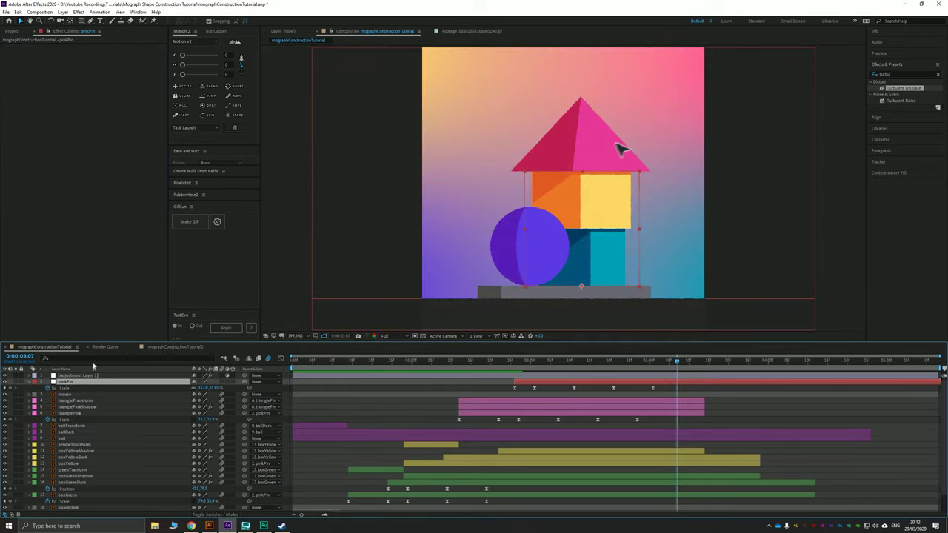
pyautogui.click(87, 377)
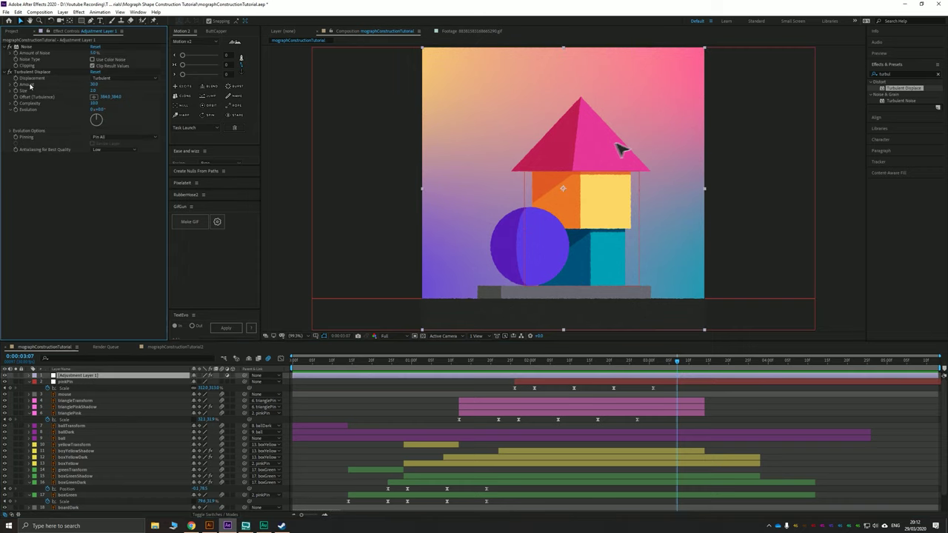
pyautogui.click(176, 347)
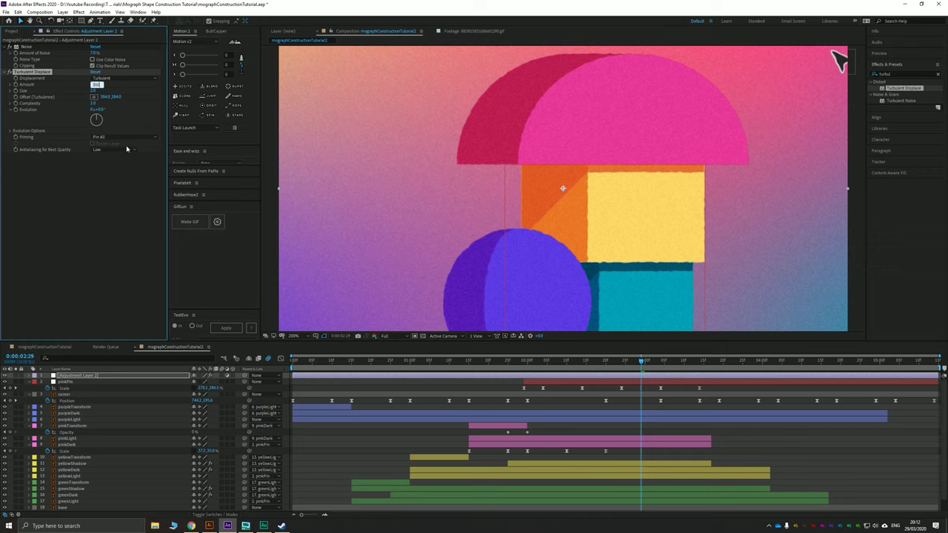
pyautogui.press('Return')
# Fit the composition to the viewer and play the animation from the start to check the textured look
pyautogui.scroll(-1, 557, 197)
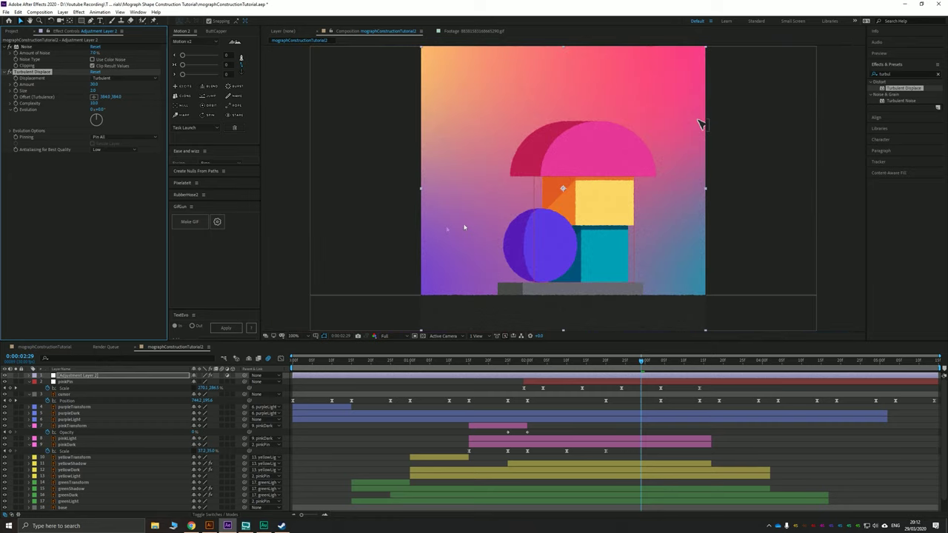
pyautogui.click(349, 212)
pyautogui.scroll(-1, 349, 213)
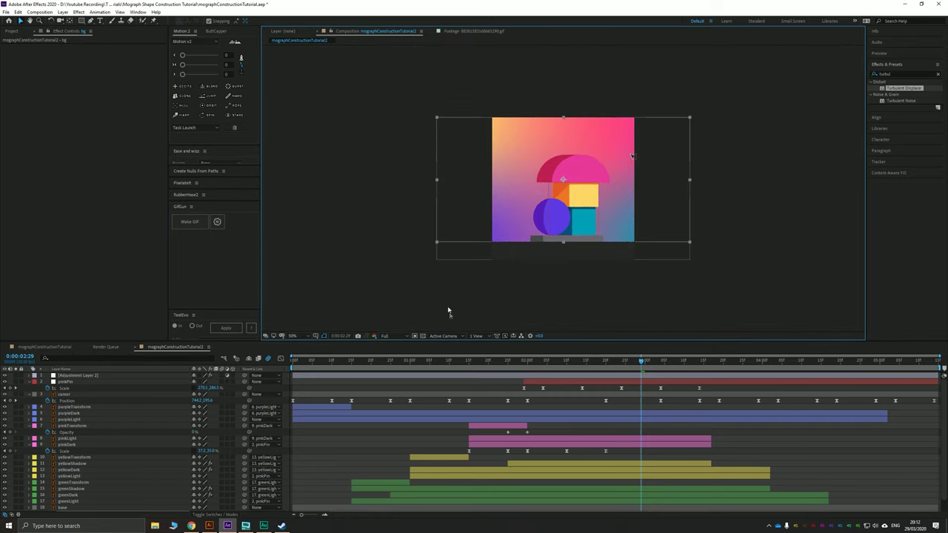
pyautogui.click(296, 336)
pyautogui.click(311, 359)
pyautogui.press('Home')
pyautogui.press('space')
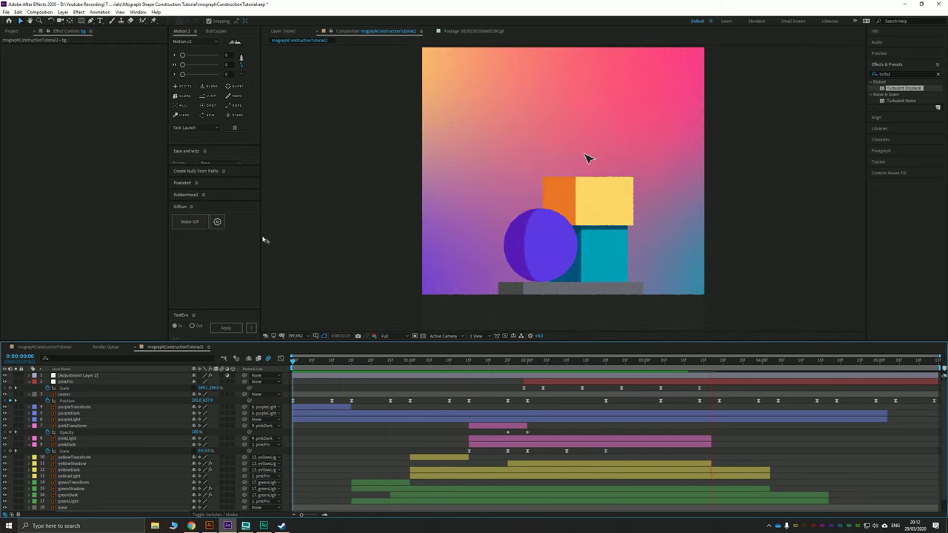
pyautogui.press('space')
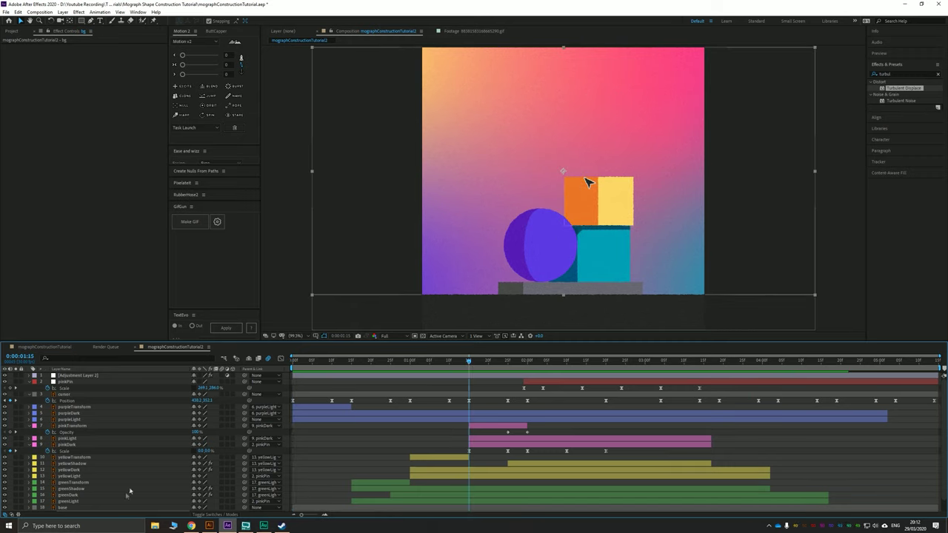
# Search Windows for "media" and launch the media encoder
pyautogui.click(113, 527)
pyautogui.write('media')
pyautogui.press('Return')
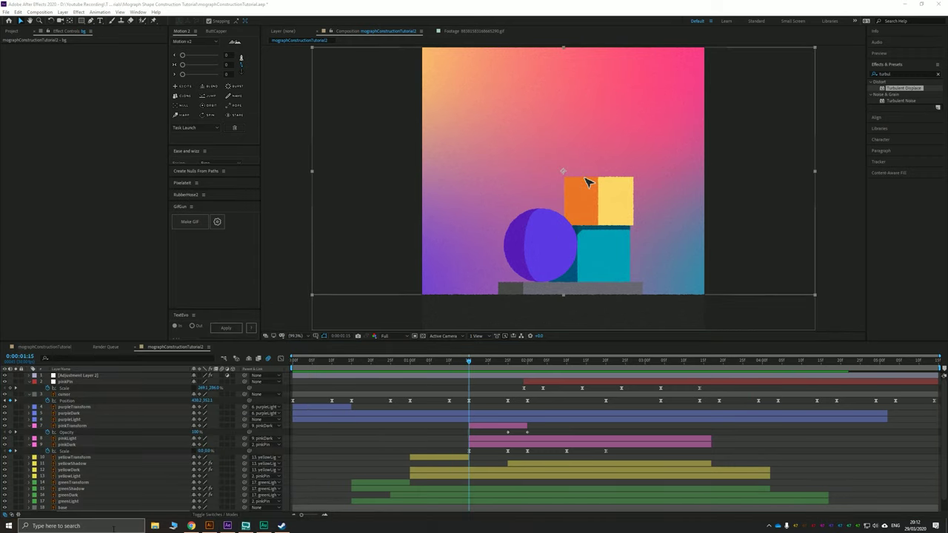
pyautogui.click(98, 118)
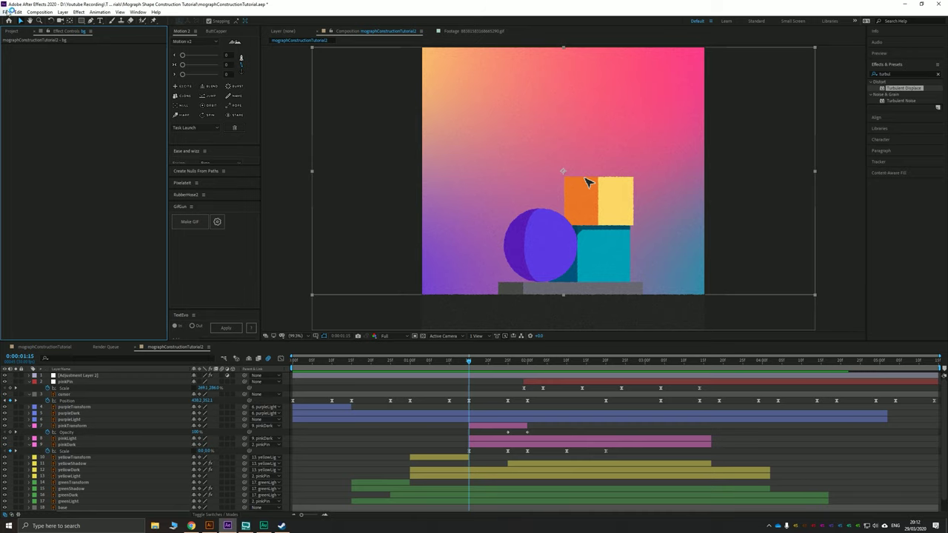
# Add the mographConstructionTutorial2 composition to the Adobe Media Encoder queue and switch to the encoder
pyautogui.click(6, 13)
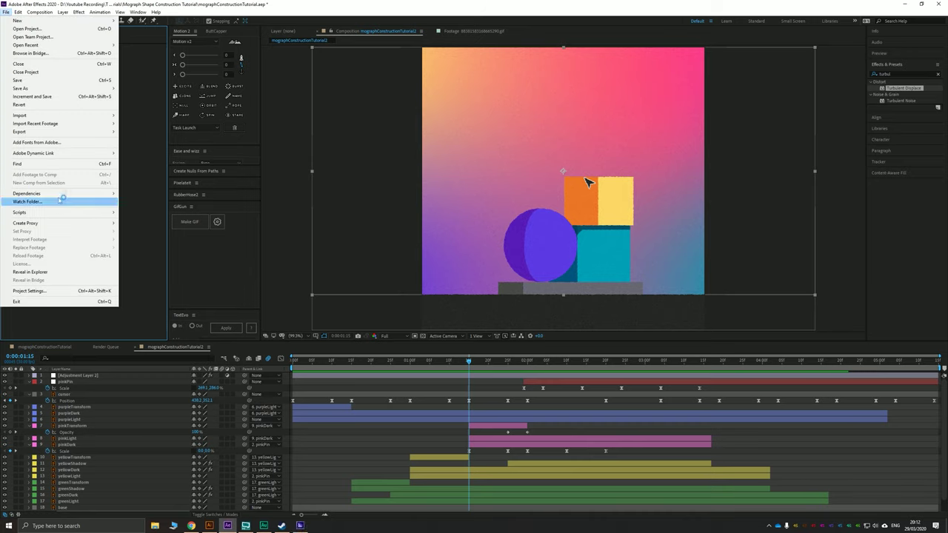
pyautogui.moveTo(62, 134)
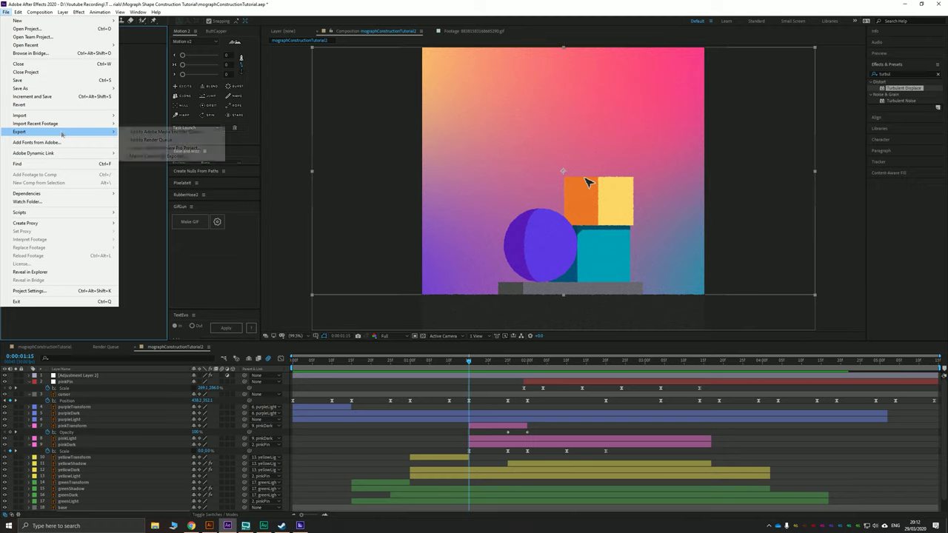
pyautogui.click(142, 132)
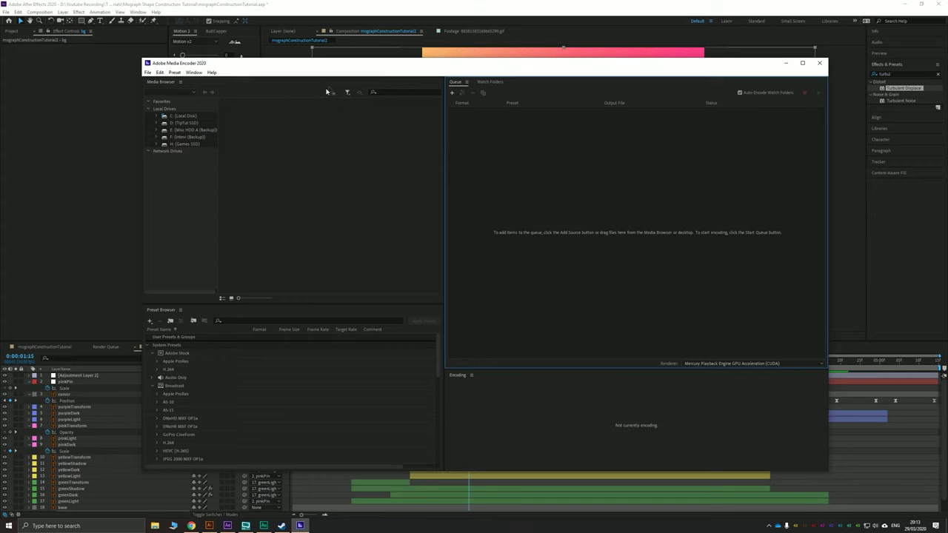
pyautogui.moveTo(340, 66); pyautogui.dragTo(314, 77)
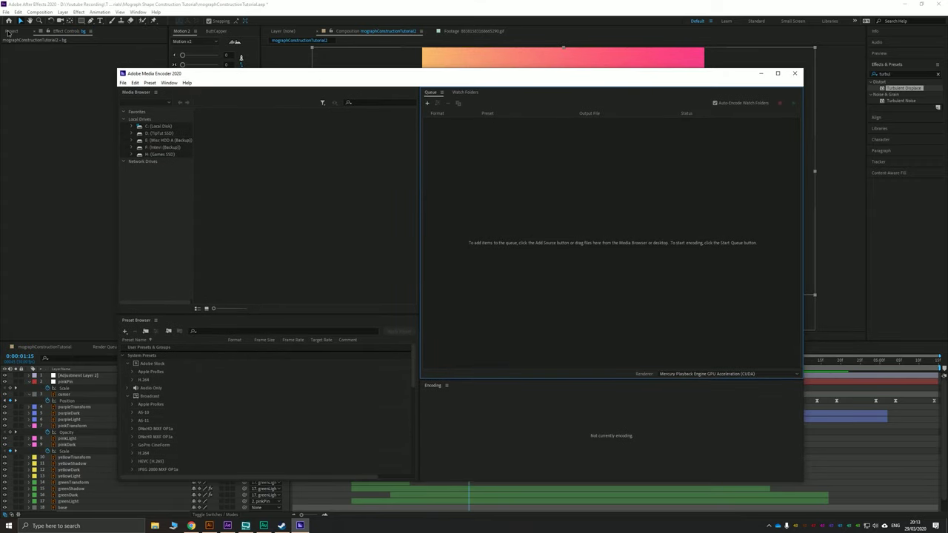
pyautogui.click(9, 33)
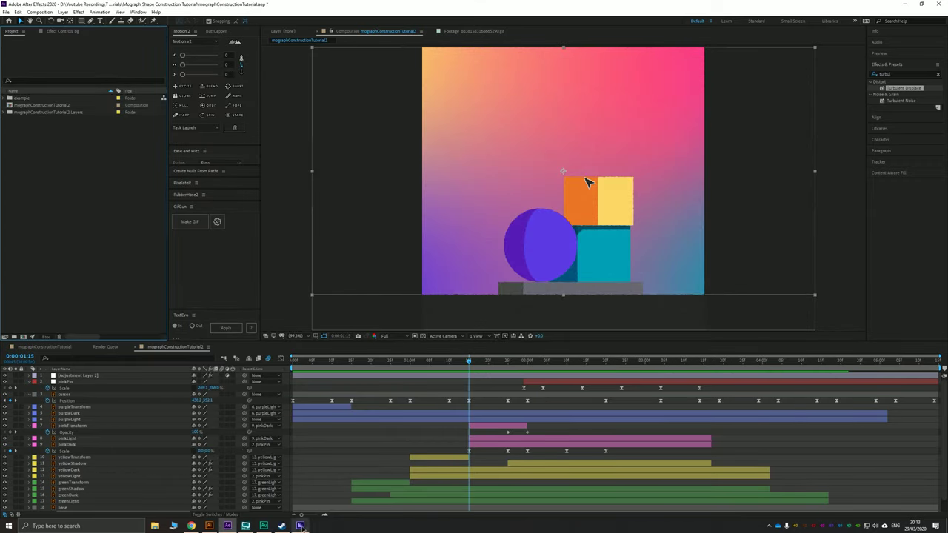
pyautogui.click(300, 526)
pyautogui.click(35, 140)
pyautogui.click(21, 107)
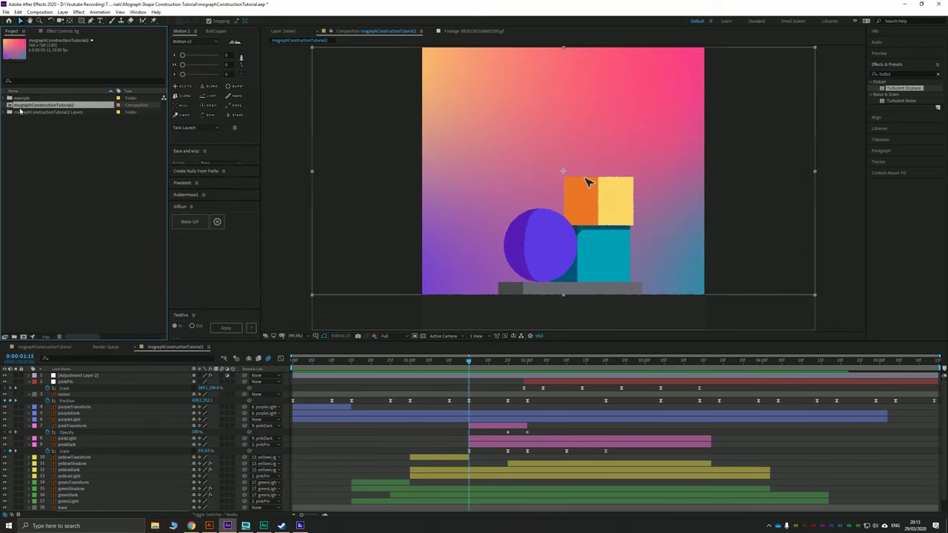
pyautogui.moveTo(35, 109); pyautogui.dragTo(95, 233)
pyautogui.click(300, 526)
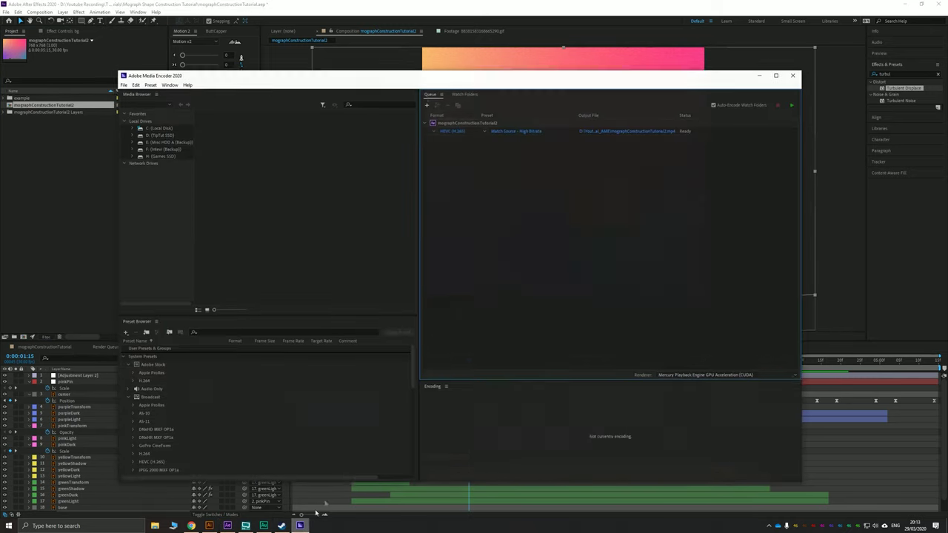
# Set the queued composition's export format to Animated GIF with the Match Source preset and accept the export settings
pyautogui.click(454, 129)
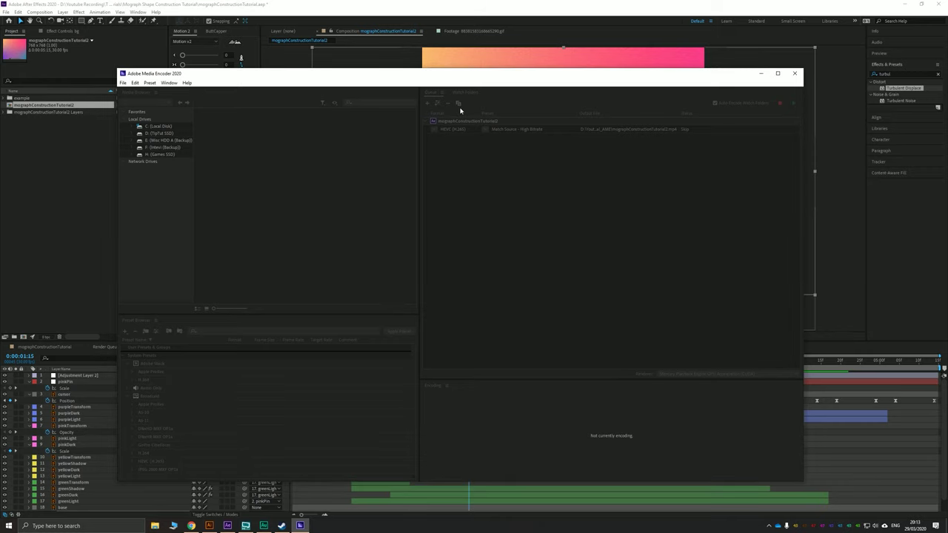
pyautogui.click(580, 131)
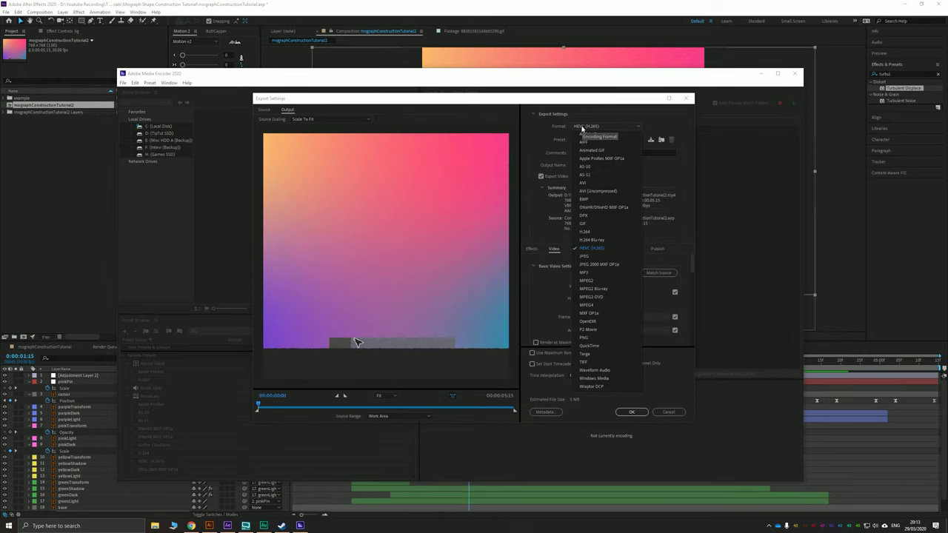
pyautogui.click(587, 150)
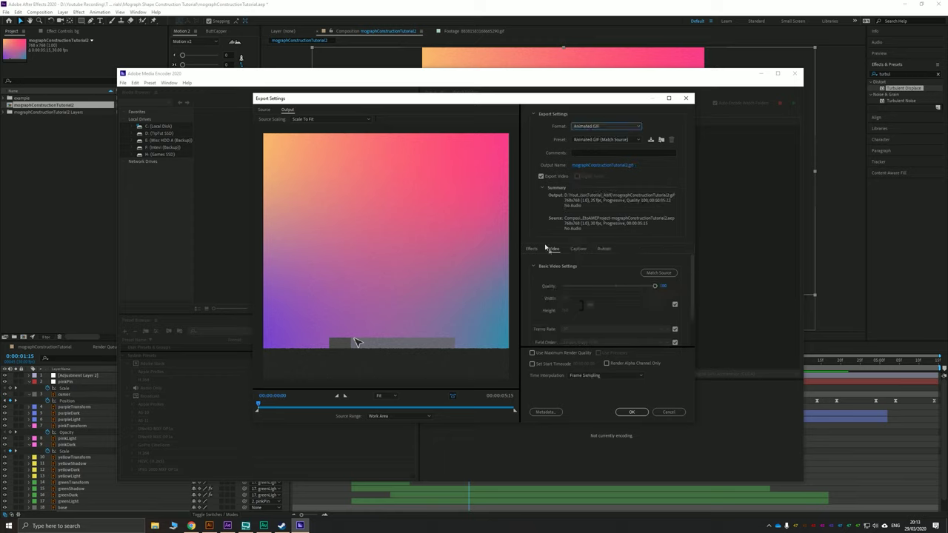
pyautogui.scroll(-2, 548, 298)
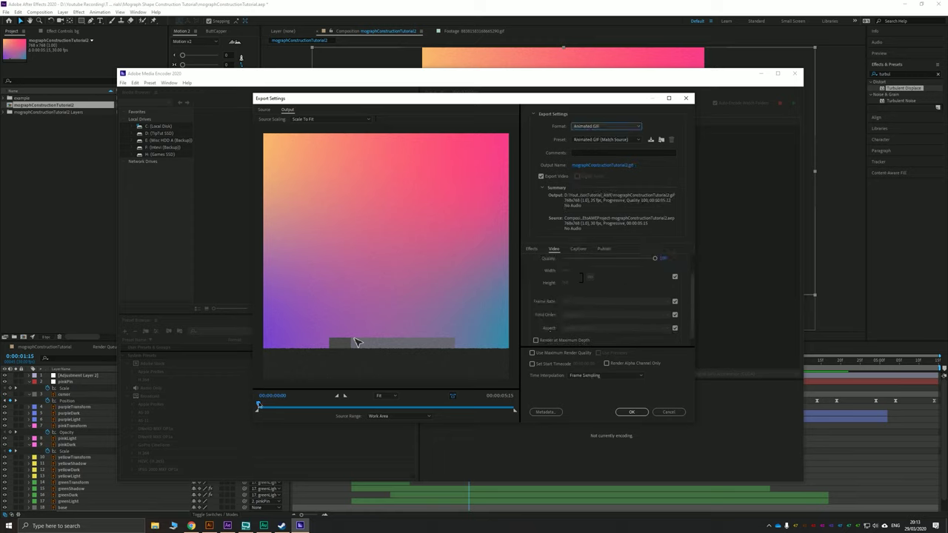
pyautogui.click(631, 411)
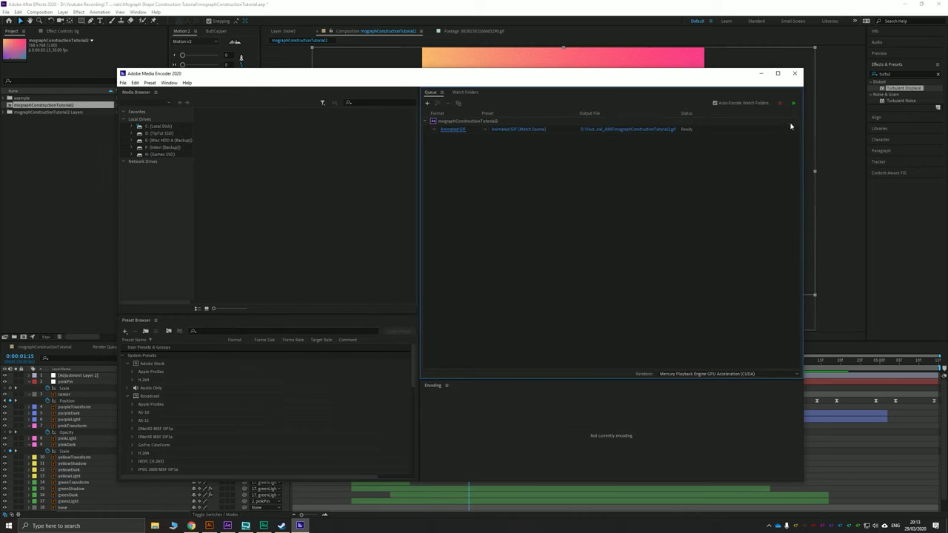
# Encode the queued GIF and open the folder containing the output file mographConstructionTutorial2.gif
pyautogui.click(793, 104)
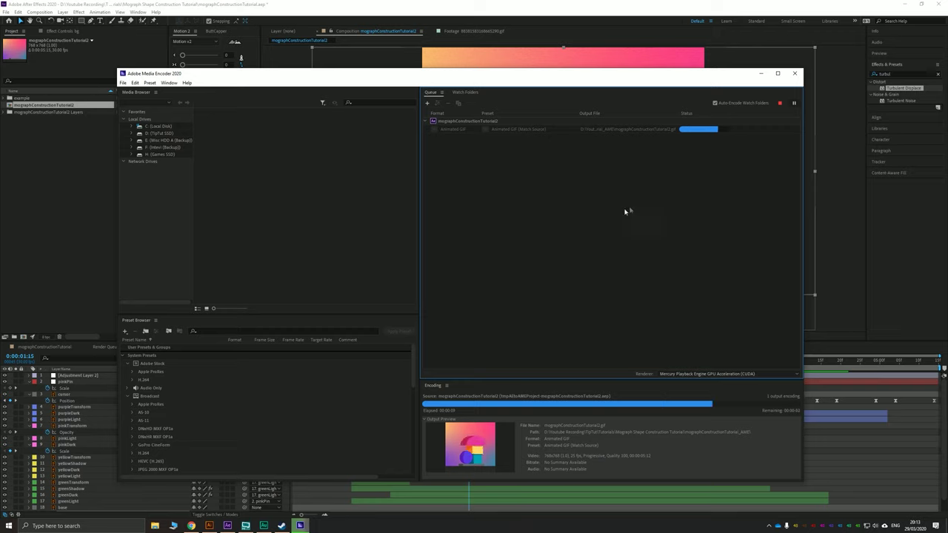
pyautogui.click(634, 130)
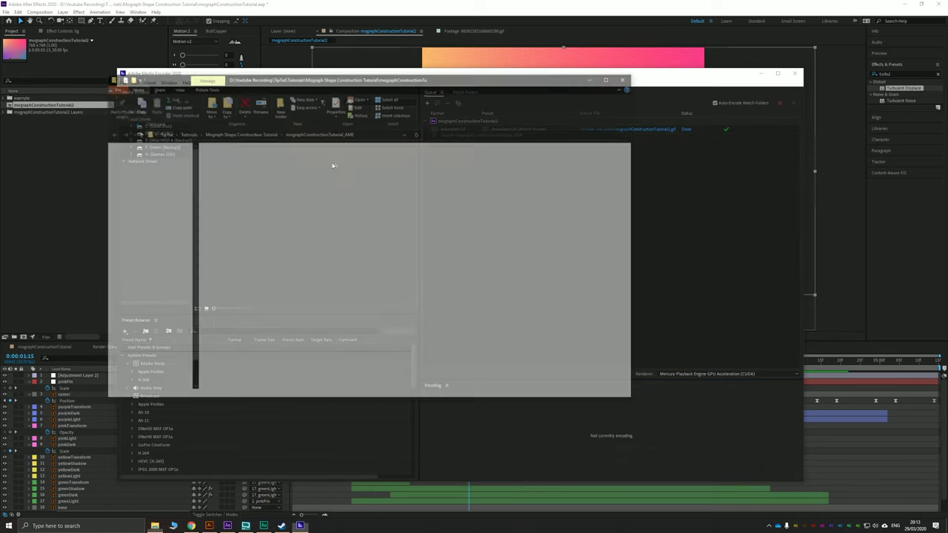